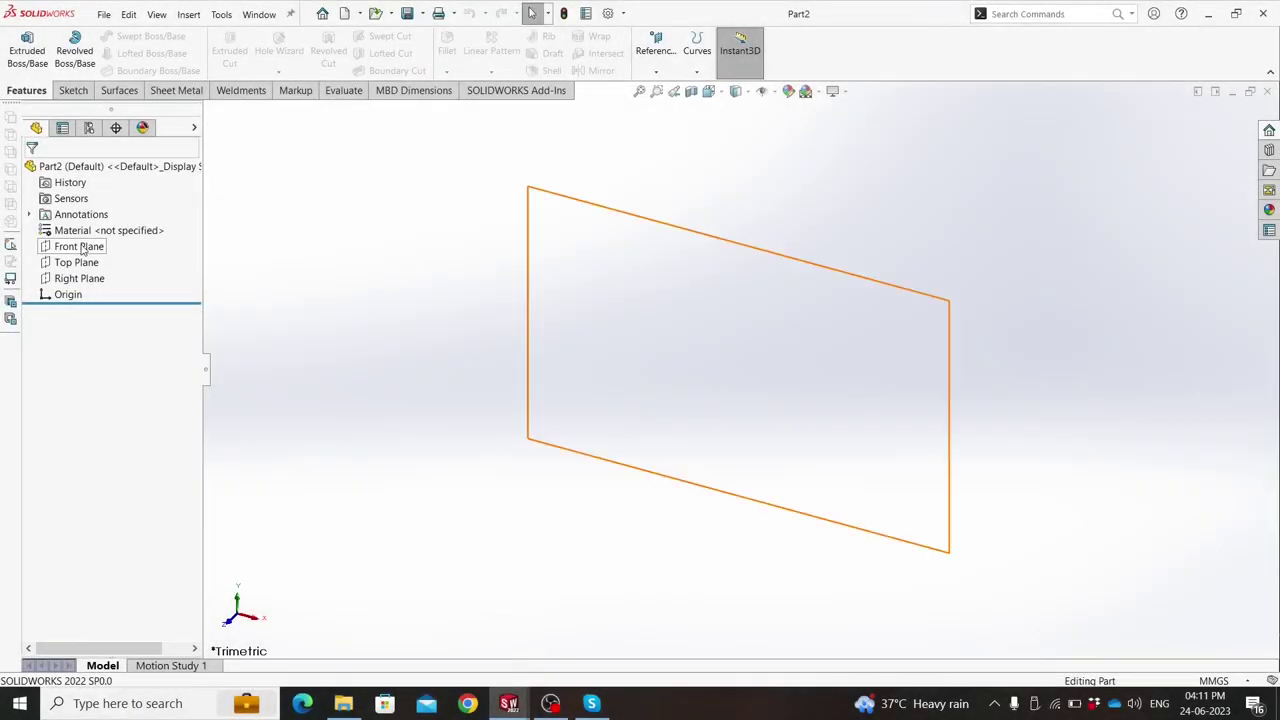
Start a sketch on the Front Plane and draw a six-sided polygon centred on the origin.
{"action": "left_click", "coordinate": [78, 246]}
{"action": "left_click", "coordinate": [92, 225]}
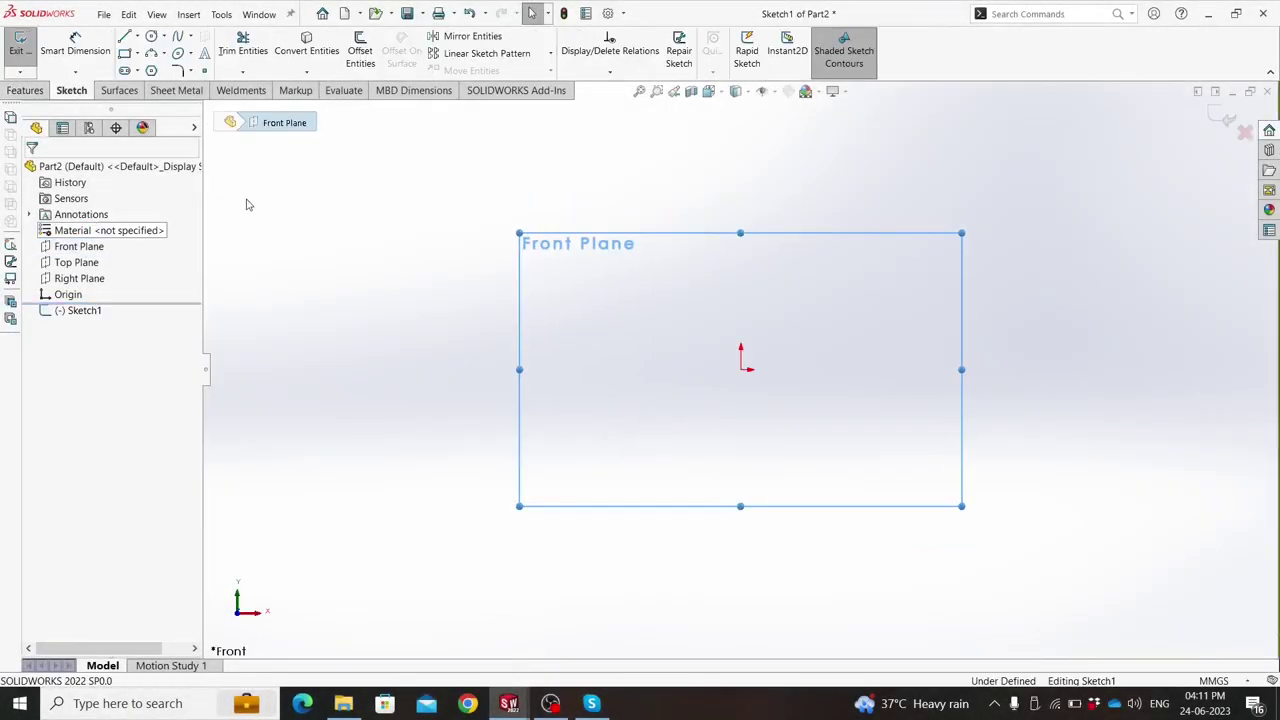
{"action": "left_click", "coordinate": [151, 71]}
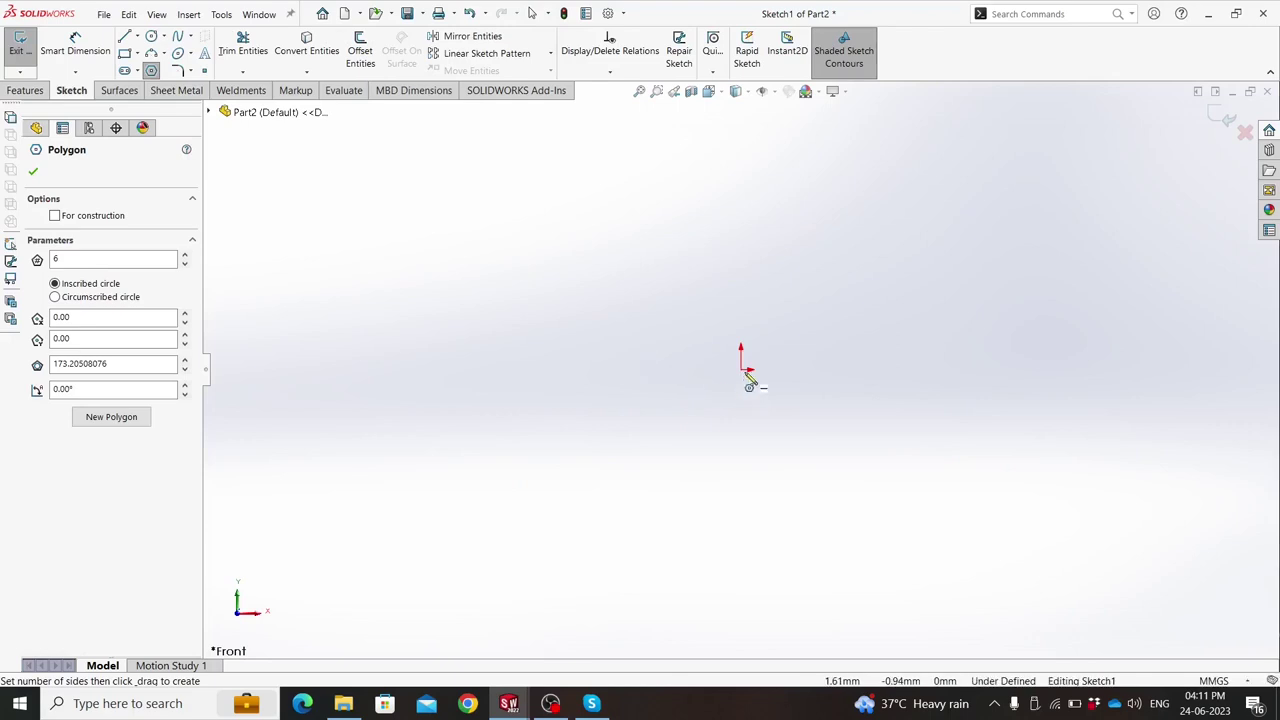
{"action": "left_click_drag", "start_coordinate": [745, 370], "coordinate": [960, 381]}
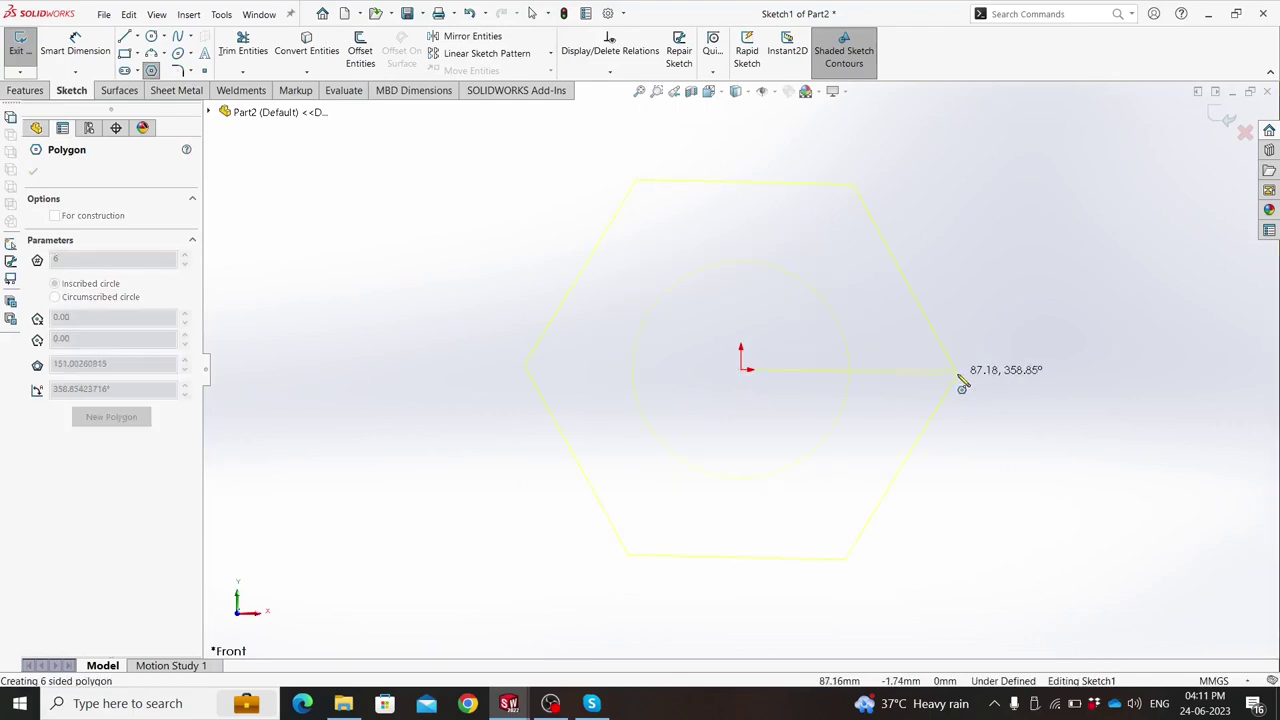
{"action": "left_click", "coordinate": [960, 381]}
Draw a smaller circle centred on the origin inside the hexagon.
{"action": "left_click", "coordinate": [151, 36]}
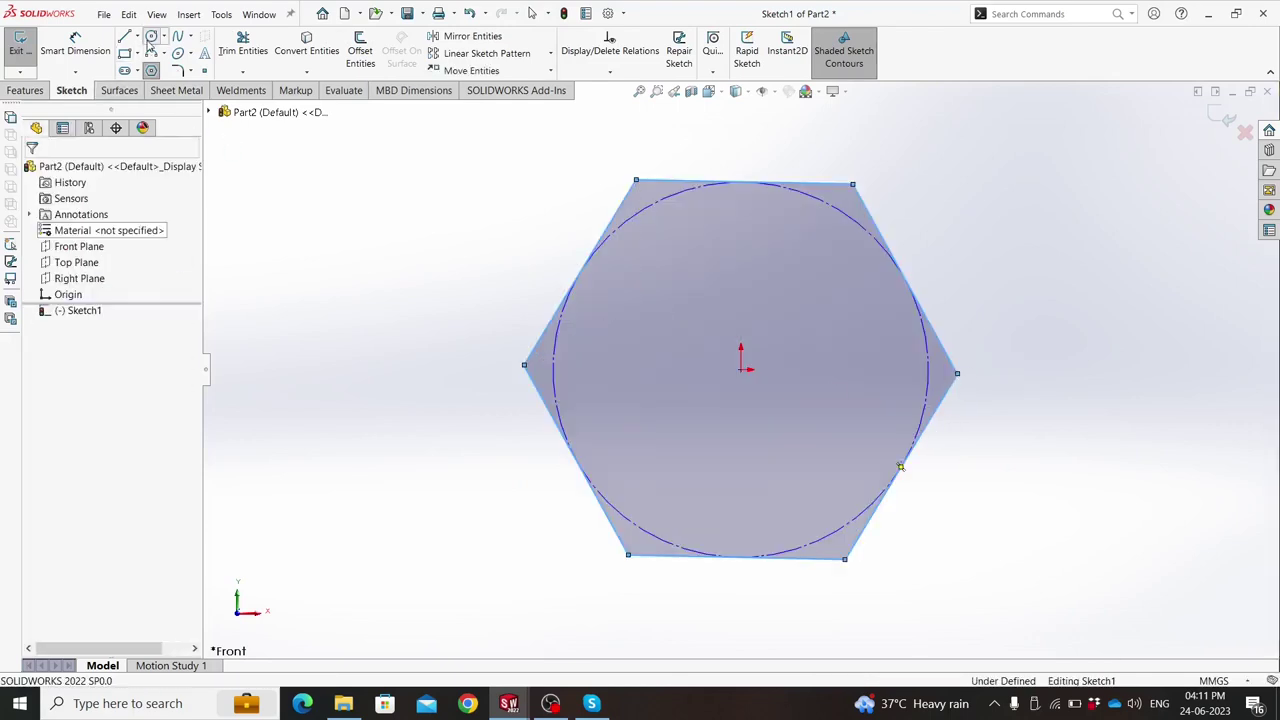
{"action": "left_click", "coordinate": [740, 370]}
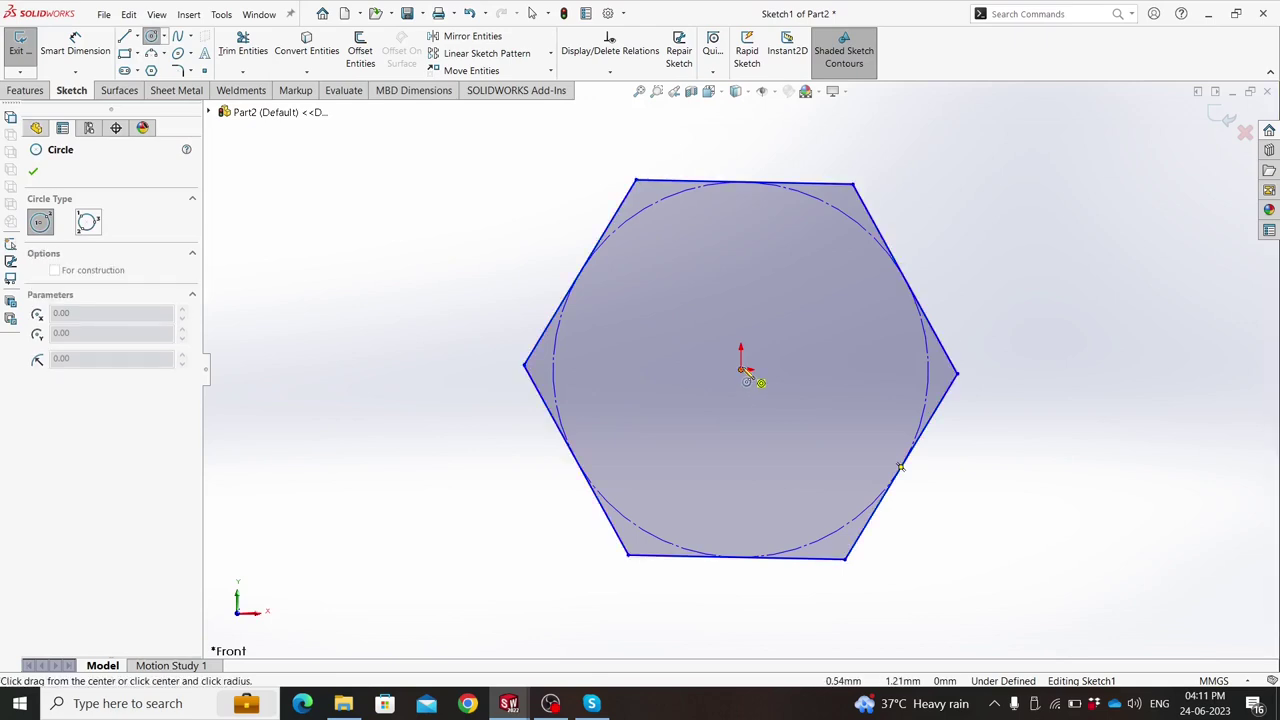
{"action": "left_click", "coordinate": [740, 455]}
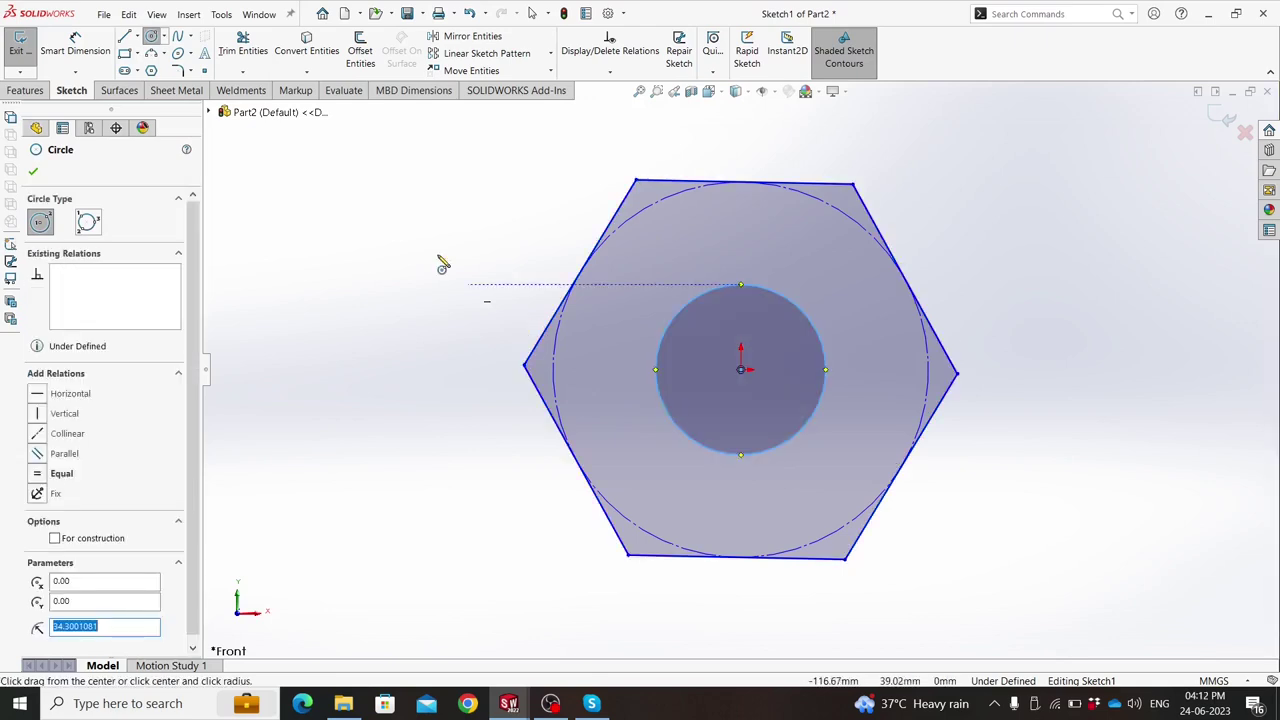
{"action": "left_click", "coordinate": [33, 173]}
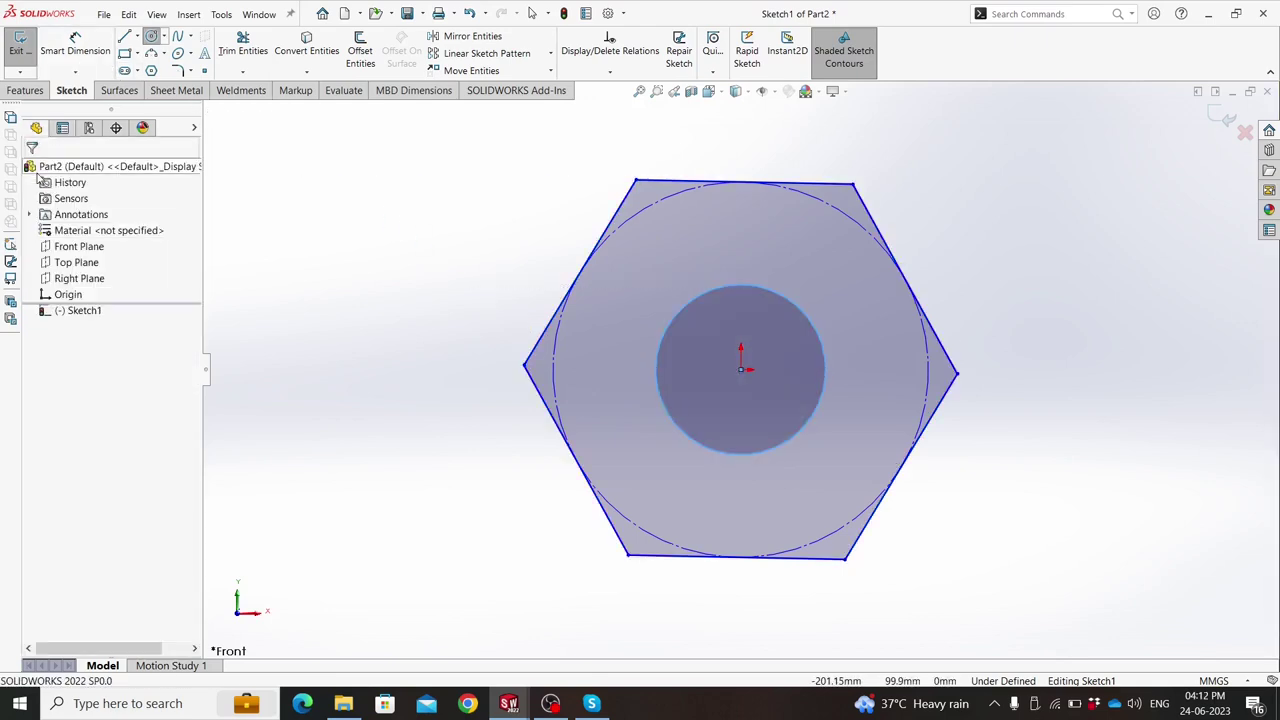
Make the hexagon's top edge horizontal.
{"action": "left_click", "coordinate": [828, 190]}
{"action": "left_click", "coordinate": [862, 128]}
{"action": "left_click", "coordinate": [460, 180]}
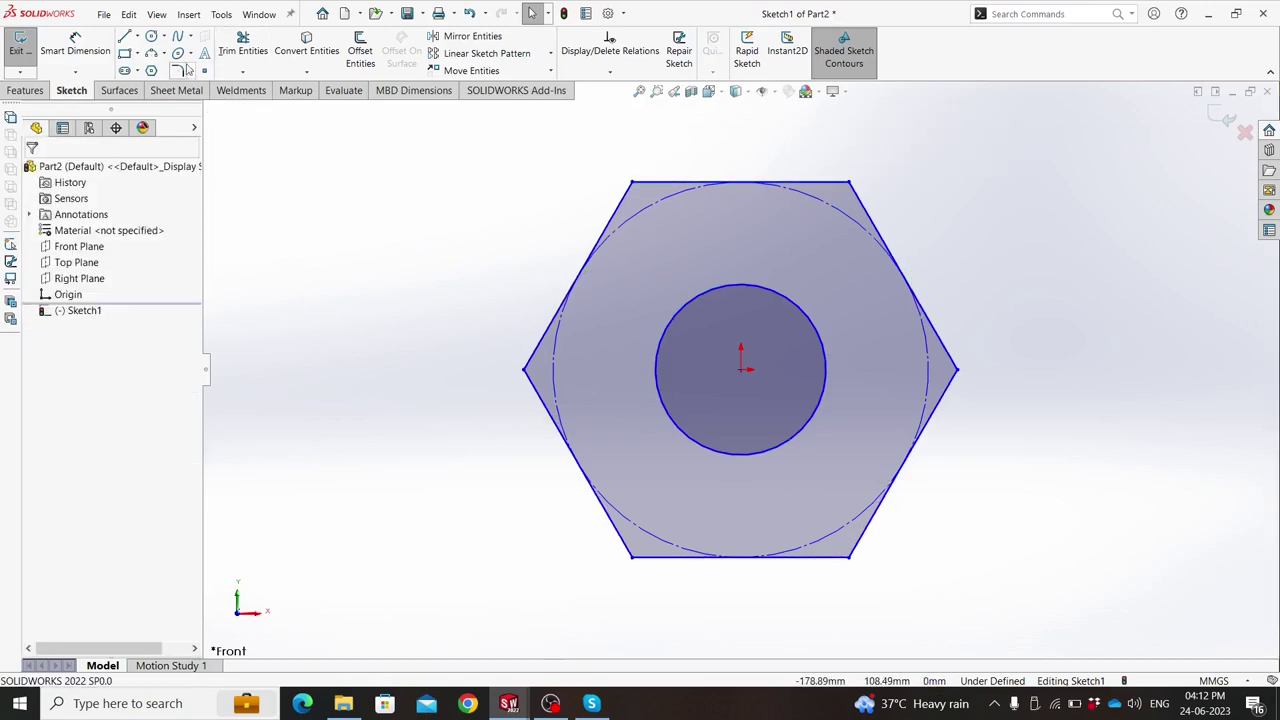
{"action": "left_click", "coordinate": [75, 45]}
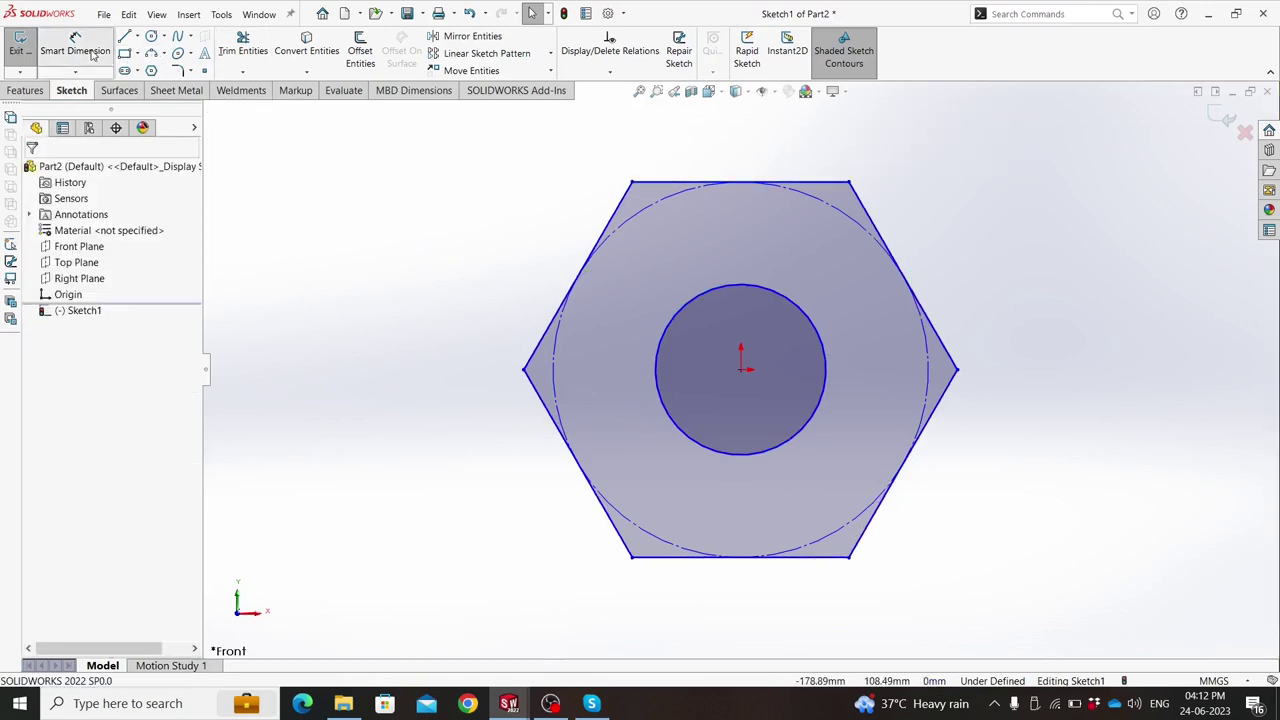
Dimension the hexagon's construction circle to Ø70 and the inner circle to Ø40, fully defining Sketch1.
{"action": "left_click", "coordinate": [556, 356]}
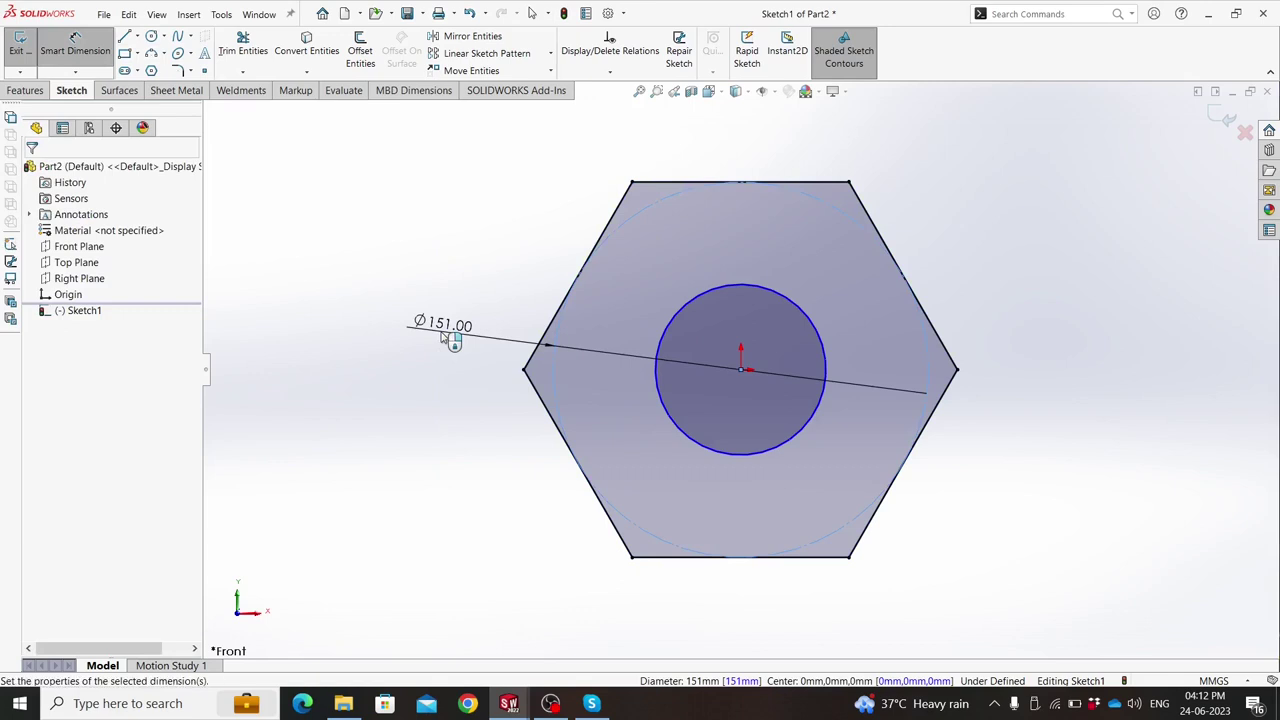
{"action": "left_click", "coordinate": [443, 337]}
{"action": "type", "text": "70"}
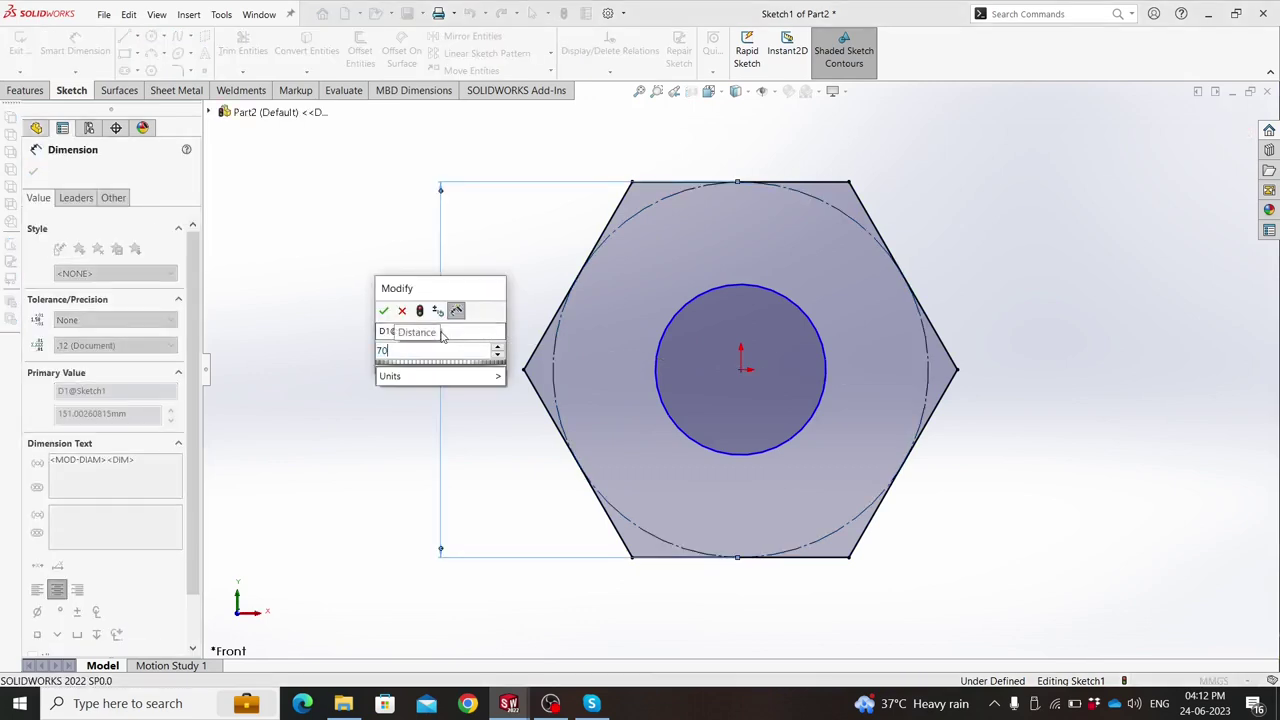
{"action": "key", "text": "Return"}
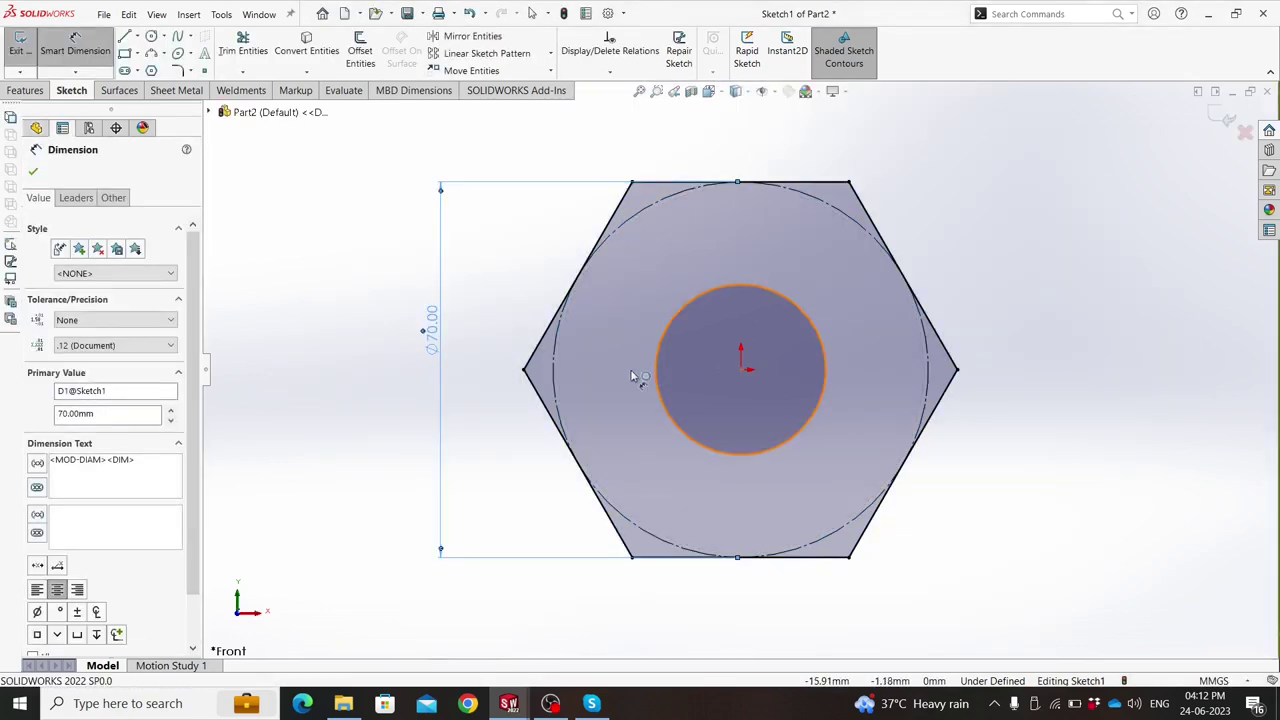
{"action": "left_click", "coordinate": [656, 378]}
{"action": "left_click", "coordinate": [500, 357]}
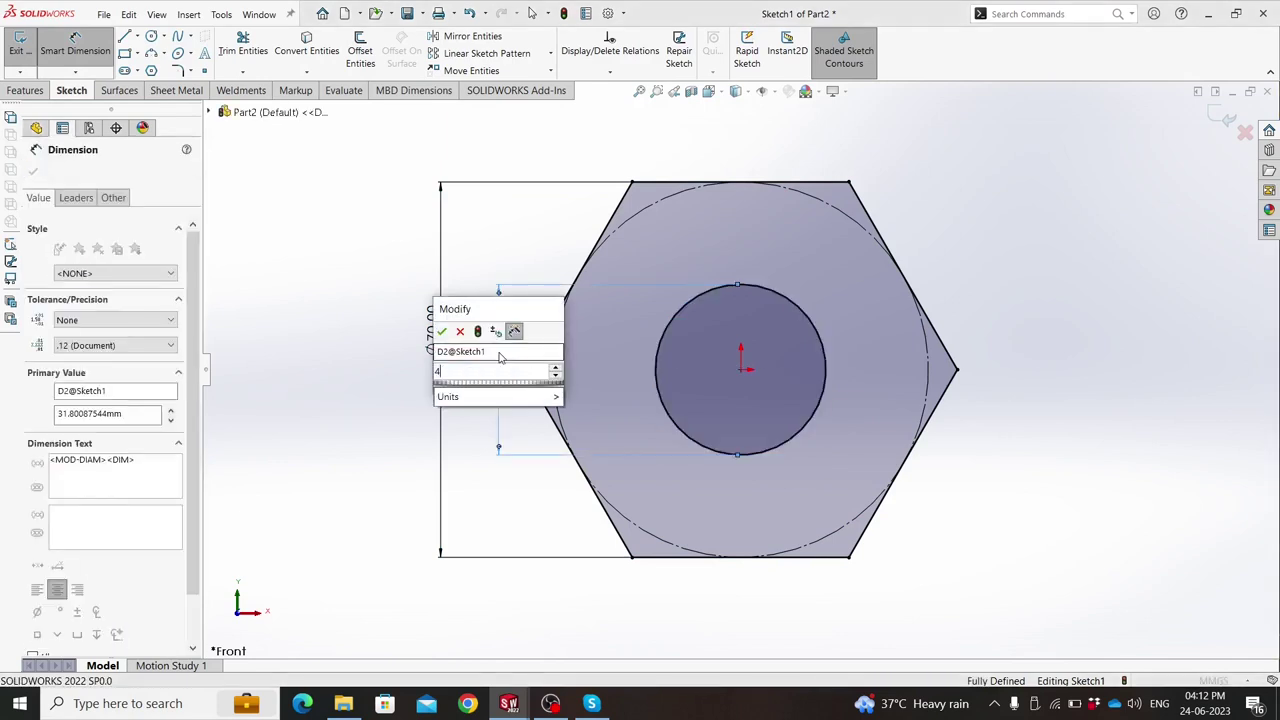
{"action": "type", "text": "40"}
{"action": "key", "text": "Return"}
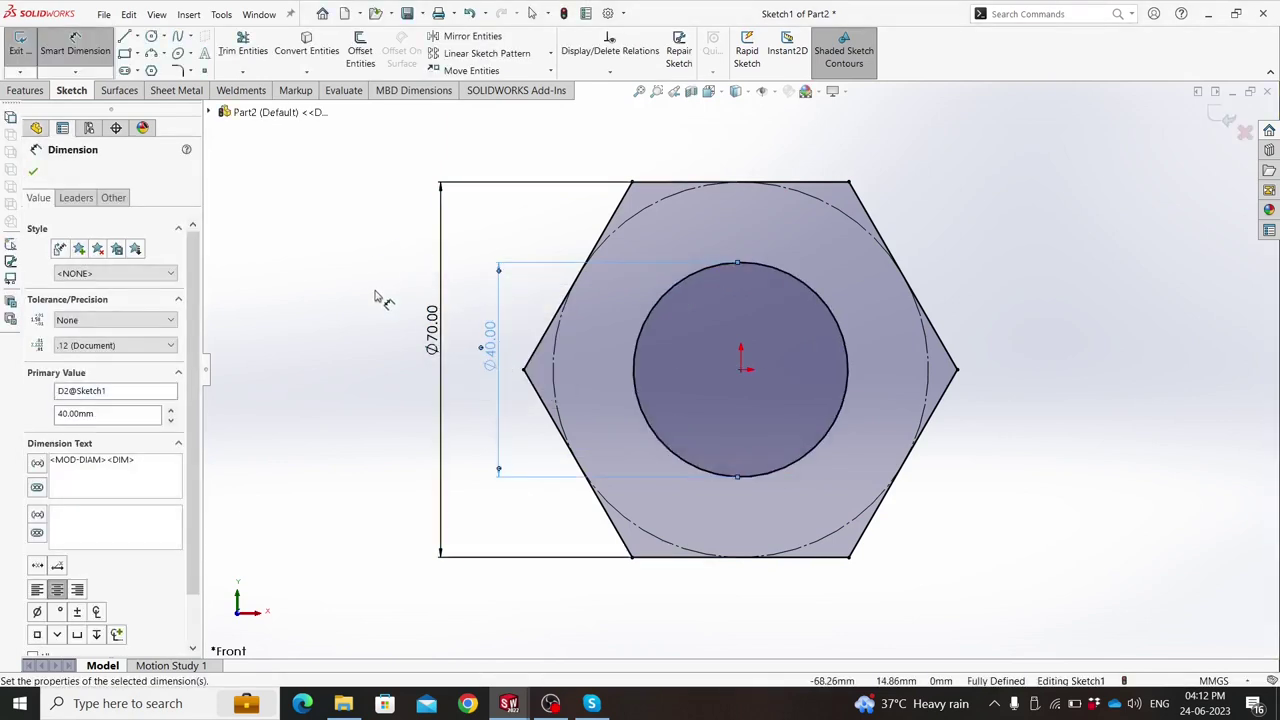
{"action": "left_click", "coordinate": [189, 73]}
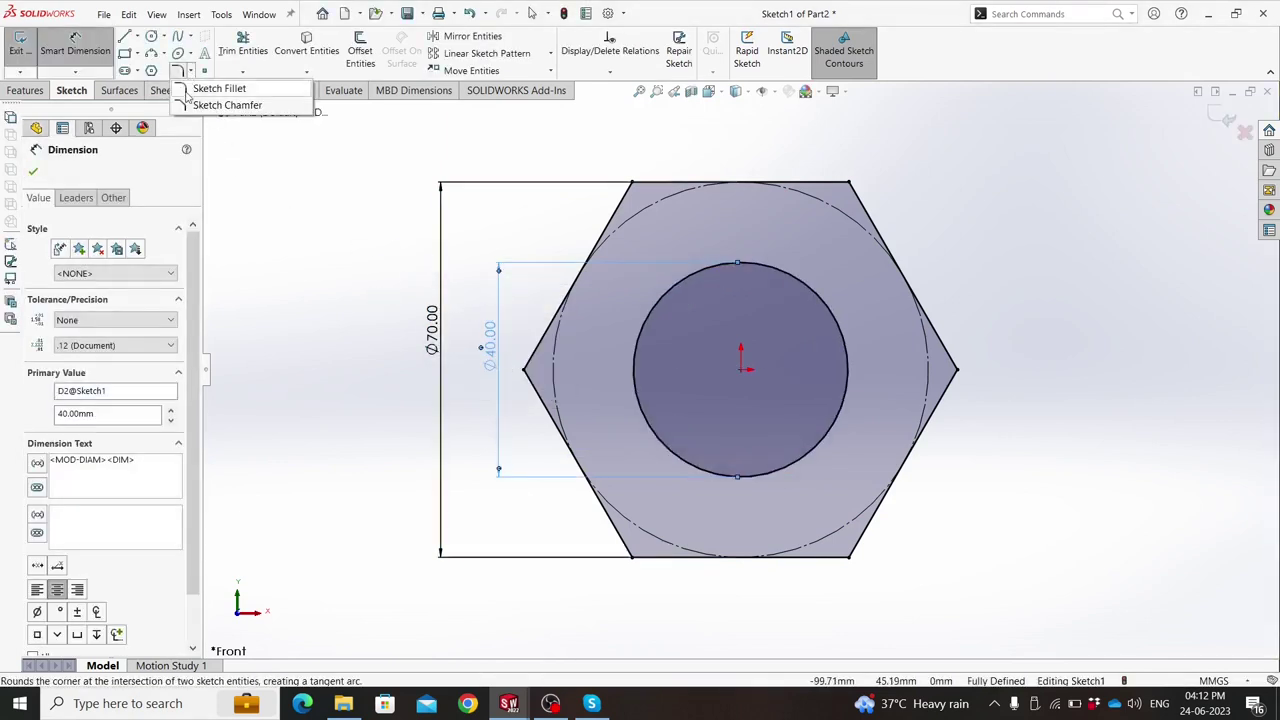
Apply 5 mm sketch fillets to all six hexagon vertices.
{"action": "left_click", "coordinate": [192, 87]}
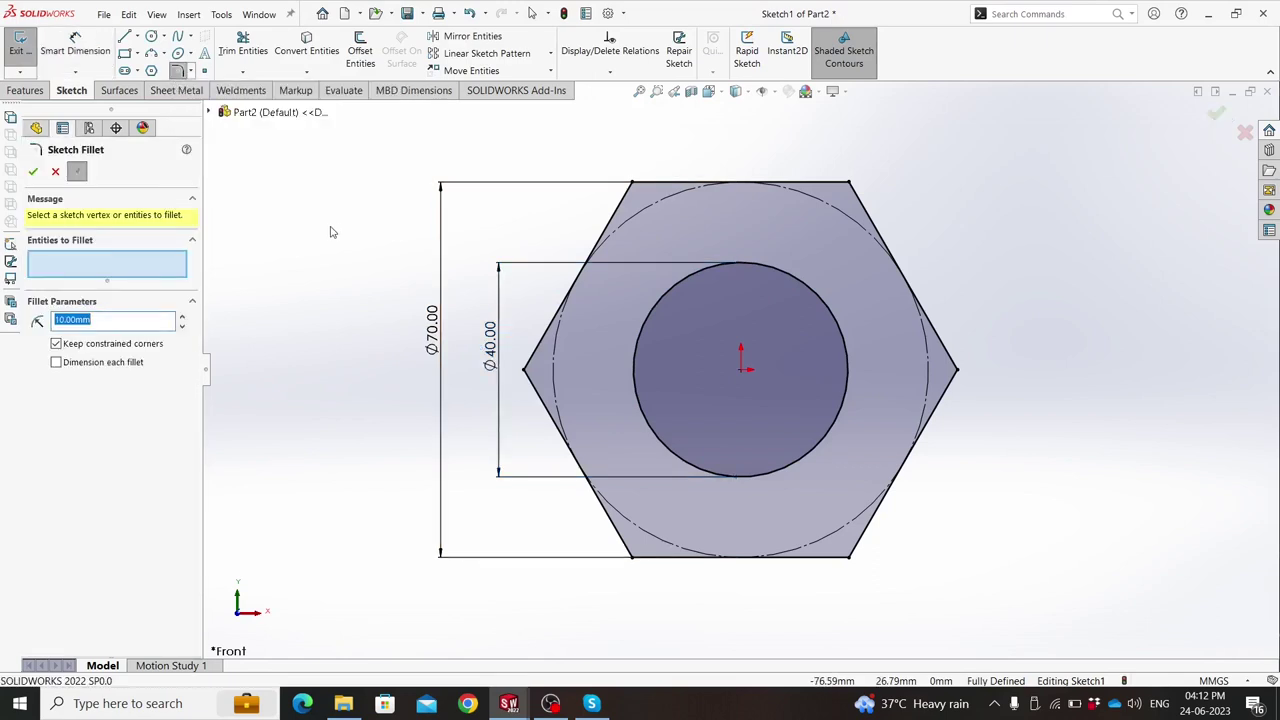
{"action": "left_click", "coordinate": [632, 185]}
{"action": "type", "text": "5"}
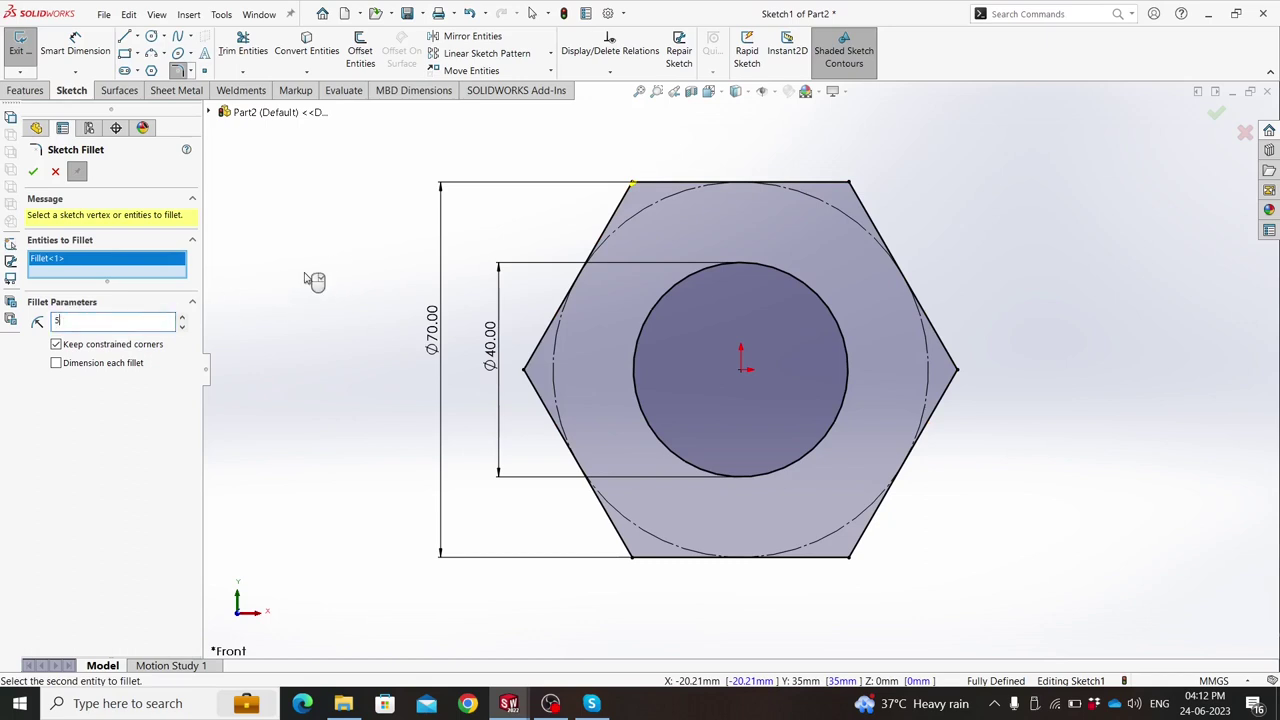
{"action": "key", "text": "Return"}
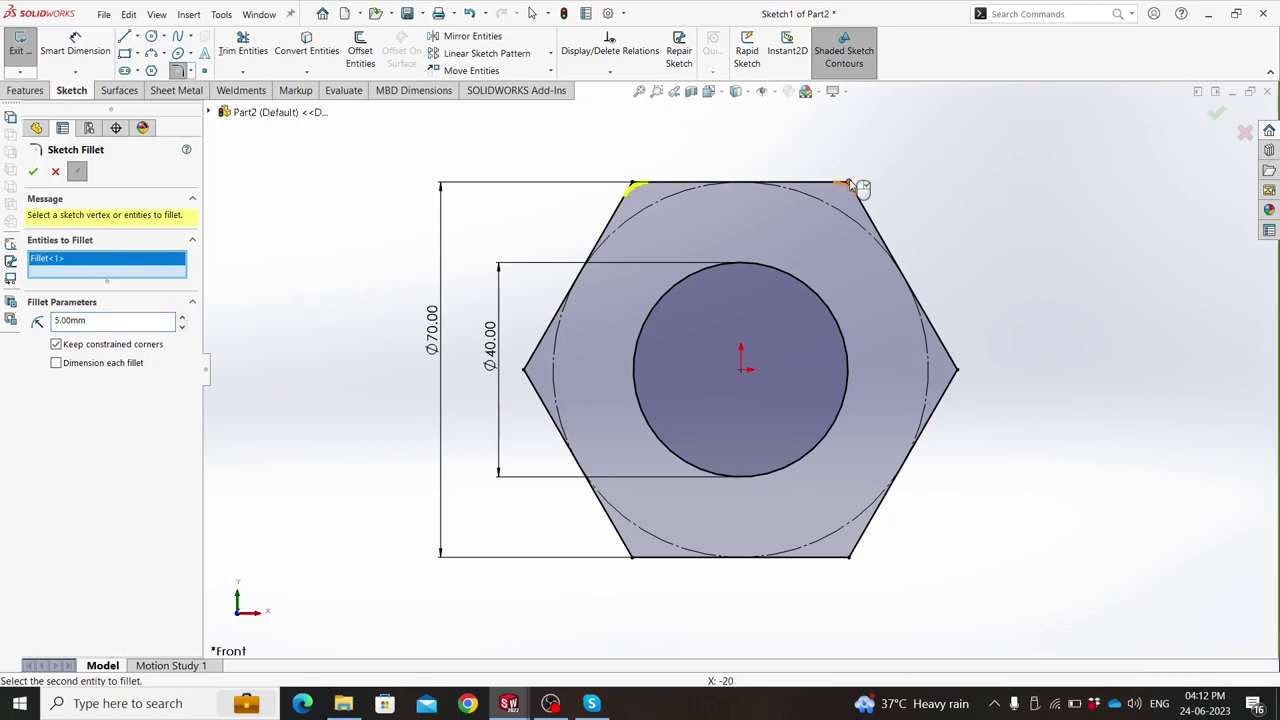
{"action": "left_click", "coordinate": [850, 184]}
{"action": "left_click", "coordinate": [957, 368]}
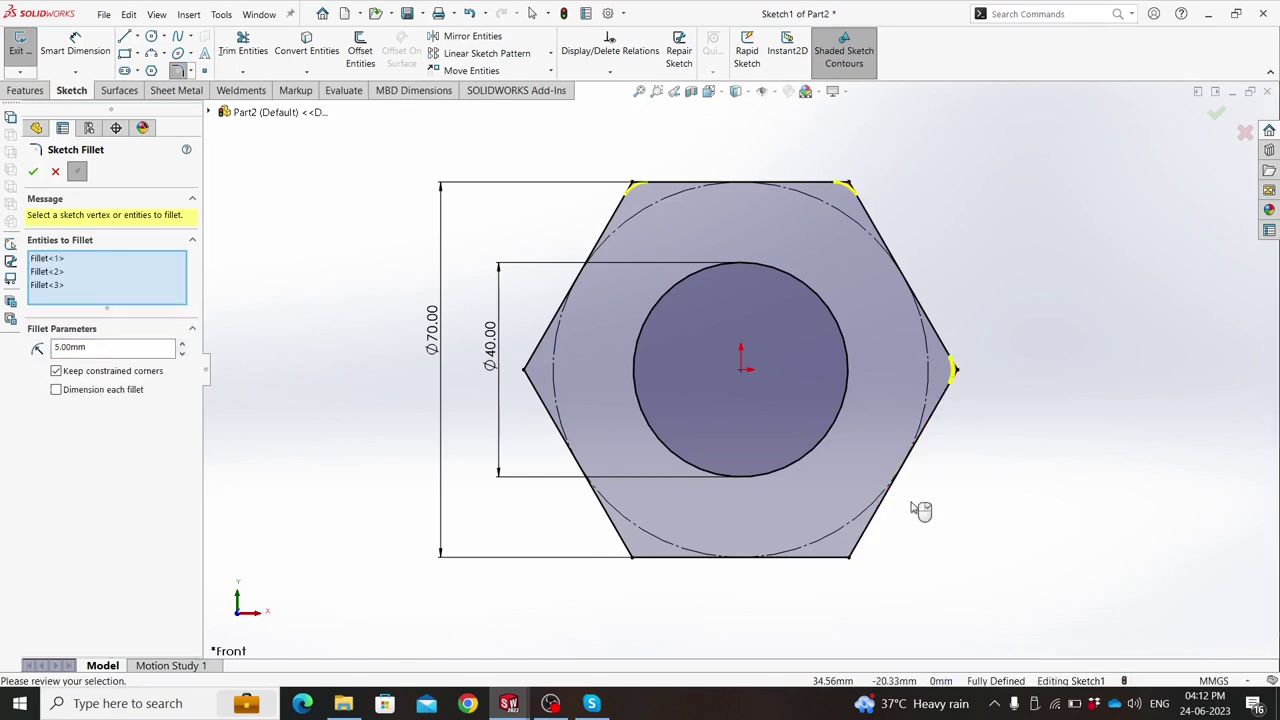
{"action": "left_click", "coordinate": [851, 557]}
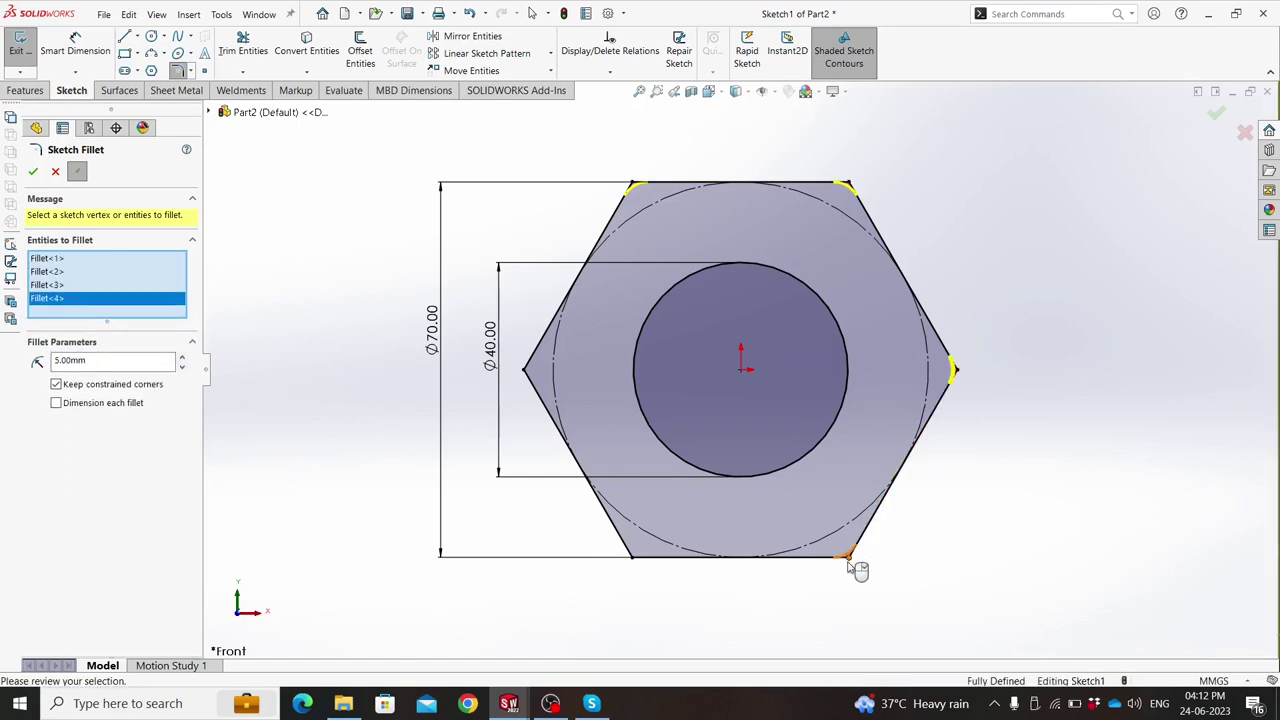
{"action": "left_click", "coordinate": [632, 558]}
{"action": "left_click", "coordinate": [525, 369]}
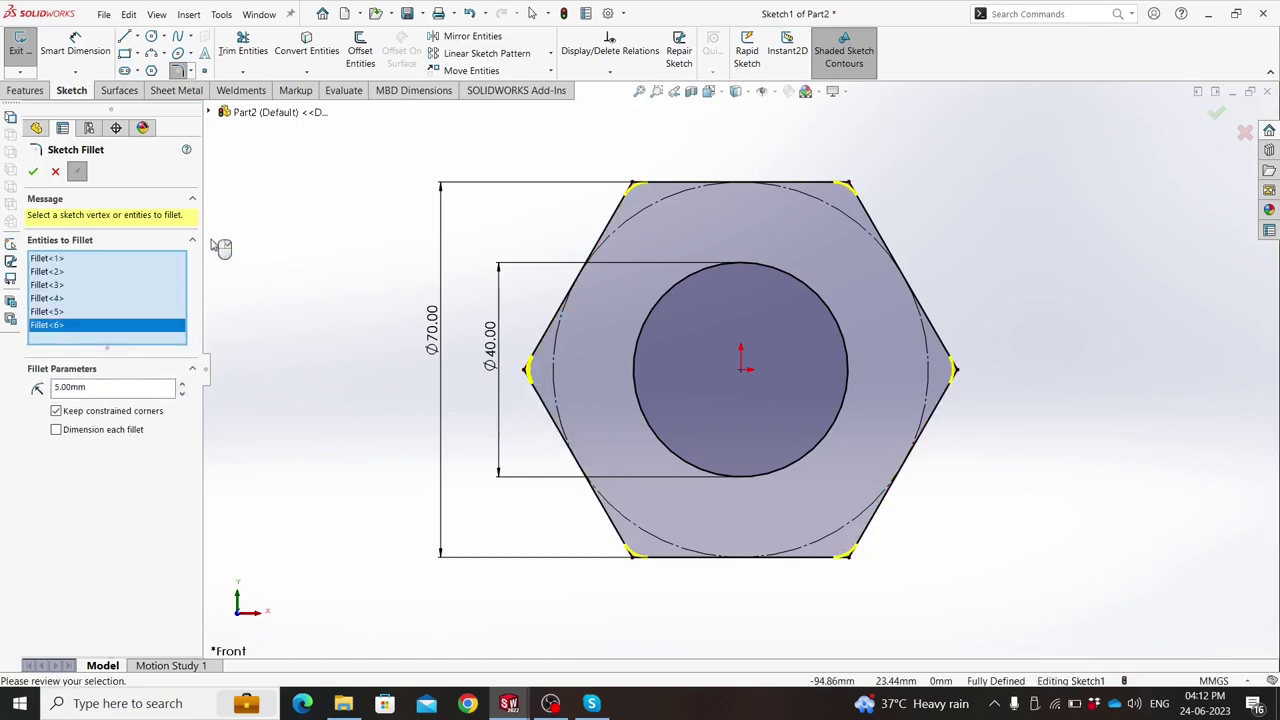
{"action": "left_click", "coordinate": [30, 172]}
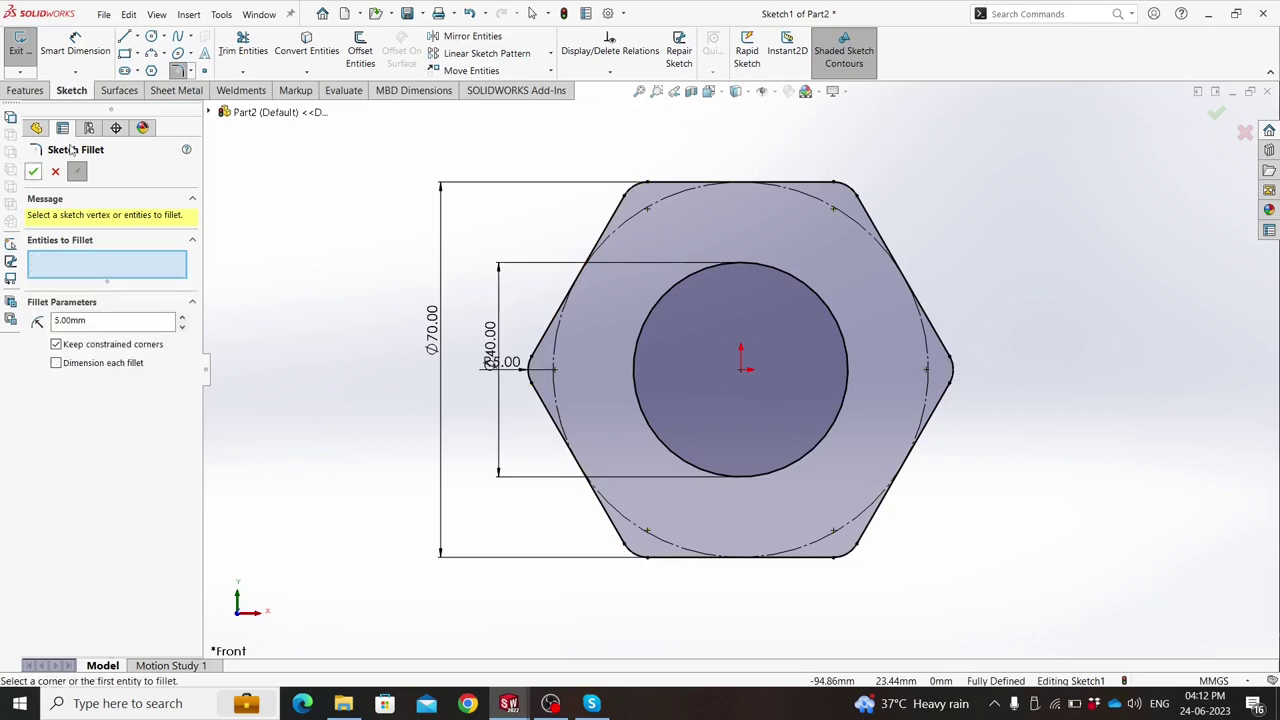
{"action": "left_click", "coordinate": [33, 173]}
Extrude the hex sketch 48 mm mid-plane as Boss-Extrude1.
{"action": "left_click", "coordinate": [27, 91]}
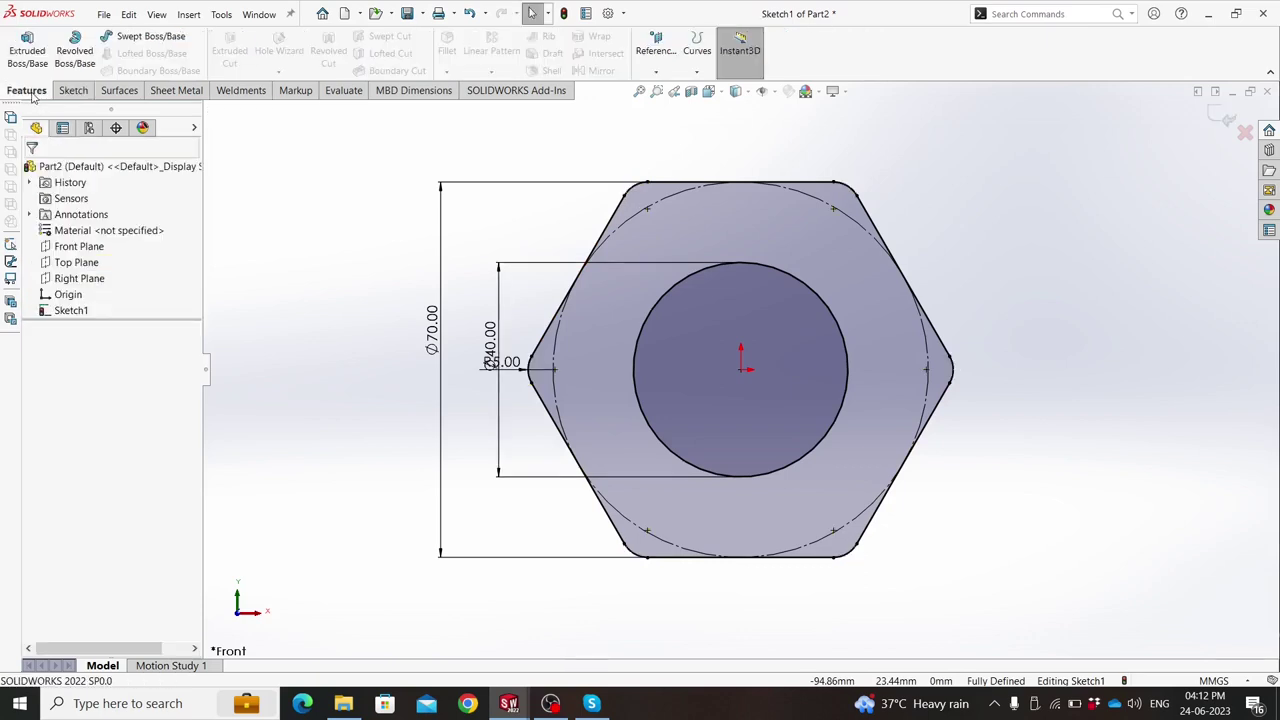
{"action": "left_click", "coordinate": [27, 45]}
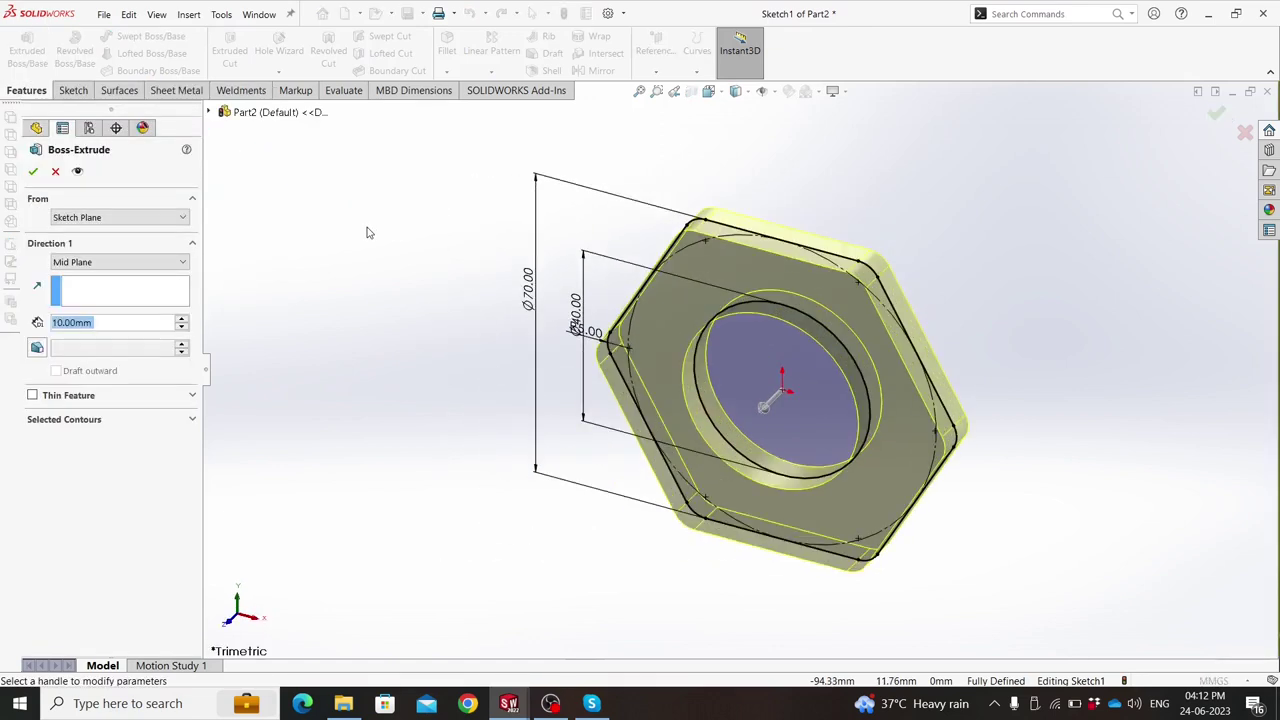
{"action": "type", "text": "152"}
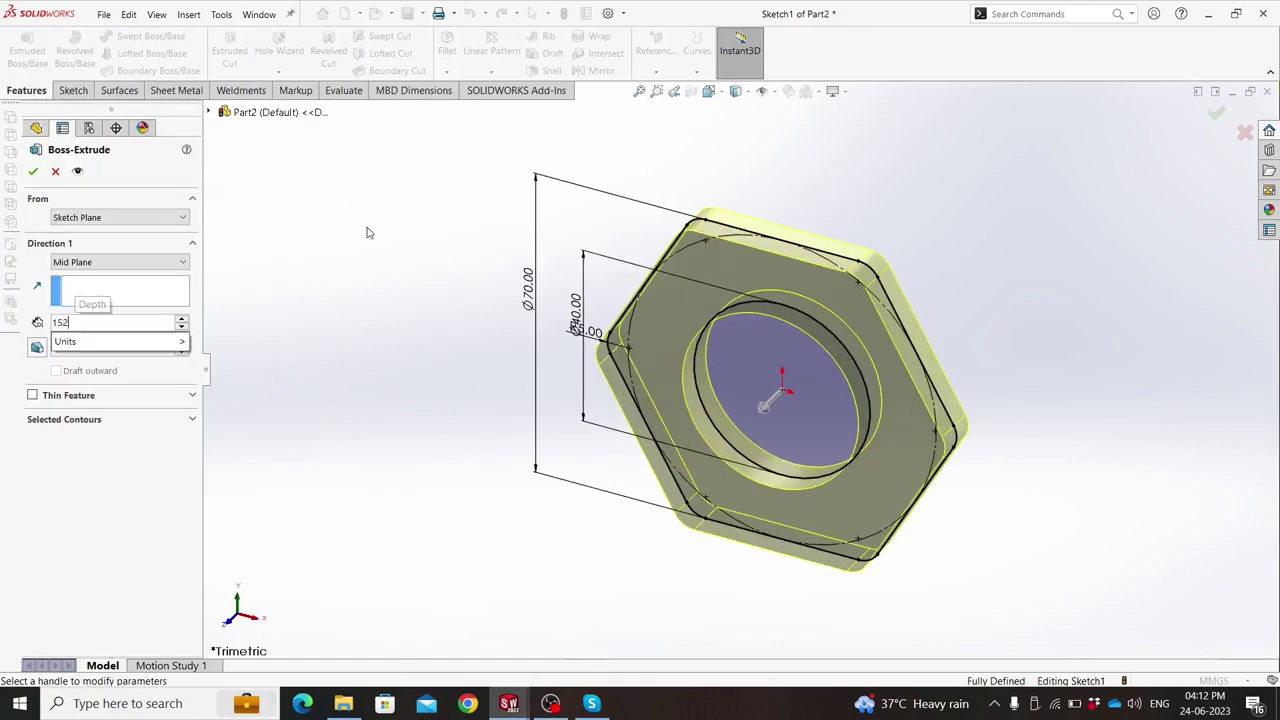
{"action": "key", "text": "BackSpace"}
{"action": "key", "text": "BackSpace"}
{"action": "key", "text": "BackSpace"}
{"action": "type", "text": "48"}
{"action": "key", "text": "Return"}
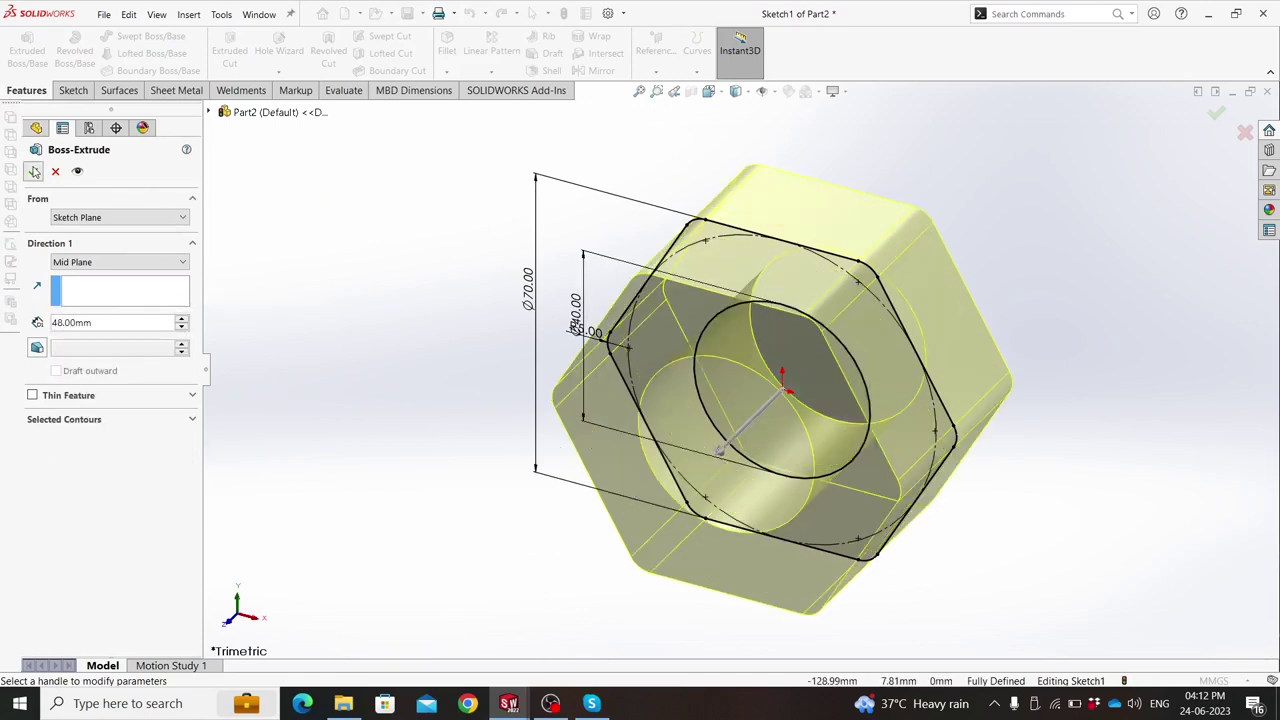
{"action": "left_click", "coordinate": [34, 171]}
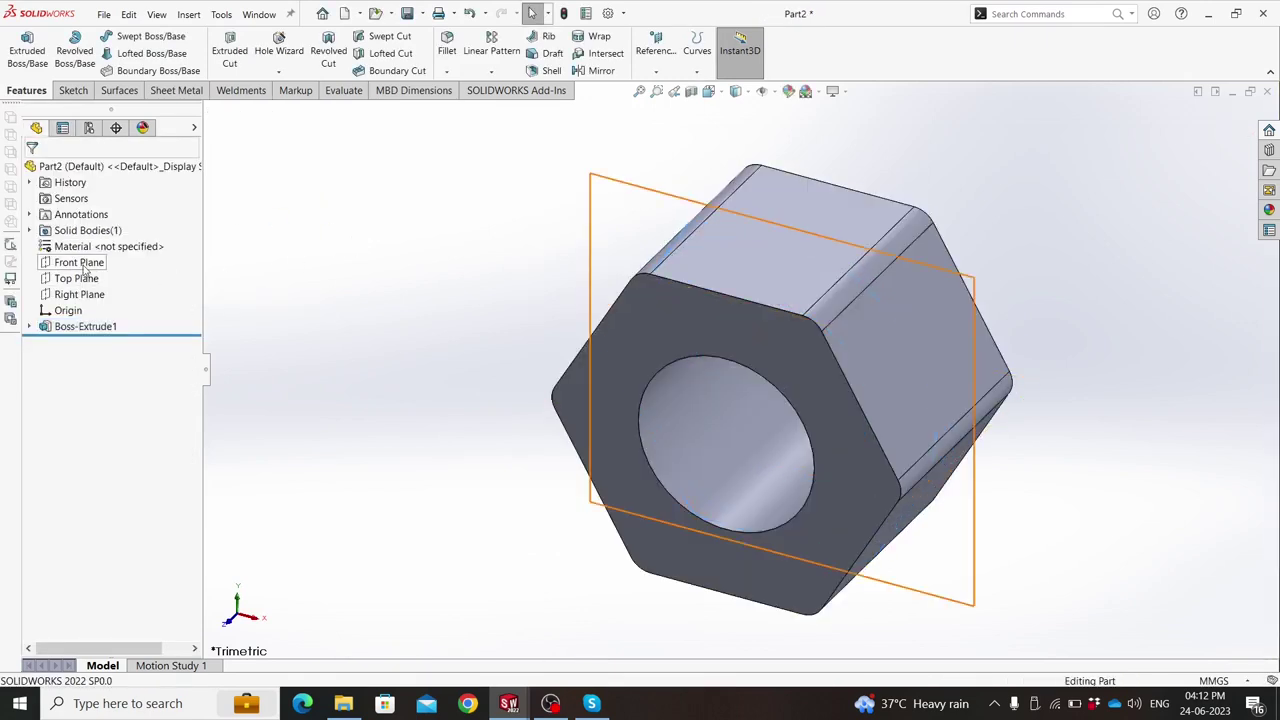
Start a new sketch on the Front Plane and draw a corner rectangle below the nut.
{"action": "left_click", "coordinate": [80, 263]}
{"action": "left_click", "coordinate": [110, 242]}
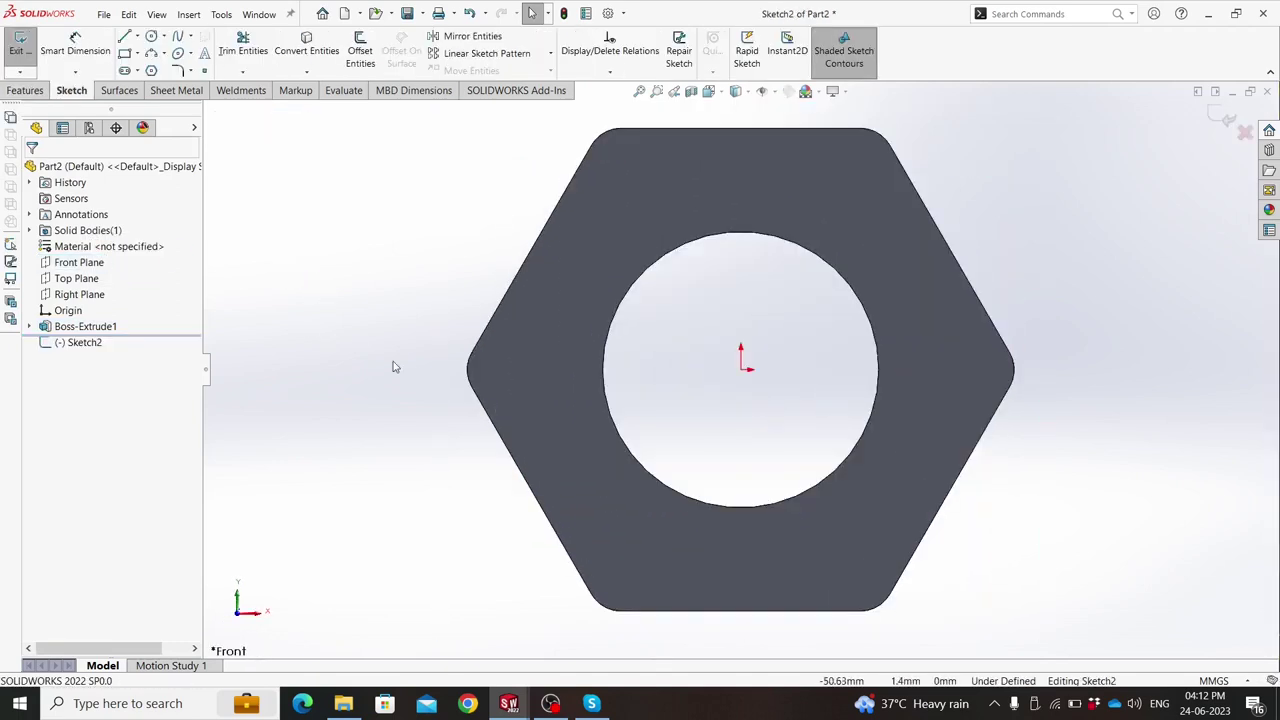
{"action": "scroll", "coordinate": [773, 466], "scroll_direction": "up", "scroll_amount": 3}
{"action": "scroll", "coordinate": [786, 557], "scroll_direction": "up", "scroll_amount": 3}
{"action": "scroll", "coordinate": [754, 503], "scroll_direction": "down", "scroll_amount": 2}
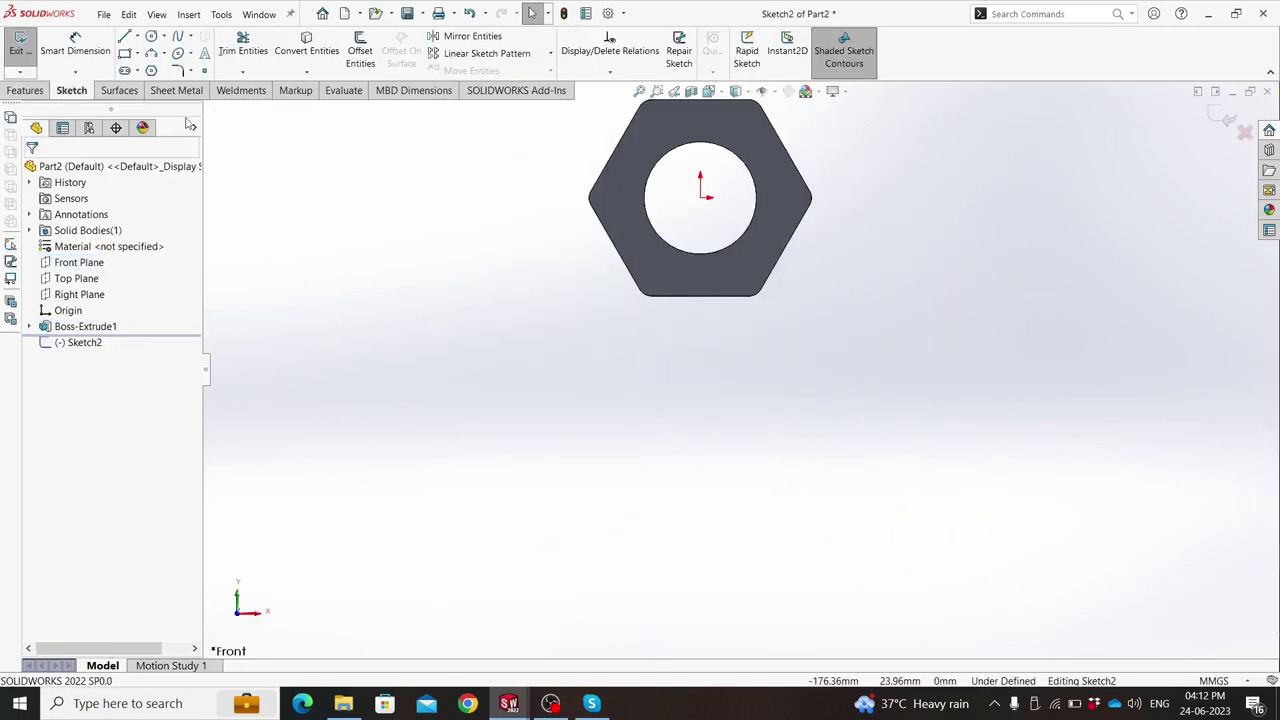
{"action": "key", "text": "r"}
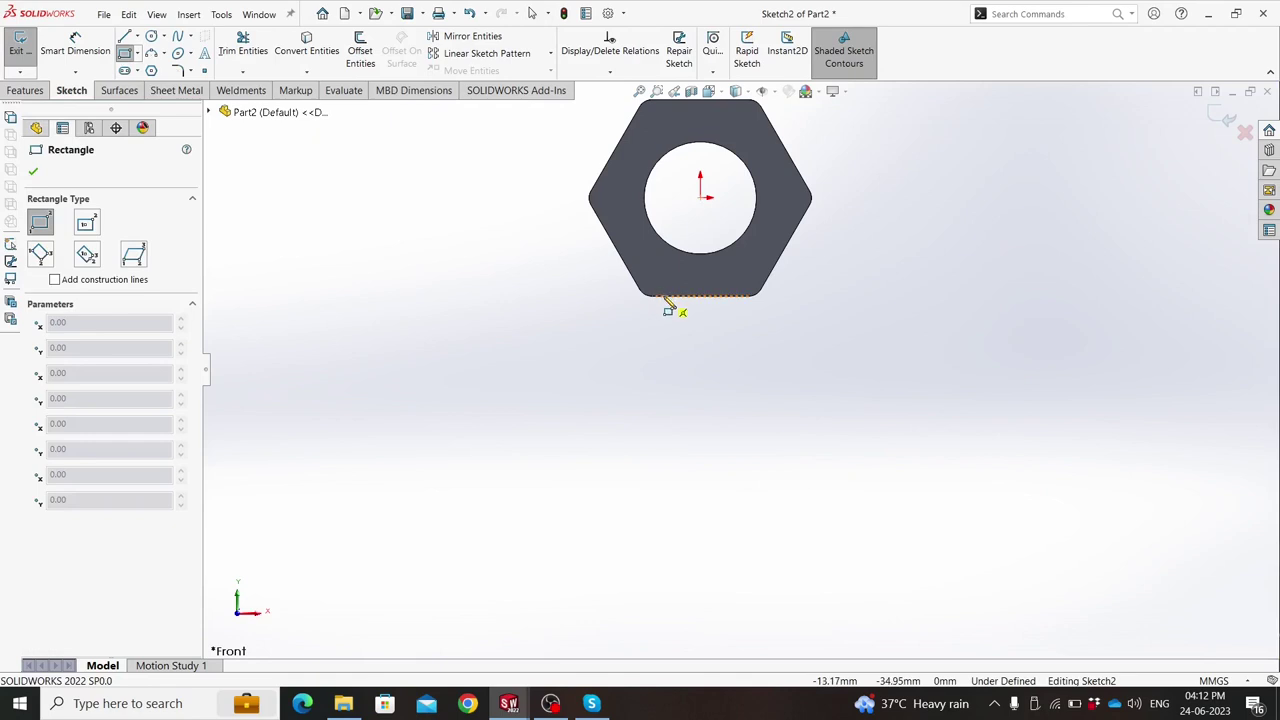
{"action": "left_click", "coordinate": [663, 296]}
{"action": "left_click", "coordinate": [738, 596]}
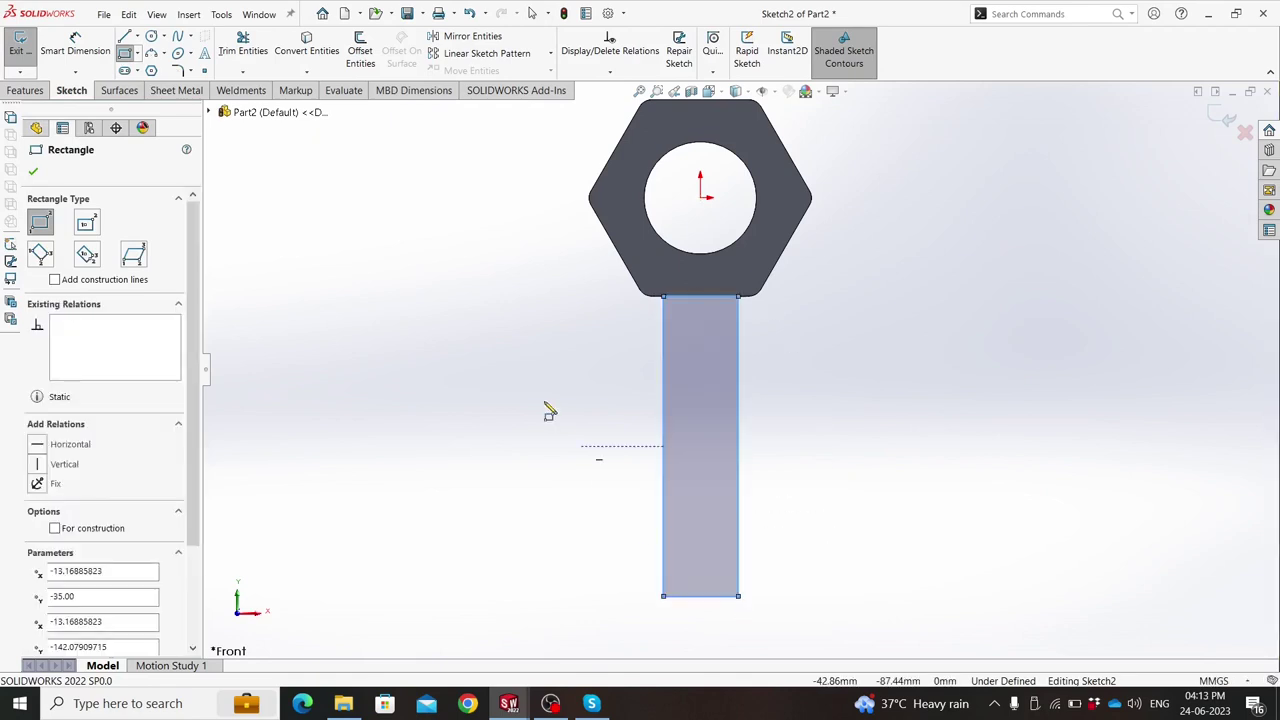
Dimension the rectangle 30 mm wide and its bottom edge 160 mm below the centre.
{"action": "left_click", "coordinate": [75, 45]}
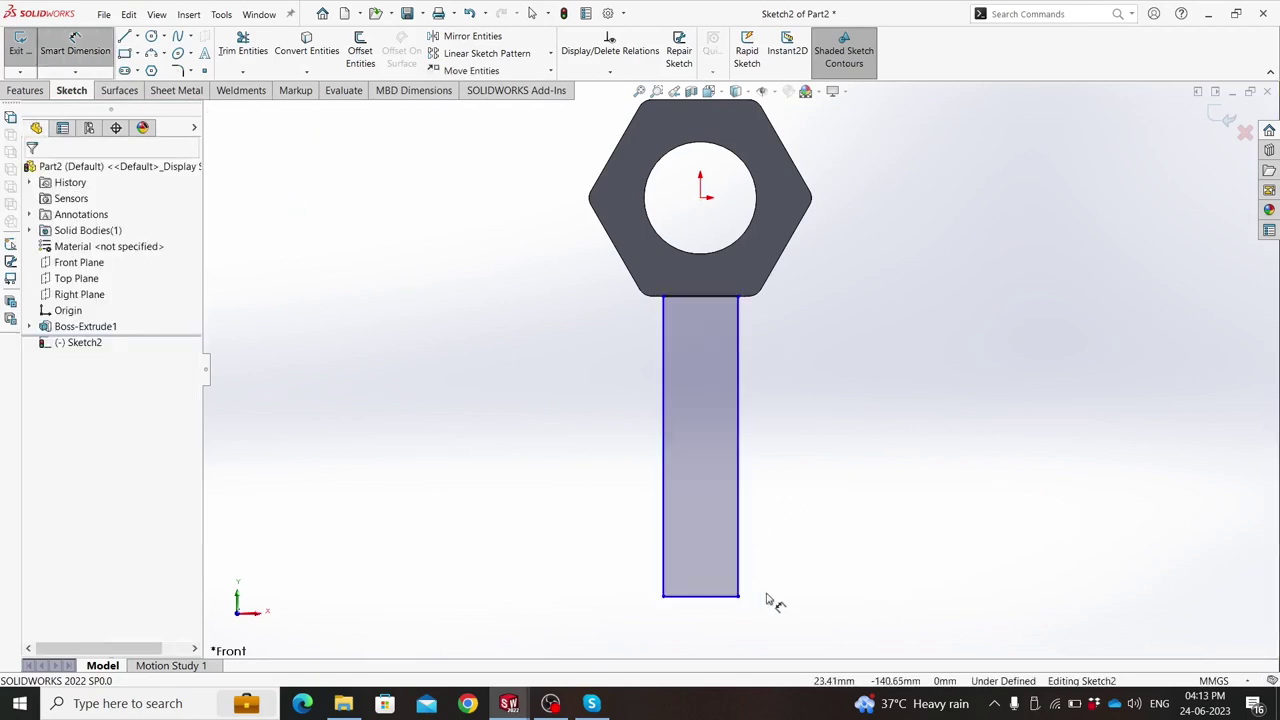
{"action": "left_click", "coordinate": [706, 597]}
{"action": "left_click", "coordinate": [698, 648]}
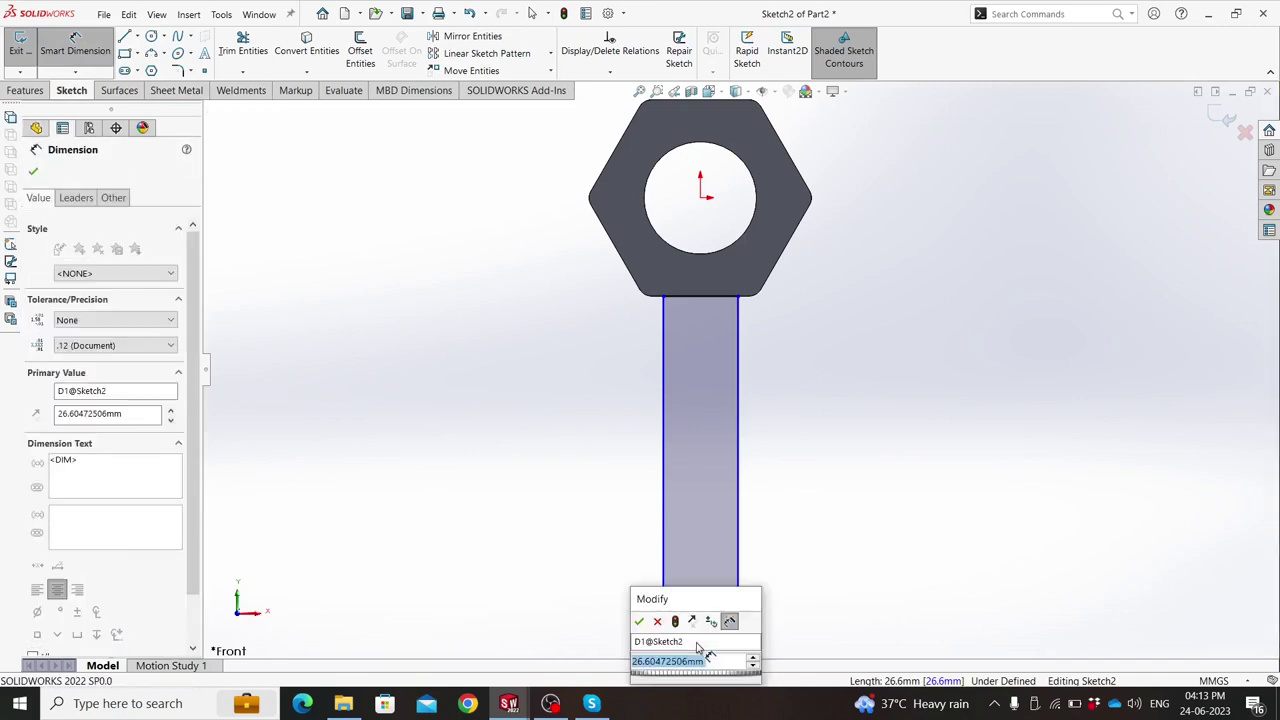
{"action": "type", "text": "30"}
{"action": "key", "text": "Return"}
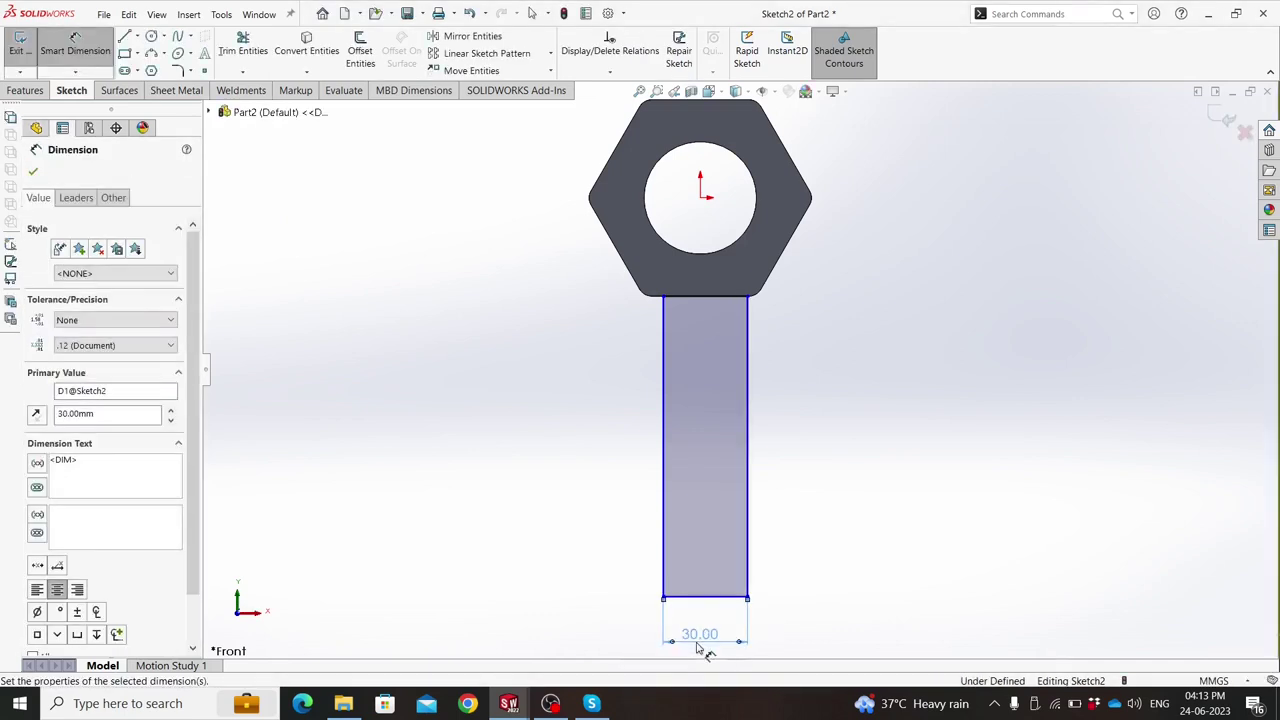
{"action": "left_click", "coordinate": [706, 203]}
{"action": "left_click", "coordinate": [714, 597]}
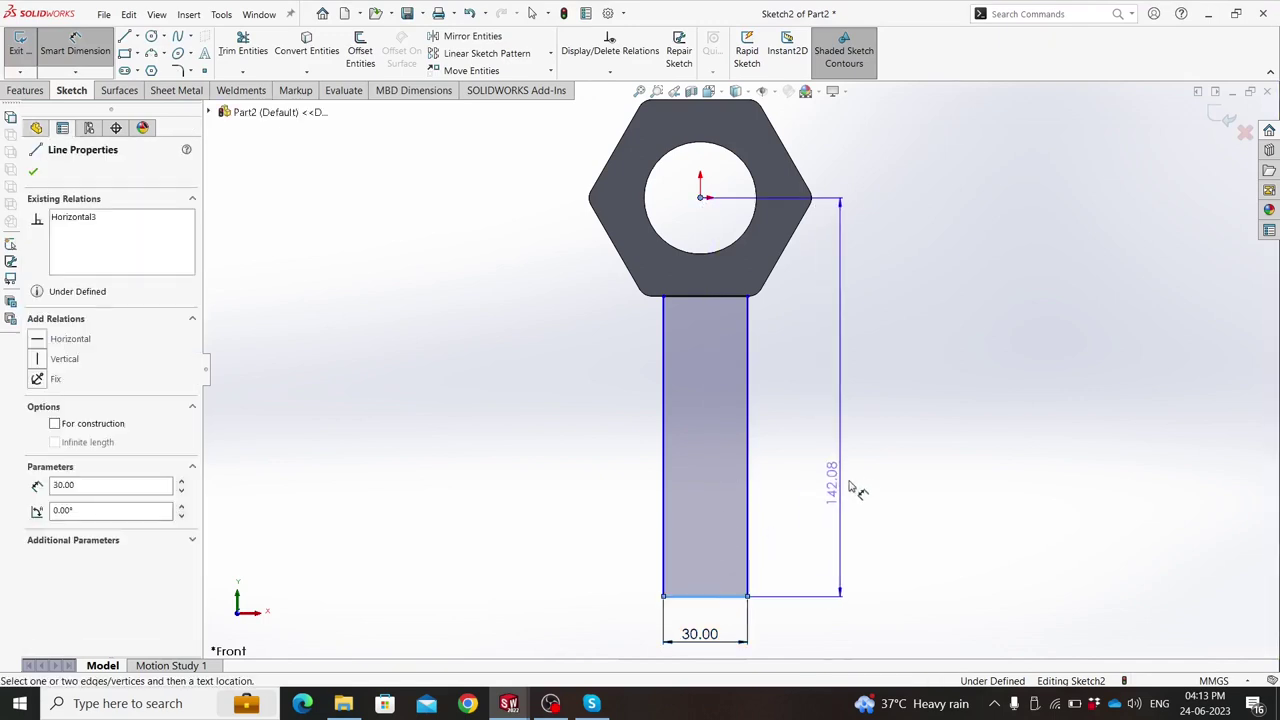
{"action": "left_click", "coordinate": [862, 484]}
{"action": "type", "text": "160"}
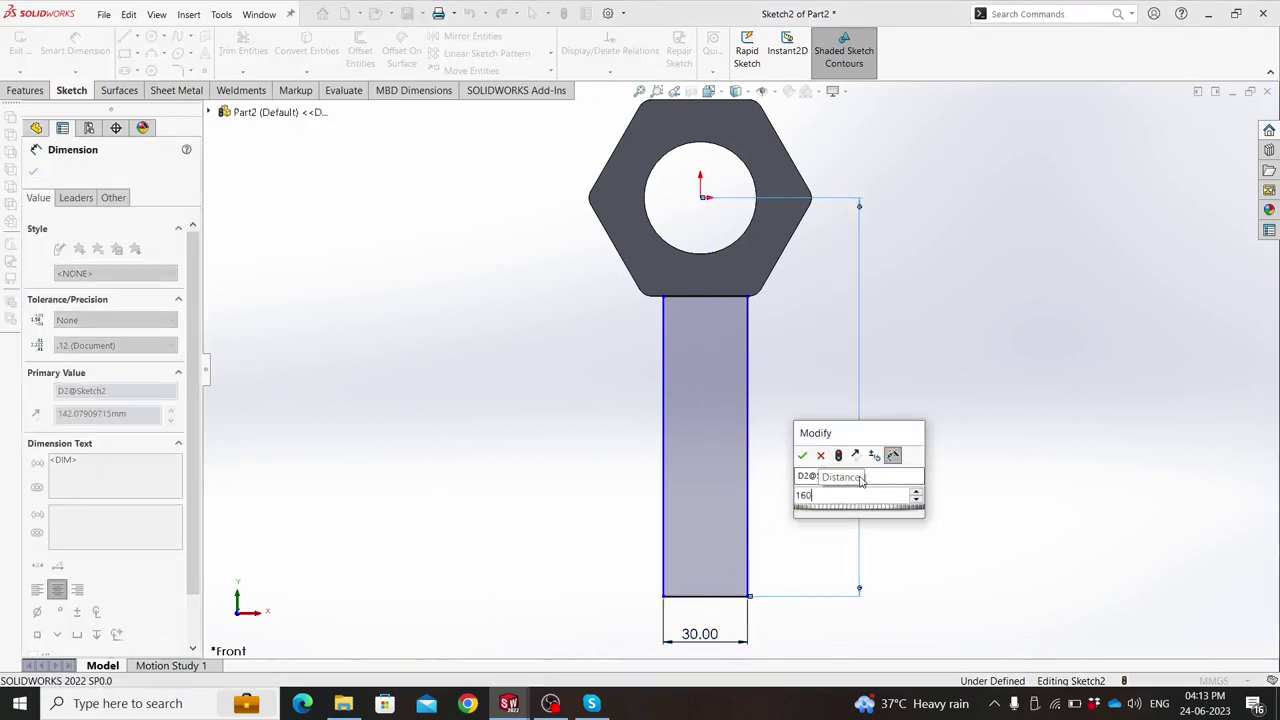
{"action": "key", "text": "Return"}
Check the shank's bottom-edge midpoint is vertically aligned with the origin.
{"action": "key", "text": "f"}
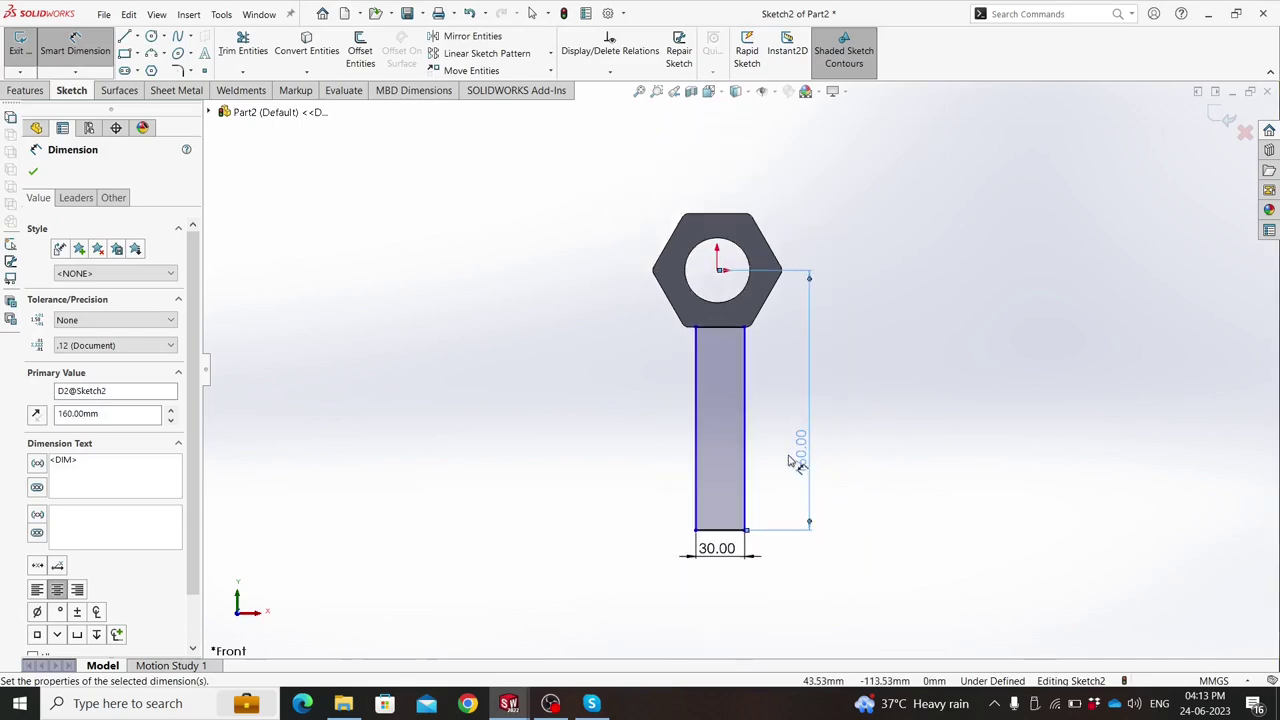
{"action": "key", "text": "Escape"}
{"action": "key", "text": "Escape"}
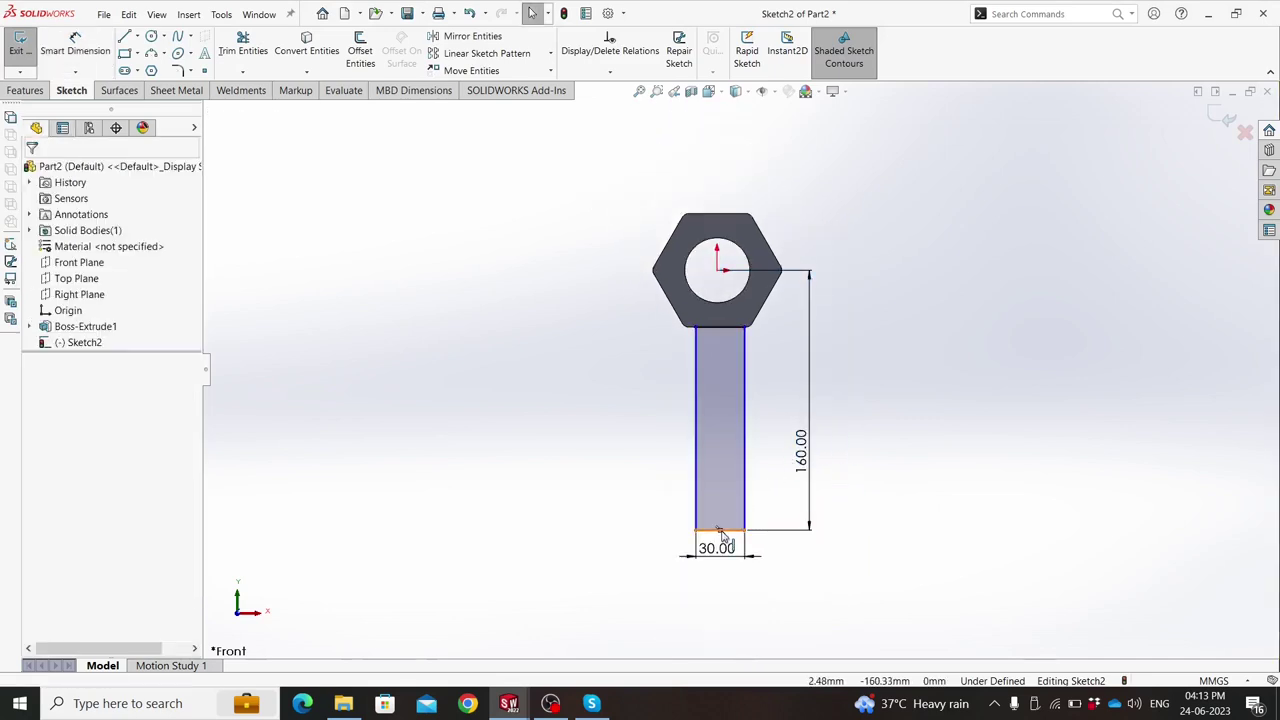
{"action": "left_click", "coordinate": [722, 530]}
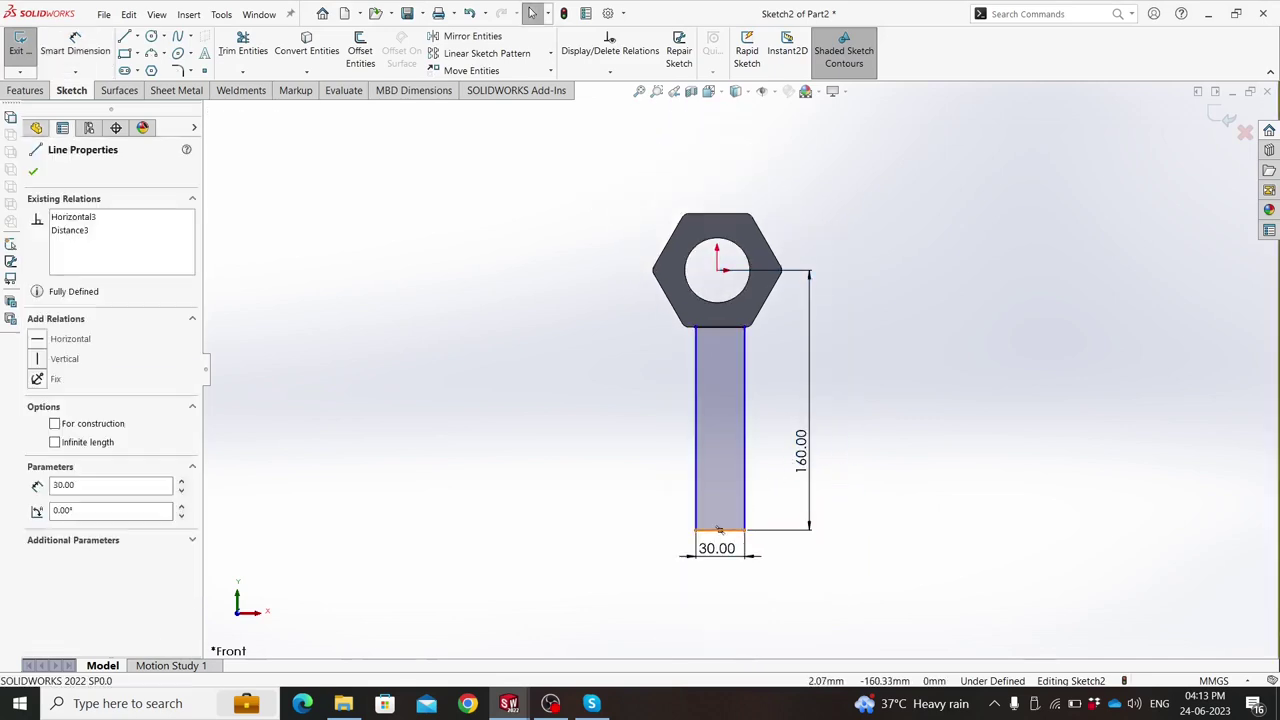
{"action": "left_click", "coordinate": [717, 271], "text": "ctrl"}
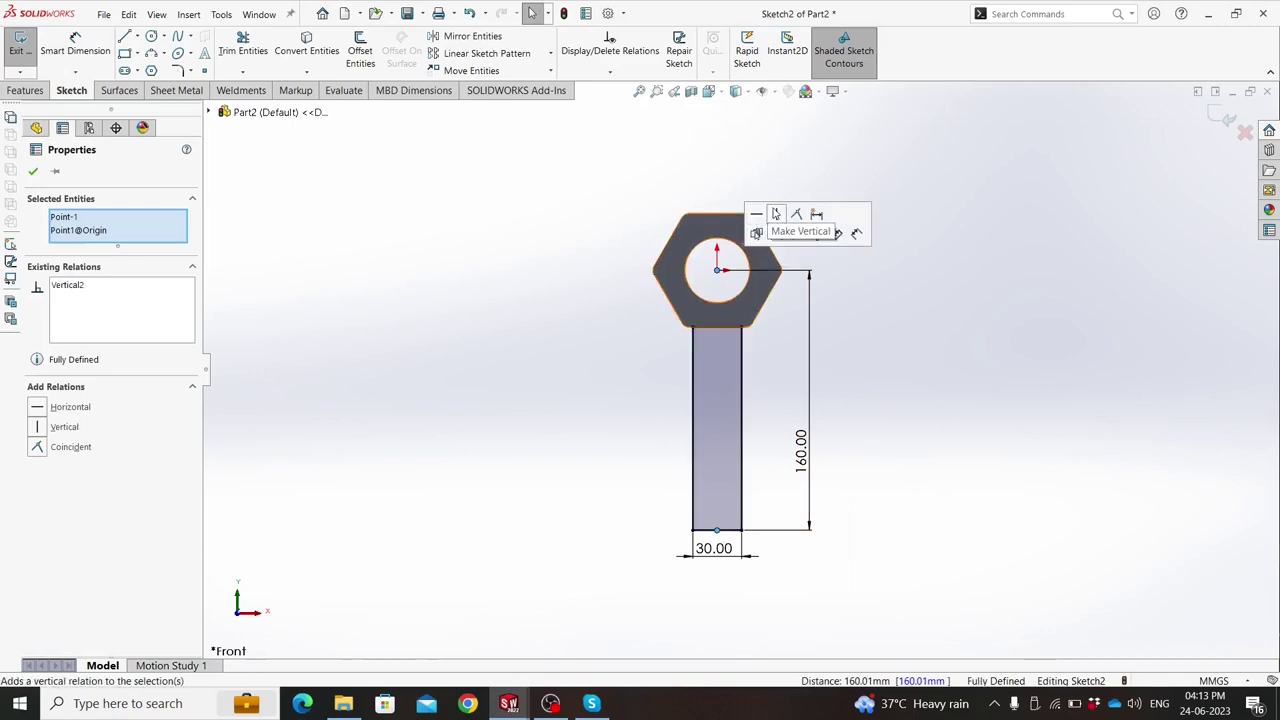
{"action": "left_click", "coordinate": [509, 257]}
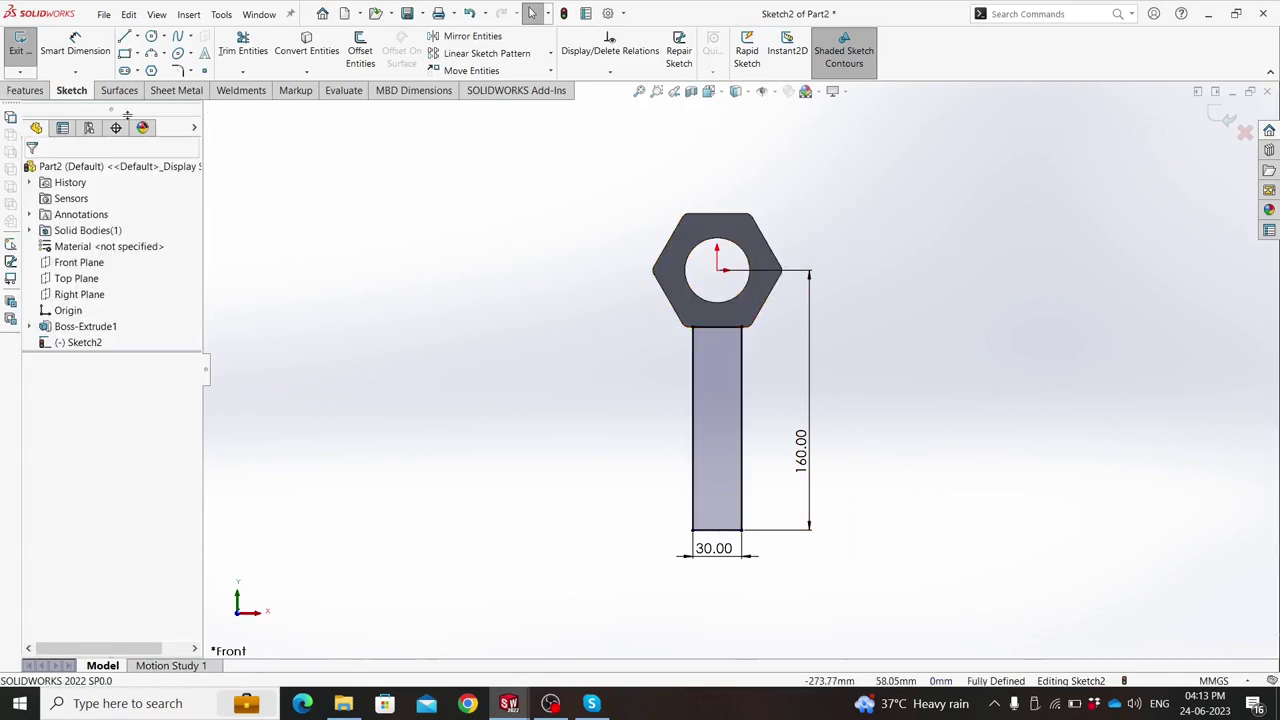
Extrude the shank sketch 30 mm mid-plane as Boss-Extrude2, merged with the nut.
{"action": "left_click", "coordinate": [24, 90]}
{"action": "left_click", "coordinate": [27, 50]}
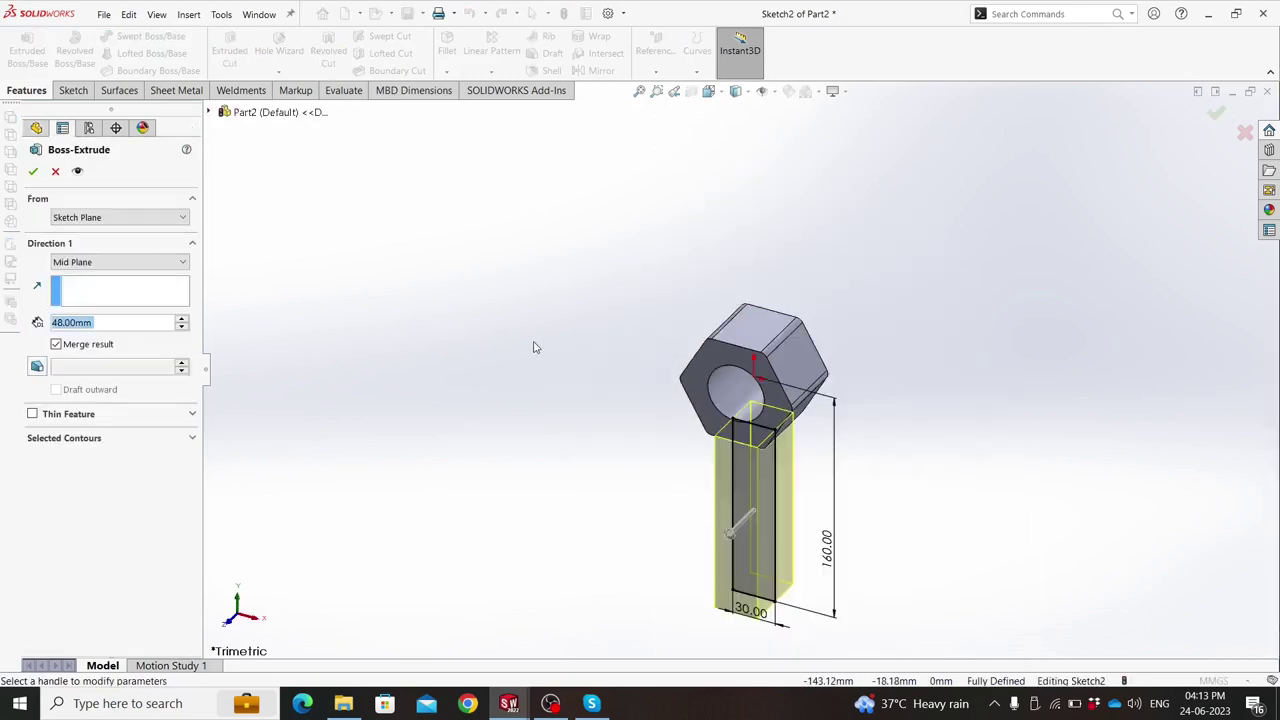
{"action": "middle_click_drag", "start_coordinate": [534, 345], "coordinate": [479, 291]}
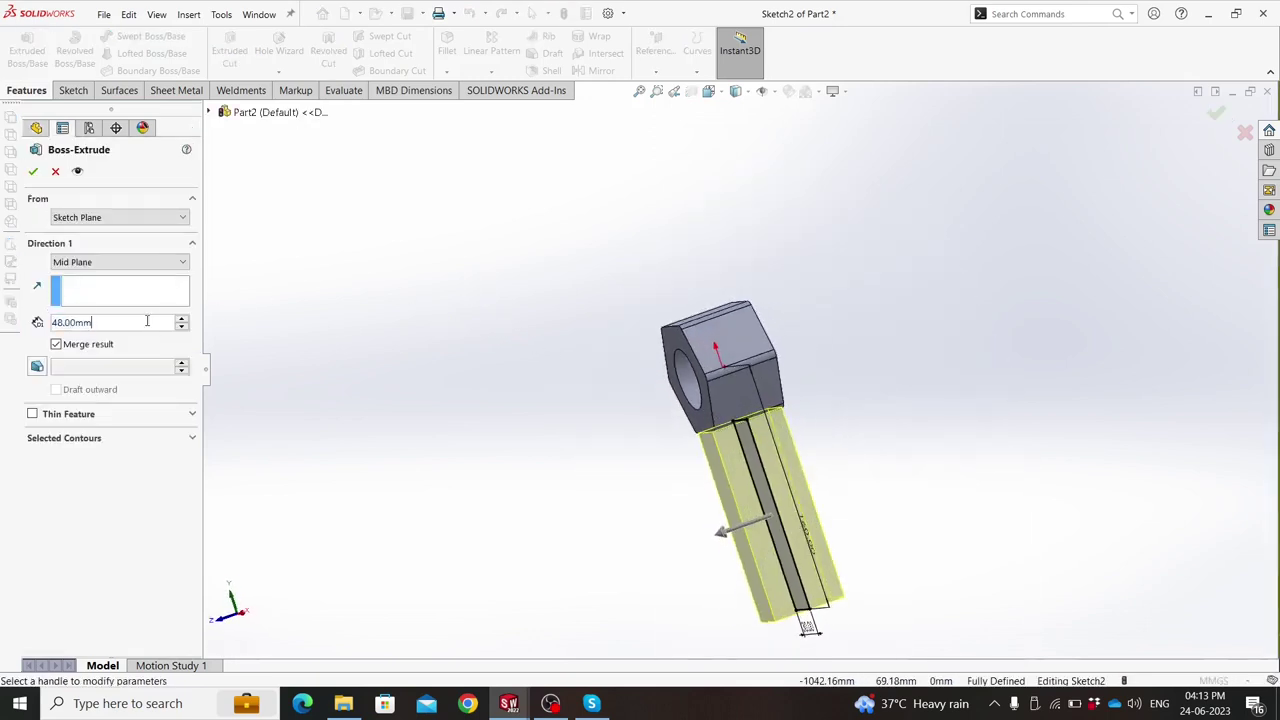
{"action": "type", "text": "40"}
{"action": "key", "text": "Return"}
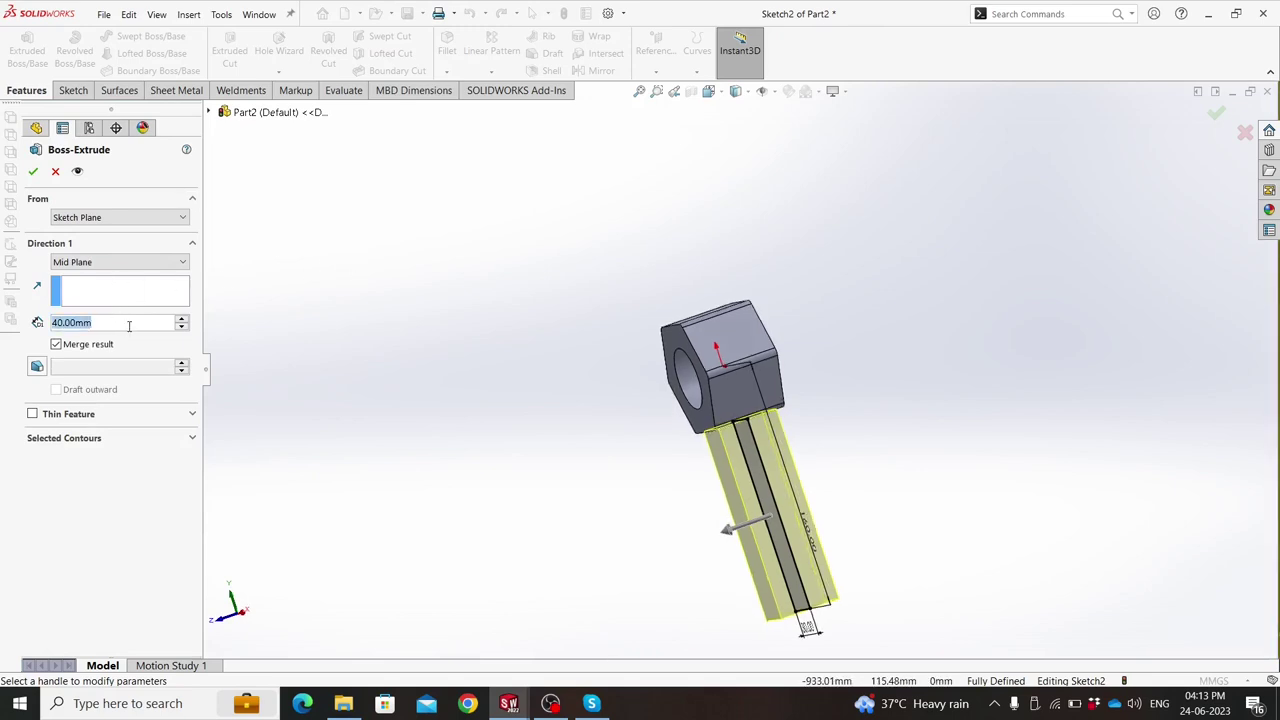
{"action": "type", "text": "35"}
{"action": "key", "text": "Return"}
{"action": "mouse_move", "coordinate": [323, 246]}
{"action": "middle_mouse_down"}
{"action": "mouse_move", "coordinate": [300, 297]}
{"action": "mouse_move", "coordinate": [118, 315]}
{"action": "middle_mouse_up"}
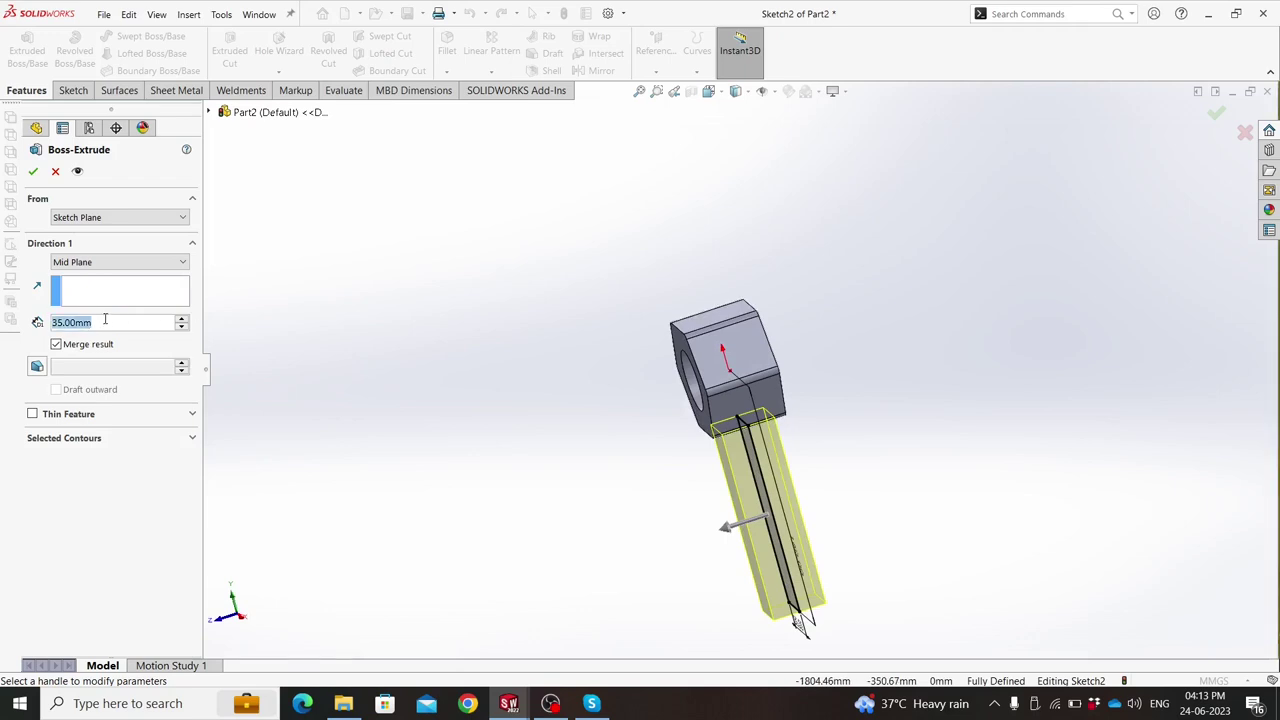
{"action": "type", "text": "30"}
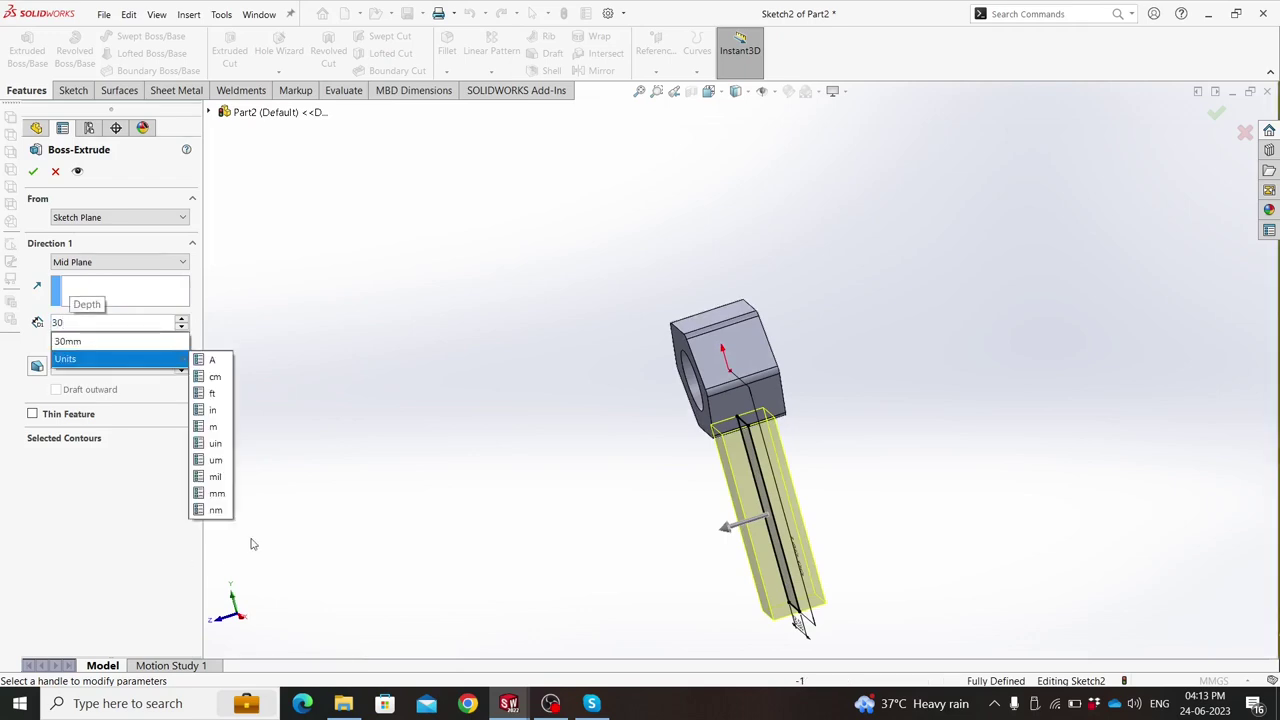
{"action": "key", "text": "Return"}
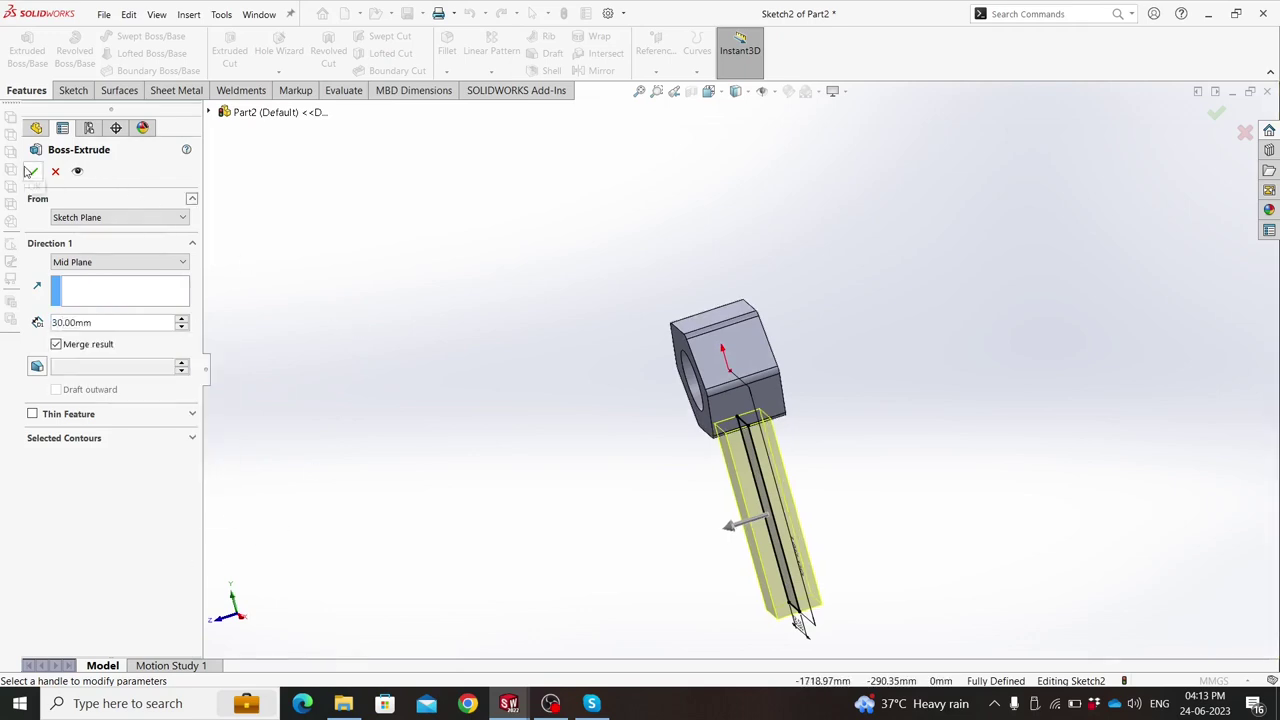
{"action": "left_click", "coordinate": [30, 171]}
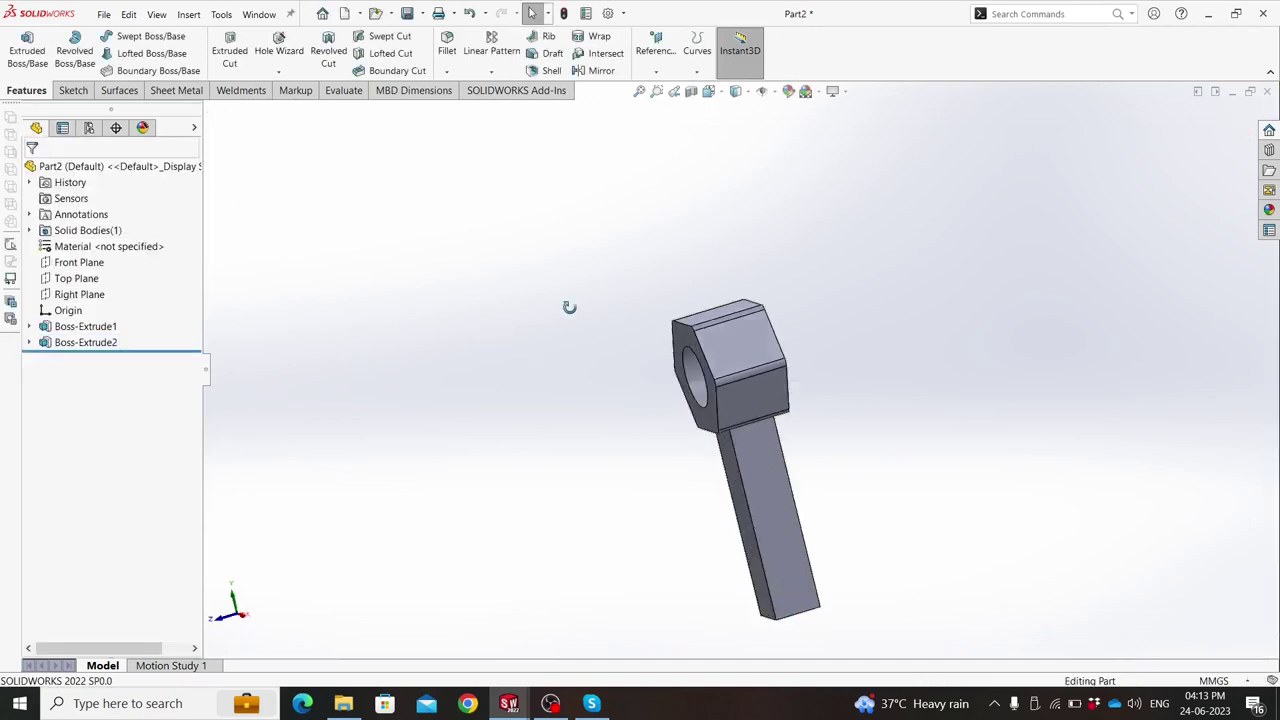
{"action": "mouse_move", "coordinate": [569, 307]}
{"action": "middle_mouse_down"}
{"action": "mouse_move", "coordinate": [649, 277]}
{"action": "mouse_move", "coordinate": [631, 386]}
{"action": "mouse_move", "coordinate": [646, 354]}
{"action": "mouse_move", "coordinate": [523, 309]}
{"action": "middle_mouse_up"}
{"action": "scroll", "coordinate": [649, 277], "scroll_direction": "up", "scroll_amount": 2}
Create reference plane Plane1 from the Front Plane at a 152 mm offset.
{"action": "left_click", "coordinate": [656, 70]}
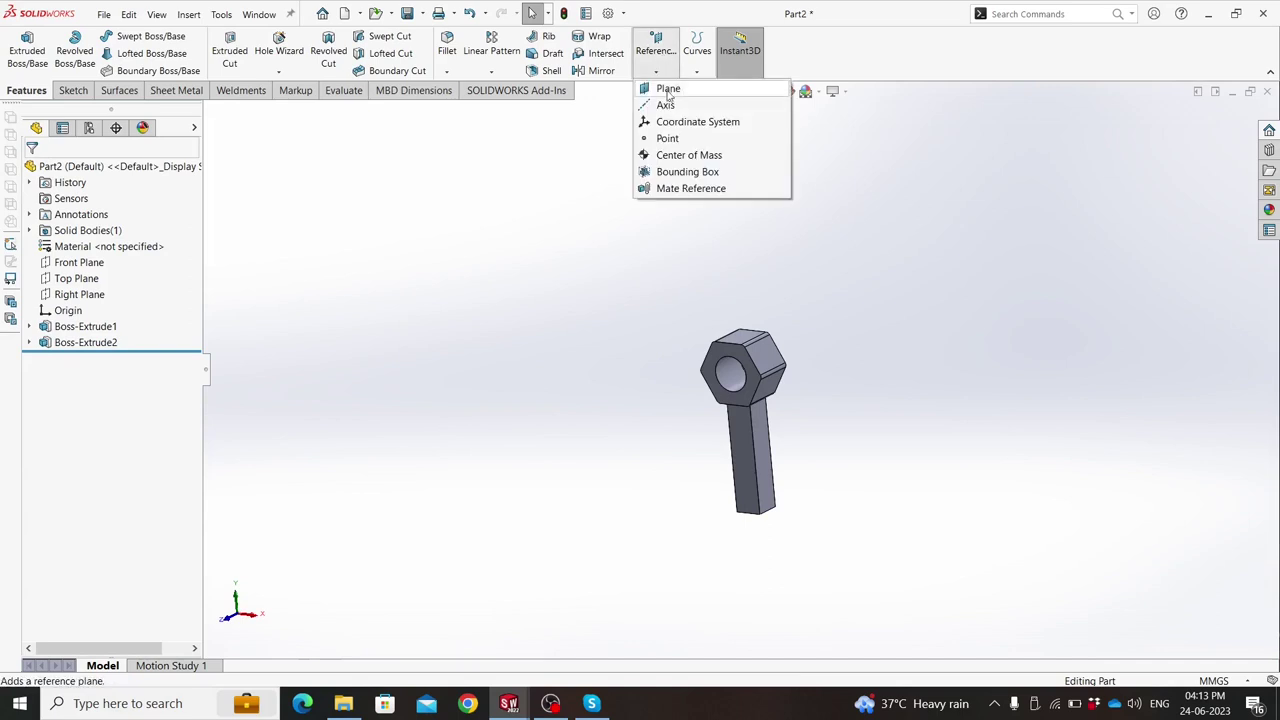
{"action": "left_click", "coordinate": [668, 92]}
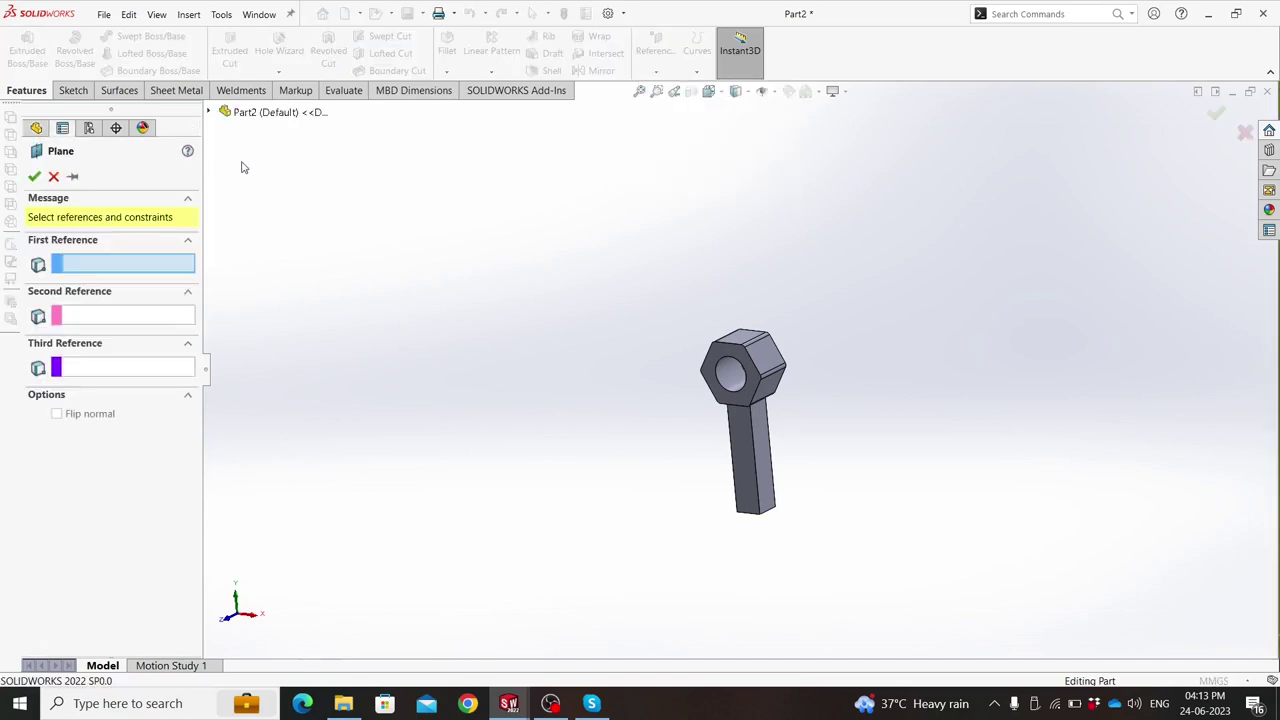
{"action": "left_click", "coordinate": [213, 114]}
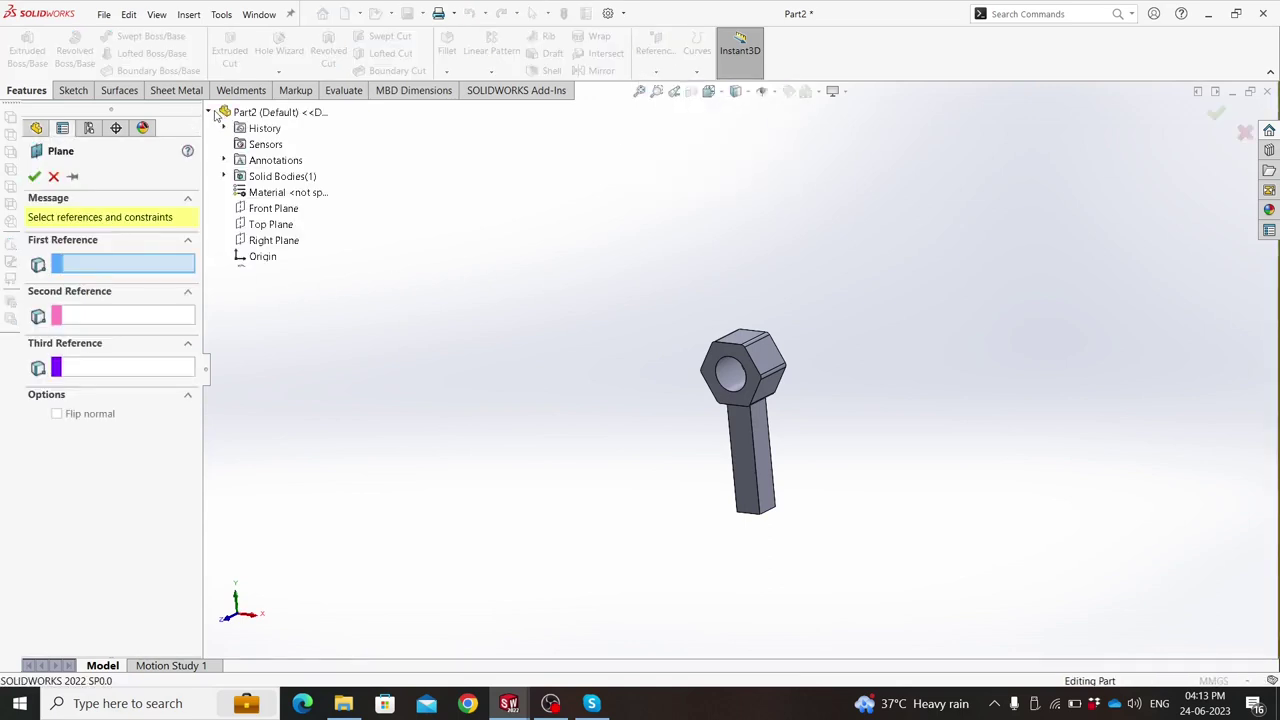
{"action": "left_click", "coordinate": [268, 212]}
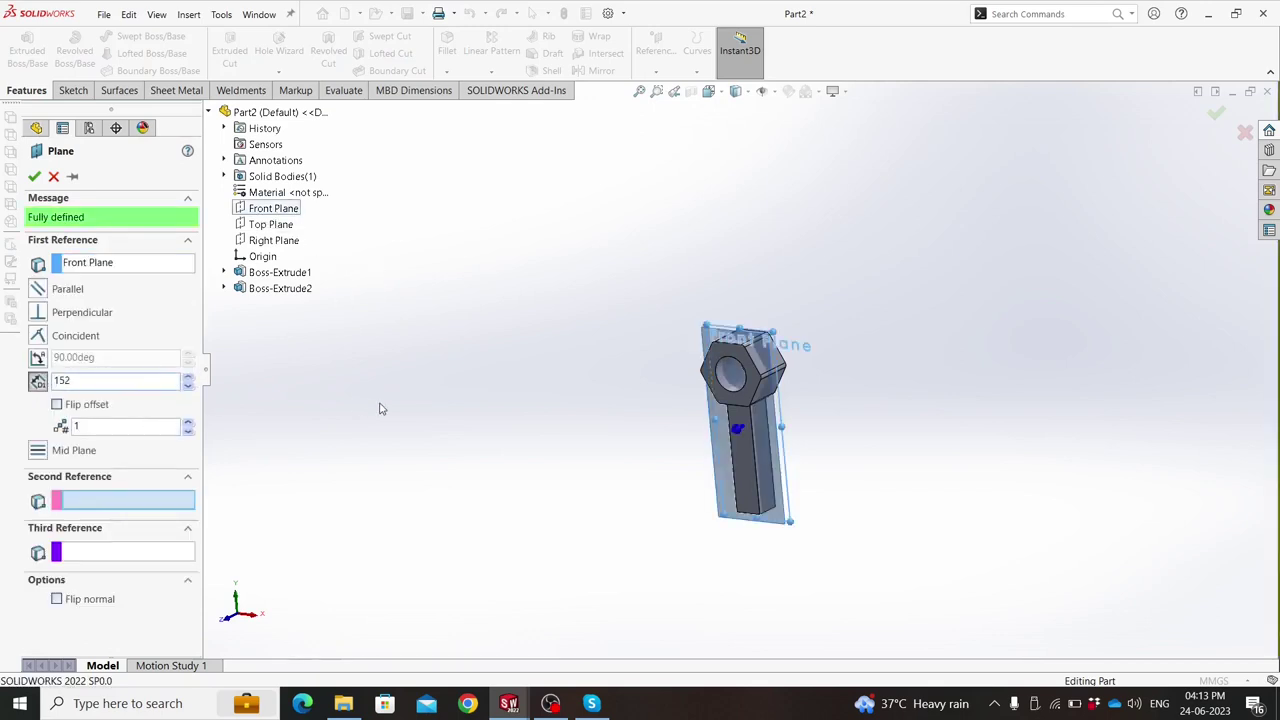
{"action": "left_click", "coordinate": [33, 177]}
Start a sketch on Plane1 and draw a hexagon with a concentric inner circle.
{"action": "left_click", "coordinate": [56, 90]}
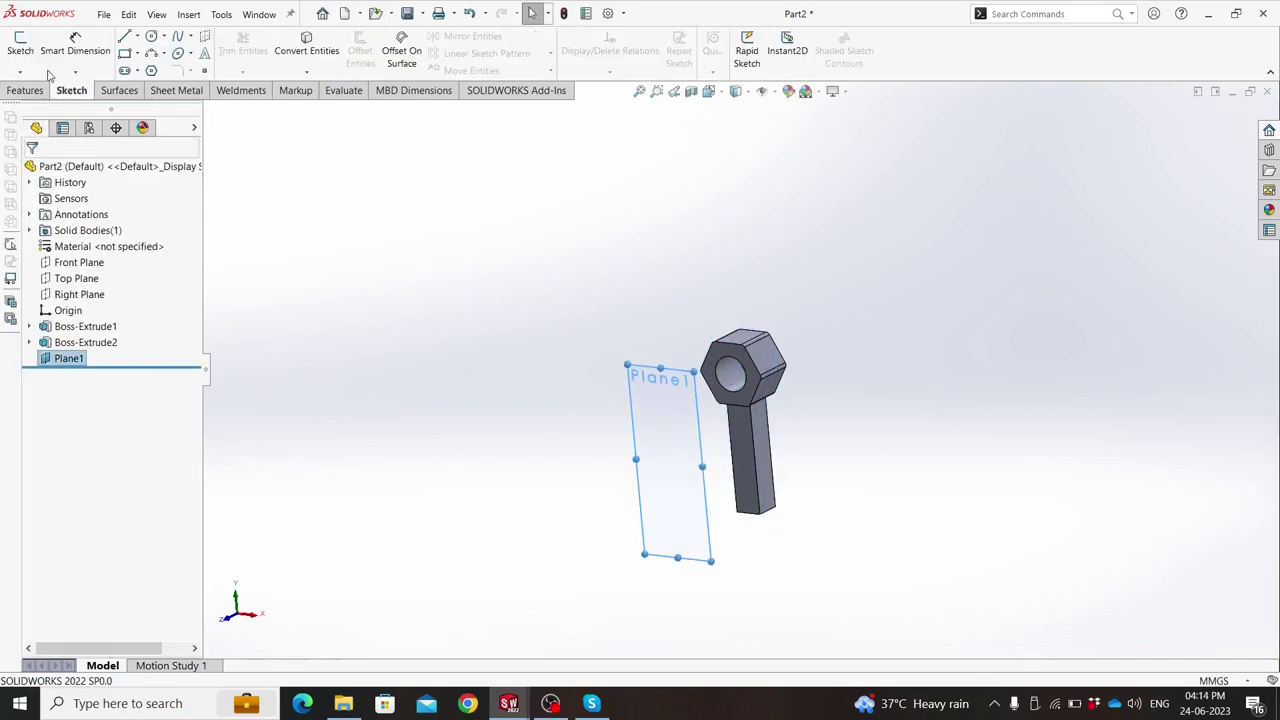
{"action": "left_click", "coordinate": [20, 45]}
{"action": "left_click", "coordinate": [397, 217]}
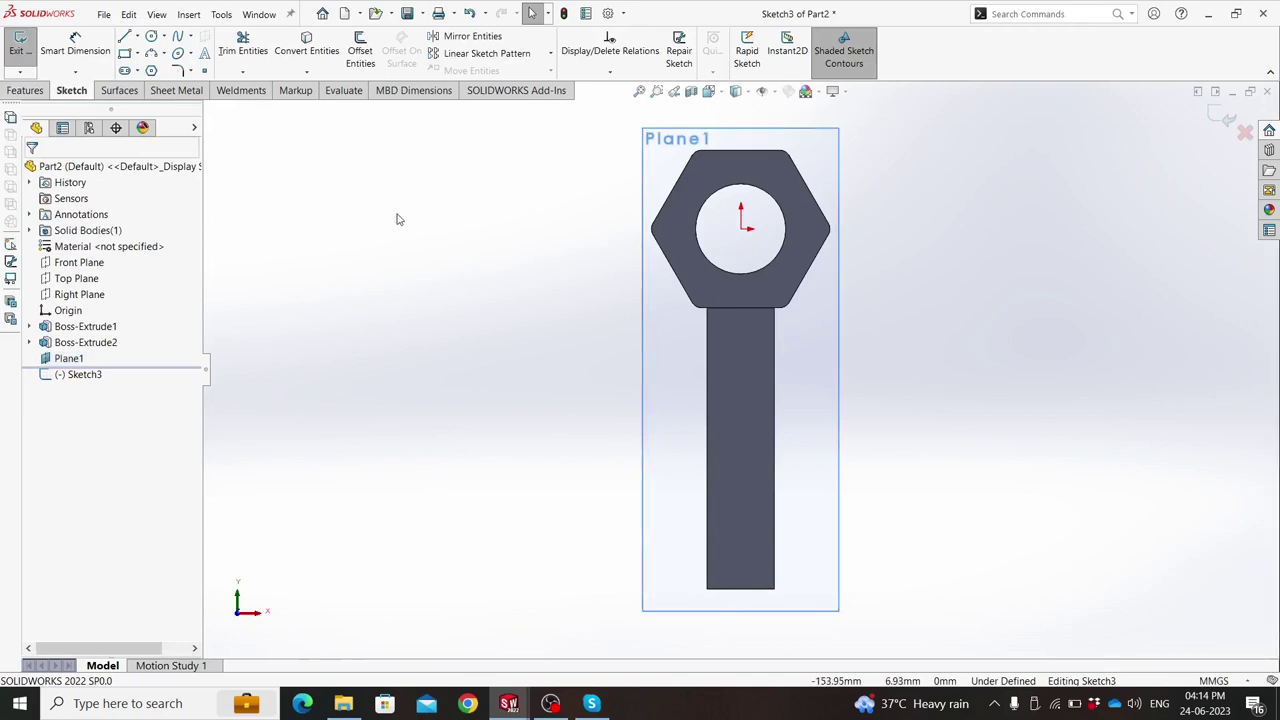
{"action": "scroll", "coordinate": [502, 268], "scroll_direction": "up", "scroll_amount": 2}
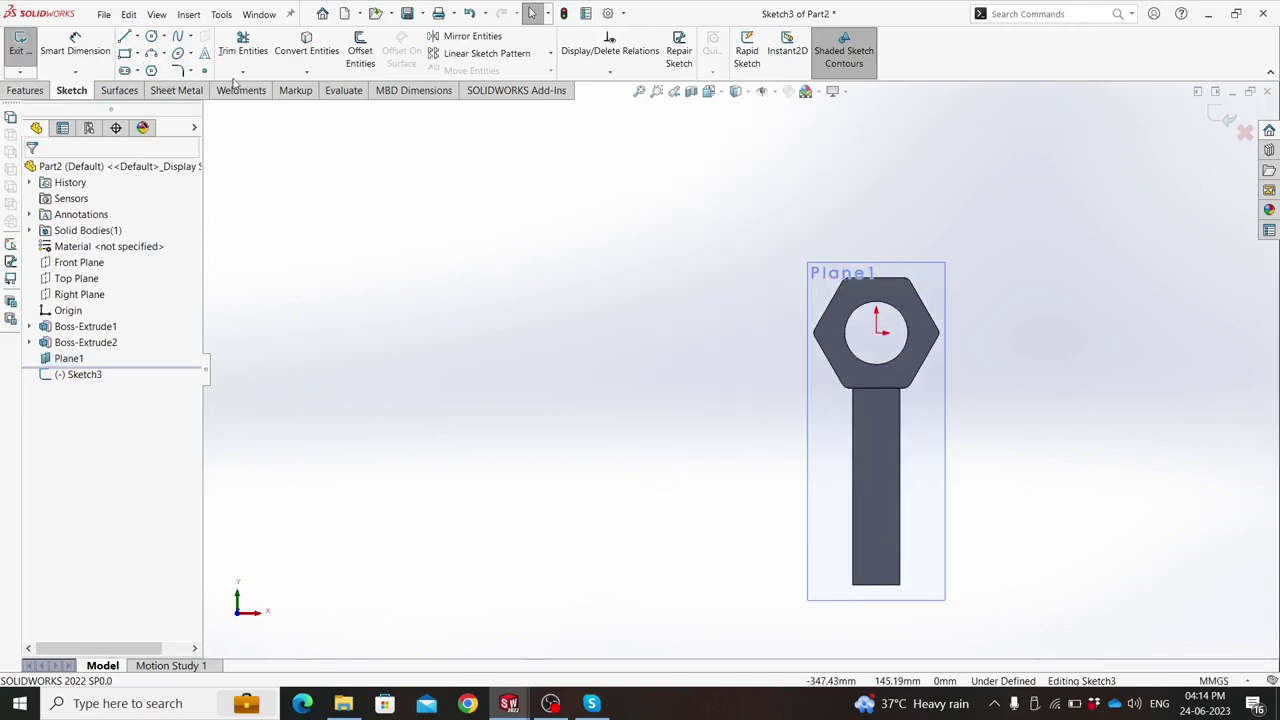
{"action": "left_click", "coordinate": [151, 71]}
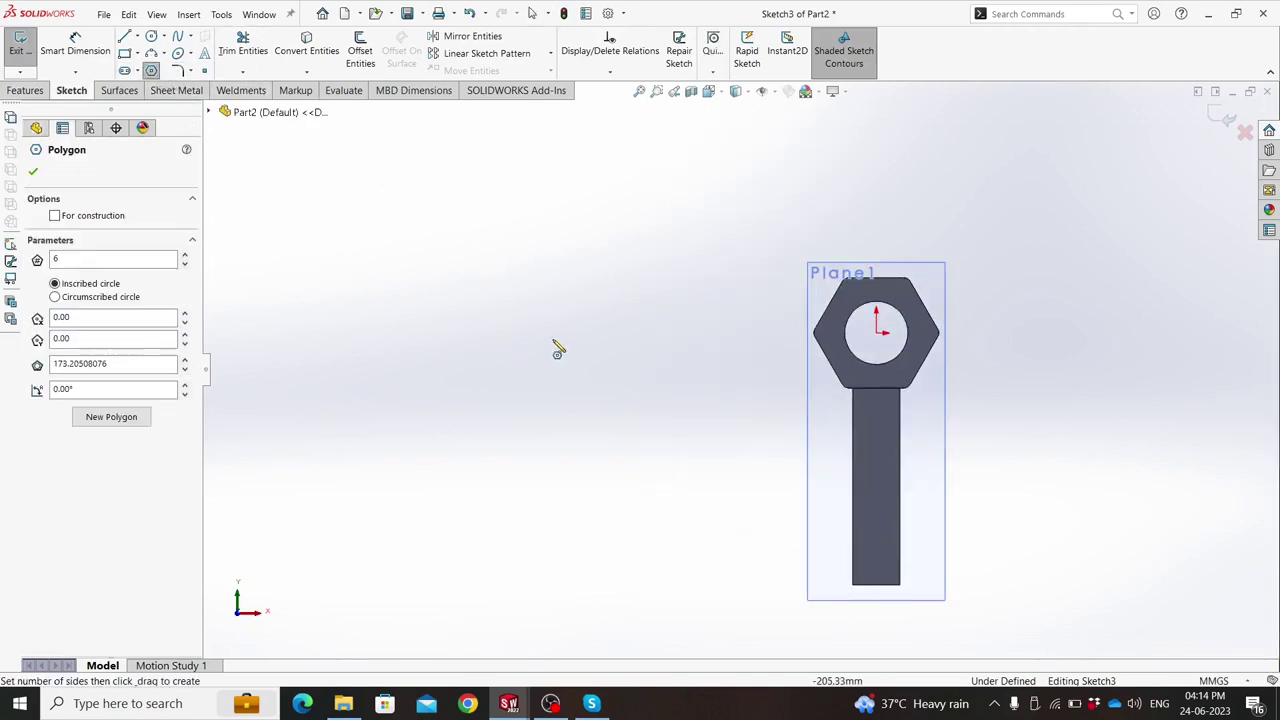
{"action": "left_click", "coordinate": [520, 333]}
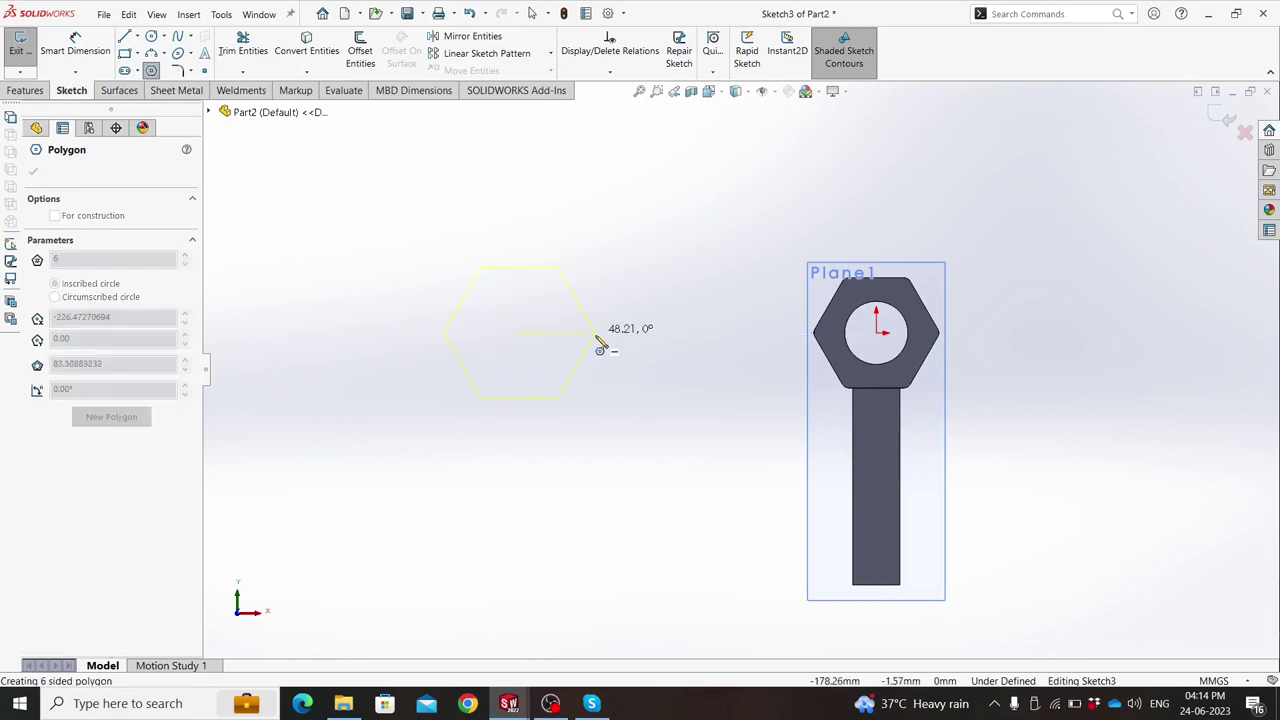
{"action": "left_click", "coordinate": [598, 336]}
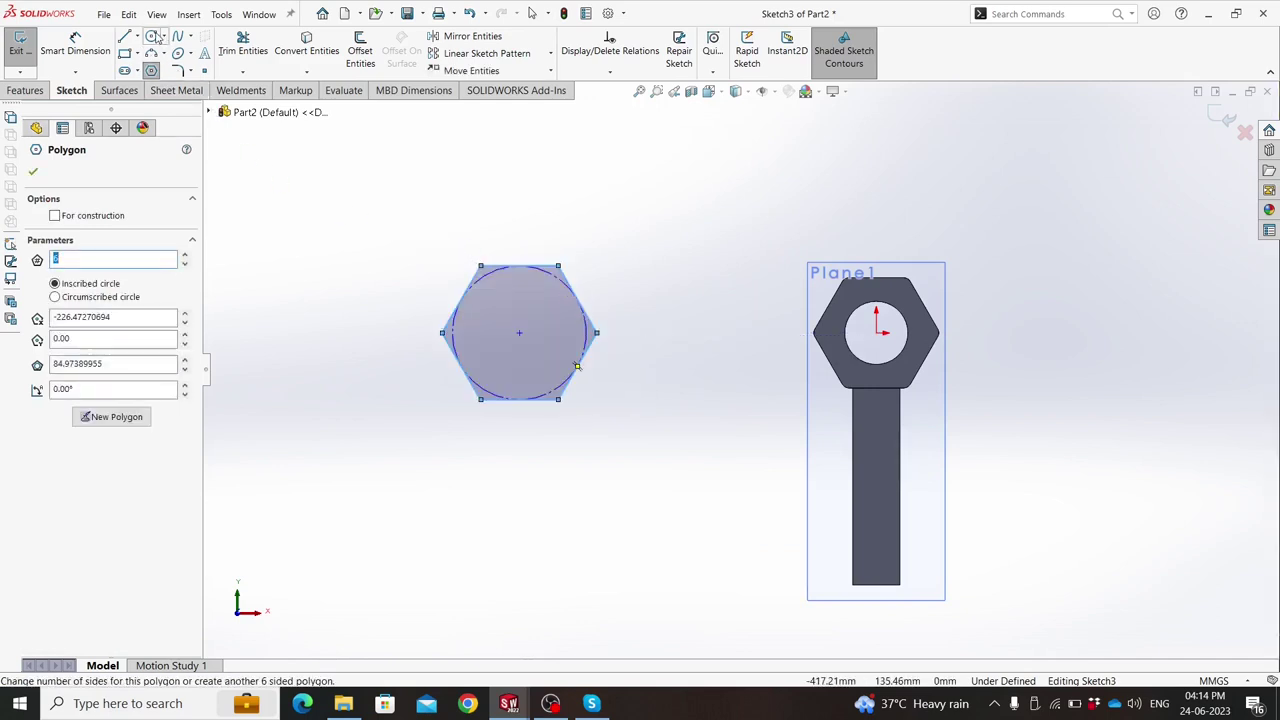
{"action": "left_click", "coordinate": [153, 37]}
{"action": "left_click", "coordinate": [519, 333]}
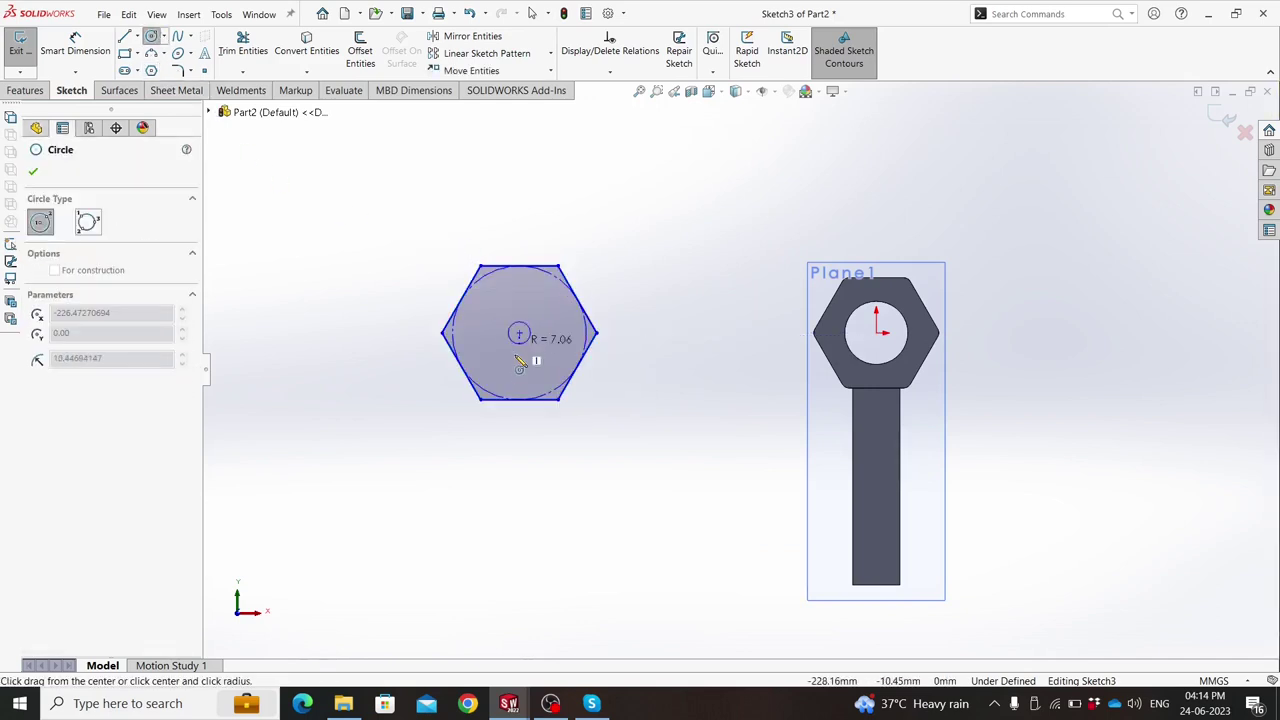
{"action": "left_click", "coordinate": [519, 372]}
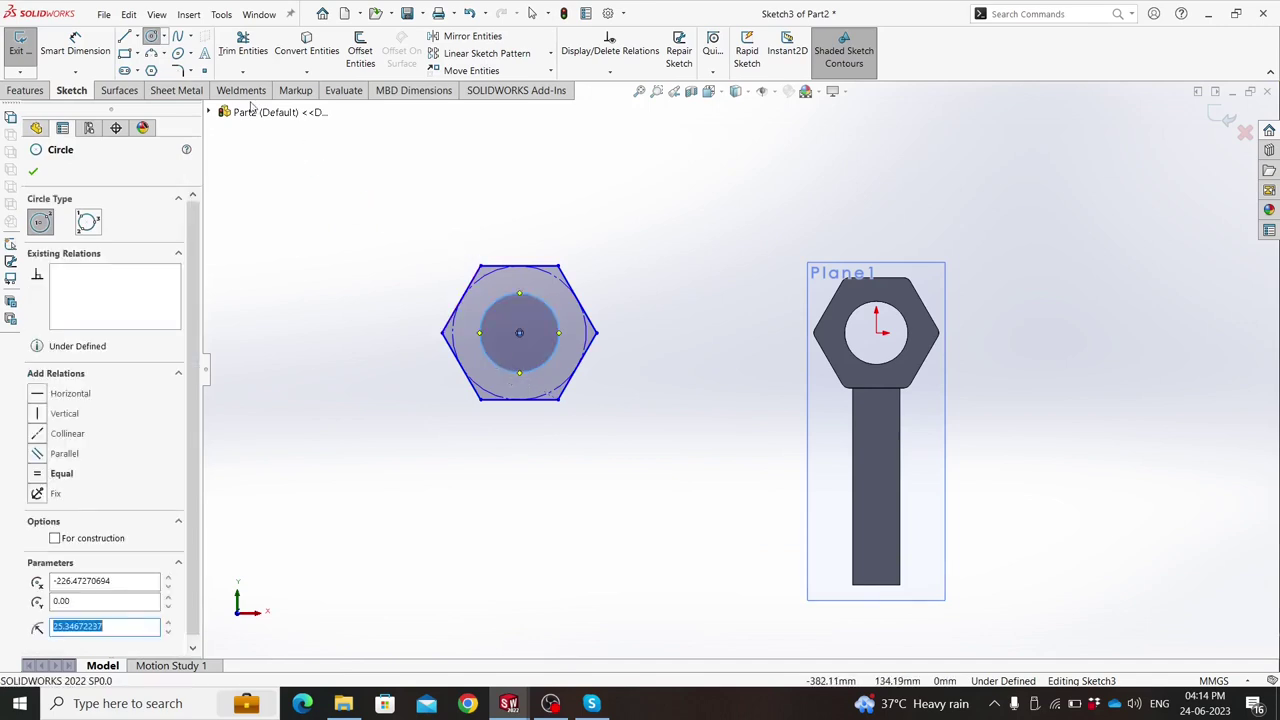
Draw a centreline from the existing nut's hole centre to the new hexagon centre.
{"action": "left_click", "coordinate": [137, 37]}
{"action": "left_click", "coordinate": [150, 63]}
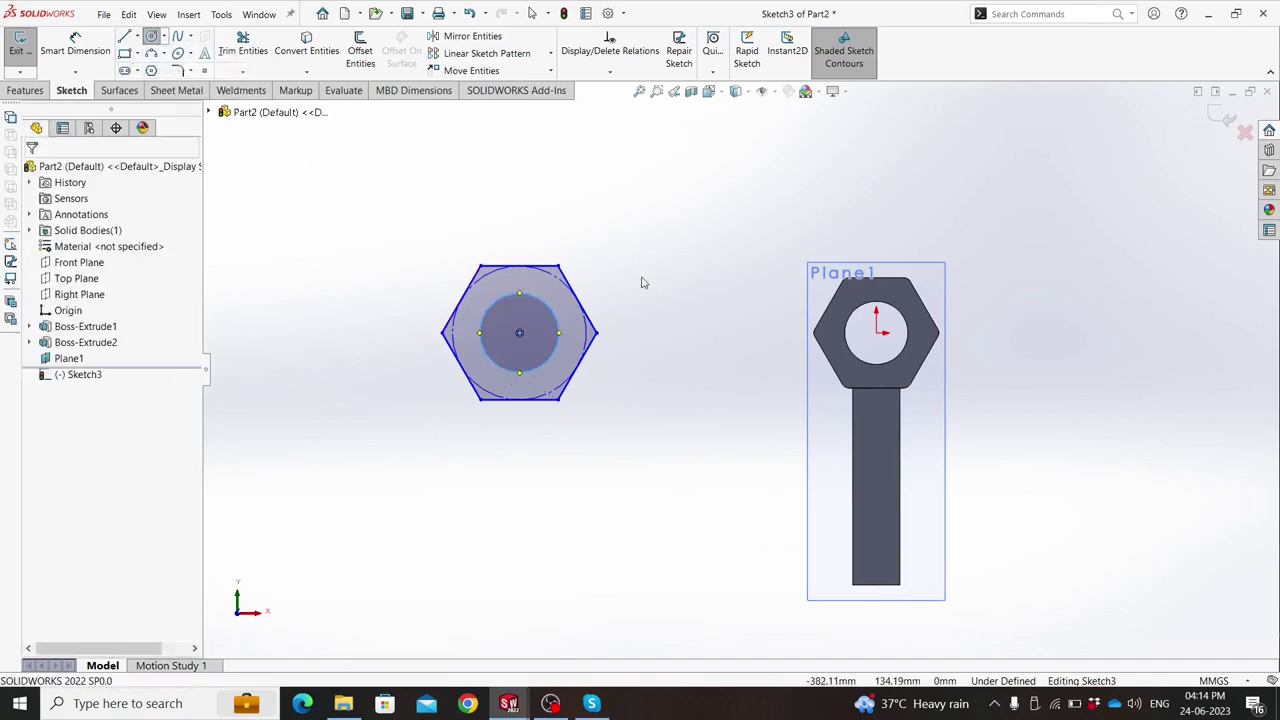
{"action": "left_click", "coordinate": [876, 333]}
{"action": "left_click", "coordinate": [519, 333]}
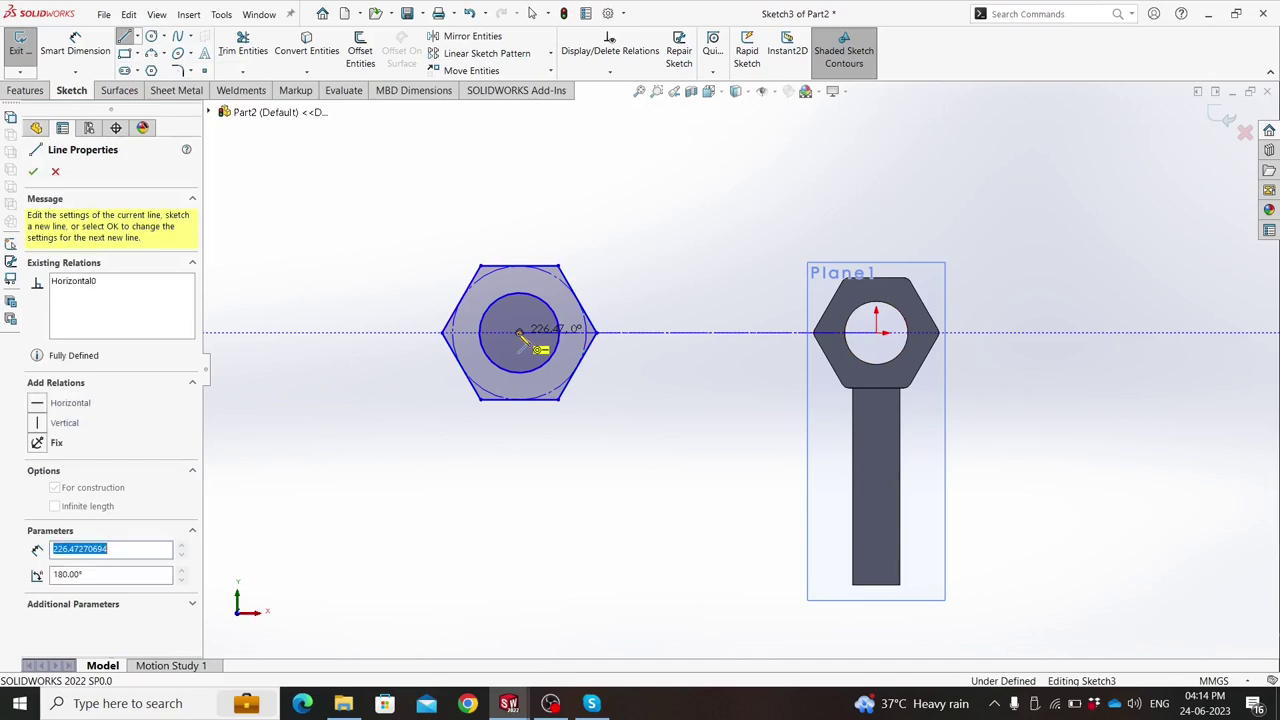
{"action": "key", "text": "Escape"}
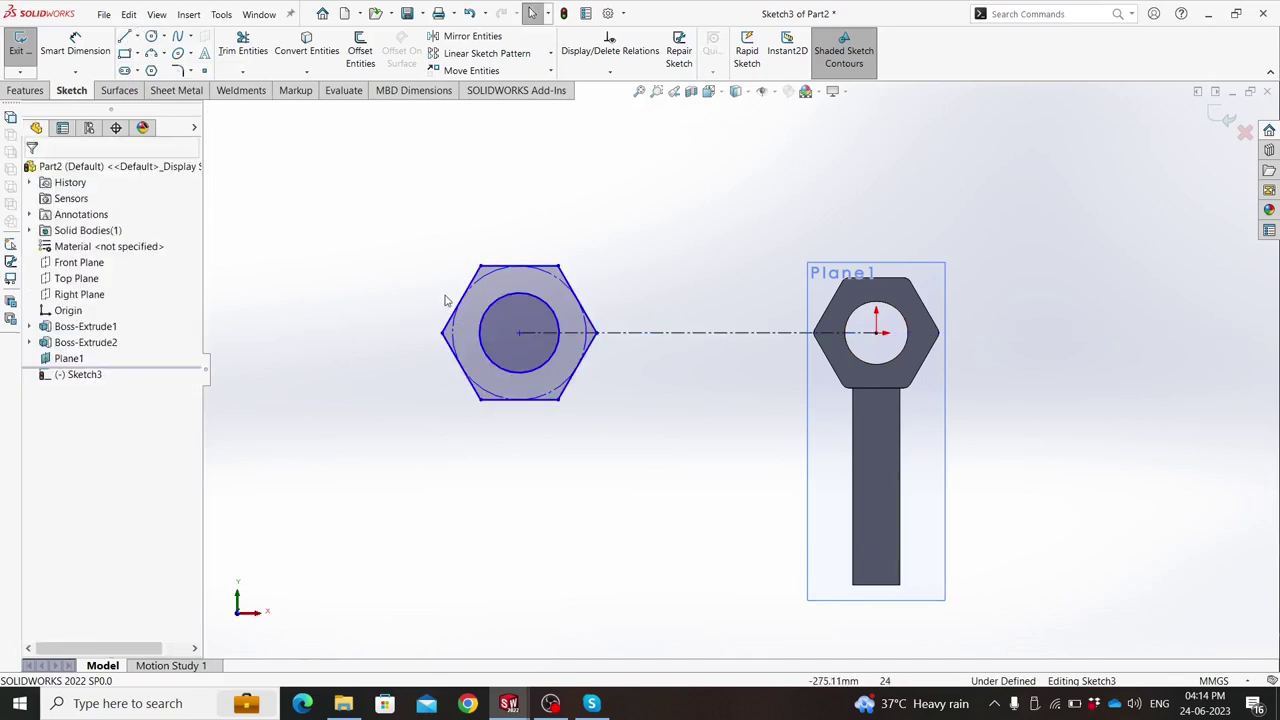
{"action": "left_click", "coordinate": [487, 267]}
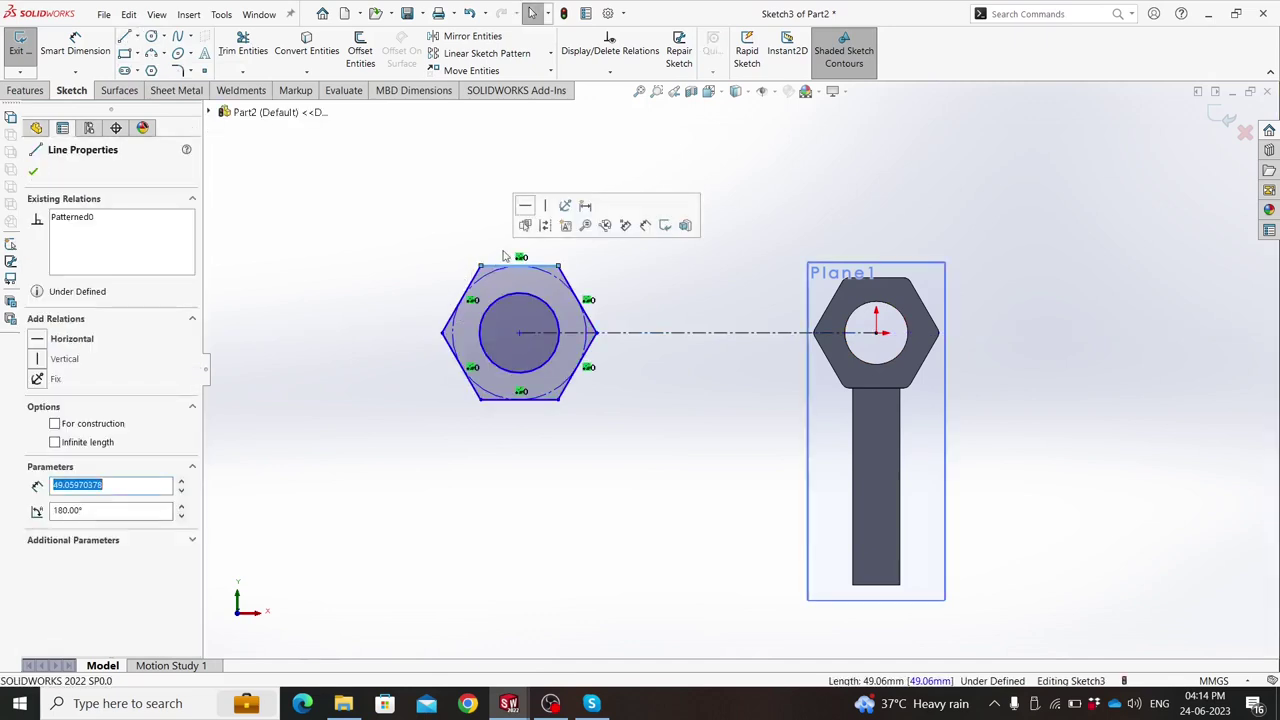
{"action": "left_click", "coordinate": [525, 205]}
Dimension Sketch3: Ø70 construction circle, Ø40 inner circle, and 90 mm centreline length.
{"action": "left_click", "coordinate": [75, 45]}
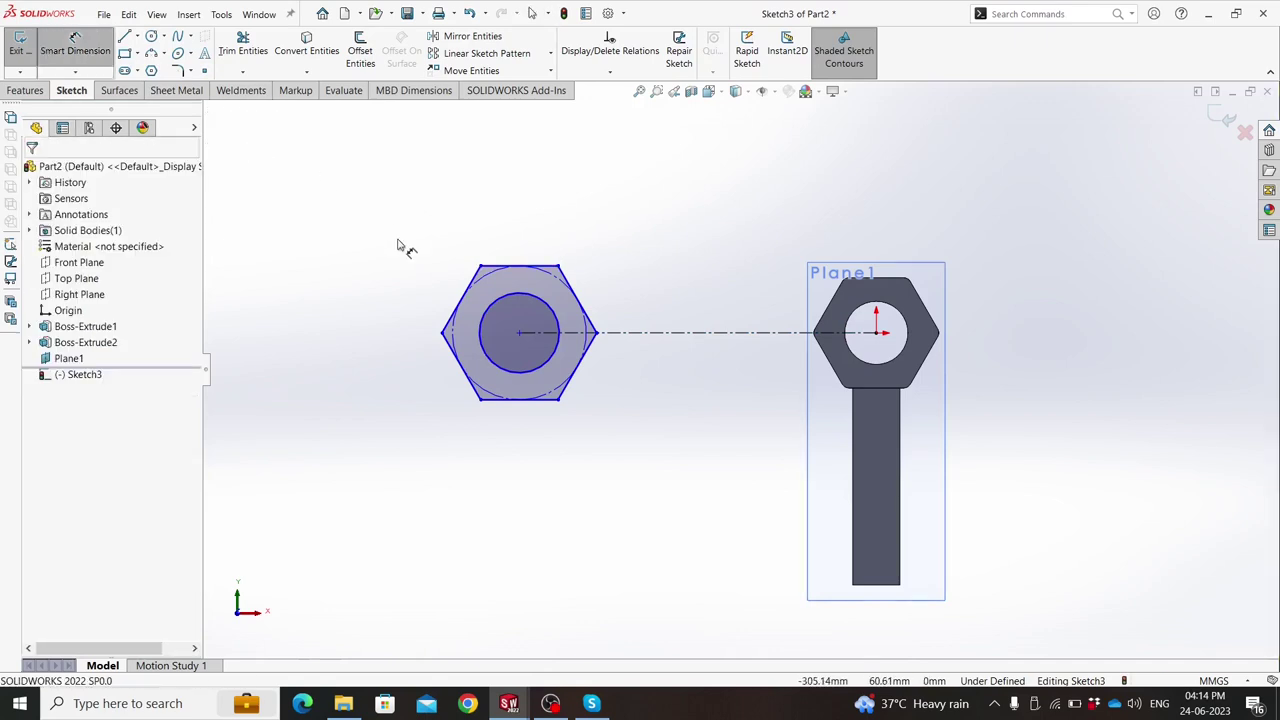
{"action": "left_click", "coordinate": [458, 335]}
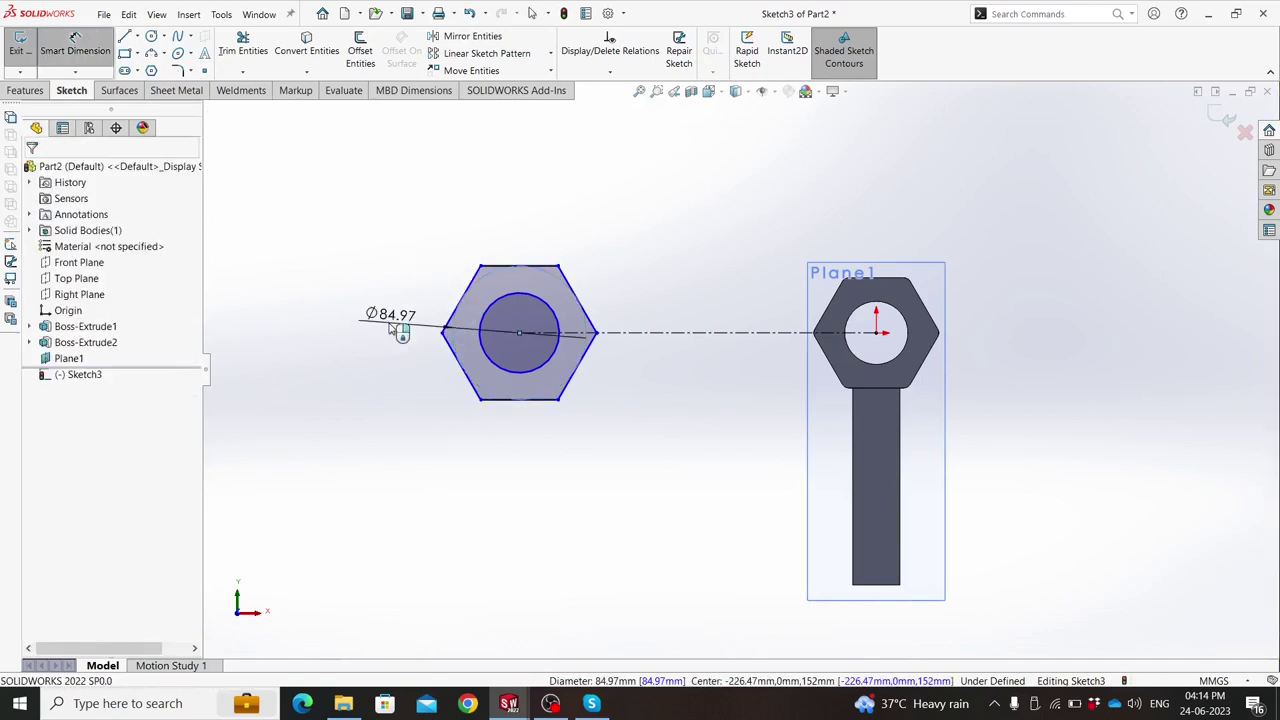
{"action": "left_click", "coordinate": [400, 318]}
{"action": "type", "text": "70"}
{"action": "key", "text": "Return"}
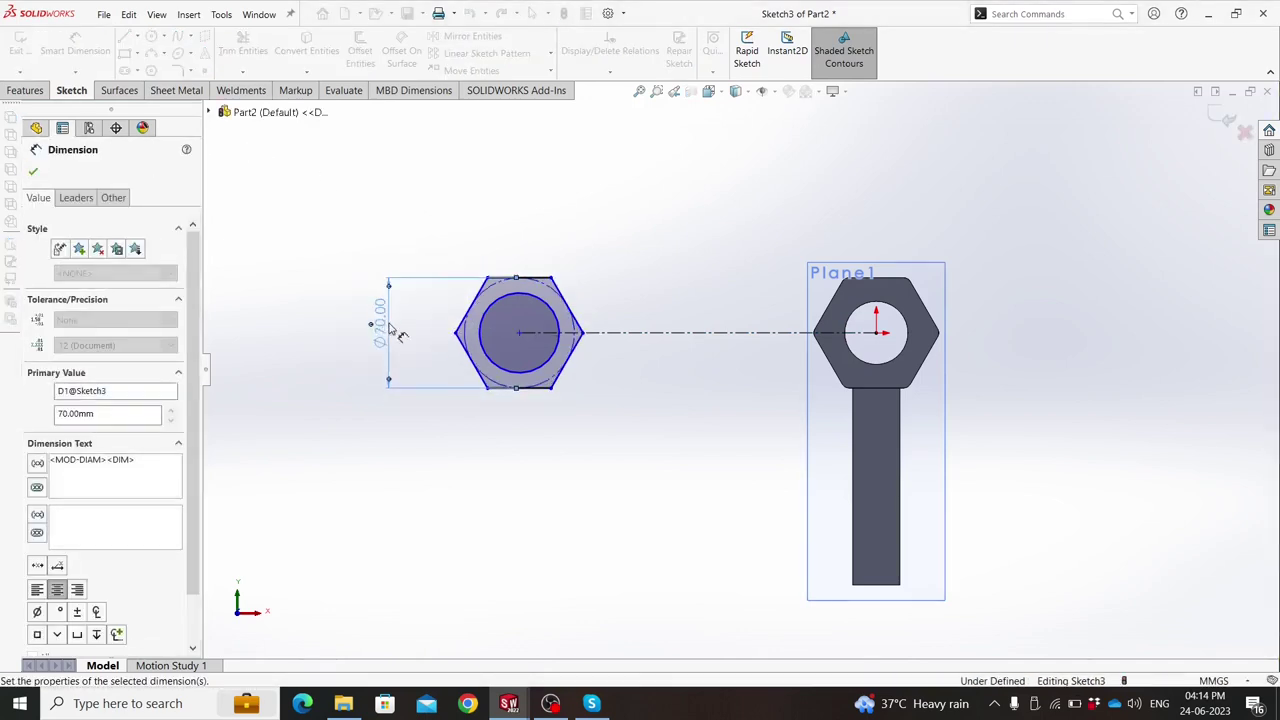
{"action": "left_click", "coordinate": [481, 335]}
{"action": "left_click", "coordinate": [418, 320]}
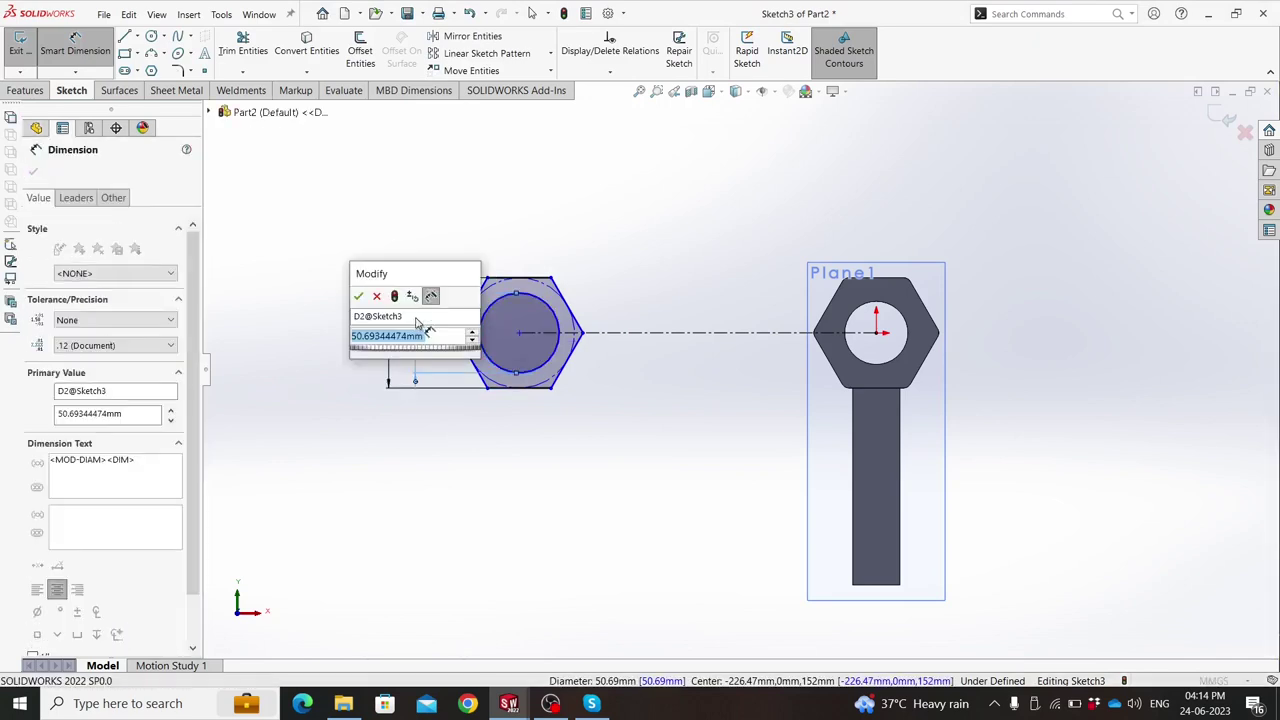
{"action": "type", "text": "40"}
{"action": "key", "text": "Return"}
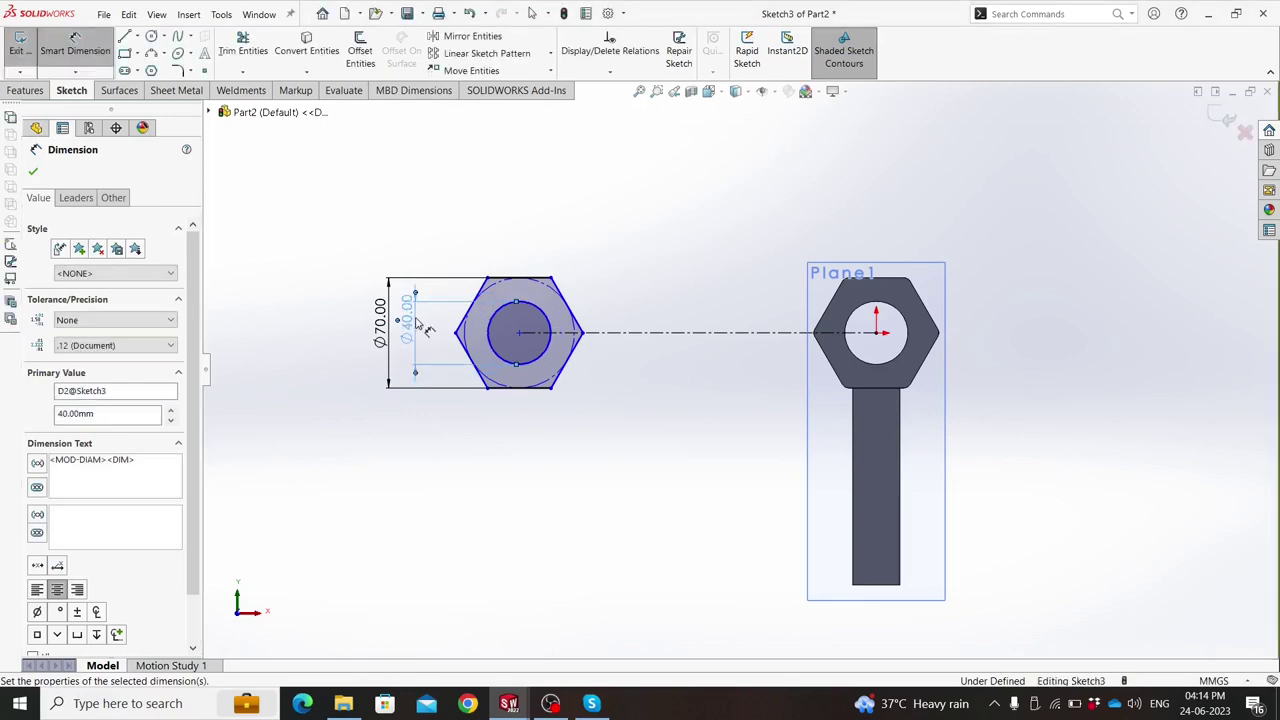
{"action": "left_click", "coordinate": [680, 332]}
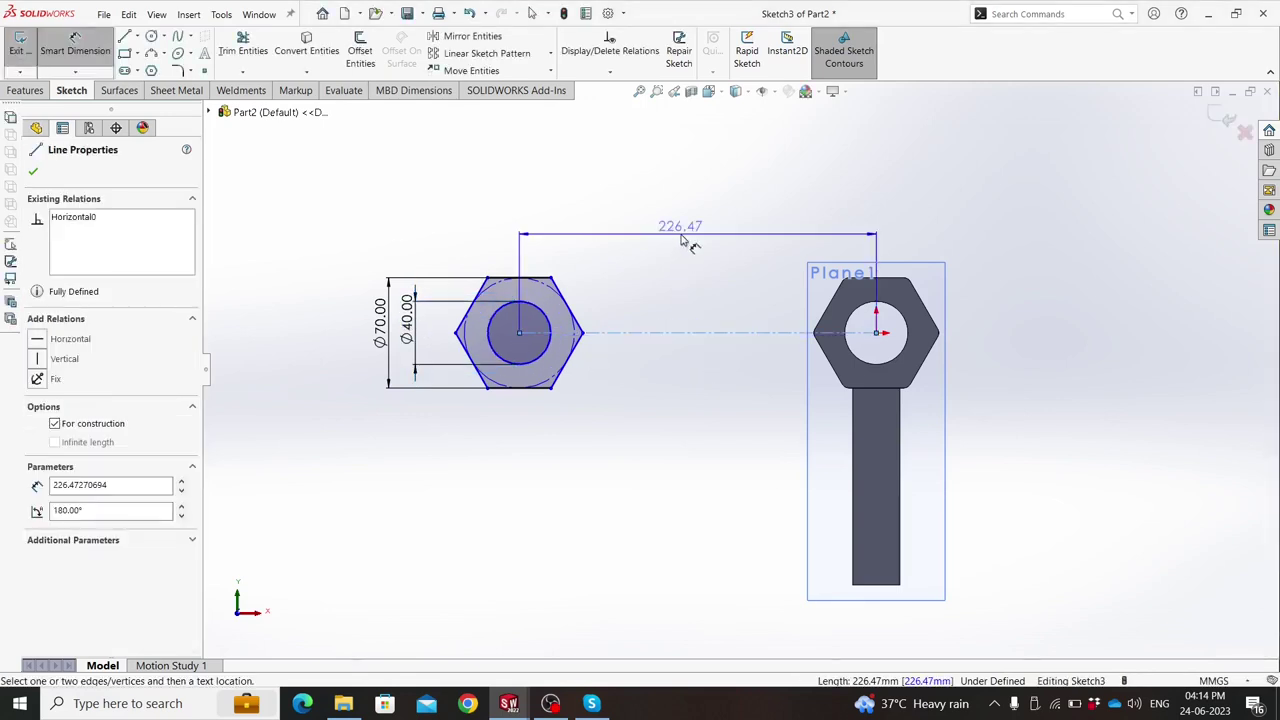
{"action": "left_click", "coordinate": [684, 242]}
{"action": "type", "text": "90"}
{"action": "key", "text": "Return"}
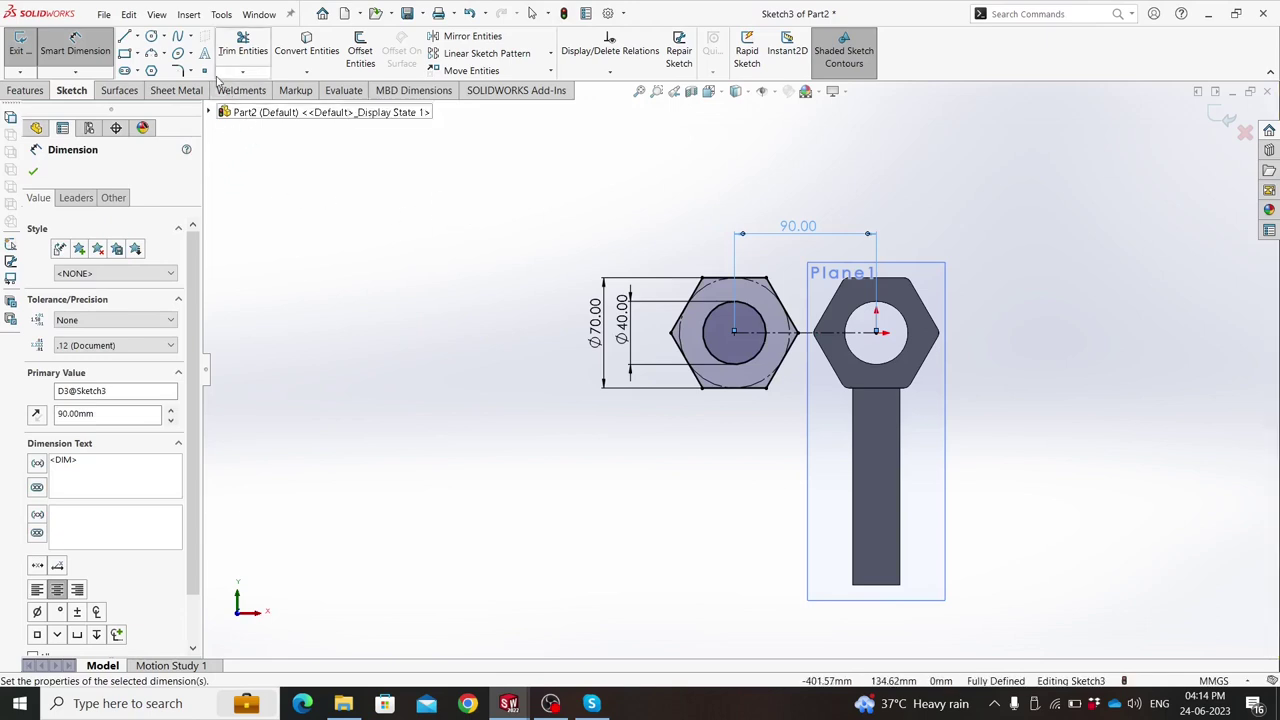
Fillet the six corners of Sketch3's hexagon with a 5 mm radius.
{"action": "left_click", "coordinate": [176, 71]}
{"action": "scroll", "coordinate": [777, 321], "scroll_direction": "down", "scroll_amount": 5}
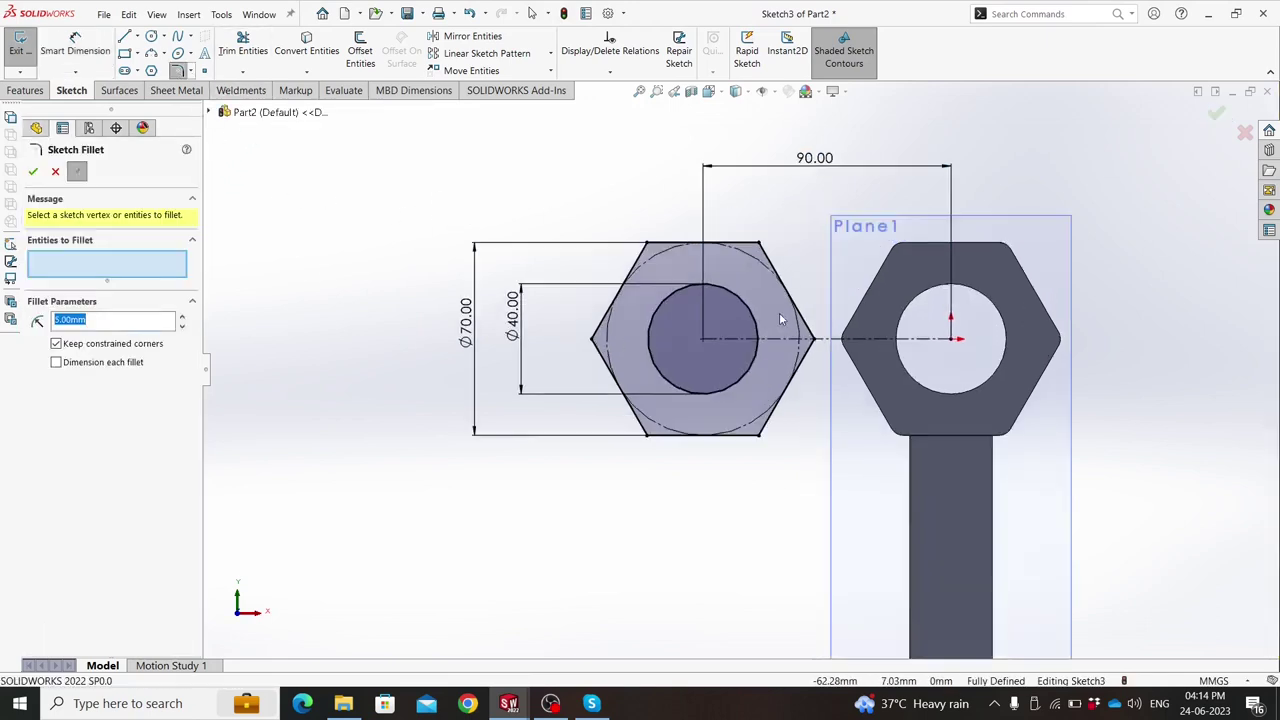
{"action": "left_click", "coordinate": [786, 285]}
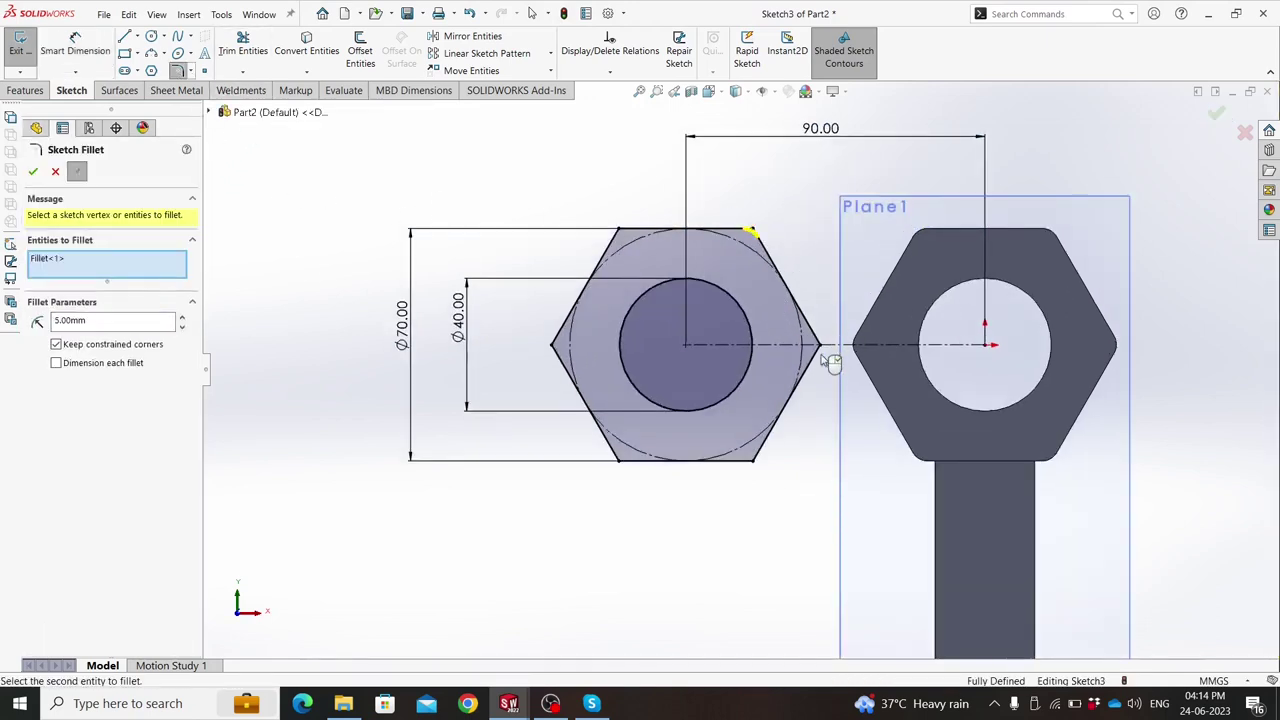
{"action": "left_click", "coordinate": [816, 345]}
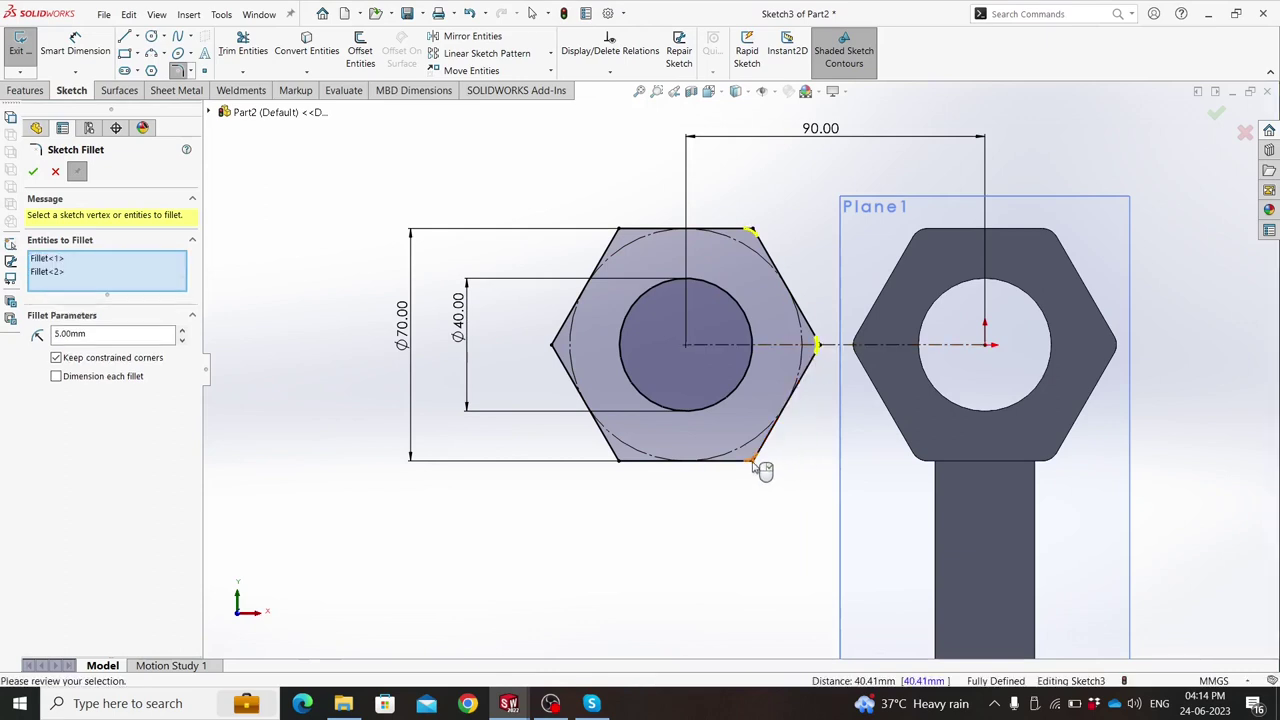
{"action": "left_click", "coordinate": [757, 462]}
{"action": "left_click", "coordinate": [621, 463]}
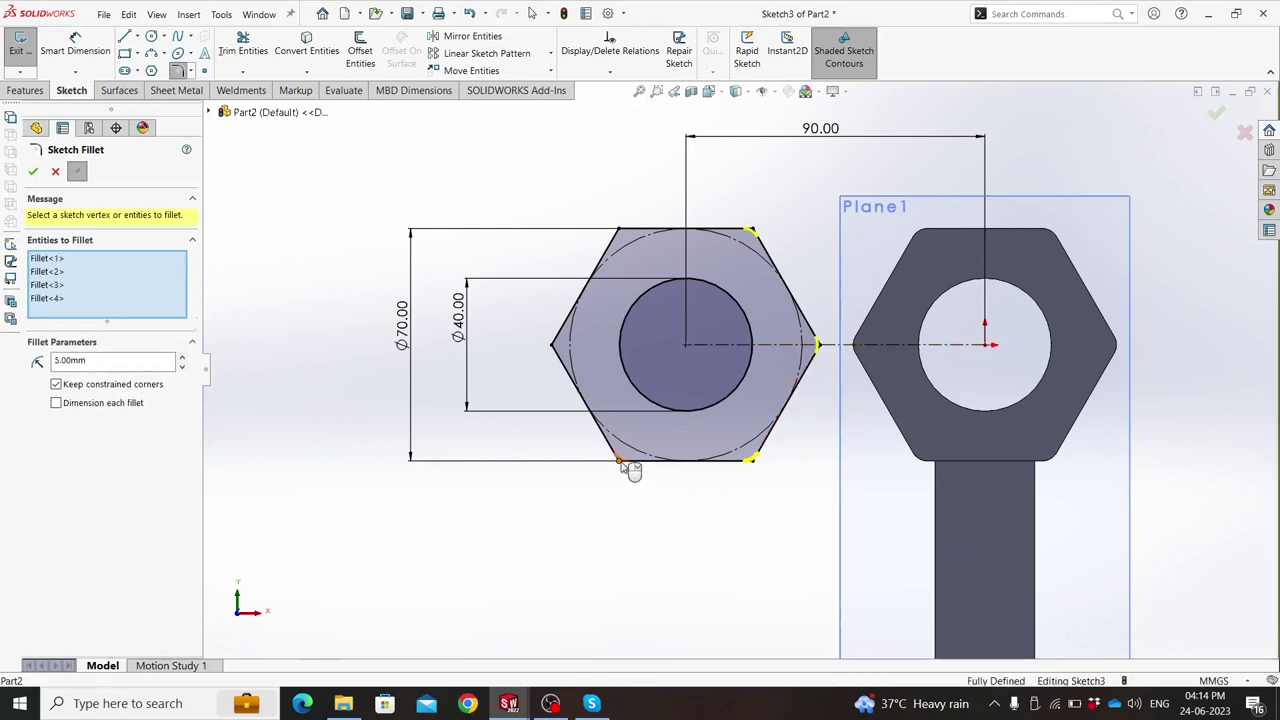
{"action": "left_click", "coordinate": [555, 346]}
{"action": "left_click", "coordinate": [617, 231]}
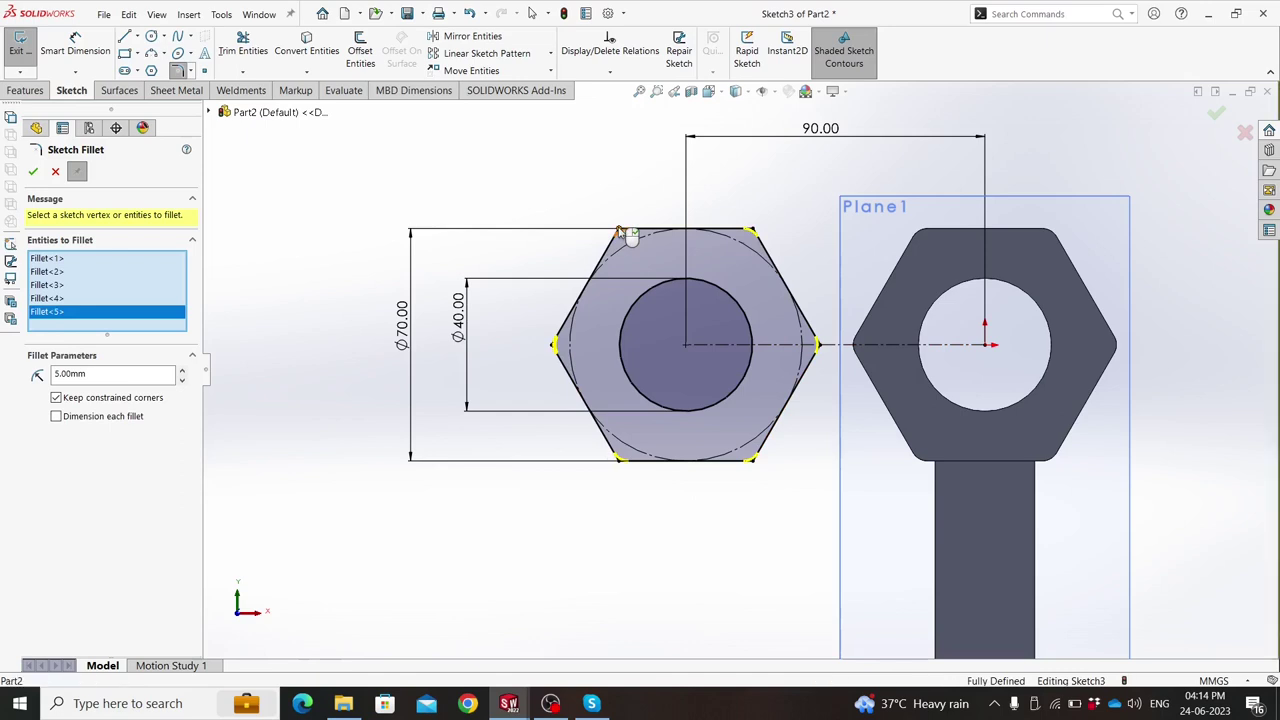
{"action": "left_click", "coordinate": [31, 173]}
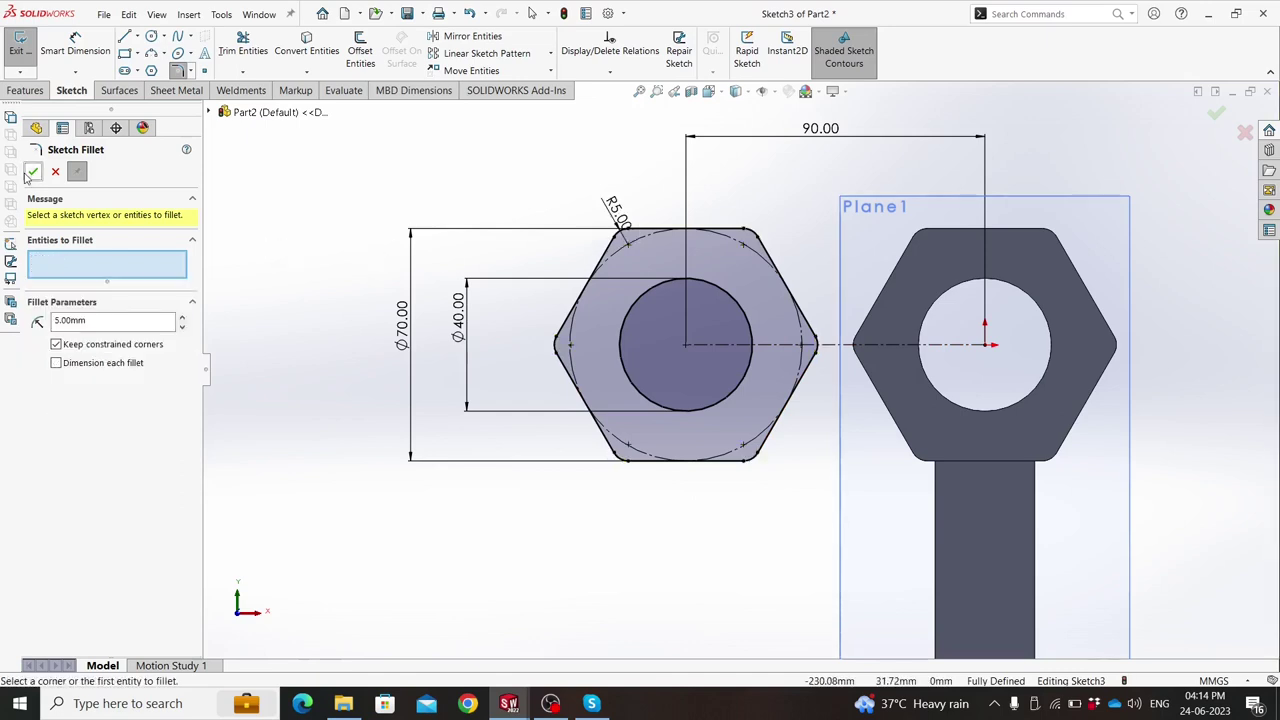
{"action": "left_click", "coordinate": [31, 173]}
Extrude the filleted hex sketch mid-plane to 48 mm as Boss-Extrude3, then orbit to inspect it.
{"action": "left_click", "coordinate": [25, 90]}
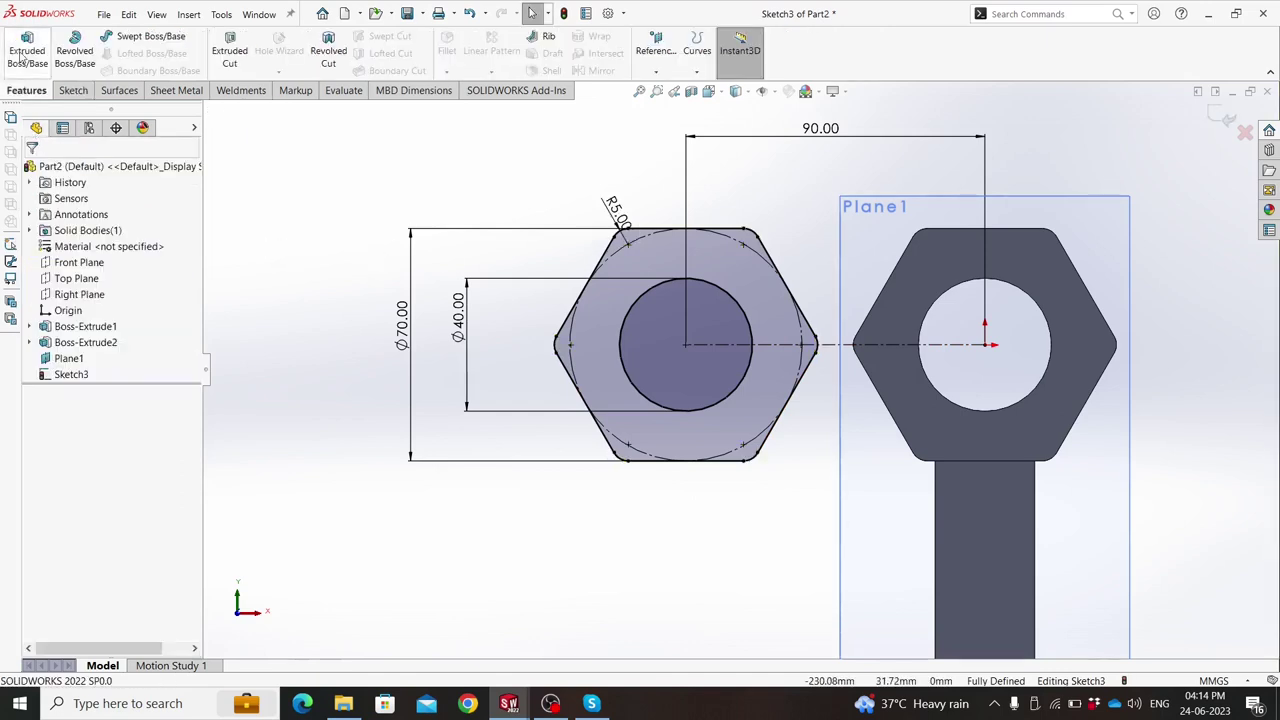
{"action": "left_click", "coordinate": [27, 50]}
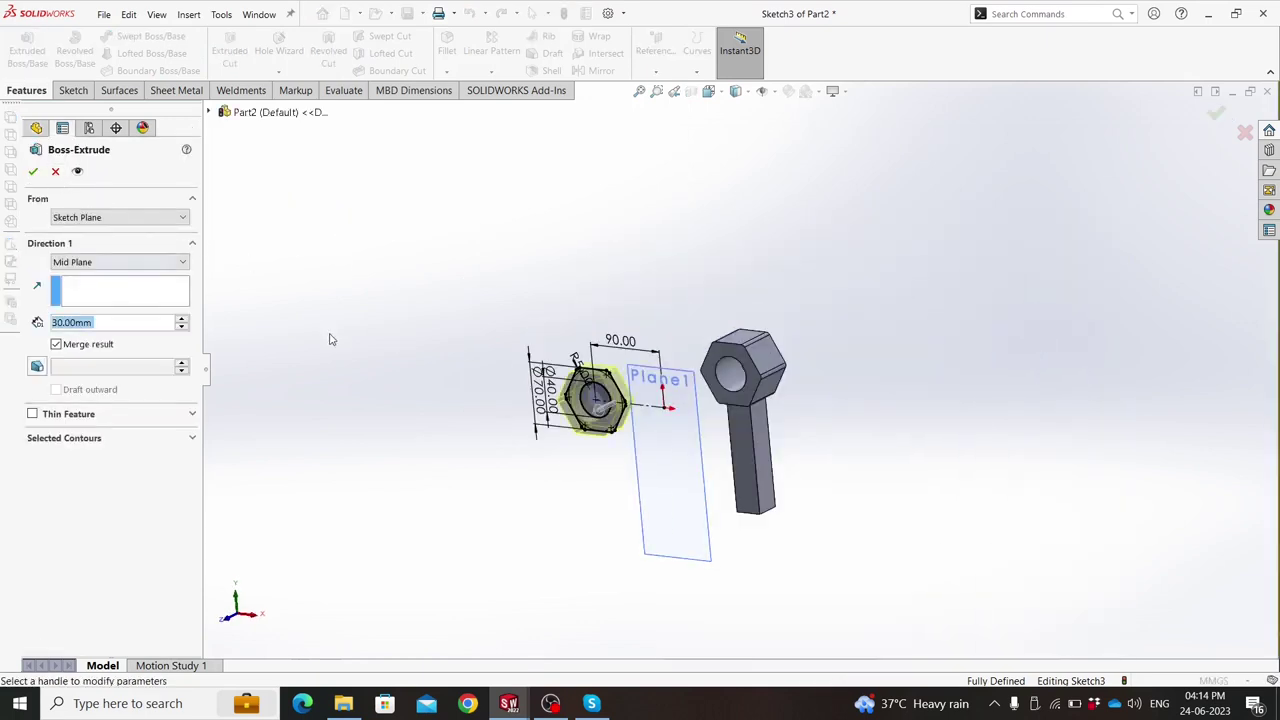
{"action": "type", "text": "48"}
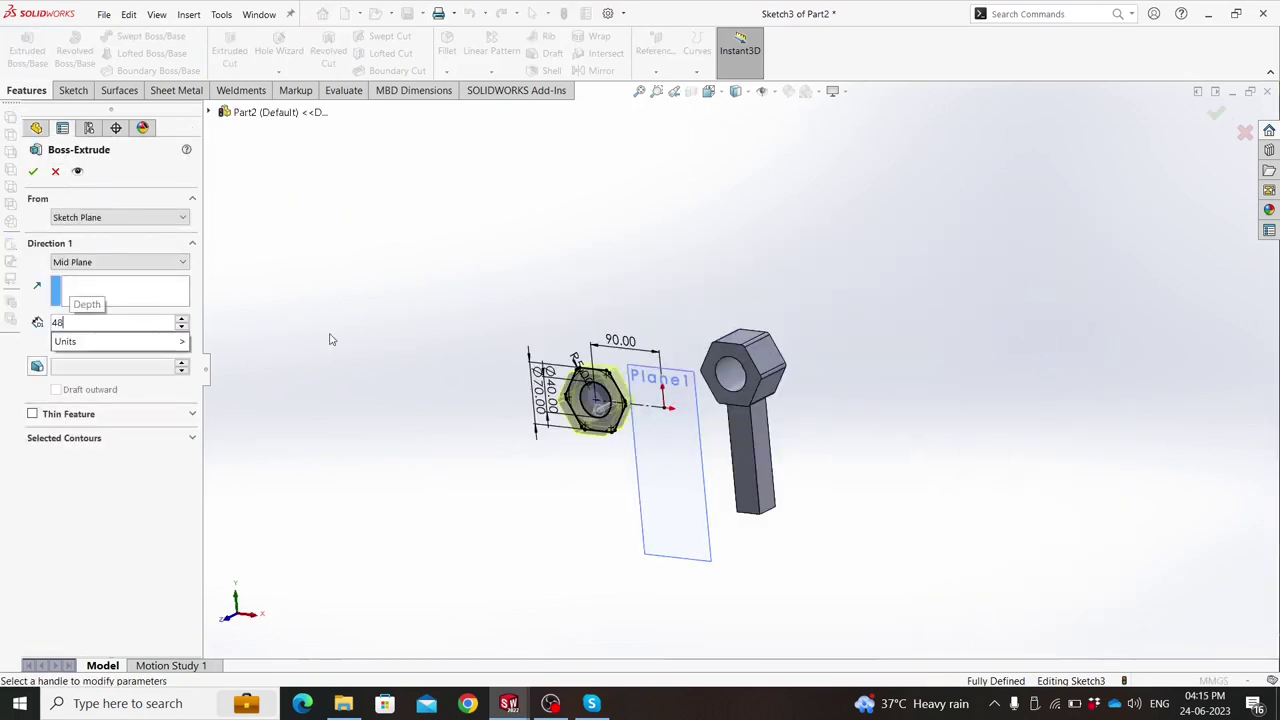
{"action": "key", "text": "Return"}
{"action": "left_click", "coordinate": [32, 172]}
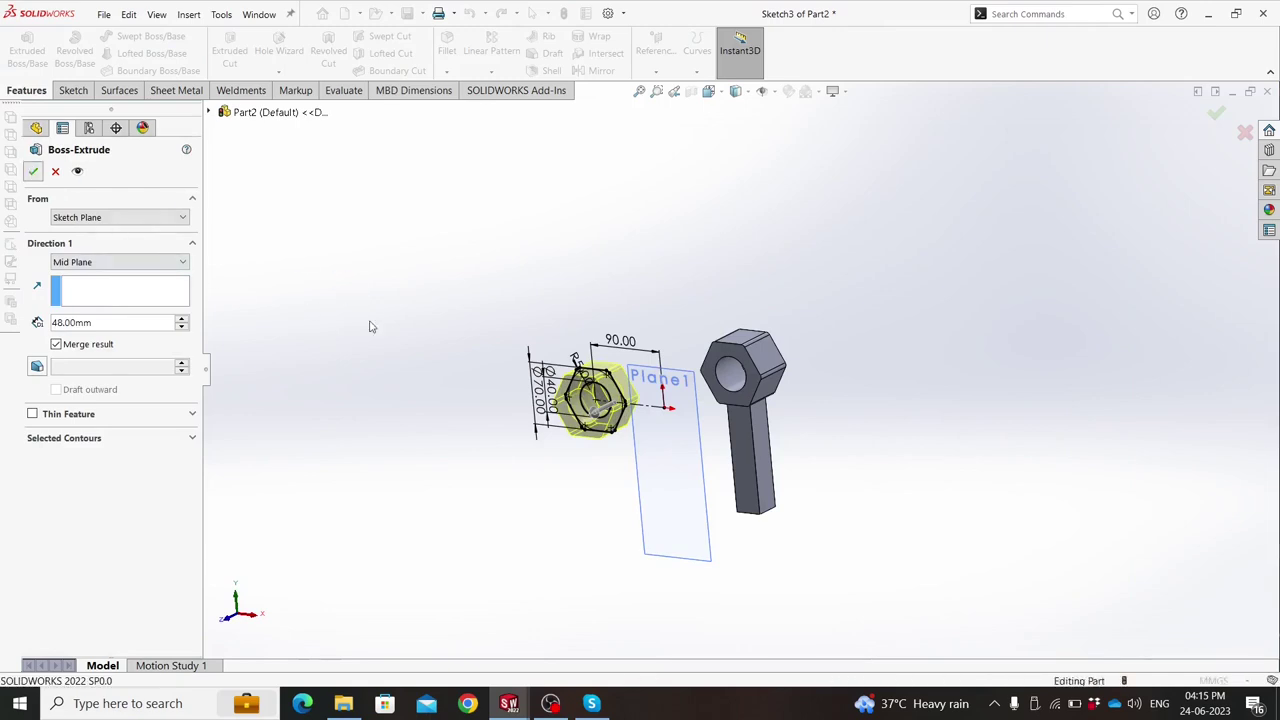
{"action": "mouse_move", "coordinate": [411, 356]}
{"action": "middle_mouse_down"}
{"action": "mouse_move", "coordinate": [386, 474]}
{"action": "mouse_move", "coordinate": [402, 523]}
{"action": "middle_mouse_up"}
{"action": "middle_click_drag", "start_coordinate": [455, 469], "coordinate": [435, 406]}
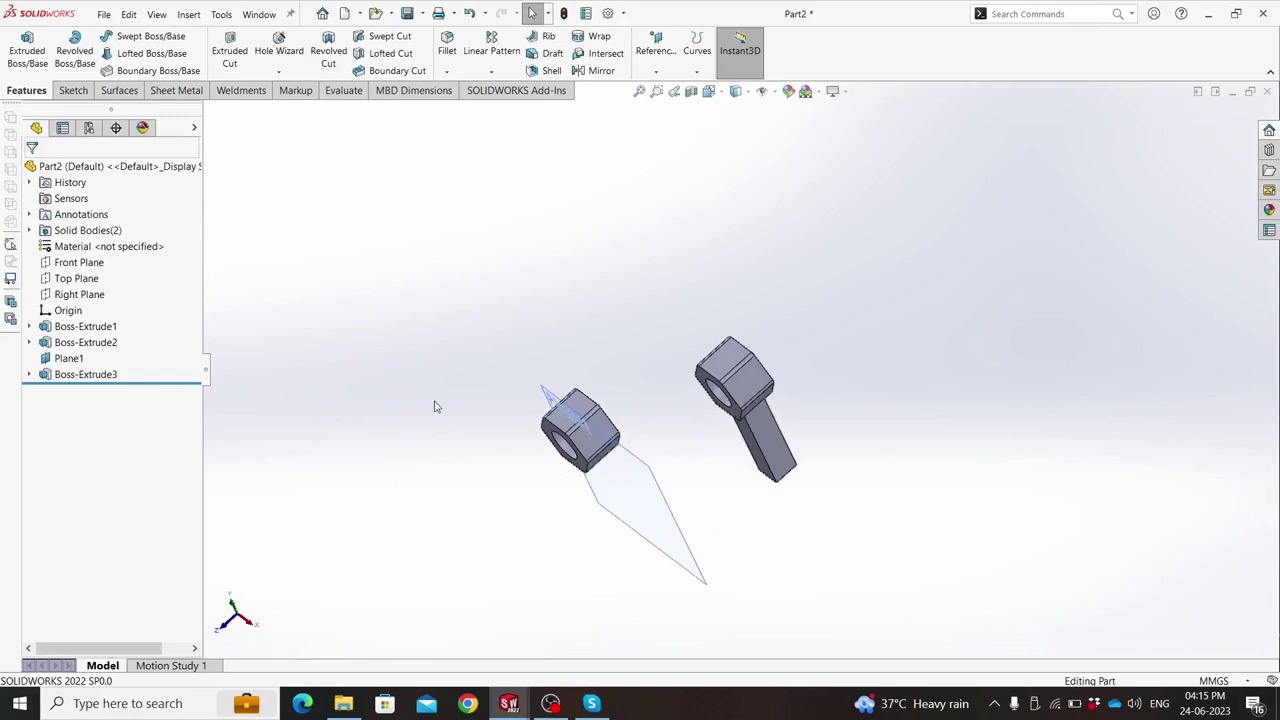
{"action": "middle_click_drag", "start_coordinate": [655, 420], "coordinate": [611, 359]}
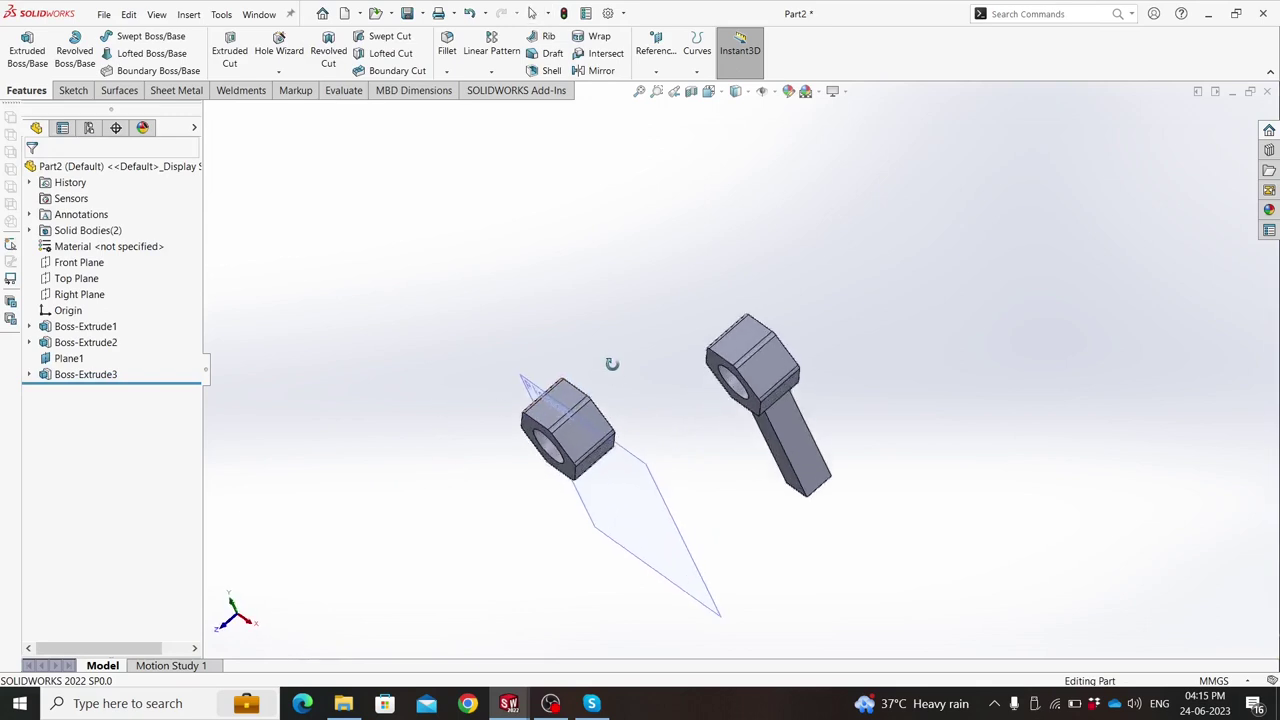
Edit Boss-Extrude3 from mid-plane to a one-direction 48 mm blind extrusion.
{"action": "left_click", "coordinate": [85, 374]}
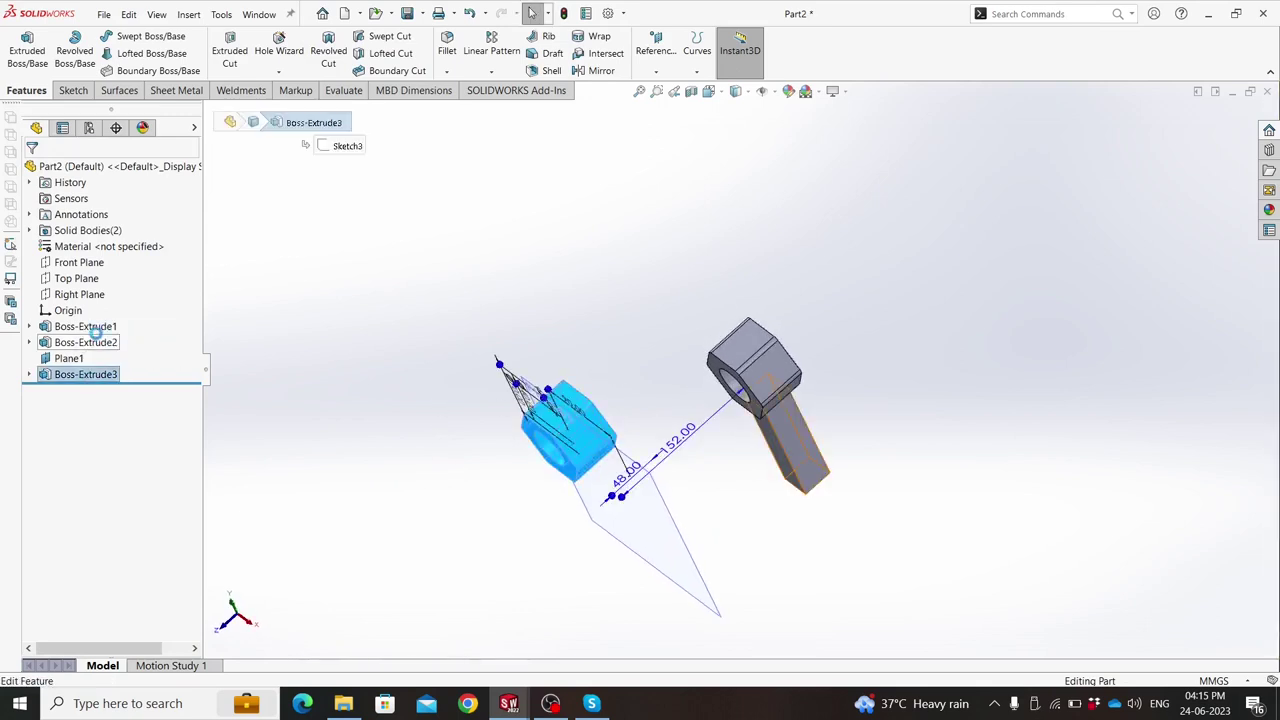
{"action": "left_click", "coordinate": [95, 333]}
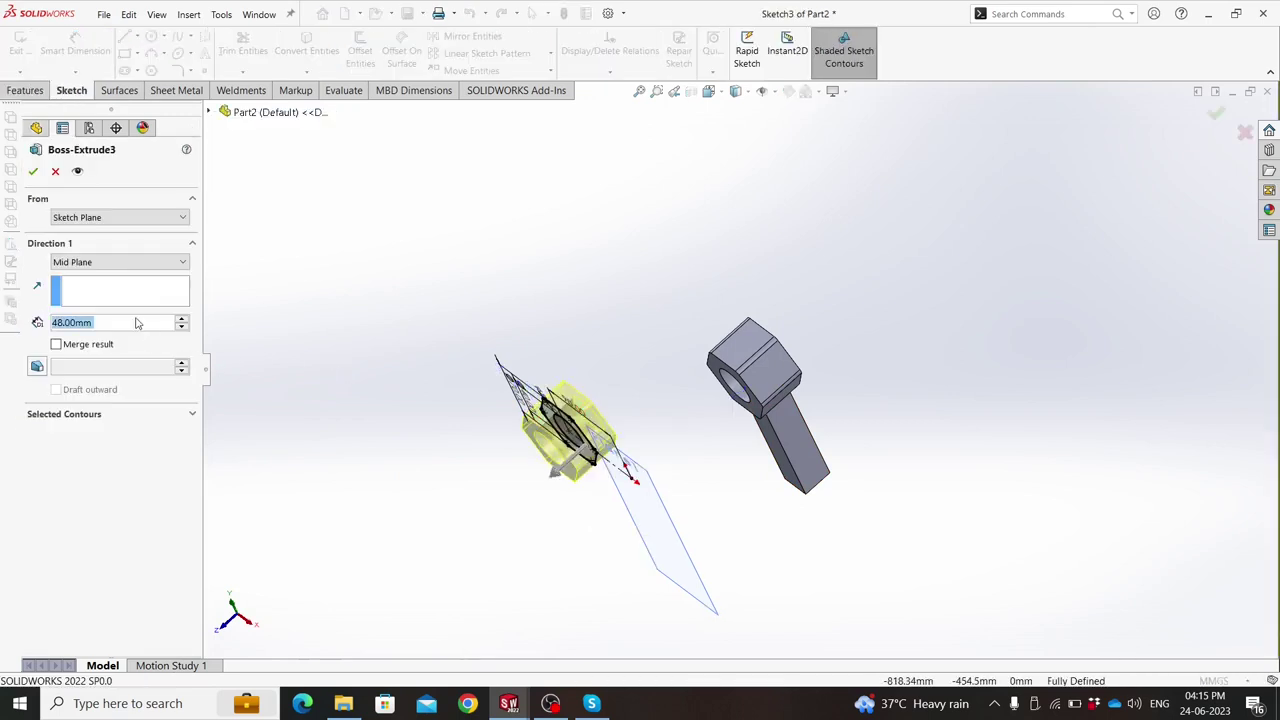
{"action": "left_click", "coordinate": [70, 268]}
{"action": "left_click", "coordinate": [69, 273]}
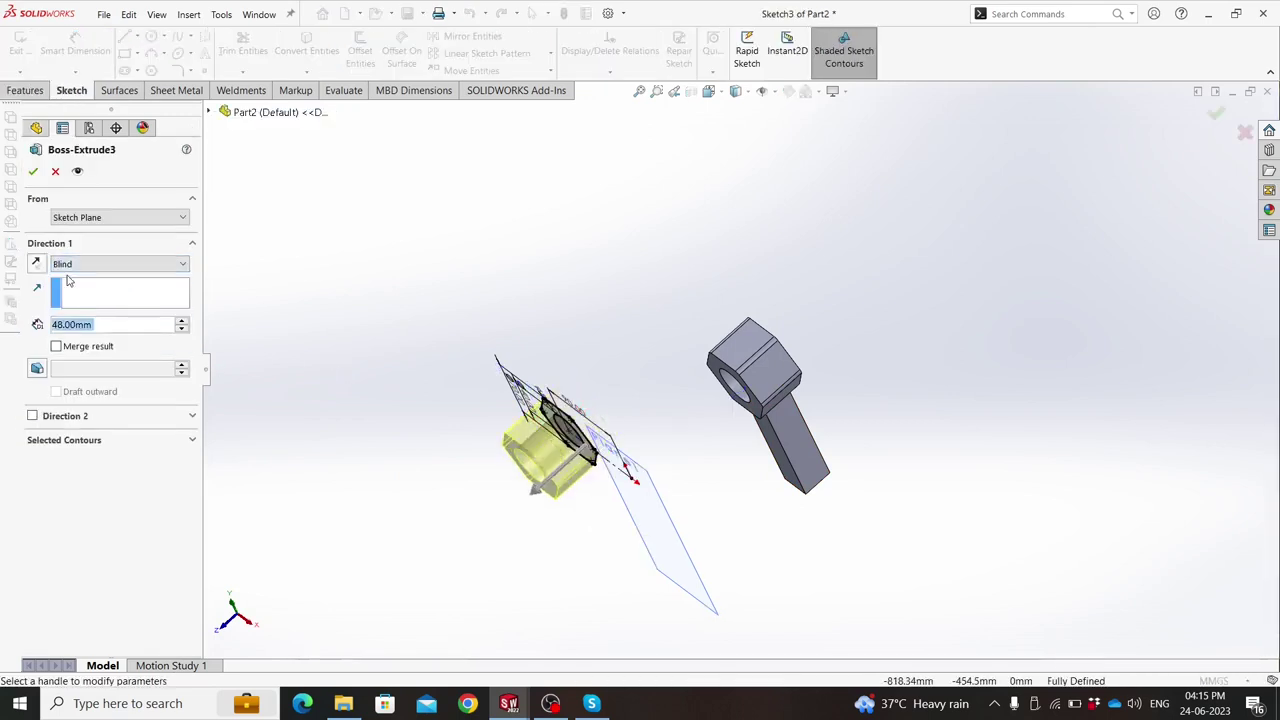
{"action": "left_click", "coordinate": [33, 171]}
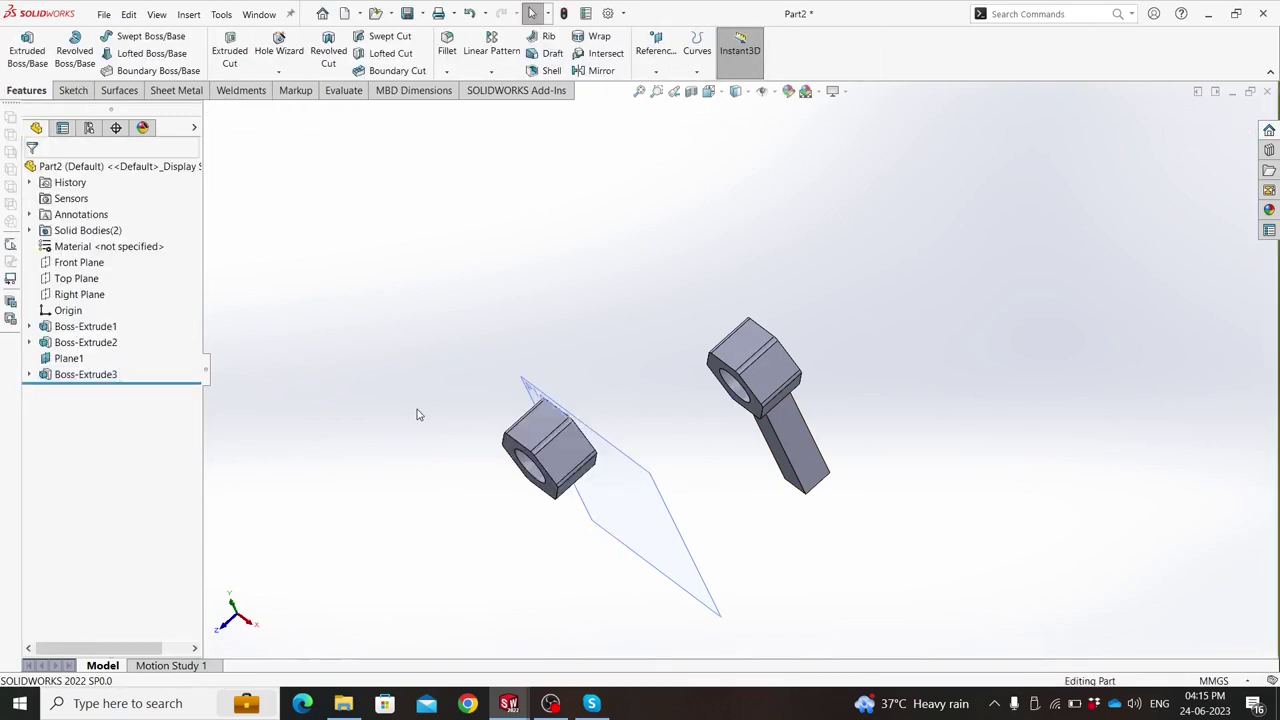
Hide Plane1 and define a new reference plane from the bolt head and nut hex faces.
{"action": "left_click", "coordinate": [70, 358]}
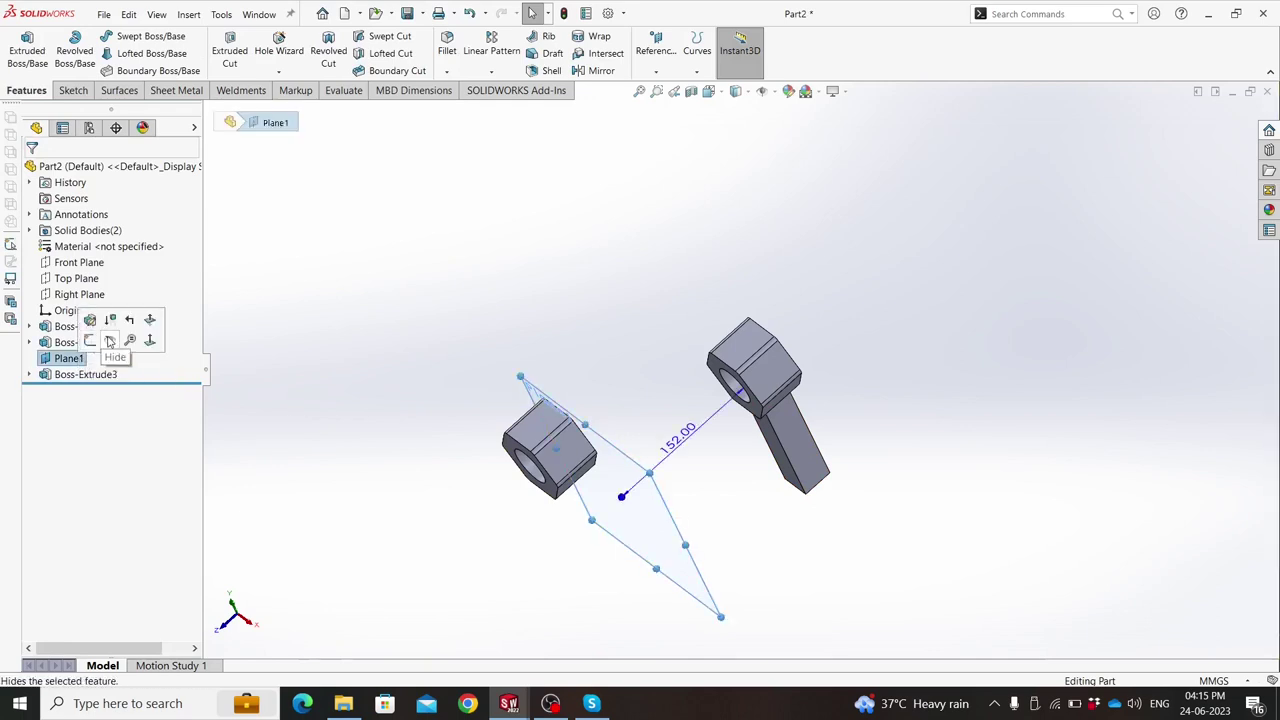
{"action": "left_click", "coordinate": [111, 343]}
{"action": "left_click", "coordinate": [648, 47]}
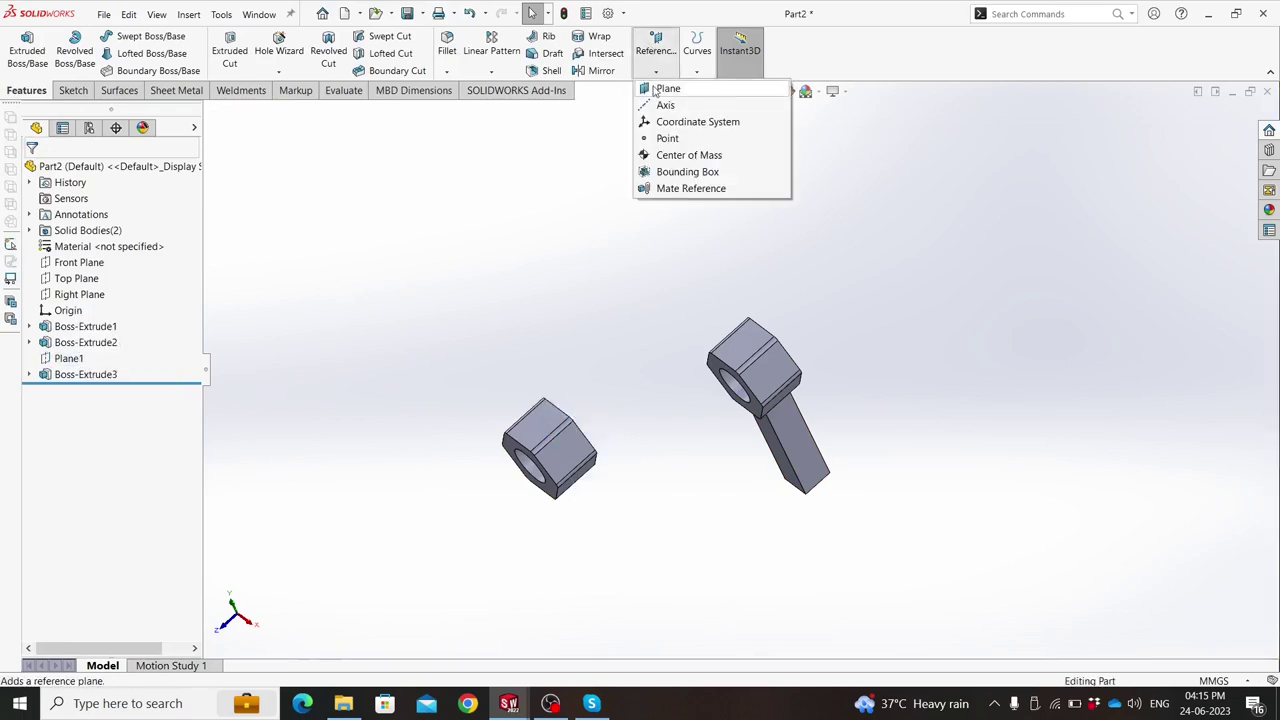
{"action": "left_click", "coordinate": [665, 88]}
{"action": "scroll", "coordinate": [576, 402], "scroll_direction": "down", "scroll_amount": 2}
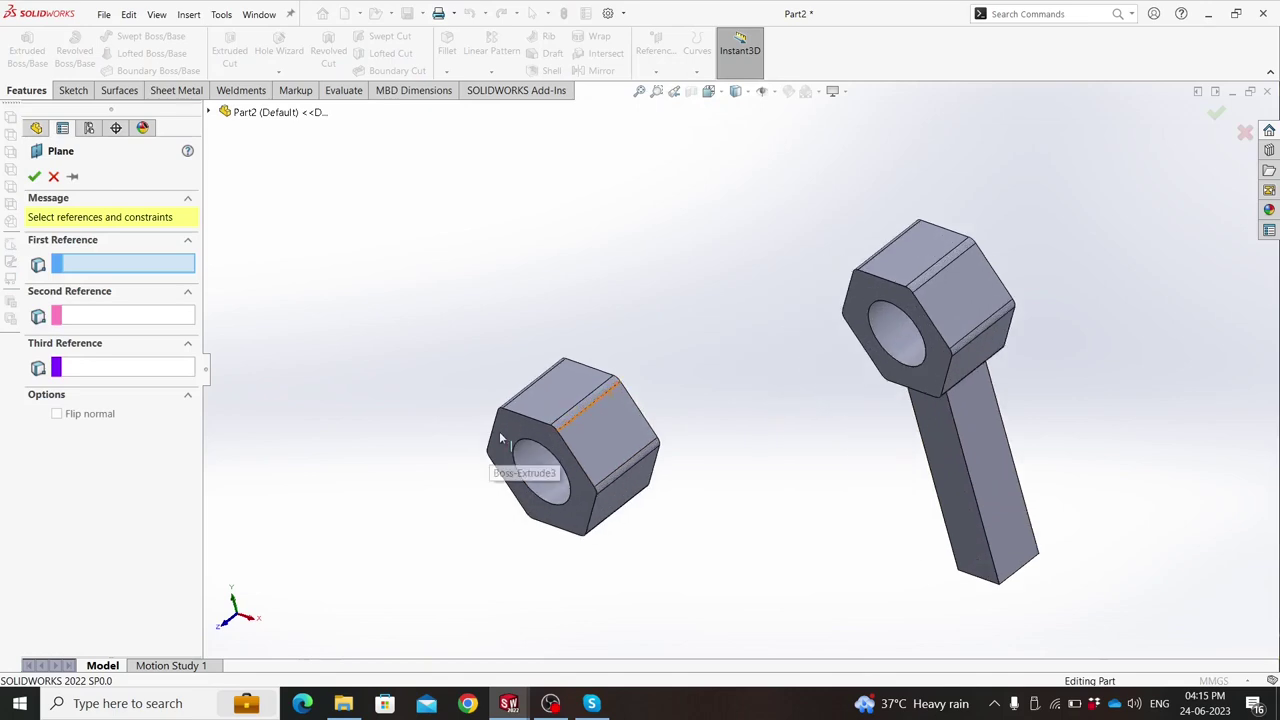
{"action": "left_click", "coordinate": [509, 434]}
{"action": "mouse_move", "coordinate": [509, 434]}
{"action": "middle_mouse_down"}
{"action": "mouse_move", "coordinate": [400, 557]}
{"action": "mouse_move", "coordinate": [534, 428]}
{"action": "middle_mouse_up"}
{"action": "left_click", "coordinate": [534, 428]}
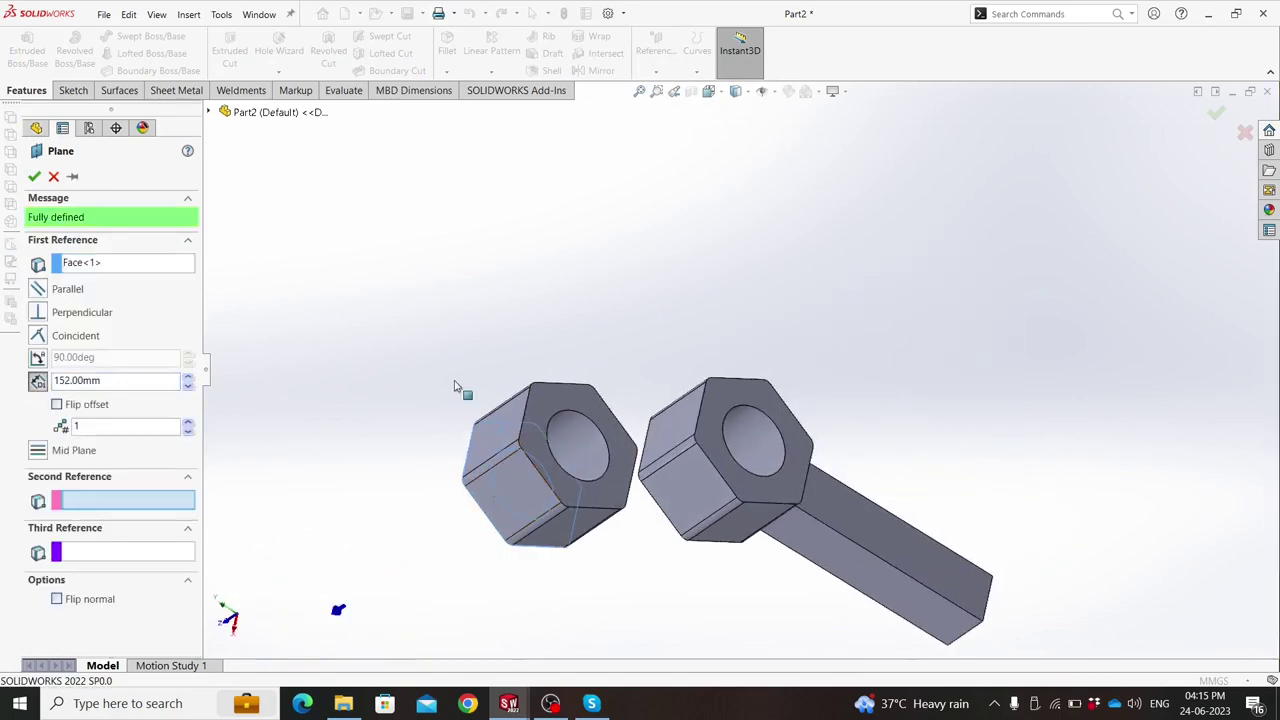
Create Plane2 and sketch a corner rectangle on it extending down from the left nut.
{"action": "left_click", "coordinate": [34, 177]}
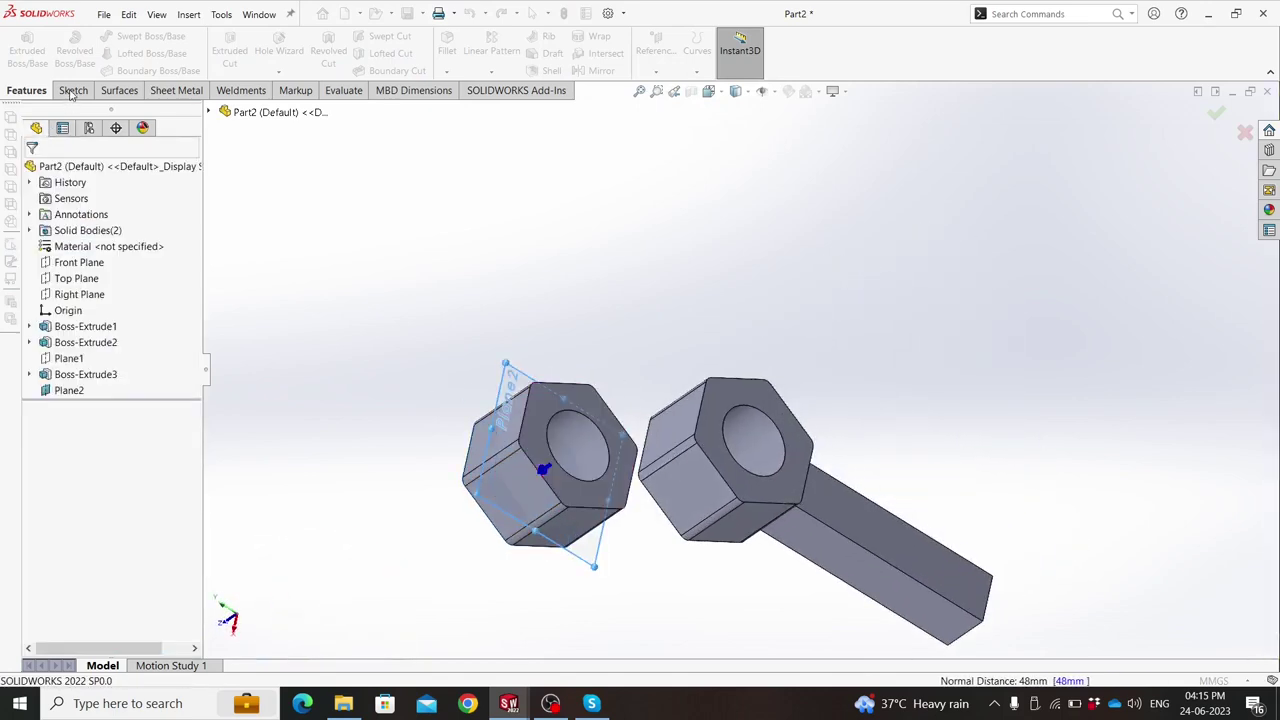
{"action": "left_click", "coordinate": [72, 90]}
{"action": "left_click", "coordinate": [18, 40]}
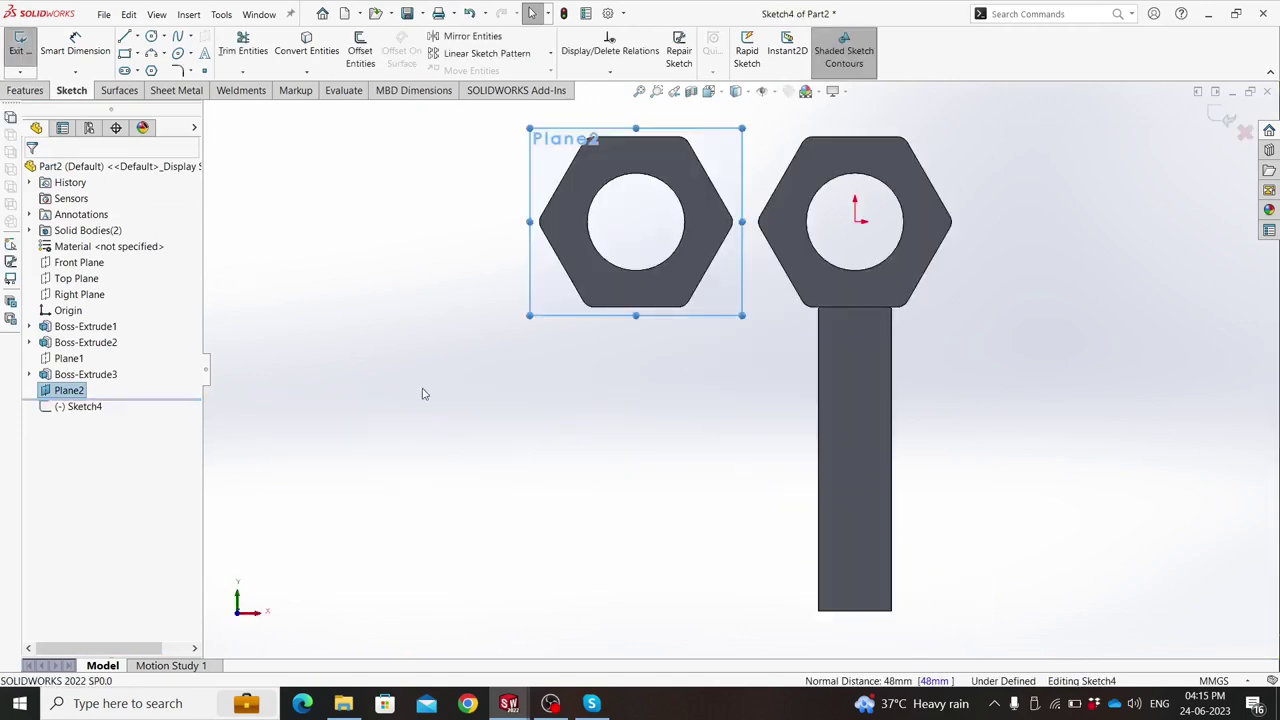
{"action": "left_click", "coordinate": [124, 54]}
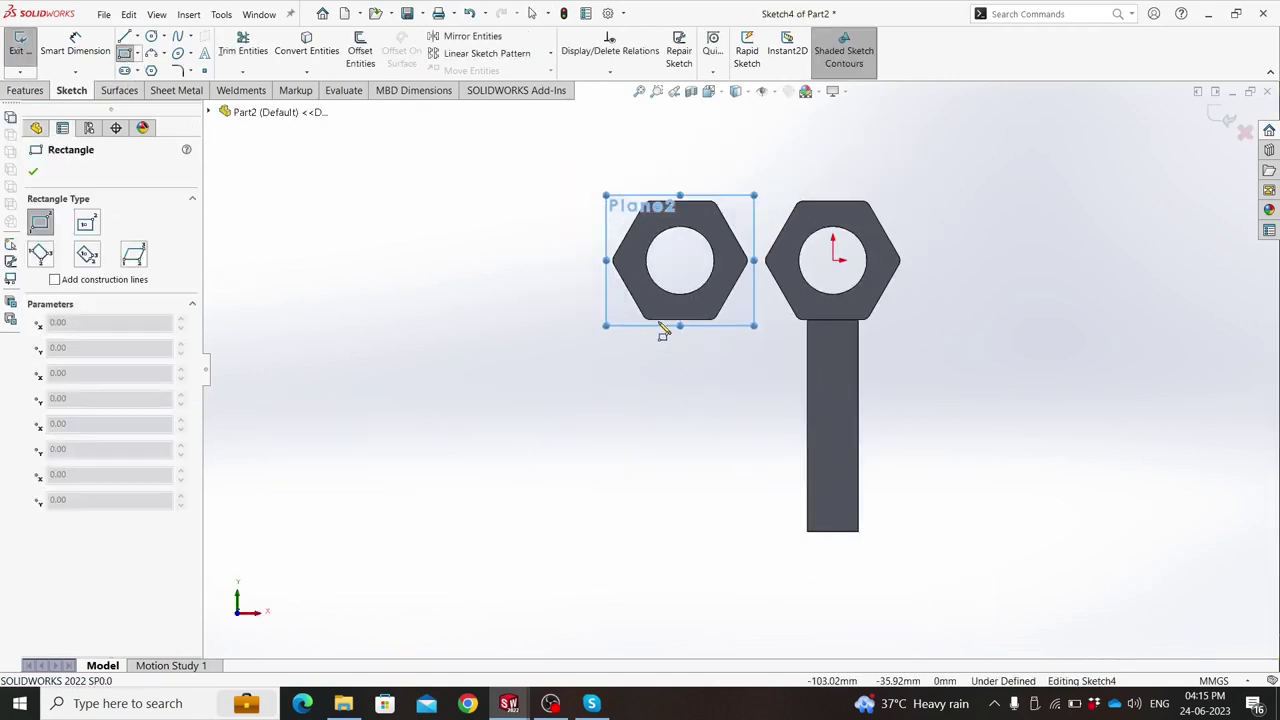
{"action": "left_click", "coordinate": [658, 321]}
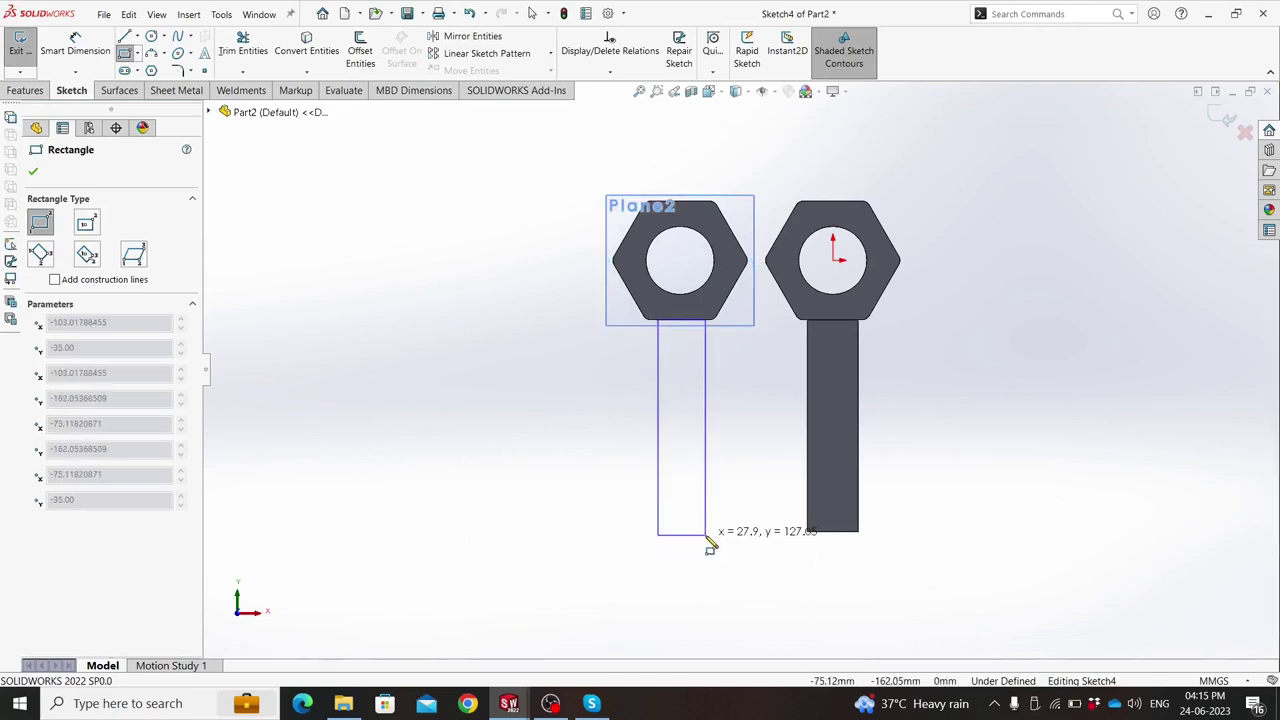
{"action": "left_click", "coordinate": [706, 535]}
{"action": "key", "text": "Escape"}
Dimension the rectangle's bottom edge 160 mm from the origin.
{"action": "key", "text": "d"}
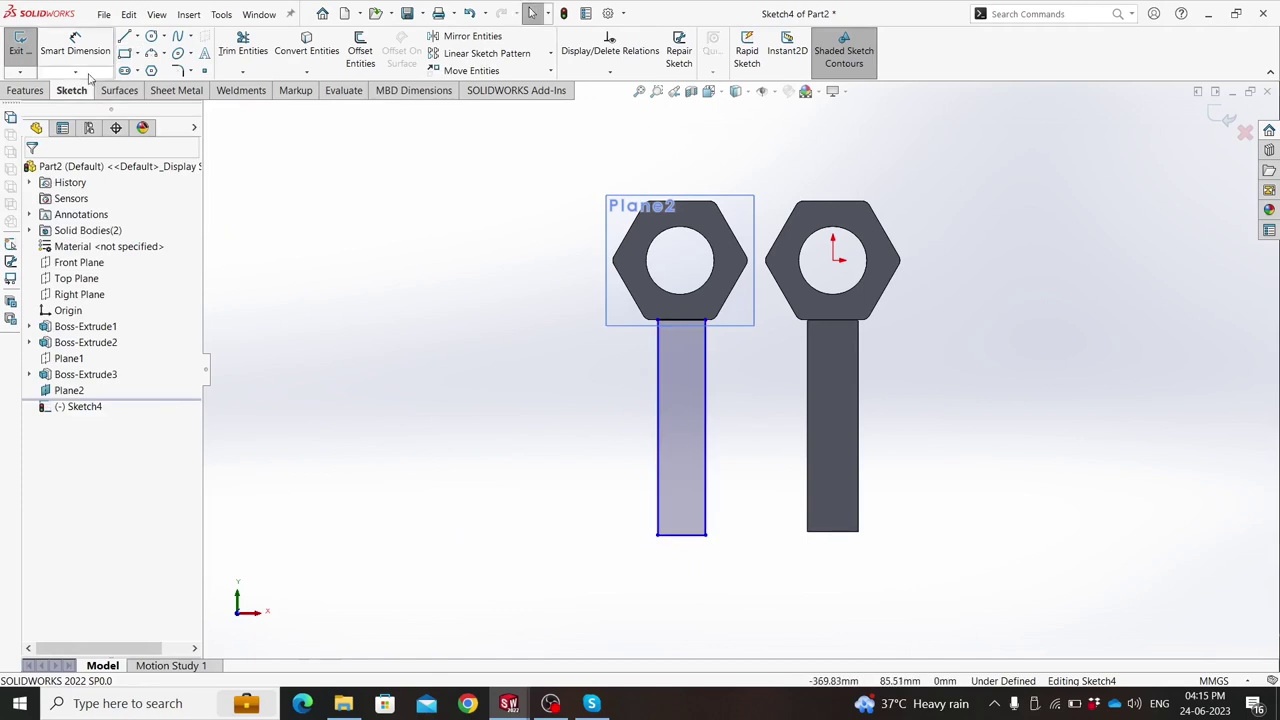
{"action": "left_click", "coordinate": [832, 260]}
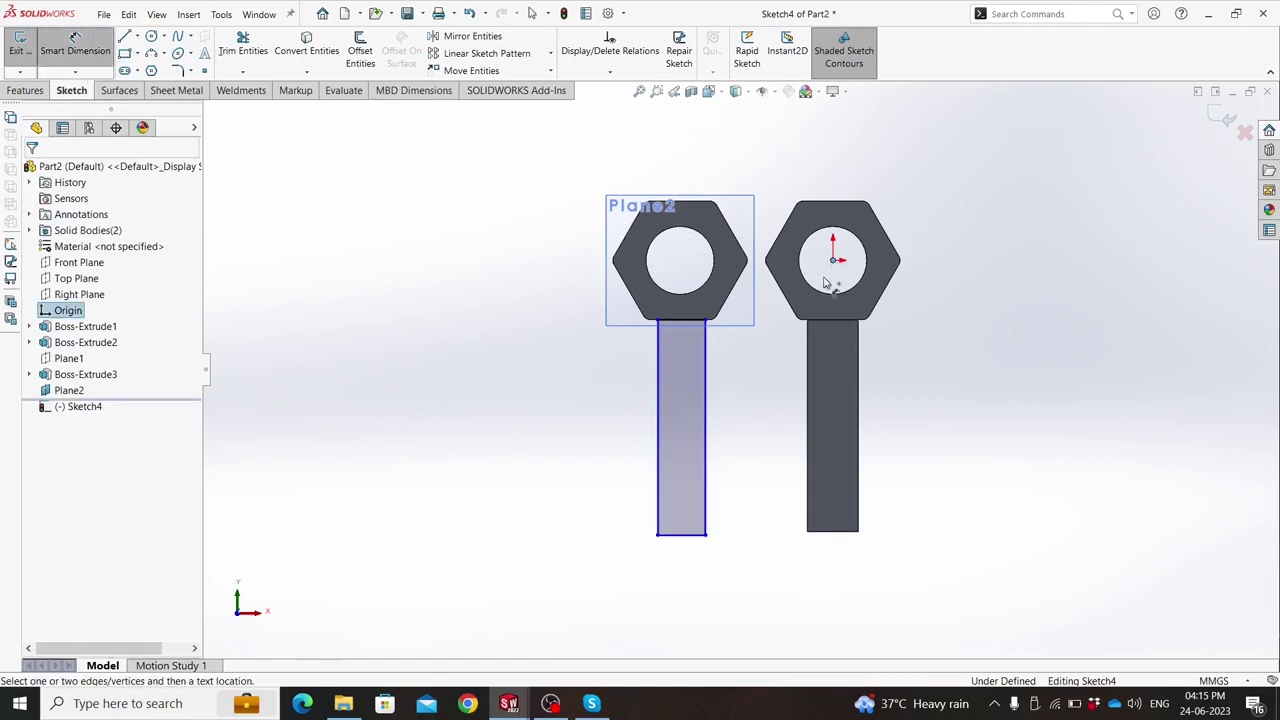
{"action": "left_click", "coordinate": [683, 537]}
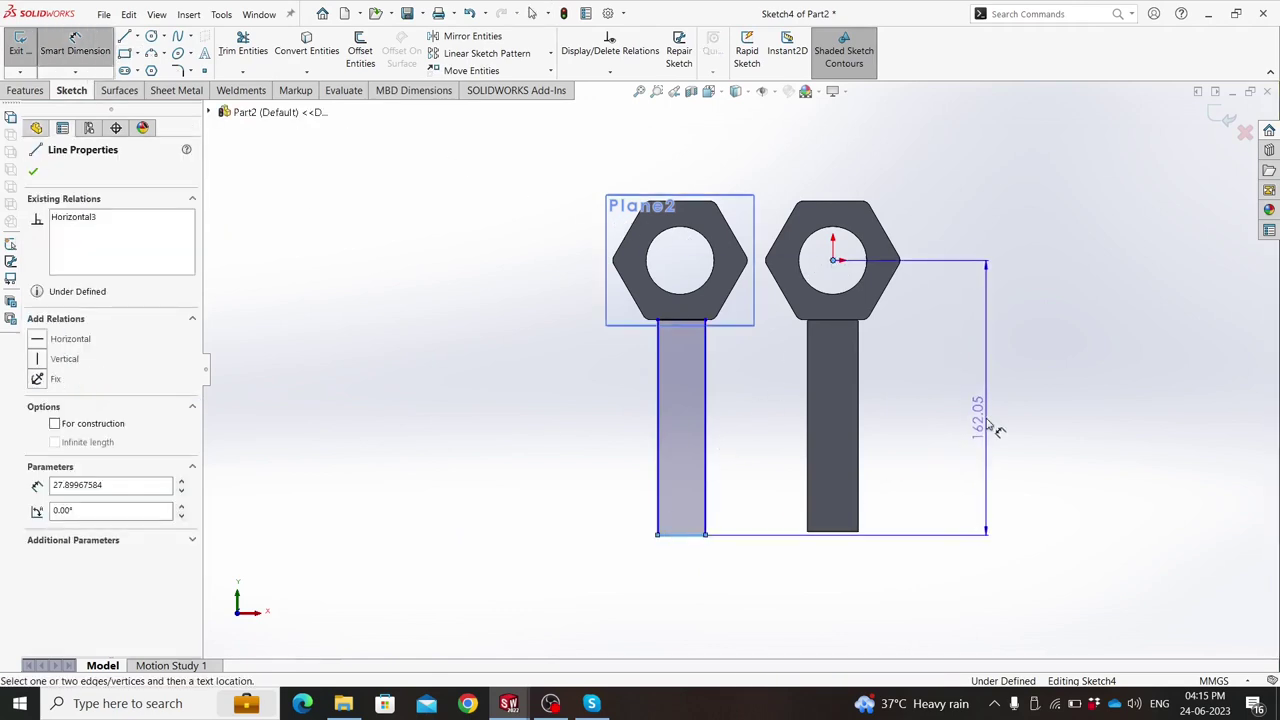
{"action": "left_click", "coordinate": [988, 427]}
{"action": "type", "text": "16"}
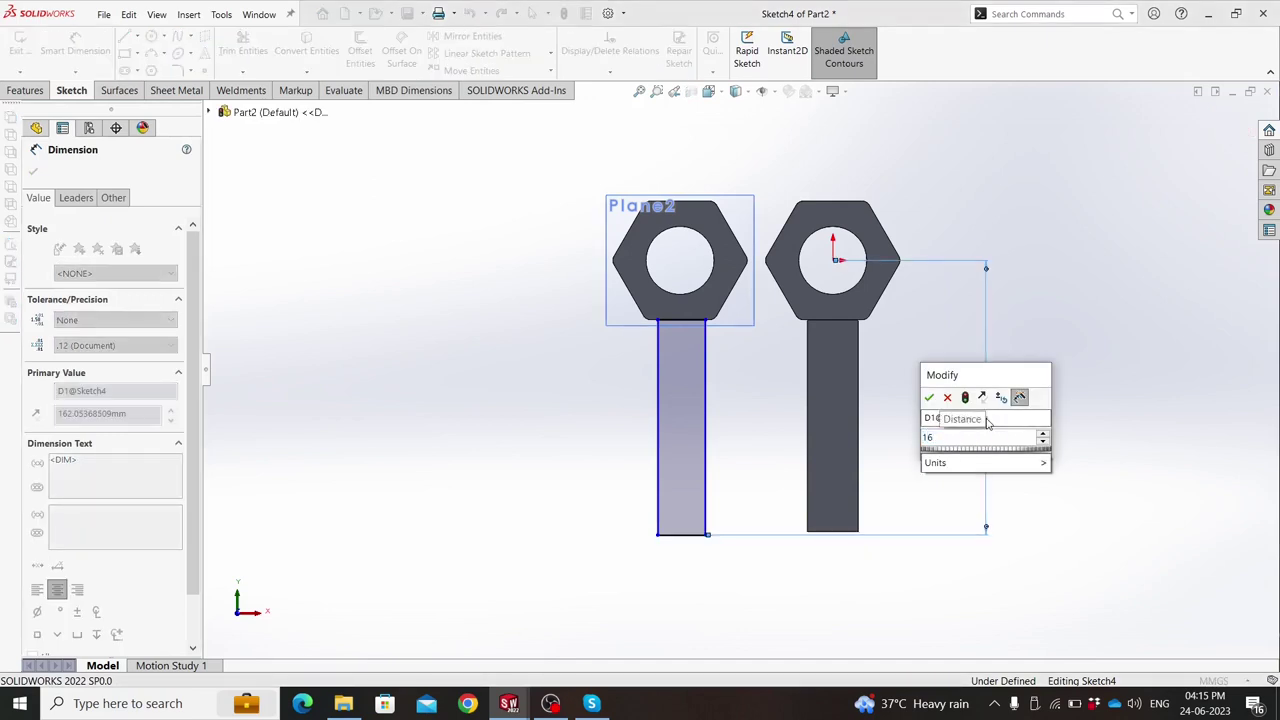
{"action": "key", "text": "BackSpace"}
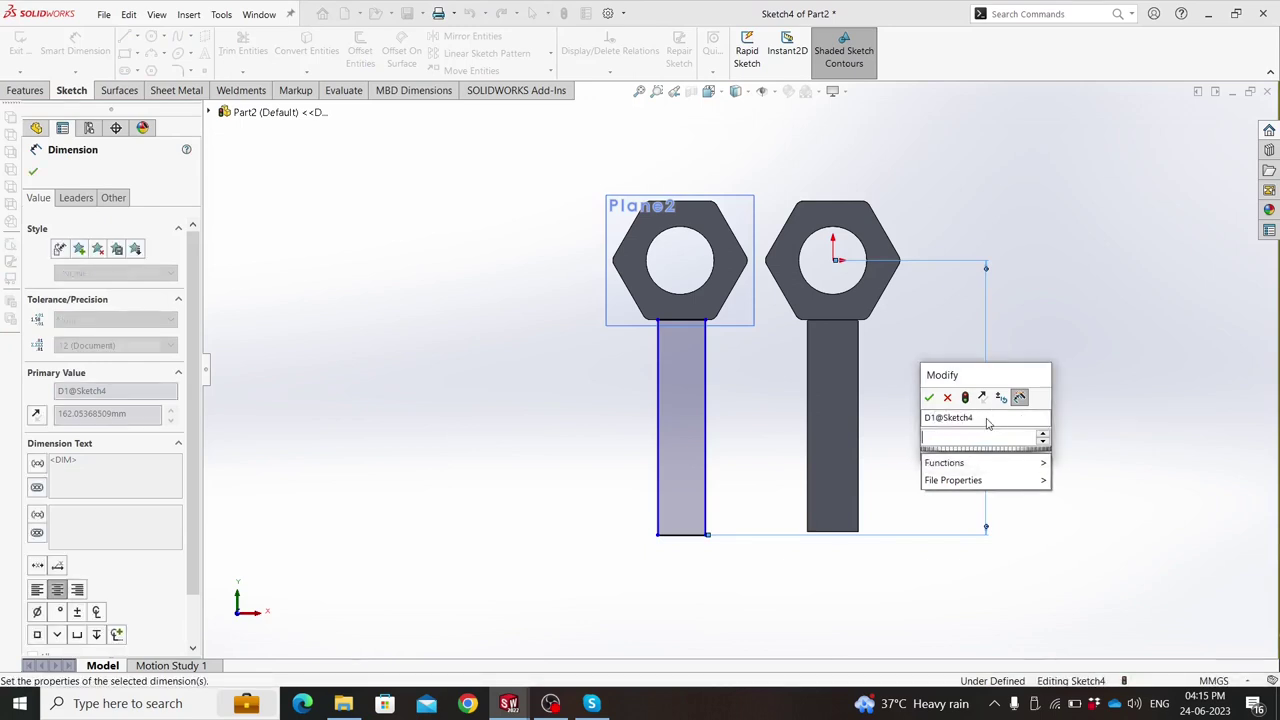
{"action": "key", "text": "Return"}
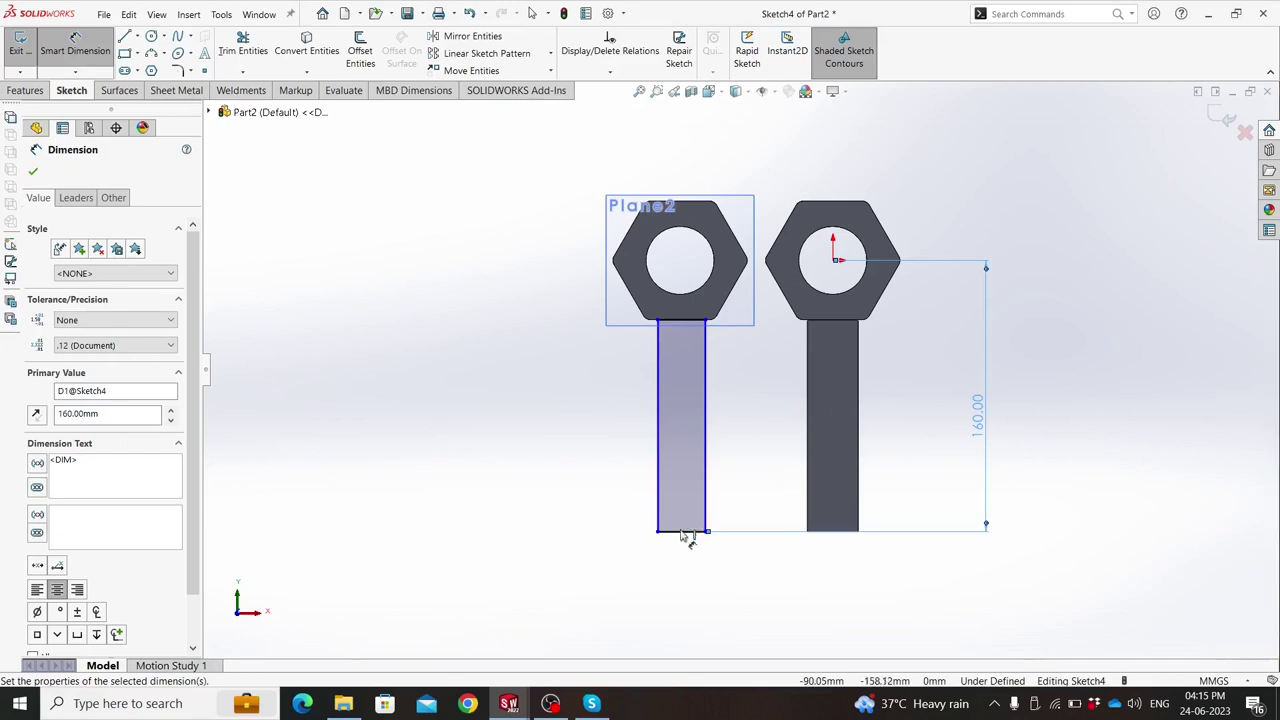
Set the rectangle's width dimension to 30 mm.
{"action": "left_click", "coordinate": [685, 531]}
{"action": "left_click", "coordinate": [685, 600]}
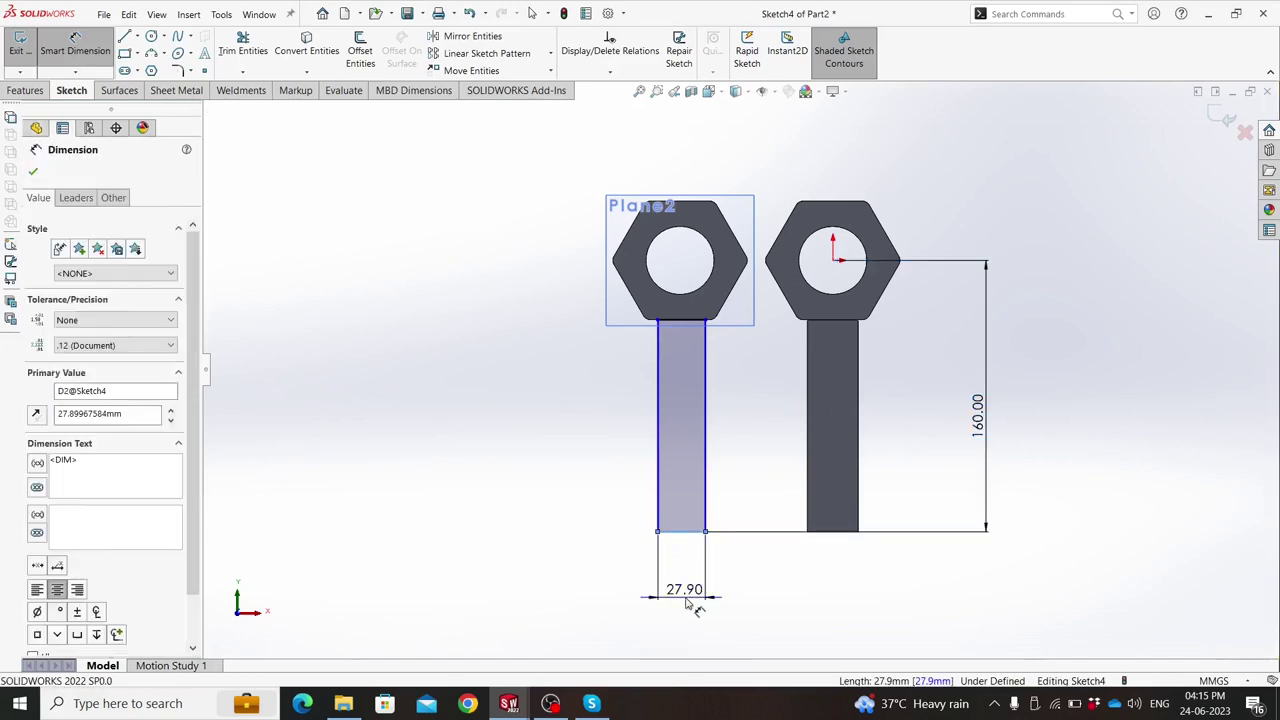
{"action": "type", "text": "3"}
{"action": "key", "text": "Return"}
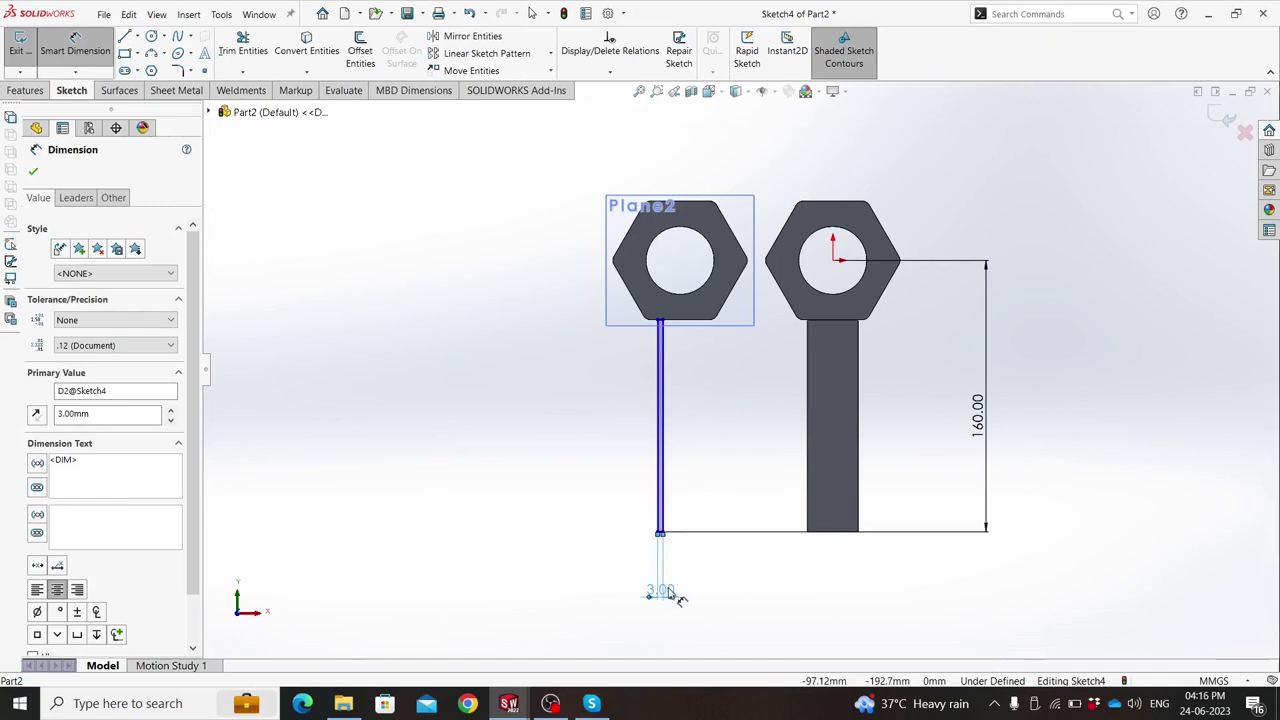
{"action": "double_click", "coordinate": [662, 592]}
{"action": "type", "text": "3"}
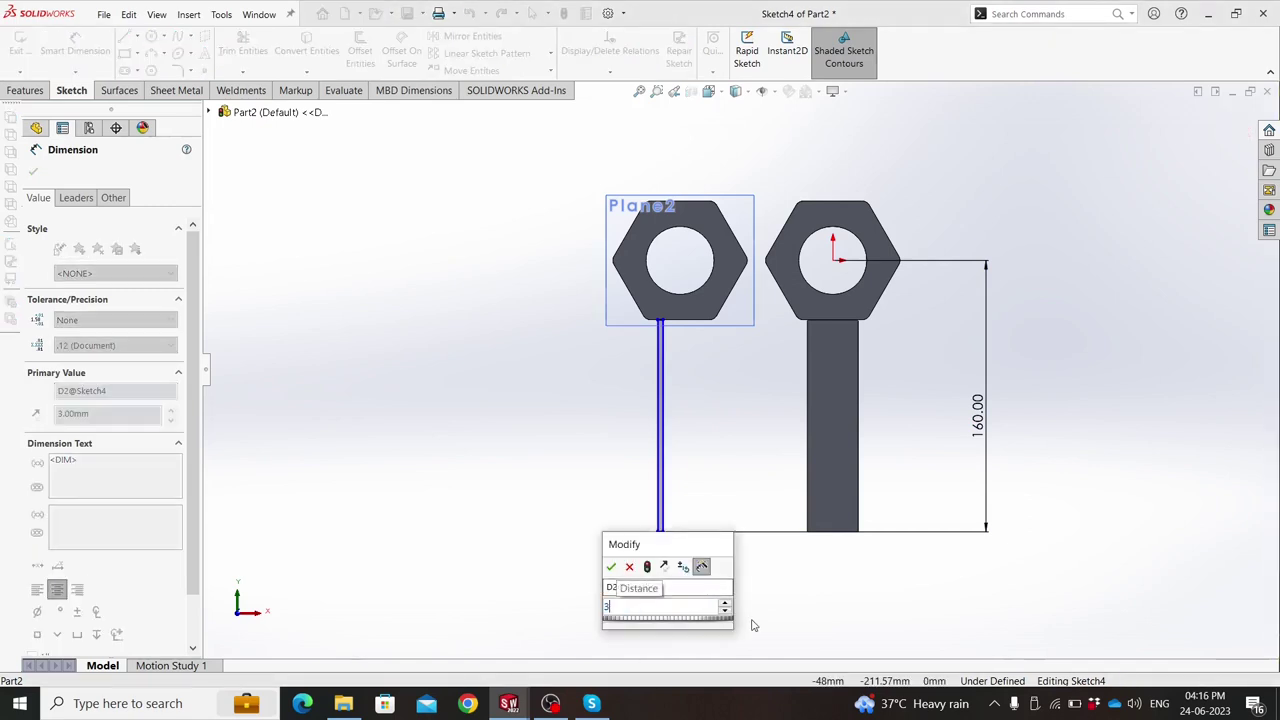
{"action": "key", "text": "Return"}
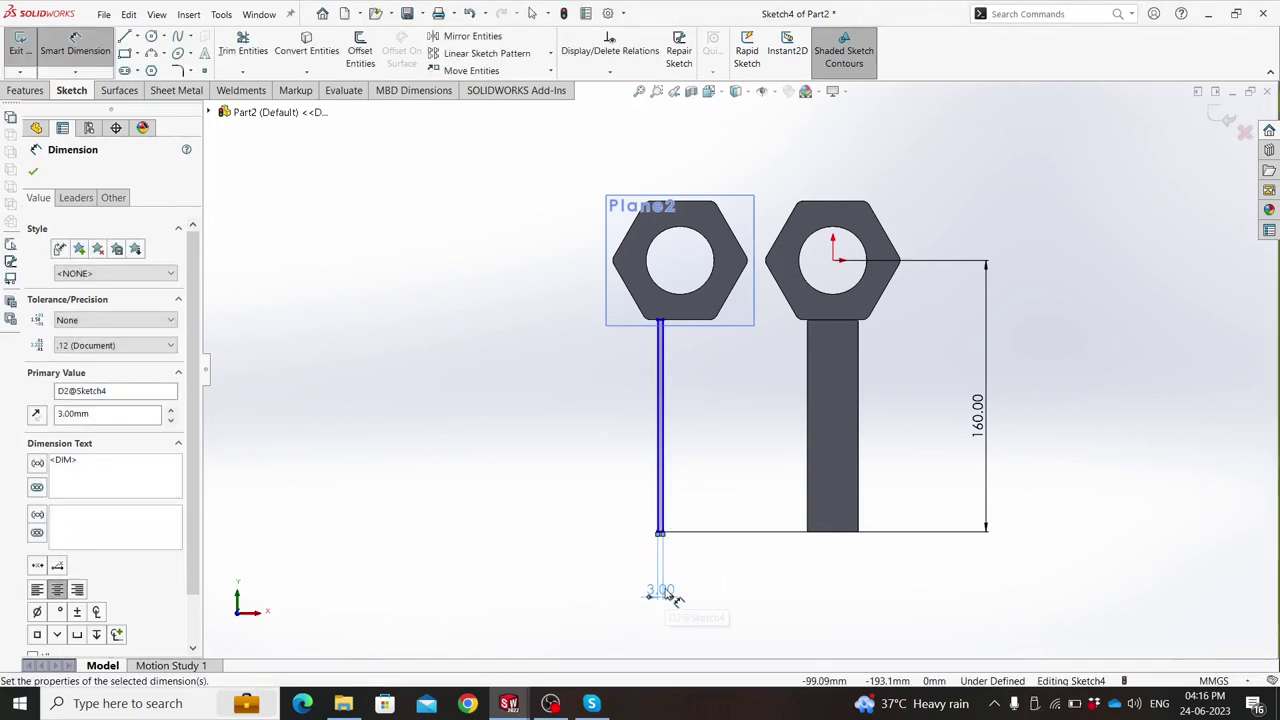
{"action": "double_click", "coordinate": [672, 594]}
{"action": "type", "text": "30"}
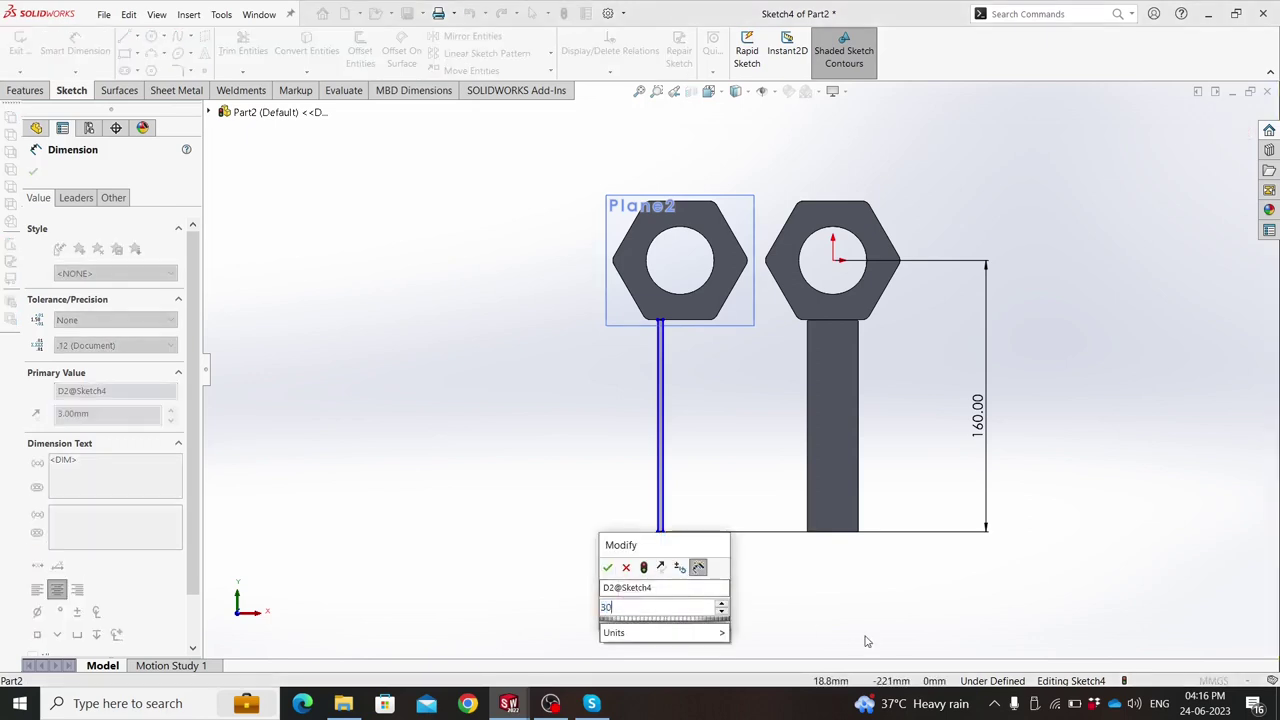
{"action": "key", "text": "Return"}
{"action": "key", "text": "Escape"}
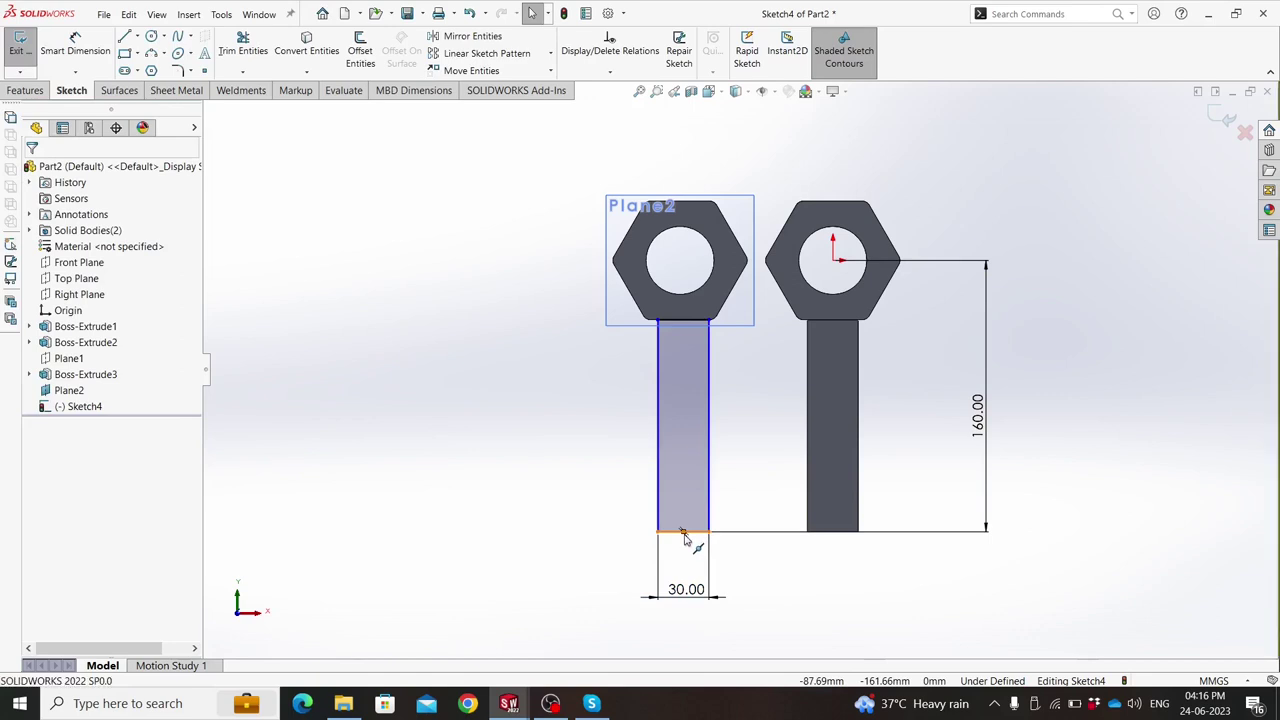
Relate the rectangle to the left nut's hexagon so the sketch is fully defined.
{"action": "left_click", "coordinate": [684, 533]}
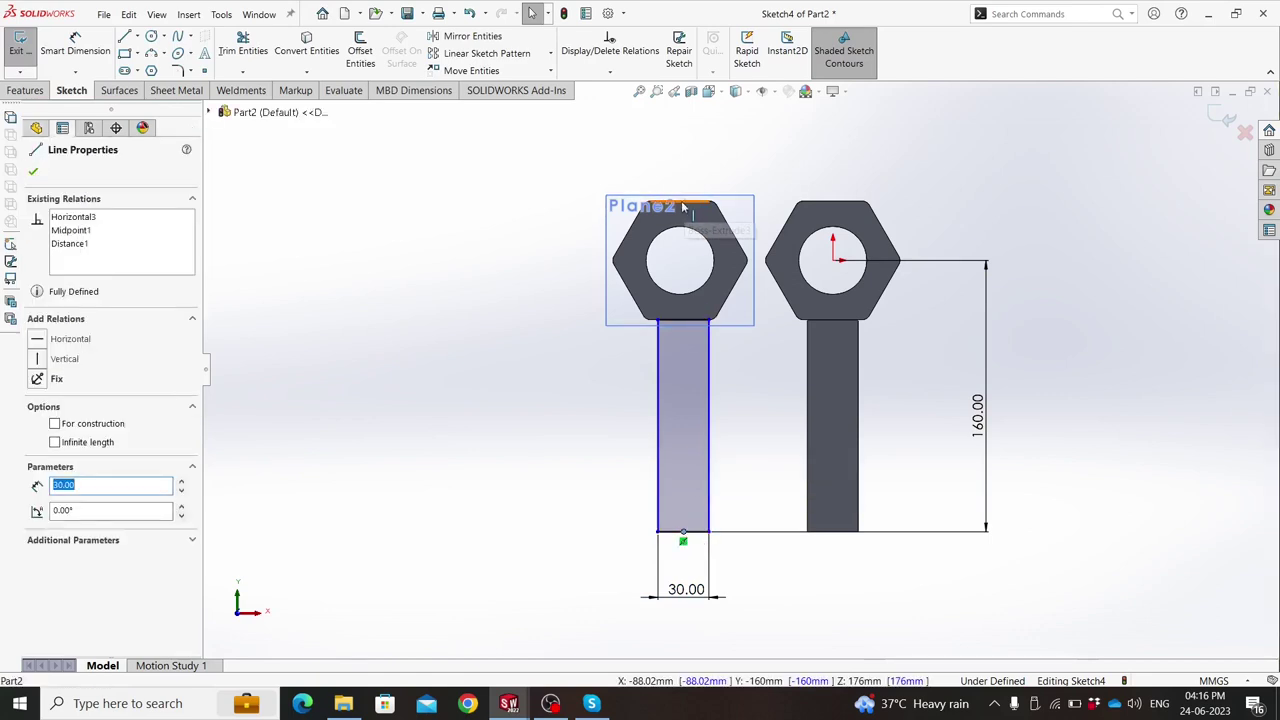
{"action": "key", "text": "Escape"}
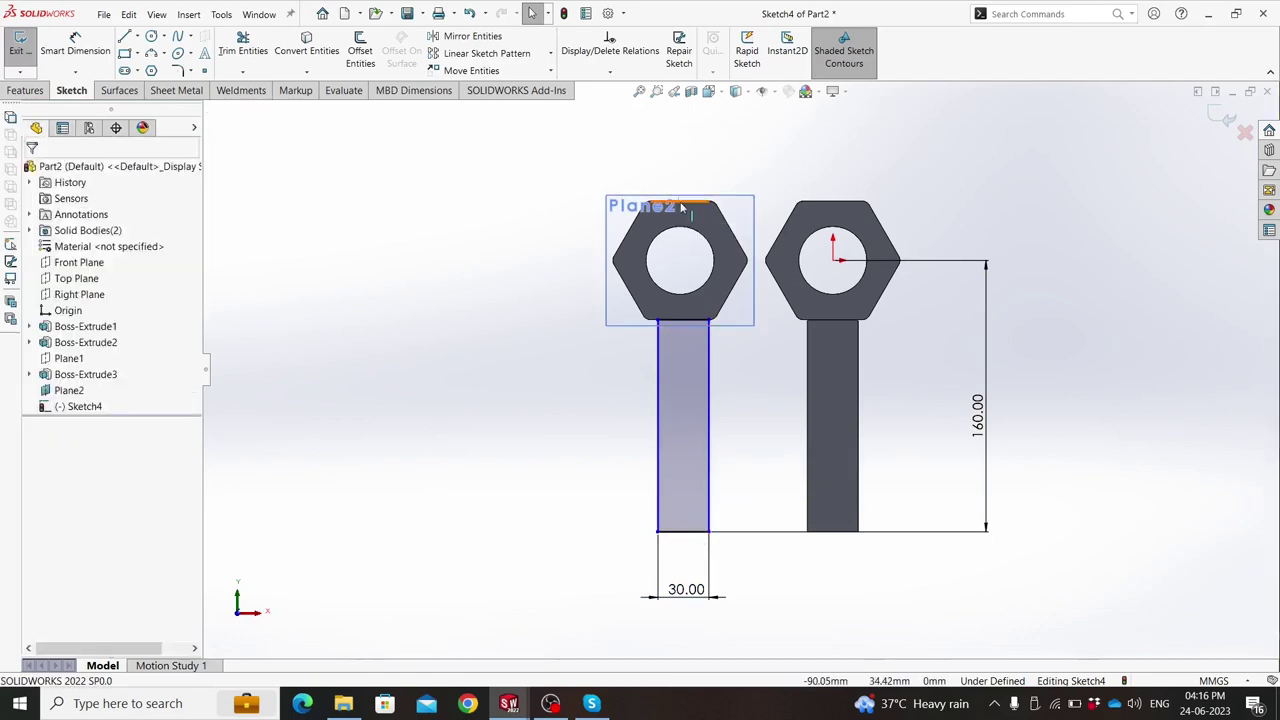
{"action": "left_click", "coordinate": [680, 204]}
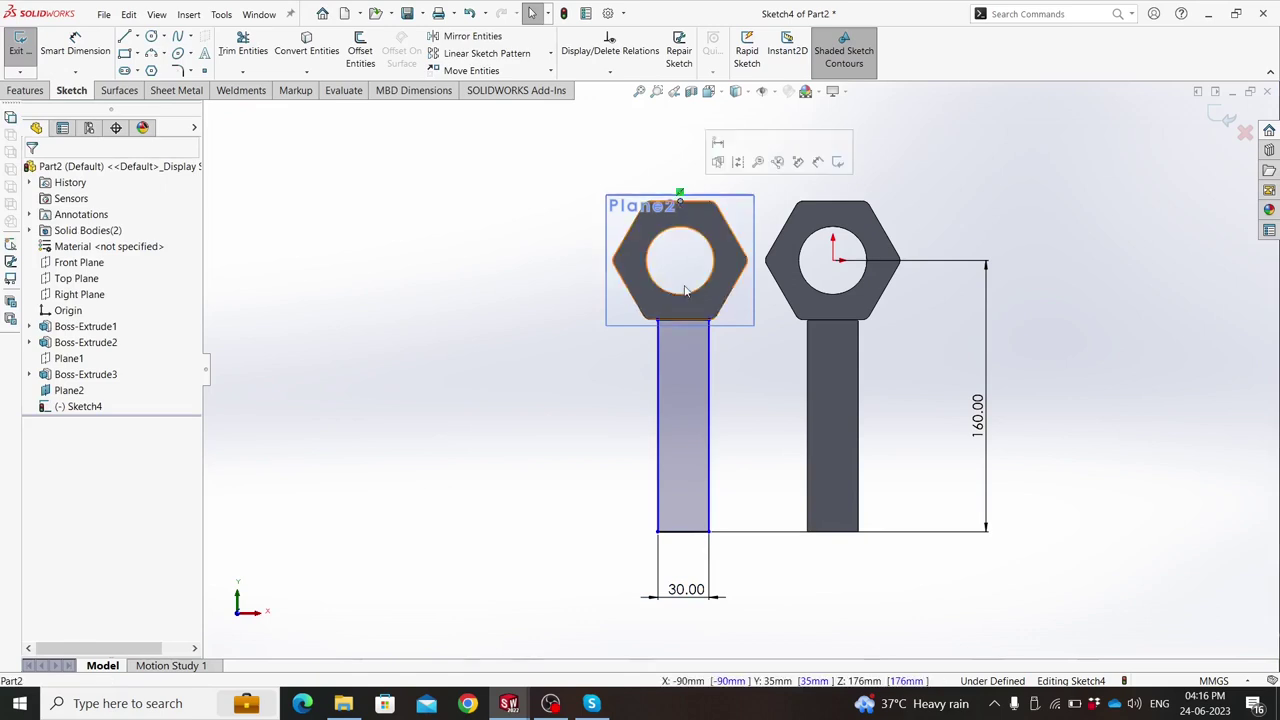
{"action": "left_click", "coordinate": [684, 537], "text": "ctrl"}
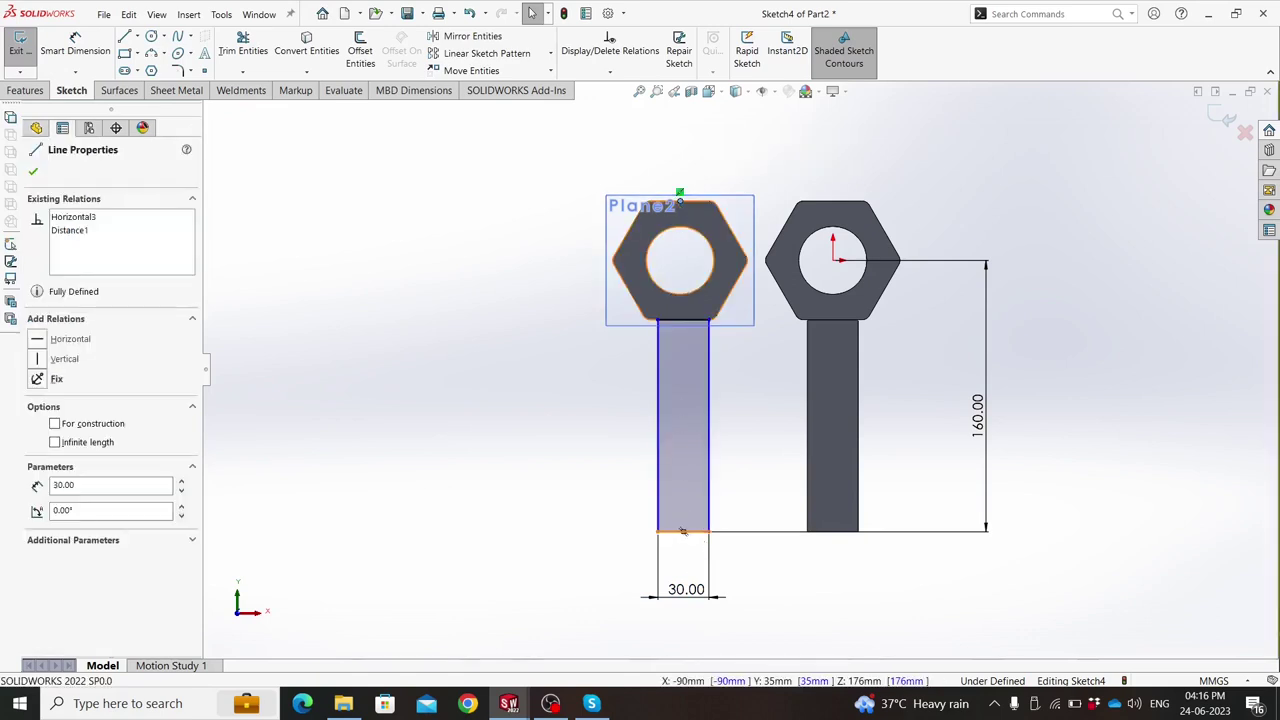
{"action": "left_click", "coordinate": [745, 478]}
{"action": "left_click", "coordinate": [521, 405]}
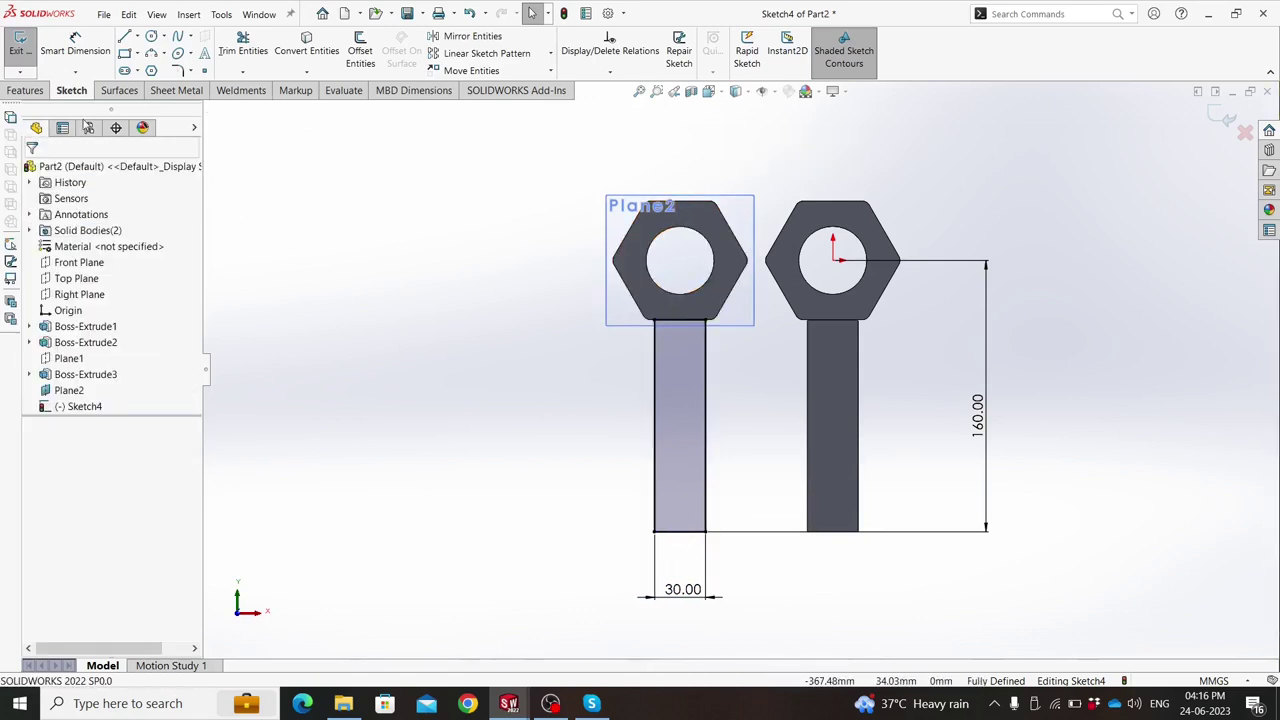
{"action": "left_click", "coordinate": [8, 92]}
{"action": "left_click", "coordinate": [27, 50]}
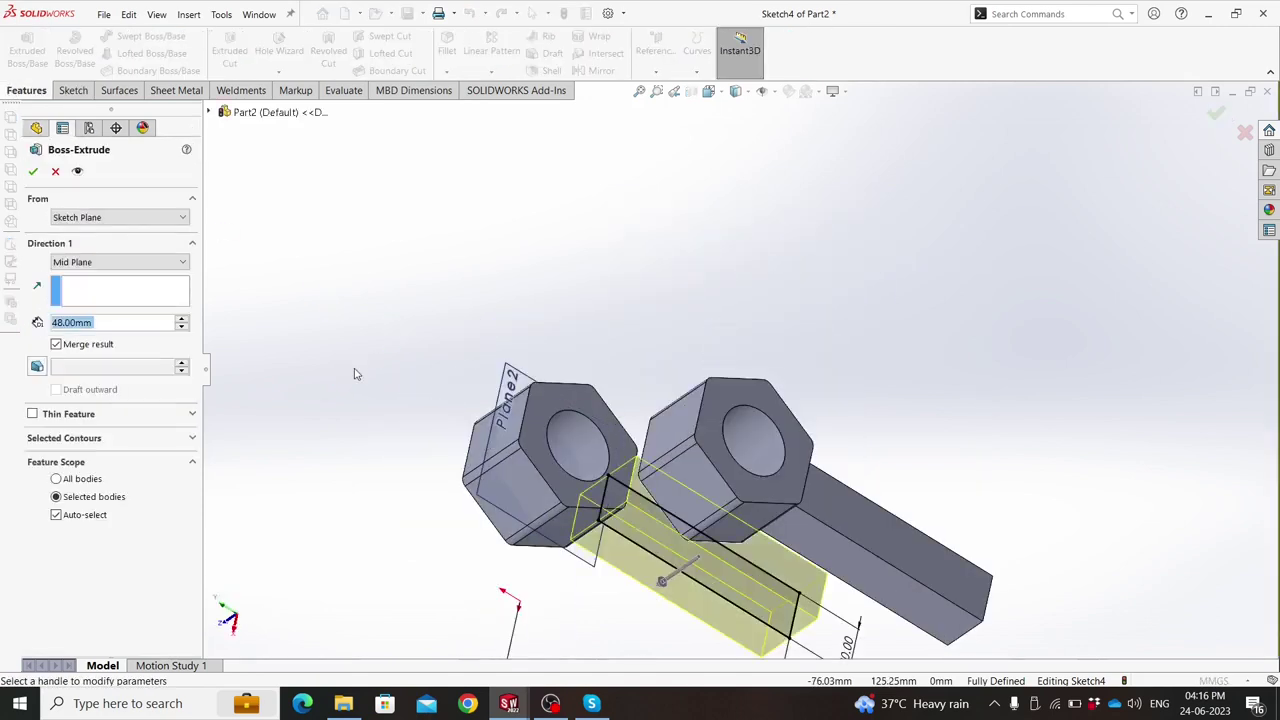
Extrude the shank rectangle mid-plane 30 mm as Boss-Extrude4.
{"action": "type", "text": "30"}
{"action": "key", "text": "Return"}
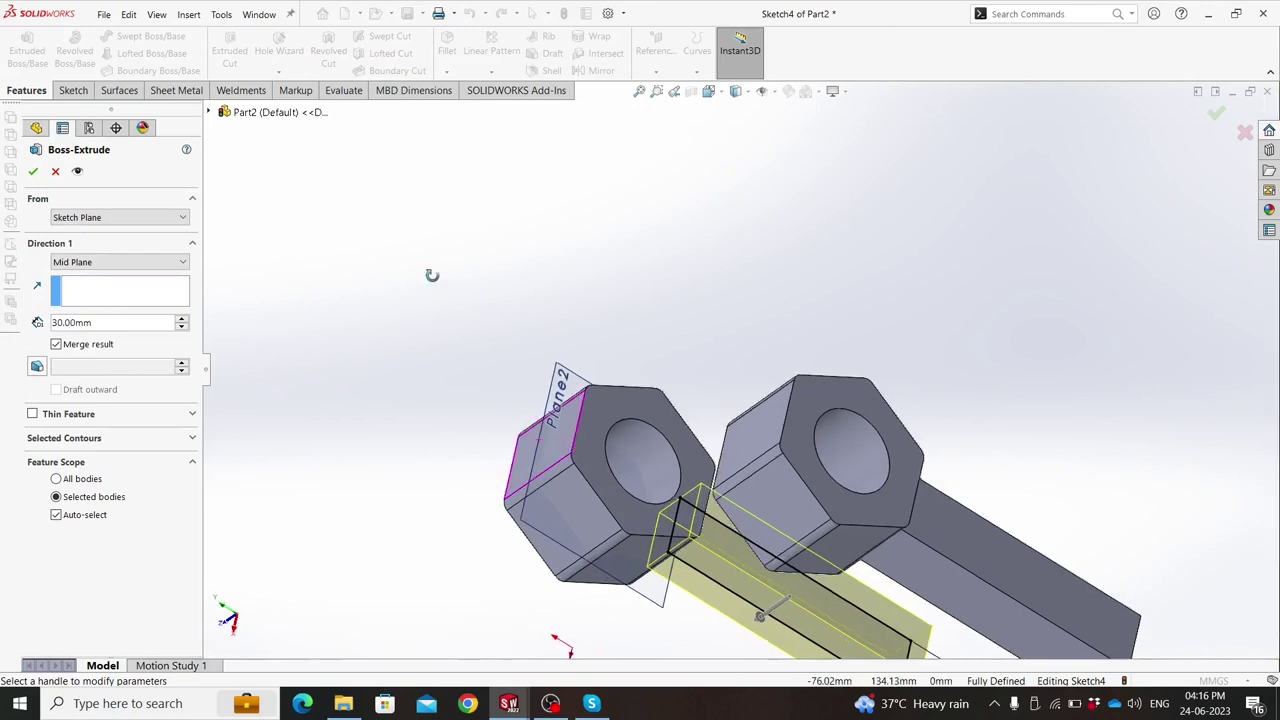
{"action": "left_click", "coordinate": [37, 172]}
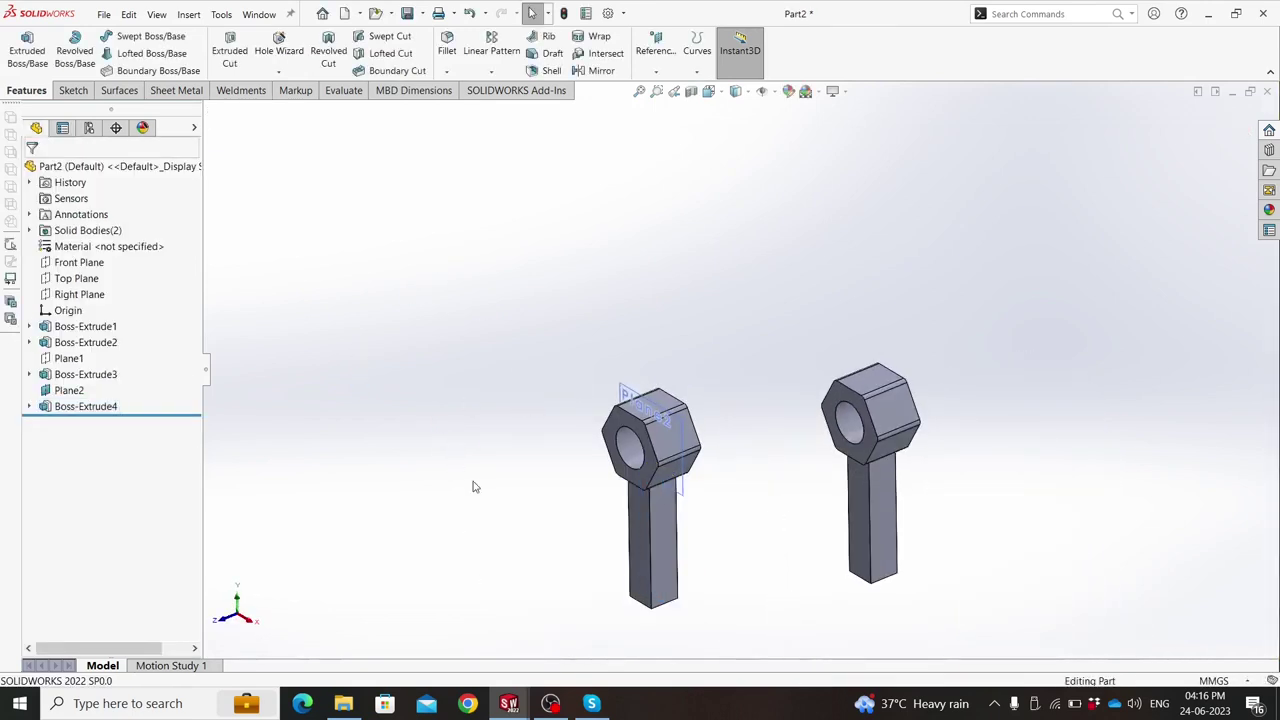
Hide Plane2 and start a new sketch on the post's end face.
{"action": "left_click", "coordinate": [69, 390]}
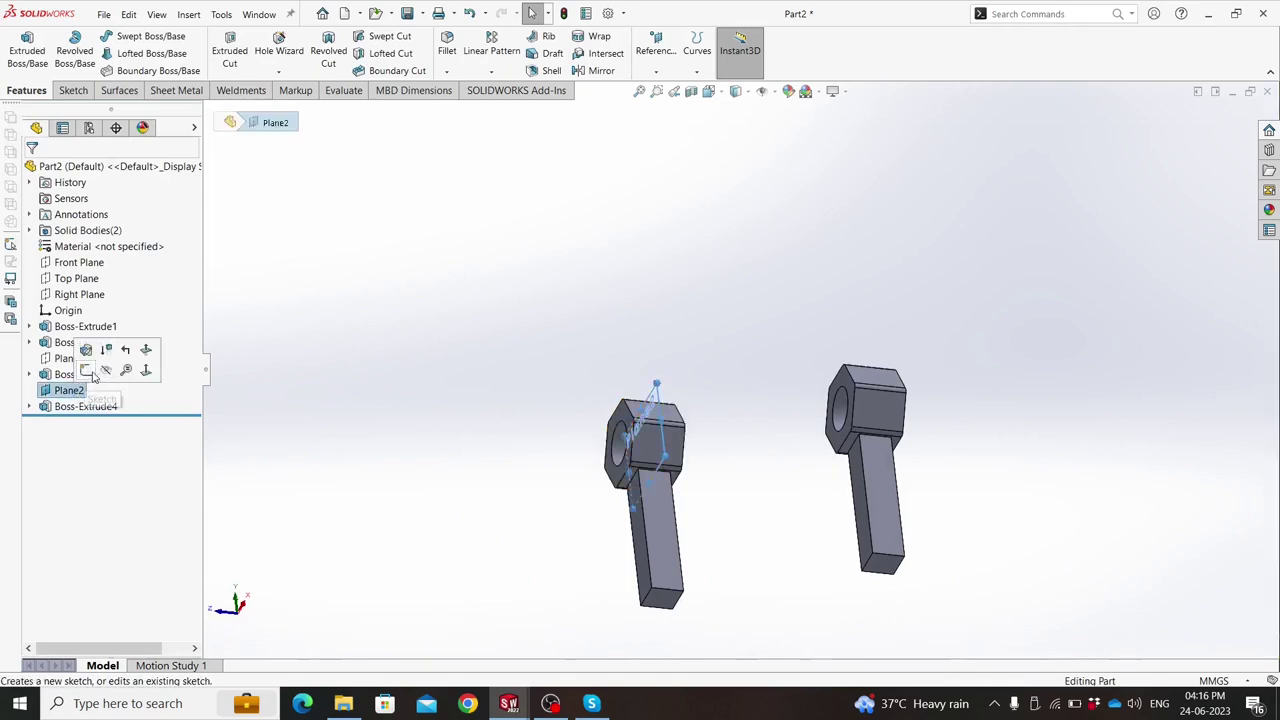
{"action": "left_click", "coordinate": [113, 372]}
{"action": "middle_click_drag", "start_coordinate": [329, 283], "coordinate": [546, 518]}
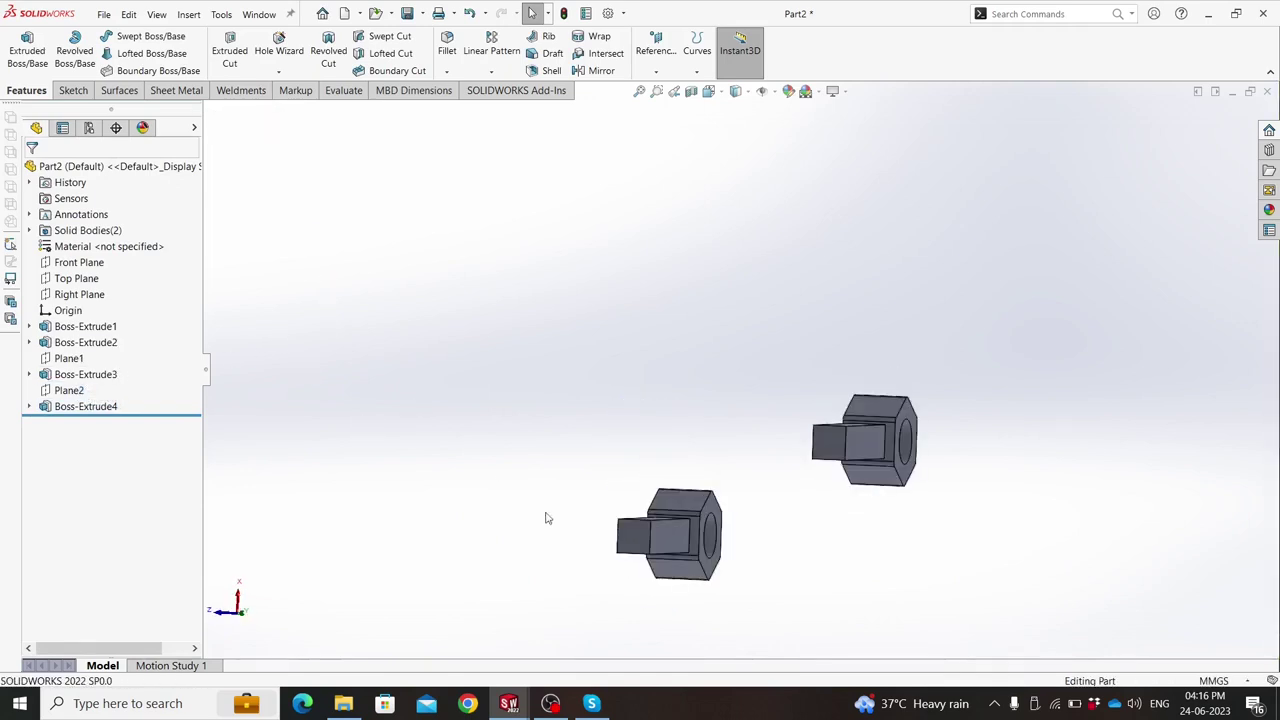
{"action": "left_click", "coordinate": [630, 545]}
{"action": "left_click", "coordinate": [688, 505]}
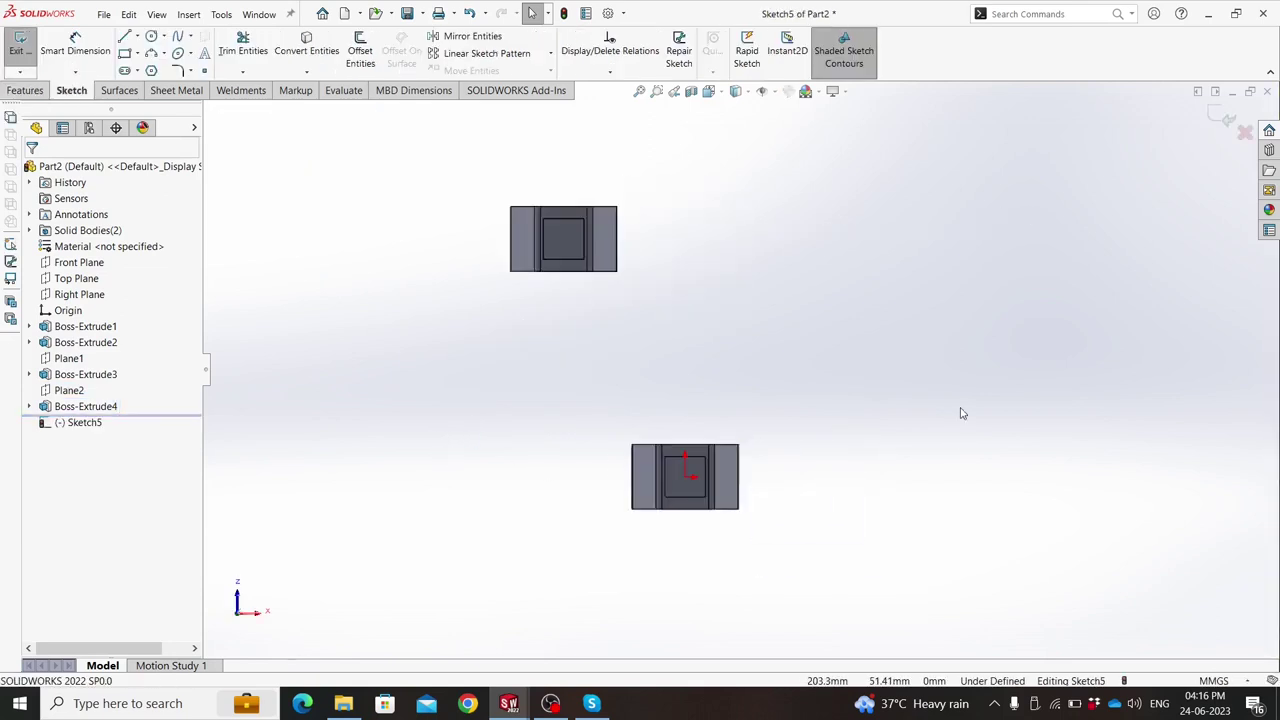
Draw a corner rectangle enclosing both posts and shift it into position.
{"action": "left_click", "coordinate": [124, 53]}
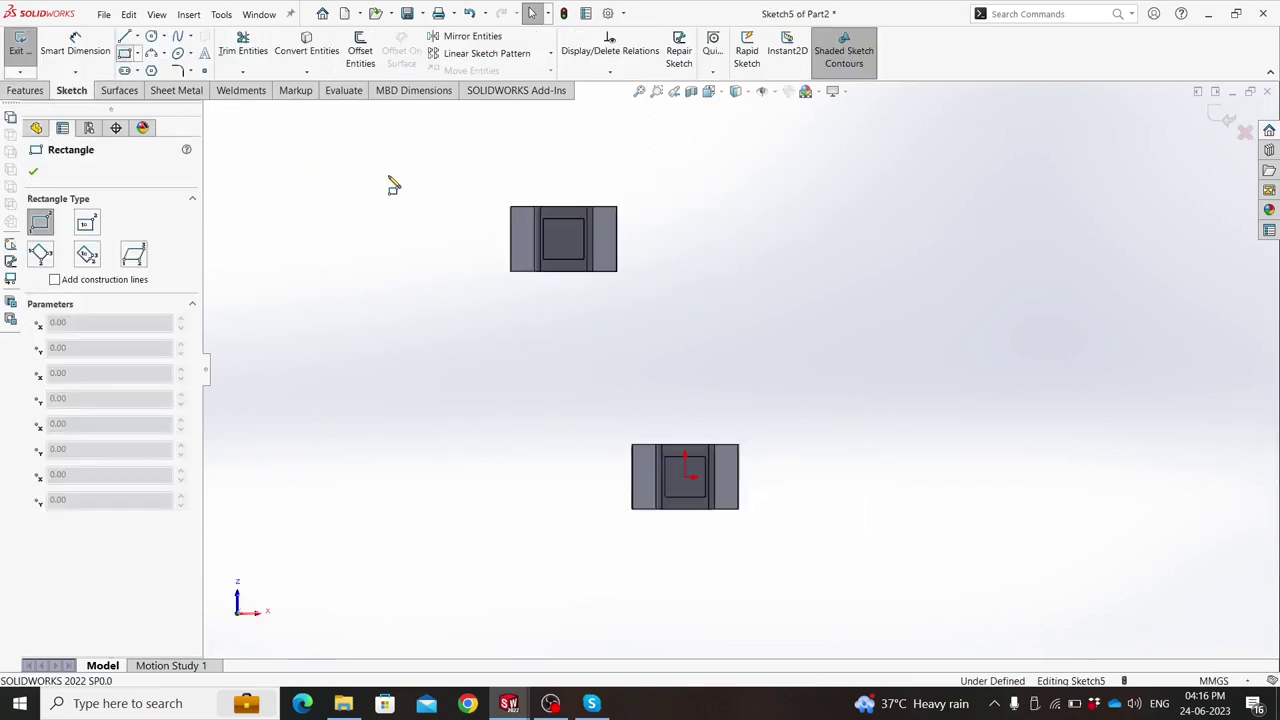
{"action": "left_click", "coordinate": [382, 164]}
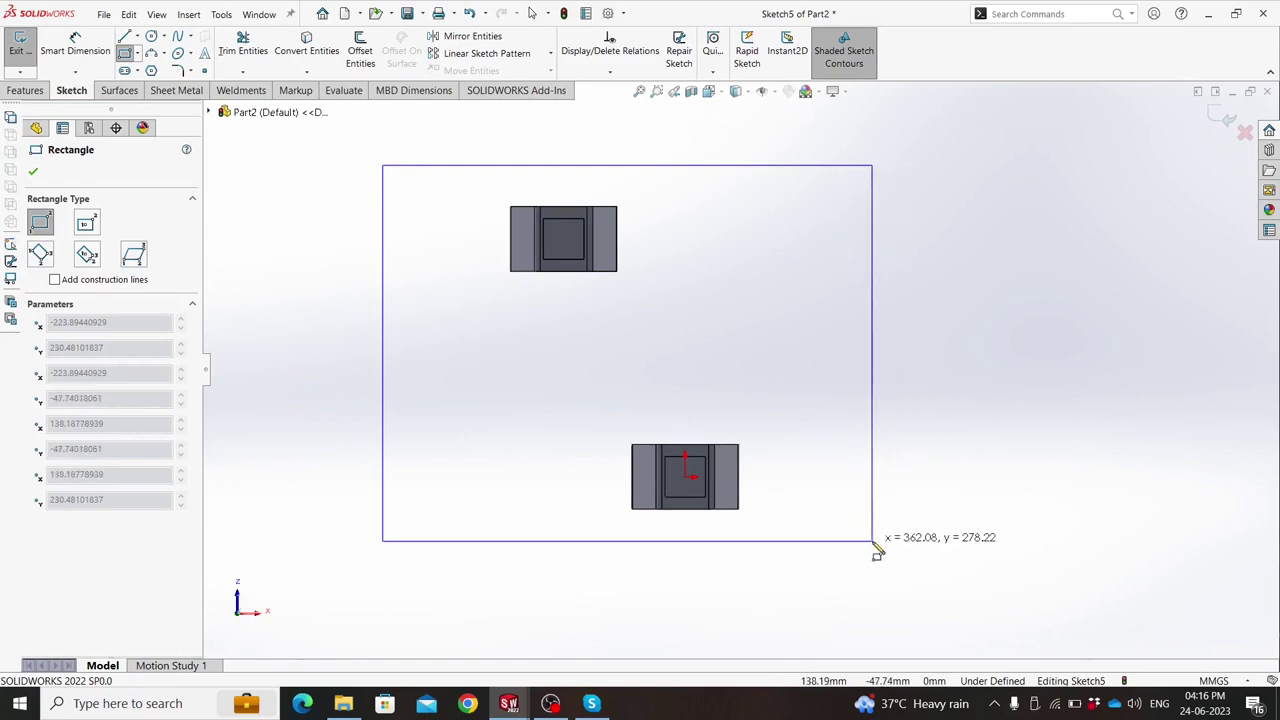
{"action": "left_click", "coordinate": [872, 541]}
{"action": "key", "text": "Escape"}
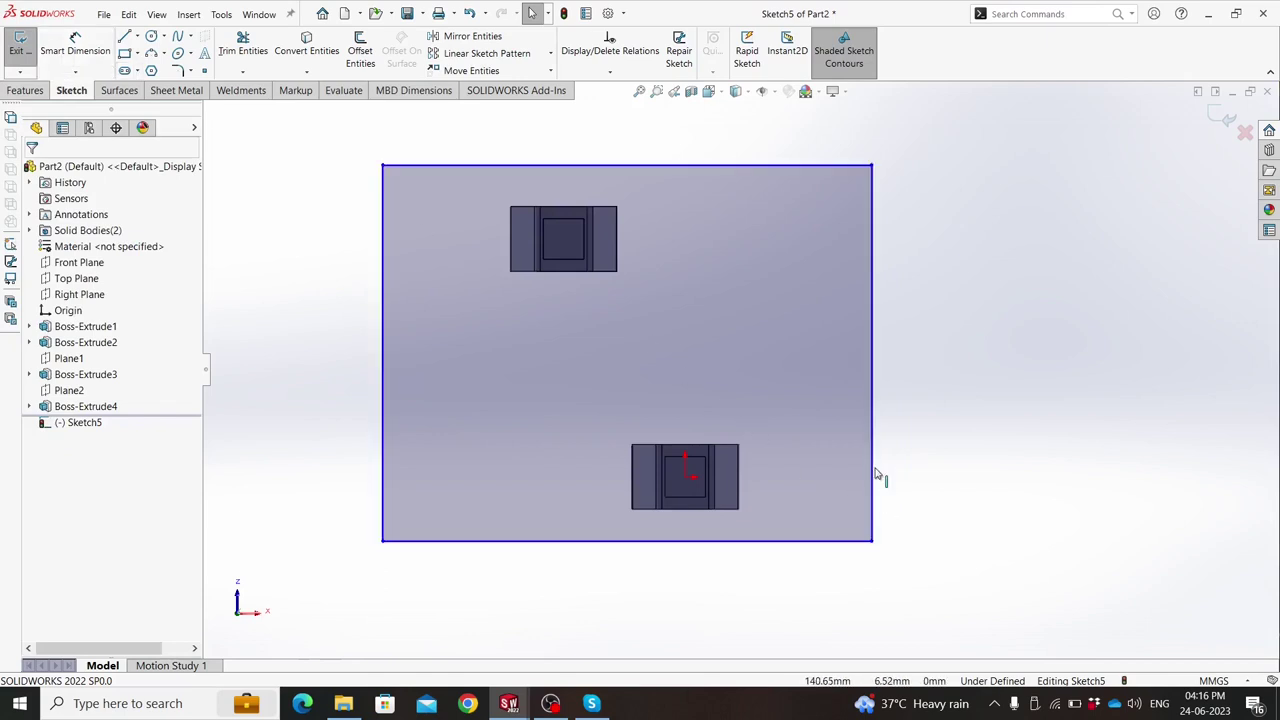
{"action": "left_click_drag", "start_coordinate": [872, 472], "coordinate": [840, 477]}
{"action": "key", "text": "ctrl+a"}
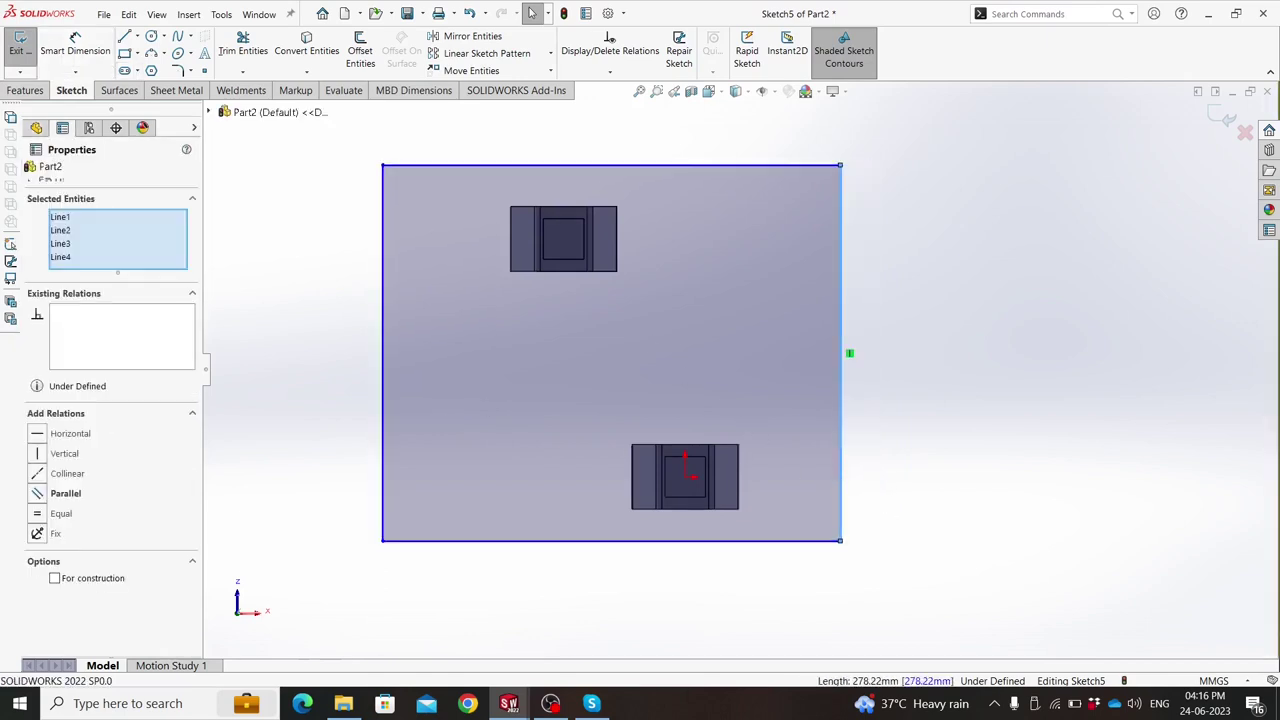
{"action": "left_click_drag", "start_coordinate": [408, 354], "coordinate": [410, 355]}
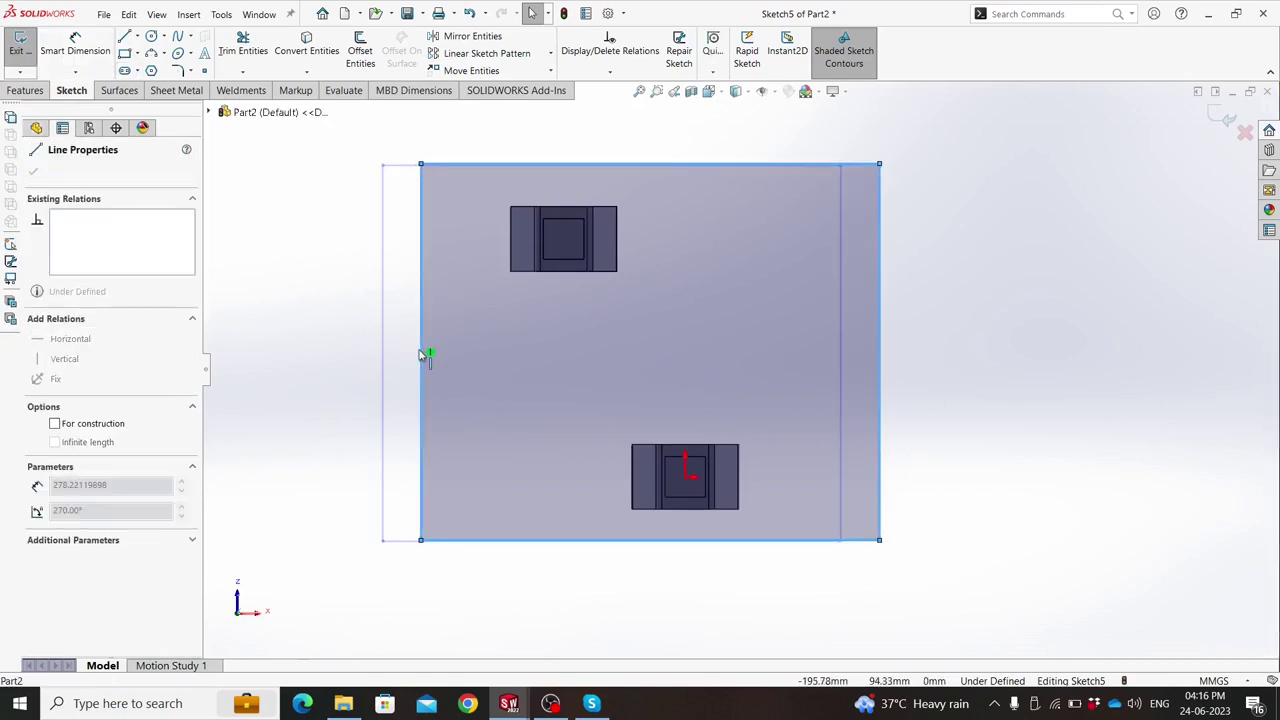
{"action": "left_click", "coordinate": [265, 278]}
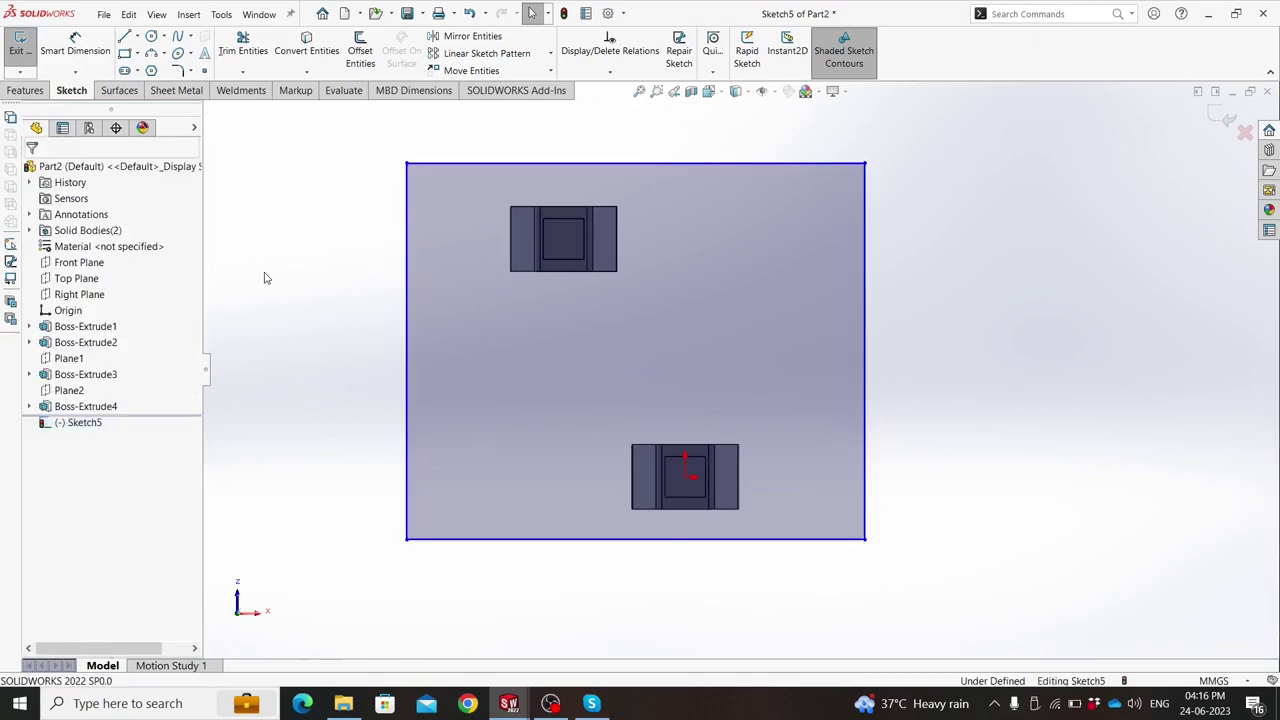
Dimension the rectangle 30 mm below and 60 mm right of the lower post.
{"action": "left_click", "coordinate": [74, 44]}
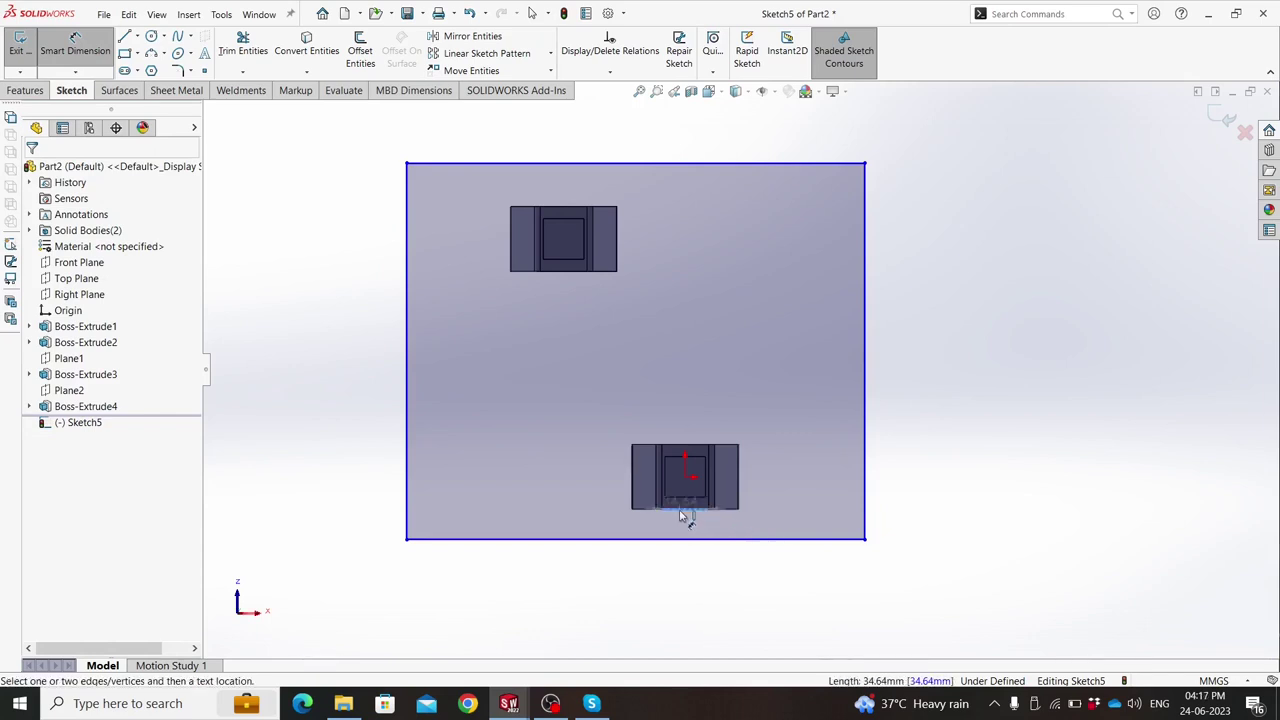
{"action": "left_click", "coordinate": [685, 541]}
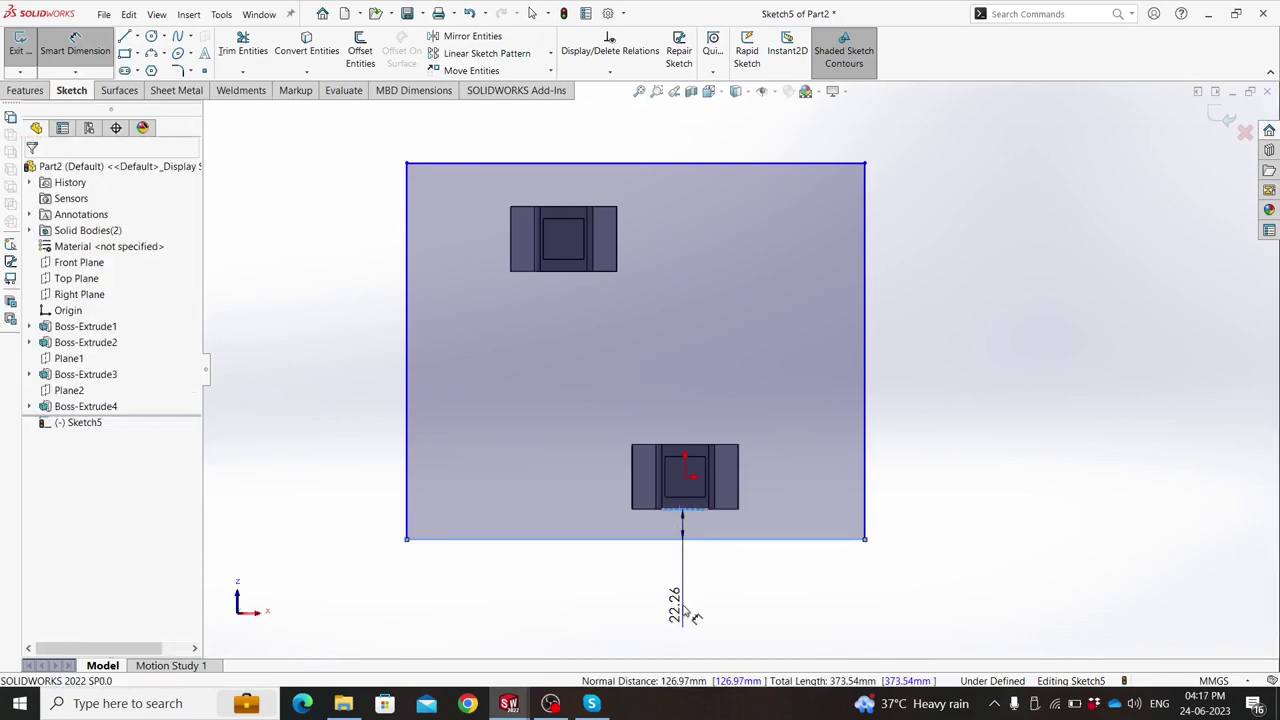
{"action": "left_click", "coordinate": [692, 614]}
{"action": "type", "text": "3"}
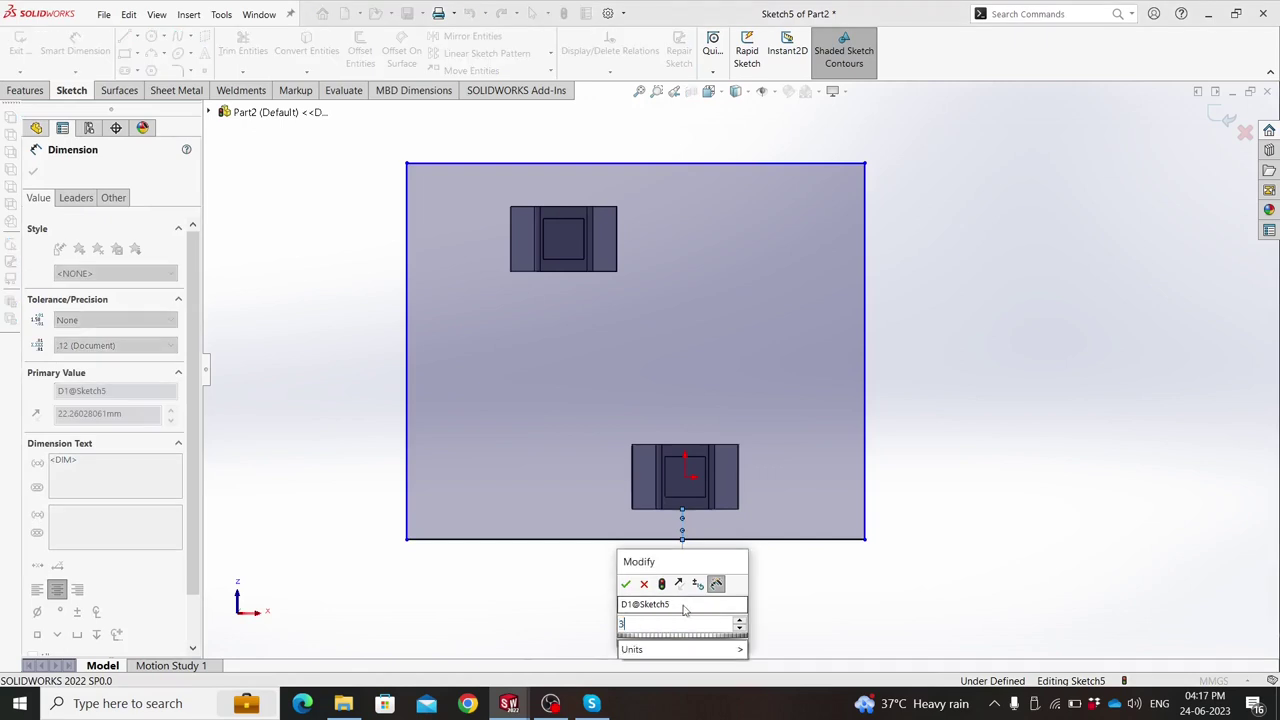
{"action": "type", "text": "0"}
{"action": "key", "text": "Return"}
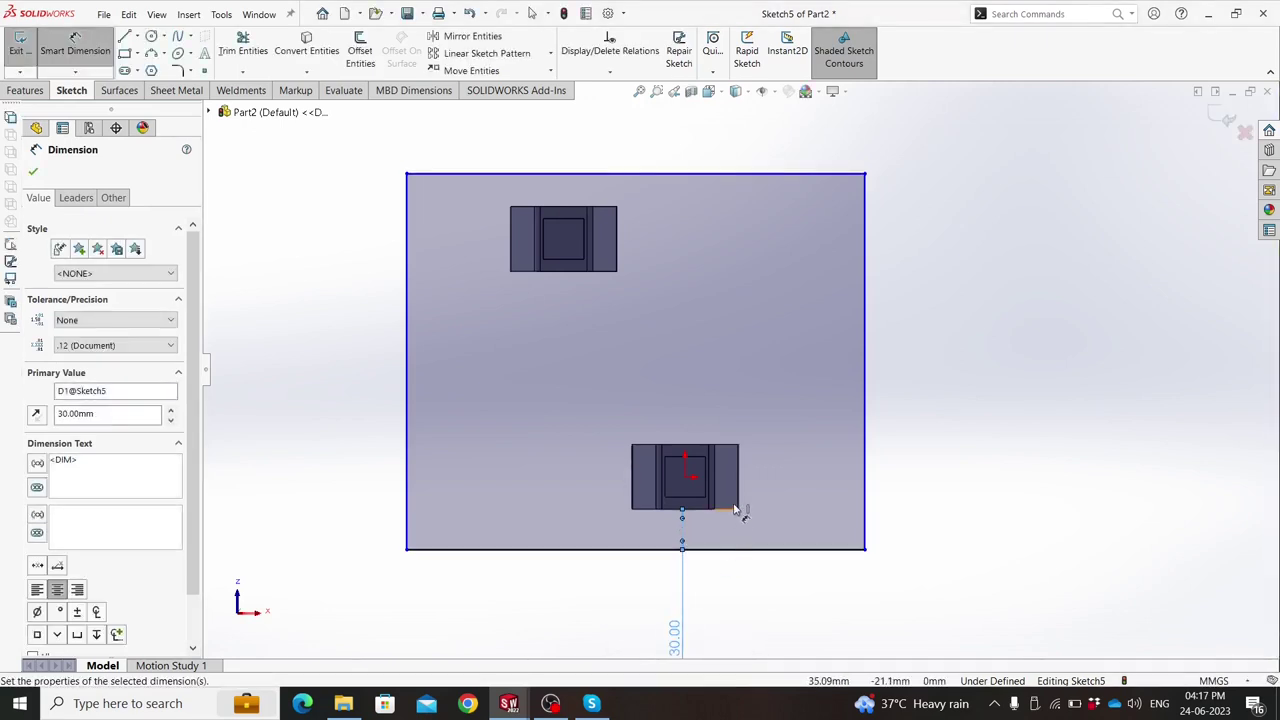
{"action": "left_click", "coordinate": [739, 488]}
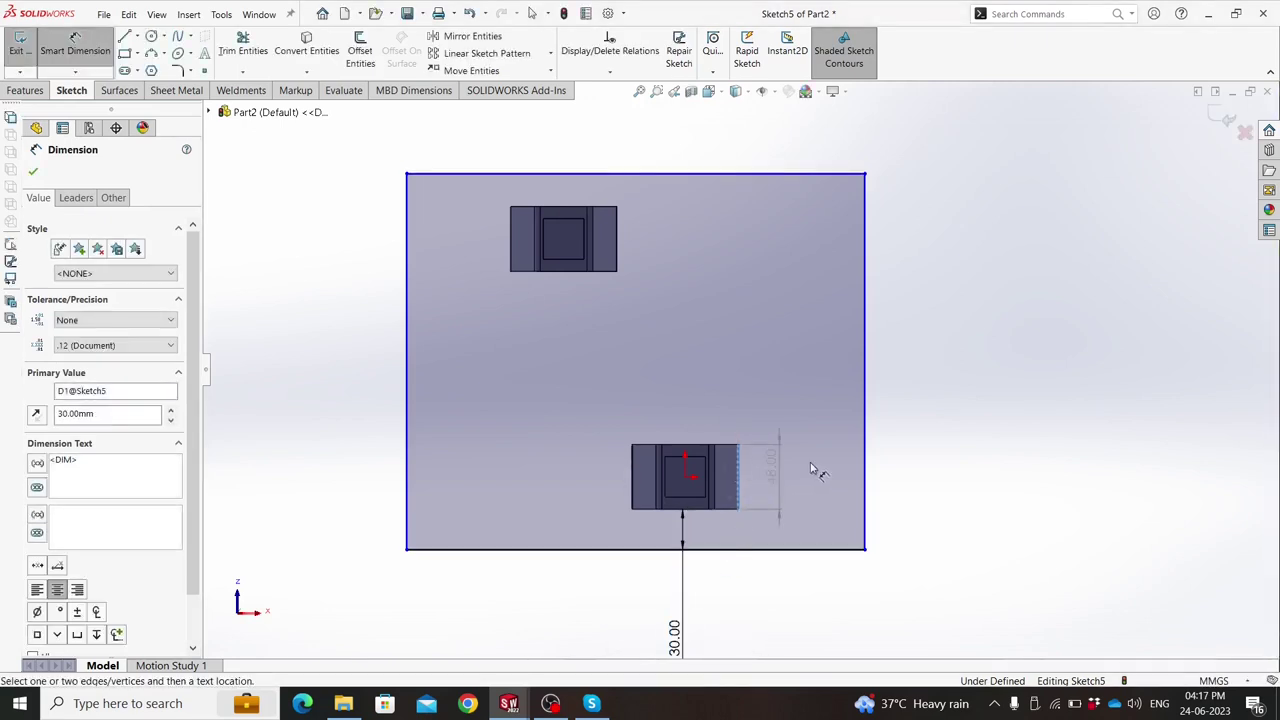
{"action": "left_click", "coordinate": [865, 455]}
{"action": "left_click", "coordinate": [930, 490]}
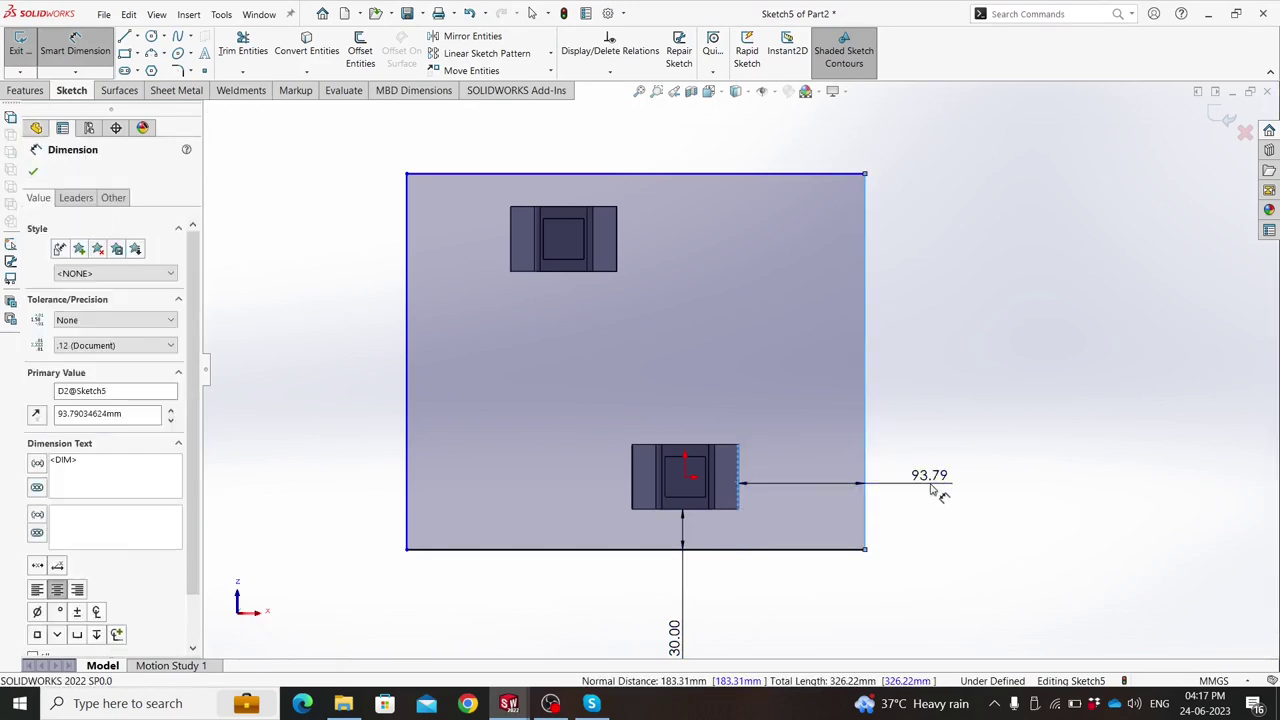
{"action": "type", "text": "60"}
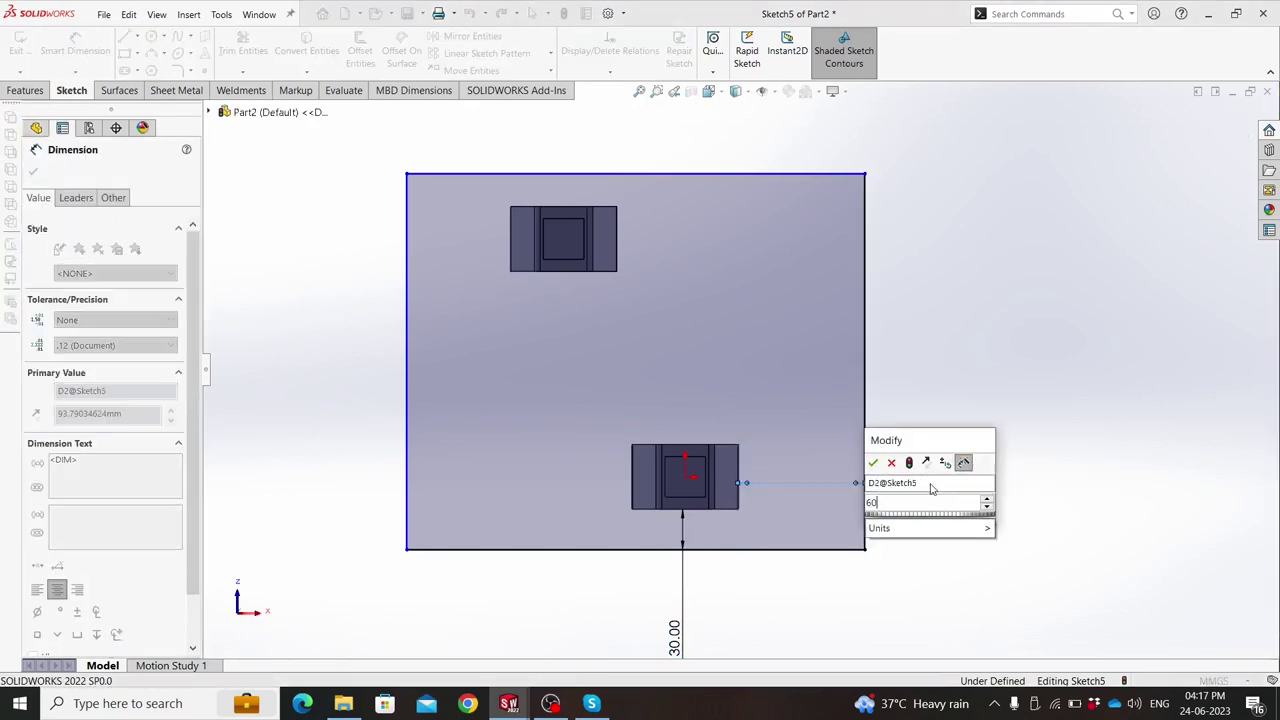
{"action": "key", "text": "Return"}
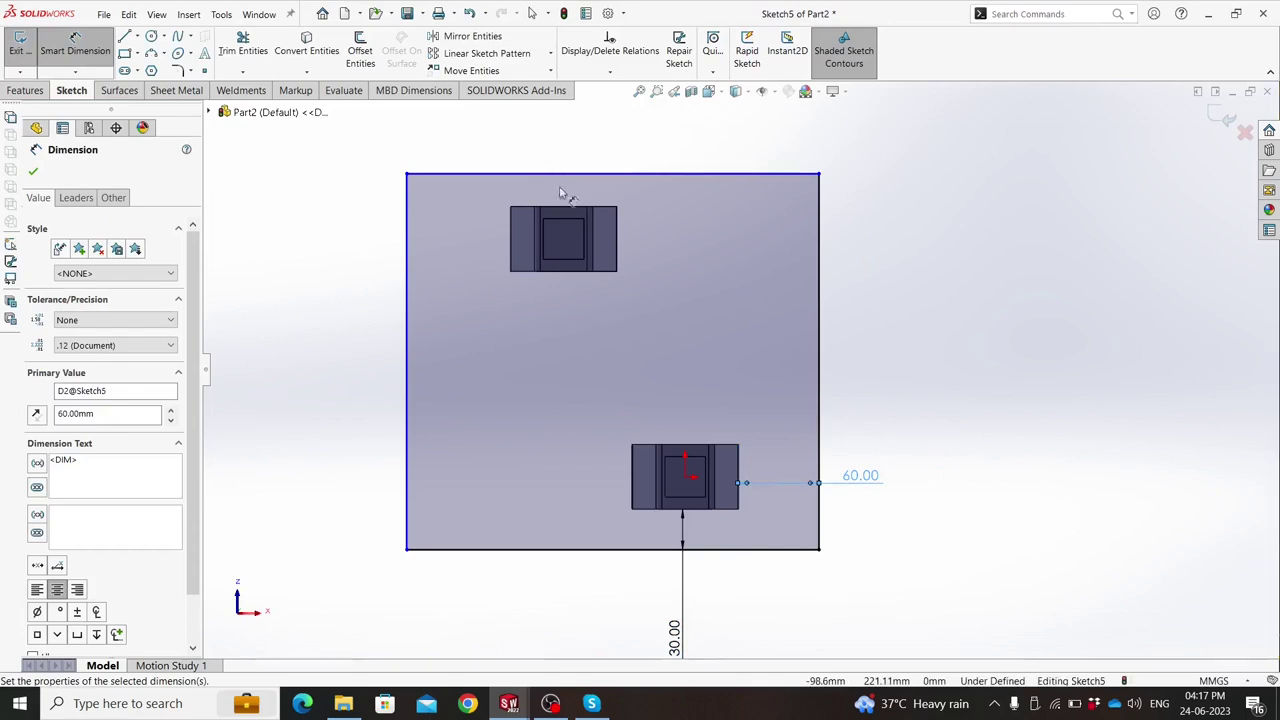
Dimension the rectangle 30 mm above and 60 mm left of the upper post.
{"action": "left_click", "coordinate": [562, 207]}
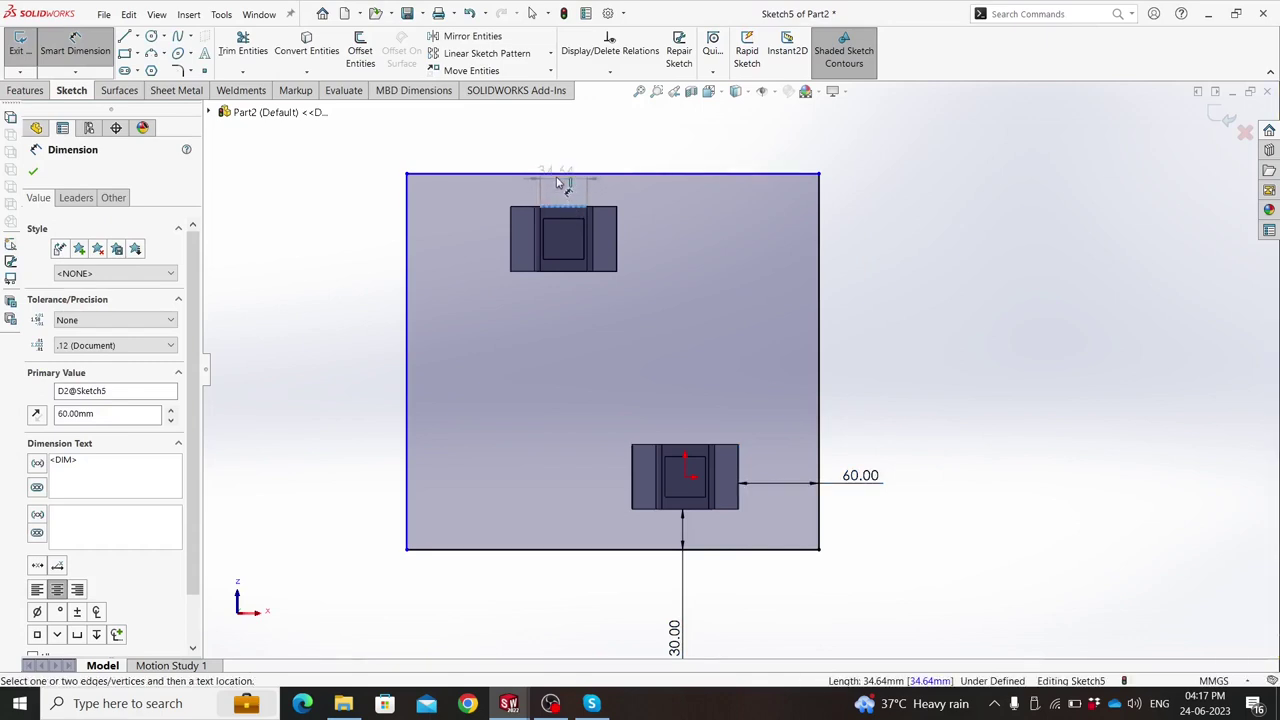
{"action": "left_click", "coordinate": [571, 174]}
{"action": "left_click", "coordinate": [577, 137]}
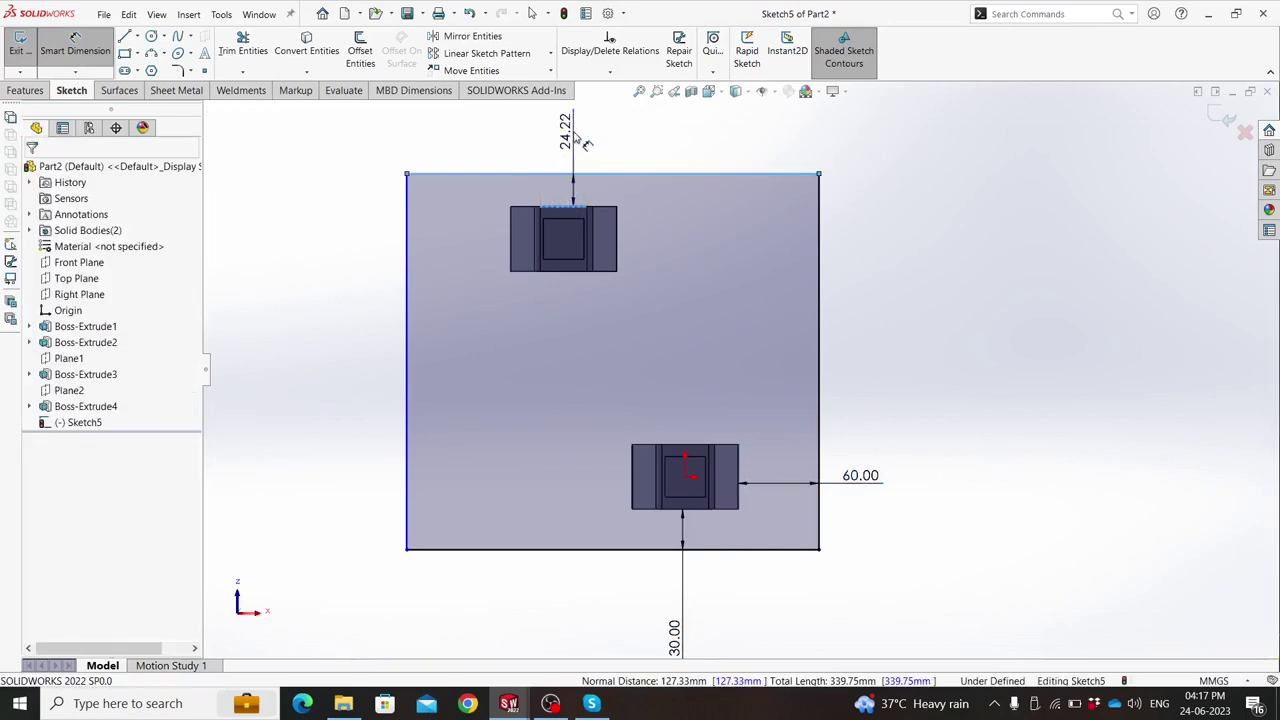
{"action": "type", "text": "30"}
{"action": "key", "text": "Return"}
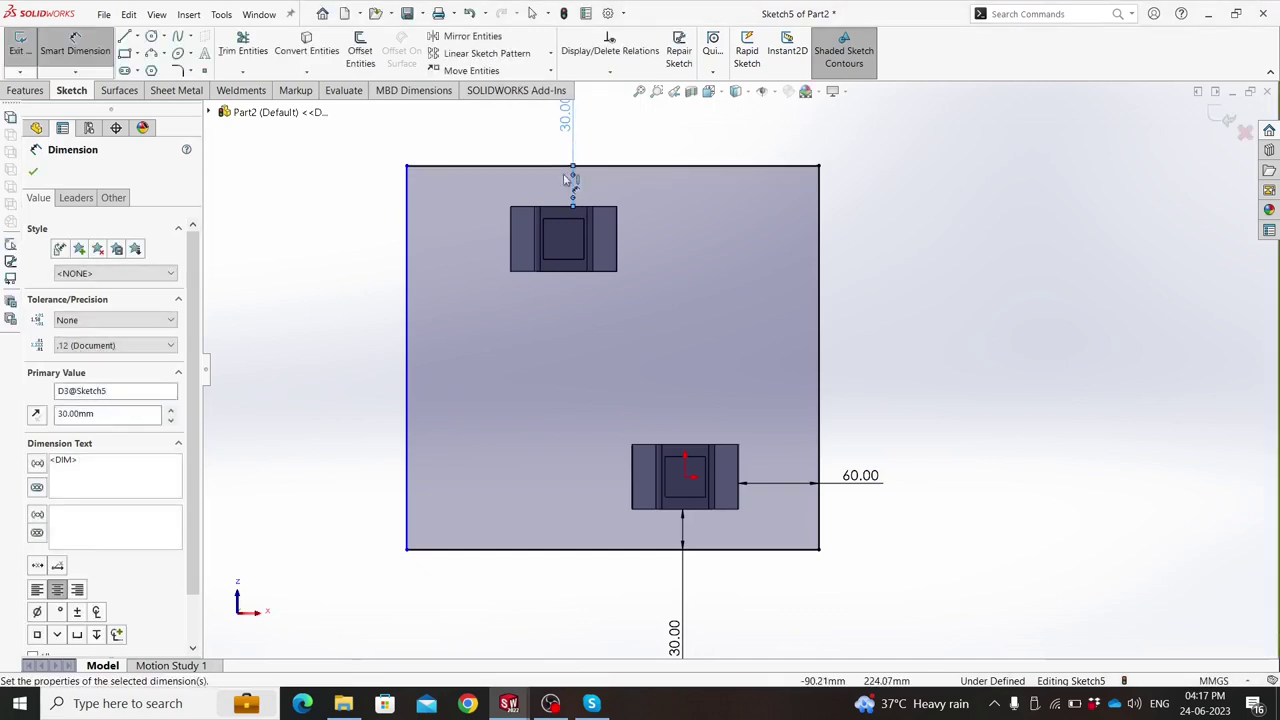
{"action": "left_click", "coordinate": [512, 232]}
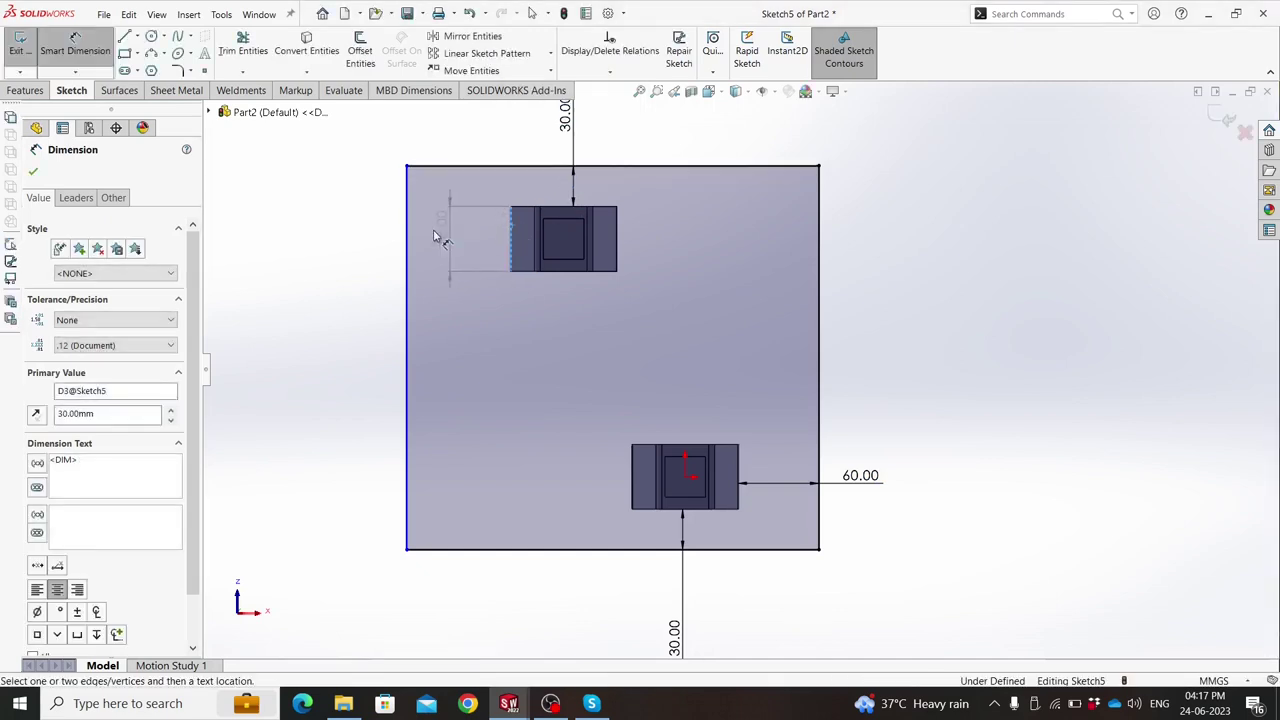
{"action": "left_click", "coordinate": [408, 245]}
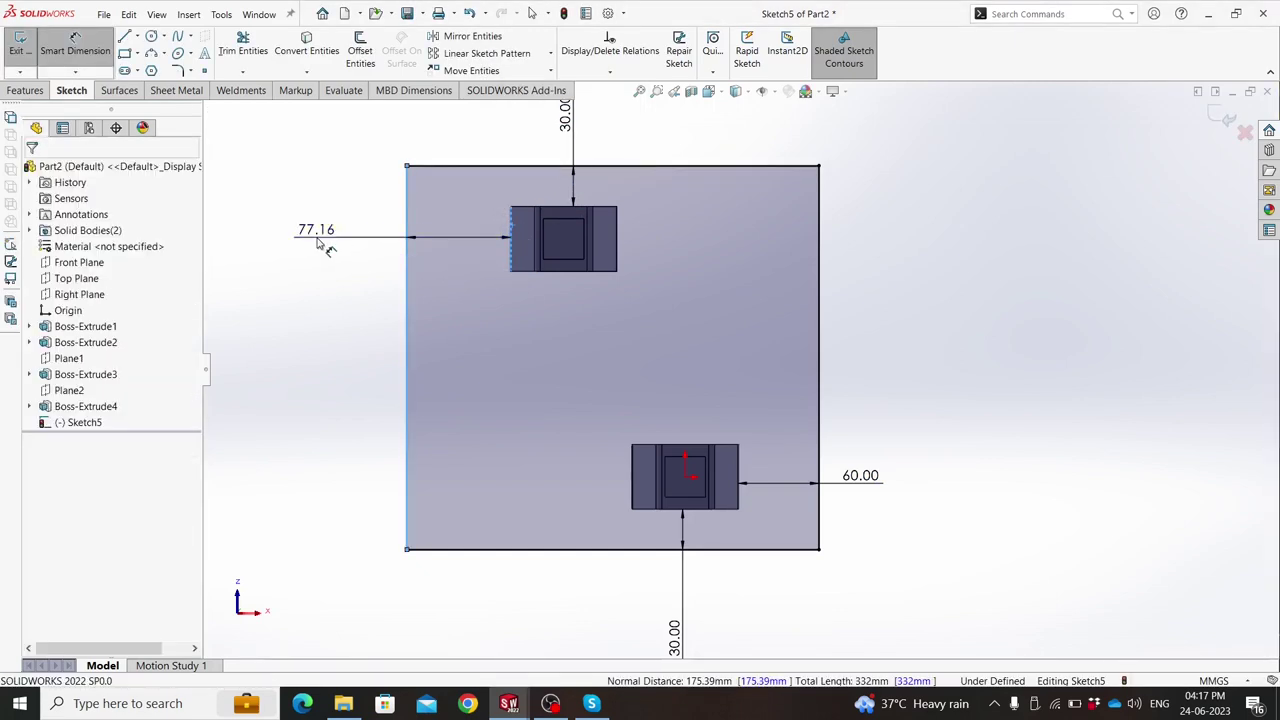
{"action": "left_click", "coordinate": [318, 242]}
{"action": "type", "text": "60"}
{"action": "key", "text": "Return"}
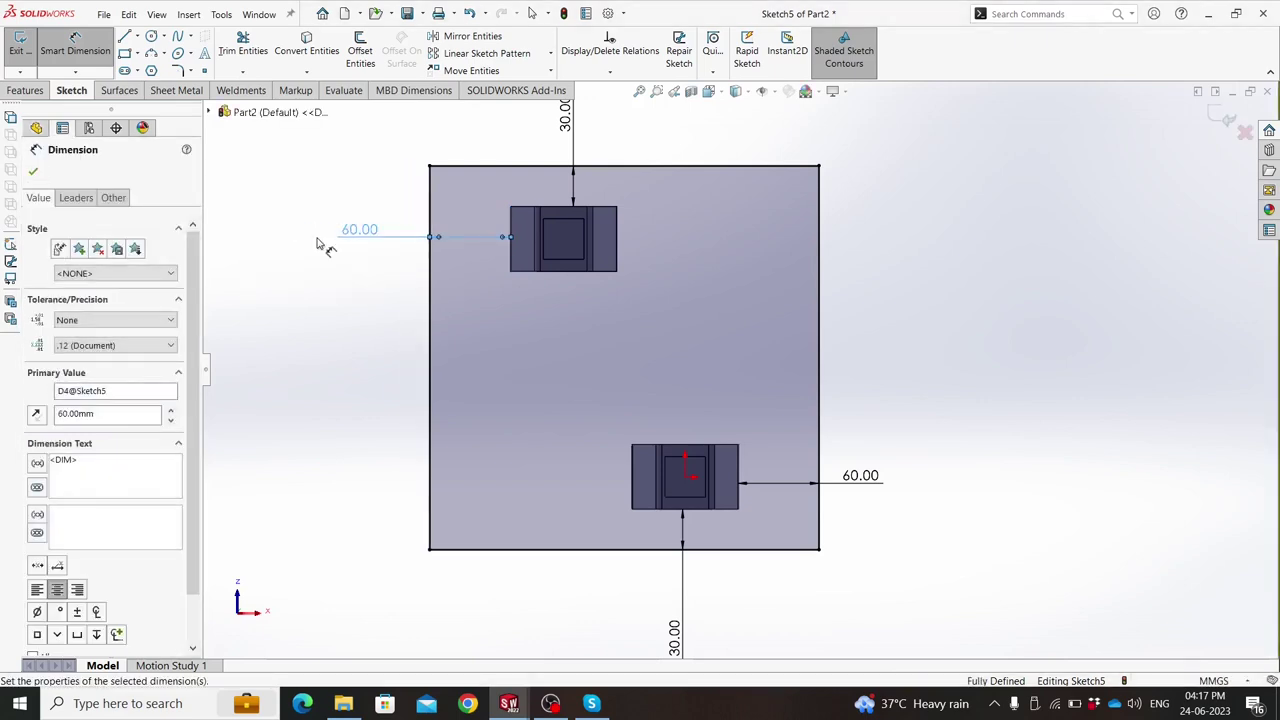
{"action": "key", "text": "Escape"}
{"action": "left_click", "coordinate": [181, 70]}
{"action": "type", "text": "10"}
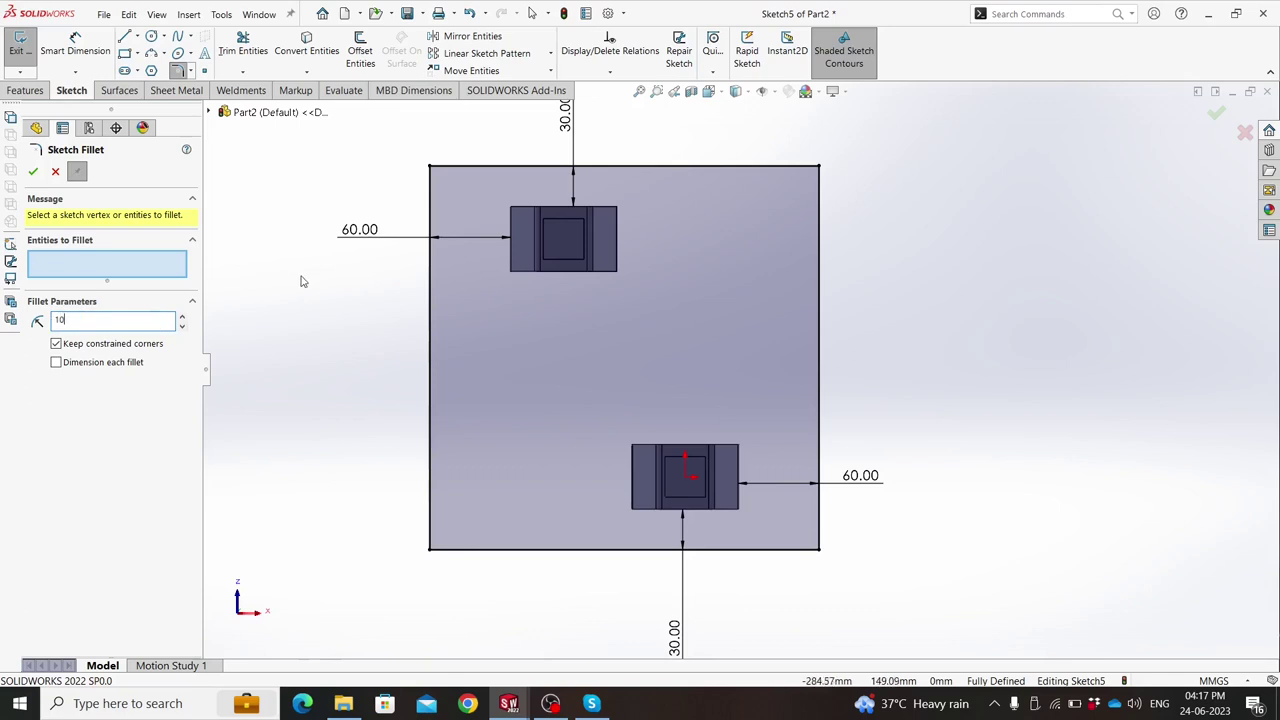
Fillet the top-left, bottom-left, bottom-right and top-right rectangle corners at 20 mm.
{"action": "left_click", "coordinate": [431, 168]}
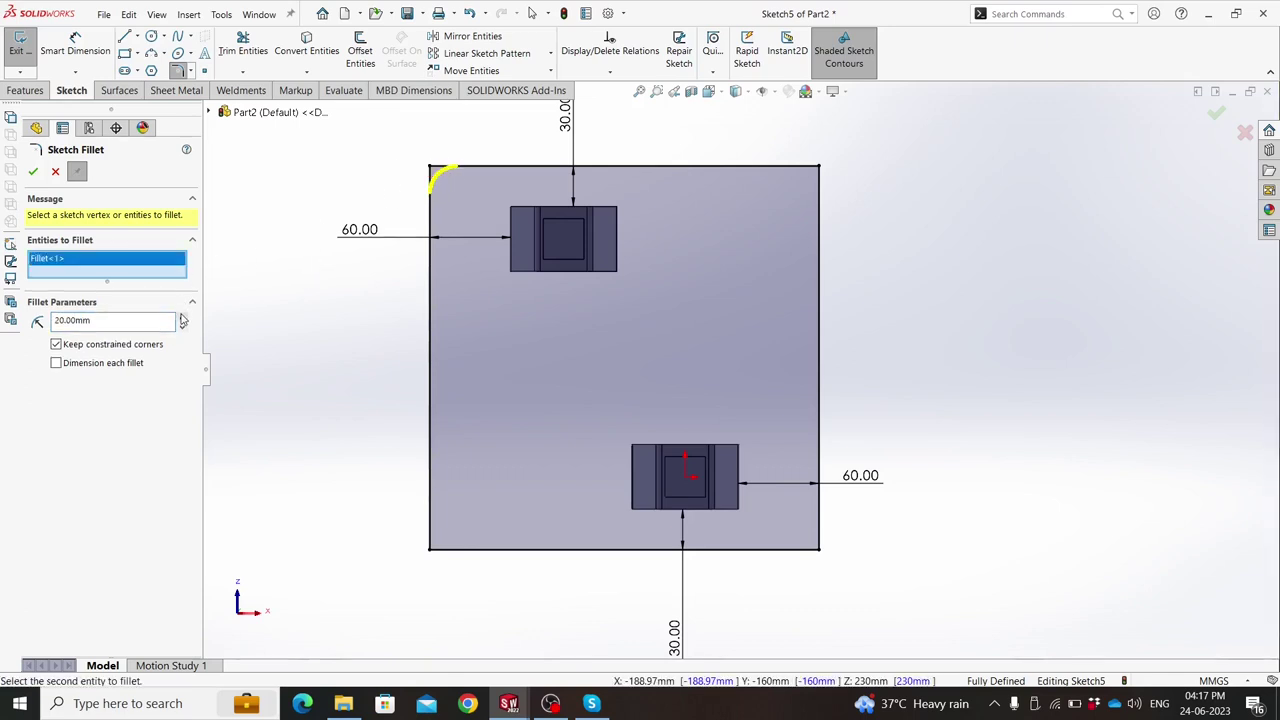
{"action": "left_click", "coordinate": [432, 553]}
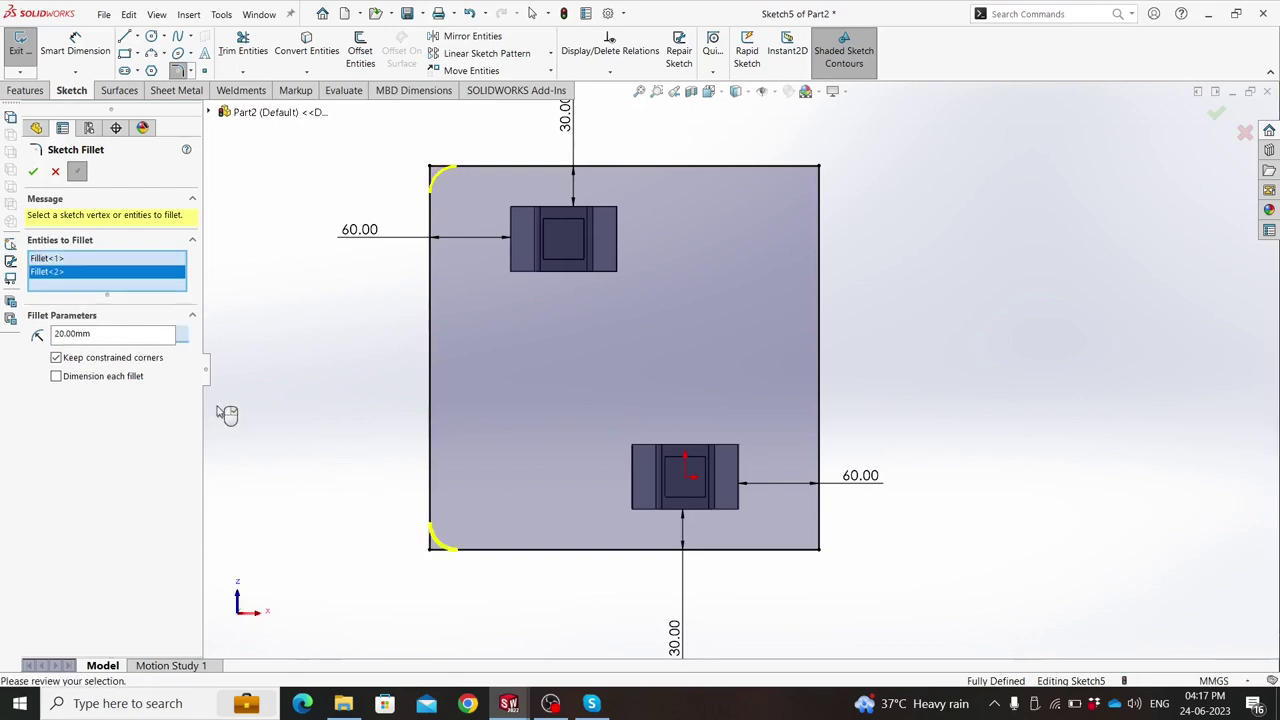
{"action": "left_click", "coordinate": [819, 549]}
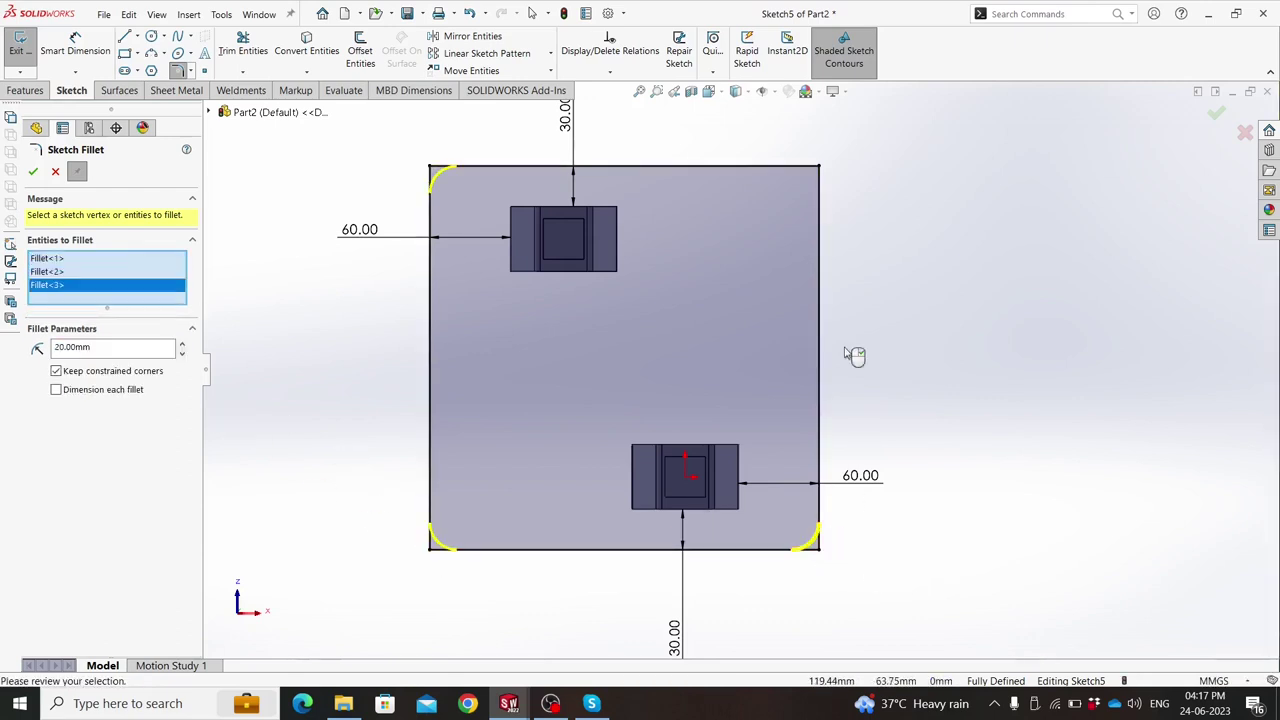
{"action": "left_click", "coordinate": [819, 169]}
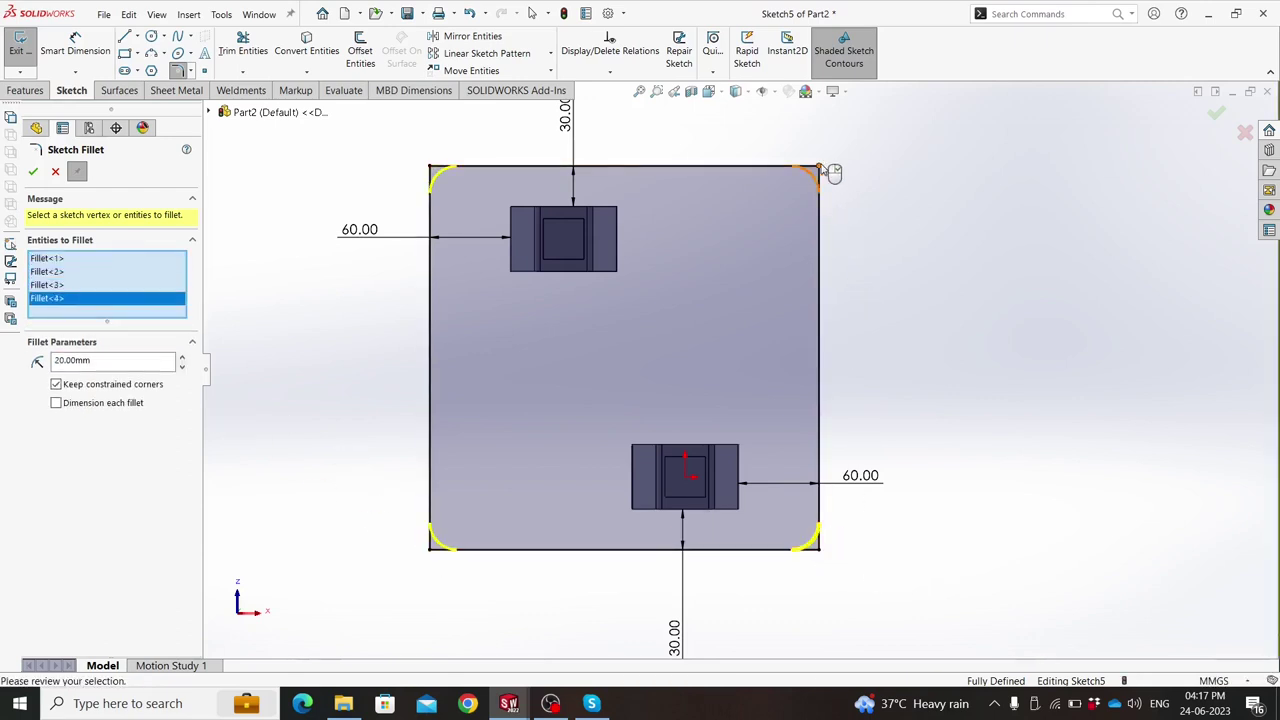
{"action": "left_click", "coordinate": [30, 173]}
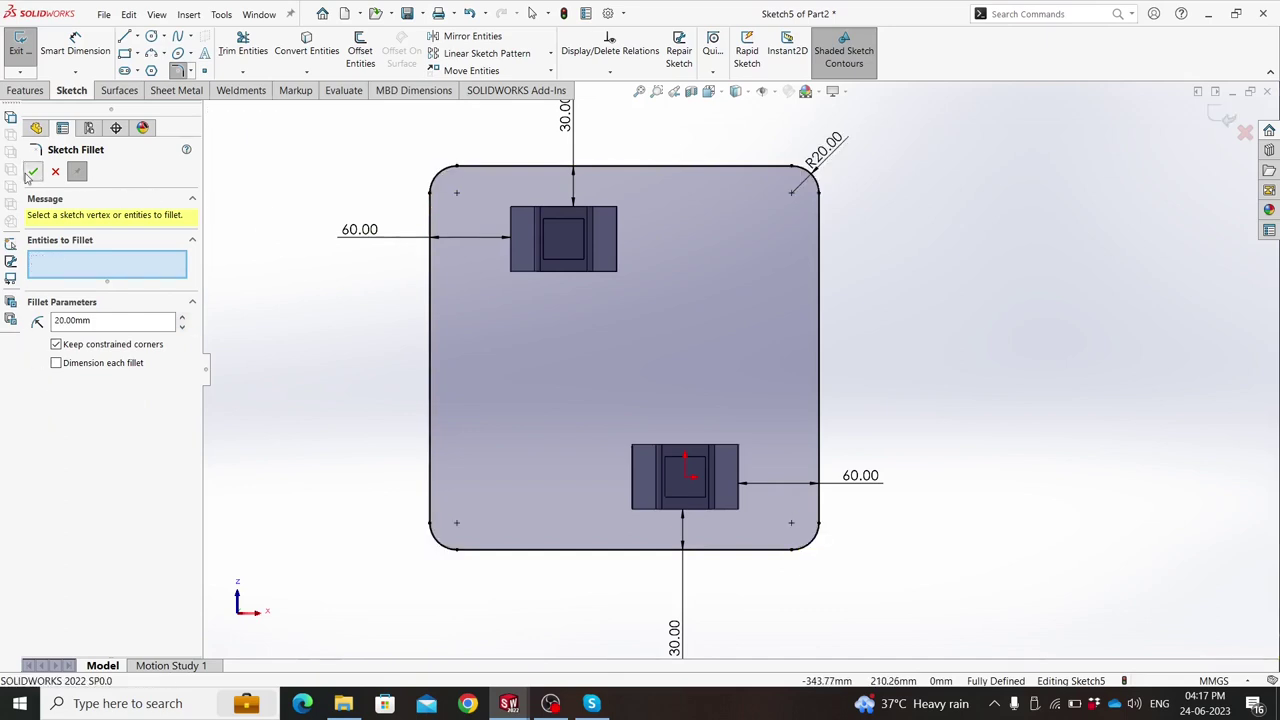
{"action": "left_click", "coordinate": [31, 172]}
Extrude the rounded plate sketch blind 30 mm, merged with the posts, as Boss-Extrude5.
{"action": "mouse_move", "coordinate": [327, 196]}
{"action": "middle_mouse_down"}
{"action": "mouse_move", "coordinate": [630, 180]}
{"action": "mouse_move", "coordinate": [593, 265]}
{"action": "middle_mouse_up"}
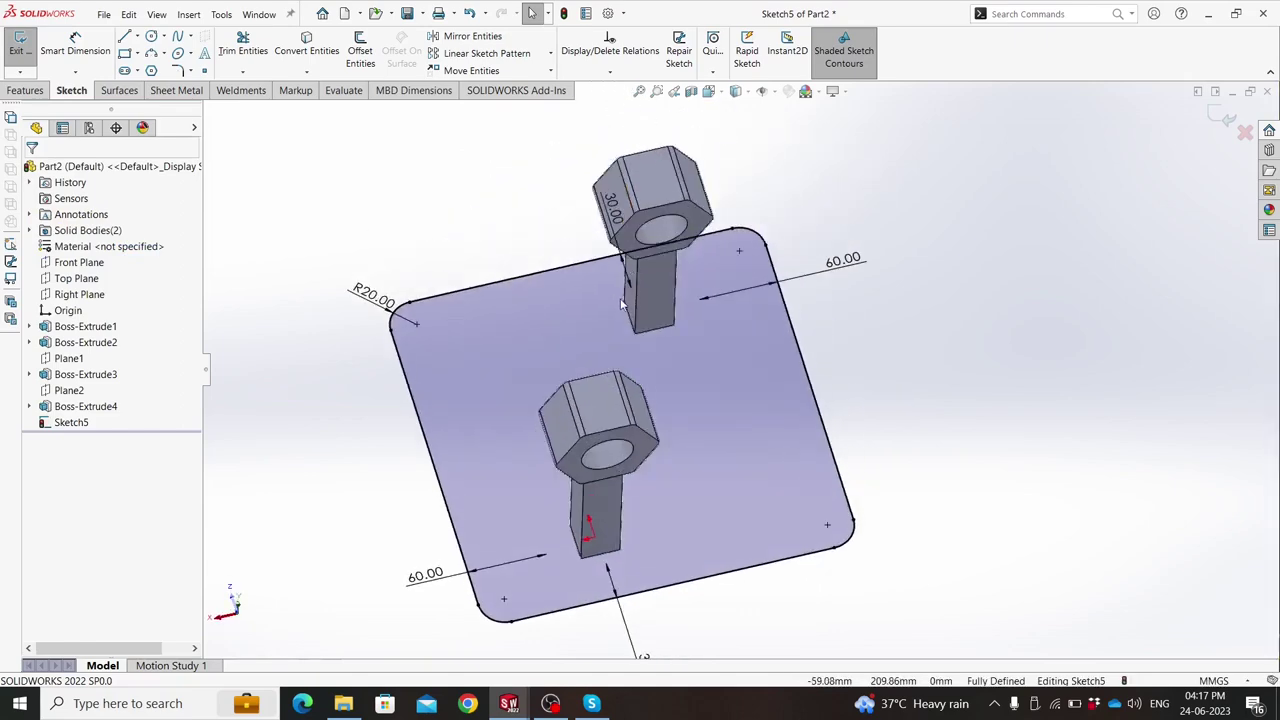
{"action": "left_click", "coordinate": [36, 91]}
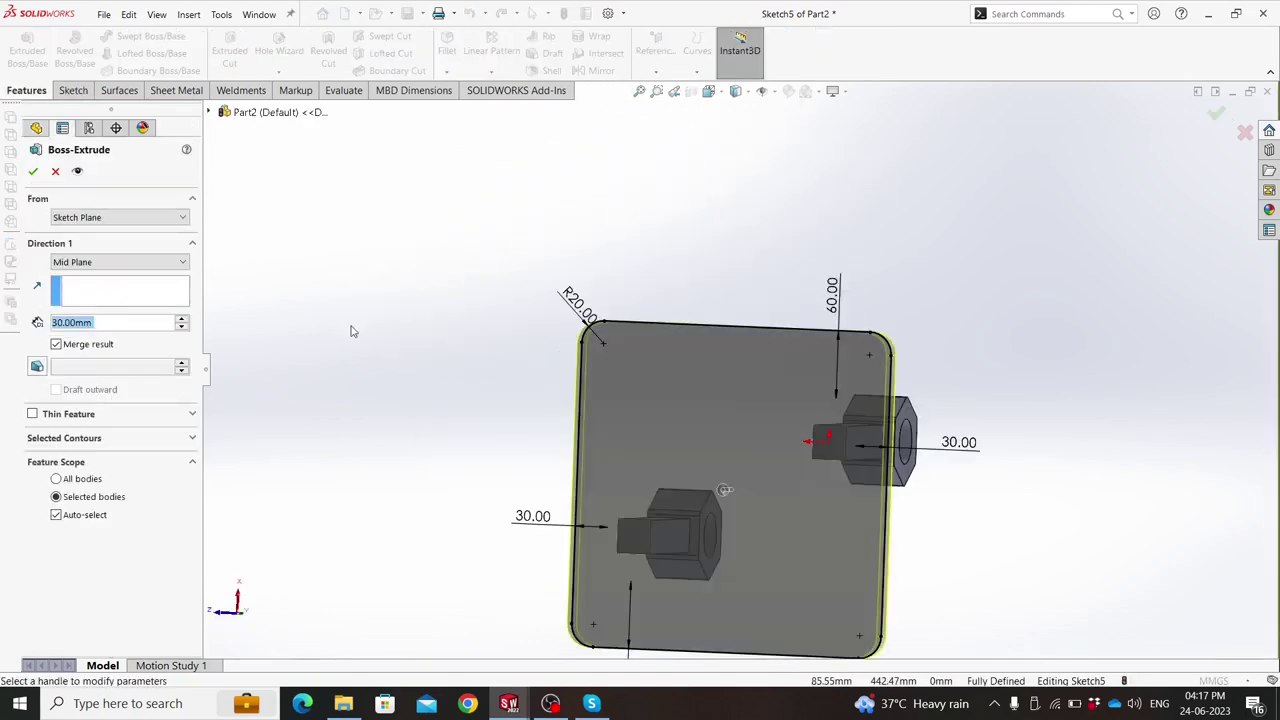
{"action": "mouse_move", "coordinate": [244, 460]}
{"action": "middle_mouse_down"}
{"action": "mouse_move", "coordinate": [329, 360]}
{"action": "mouse_move", "coordinate": [300, 234]}
{"action": "mouse_move", "coordinate": [375, 420]}
{"action": "middle_mouse_up"}
{"action": "left_click", "coordinate": [107, 263]}
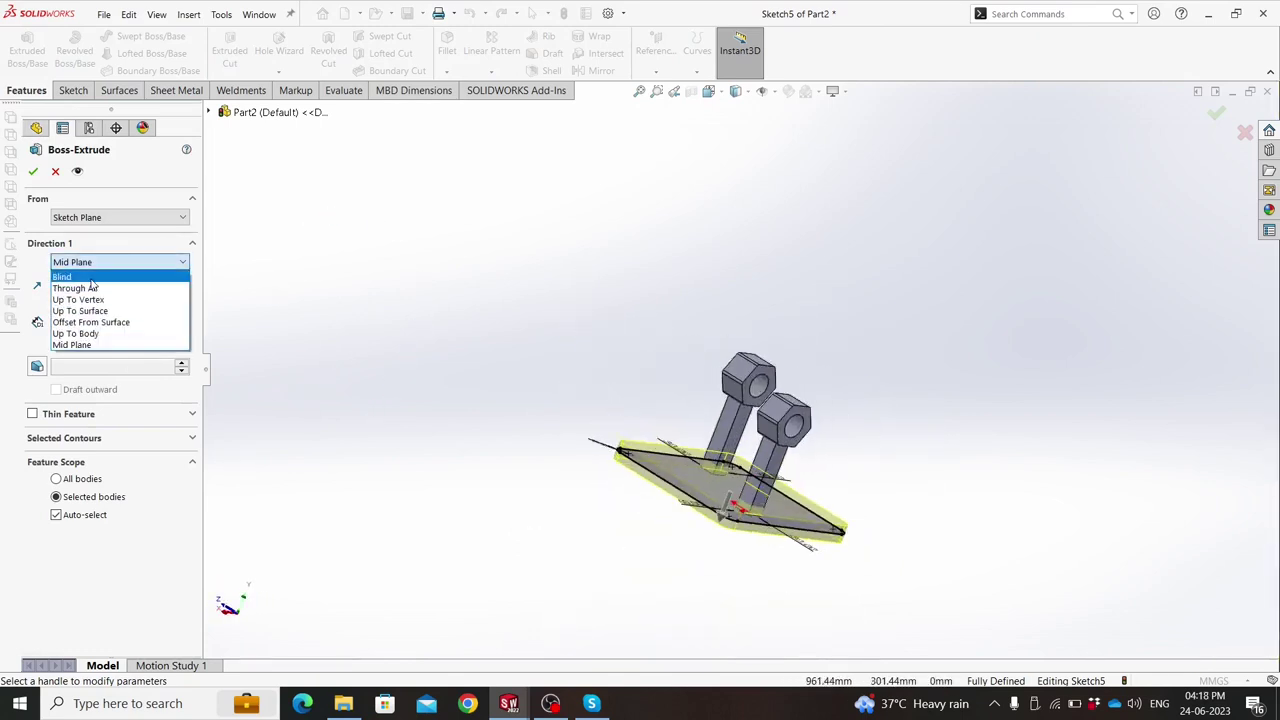
{"action": "left_click", "coordinate": [107, 274]}
{"action": "mouse_move", "coordinate": [313, 430]}
{"action": "middle_mouse_down"}
{"action": "mouse_move", "coordinate": [260, 294]}
{"action": "mouse_move", "coordinate": [345, 367]}
{"action": "mouse_move", "coordinate": [343, 417]}
{"action": "middle_mouse_up"}
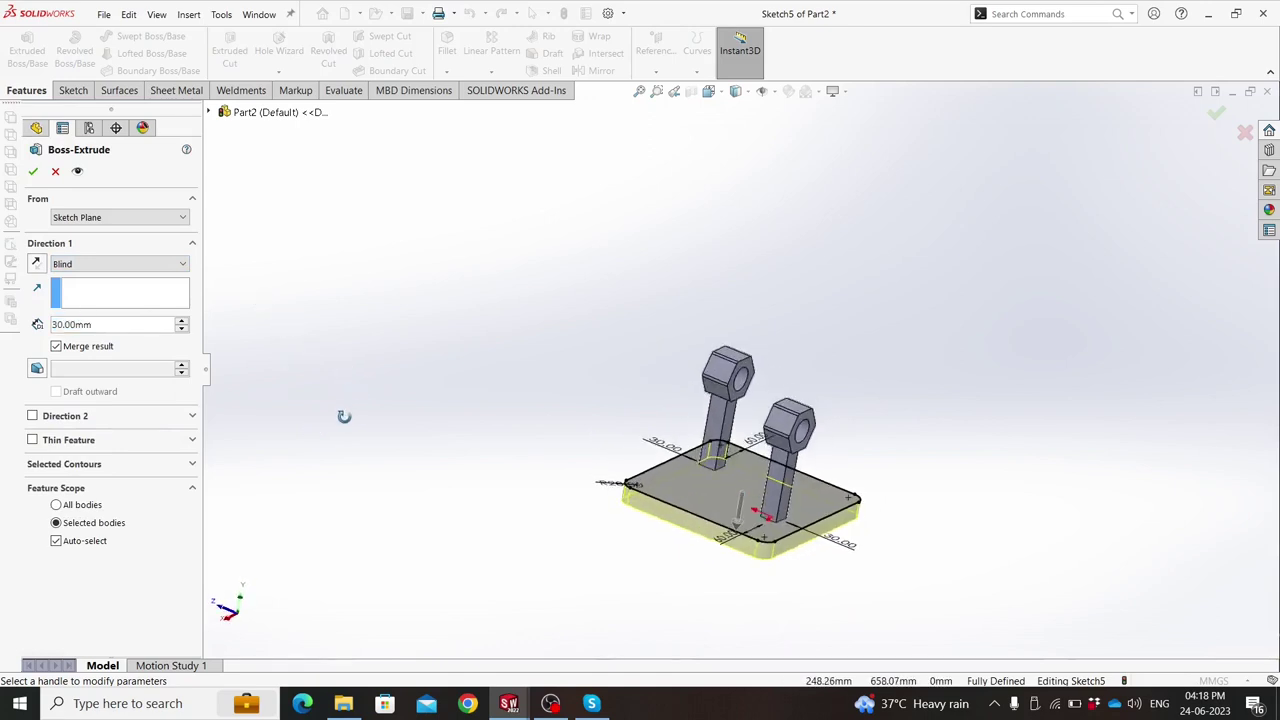
{"action": "left_click", "coordinate": [36, 173]}
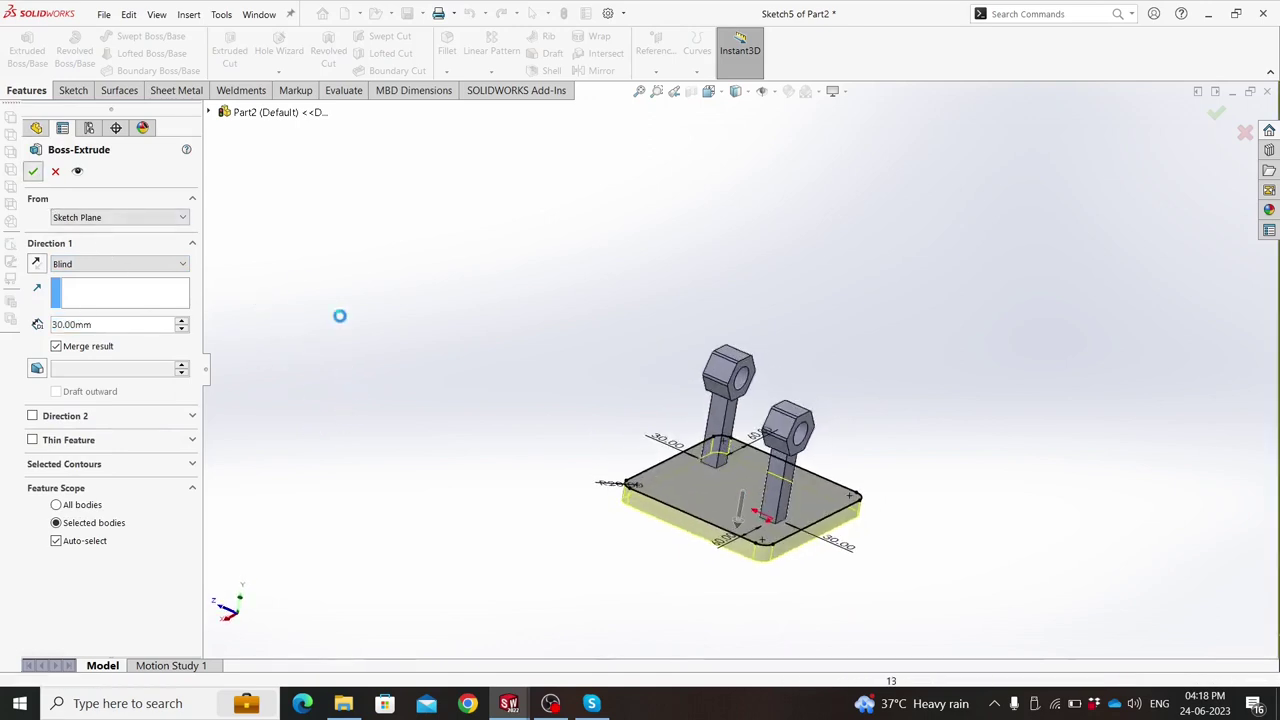
{"action": "mouse_move", "coordinate": [1059, 553]}
{"action": "middle_mouse_down"}
{"action": "mouse_move", "coordinate": [840, 431]}
{"action": "mouse_move", "coordinate": [914, 446]}
{"action": "mouse_move", "coordinate": [854, 323]}
{"action": "mouse_move", "coordinate": [785, 389]}
{"action": "mouse_move", "coordinate": [769, 440]}
{"action": "mouse_move", "coordinate": [812, 466]}
{"action": "mouse_move", "coordinate": [465, 597]}
{"action": "middle_mouse_up"}
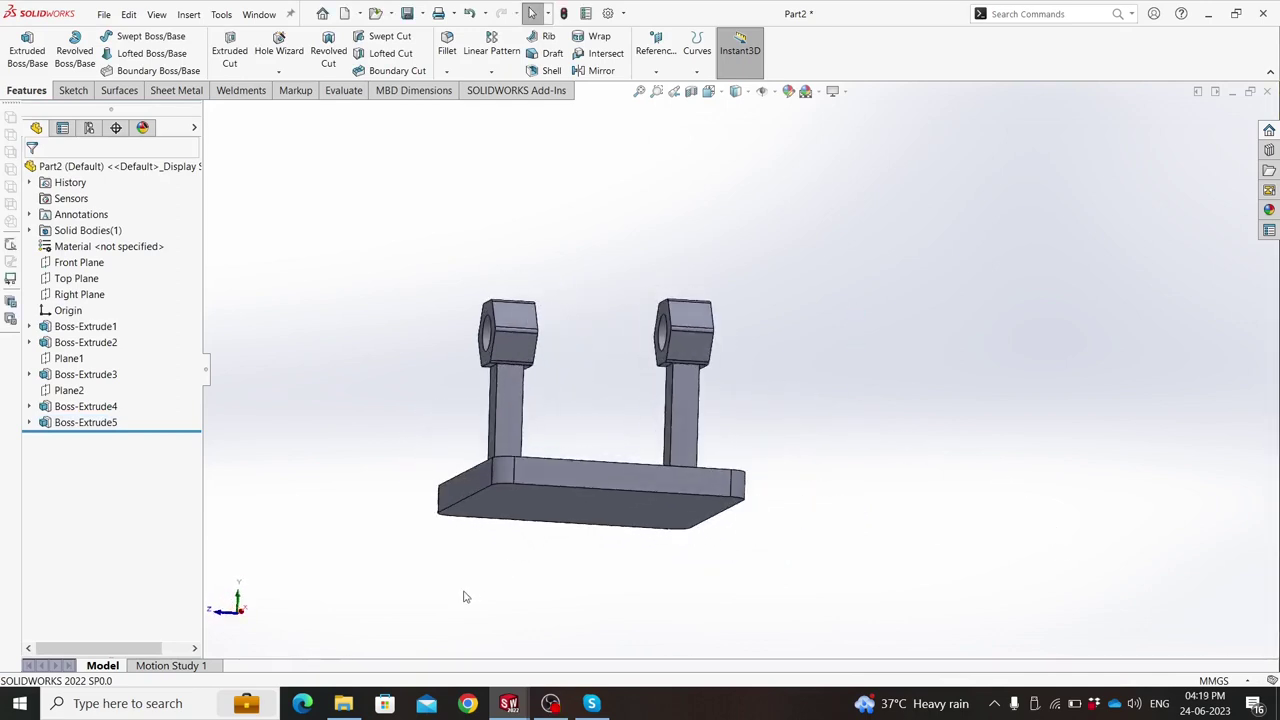
Edit Boss-Extrude5 and change the base plate depth from 30 mm to 20 mm.
{"action": "left_click", "coordinate": [85, 422]}
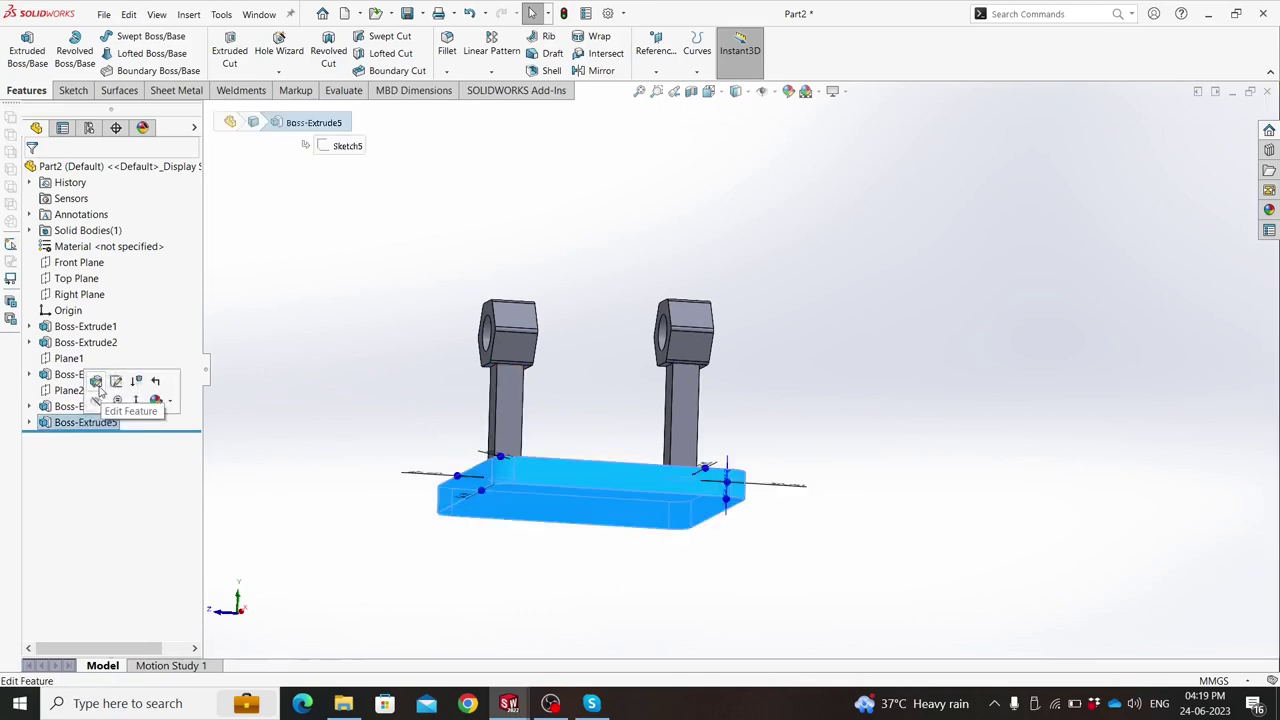
{"action": "left_click", "coordinate": [102, 388]}
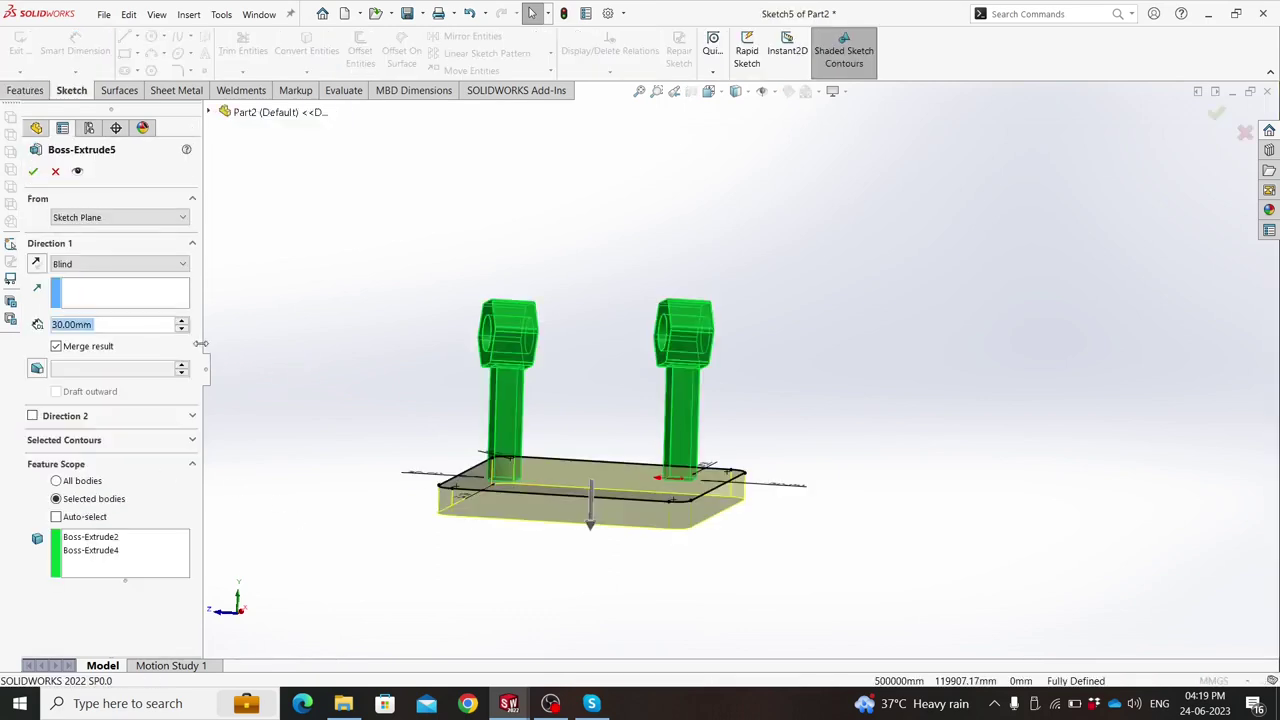
{"action": "left_click", "coordinate": [181, 331]}
{"action": "left_click", "coordinate": [181, 331]}
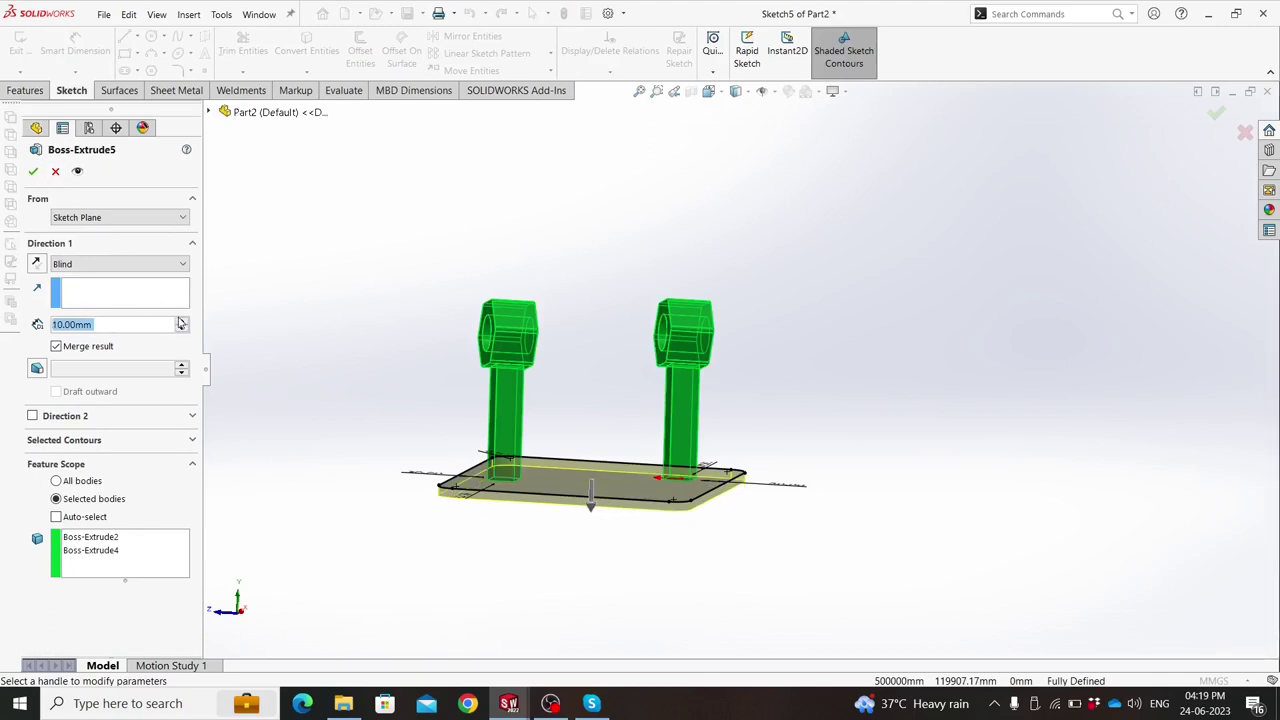
{"action": "left_click", "coordinate": [181, 320]}
{"action": "left_click", "coordinate": [31, 172]}
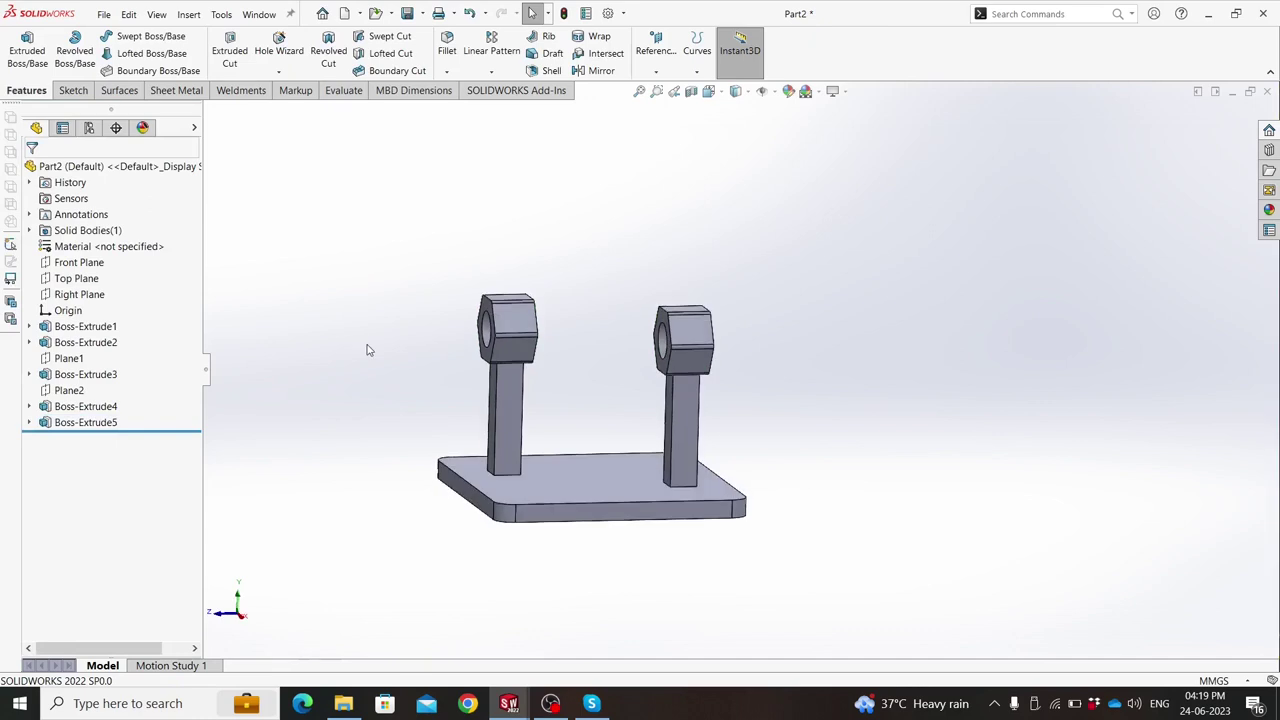
Start a fillet with a 5 mm radius and pick the first post base edge.
{"action": "mouse_move", "coordinate": [388, 363]}
{"action": "middle_mouse_down"}
{"action": "mouse_move", "coordinate": [423, 351]}
{"action": "mouse_move", "coordinate": [440, 291]}
{"action": "mouse_move", "coordinate": [445, 155]}
{"action": "middle_mouse_up"}
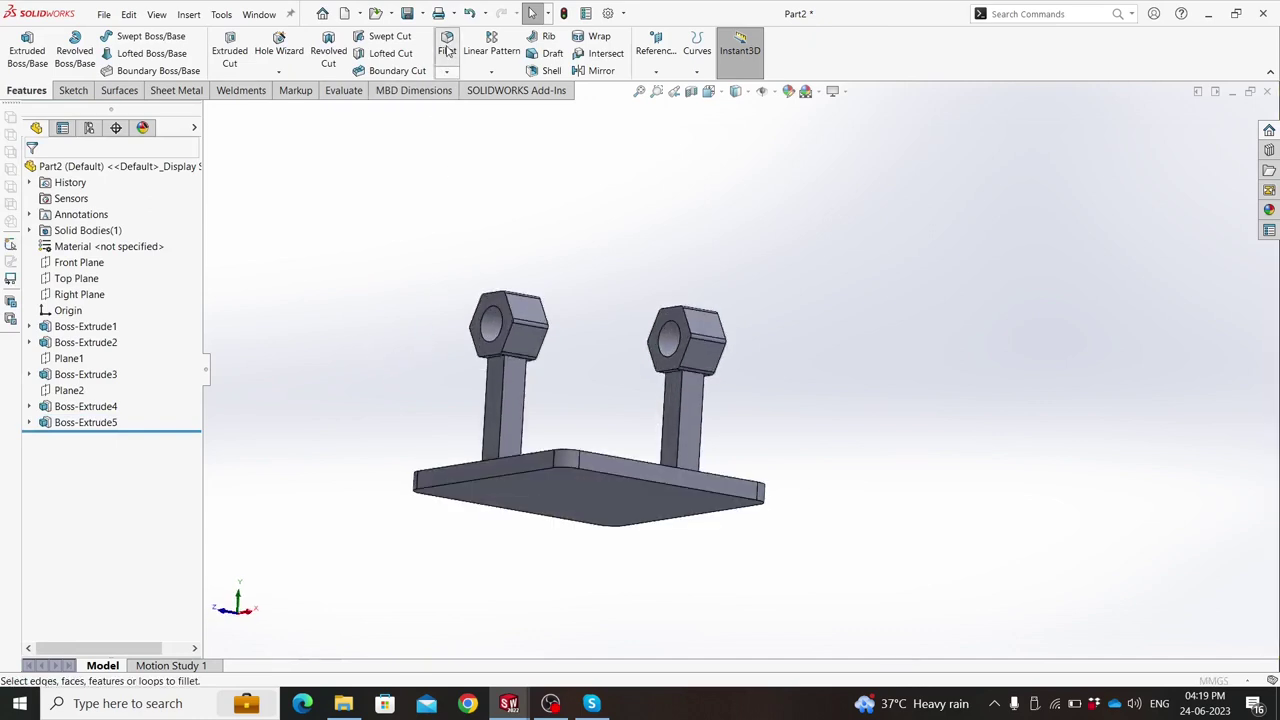
{"action": "left_click", "coordinate": [447, 50]}
{"action": "middle_click_drag", "start_coordinate": [365, 330], "coordinate": [365, 422]}
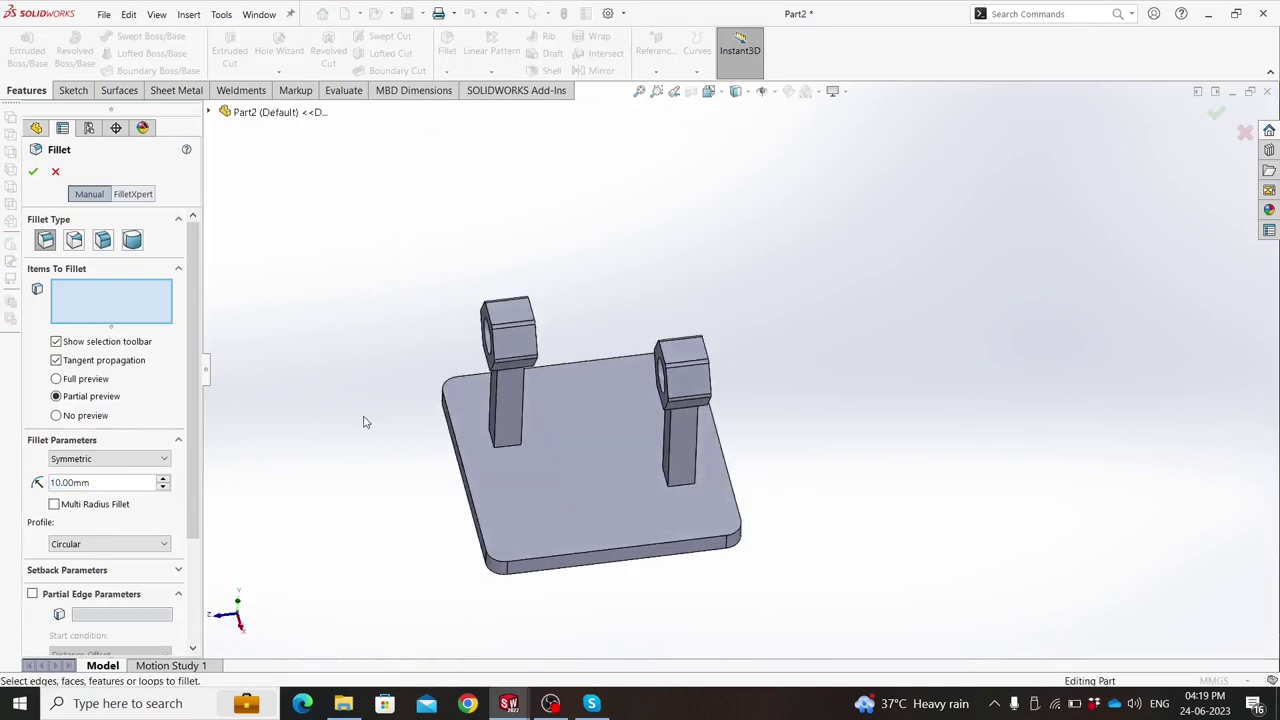
{"action": "double_click", "coordinate": [131, 487]}
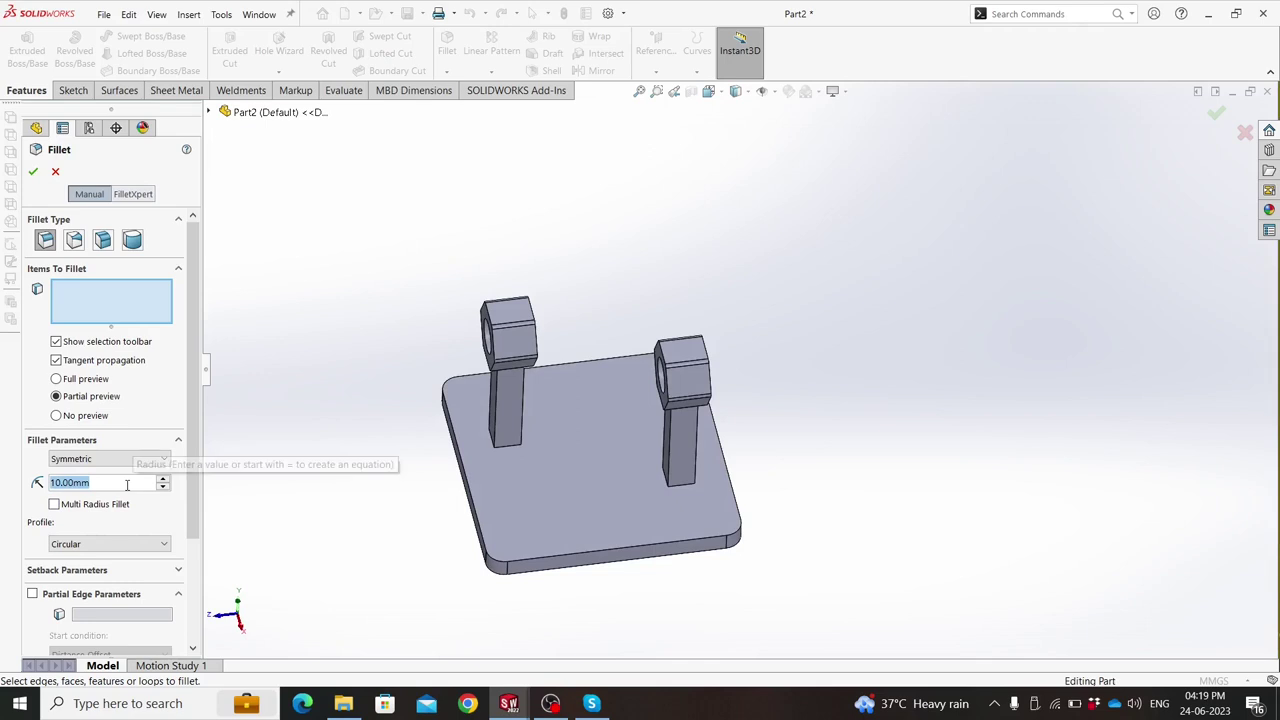
{"action": "type", "text": "3"}
{"action": "scroll", "coordinate": [446, 470], "scroll_direction": "down", "scroll_amount": 5}
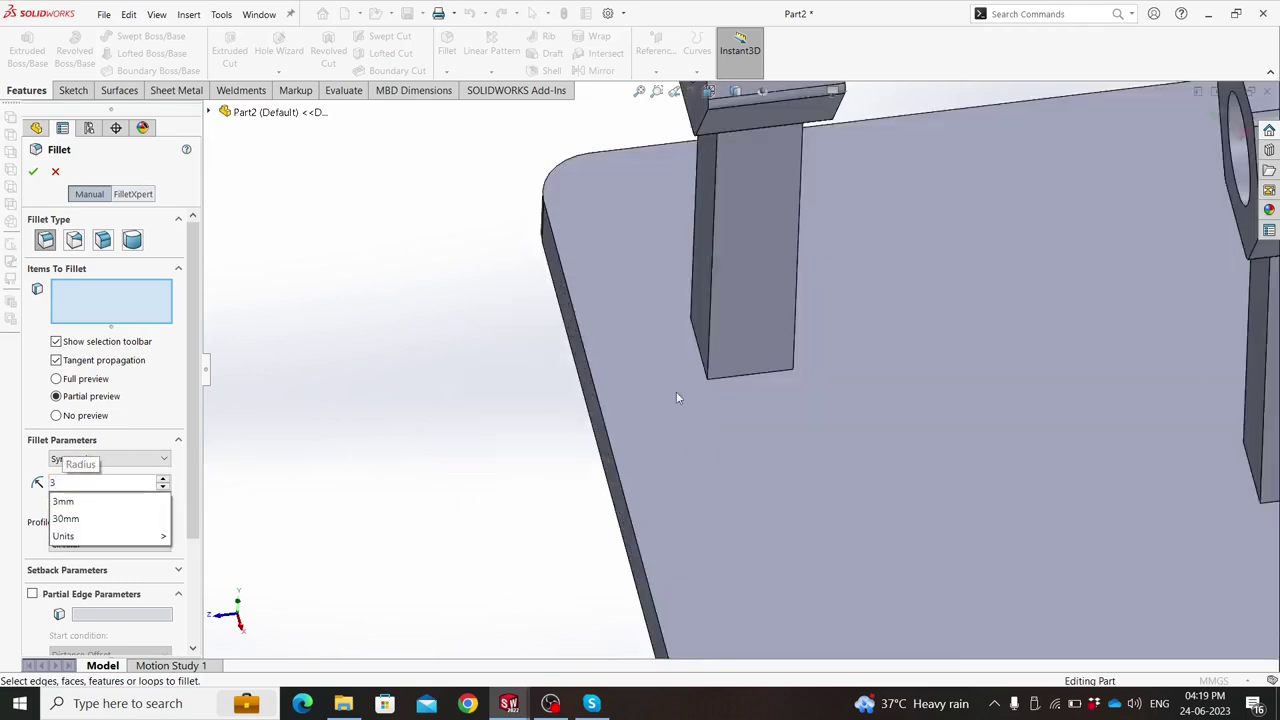
{"action": "key", "text": "Return"}
{"action": "left_click", "coordinate": [773, 375]}
{"action": "middle_click_drag", "start_coordinate": [773, 375], "coordinate": [814, 429]}
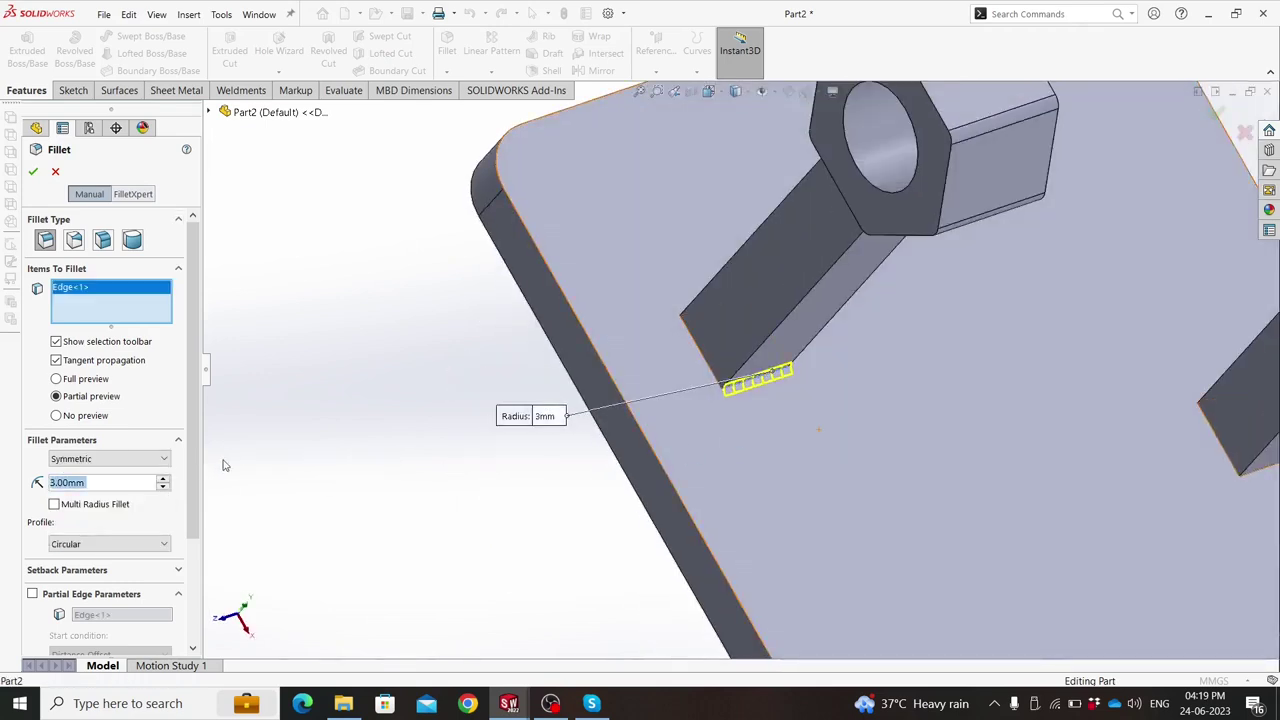
{"action": "type", "text": "5"}
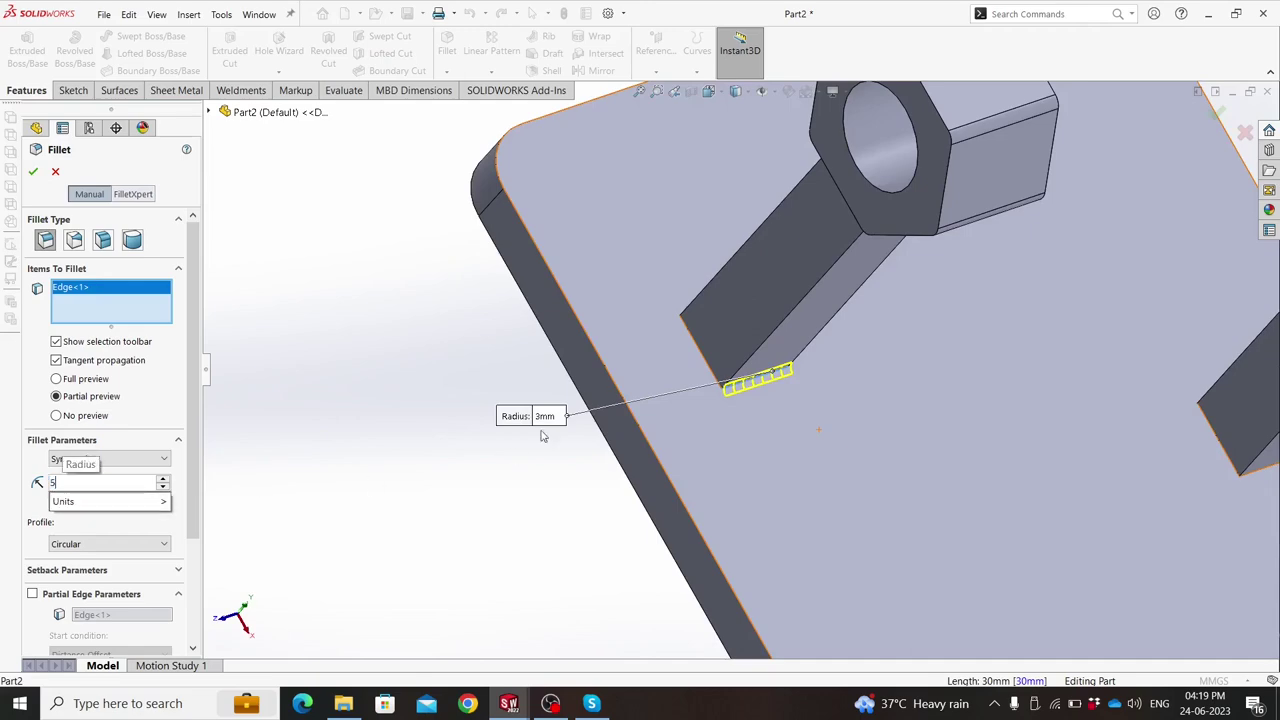
{"action": "key", "text": "Return"}
Add five more post base edges to the 5 mm fillet selection.
{"action": "left_click", "coordinate": [699, 347]}
{"action": "mouse_move", "coordinate": [699, 347]}
{"action": "middle_mouse_down"}
{"action": "mouse_move", "coordinate": [708, 290]}
{"action": "mouse_move", "coordinate": [737, 300]}
{"action": "middle_mouse_up"}
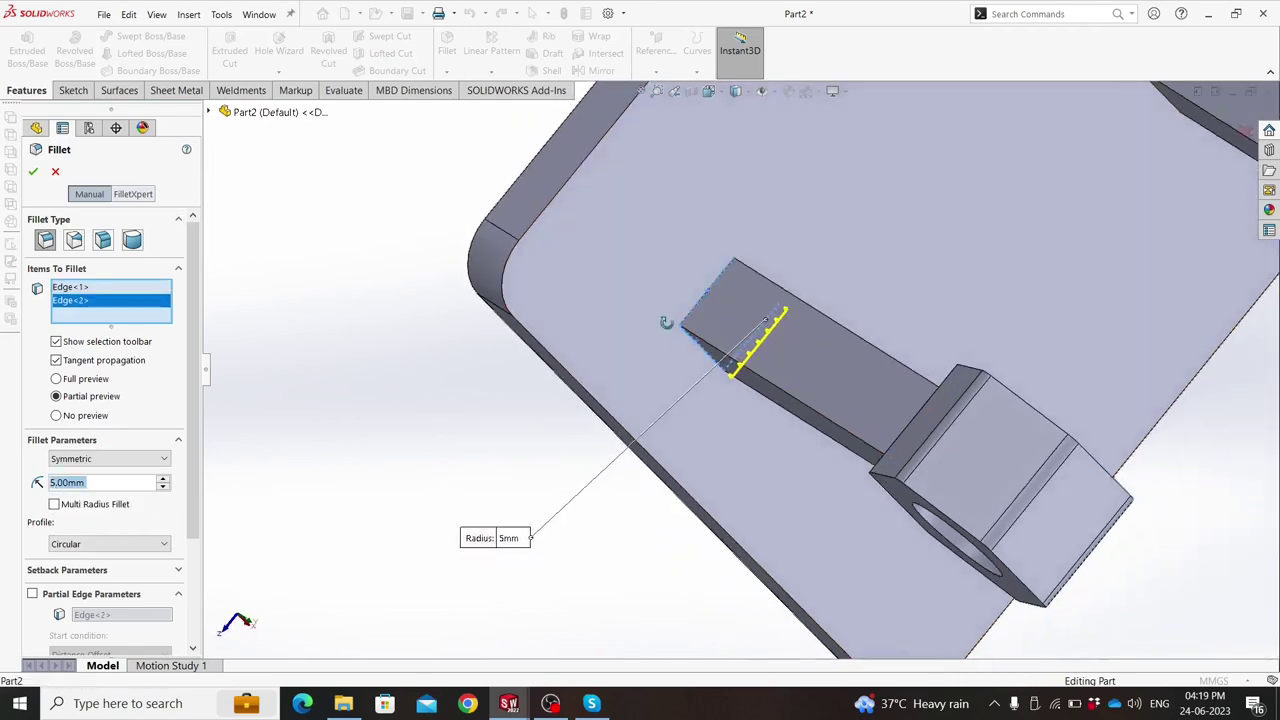
{"action": "left_click", "coordinate": [737, 300]}
{"action": "left_click", "coordinate": [753, 277]}
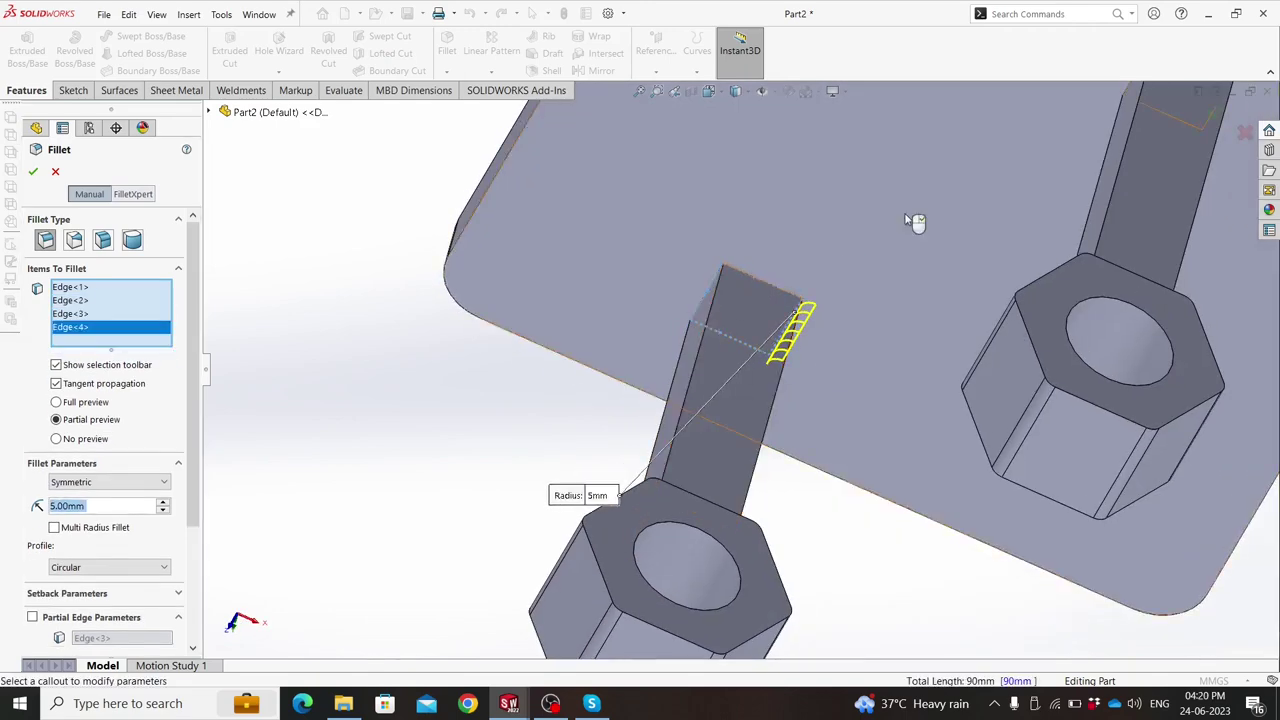
{"action": "scroll", "coordinate": [906, 240], "scroll_direction": "up", "scroll_amount": 5}
{"action": "scroll", "coordinate": [786, 381], "scroll_direction": "down", "scroll_amount": 8}
{"action": "mouse_move", "coordinate": [786, 381]}
{"action": "middle_mouse_down"}
{"action": "mouse_move", "coordinate": [760, 344]}
{"action": "mouse_move", "coordinate": [689, 360]}
{"action": "middle_mouse_up"}
{"action": "left_click", "coordinate": [758, 347]}
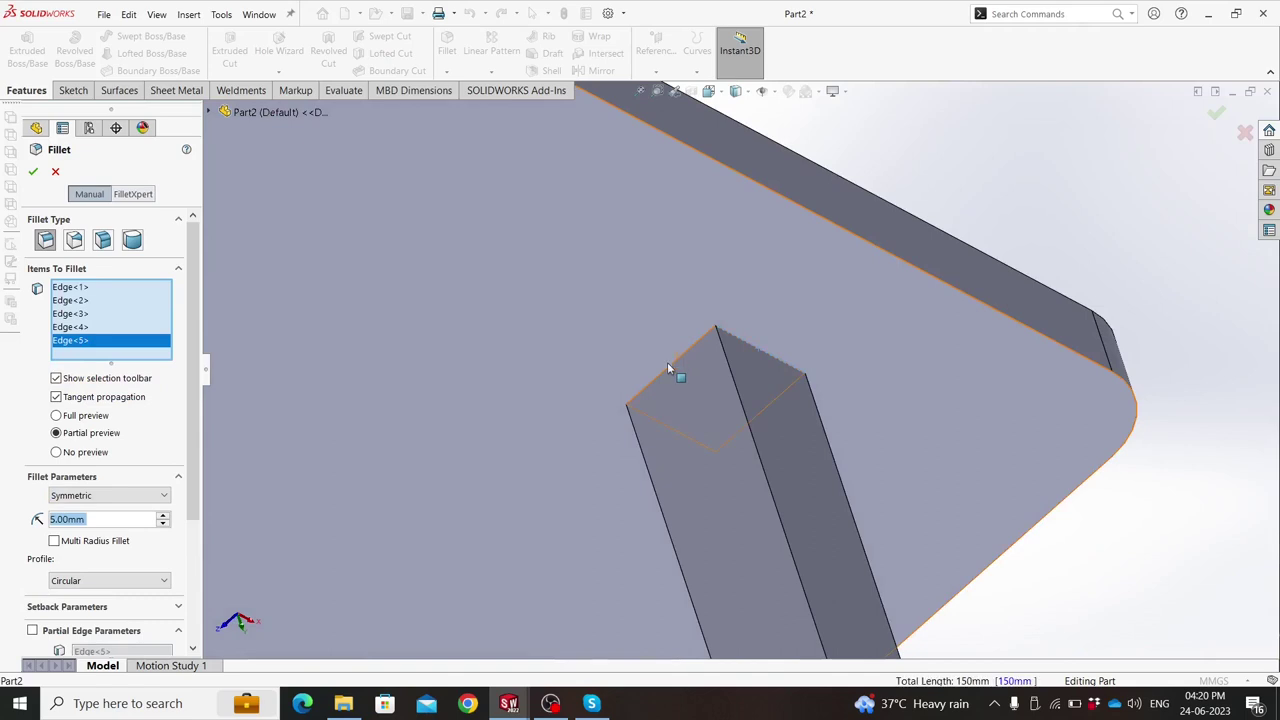
{"action": "left_click", "coordinate": [670, 372]}
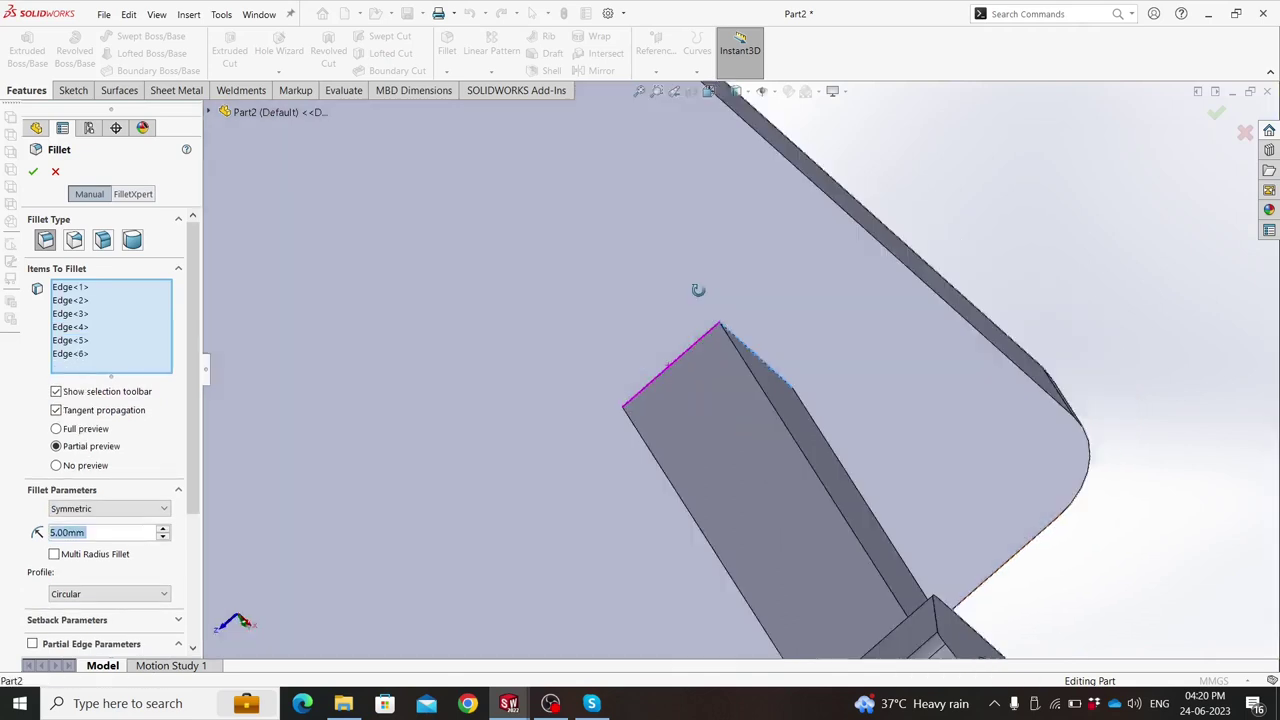
{"action": "mouse_move", "coordinate": [670, 372]}
{"action": "middle_mouse_down"}
{"action": "mouse_move", "coordinate": [645, 450]}
{"action": "mouse_move", "coordinate": [634, 429]}
{"action": "mouse_move", "coordinate": [345, 375]}
{"action": "middle_mouse_up"}
Remove the stray plate face Face<1> and add the last two post base edges.
{"action": "left_click", "coordinate": [650, 454]}
{"action": "right_click", "coordinate": [106, 367]}
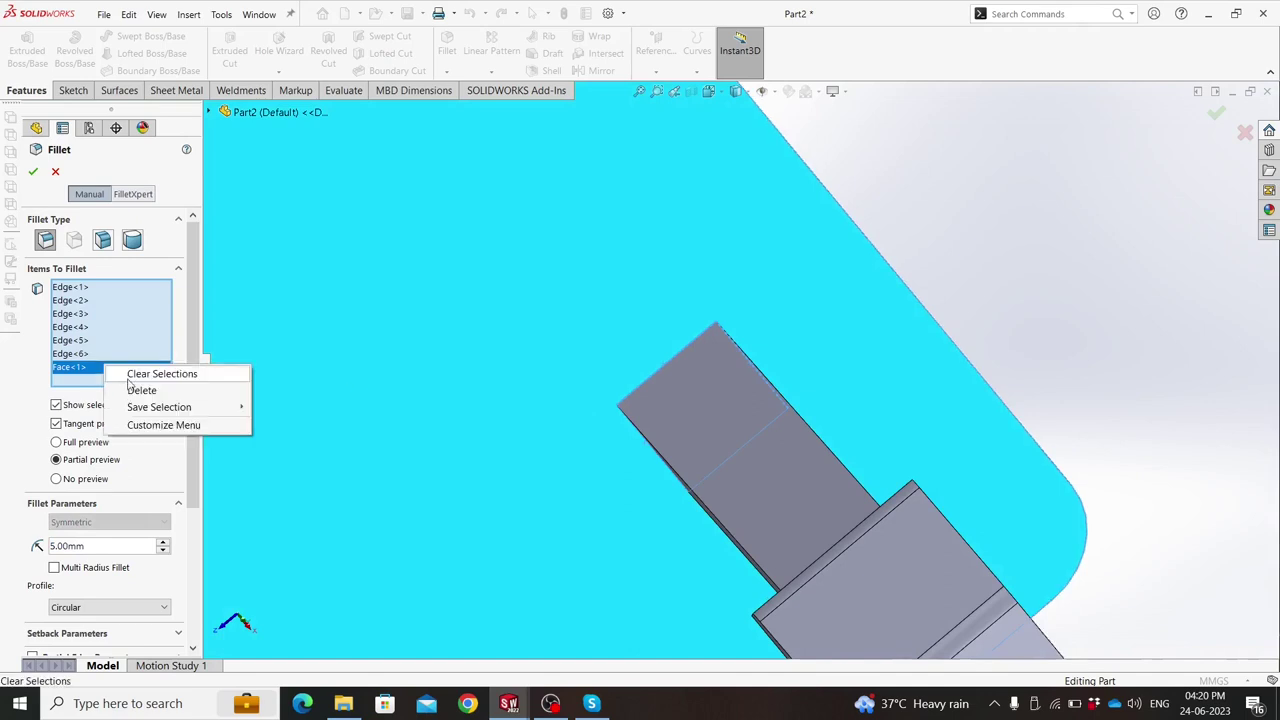
{"action": "left_click", "coordinate": [150, 389]}
{"action": "mouse_move", "coordinate": [678, 455]}
{"action": "middle_mouse_down"}
{"action": "mouse_move", "coordinate": [586, 274]}
{"action": "mouse_move", "coordinate": [617, 363]}
{"action": "middle_mouse_up"}
{"action": "left_click", "coordinate": [645, 428]}
{"action": "left_click", "coordinate": [723, 482]}
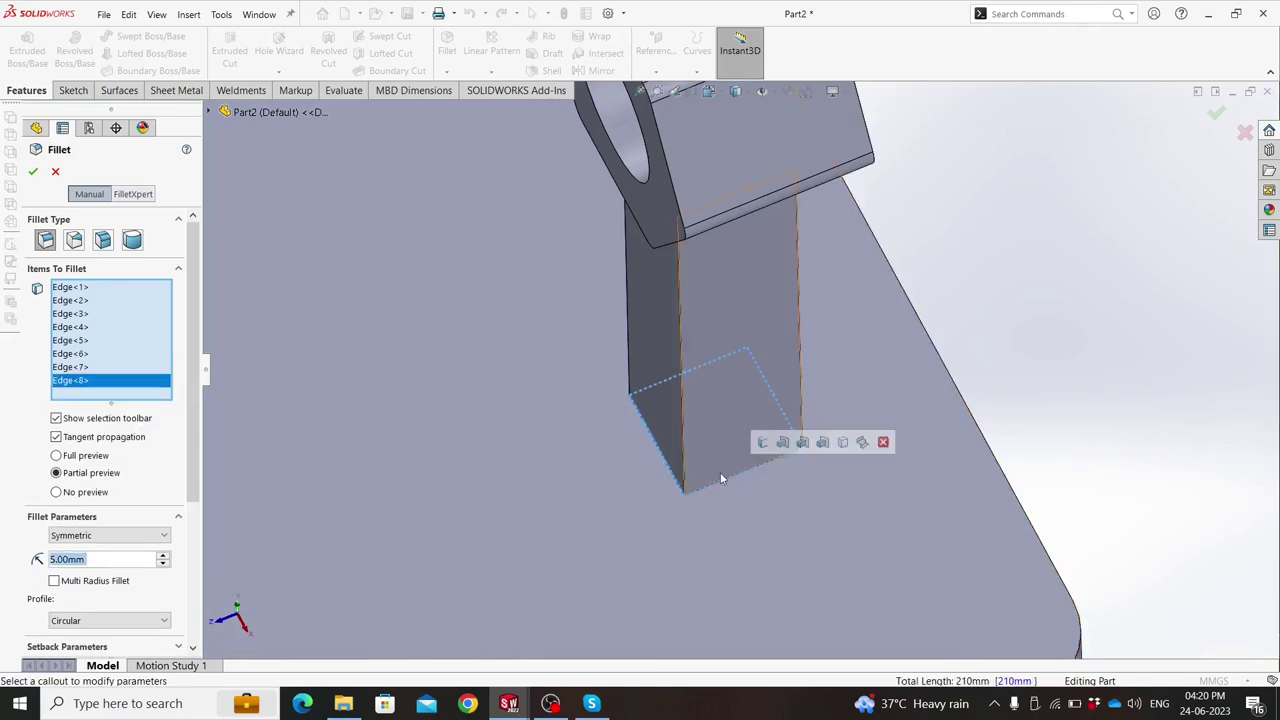
{"action": "scroll", "coordinate": [650, 440], "scroll_direction": "up", "scroll_amount": 5}
{"action": "middle_click_drag", "start_coordinate": [573, 387], "coordinate": [559, 308]}
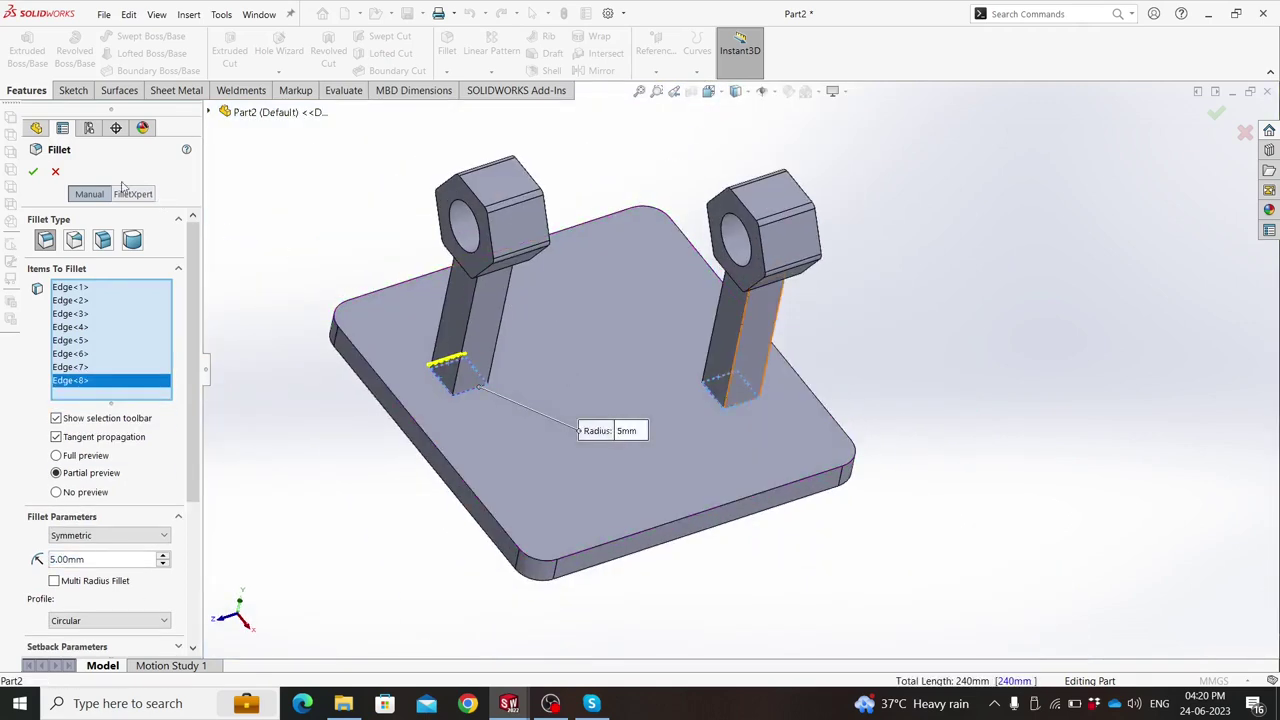
Apply the 5 mm fillet at the post bases as Fillet1.
{"action": "left_click", "coordinate": [33, 172]}
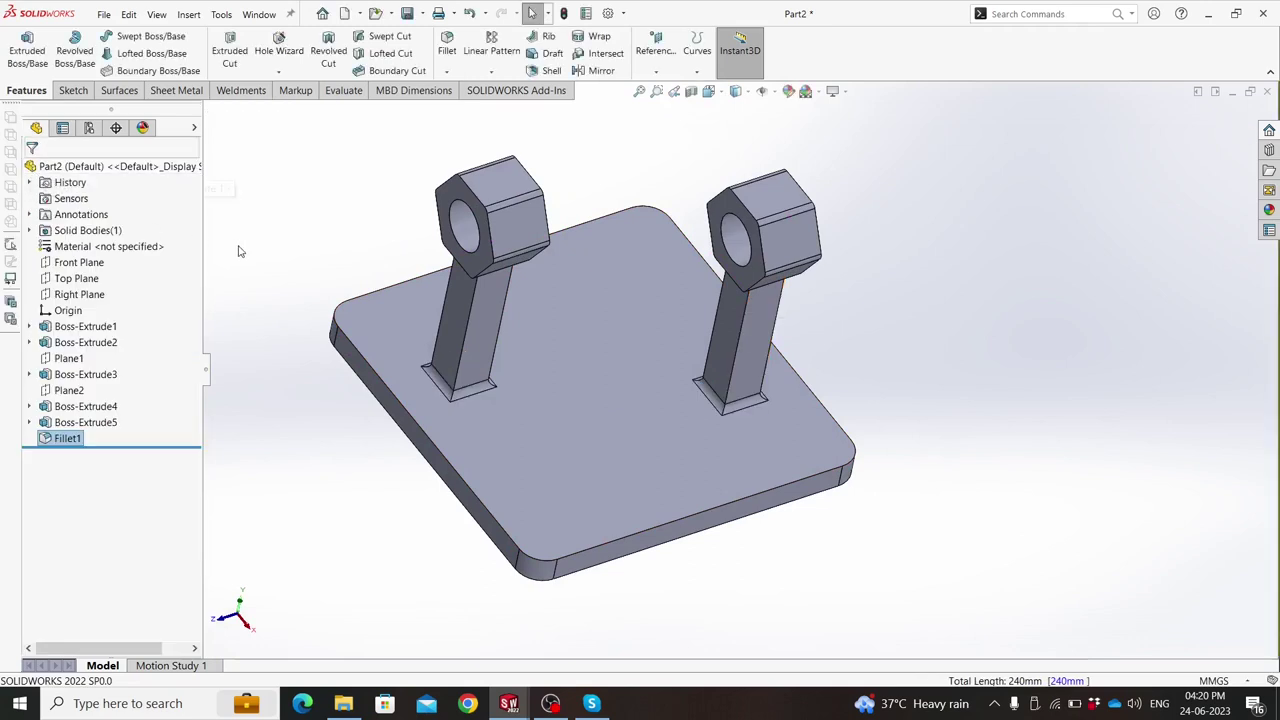
{"action": "mouse_move", "coordinate": [352, 278]}
{"action": "middle_mouse_down"}
{"action": "mouse_move", "coordinate": [652, 282]}
{"action": "mouse_move", "coordinate": [618, 277]}
{"action": "middle_mouse_up"}
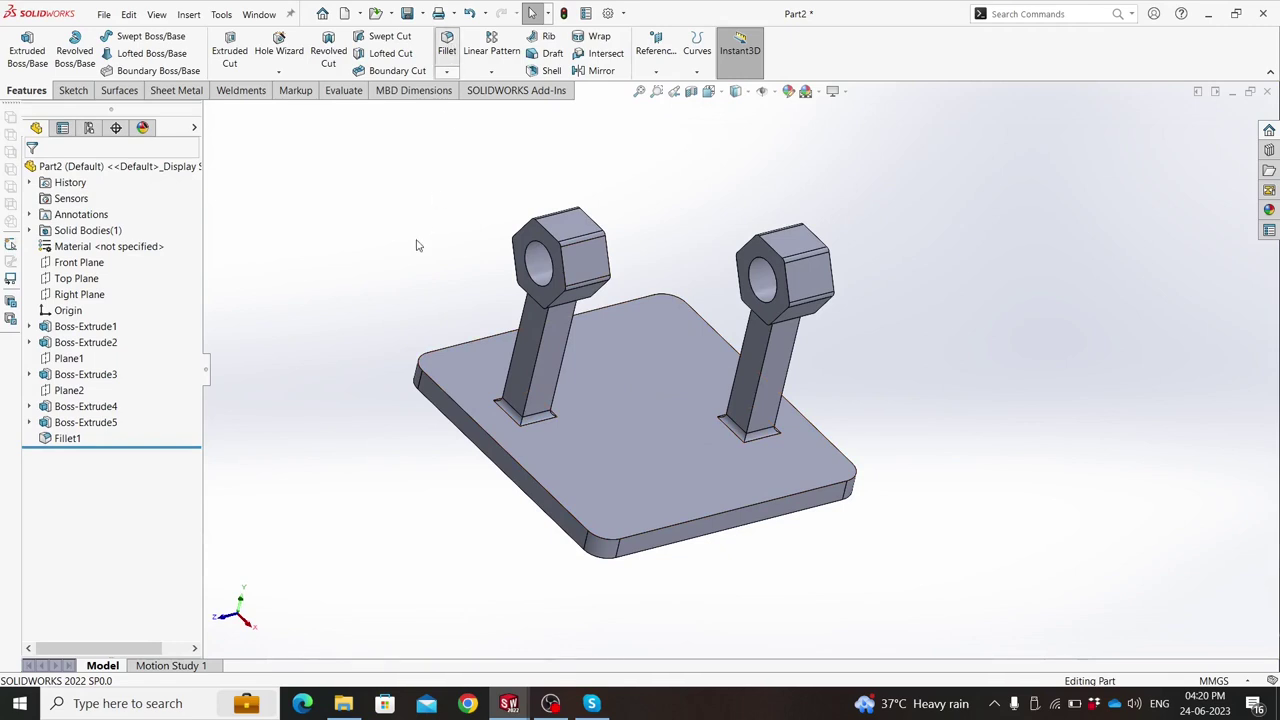
{"action": "scroll", "coordinate": [560, 244], "scroll_direction": "down", "scroll_amount": 2}
Fillet the end faces of both hex heads at 5 mm as Fillet2.
{"action": "left_click", "coordinate": [498, 238]}
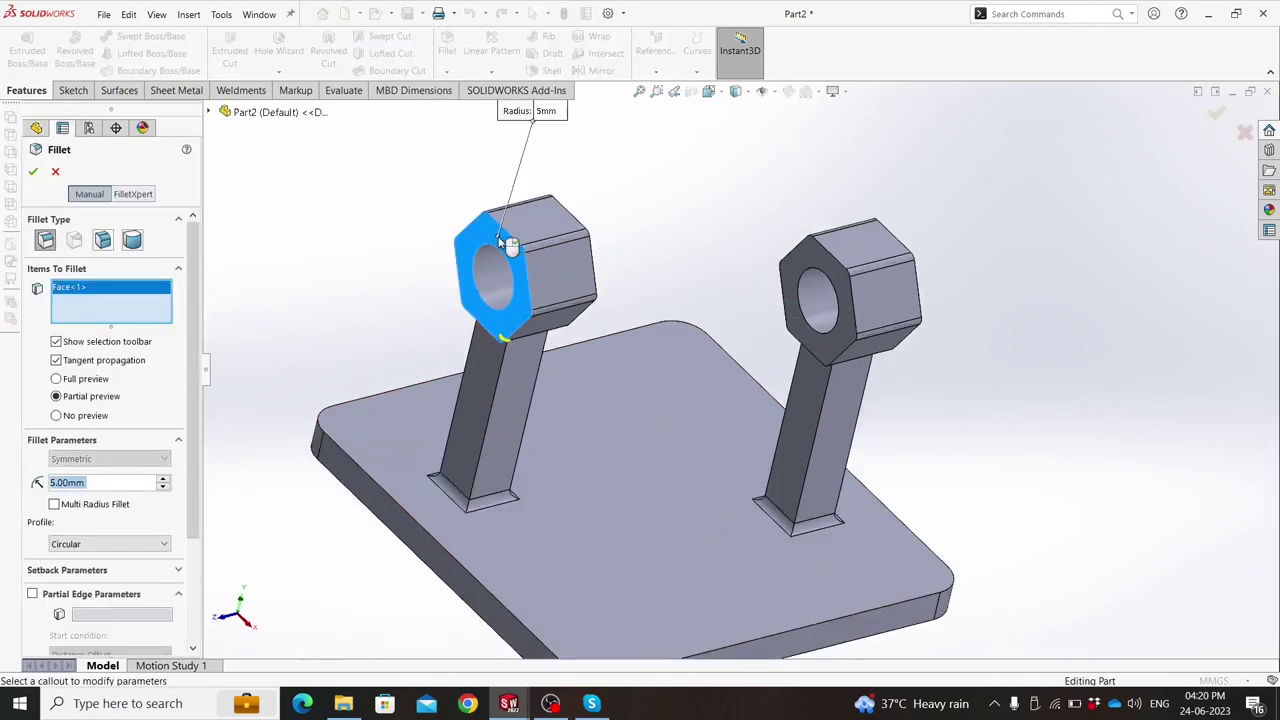
{"action": "middle_click_drag", "start_coordinate": [498, 238], "coordinate": [432, 295]}
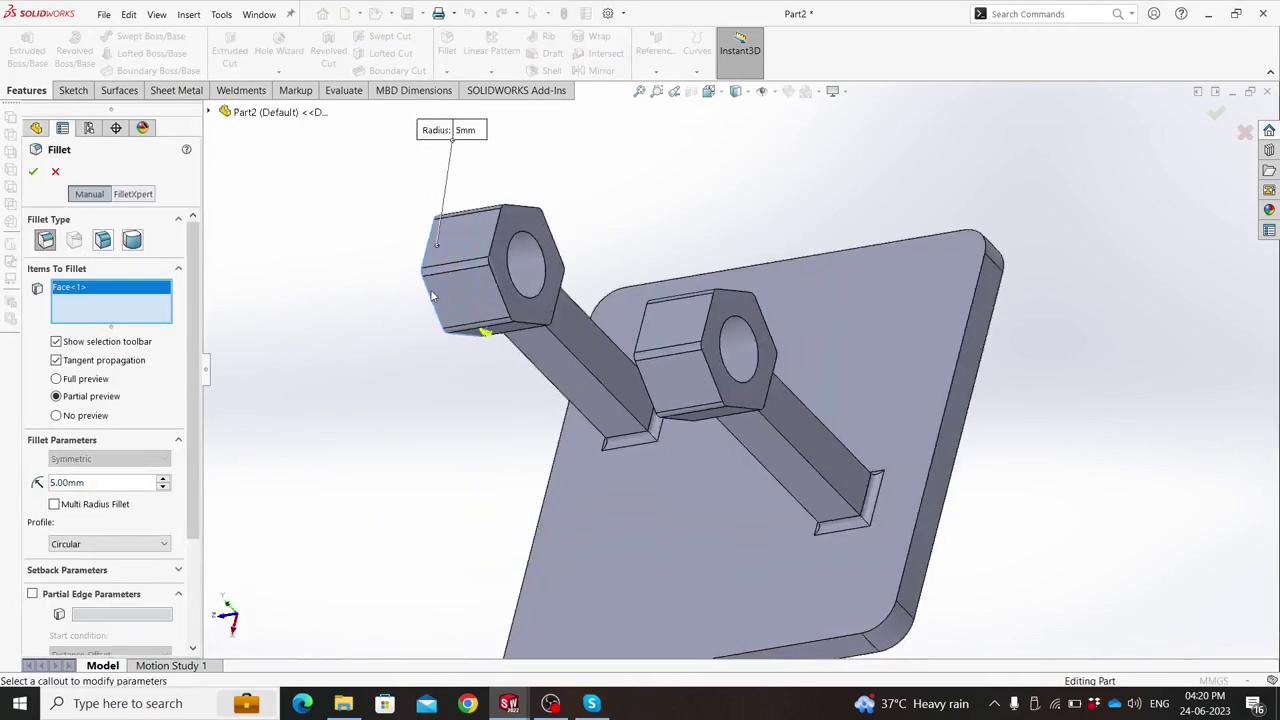
{"action": "left_click", "coordinate": [520, 224]}
{"action": "left_click", "coordinate": [762, 298]}
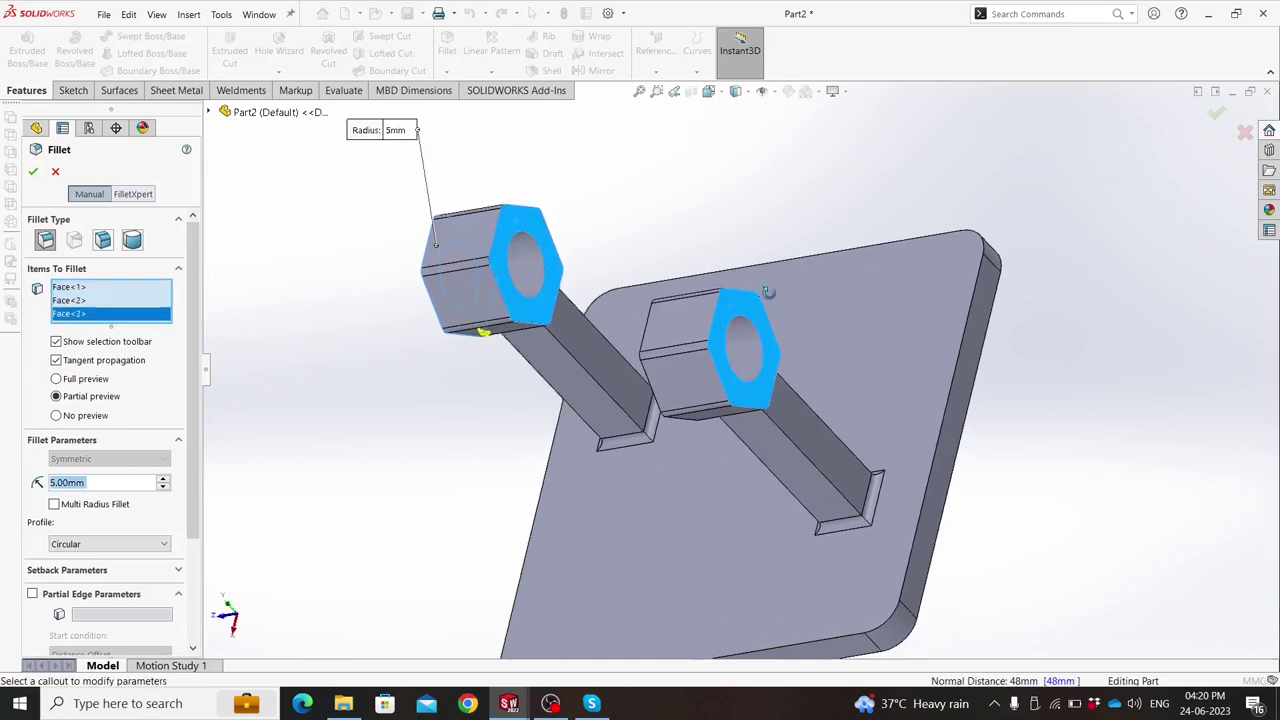
{"action": "middle_click_drag", "start_coordinate": [768, 292], "coordinate": [825, 298]}
{"action": "left_click", "coordinate": [825, 298]}
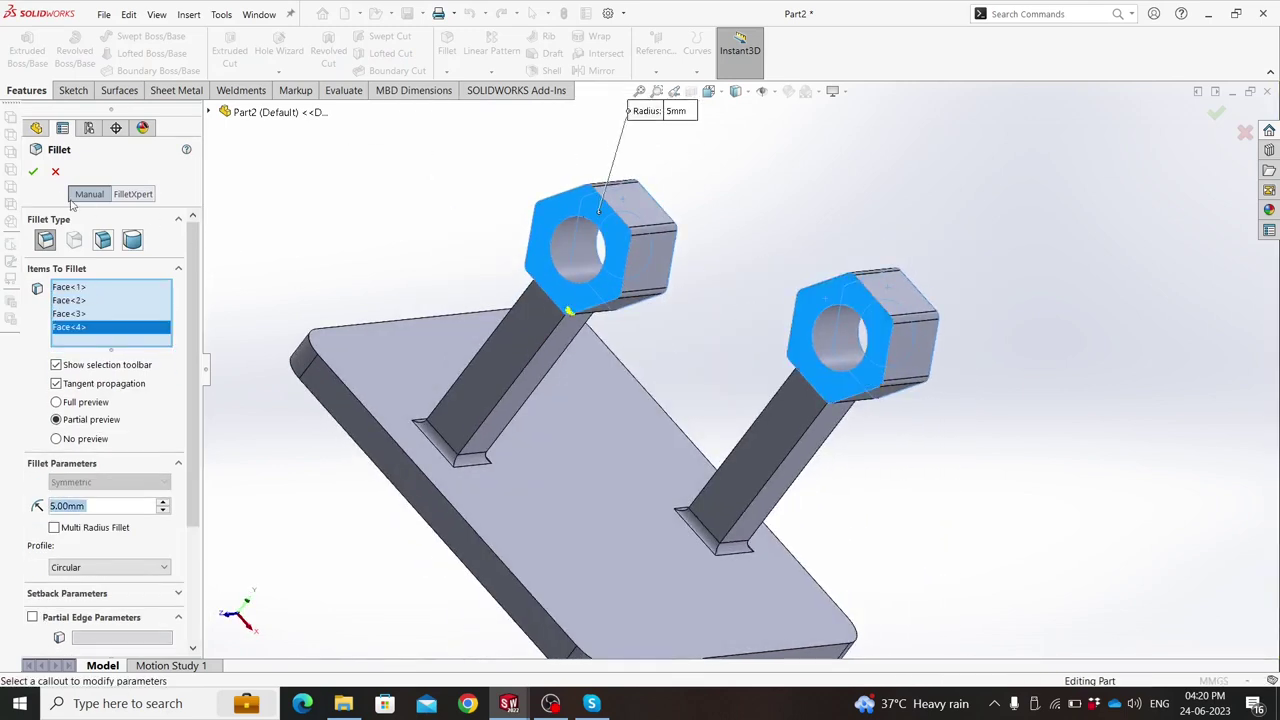
{"action": "left_click", "coordinate": [34, 172]}
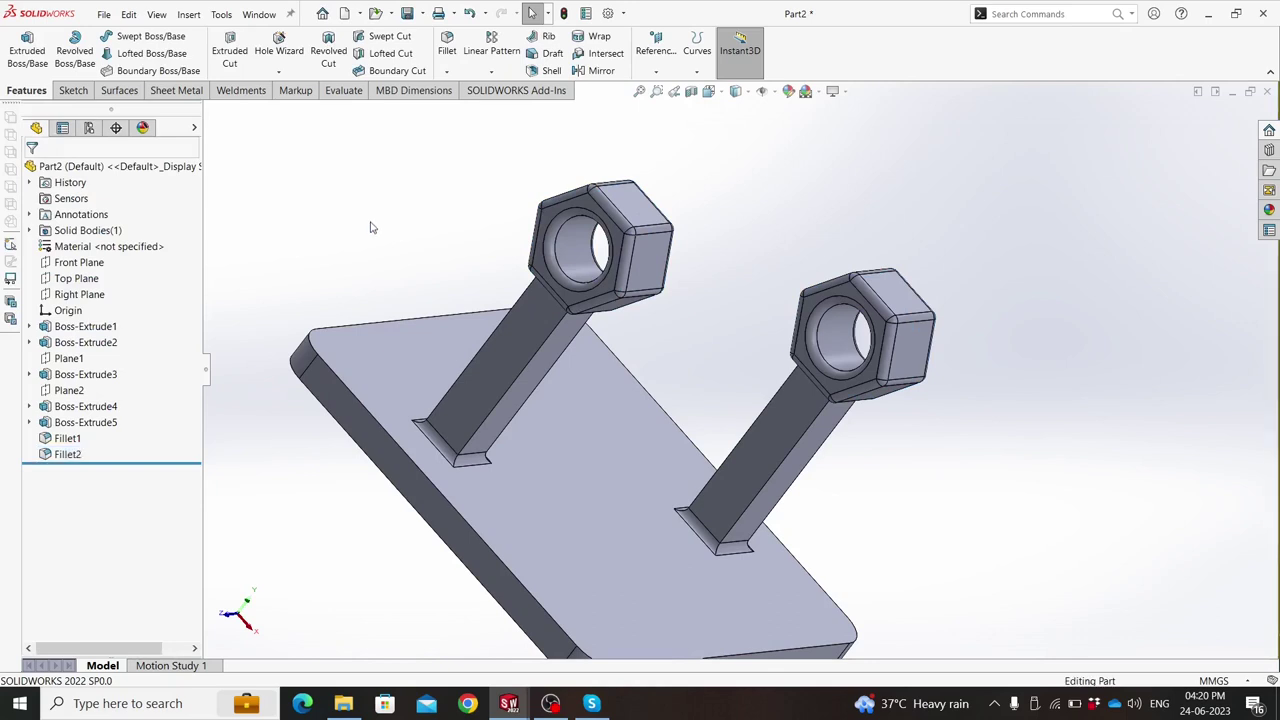
{"action": "mouse_move", "coordinate": [337, 200]}
{"action": "middle_mouse_down"}
{"action": "mouse_move", "coordinate": [321, 228]}
{"action": "mouse_move", "coordinate": [314, 180]}
{"action": "middle_mouse_up"}
{"action": "scroll", "coordinate": [560, 283], "scroll_direction": "up", "scroll_amount": 3}
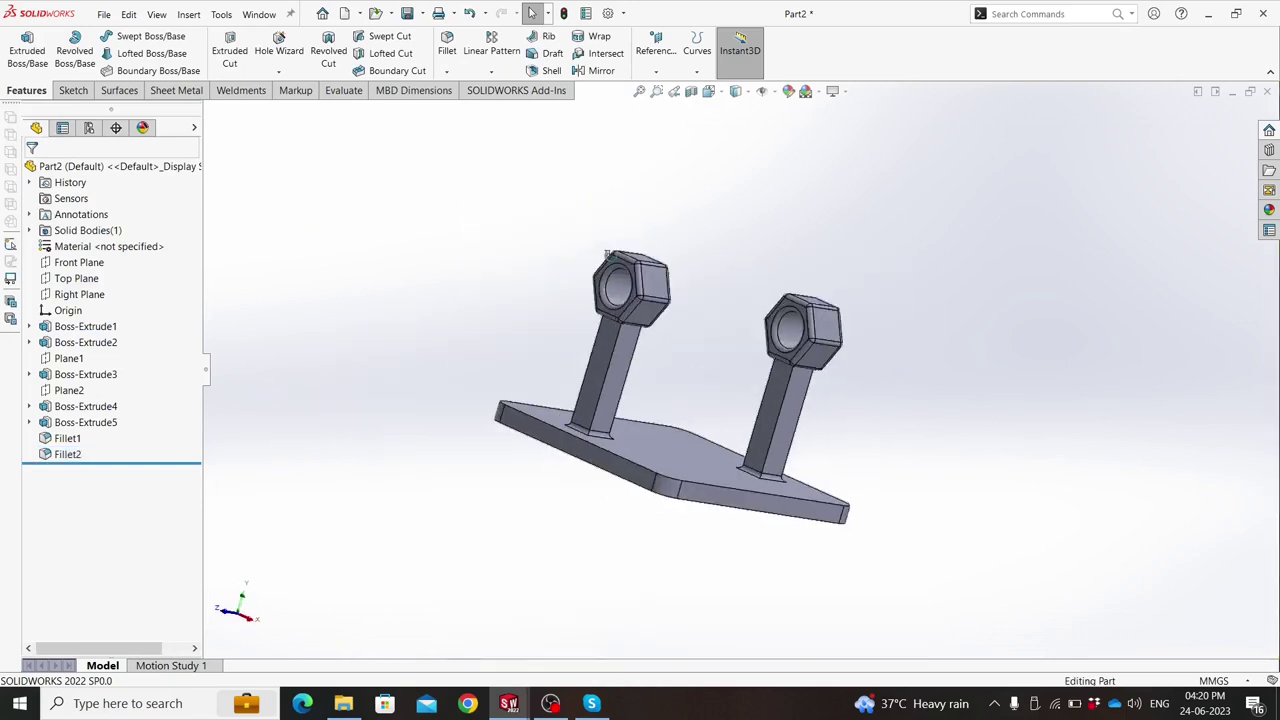
Give the Boss-Extrude5 base plate an orange appearance.
{"action": "mouse_move", "coordinate": [560, 283]}
{"action": "middle_mouse_down"}
{"action": "mouse_move", "coordinate": [590, 332]}
{"action": "mouse_move", "coordinate": [657, 294]}
{"action": "mouse_move", "coordinate": [726, 306]}
{"action": "mouse_move", "coordinate": [677, 251]}
{"action": "mouse_move", "coordinate": [714, 273]}
{"action": "middle_mouse_up"}
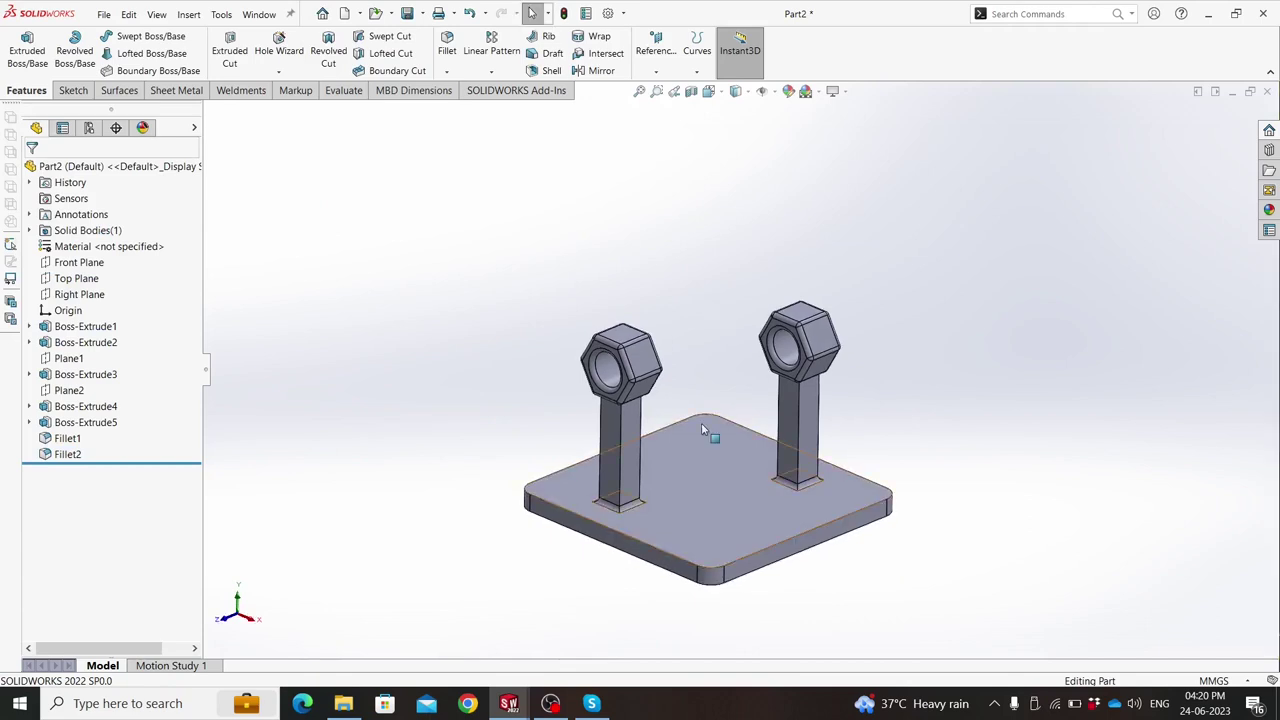
{"action": "scroll", "coordinate": [698, 405], "scroll_direction": "down", "scroll_amount": 2}
{"action": "middle_click_drag", "start_coordinate": [692, 378], "coordinate": [711, 346]}
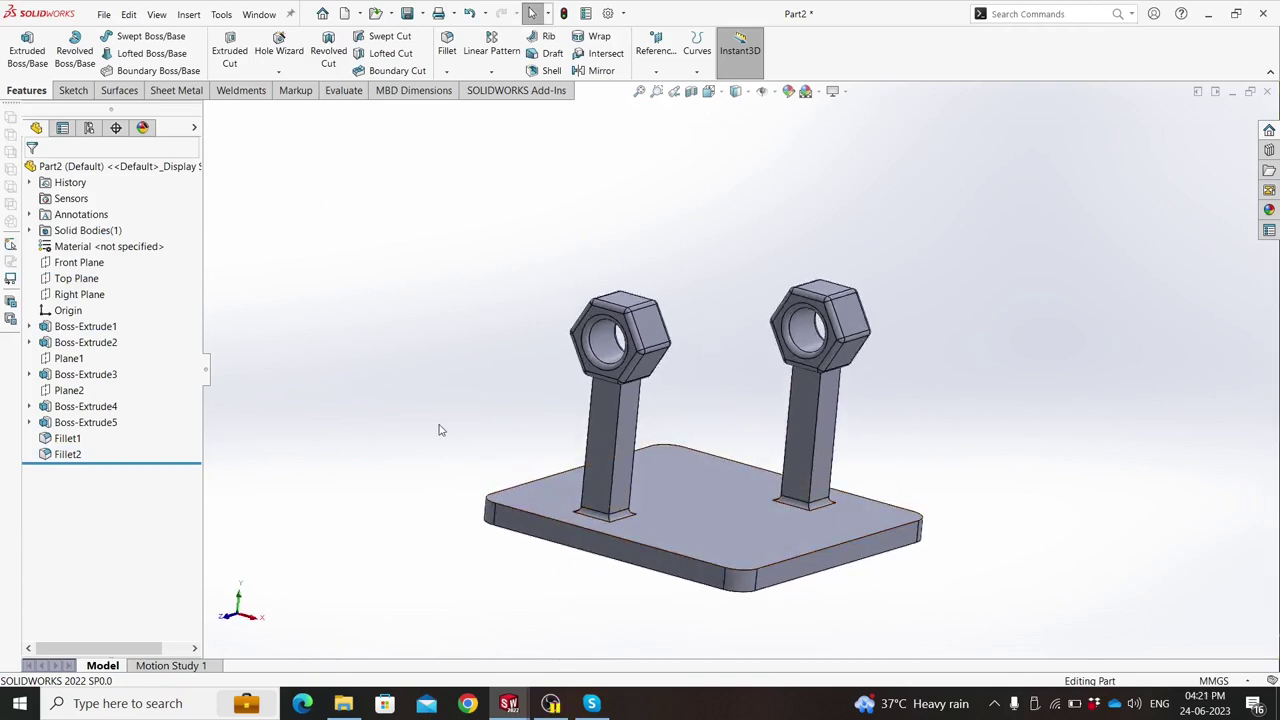
{"action": "middle_click_drag", "start_coordinate": [447, 402], "coordinate": [409, 442]}
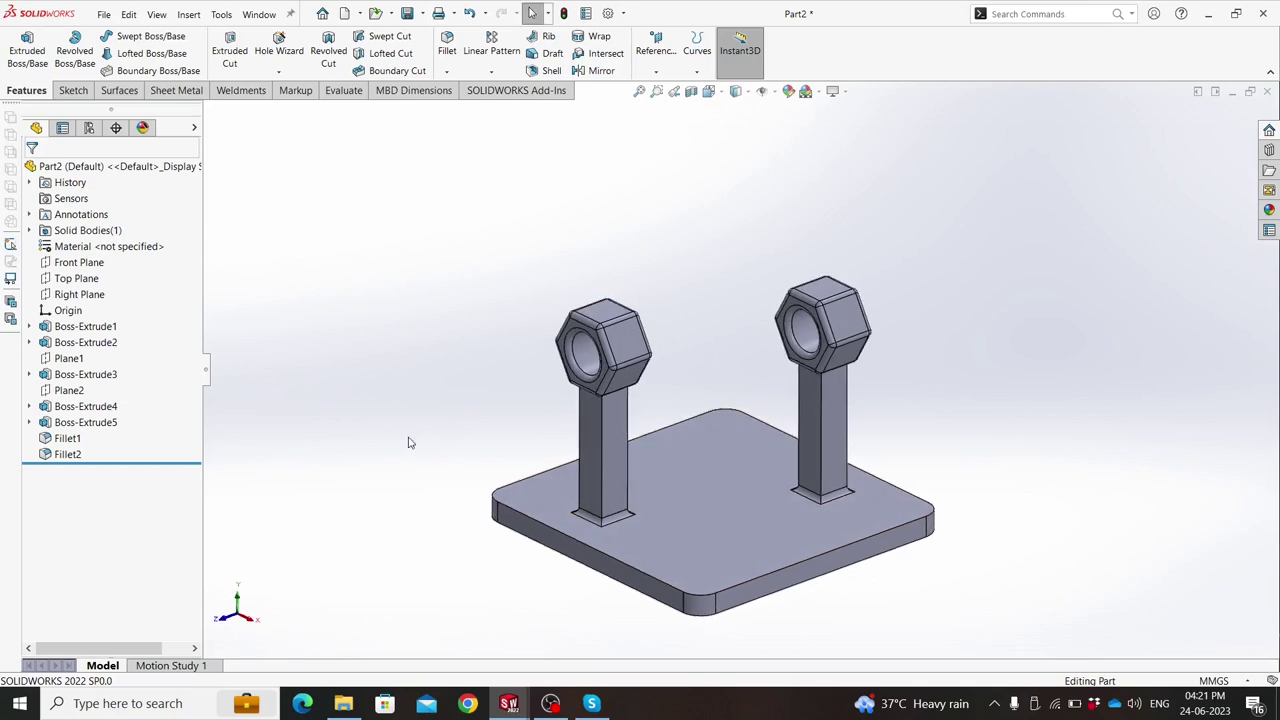
{"action": "left_click", "coordinate": [95, 424]}
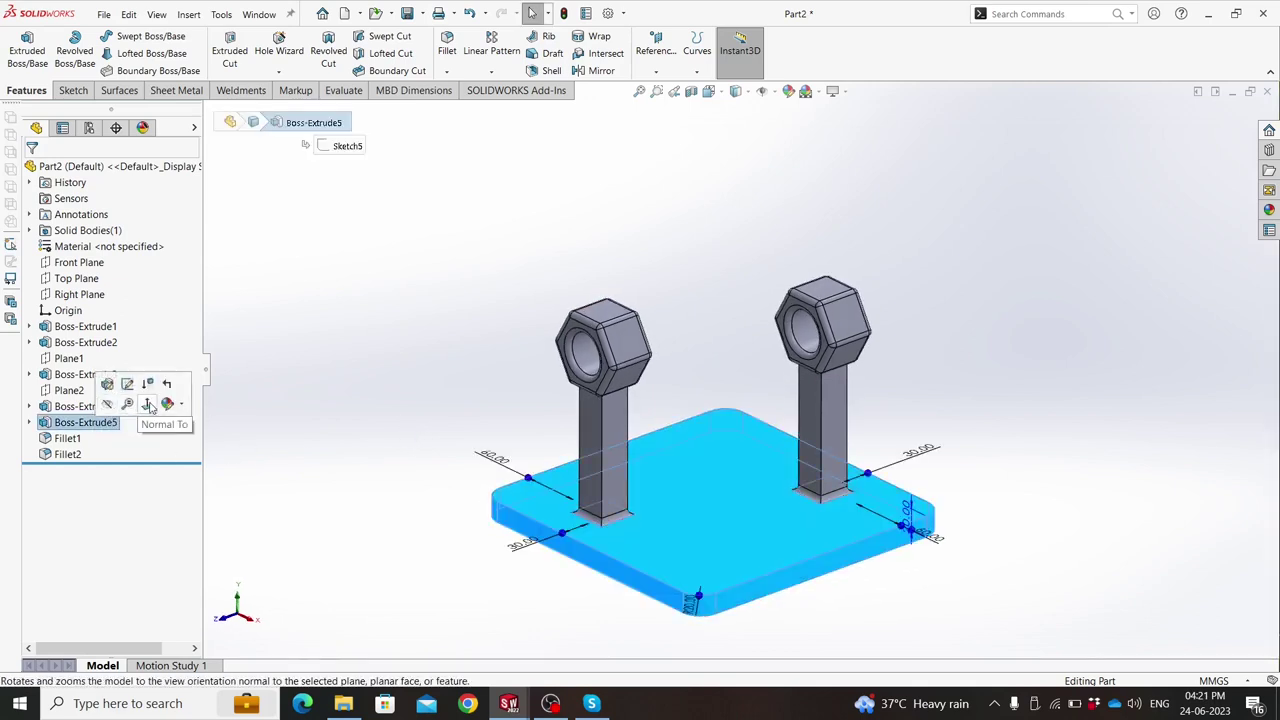
{"action": "mouse_move", "coordinate": [167, 404]}
{"action": "left_click", "coordinate": [174, 435]}
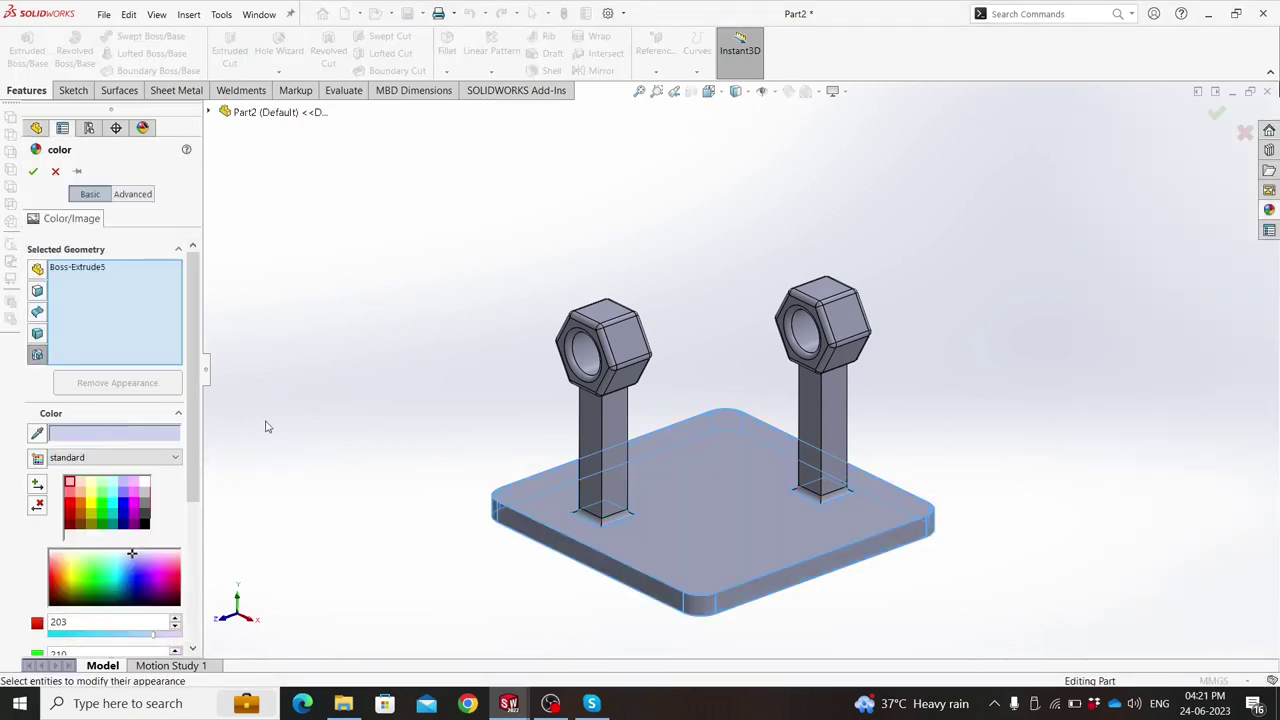
{"action": "left_click", "coordinate": [79, 509]}
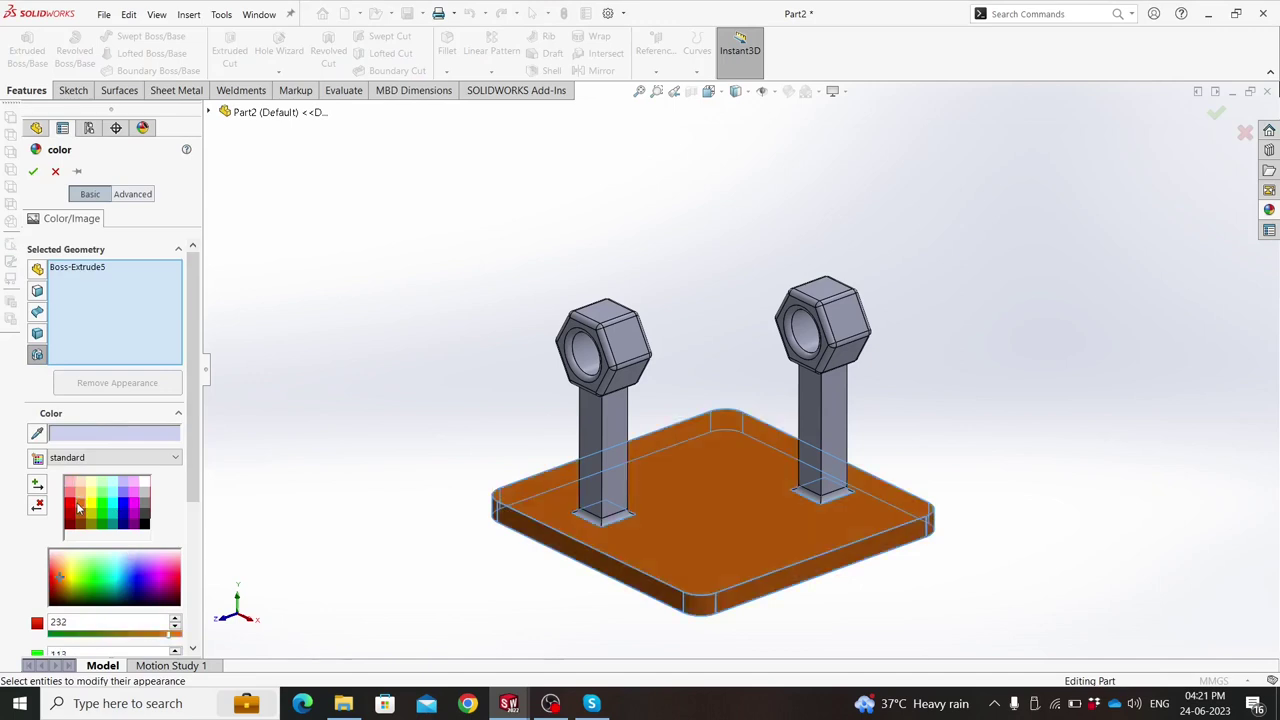
{"action": "left_click", "coordinate": [33, 174]}
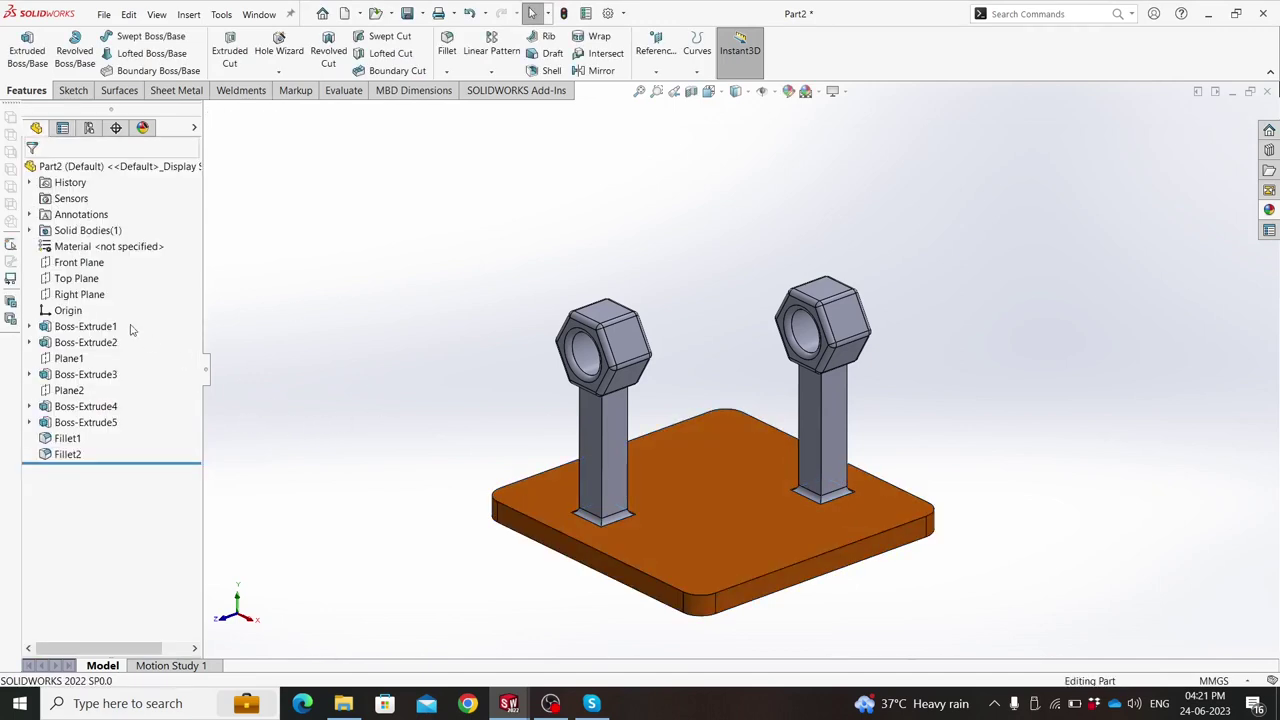
Colour the rest of the part, the posts and nuts, dark grey.
{"action": "left_click", "coordinate": [787, 92]}
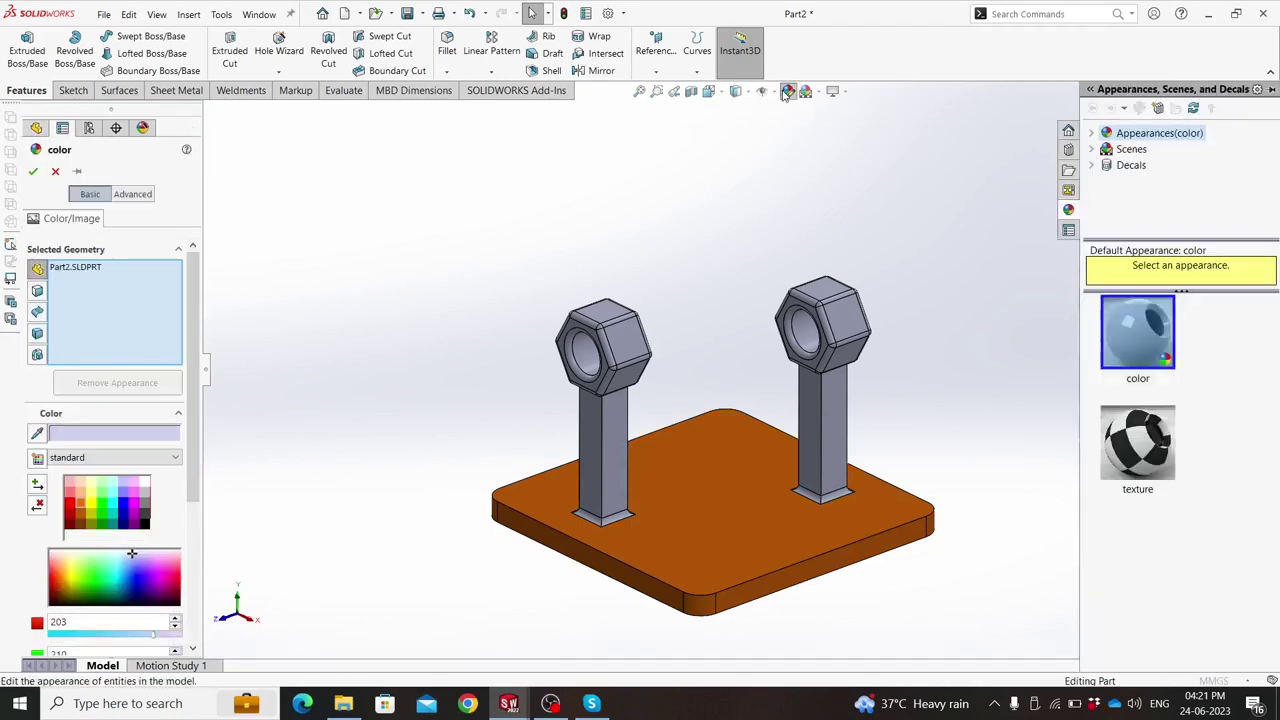
{"action": "left_click", "coordinate": [111, 505]}
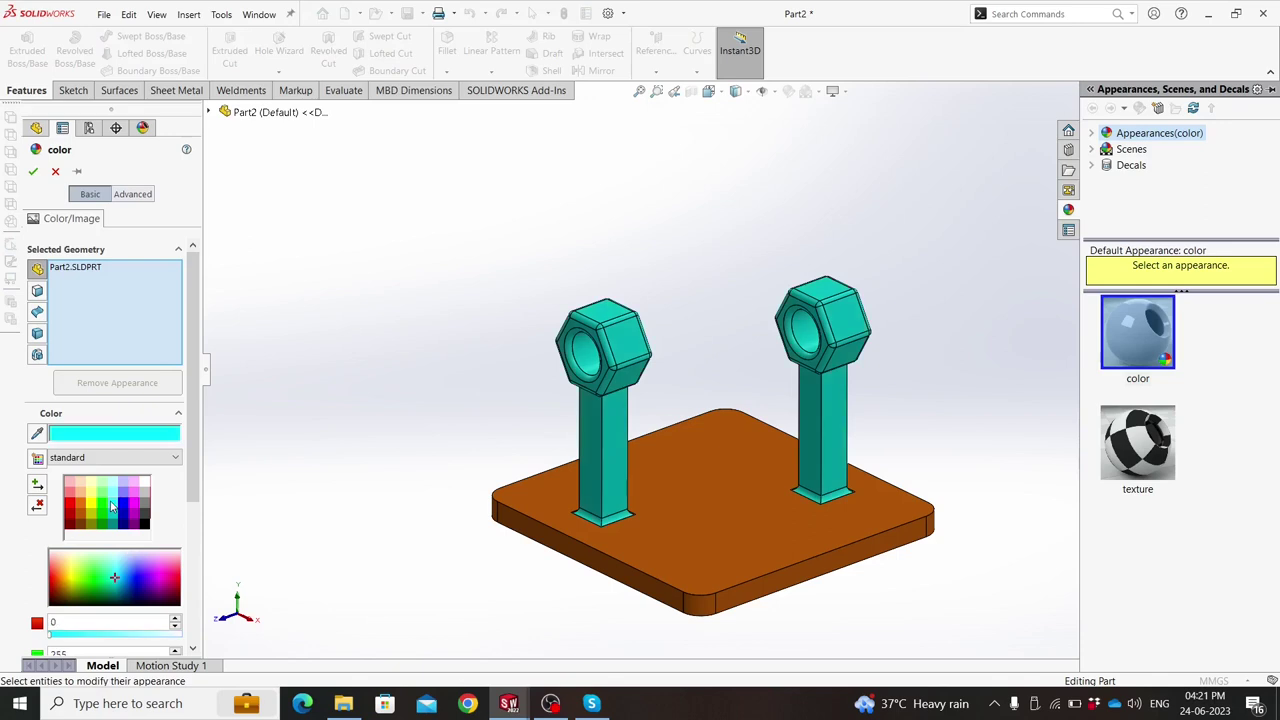
{"action": "left_click", "coordinate": [143, 508]}
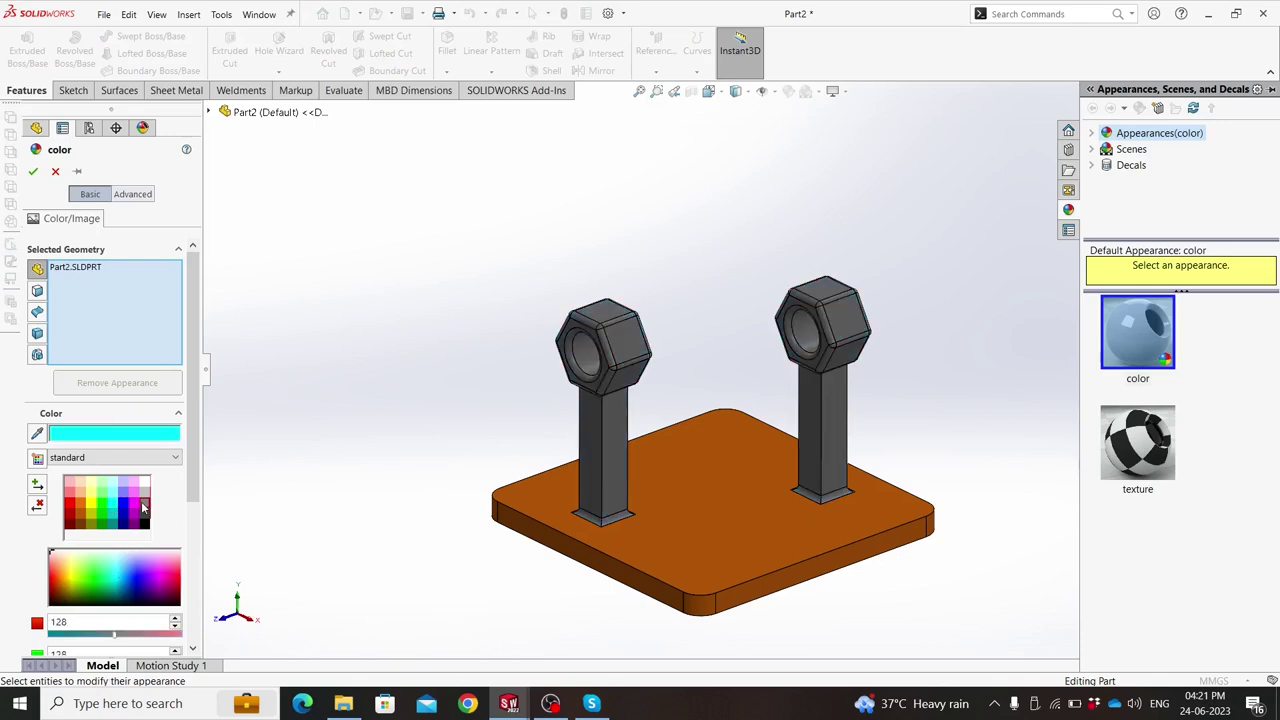
{"action": "left_click", "coordinate": [34, 173]}
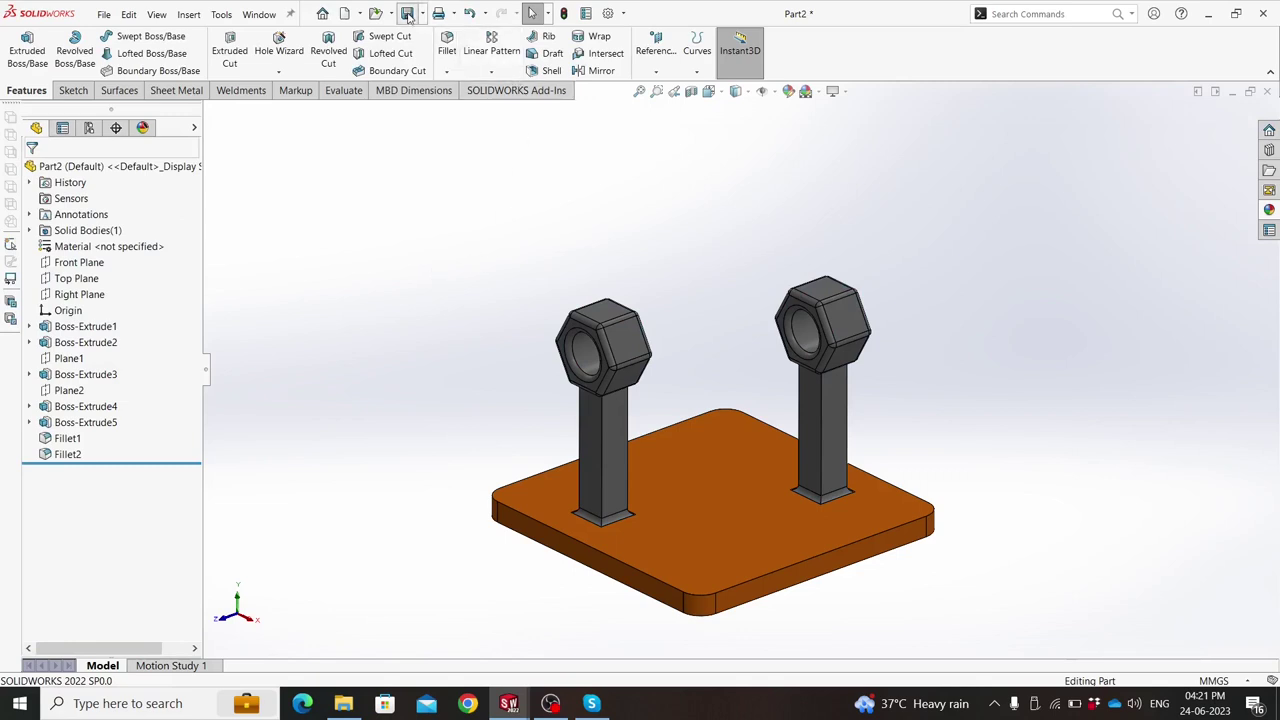
Create a 'Universal joint' folder on the Desktop and save the part inside it as 'Base'.
{"action": "left_click", "coordinate": [407, 13]}
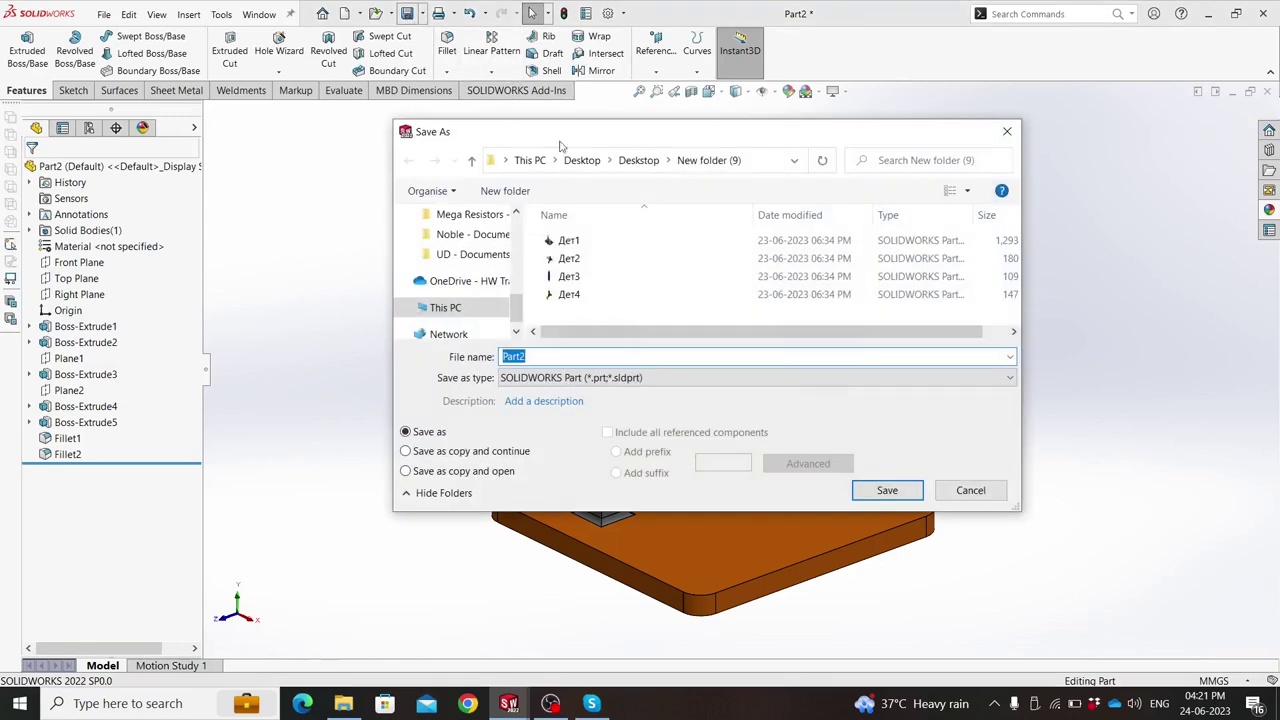
{"action": "left_click", "coordinate": [579, 162]}
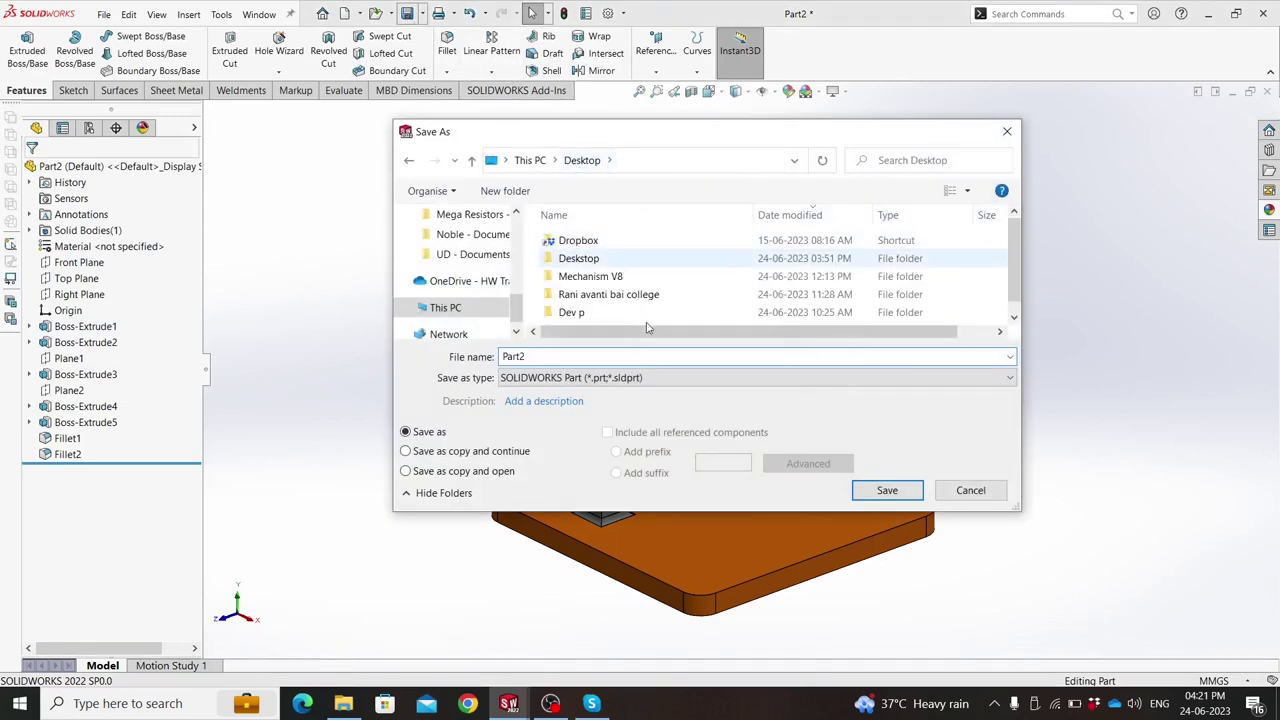
{"action": "right_click", "coordinate": [621, 266]}
{"action": "mouse_move", "coordinate": [700, 510]}
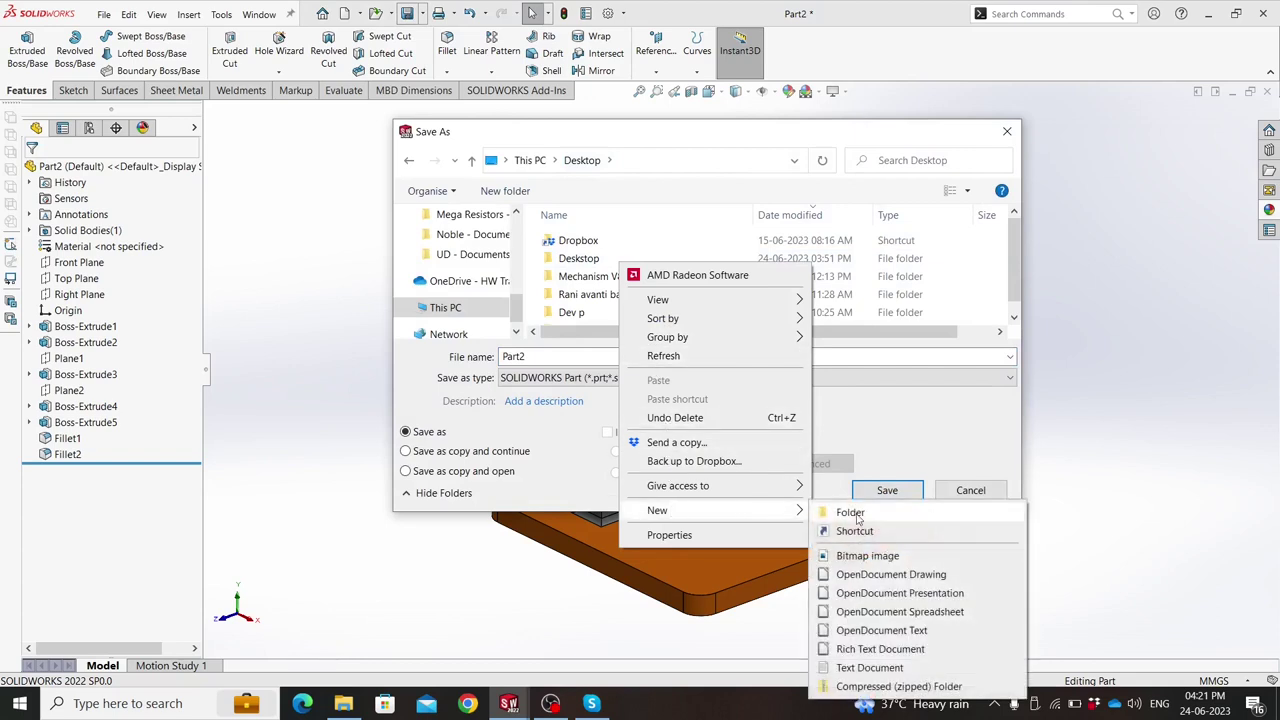
{"action": "left_click", "coordinate": [850, 513]}
{"action": "type", "text": "Universal joint"}
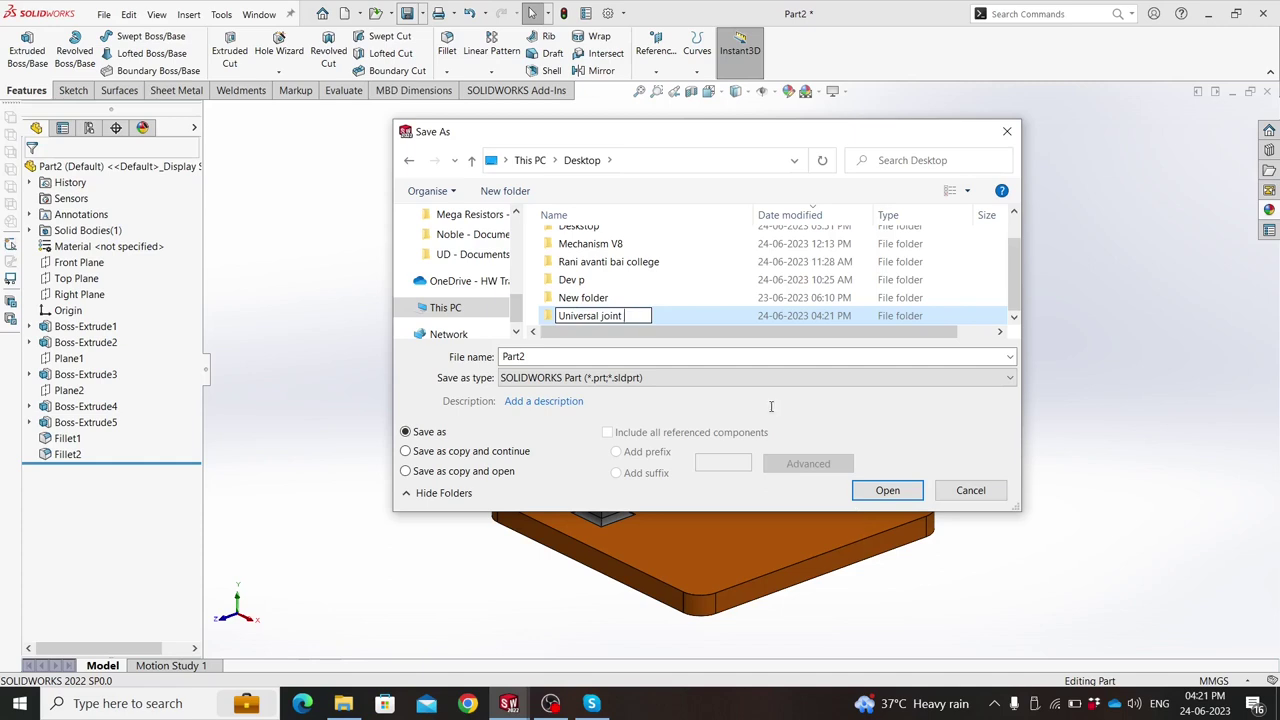
{"action": "key", "text": "Return"}
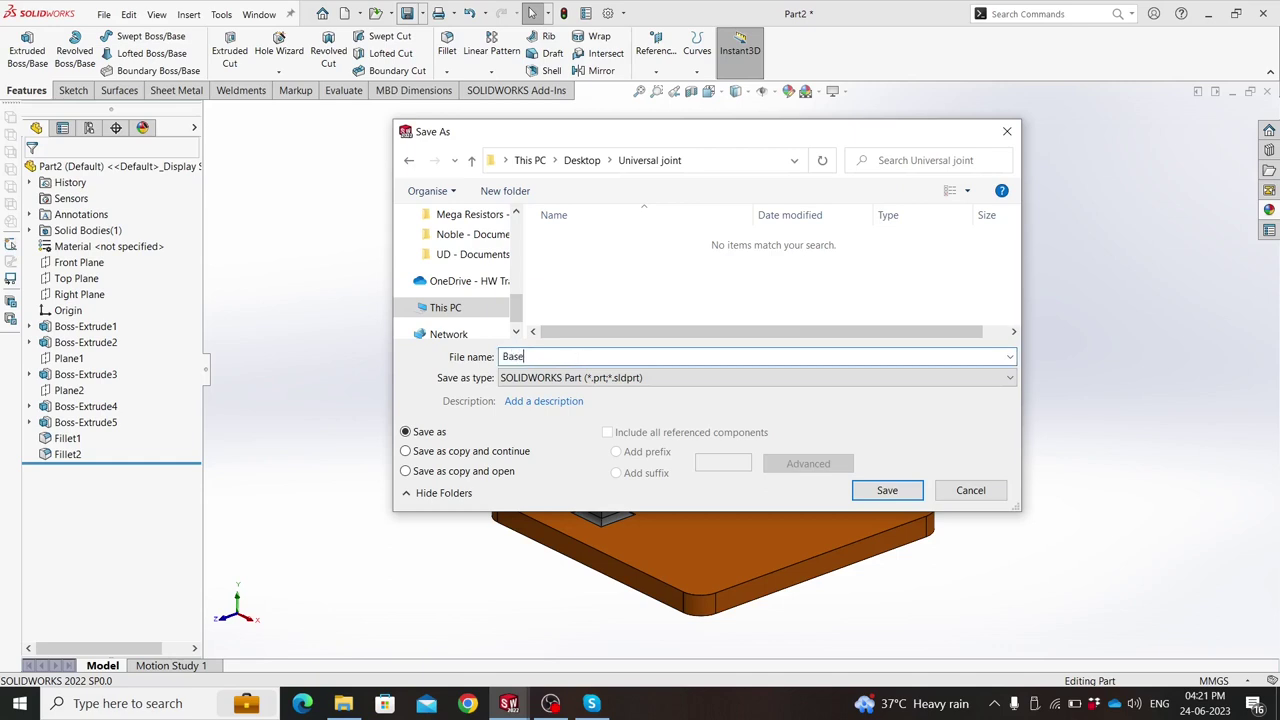
{"action": "key", "text": "Return"}
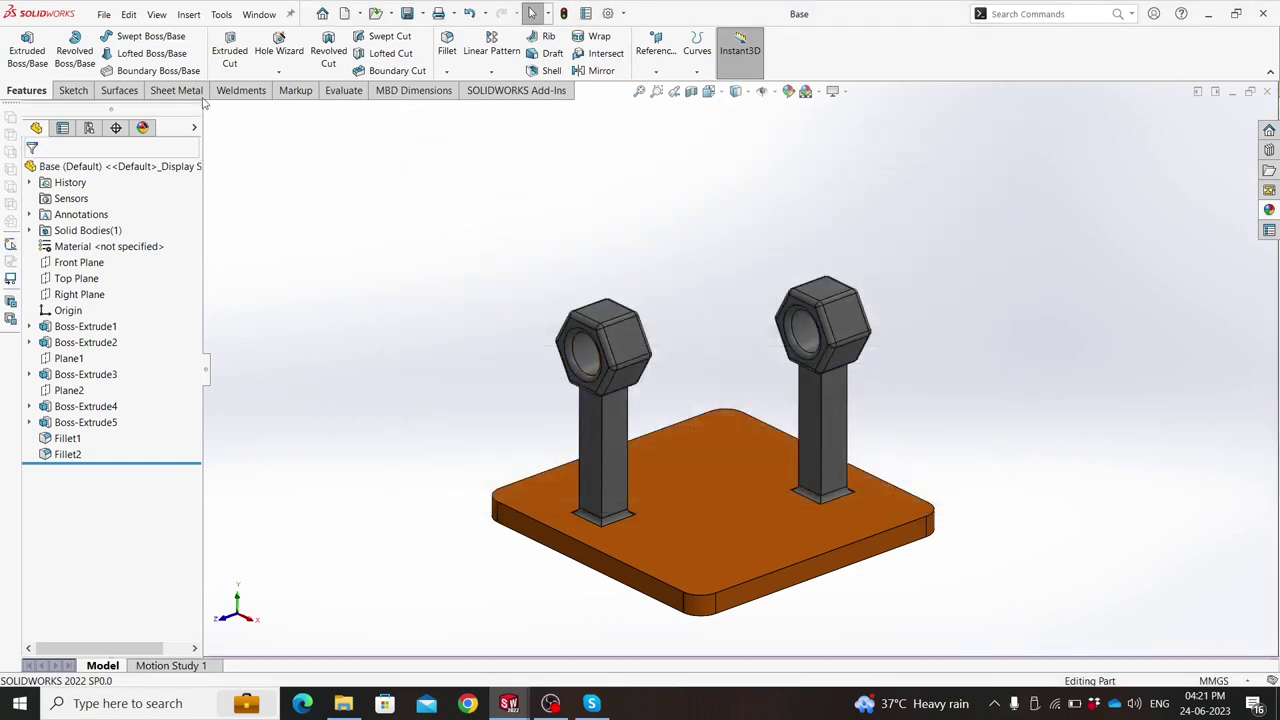
Create a new blank part document.
{"action": "left_click", "coordinate": [103, 14]}
{"action": "left_click", "coordinate": [111, 38]}
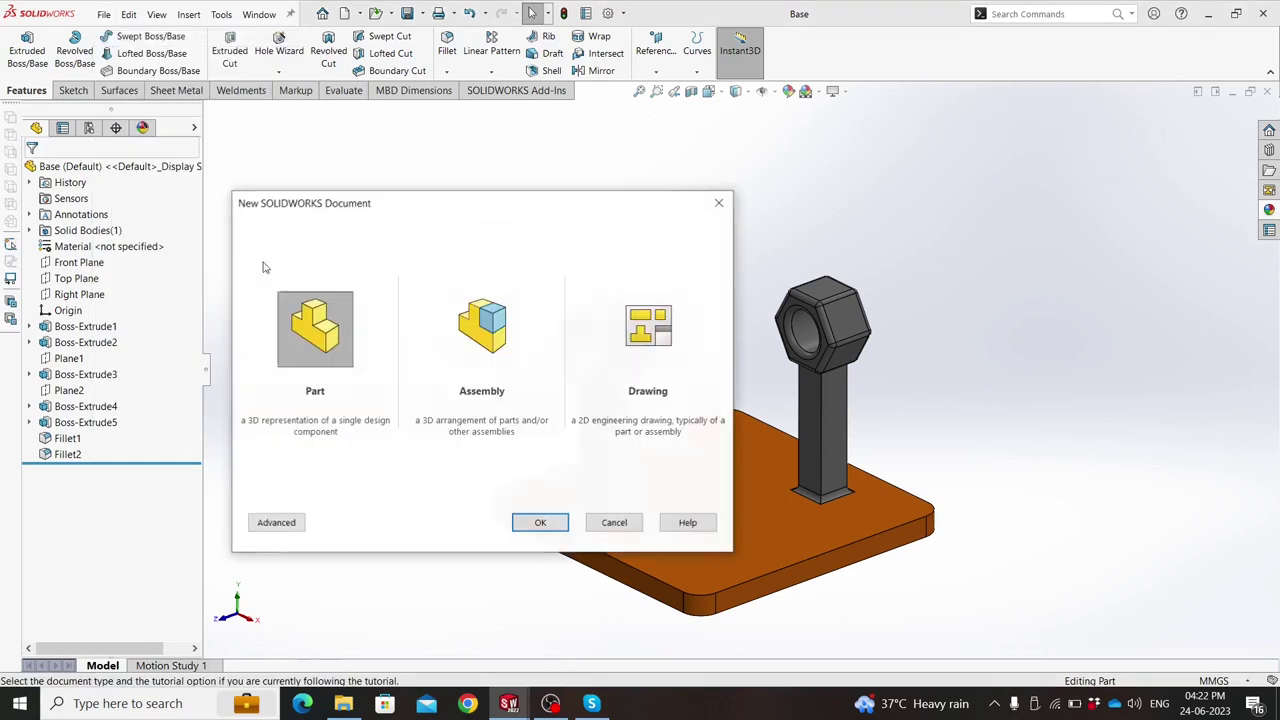
{"action": "left_click", "coordinate": [532, 530]}
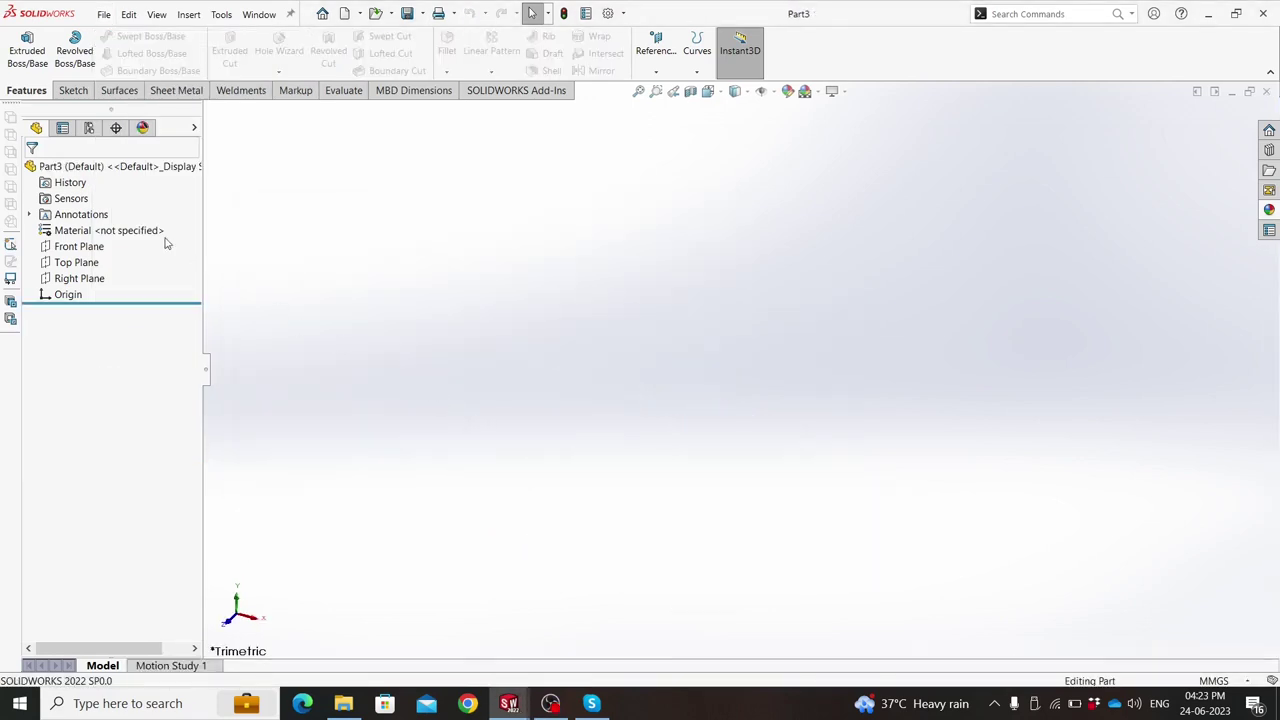
Sketch a closed L-shaped line profile on the Front Plane ending at the origin.
{"action": "left_click", "coordinate": [95, 246]}
{"action": "left_click", "coordinate": [105, 221]}
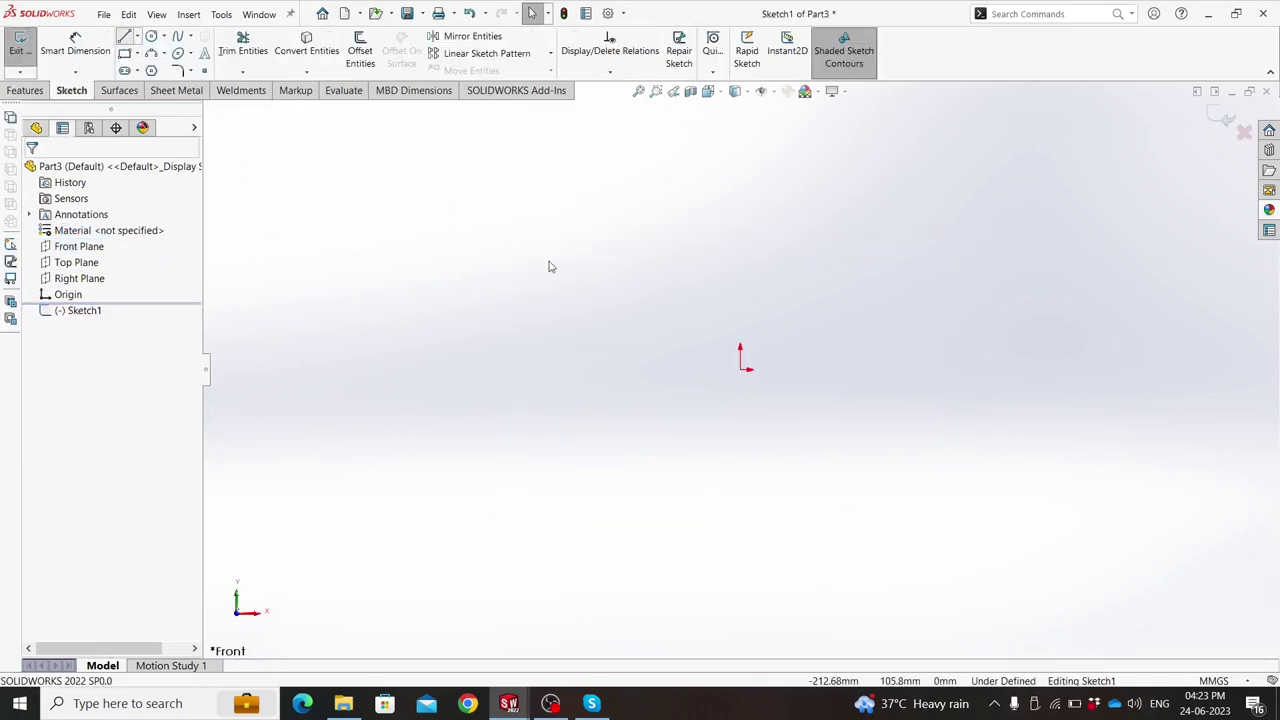
{"action": "key", "text": "l"}
{"action": "left_click", "coordinate": [548, 370]}
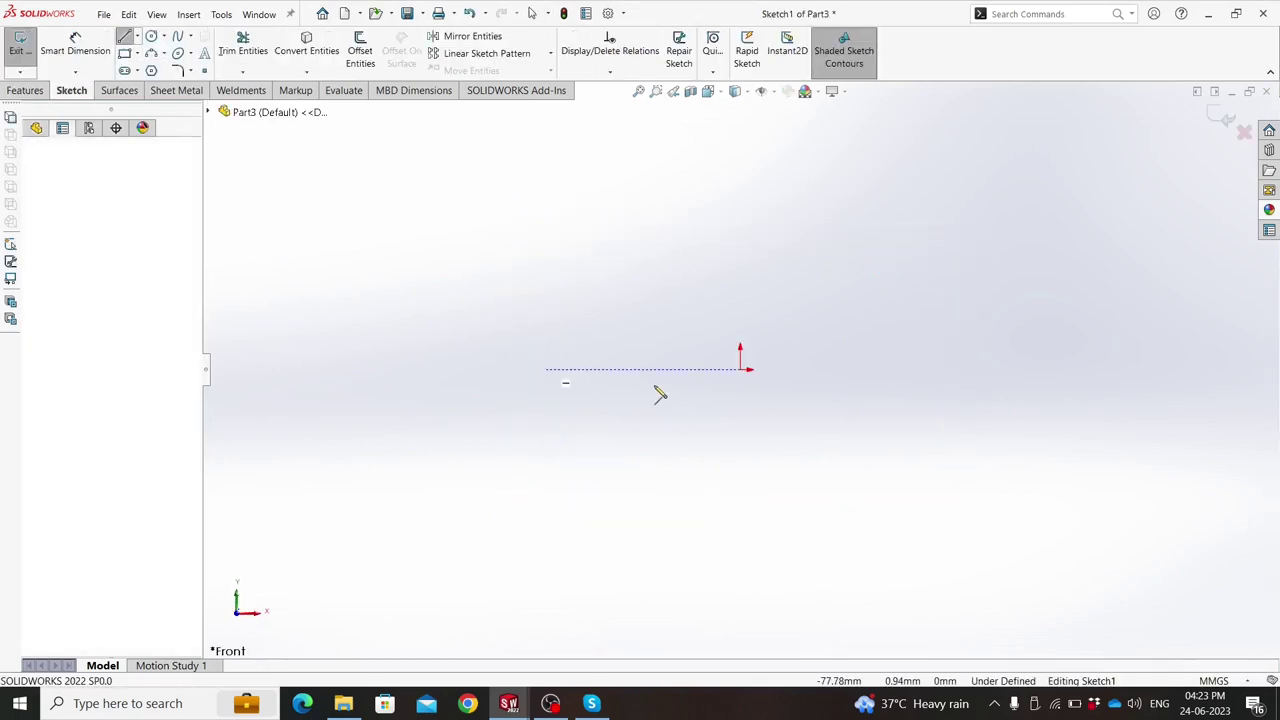
{"action": "left_click", "coordinate": [740, 369]}
{"action": "left_click", "coordinate": [740, 277]}
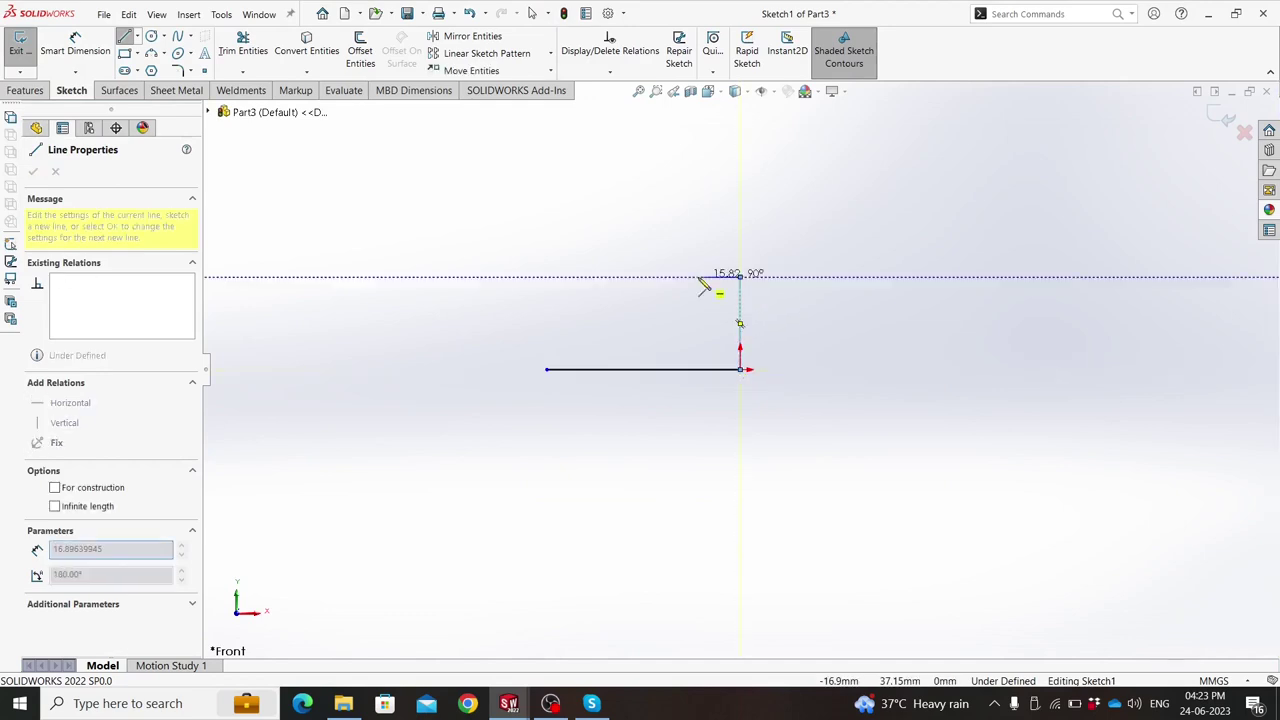
{"action": "left_click", "coordinate": [698, 277]}
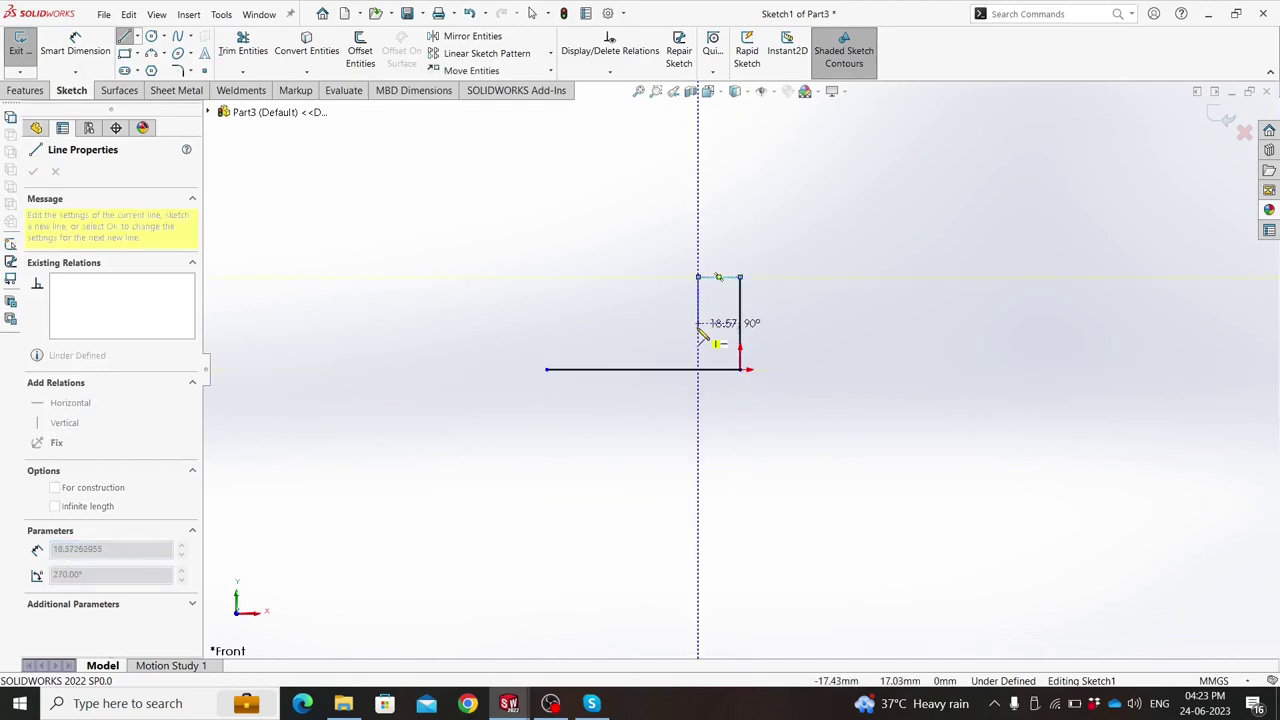
{"action": "left_click", "coordinate": [698, 334]}
{"action": "left_click", "coordinate": [546, 334]}
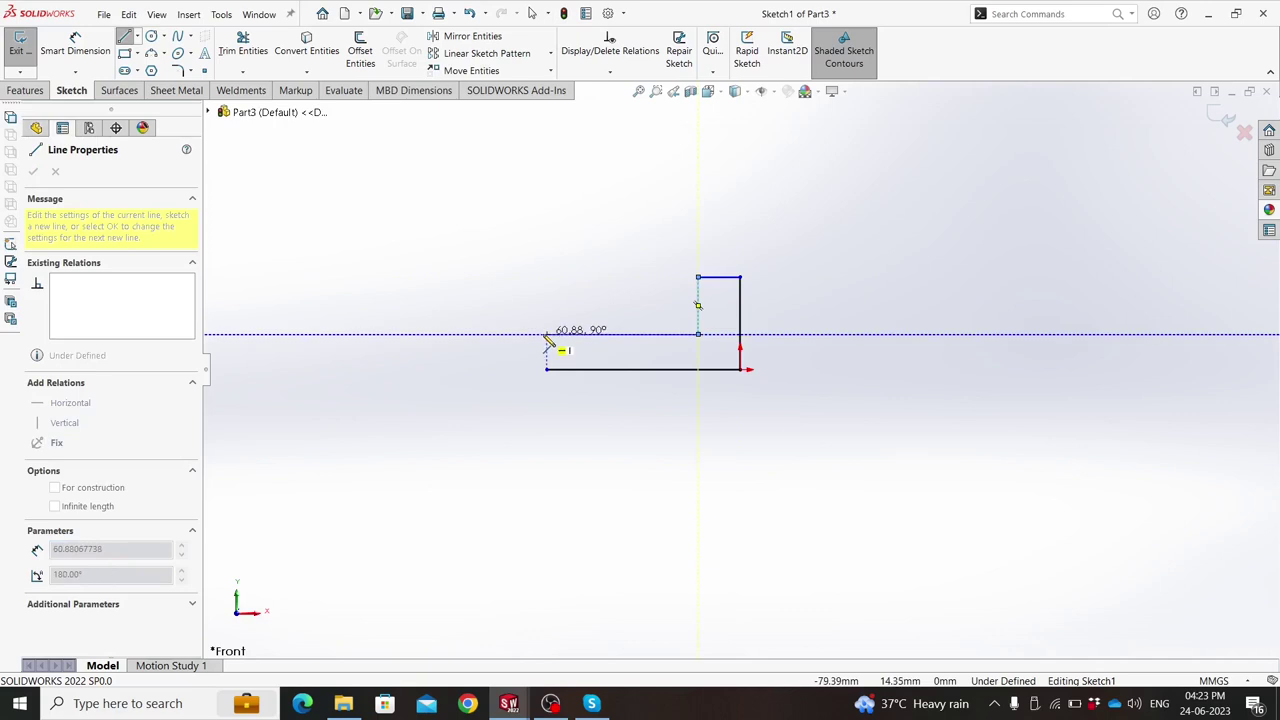
{"action": "left_click", "coordinate": [547, 369]}
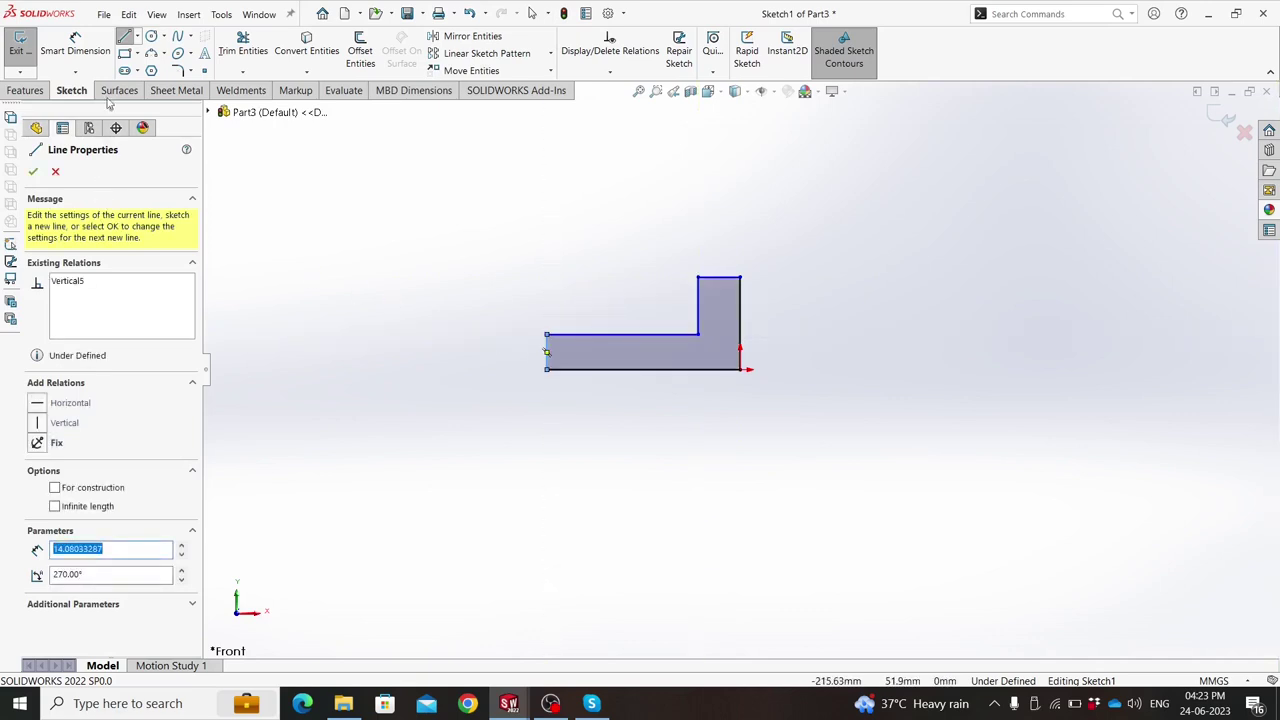
{"action": "key", "text": "Escape"}
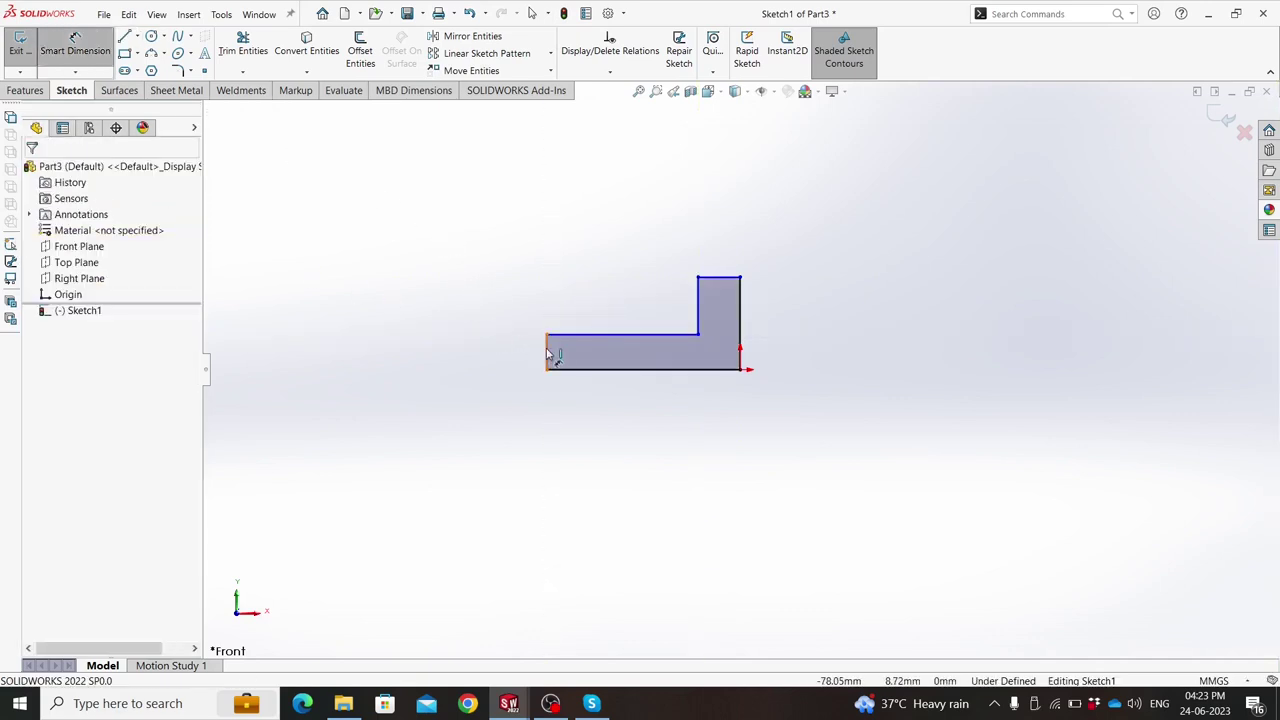
Dimension the profile's left height to 20 mm and right height to 24 mm.
{"action": "left_click", "coordinate": [548, 355]}
{"action": "left_click", "coordinate": [476, 355]}
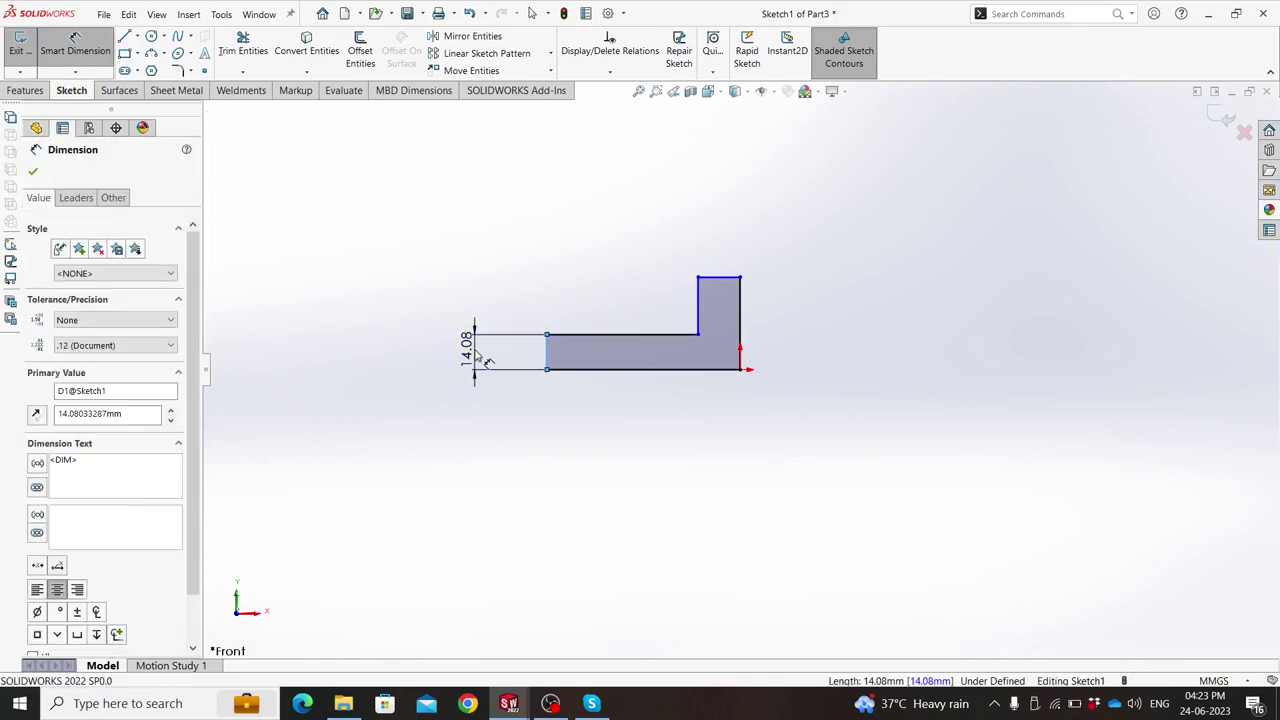
{"action": "type", "text": "20"}
{"action": "key", "text": "Return"}
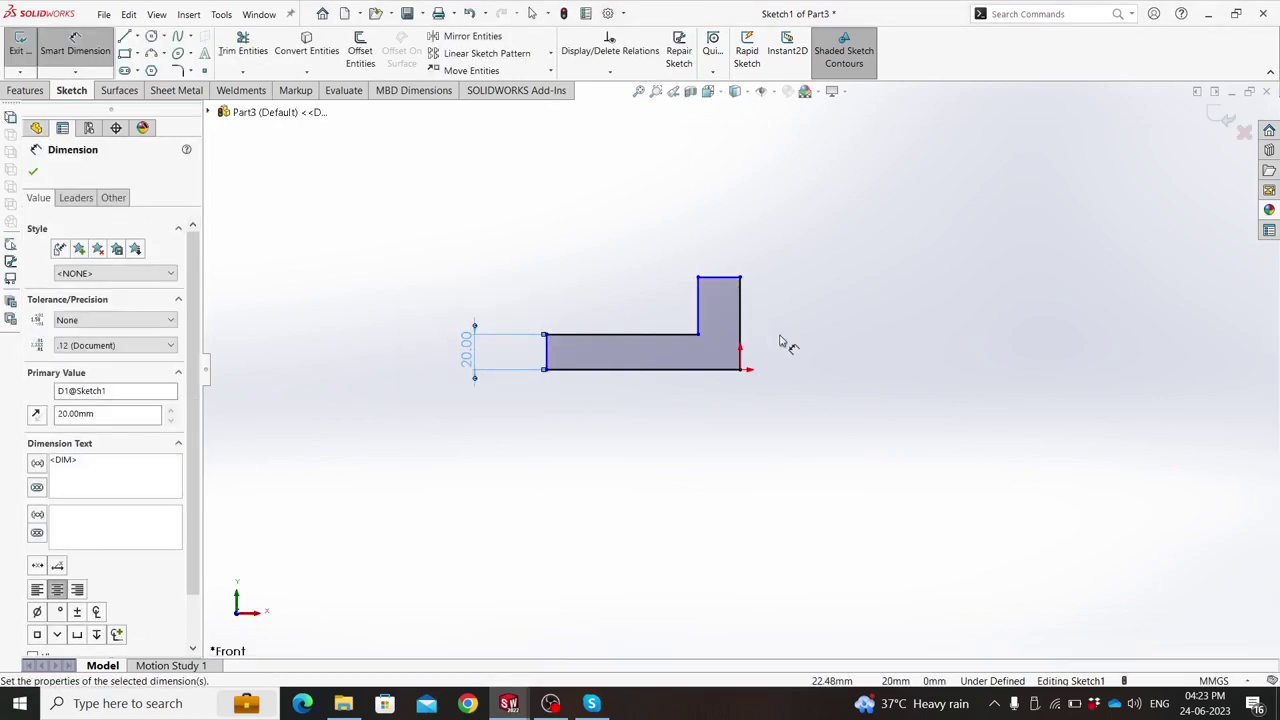
{"action": "left_click", "coordinate": [745, 313]}
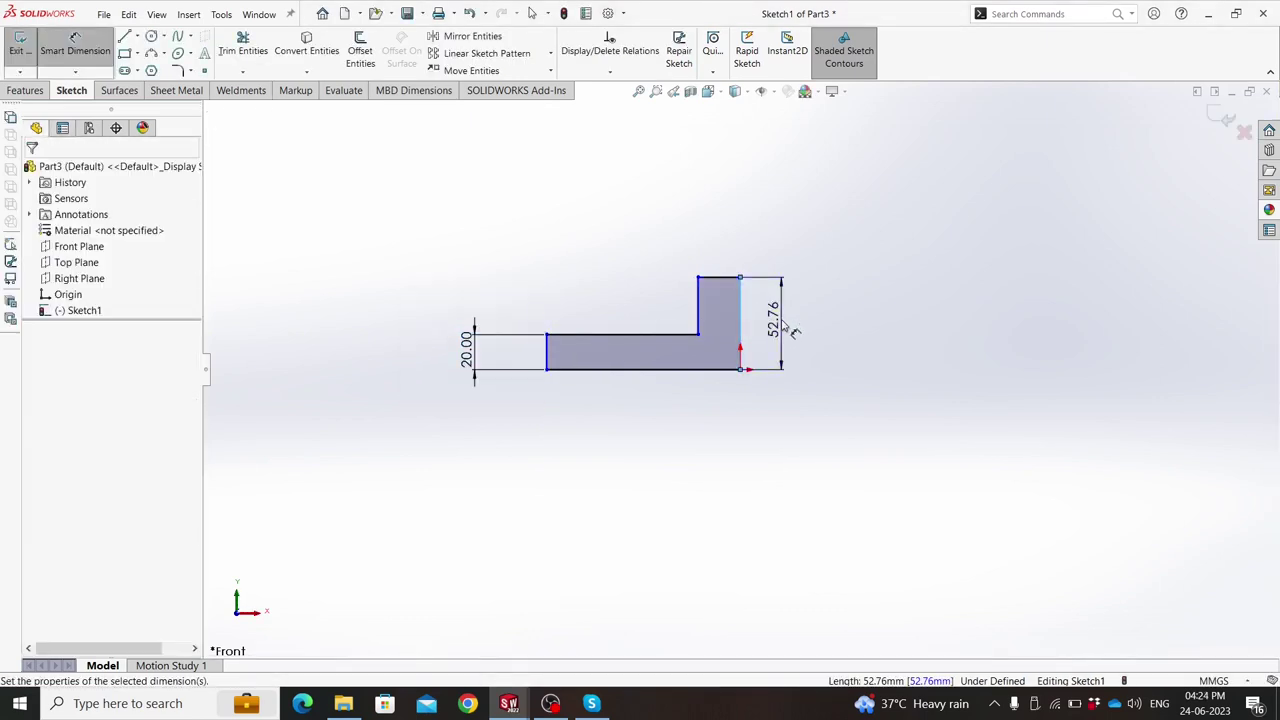
{"action": "left_click", "coordinate": [780, 325]}
{"action": "type", "text": "24"}
{"action": "key", "text": "Return"}
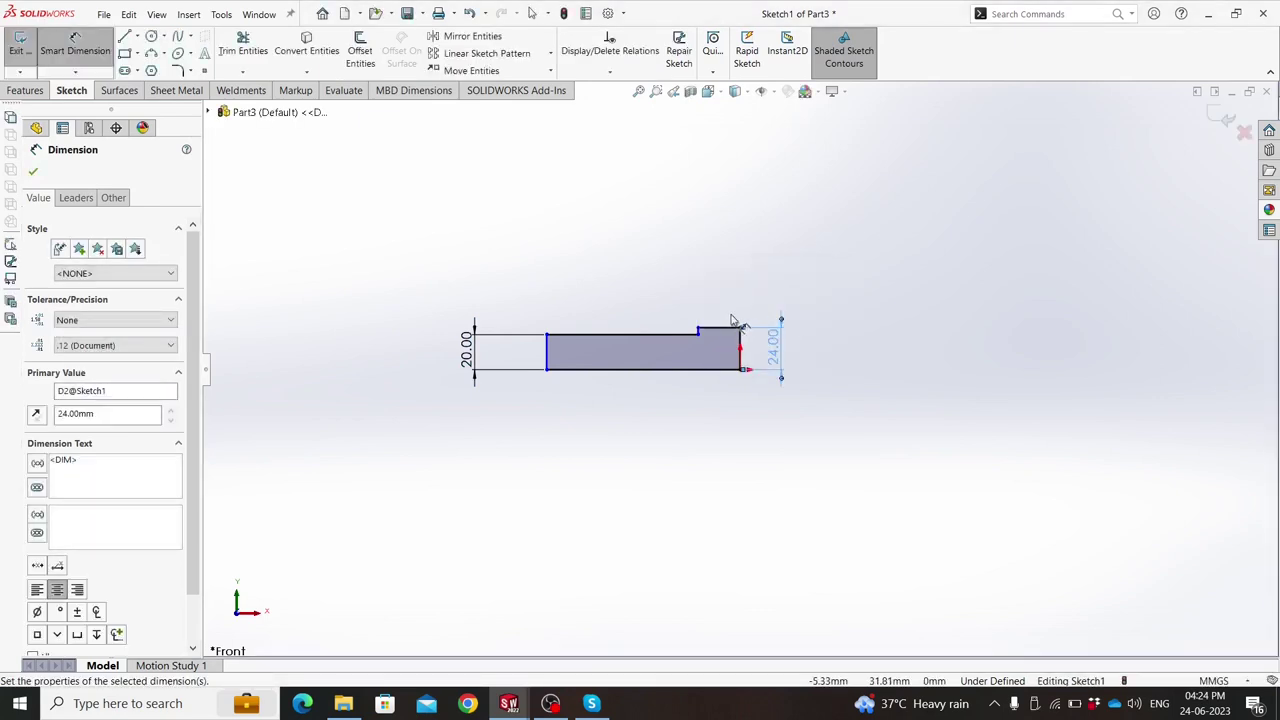
Dimension the step width to 16 mm and the overall length to 112 mm.
{"action": "left_click", "coordinate": [720, 332]}
{"action": "left_click", "coordinate": [726, 292]}
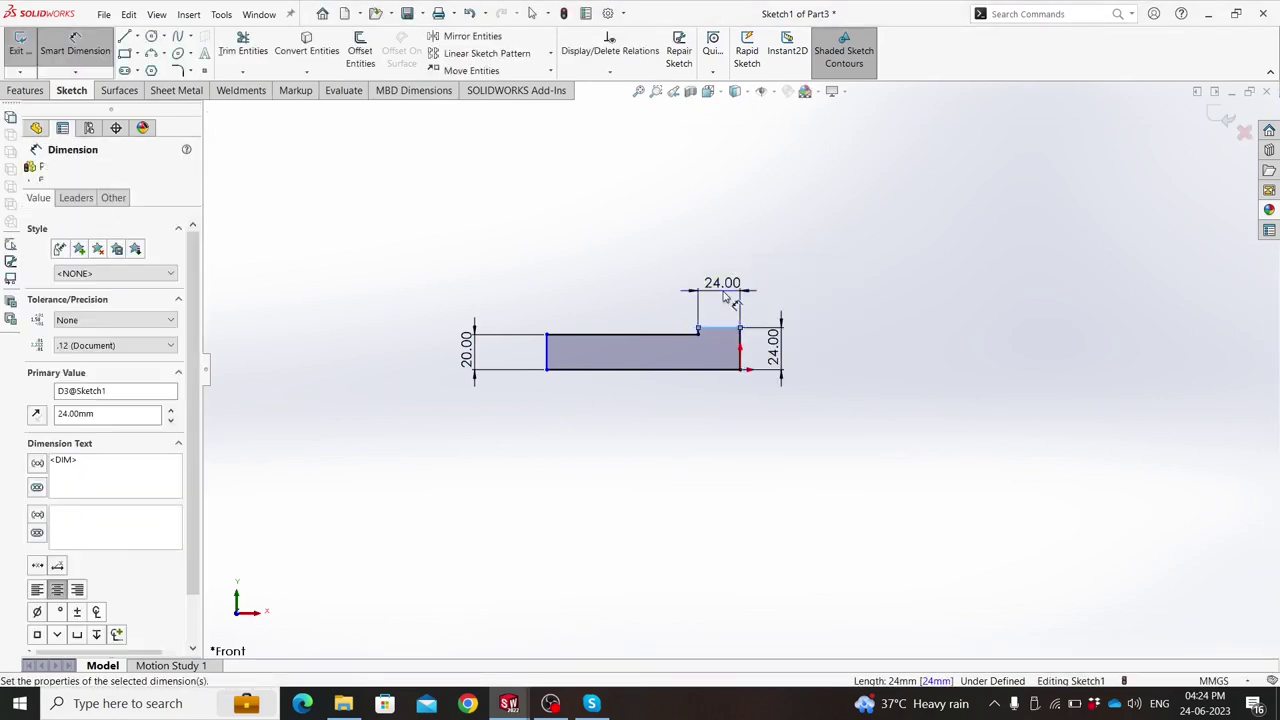
{"action": "type", "text": "16"}
{"action": "key", "text": "Return"}
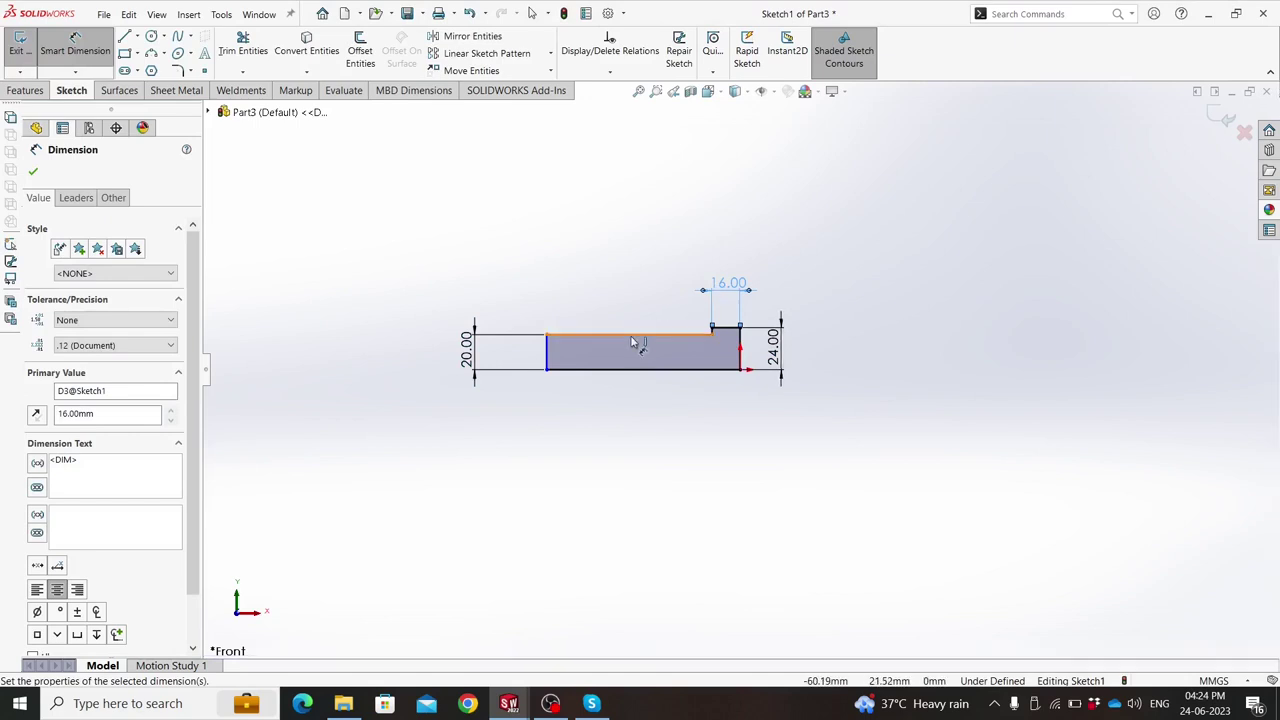
{"action": "left_click", "coordinate": [610, 334]}
{"action": "left_click", "coordinate": [608, 287]}
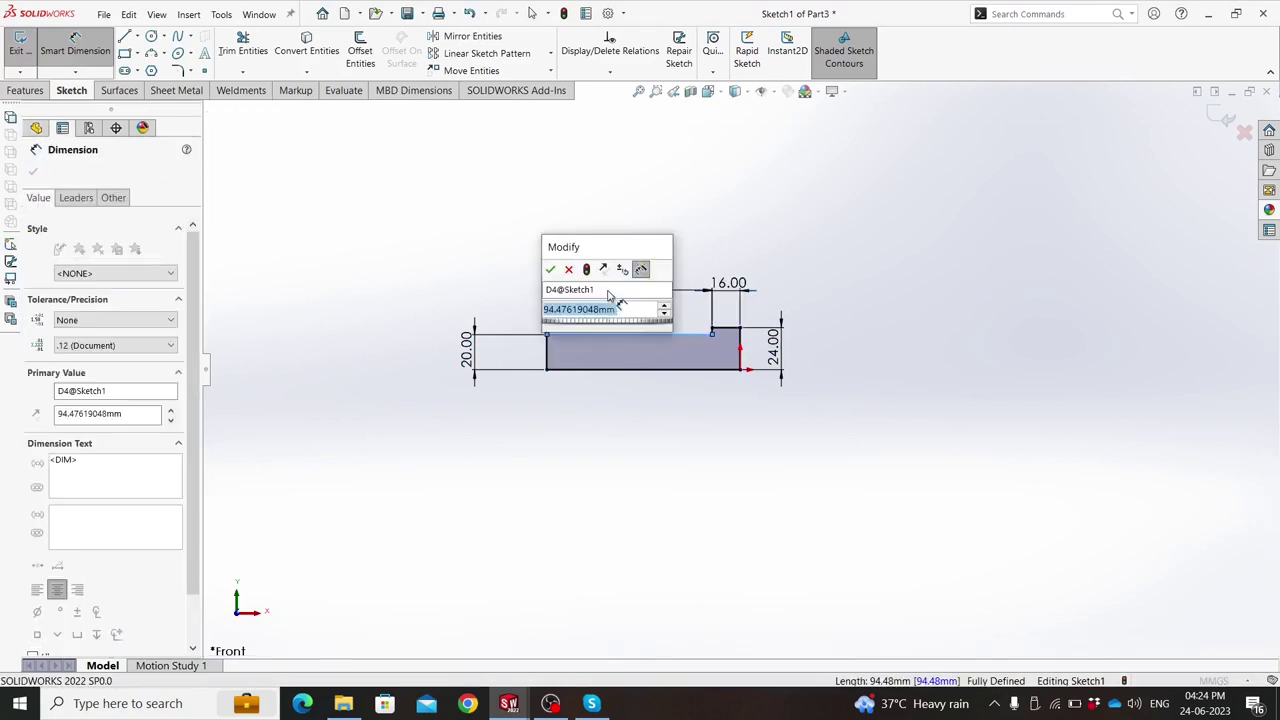
{"action": "type", "text": "112"}
{"action": "key", "text": "Return"}
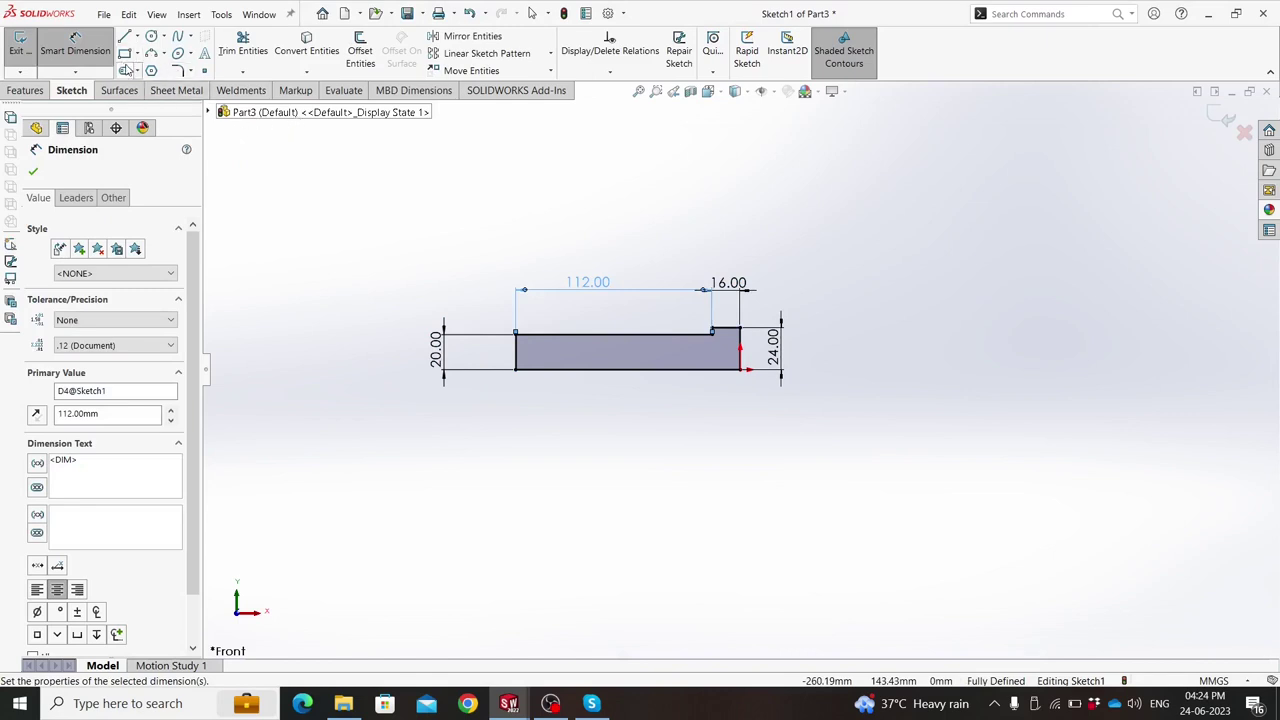
{"action": "left_click", "coordinate": [180, 74]}
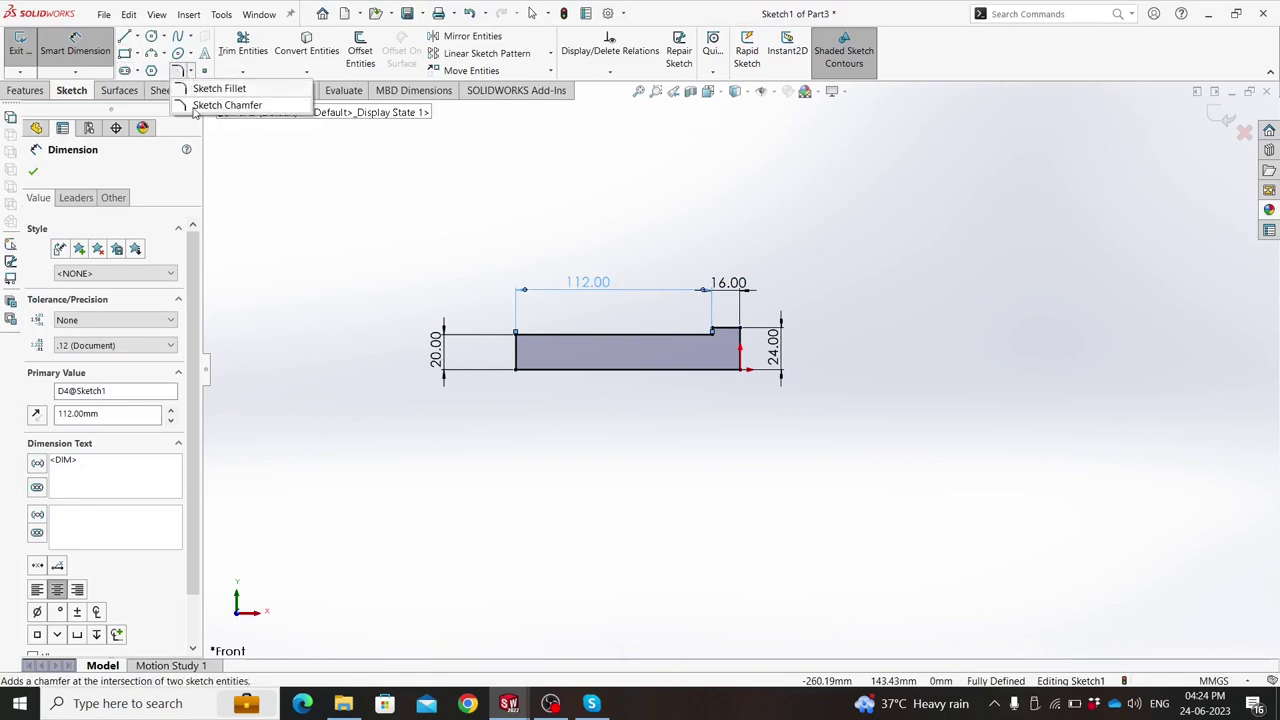
Add a 4 mm equal-distance sketch chamfer at the profile's top-left corner.
{"action": "left_click", "coordinate": [200, 106]}
{"action": "type", "text": "4"}
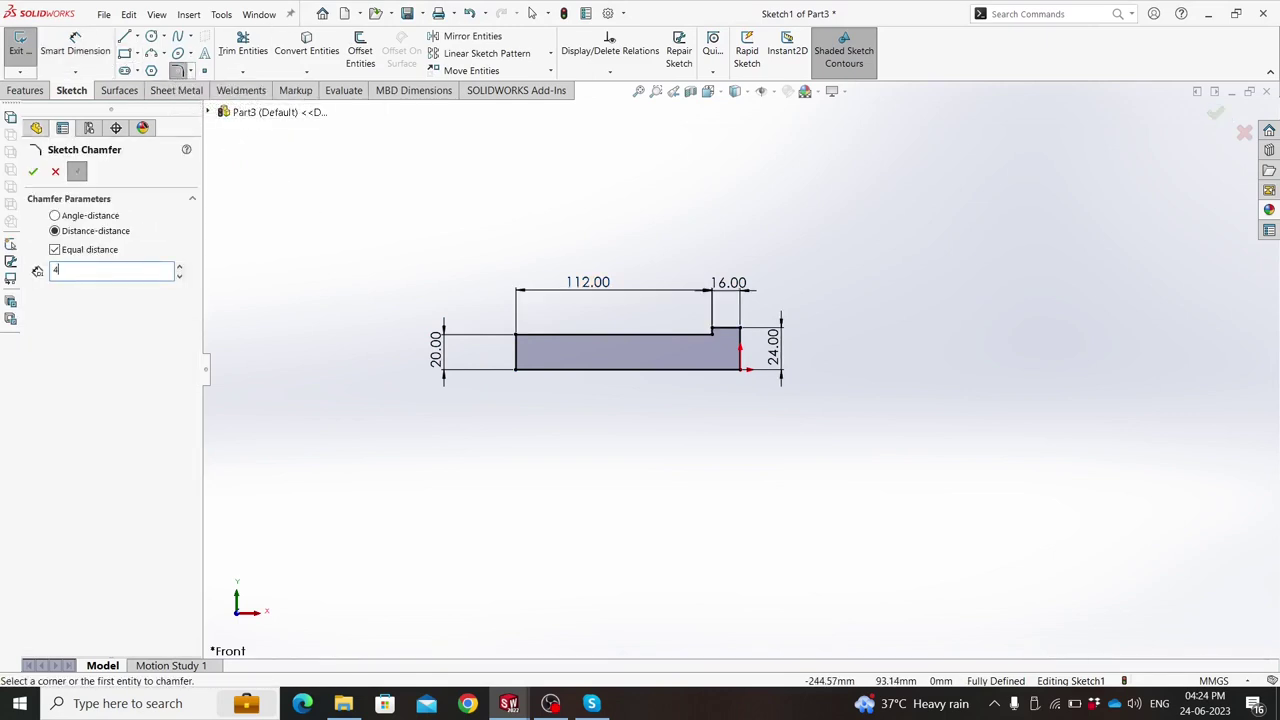
{"action": "left_click", "coordinate": [514, 340]}
{"action": "left_click", "coordinate": [528, 335]}
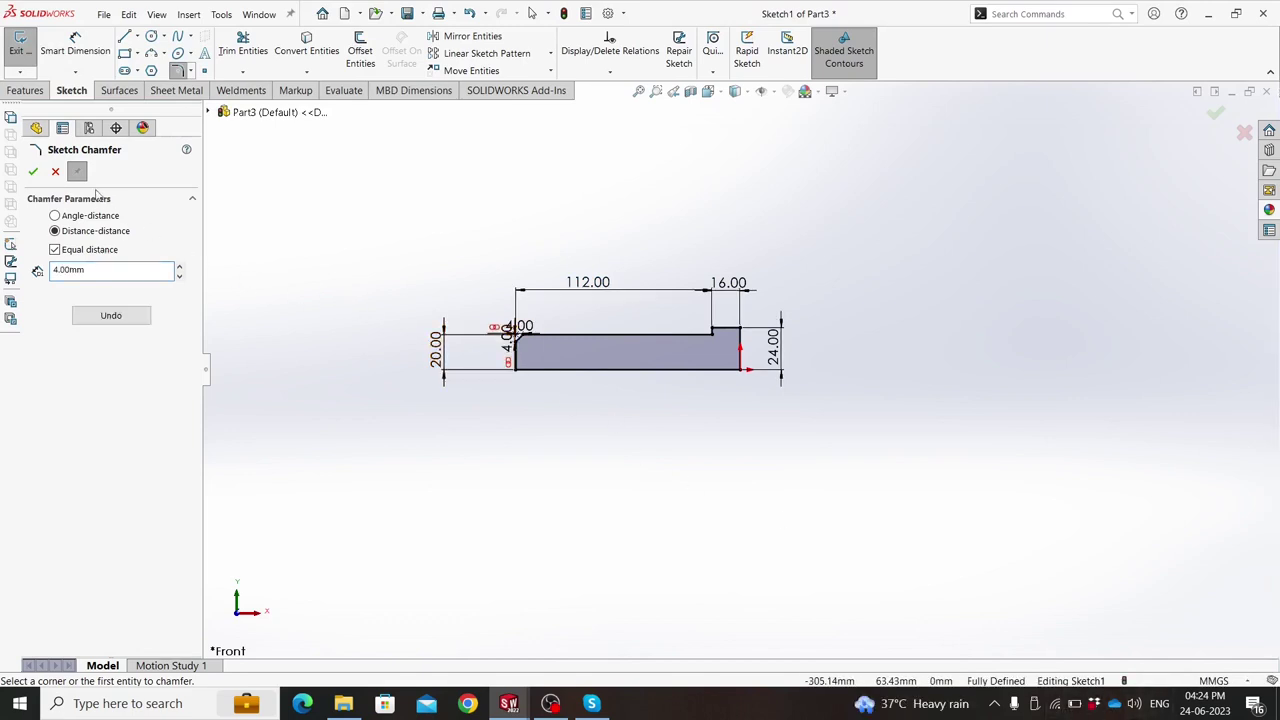
{"action": "left_click", "coordinate": [33, 173]}
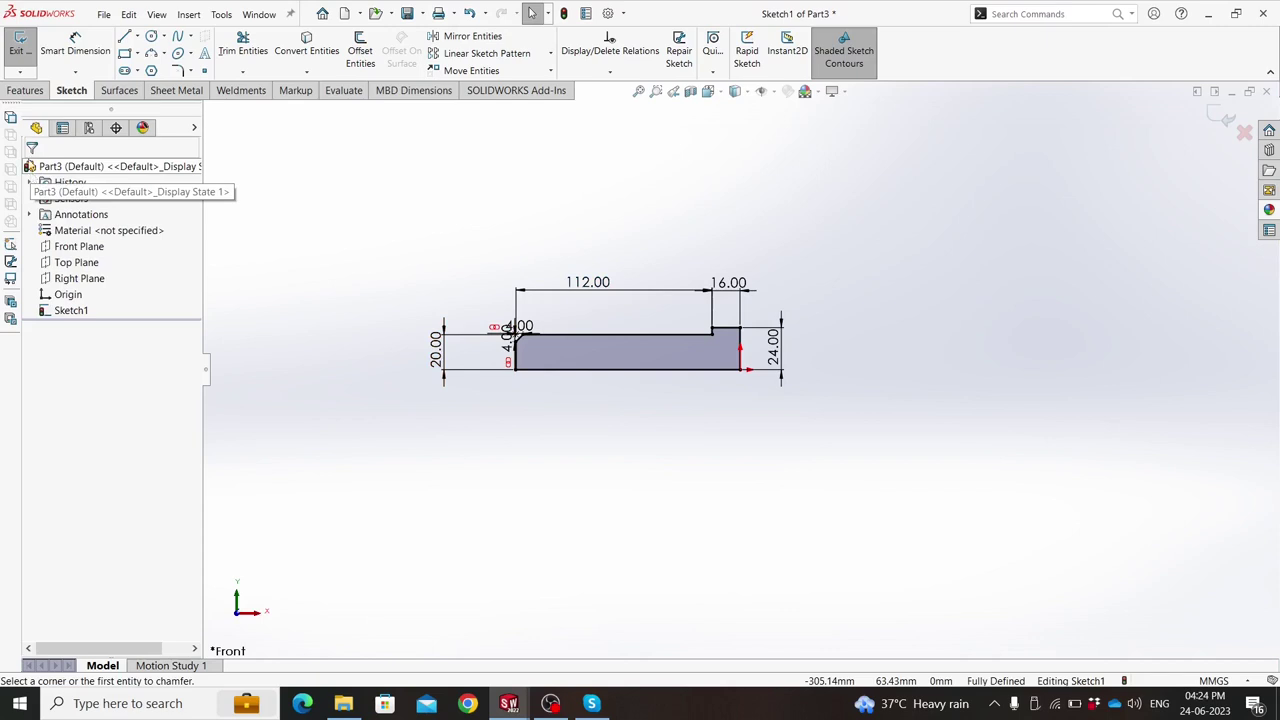
Revolve the profile 360° about its bottom line into a solid pin.
{"action": "left_click", "coordinate": [25, 90]}
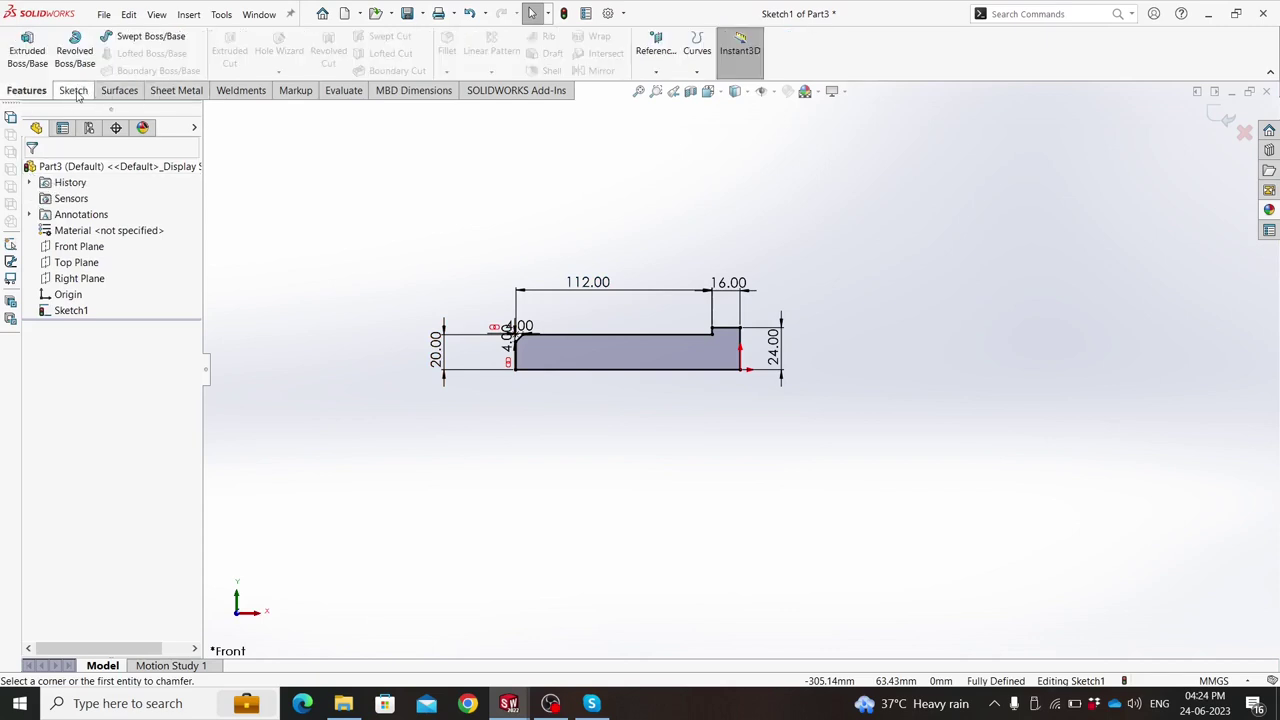
{"action": "left_click", "coordinate": [74, 50]}
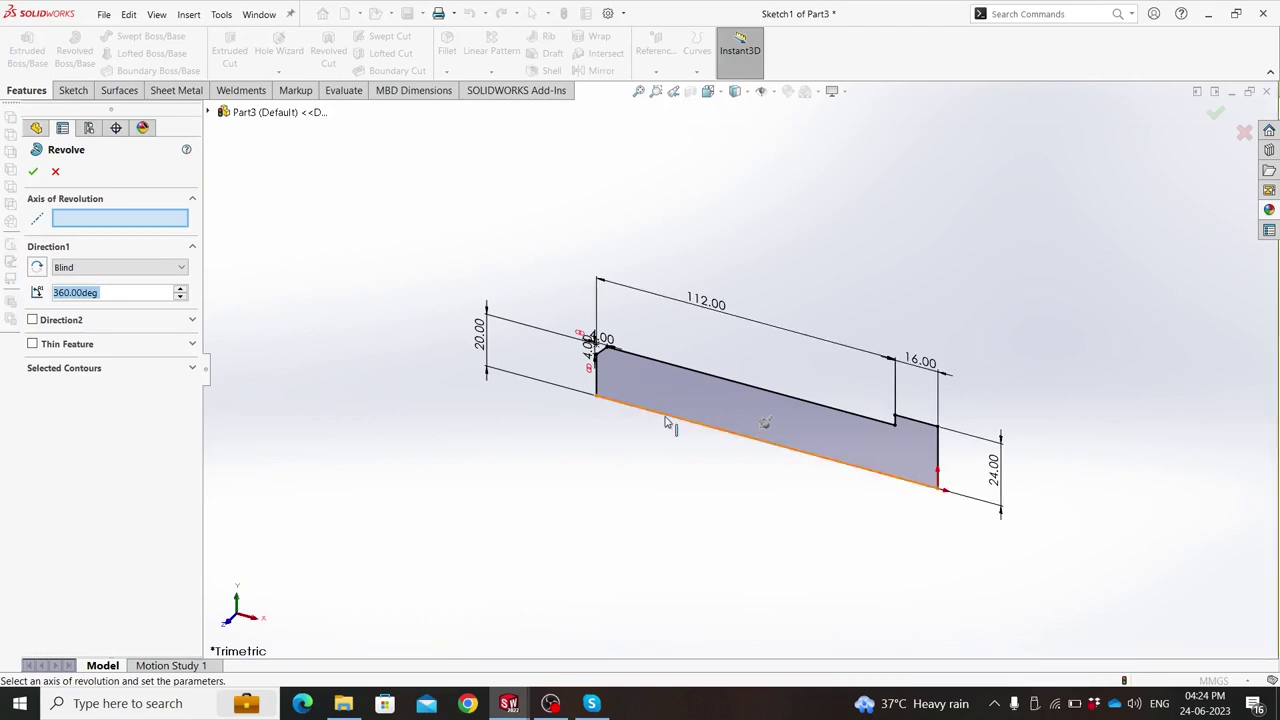
{"action": "left_click", "coordinate": [672, 419]}
{"action": "left_click", "coordinate": [36, 171]}
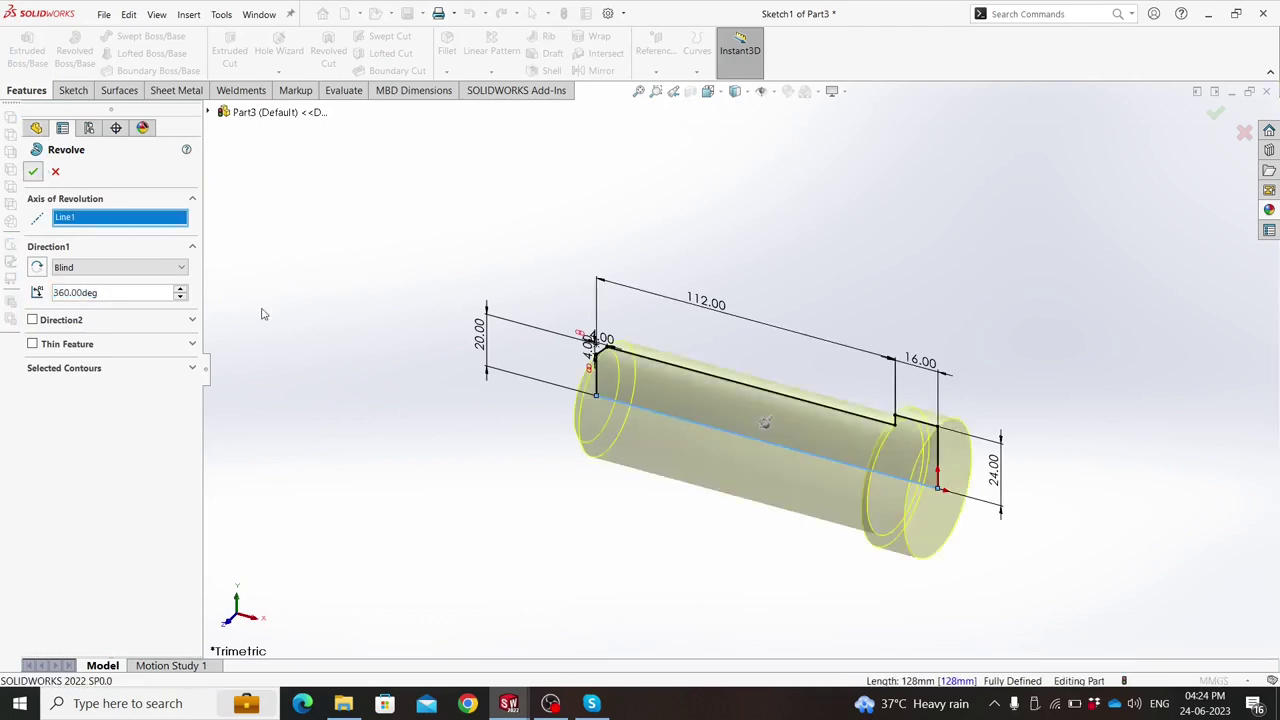
{"action": "middle_click_drag", "start_coordinate": [517, 380], "coordinate": [548, 360]}
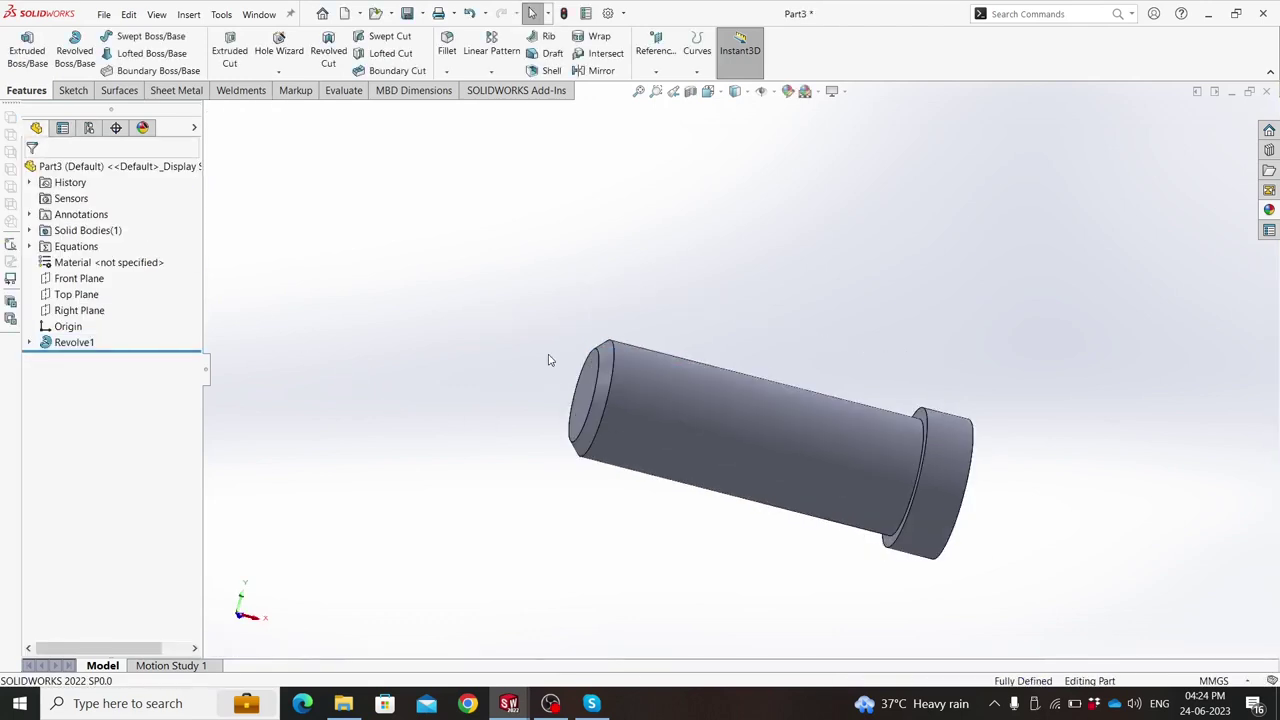
{"action": "middle_click_drag", "start_coordinate": [500, 466], "coordinate": [594, 395]}
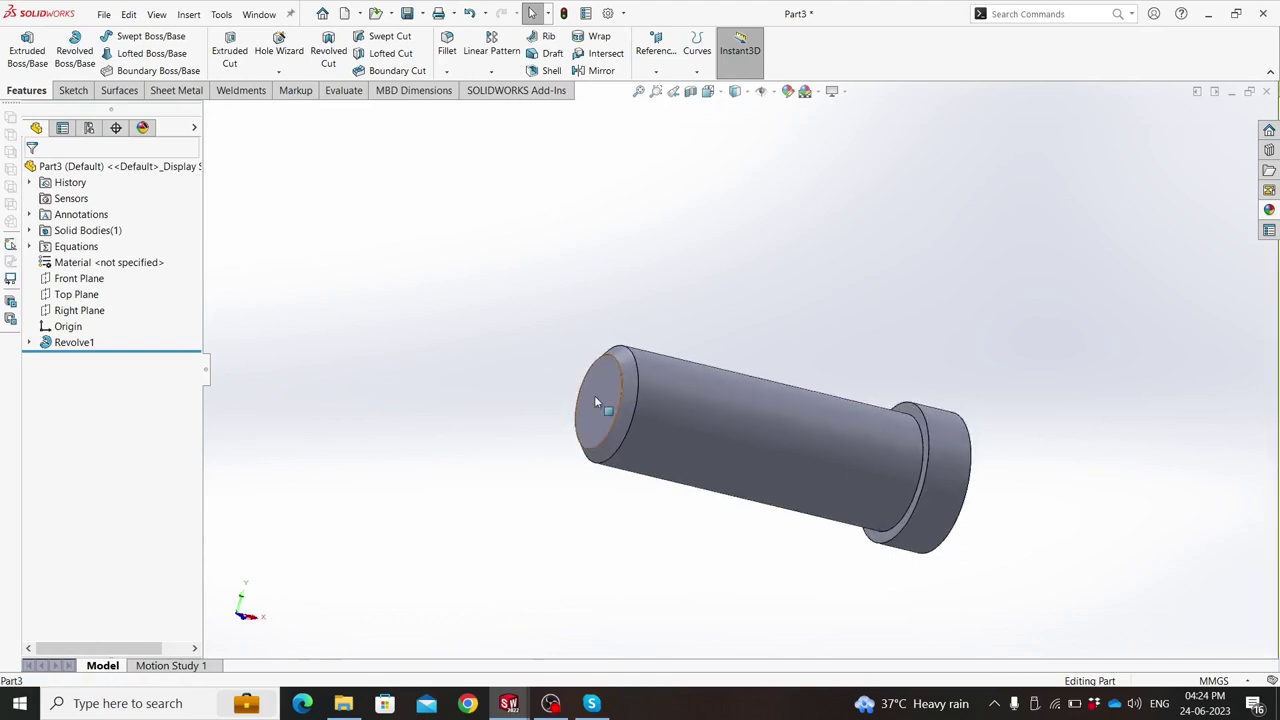
Sketch a six-sided polygon centred on the pin's chamfered end face.
{"action": "left_click", "coordinate": [594, 395]}
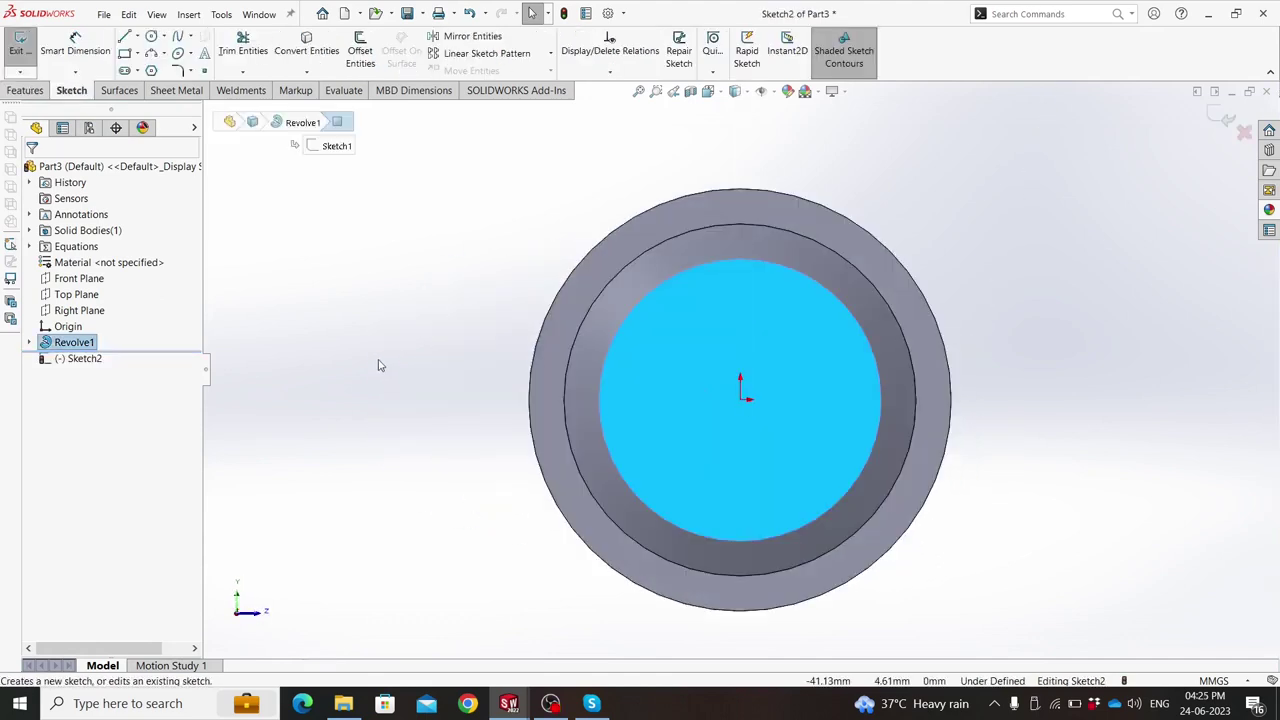
{"action": "left_click", "coordinate": [151, 71]}
{"action": "left_click", "coordinate": [742, 401]}
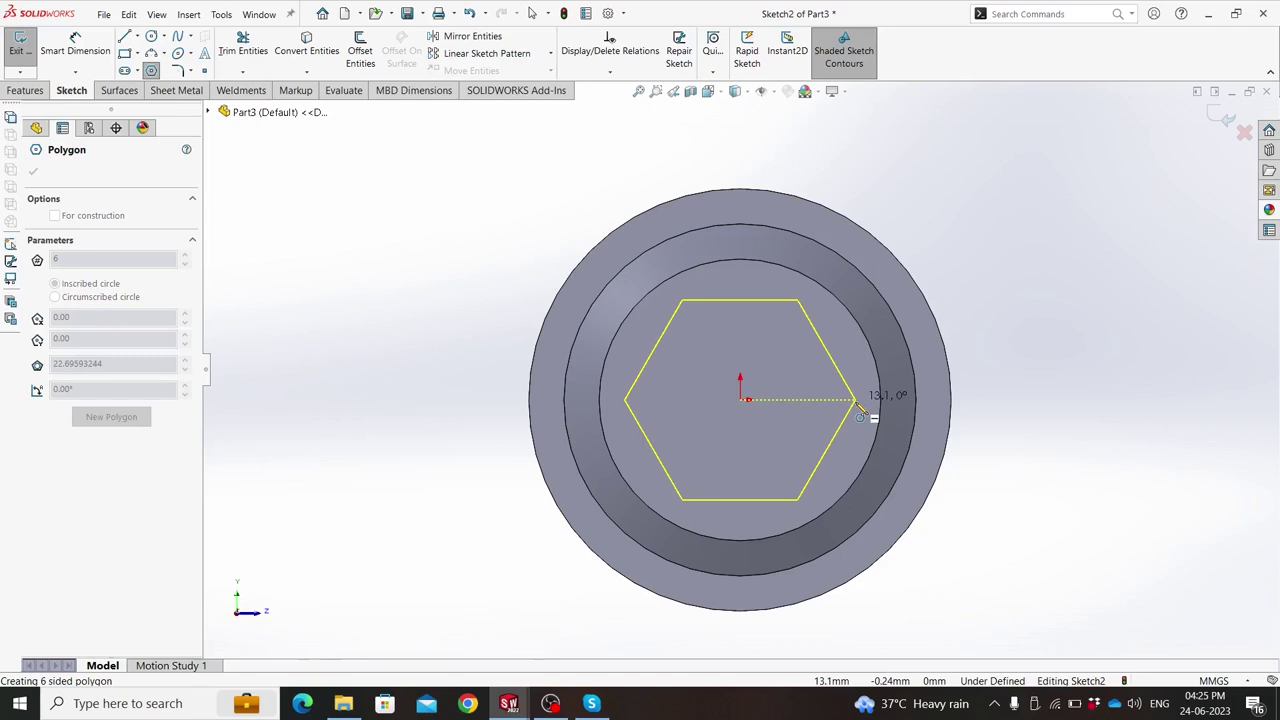
{"action": "left_click", "coordinate": [858, 409]}
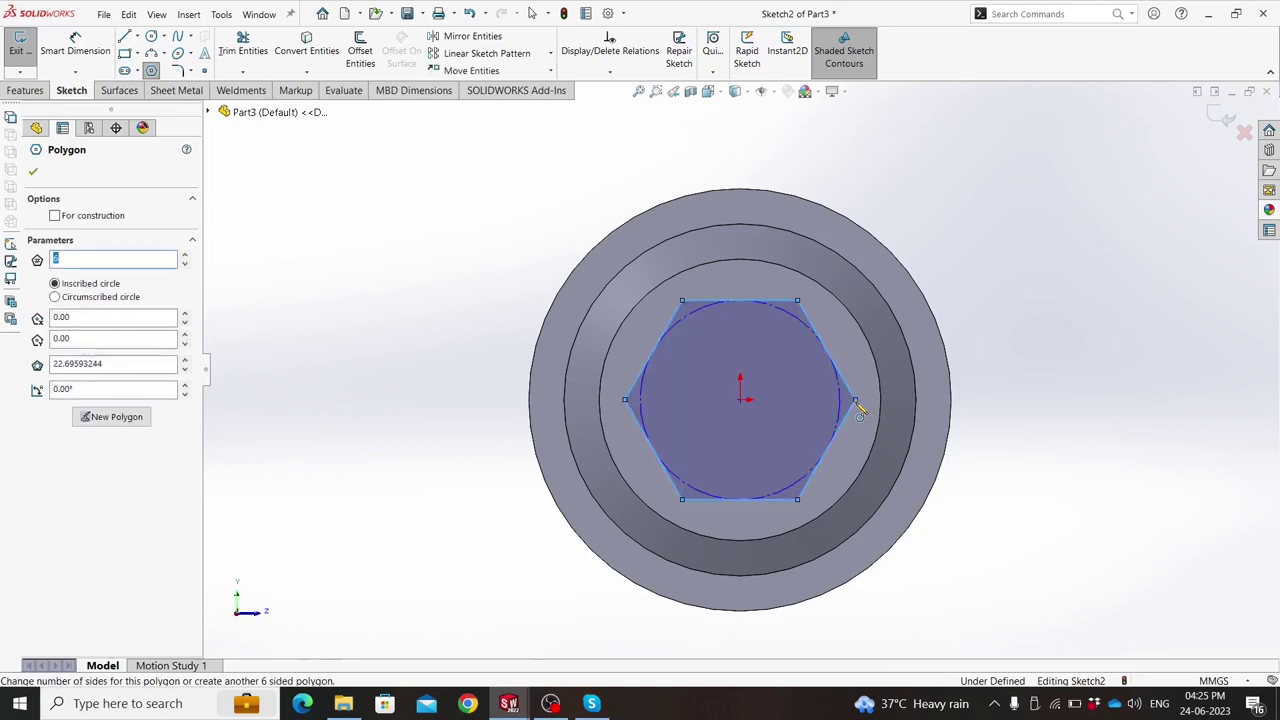
{"action": "left_click", "coordinate": [35, 173]}
Dimension the hexagon's inscribed circle to a 30 mm diameter.
{"action": "left_click", "coordinate": [26, 90]}
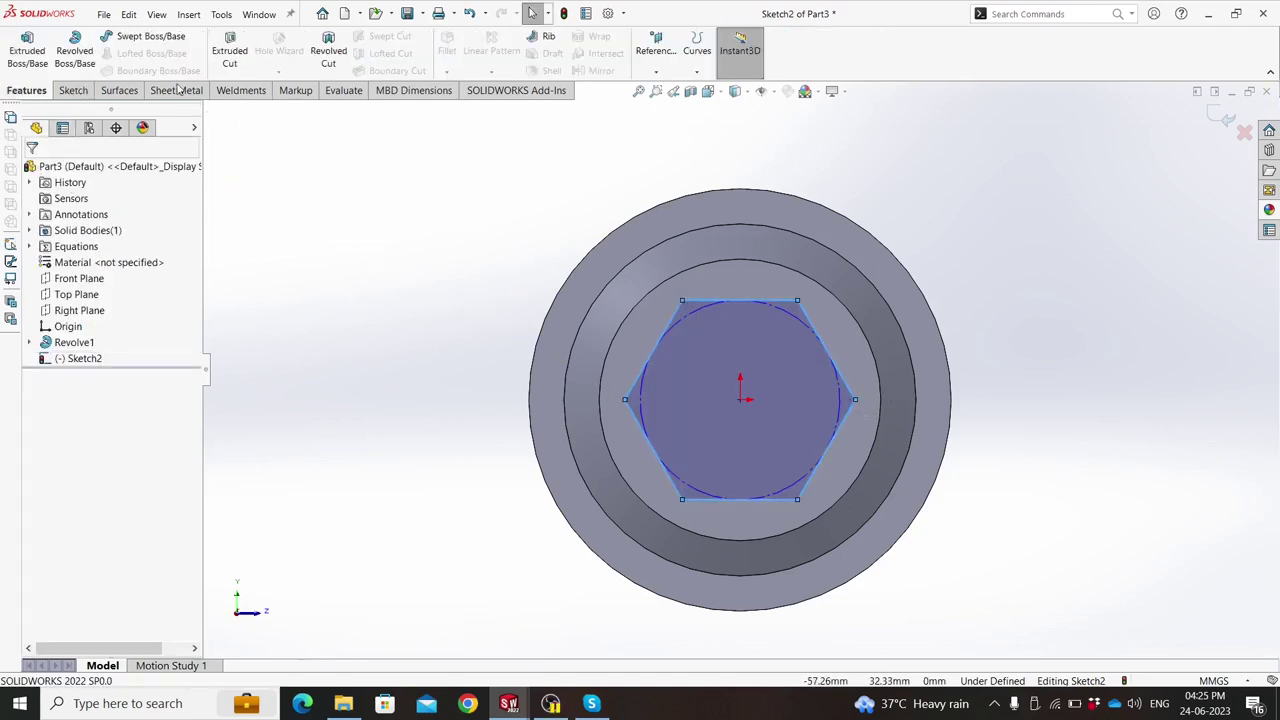
{"action": "left_click", "coordinate": [73, 90]}
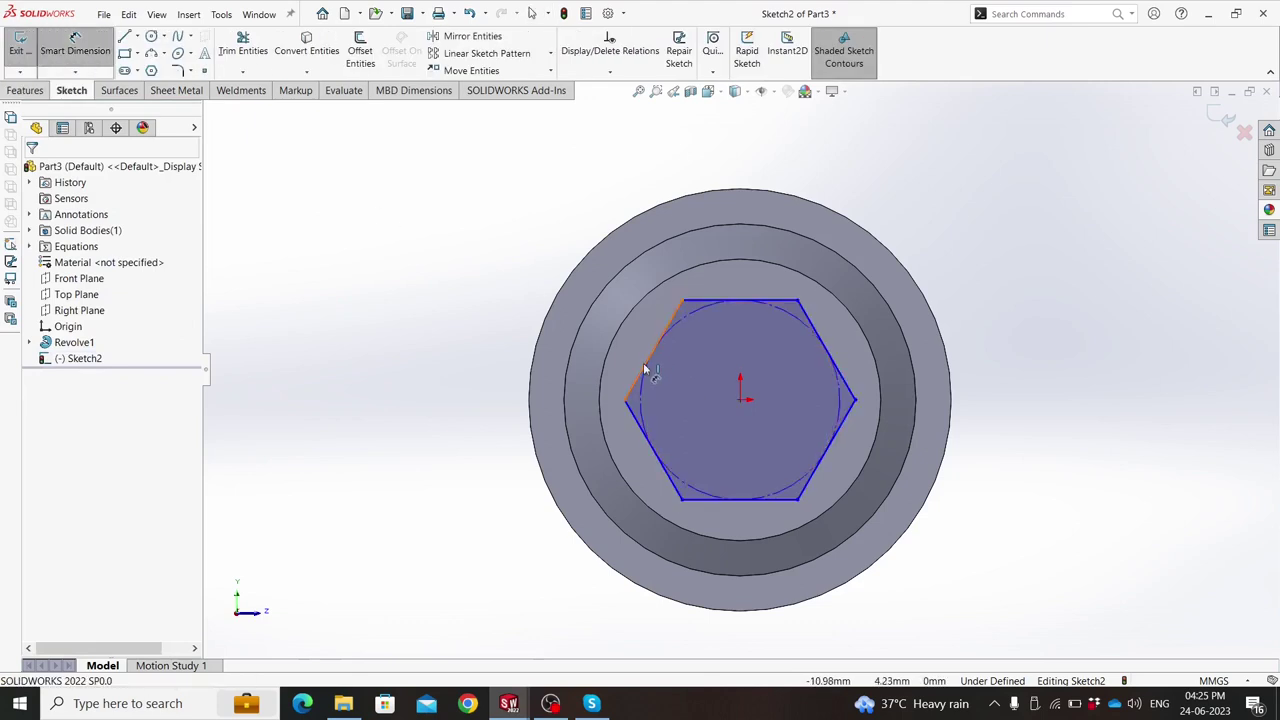
{"action": "left_click", "coordinate": [648, 385]}
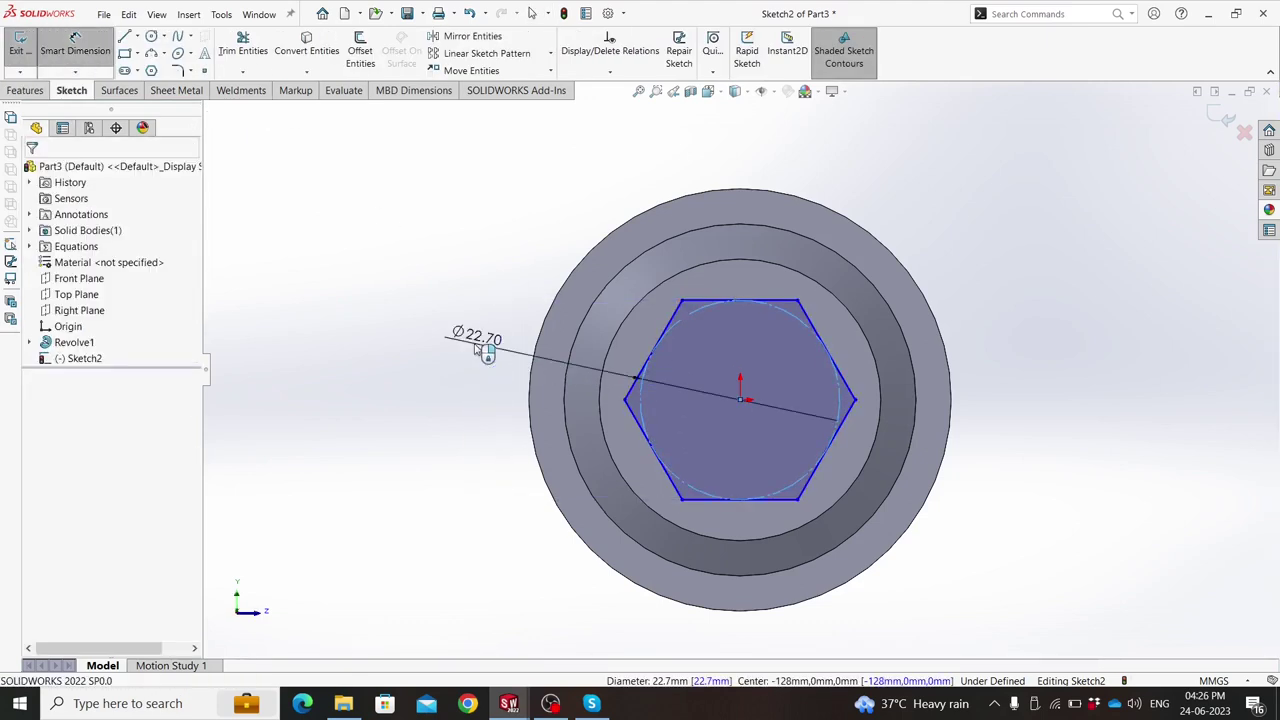
{"action": "left_click", "coordinate": [478, 348]}
{"action": "type", "text": "30"}
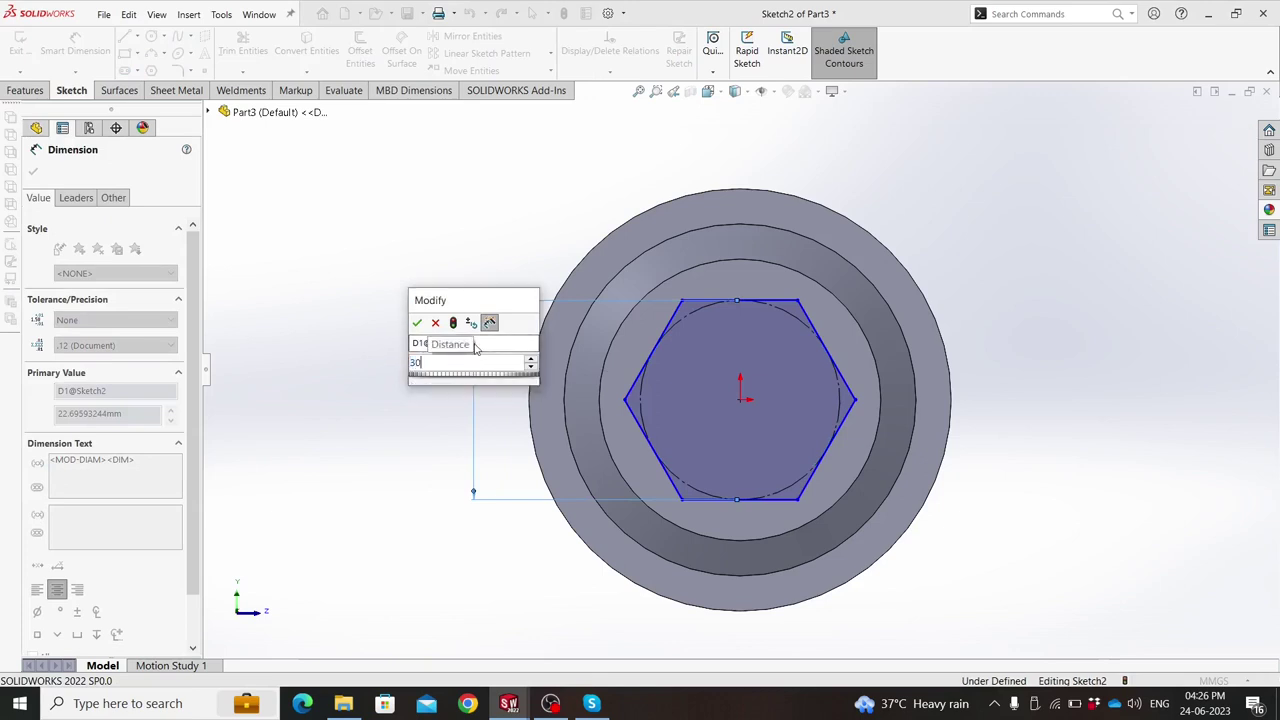
{"action": "key", "text": "Return"}
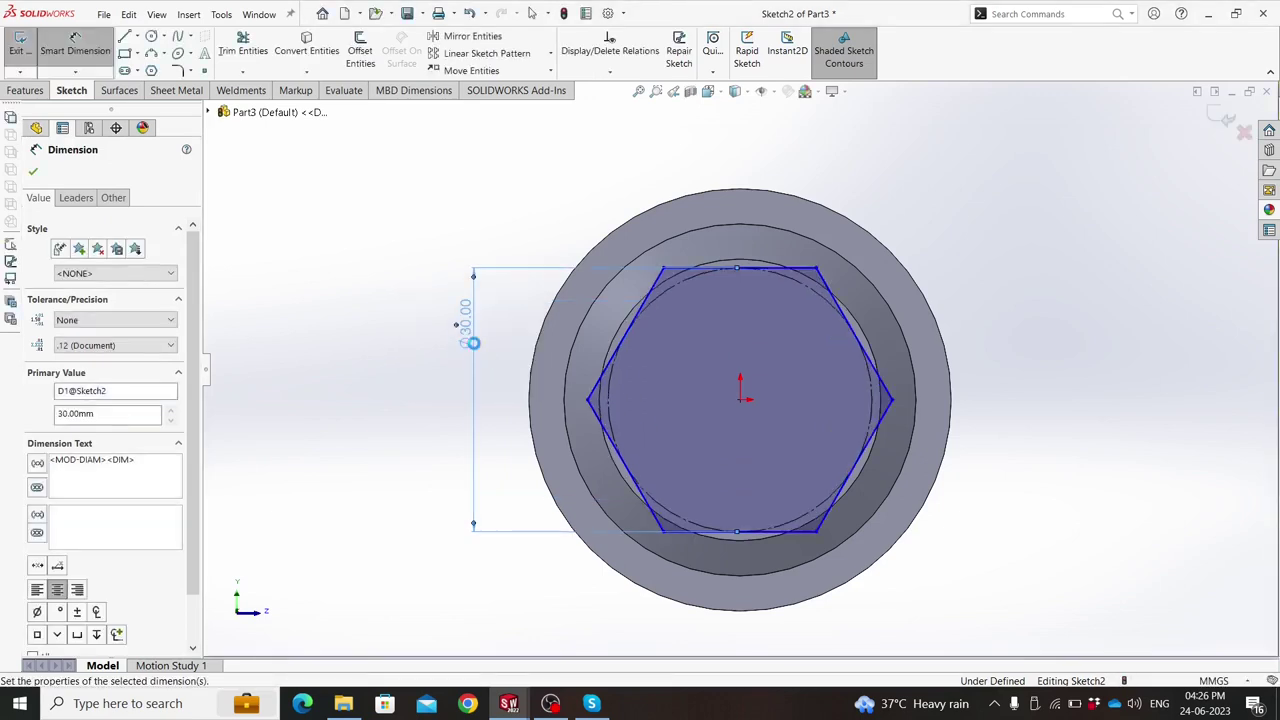
Change the hexagon's diameter from Ø30 to Ø25 and make its top edge horizontal.
{"action": "double_click", "coordinate": [475, 329]}
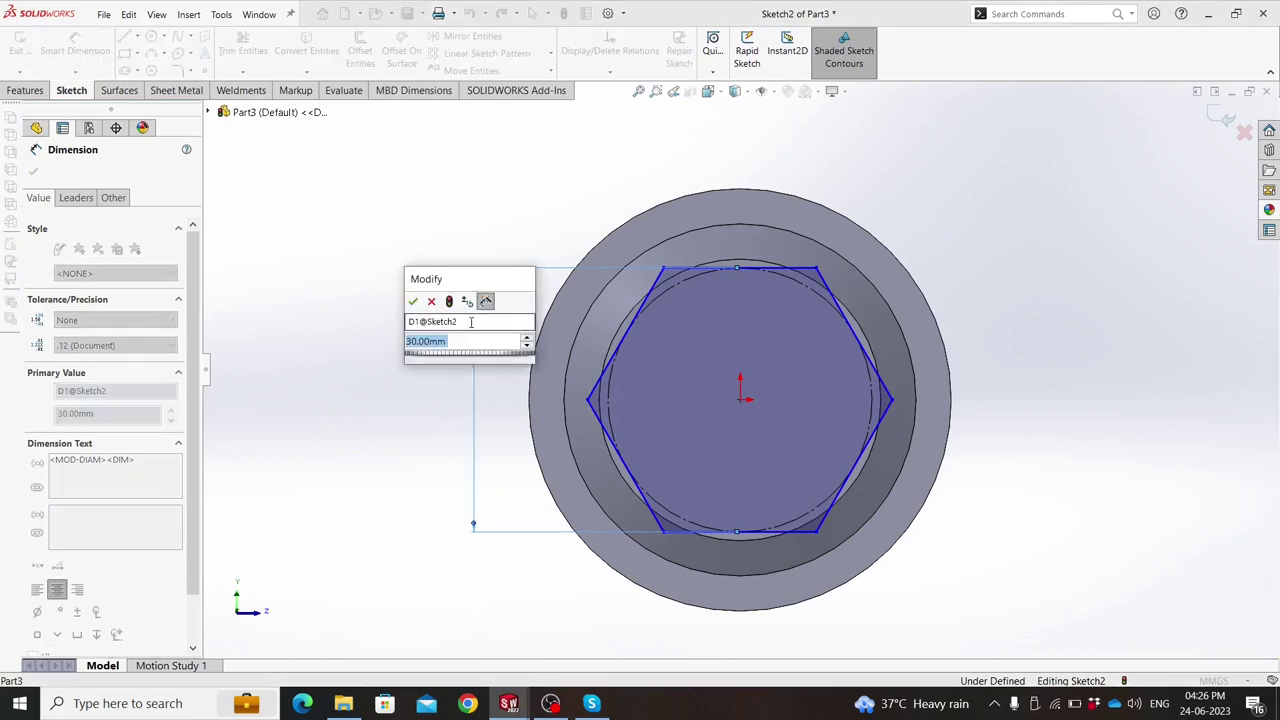
{"action": "type", "text": "25"}
{"action": "key", "text": "Return"}
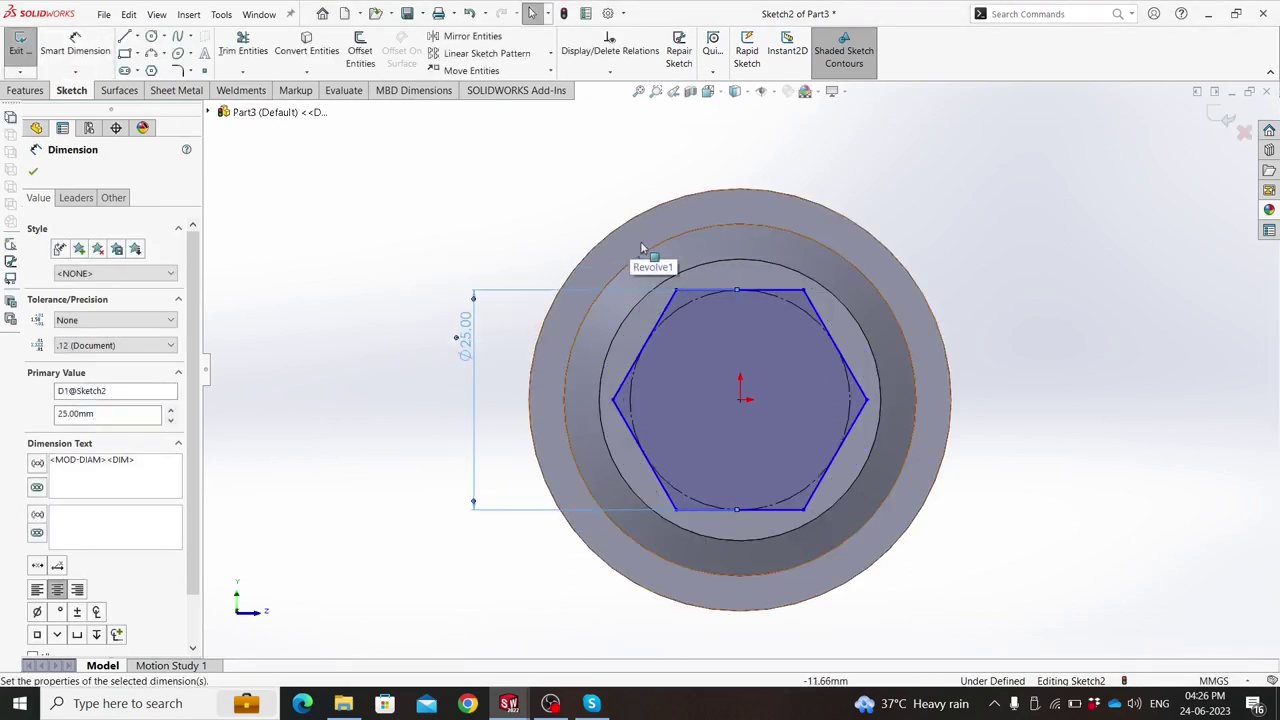
{"action": "key", "text": "Escape"}
{"action": "left_click", "coordinate": [771, 290]}
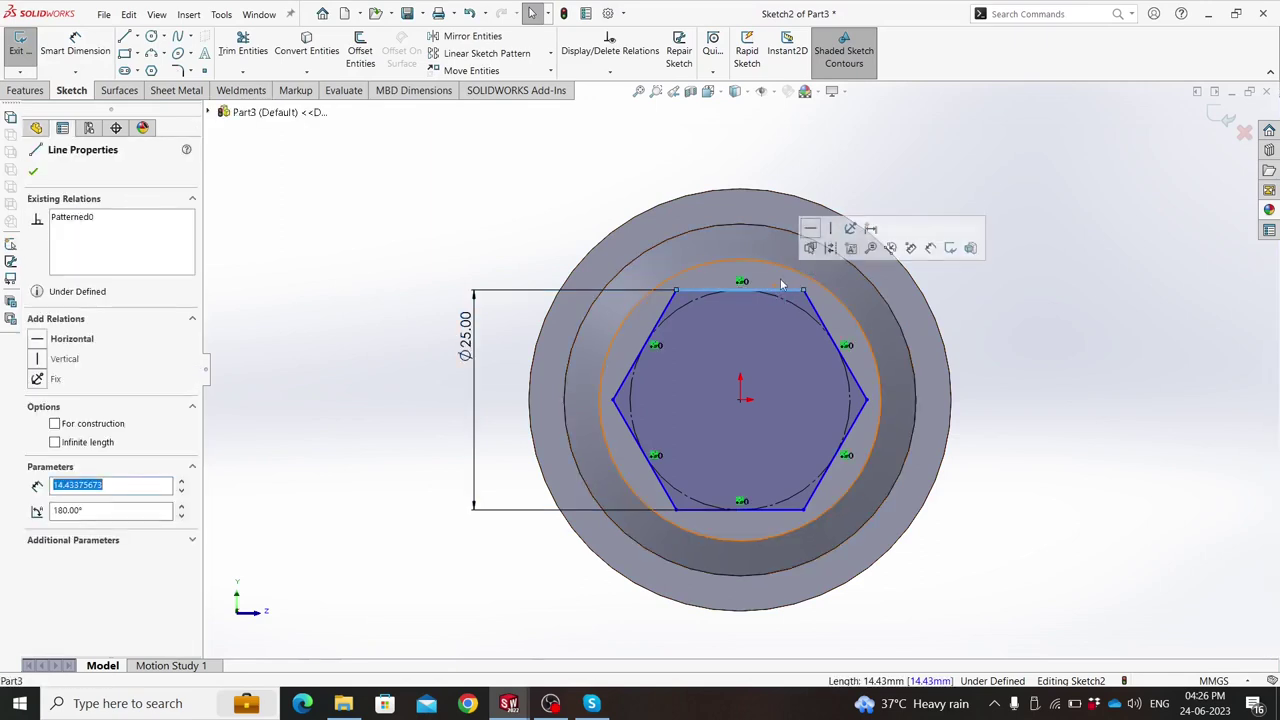
{"action": "left_click", "coordinate": [812, 234]}
{"action": "key", "text": "Escape"}
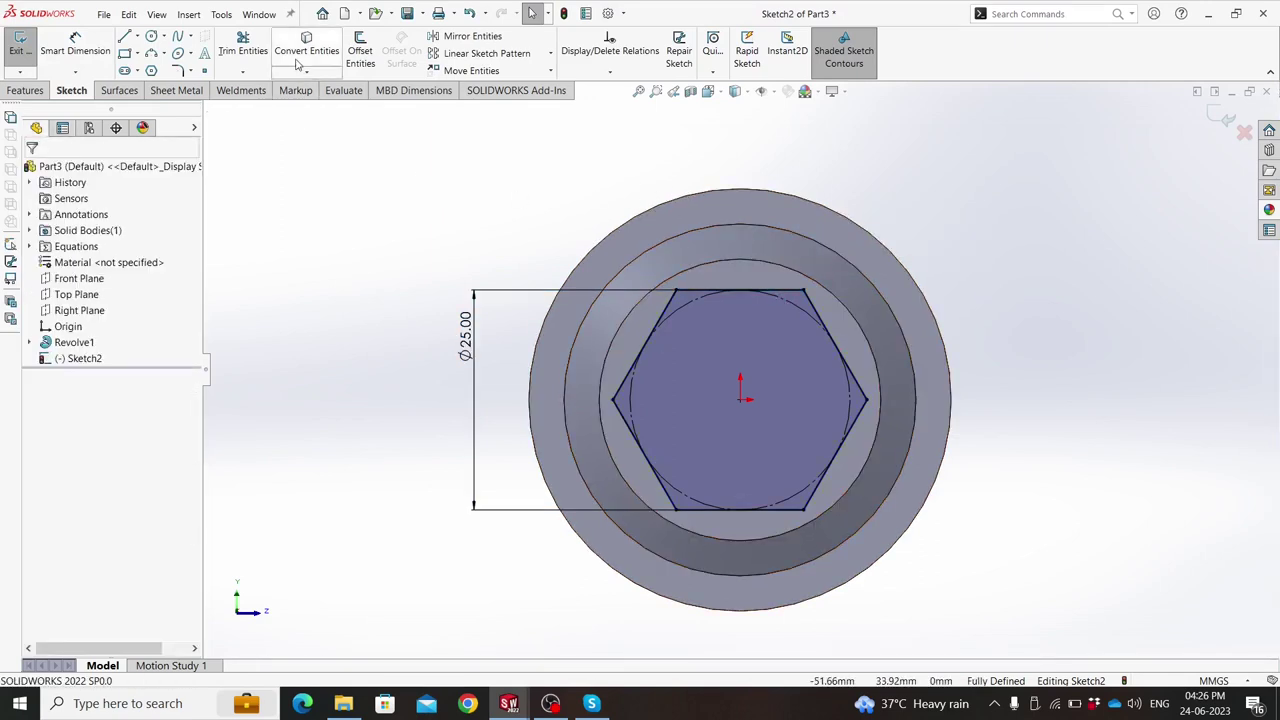
Convert the inner circular face's edge into the sketch.
{"action": "left_click", "coordinate": [624, 344]}
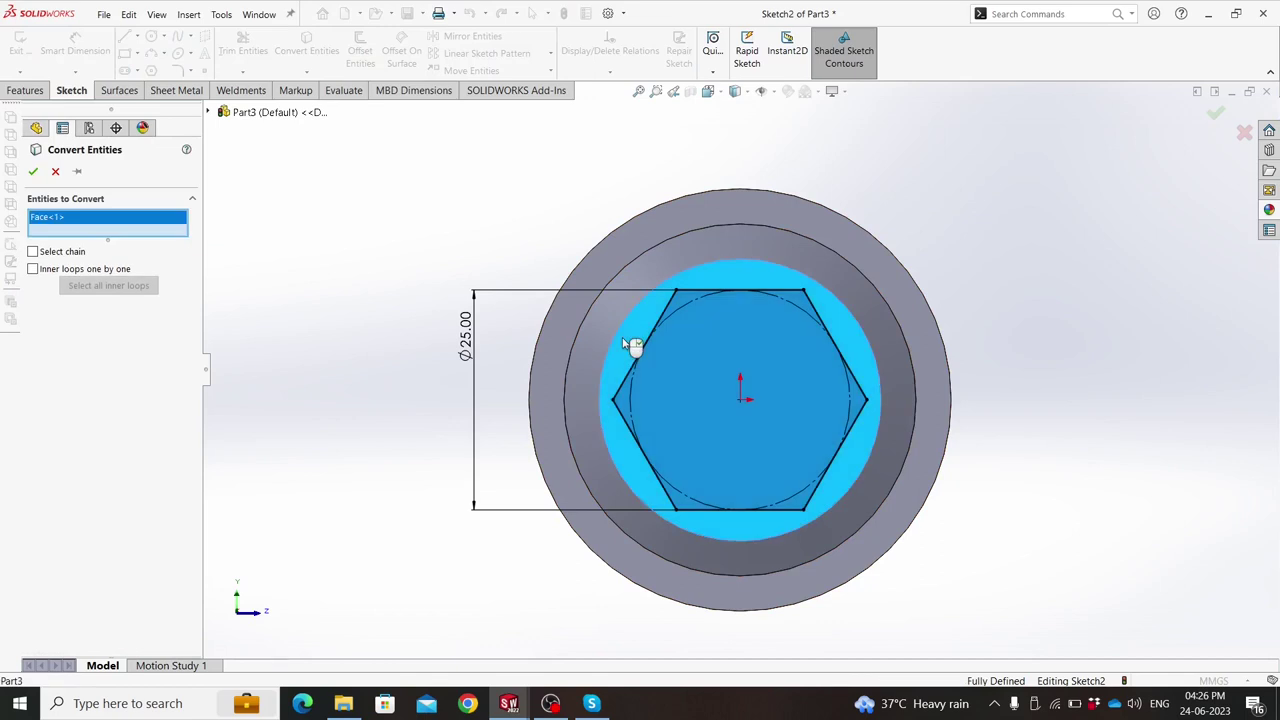
{"action": "left_click", "coordinate": [31, 172]}
{"action": "left_click", "coordinate": [26, 91]}
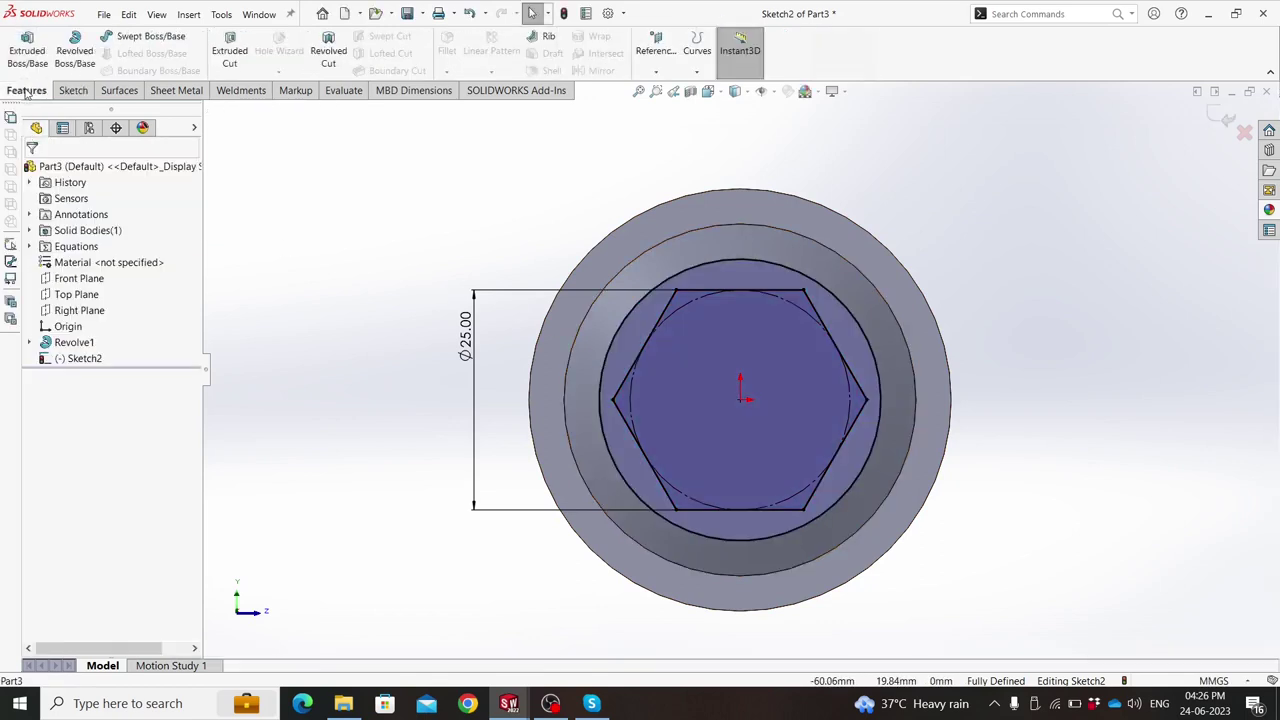
Cut the hexagon sketch 50 mm deep as a Blind extruded cut into the cylinder's end.
{"action": "left_click", "coordinate": [229, 56]}
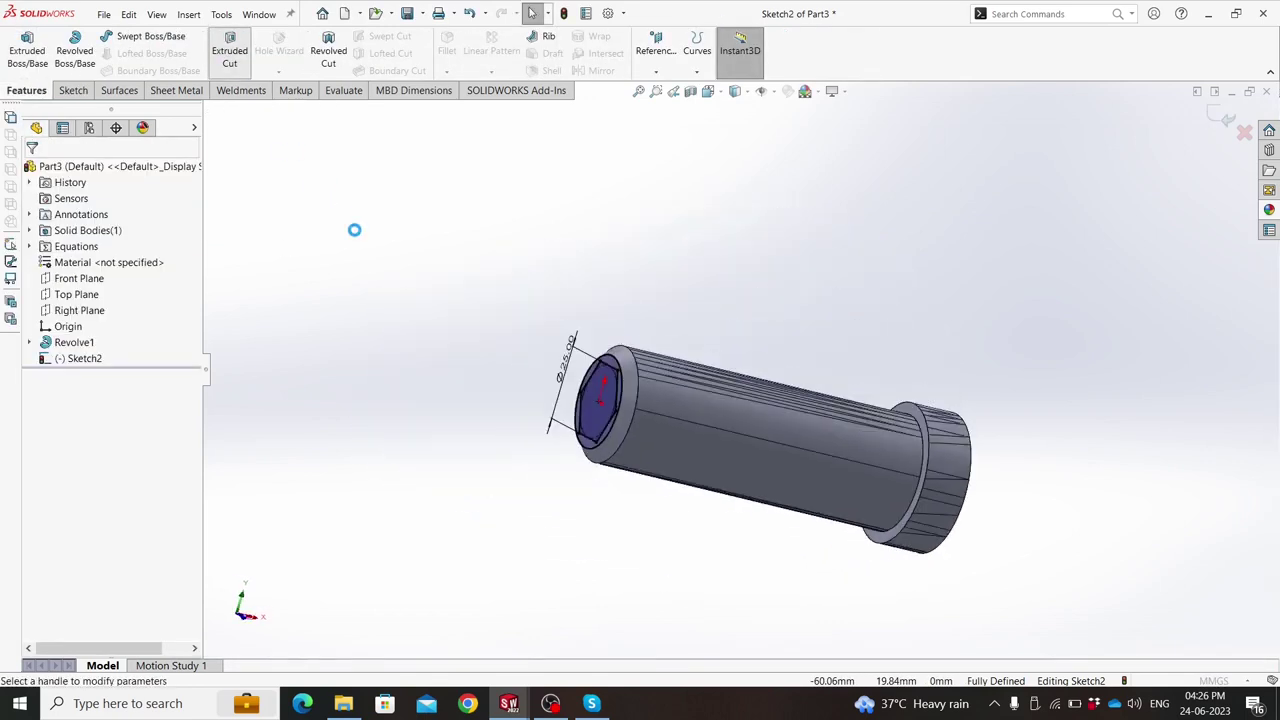
{"action": "middle_click_drag", "start_coordinate": [355, 236], "coordinate": [358, 250]}
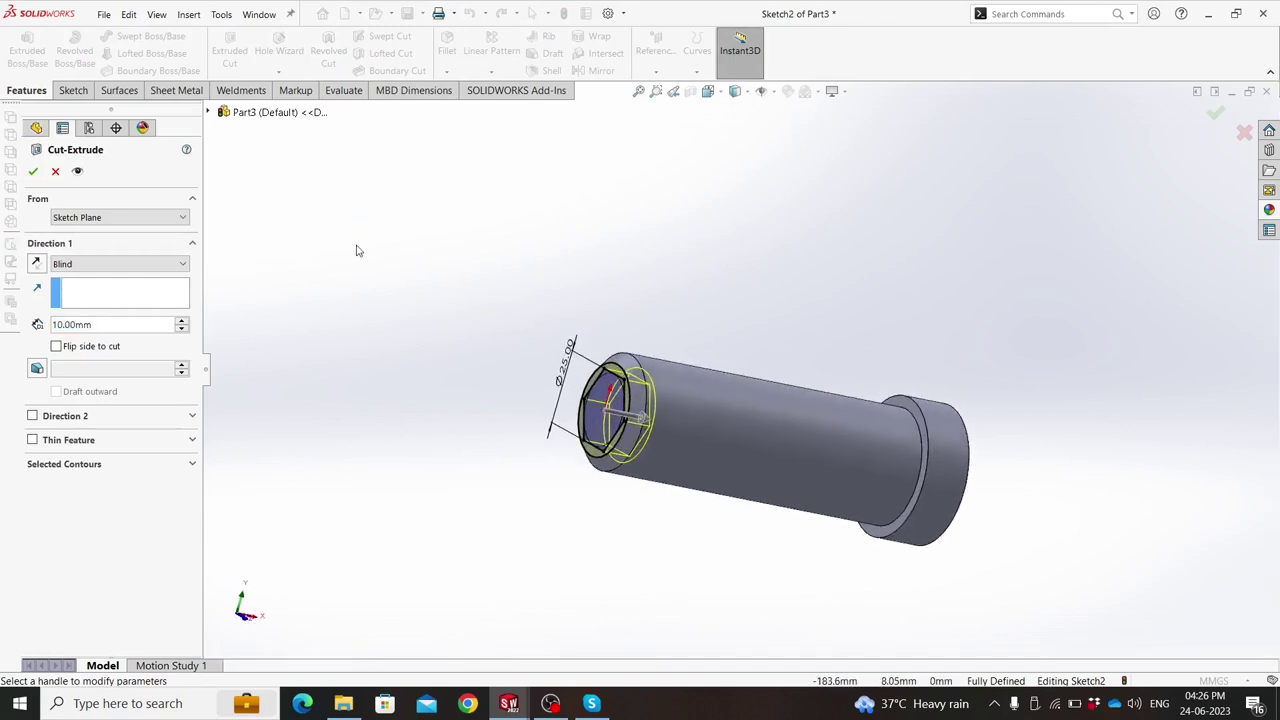
{"action": "left_click", "coordinate": [110, 324]}
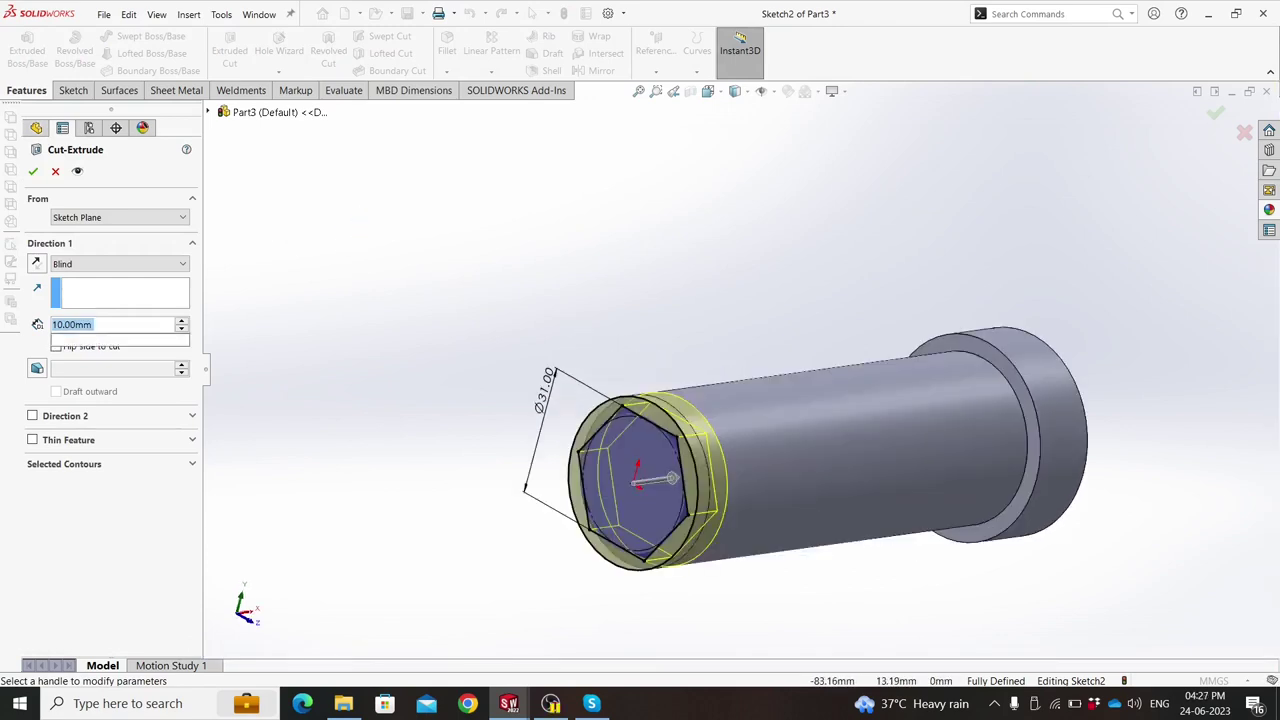
{"action": "type", "text": "="}
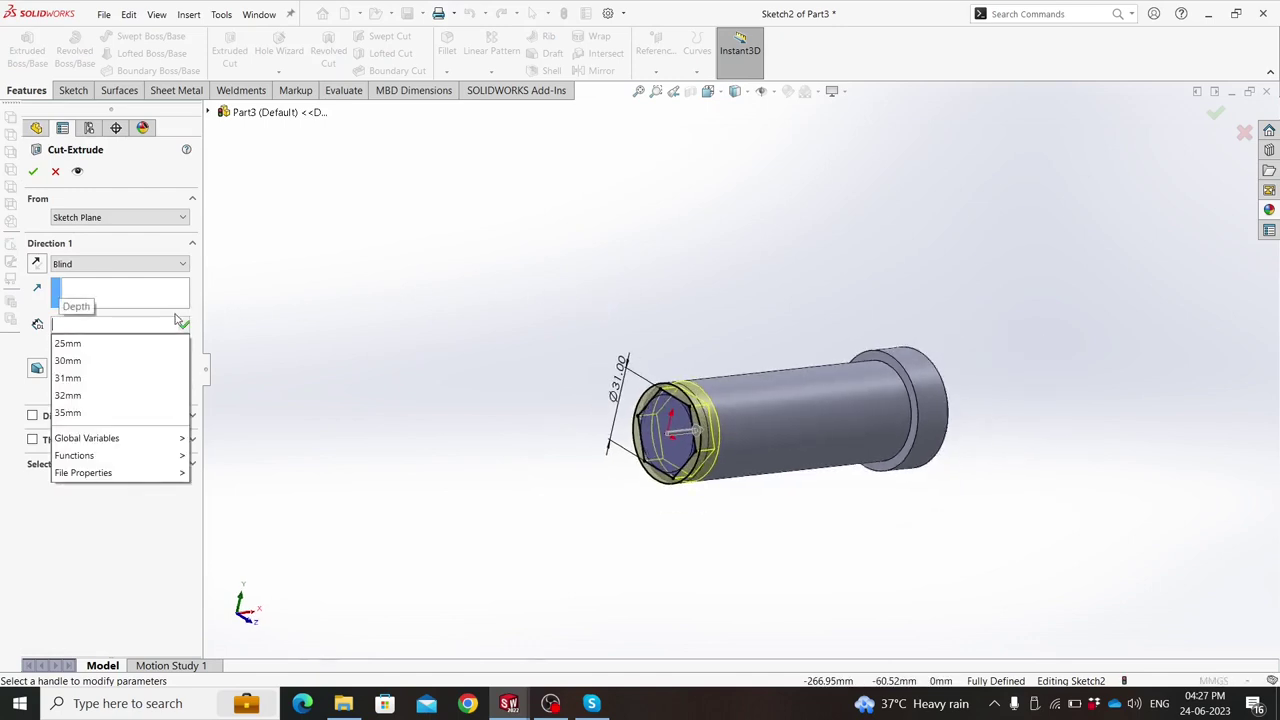
{"action": "key", "text": "Escape"}
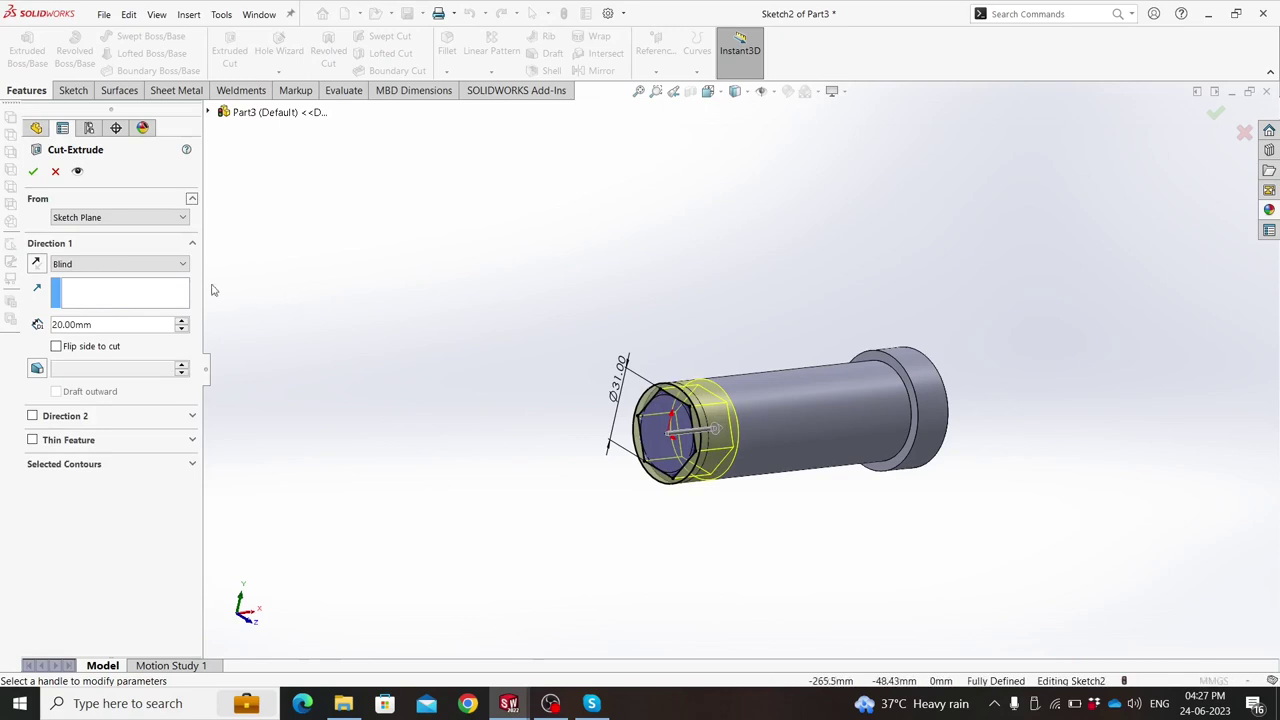
{"action": "left_click", "coordinate": [182, 322]}
{"action": "left_click", "coordinate": [182, 322]}
{"action": "left_click", "coordinate": [182, 322]}
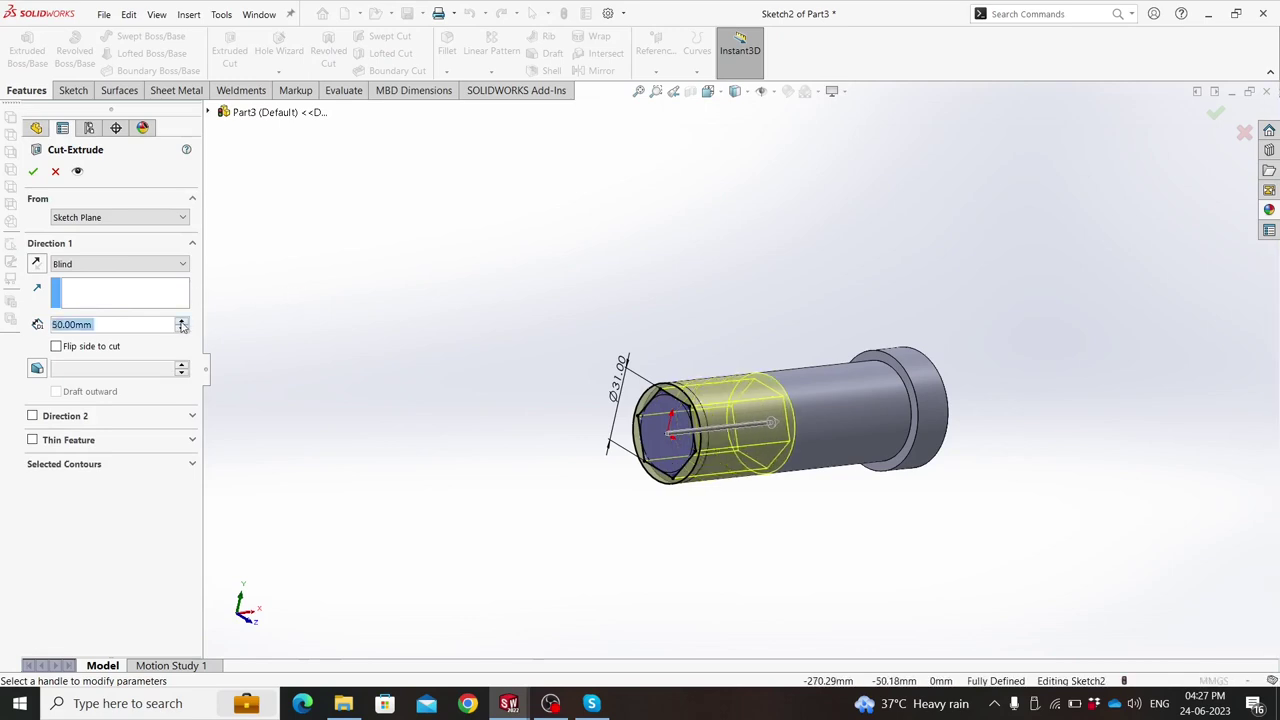
{"action": "left_click", "coordinate": [33, 172]}
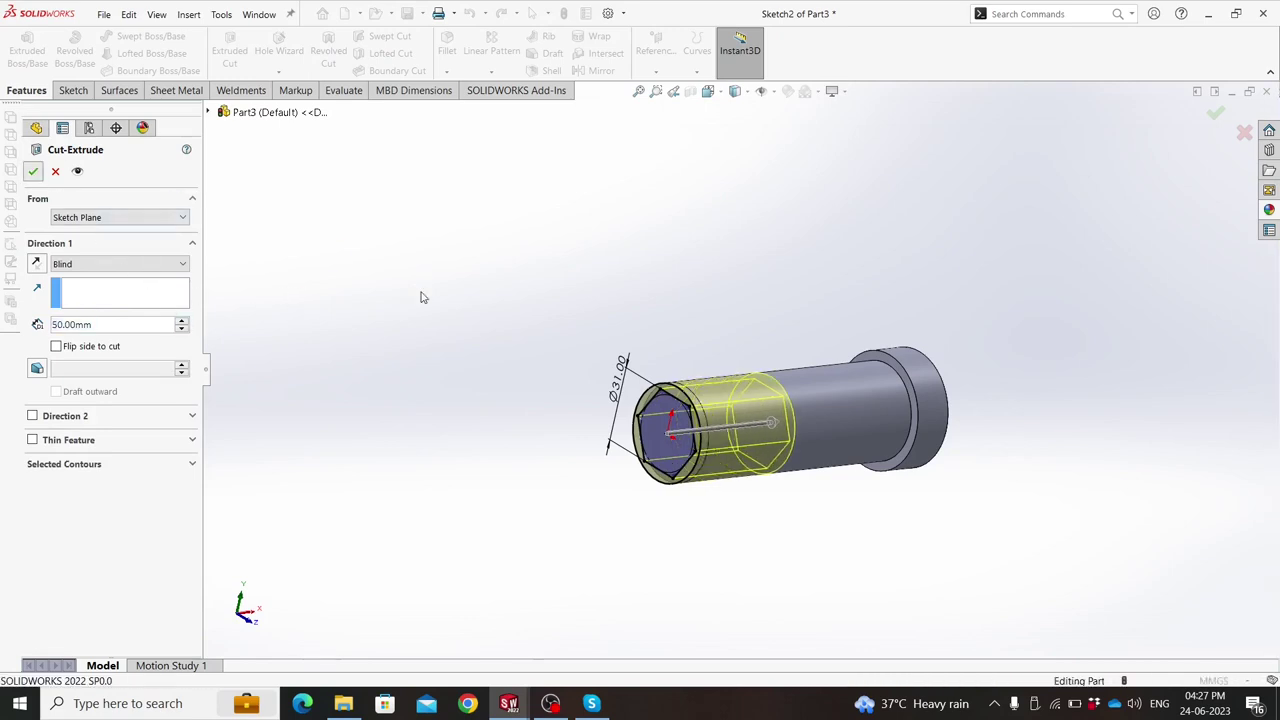
{"action": "mouse_move", "coordinate": [423, 294]}
{"action": "middle_mouse_down"}
{"action": "mouse_move", "coordinate": [486, 320]}
{"action": "mouse_move", "coordinate": [443, 350]}
{"action": "middle_mouse_up"}
Start a sketch on the round end face with a vertical centreline rising from its centre.
{"action": "scroll", "coordinate": [700, 350], "scroll_direction": "up", "scroll_amount": 3}
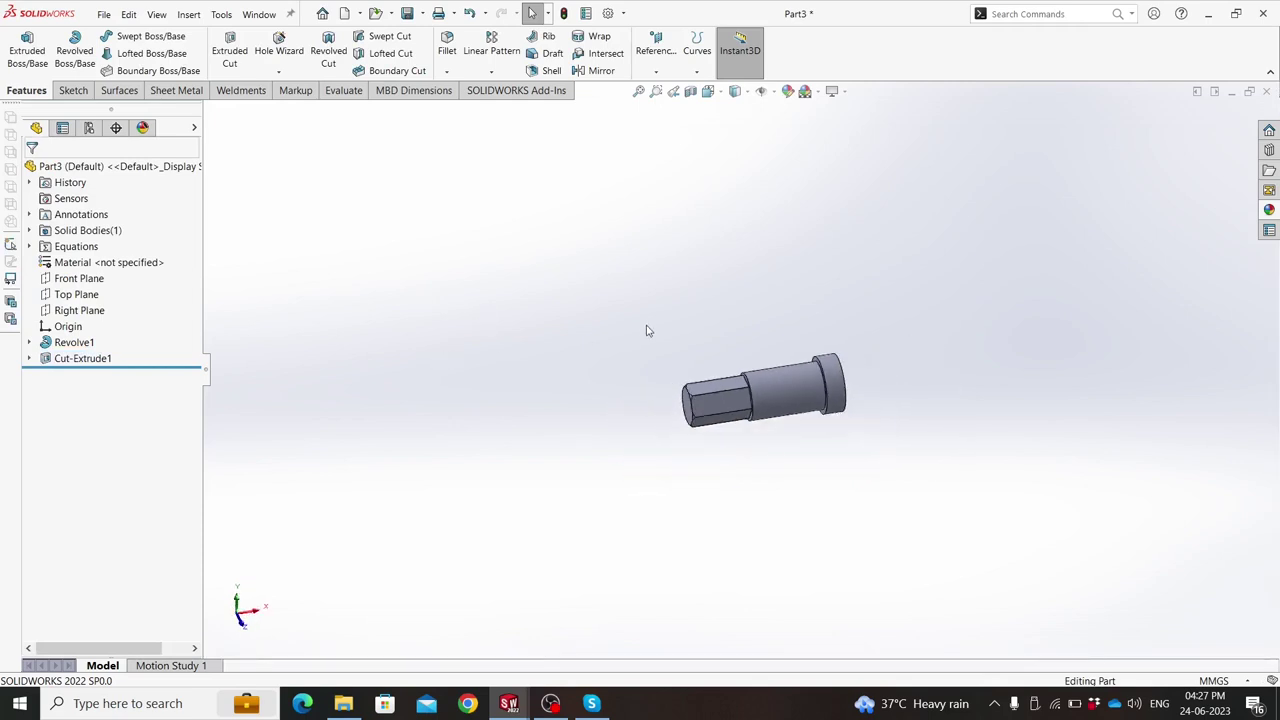
{"action": "scroll", "coordinate": [843, 337], "scroll_direction": "down", "scroll_amount": 2}
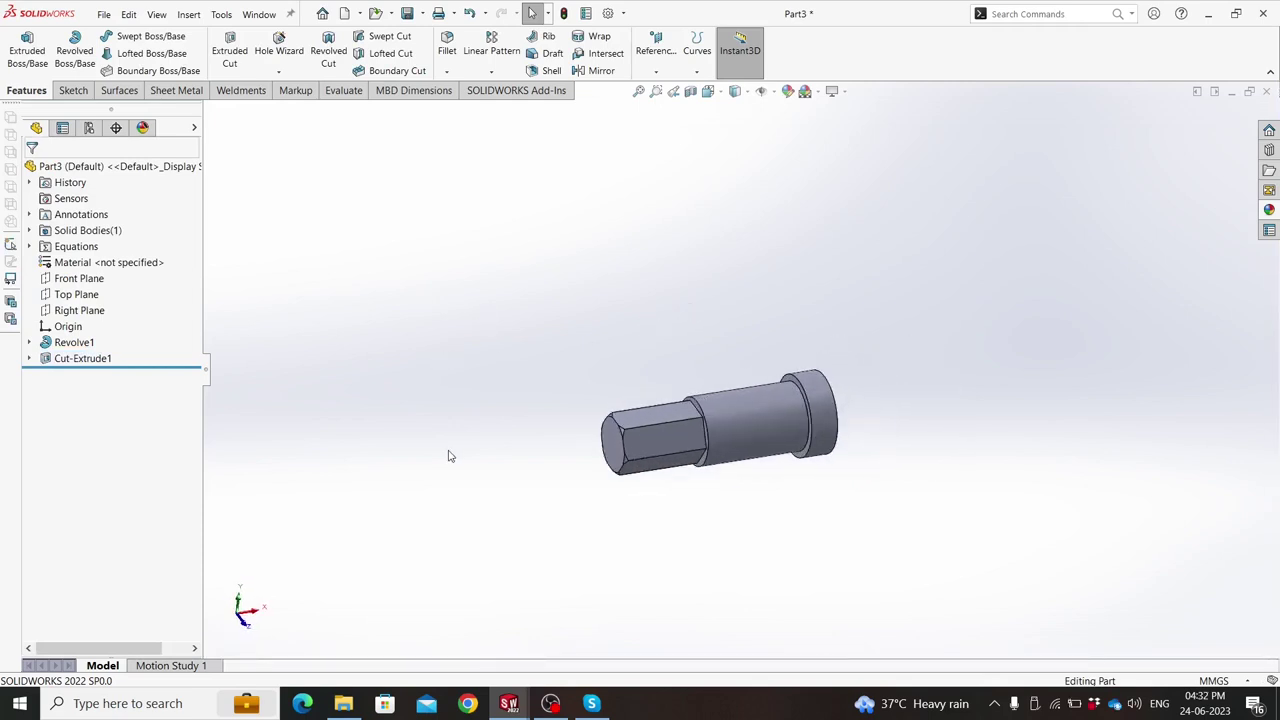
{"action": "middle_click_drag", "start_coordinate": [449, 456], "coordinate": [306, 483]}
{"action": "left_click", "coordinate": [755, 413]}
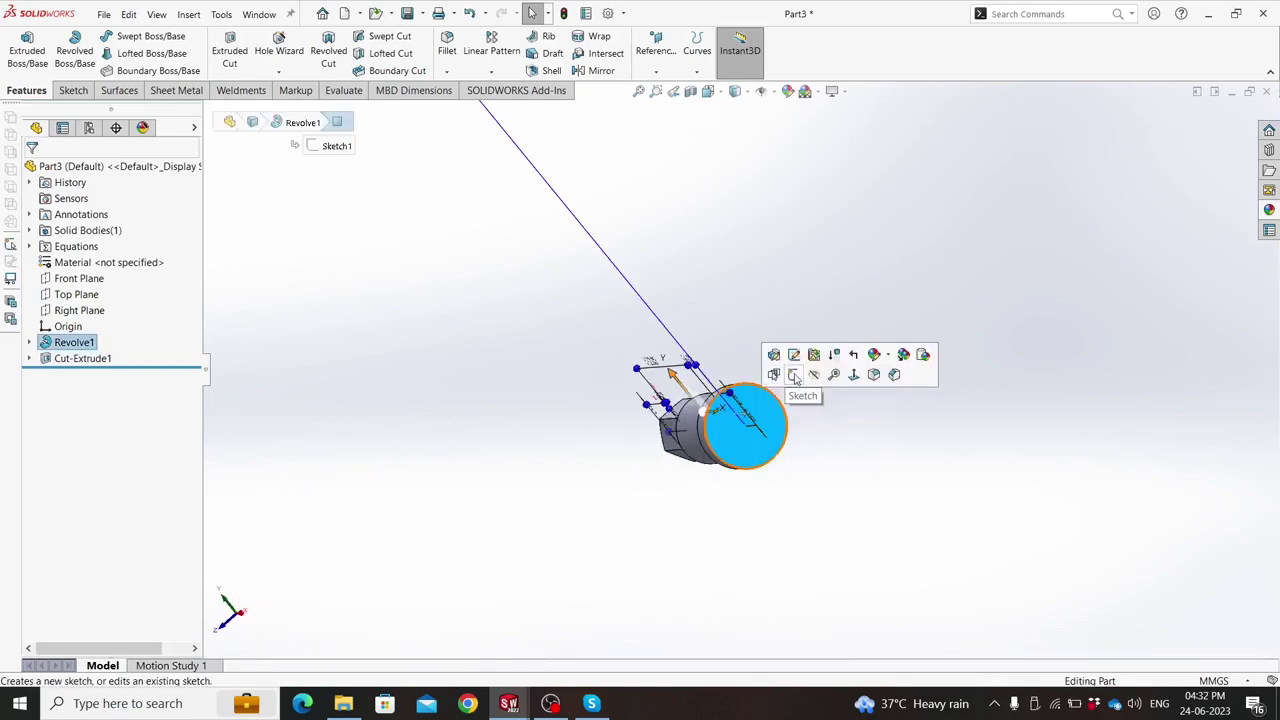
{"action": "left_click", "coordinate": [794, 375]}
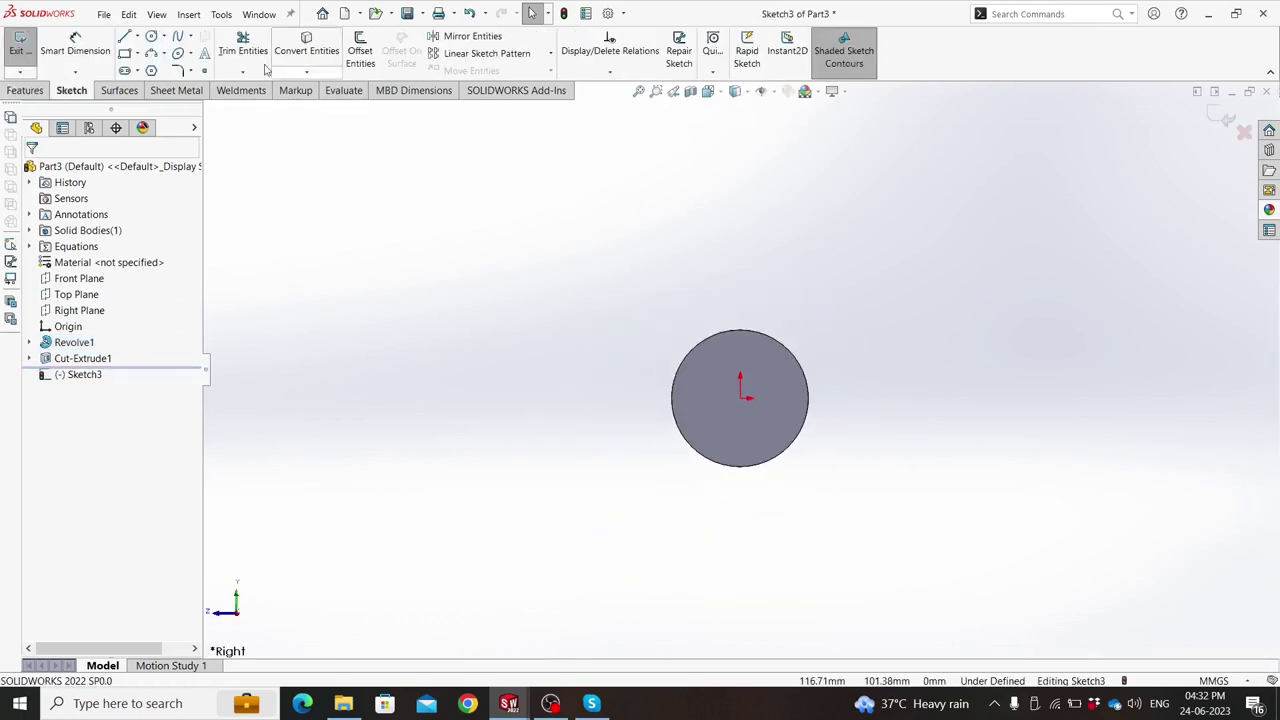
{"action": "left_click", "coordinate": [137, 36]}
{"action": "left_click", "coordinate": [160, 68]}
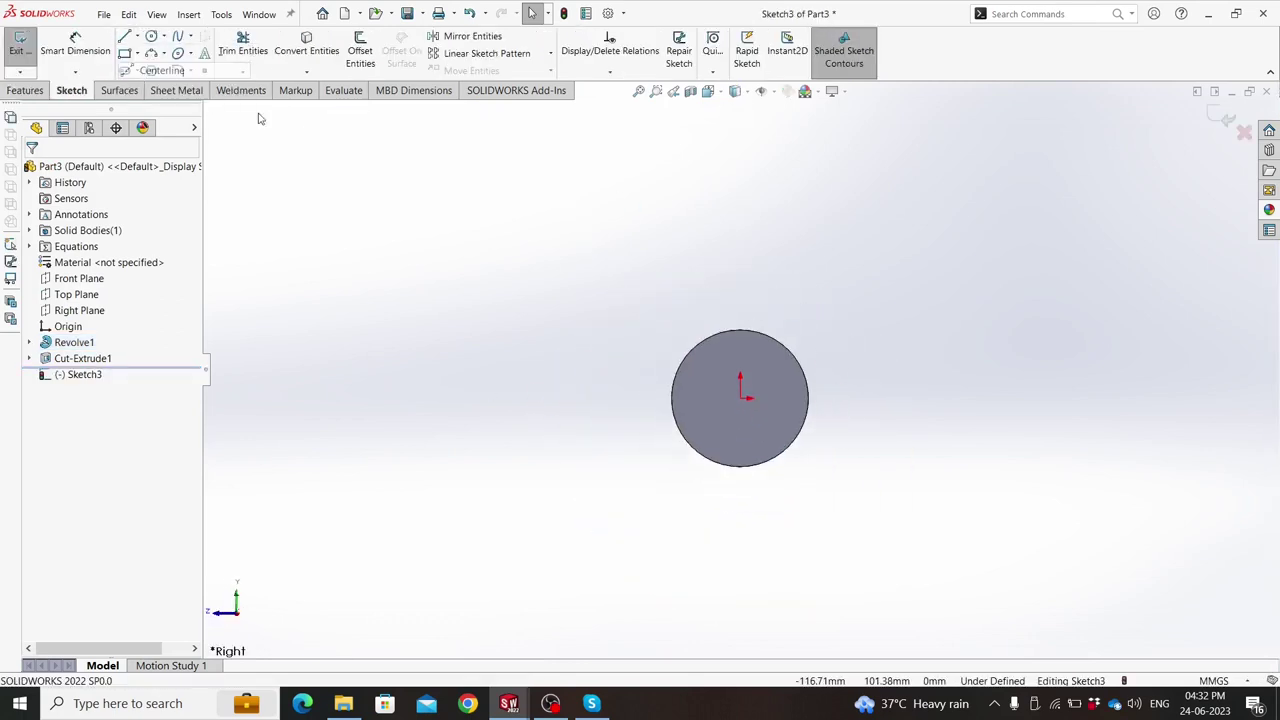
{"action": "left_click", "coordinate": [740, 398]}
{"action": "left_click", "coordinate": [740, 152]}
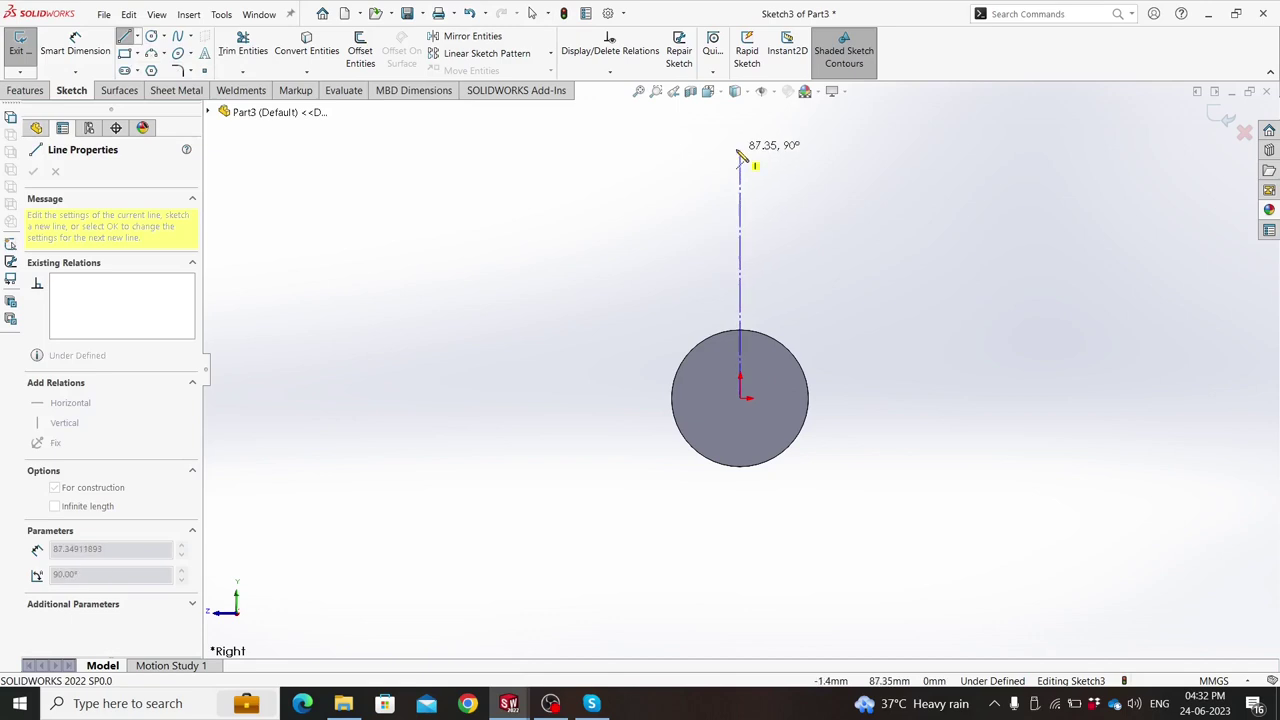
{"action": "key", "text": "Escape"}
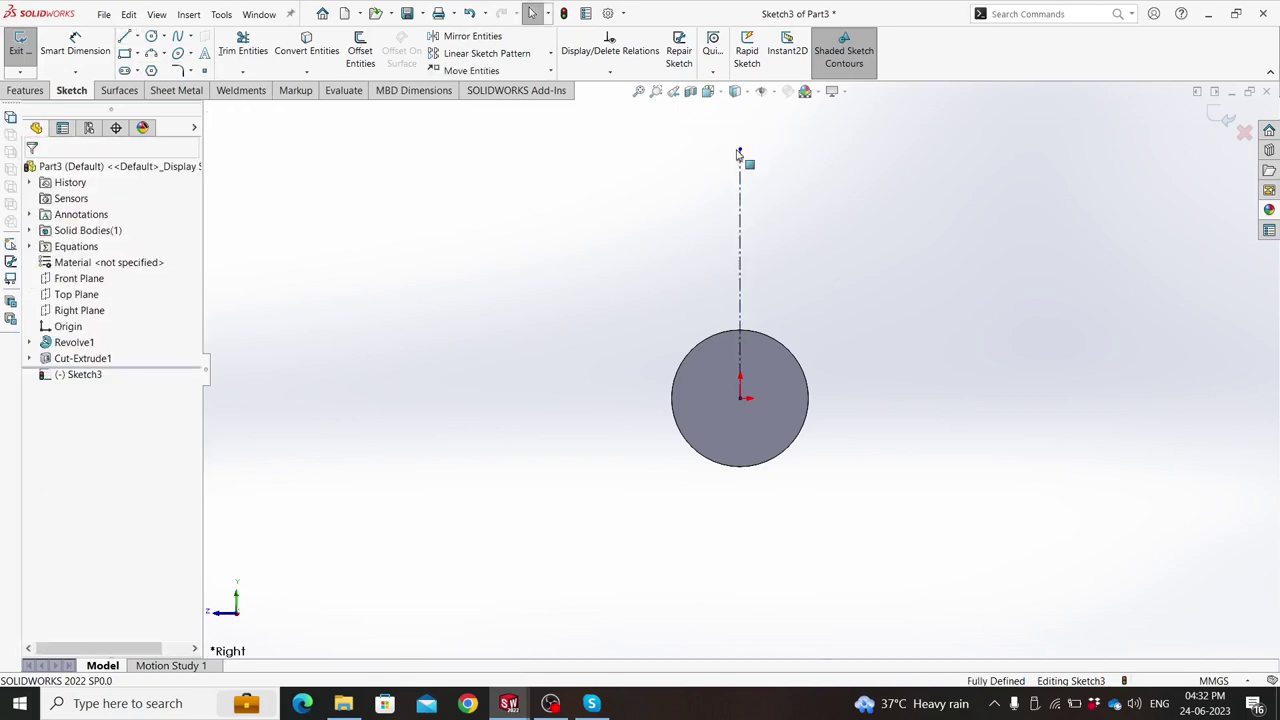
{"action": "left_click", "coordinate": [740, 180]}
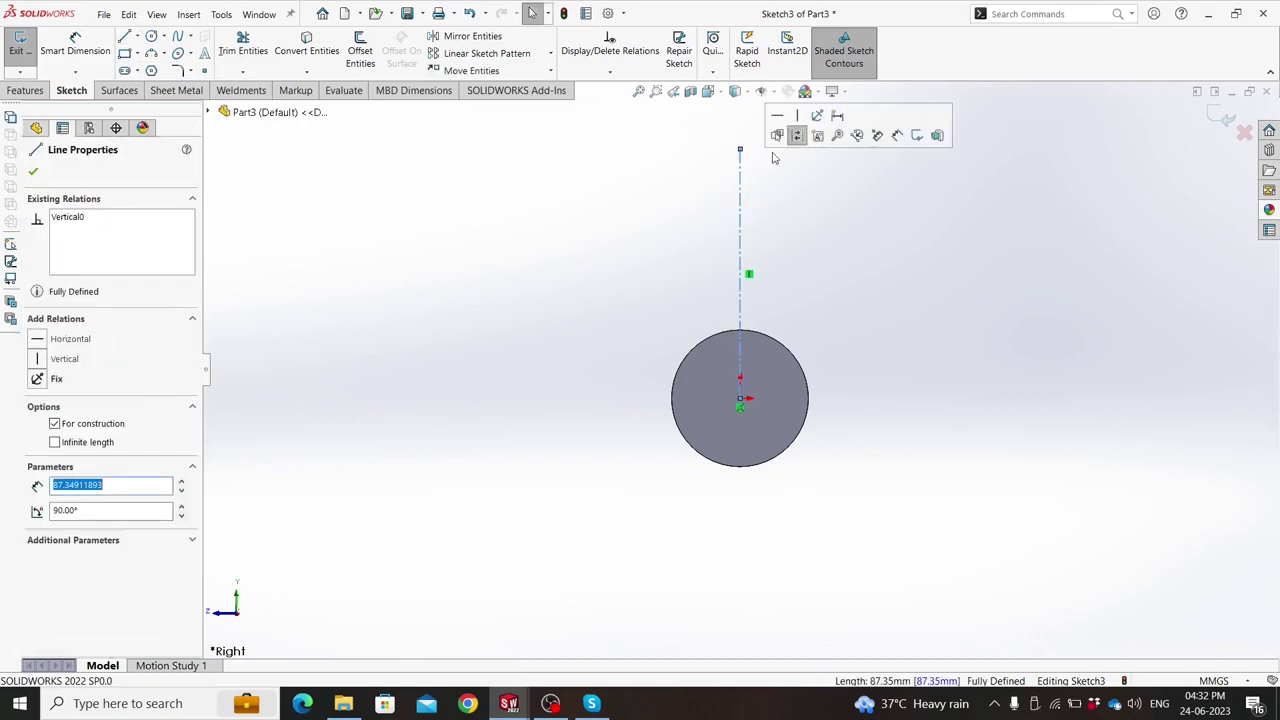
{"action": "left_click", "coordinate": [783, 251]}
{"action": "scroll", "coordinate": [783, 251], "scroll_direction": "down", "scroll_amount": 2}
{"action": "scroll", "coordinate": [781, 288], "scroll_direction": "down", "scroll_amount": 1}
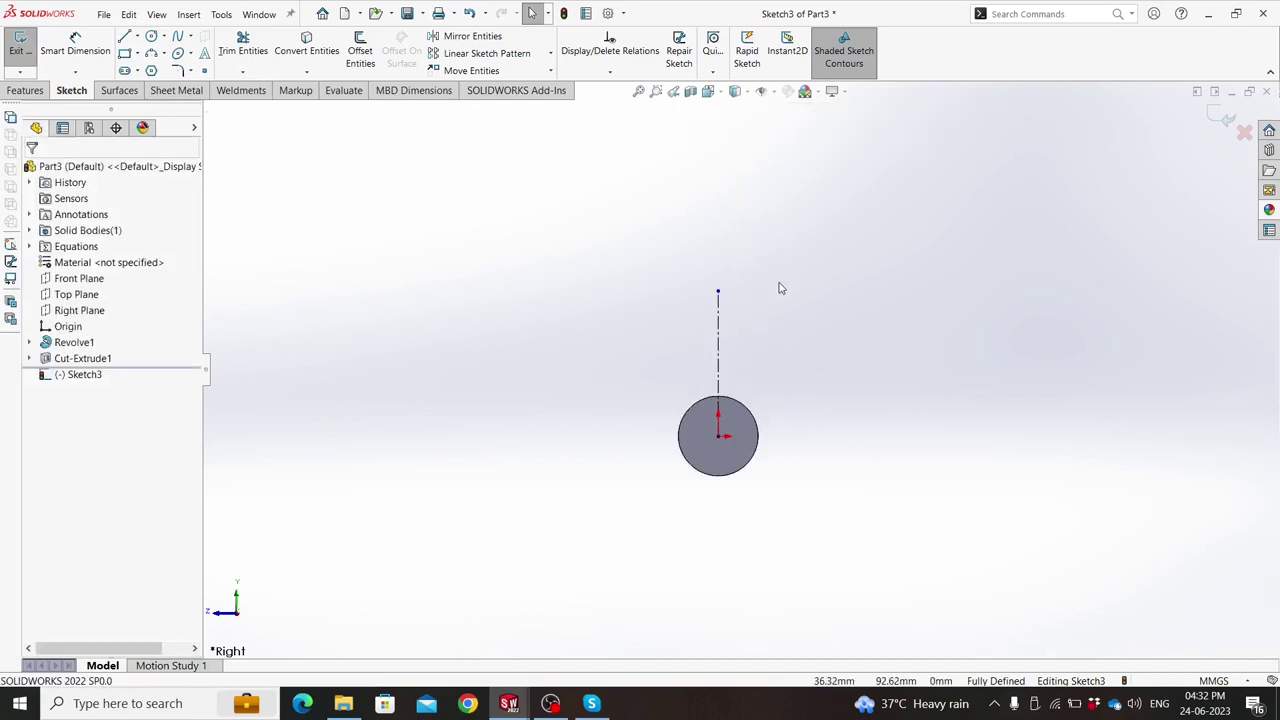
Draw a circle centred on the centreline's top end.
{"action": "left_click", "coordinate": [150, 37]}
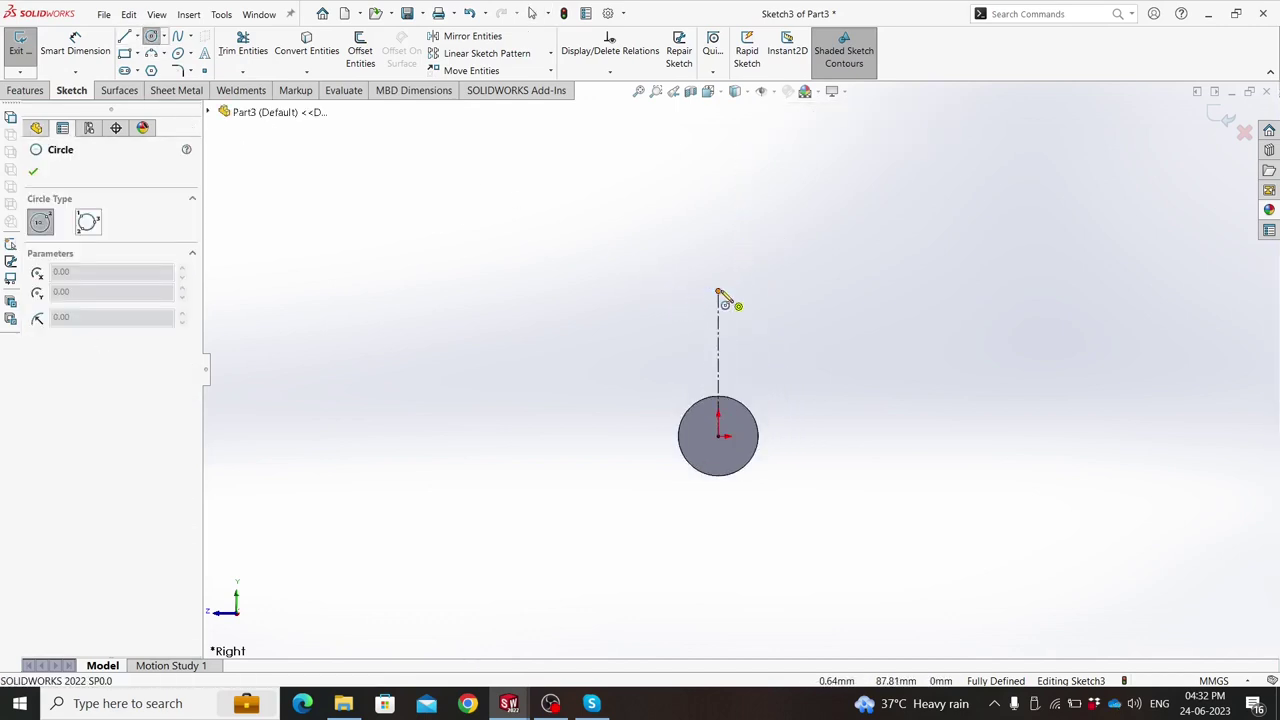
{"action": "left_click", "coordinate": [718, 291]}
{"action": "left_click", "coordinate": [763, 291]}
{"action": "key", "text": "Escape"}
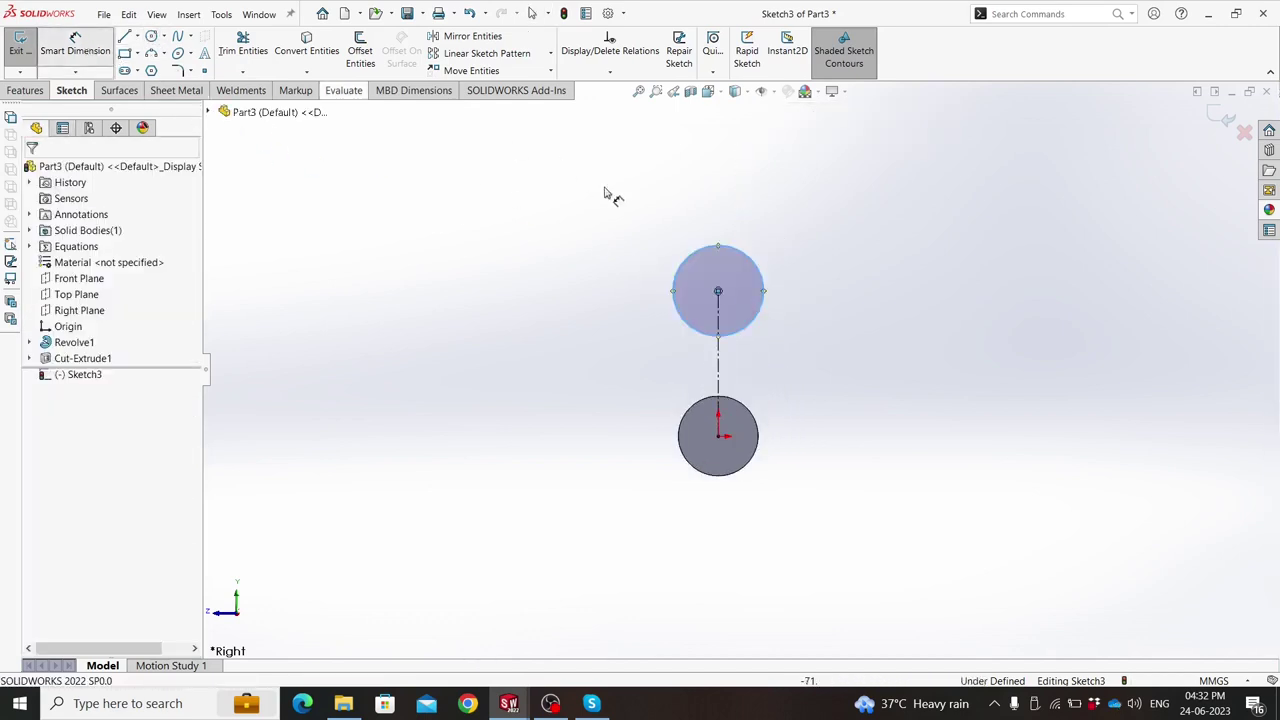
Dimension the circle Ø36 and 90 mm above the centre.
{"action": "left_click", "coordinate": [690, 258]}
{"action": "left_click", "coordinate": [628, 231]}
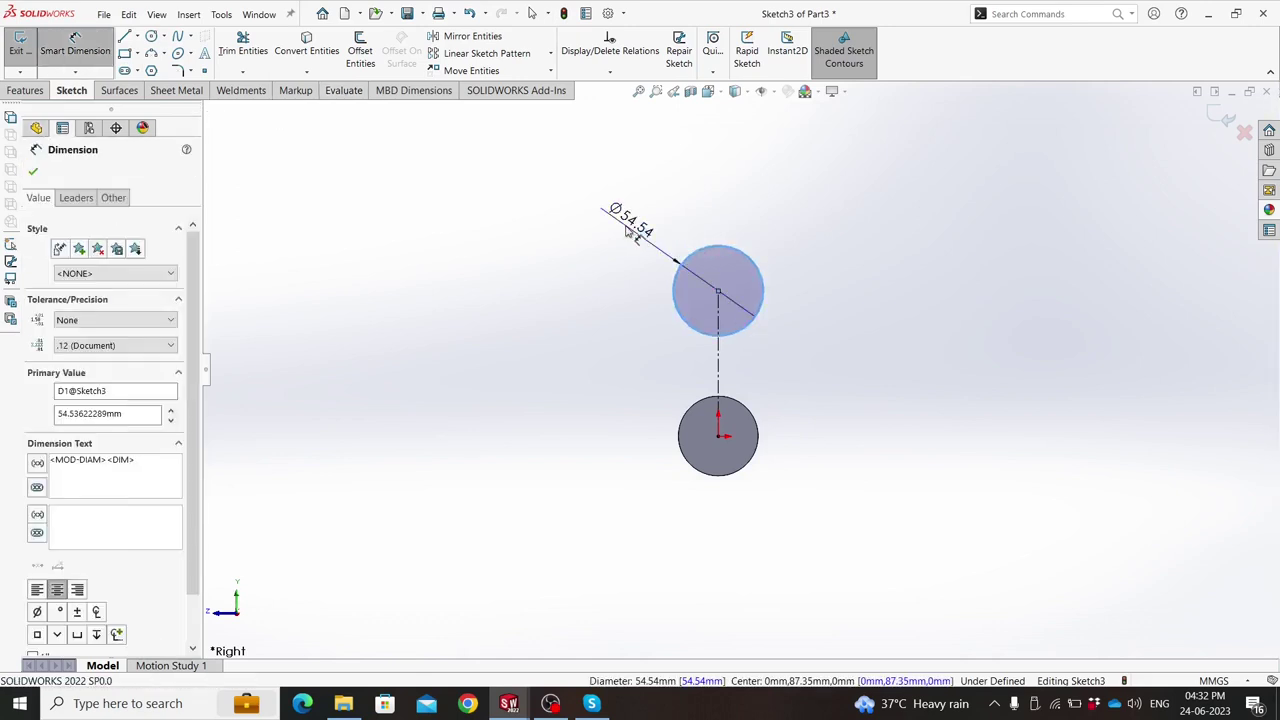
{"action": "left_click", "coordinate": [628, 231]}
{"action": "type", "text": "36"}
{"action": "key", "text": "Return"}
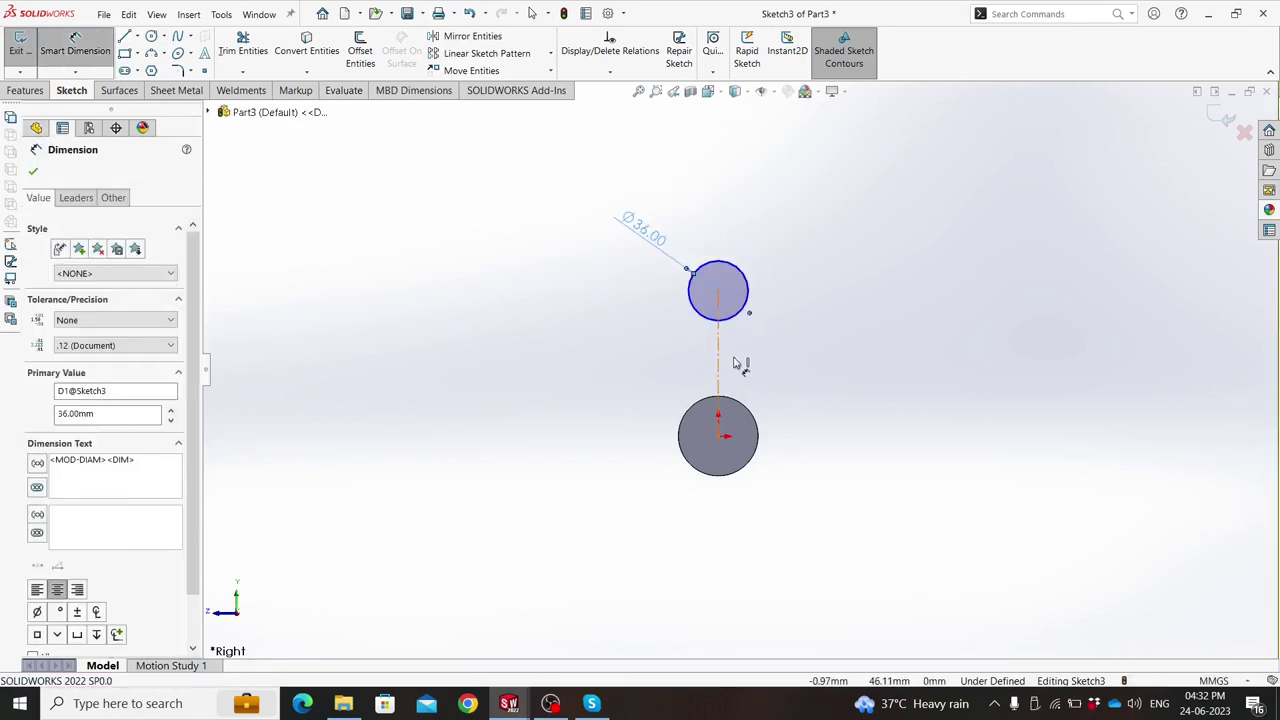
{"action": "left_click", "coordinate": [718, 363]}
{"action": "left_click", "coordinate": [783, 365]}
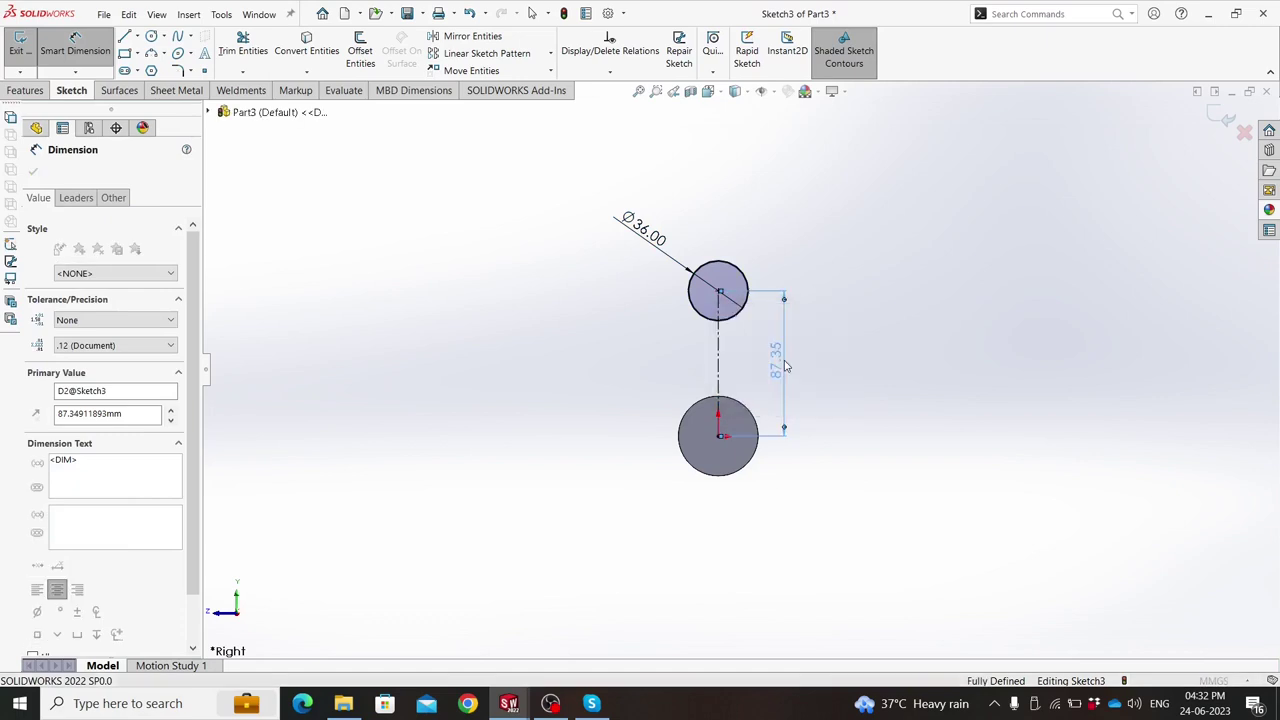
{"action": "type", "text": "90"}
{"action": "key", "text": "Return"}
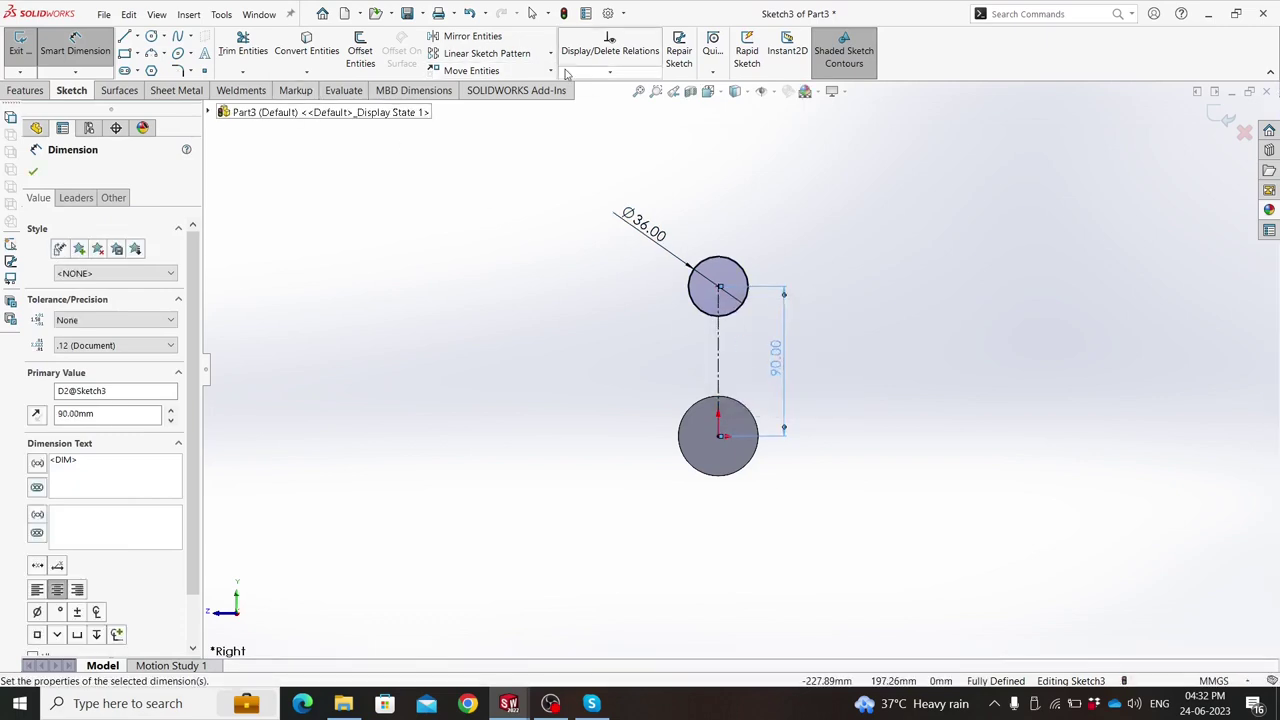
{"action": "left_click", "coordinate": [551, 54]}
Pattern the Ø36 circle into 3 instances around the centre and swing the lower two level.
{"action": "left_click", "coordinate": [488, 84]}
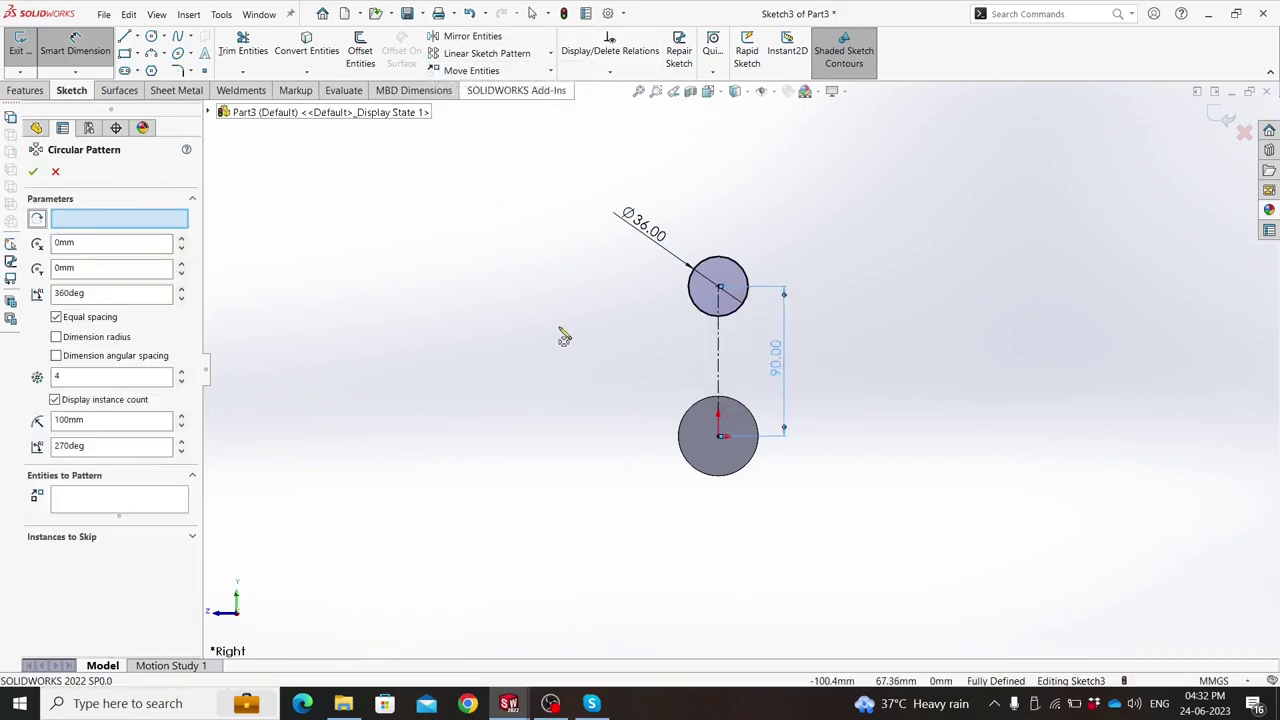
{"action": "left_click", "coordinate": [703, 312]}
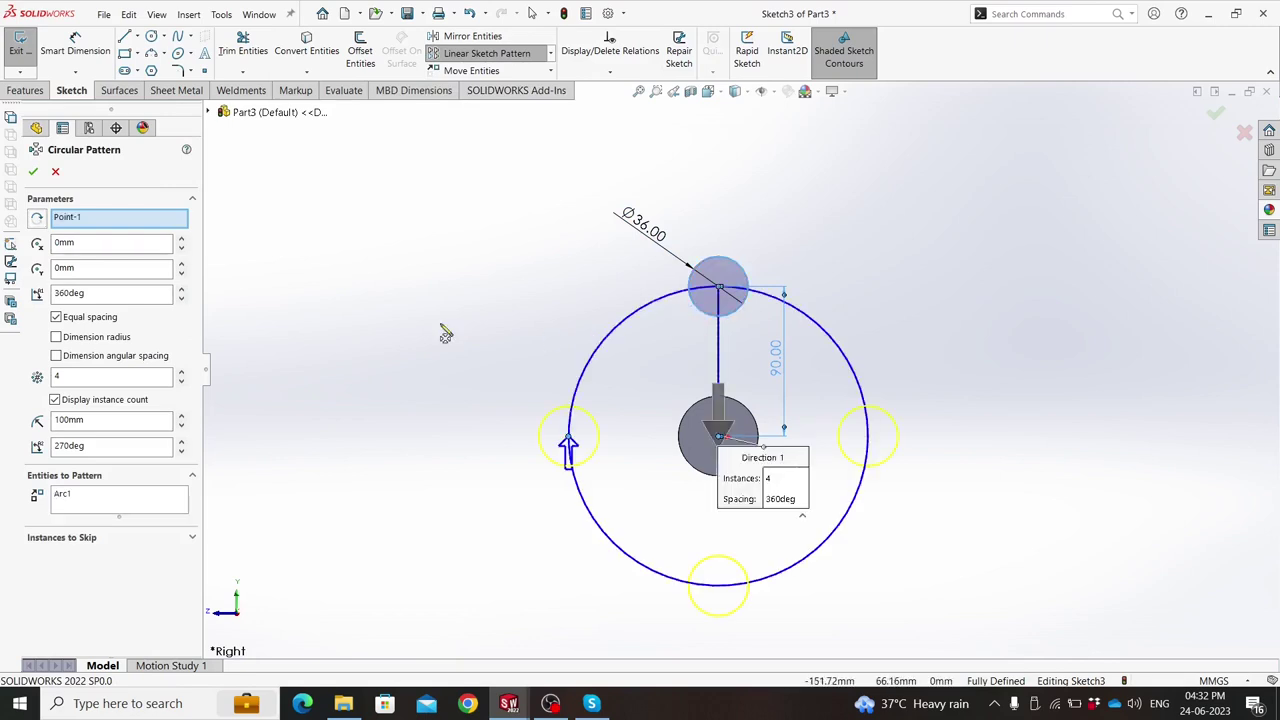
{"action": "left_click", "coordinate": [181, 381]}
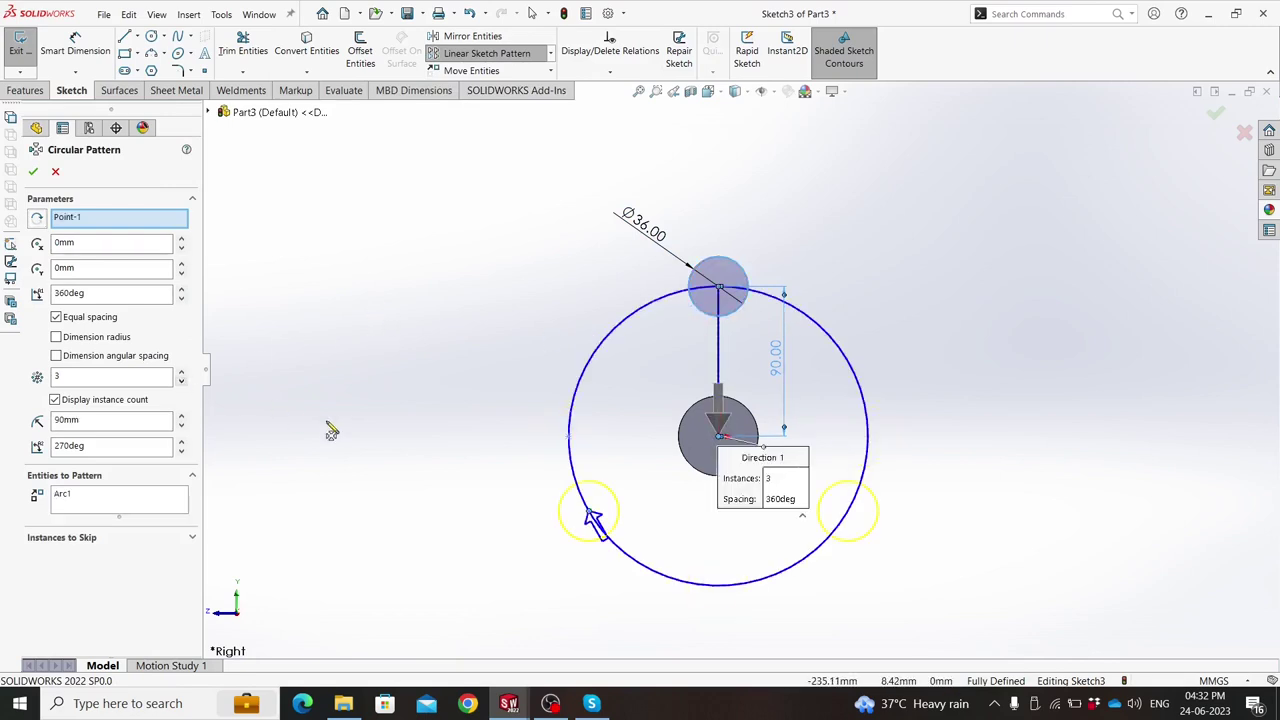
{"action": "left_click", "coordinate": [31, 173]}
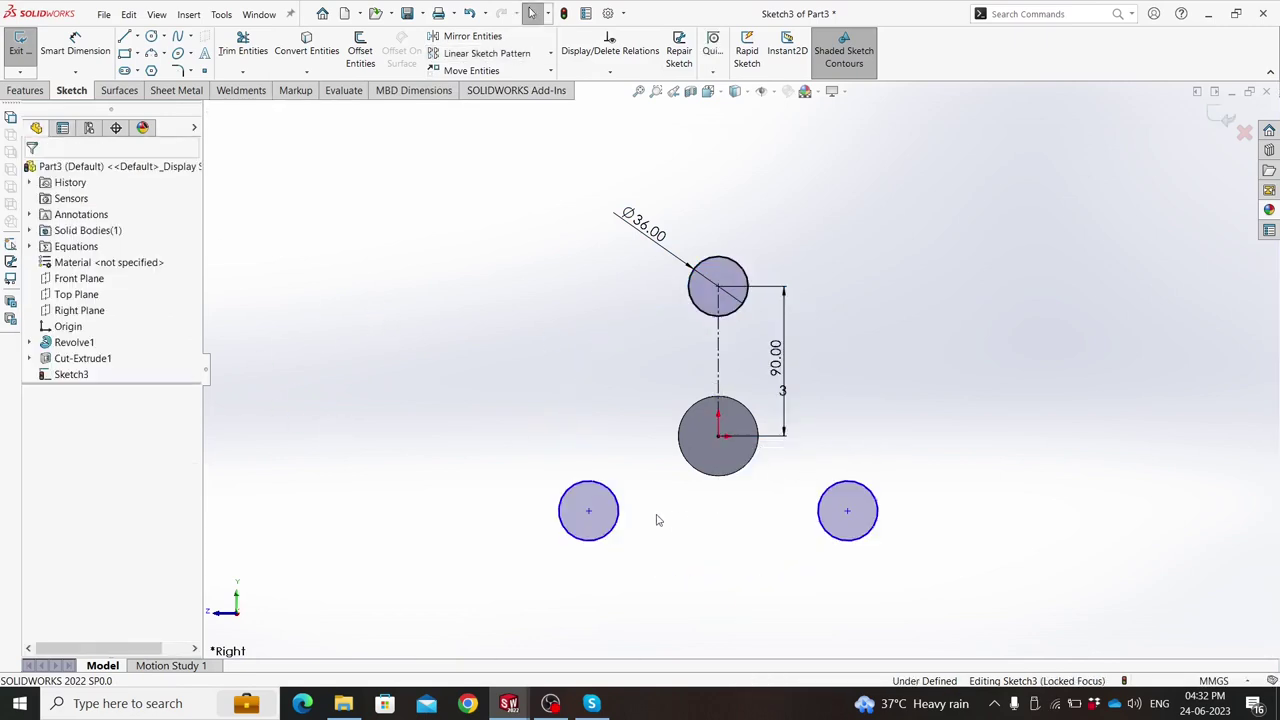
{"action": "left_click_drag", "start_coordinate": [590, 514], "coordinate": [512, 481]}
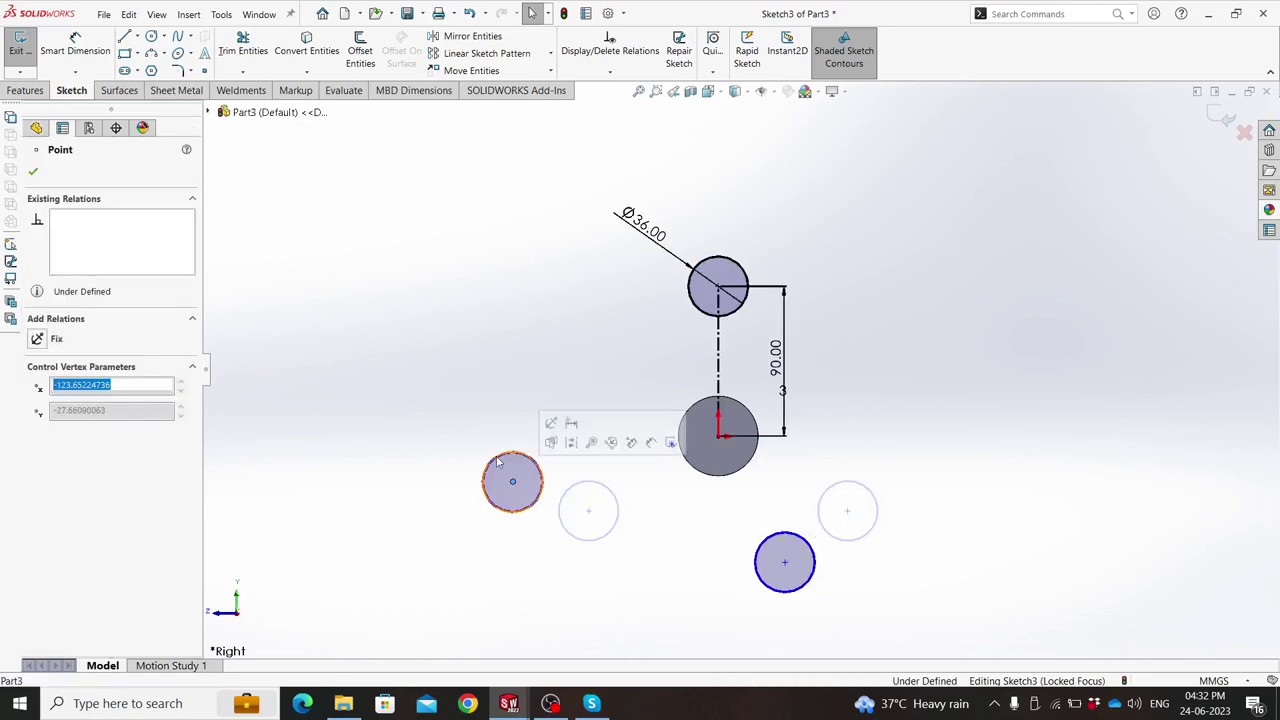
{"action": "left_click_drag", "start_coordinate": [672, 447], "coordinate": [730, 445]}
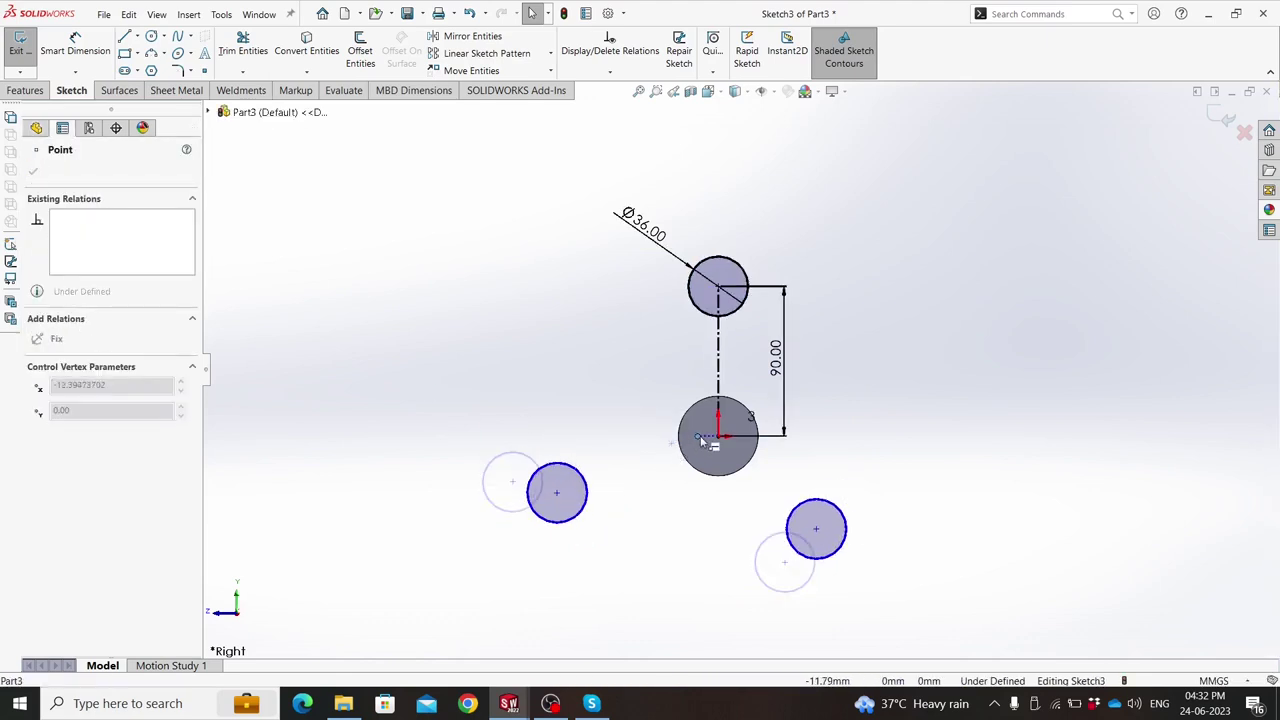
{"action": "left_click", "coordinate": [476, 329]}
Draw three 3-point arcs linking the top, lower-left and right circles.
{"action": "key", "text": "f"}
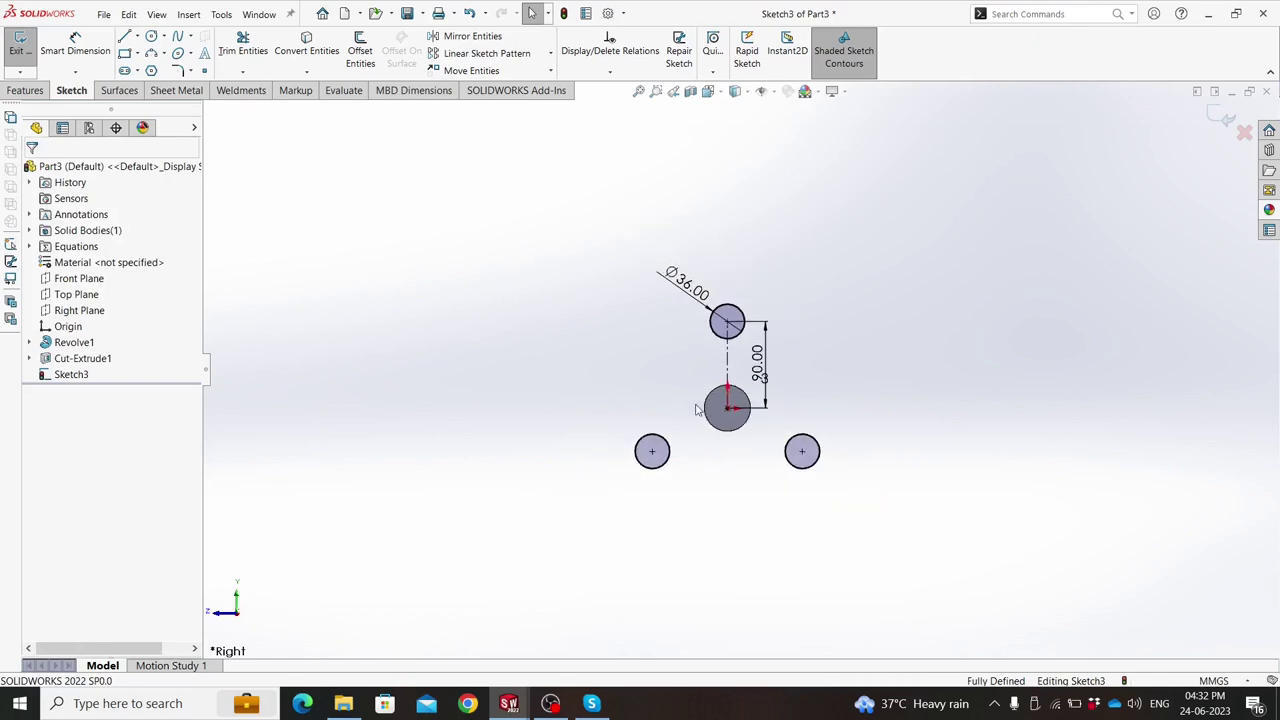
{"action": "left_click", "coordinate": [150, 54]}
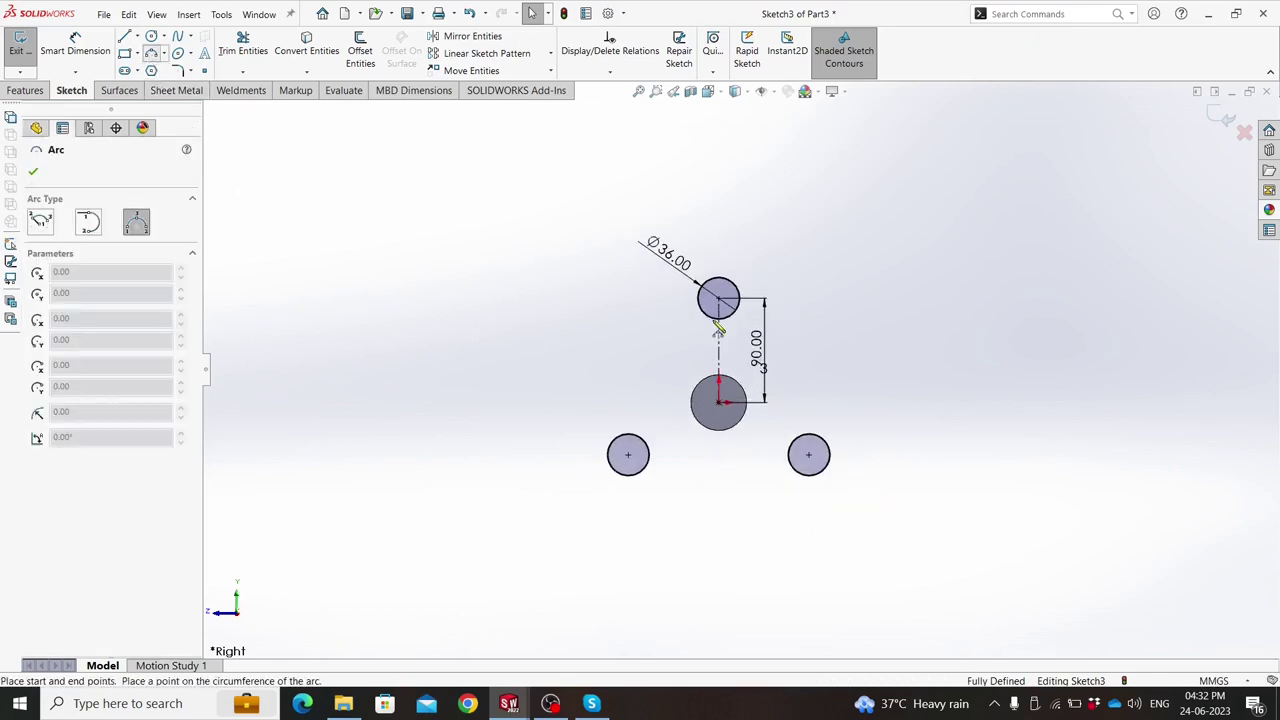
{"action": "left_click", "coordinate": [703, 315]}
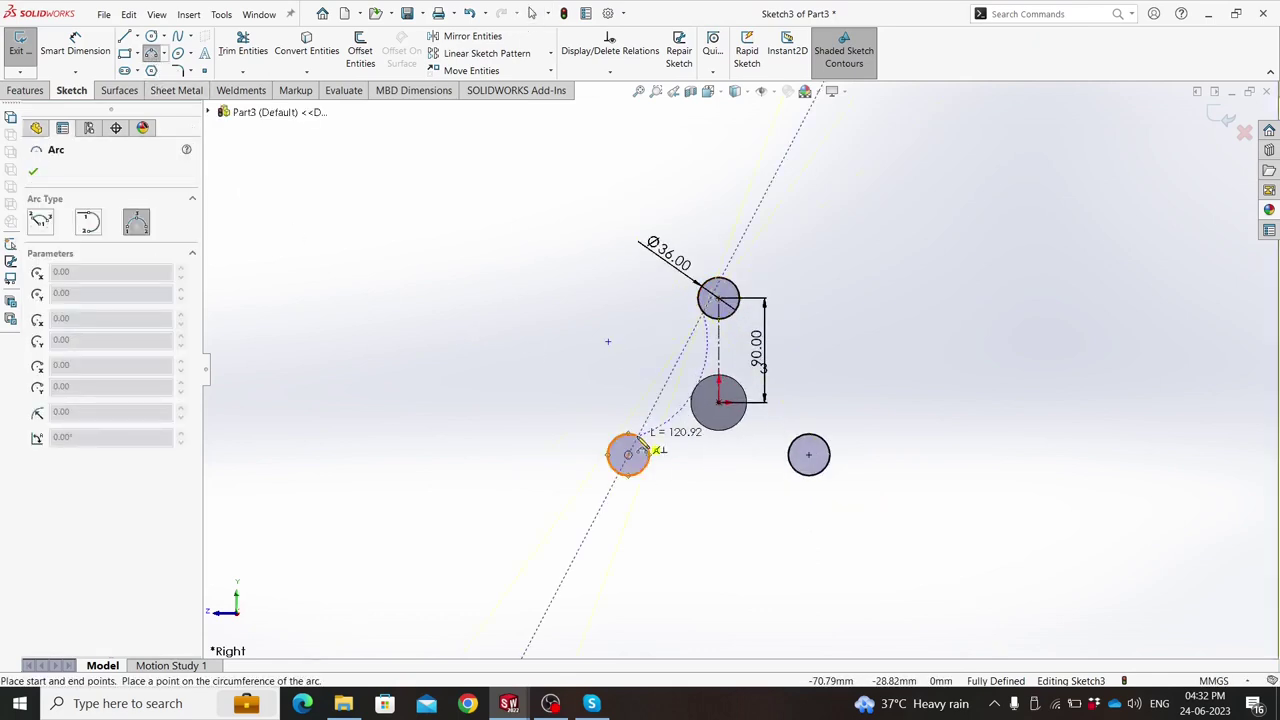
{"action": "left_click", "coordinate": [640, 433]}
{"action": "left_click", "coordinate": [674, 402]}
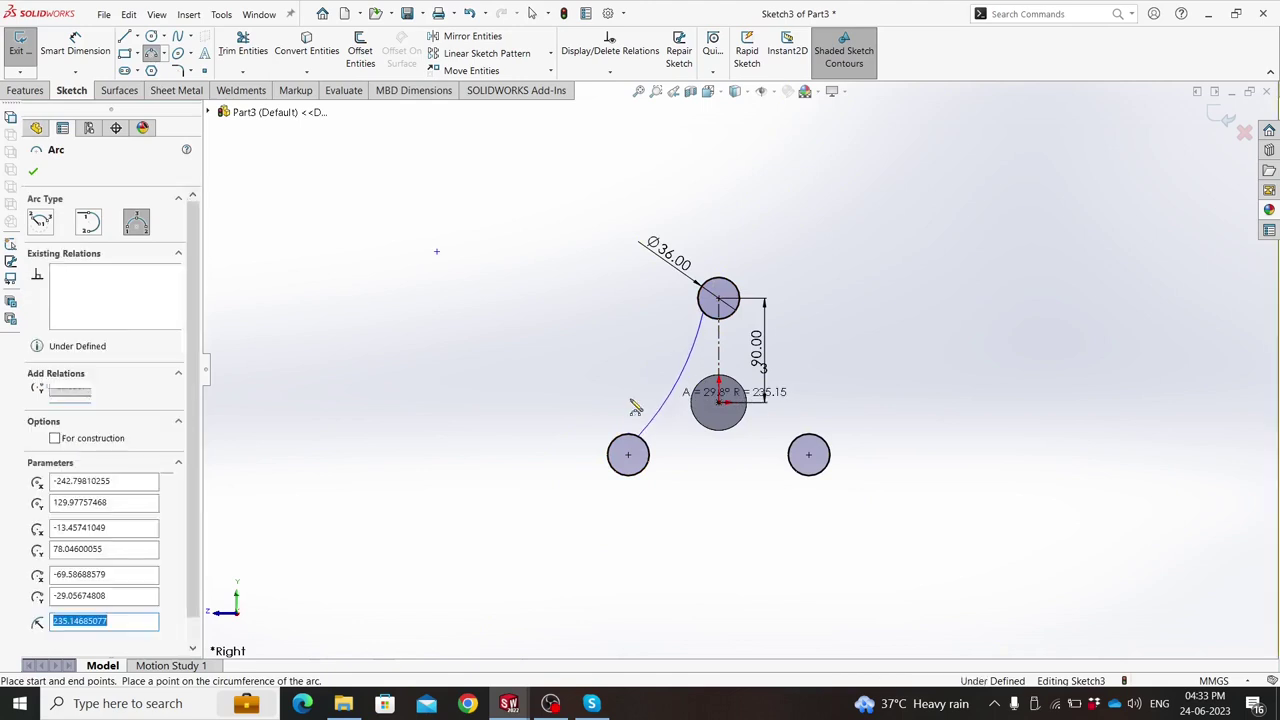
{"action": "left_click", "coordinate": [650, 466]}
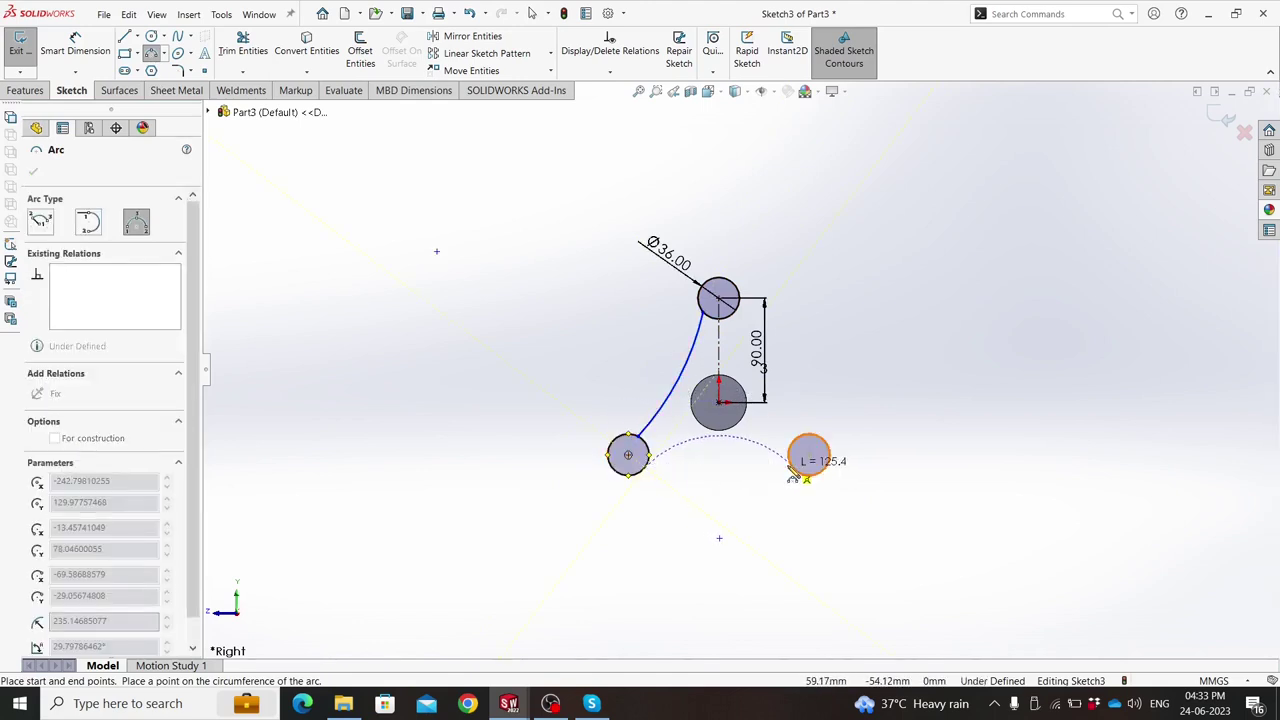
{"action": "left_click", "coordinate": [790, 474]}
{"action": "left_click", "coordinate": [740, 467]}
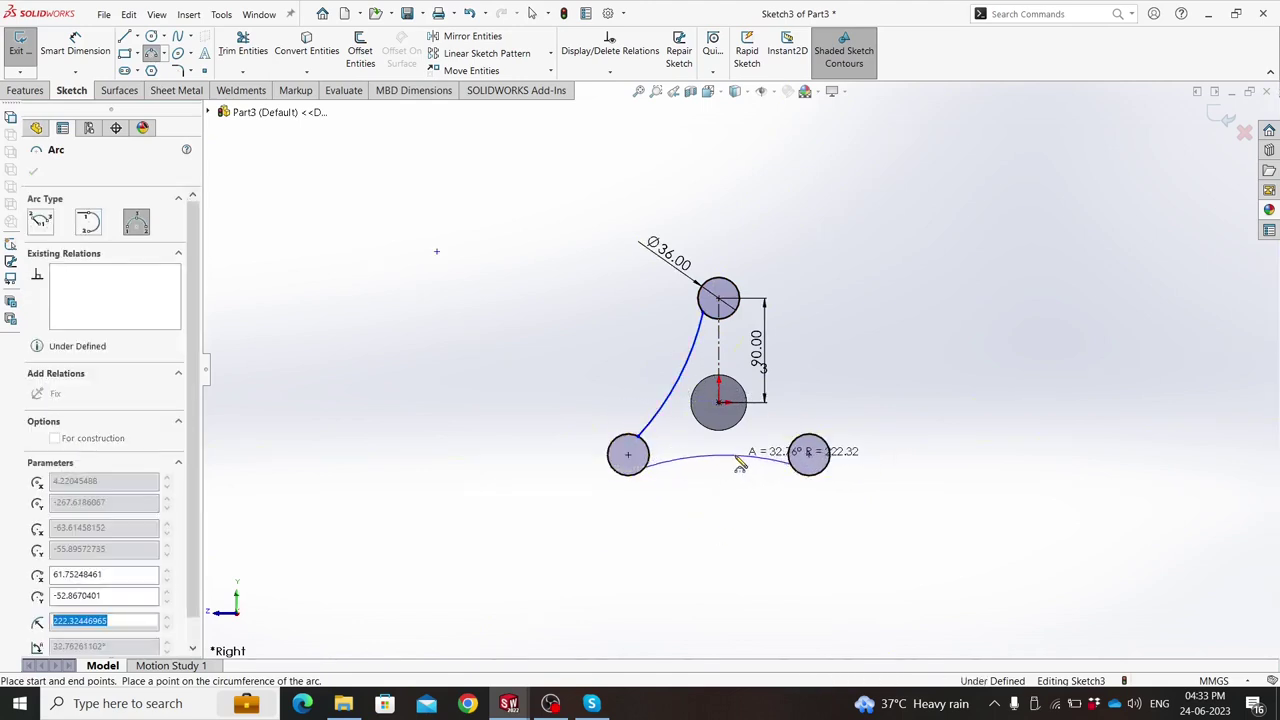
{"action": "left_click", "coordinate": [810, 447]}
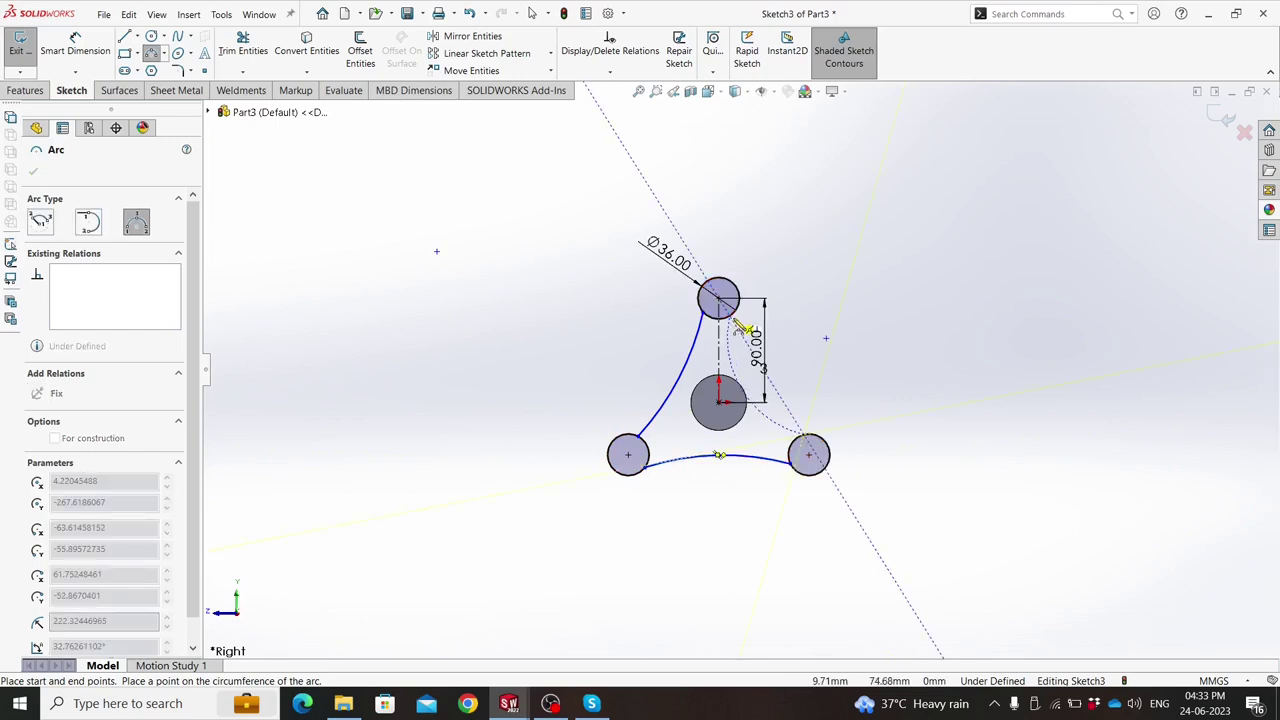
{"action": "left_click", "coordinate": [738, 322]}
{"action": "left_click", "coordinate": [752, 368]}
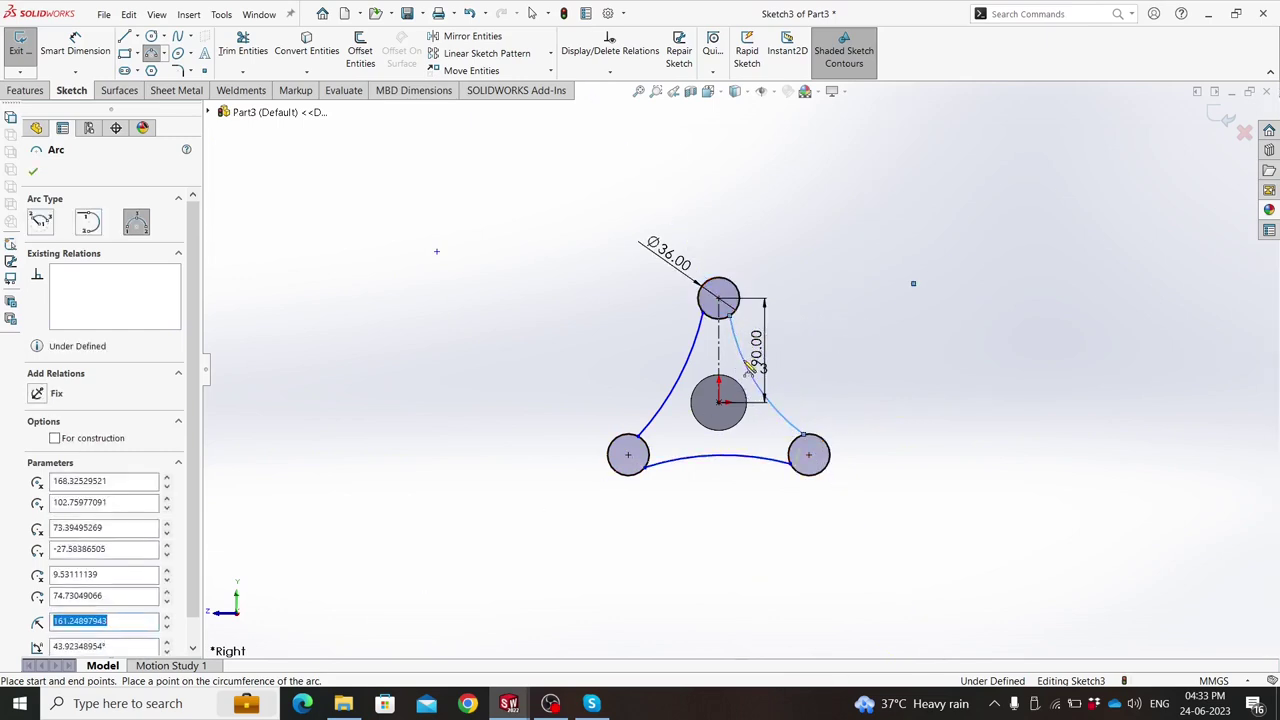
{"action": "key", "text": "Escape"}
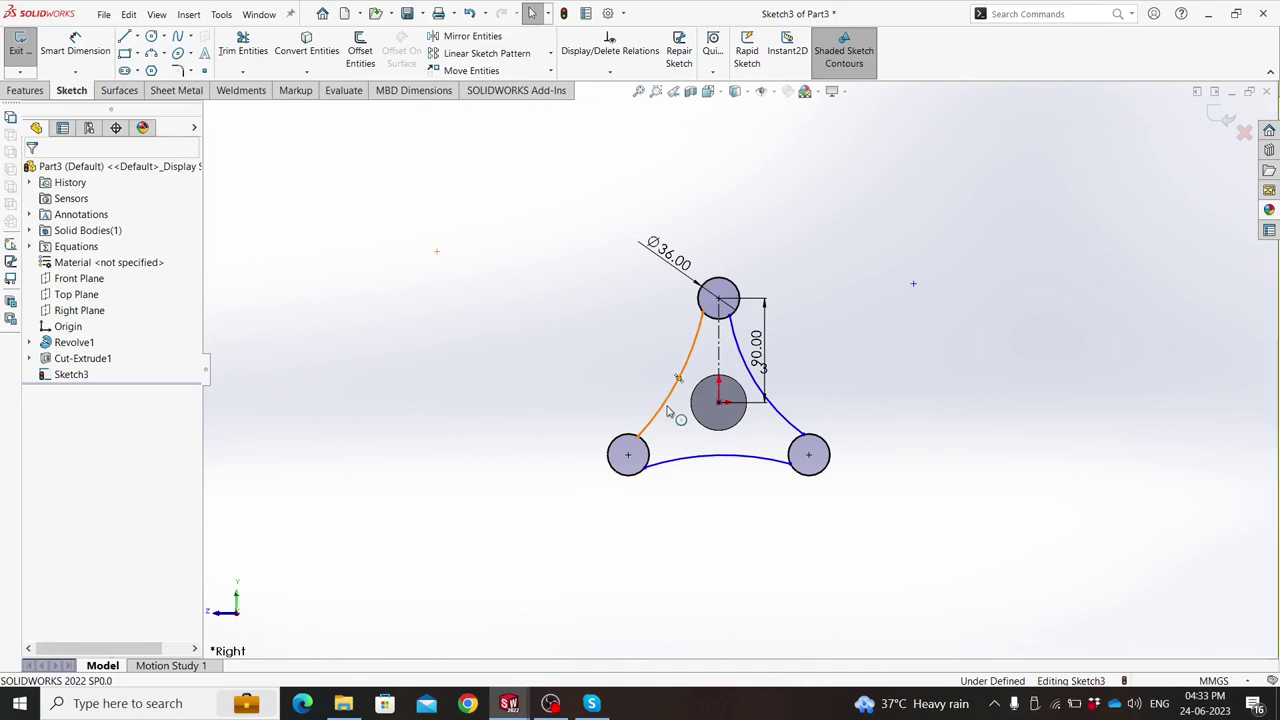
Make the left, bottom and right arcs equal.
{"action": "left_click", "coordinate": [668, 410]}
{"action": "left_click", "coordinate": [688, 462], "text": "ctrl"}
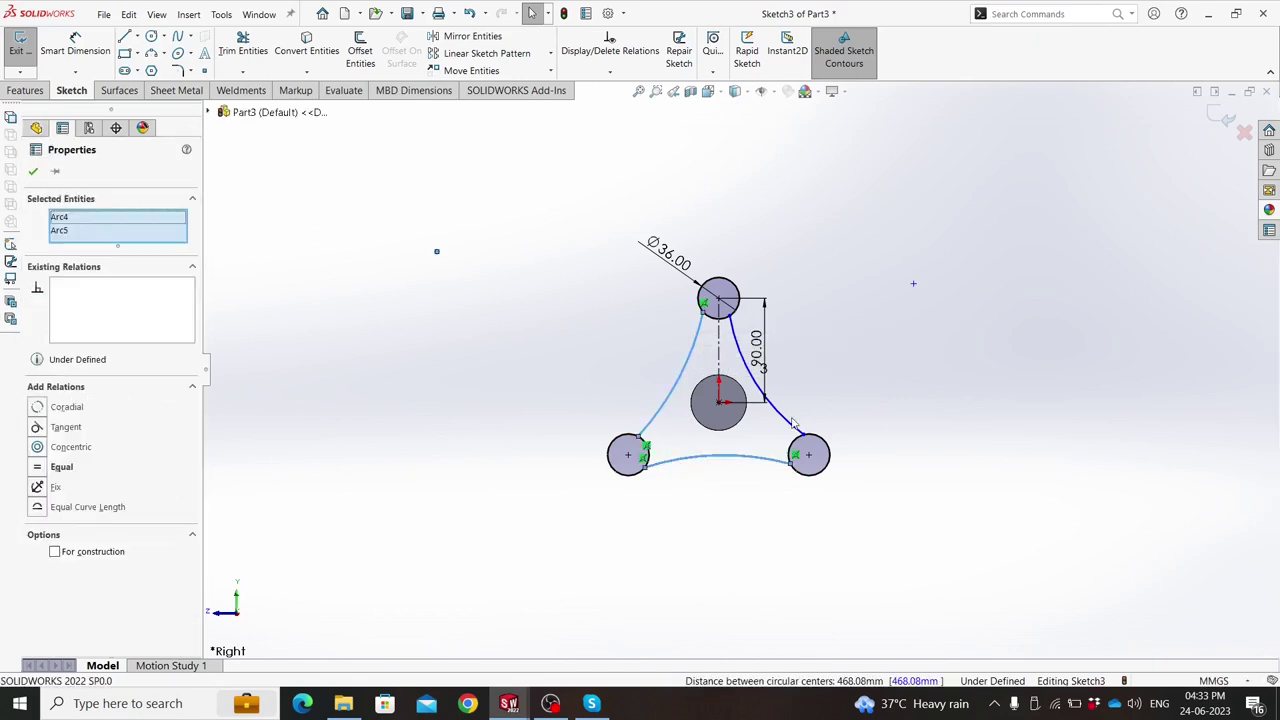
{"action": "left_click", "coordinate": [790, 425], "text": "ctrl"}
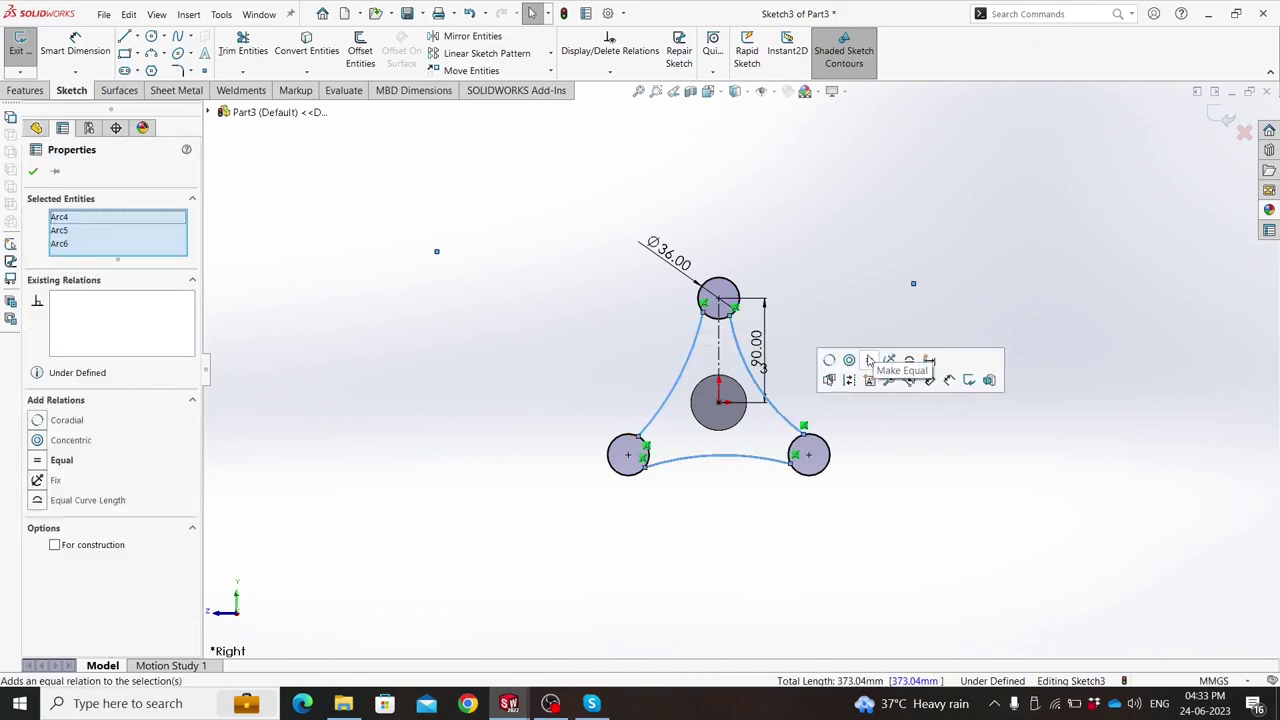
{"action": "left_click", "coordinate": [530, 227]}
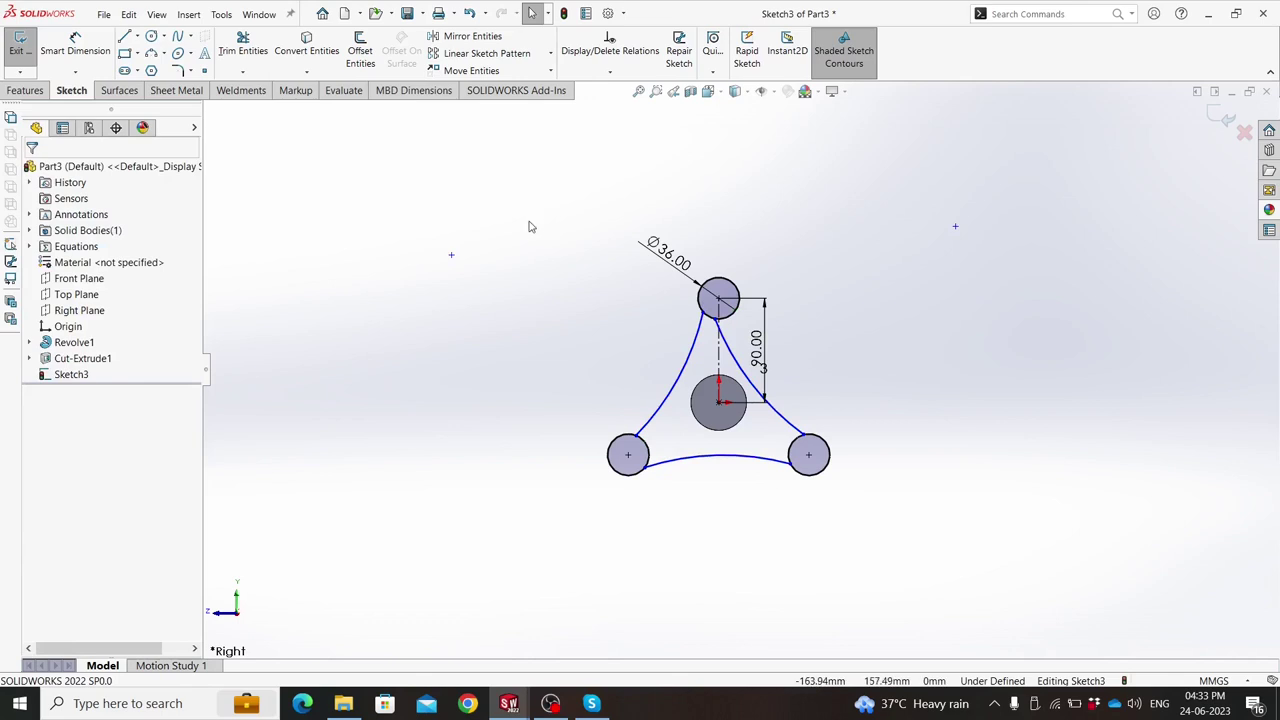
{"action": "left_click", "coordinate": [716, 320]}
Dimension the left connecting arc to radius 150.
{"action": "left_click", "coordinate": [534, 300]}
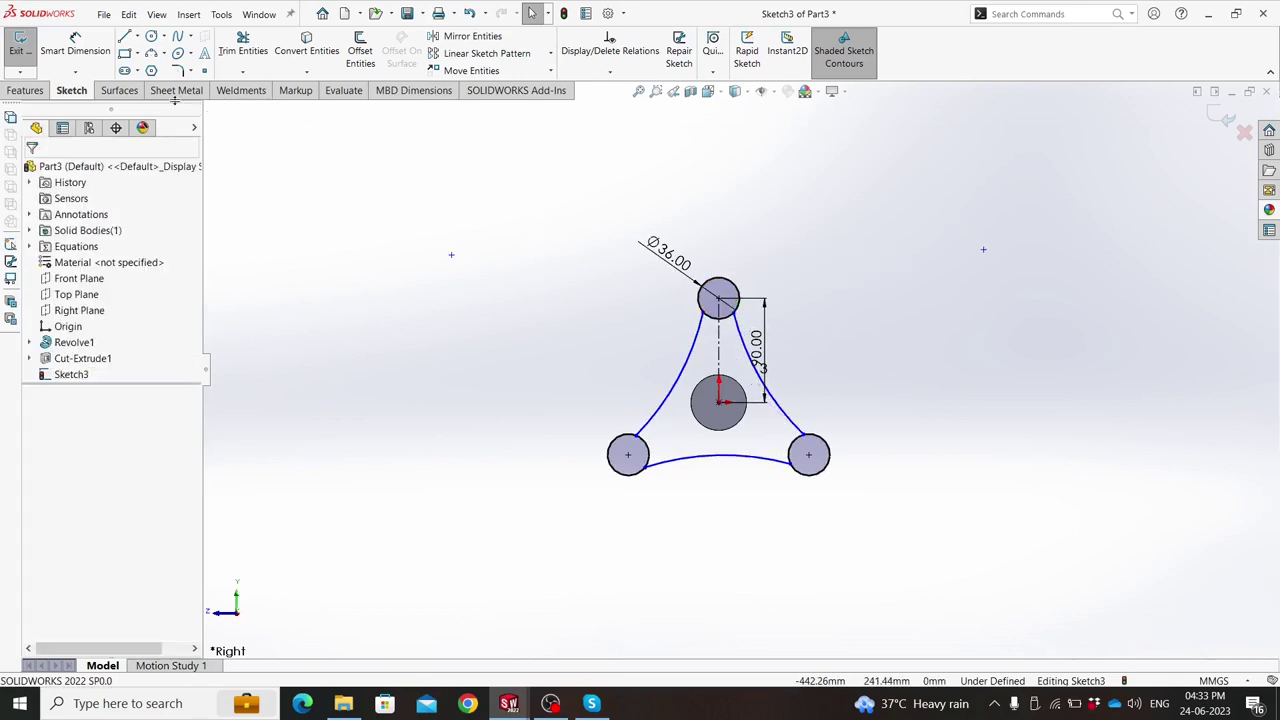
{"action": "left_click", "coordinate": [75, 45]}
{"action": "left_click", "coordinate": [672, 380]}
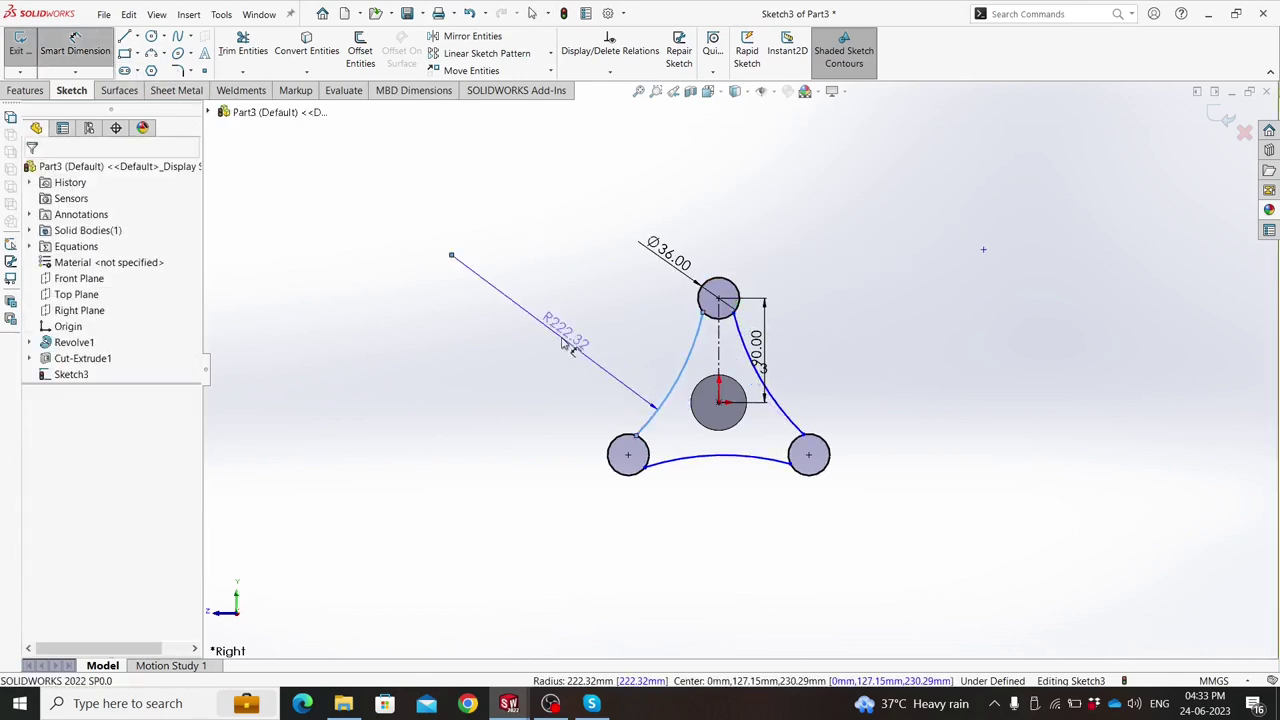
{"action": "left_click", "coordinate": [565, 345]}
{"action": "type", "text": "150"}
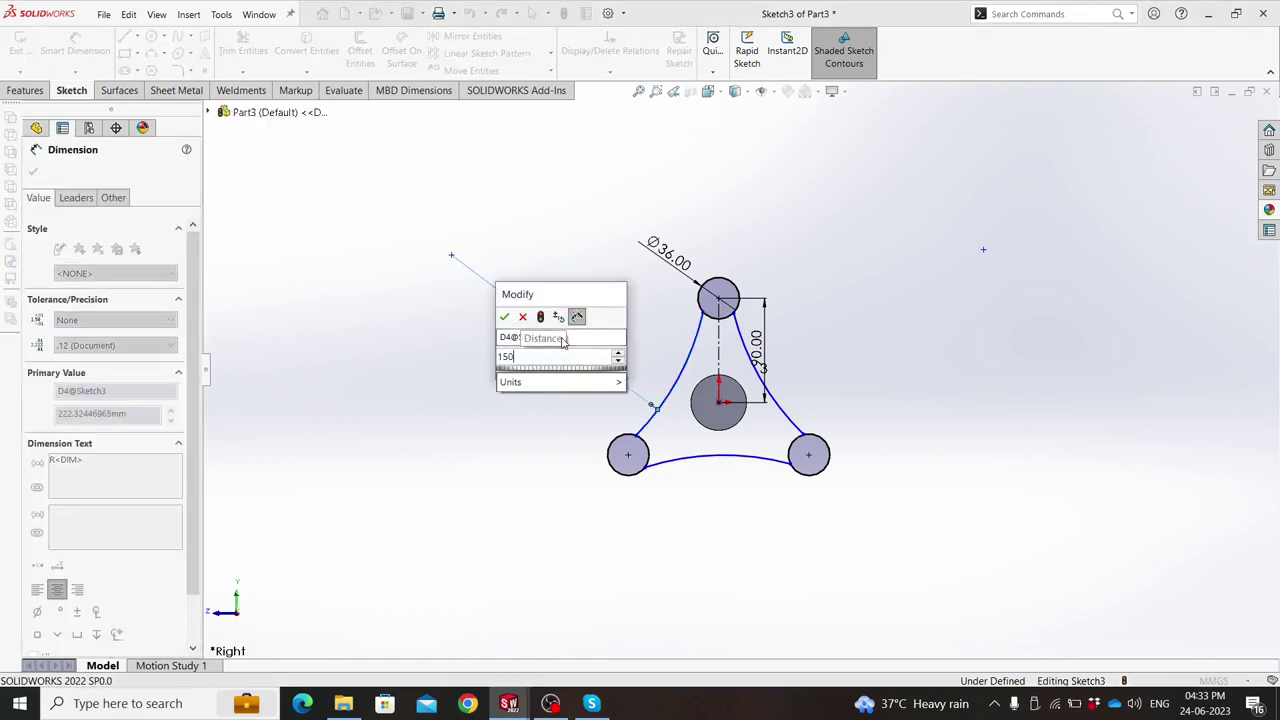
{"action": "key", "text": "Return"}
{"action": "key", "text": "Escape"}
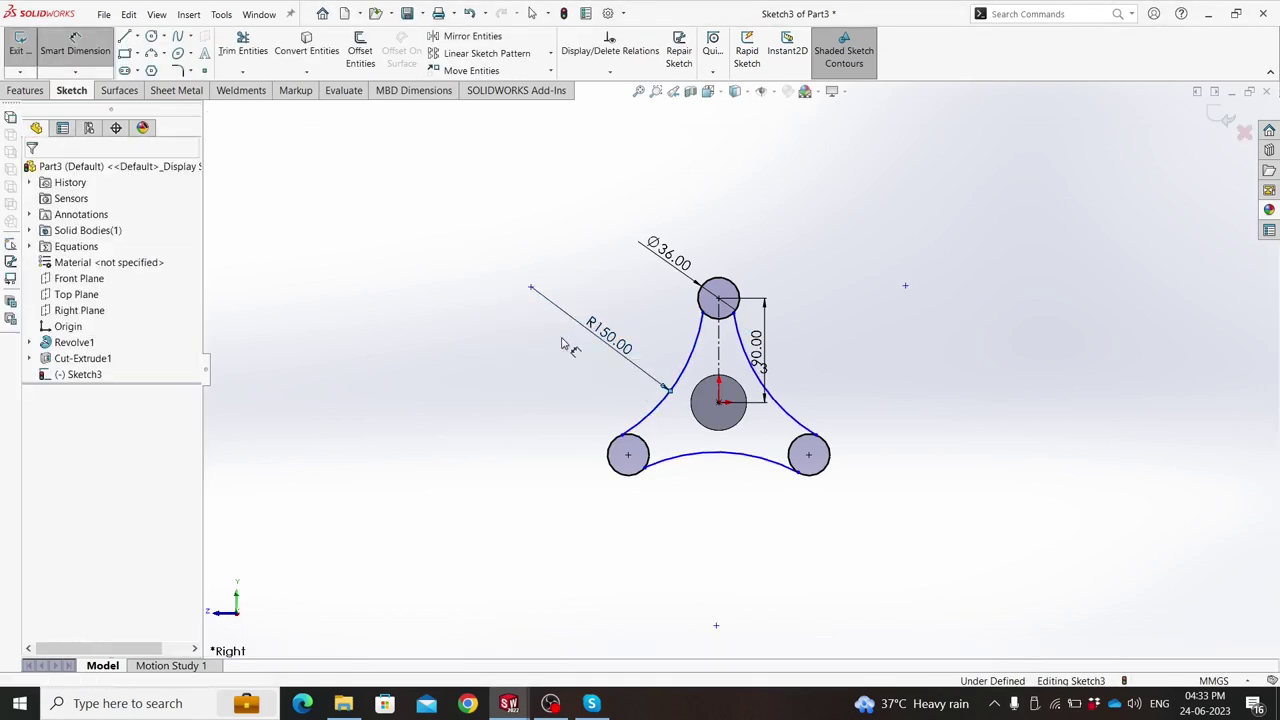
{"action": "key", "text": "Escape"}
Trim away the inner portions of the top, lower-left and right circles.
{"action": "scroll", "coordinate": [791, 318], "scroll_direction": "down", "scroll_amount": 2}
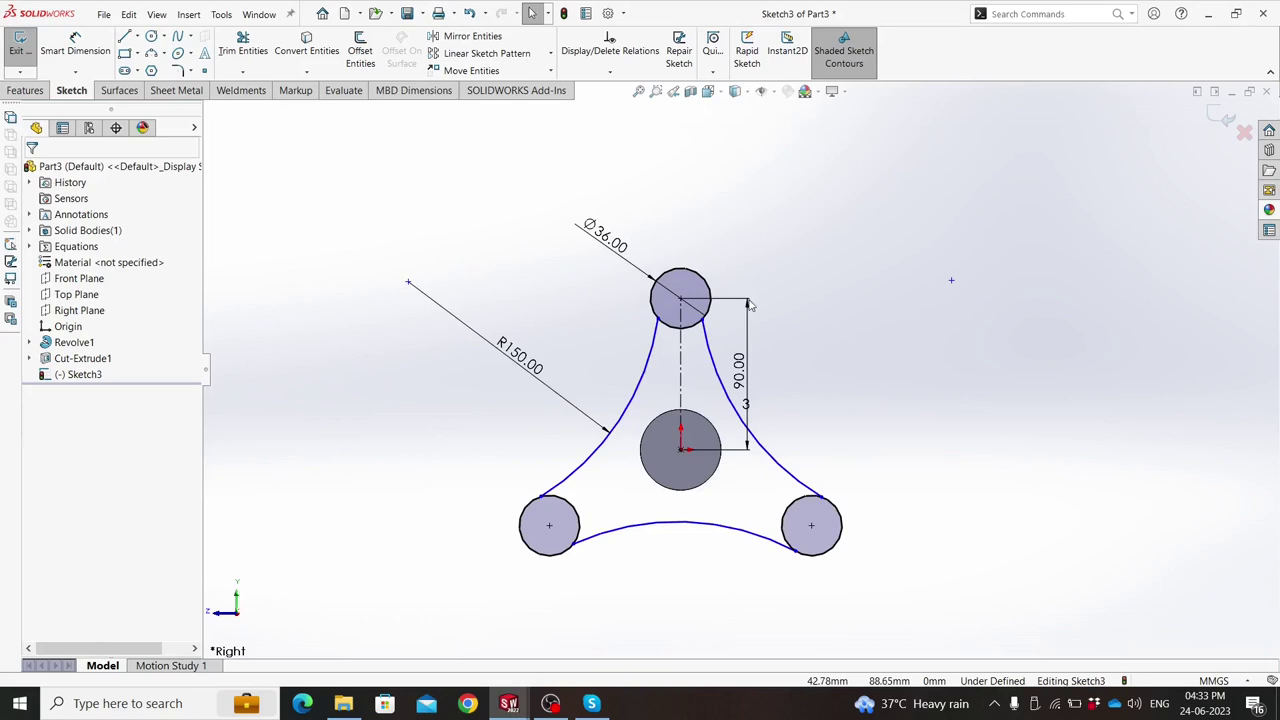
{"action": "left_click", "coordinate": [262, 50]}
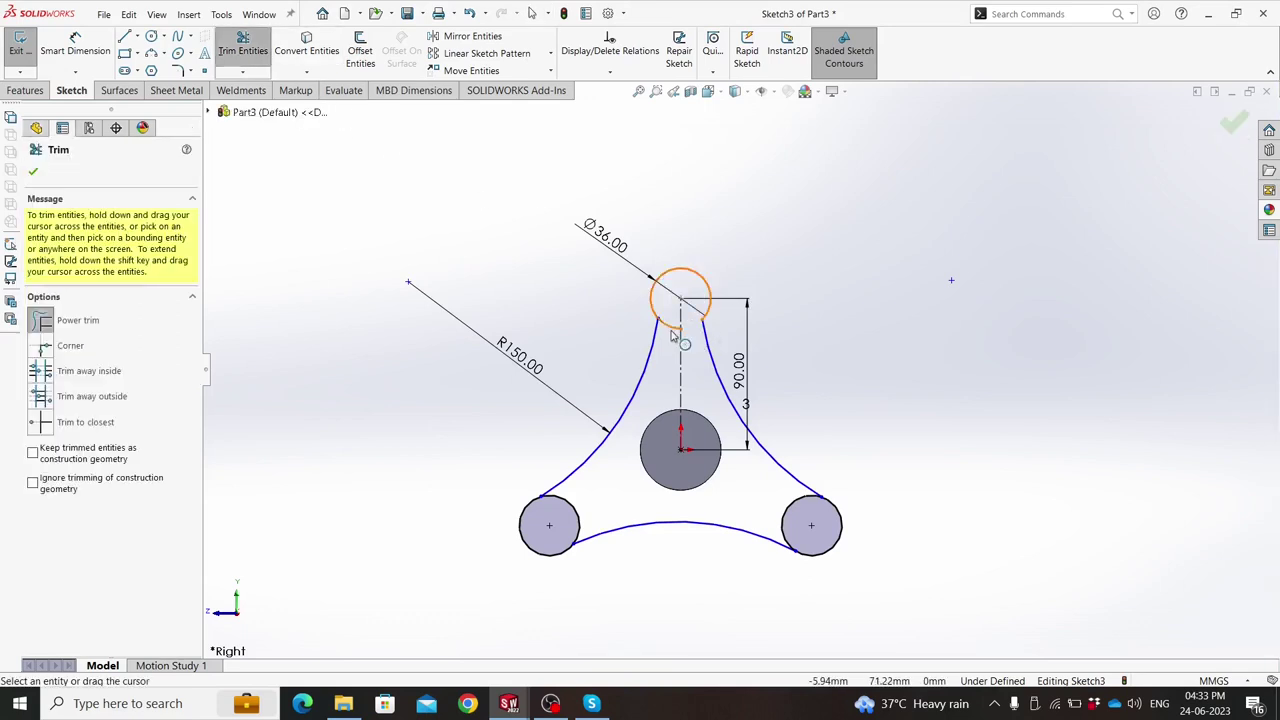
{"action": "left_click_drag", "start_coordinate": [672, 333], "coordinate": [668, 343]}
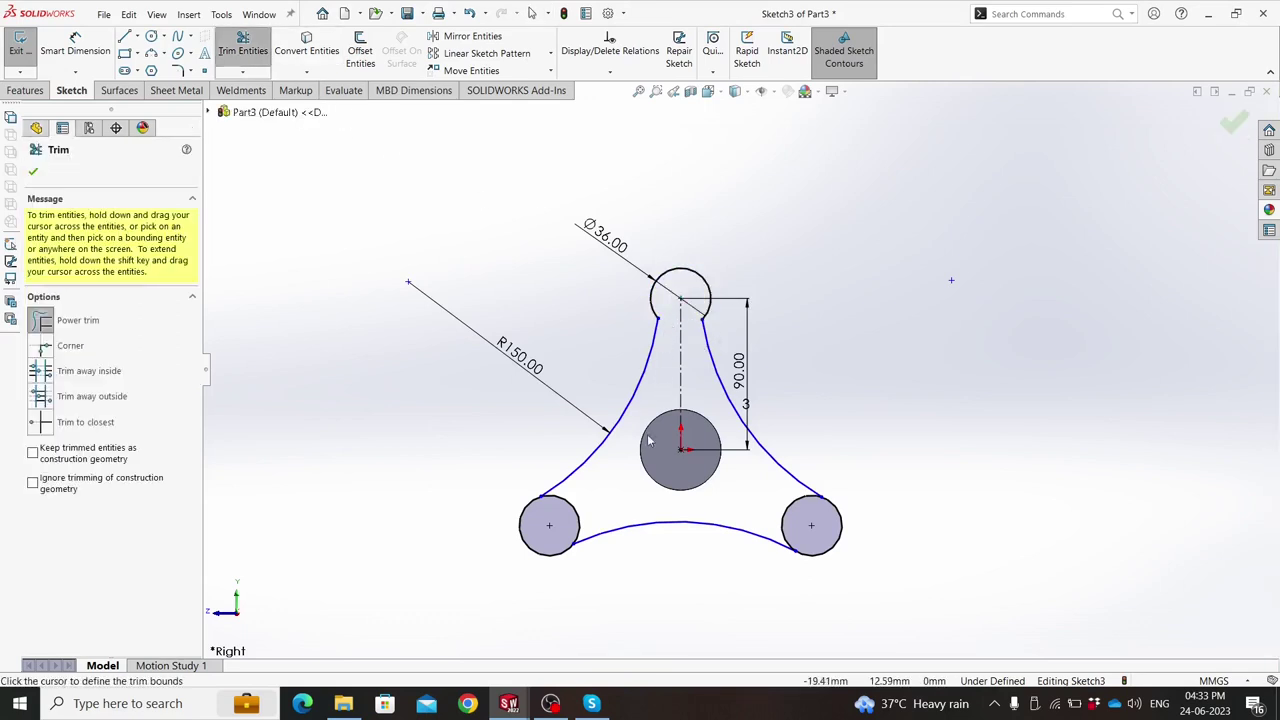
{"action": "left_click_drag", "start_coordinate": [613, 500], "coordinate": [598, 524]}
{"action": "left_click_drag", "start_coordinate": [762, 514], "coordinate": [800, 522]}
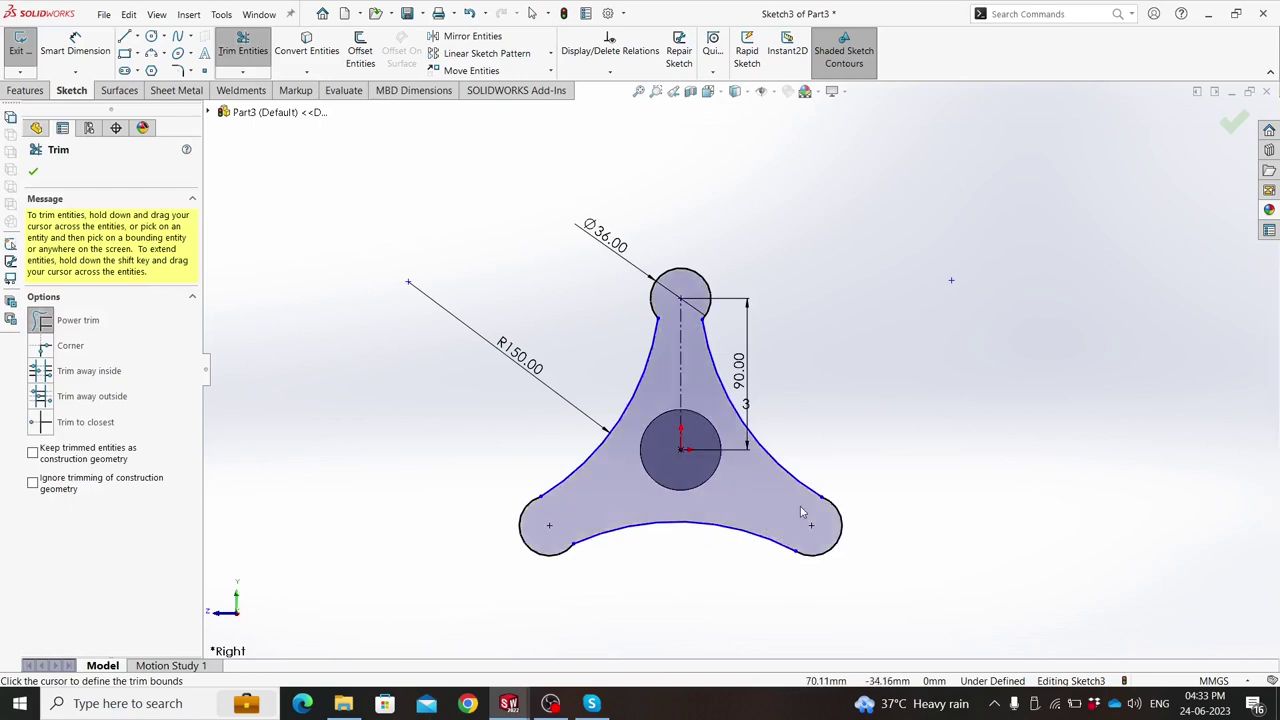
{"action": "key", "text": "Escape"}
Make the bottom arc tangent to the lower-left circle.
{"action": "left_click", "coordinate": [821, 496]}
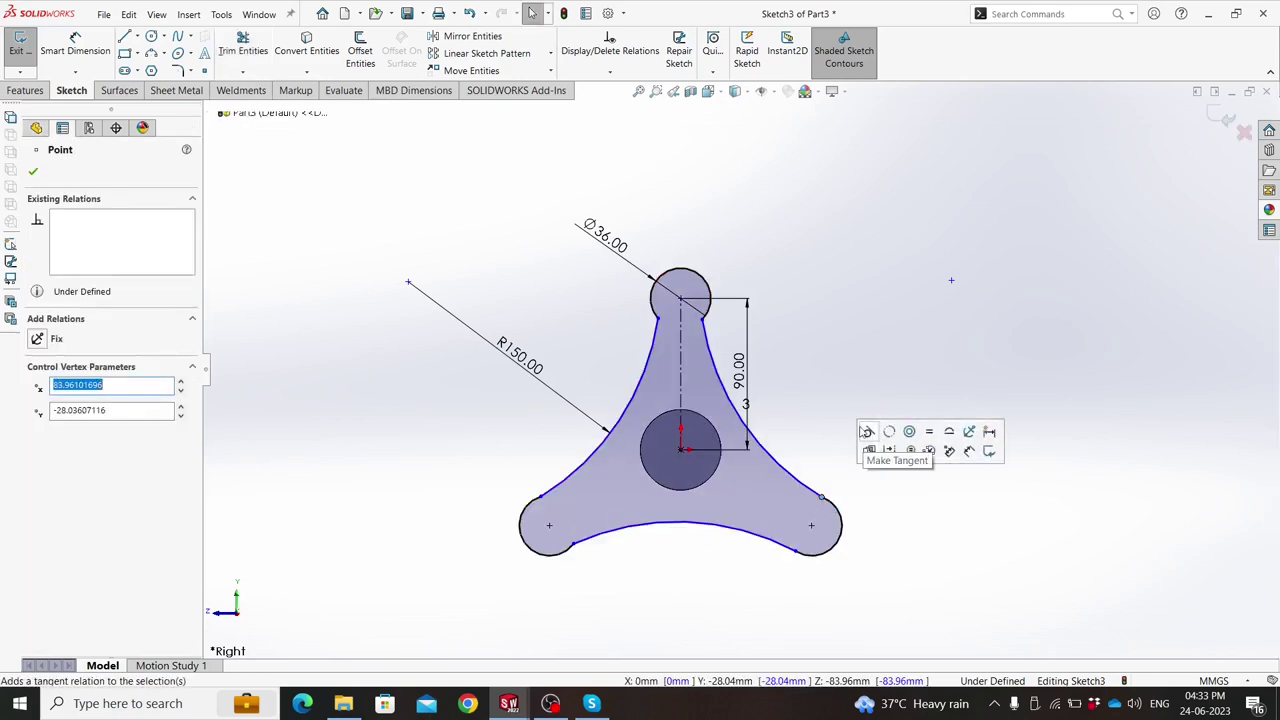
{"action": "key", "text": "Escape"}
{"action": "left_click", "coordinate": [798, 558]}
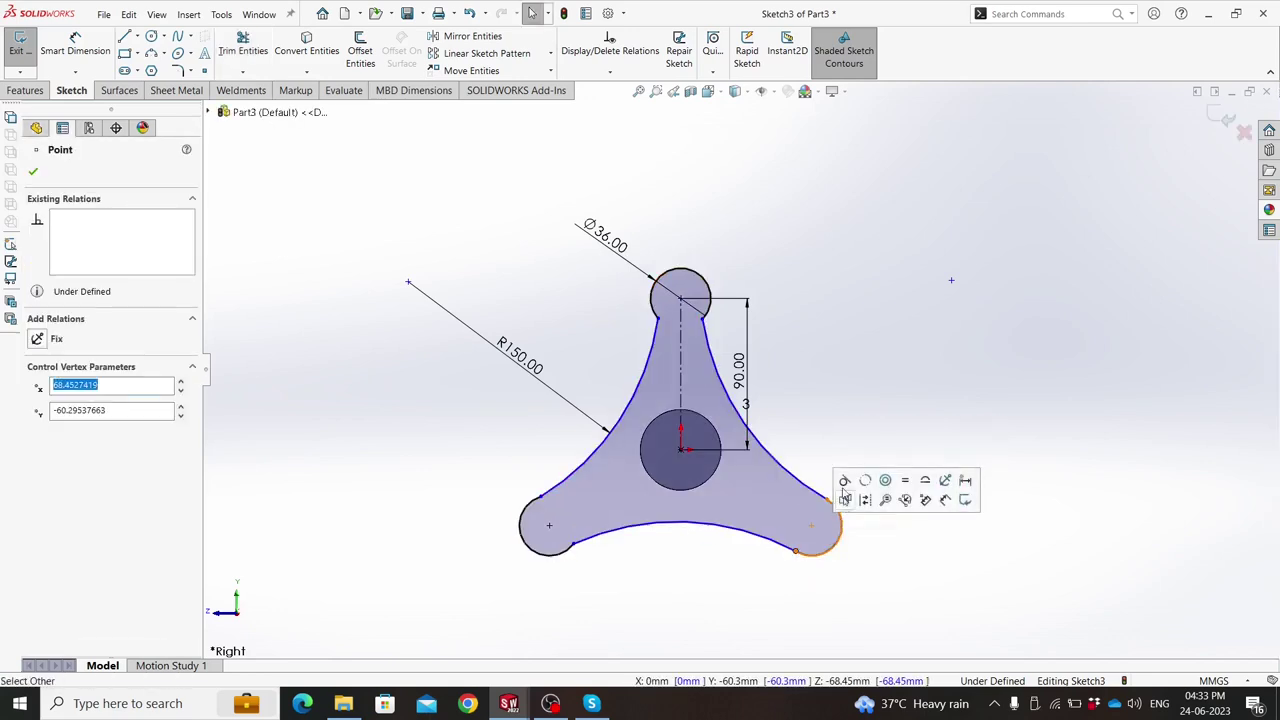
{"action": "key", "text": "Escape"}
{"action": "left_click", "coordinate": [578, 548]}
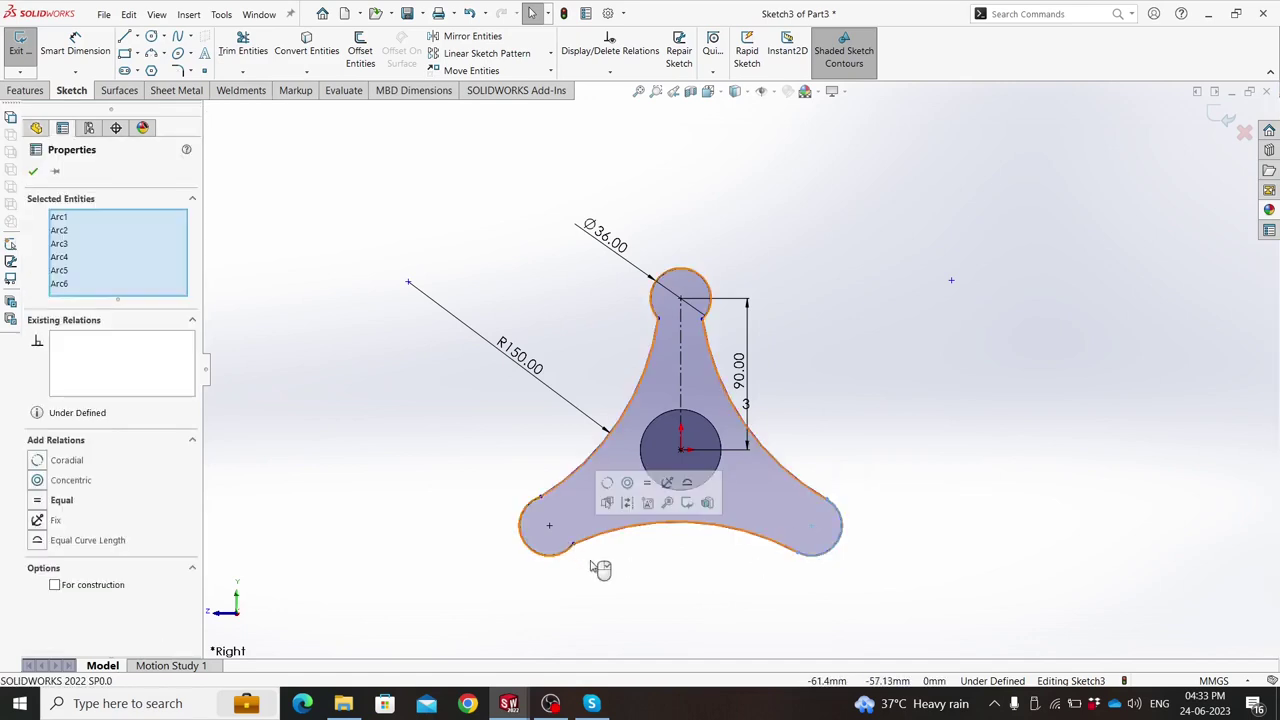
{"action": "key", "text": "Escape"}
{"action": "left_click", "coordinate": [587, 545]}
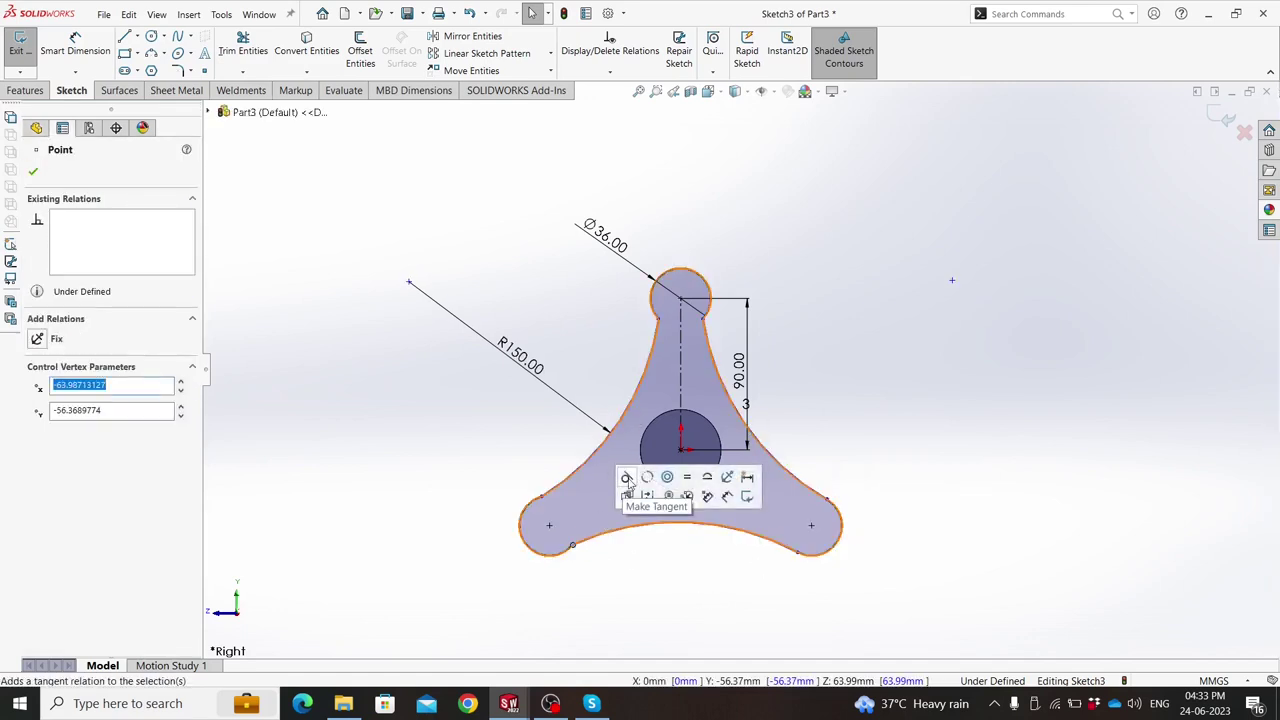
{"action": "left_click", "coordinate": [627, 479]}
Make the left arc tangent to the lower-left and top circles, and the right arc tangent to the top circle.
{"action": "left_click", "coordinate": [541, 496]}
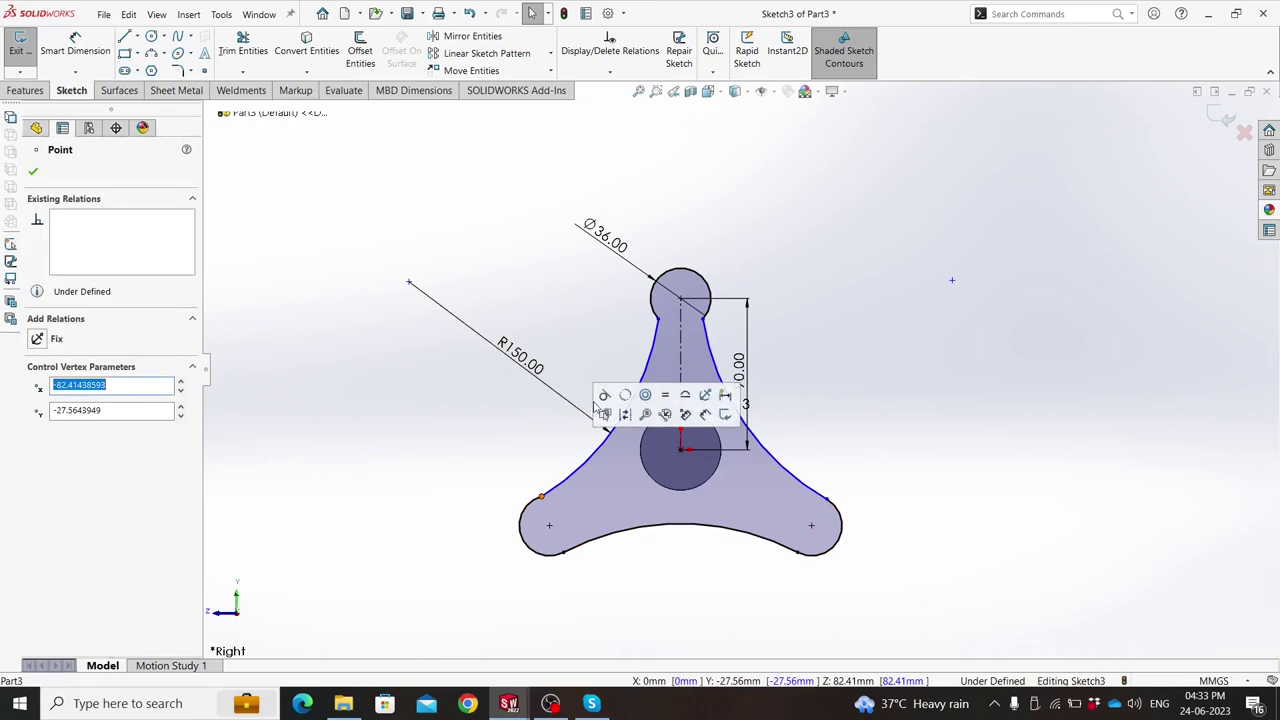
{"action": "left_click", "coordinate": [612, 413]}
{"action": "left_click", "coordinate": [660, 323]}
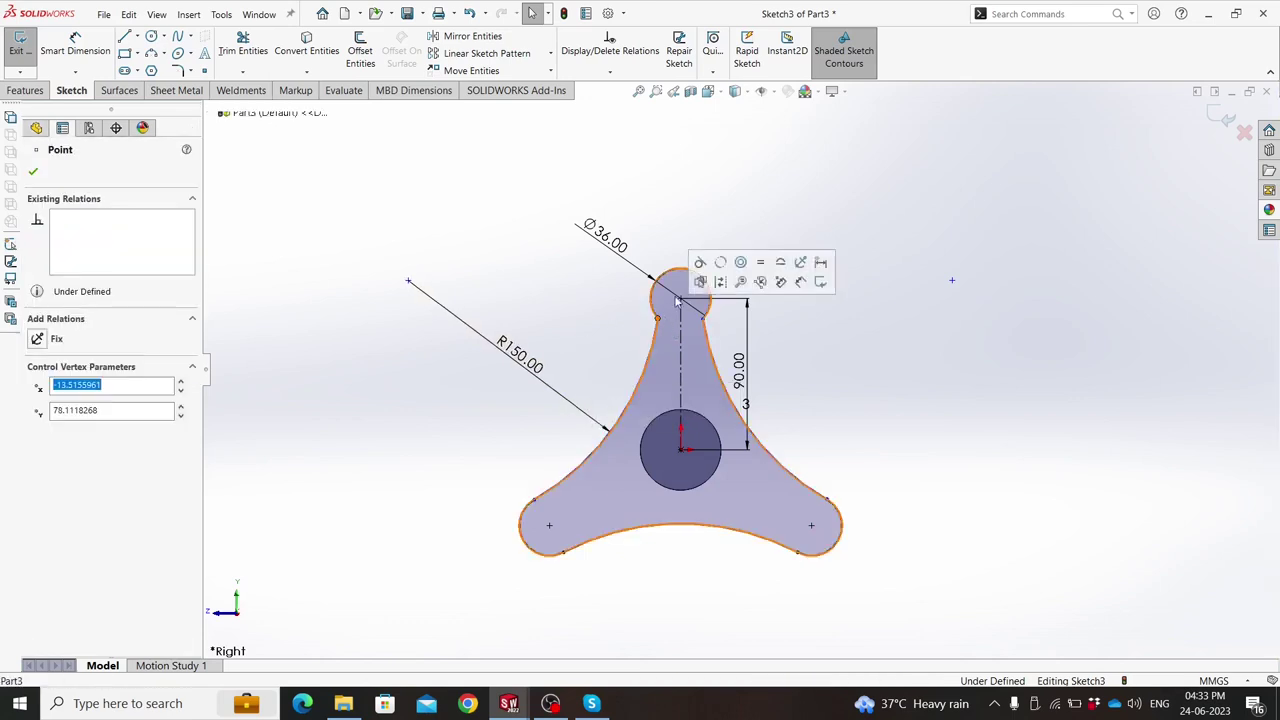
{"action": "left_click", "coordinate": [702, 268]}
{"action": "left_click", "coordinate": [704, 320]}
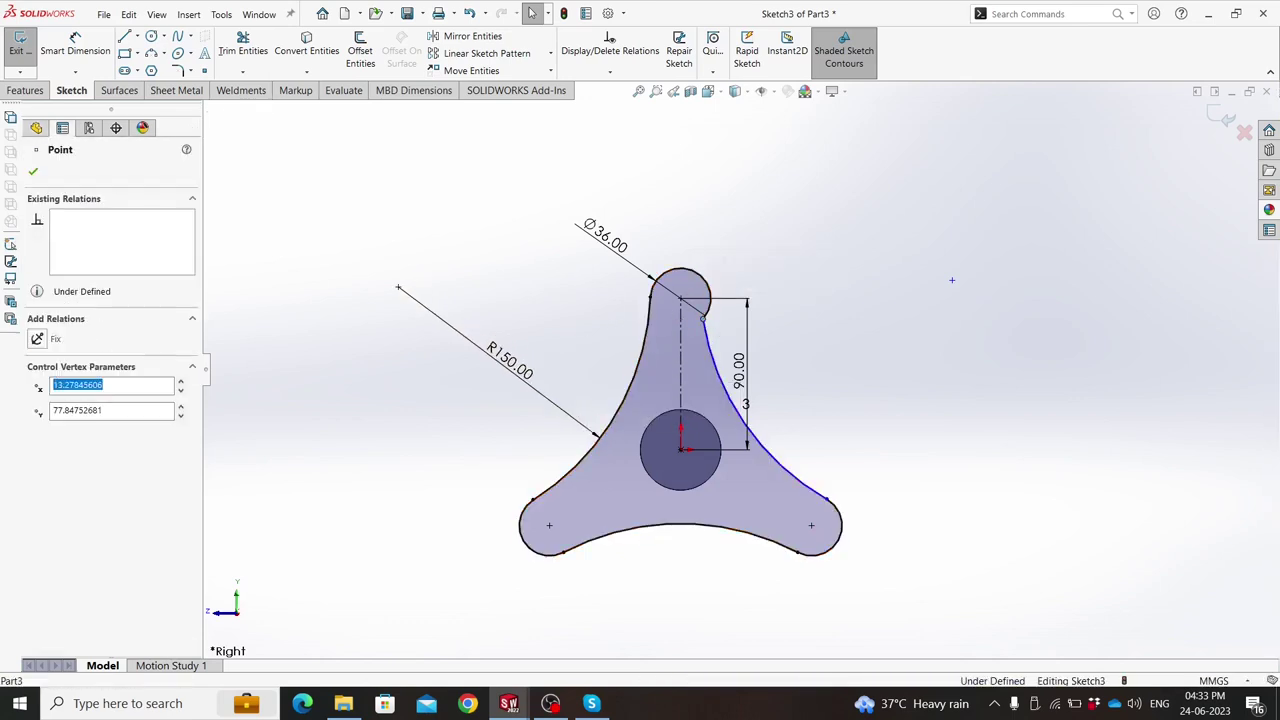
{"action": "left_click", "coordinate": [705, 214]}
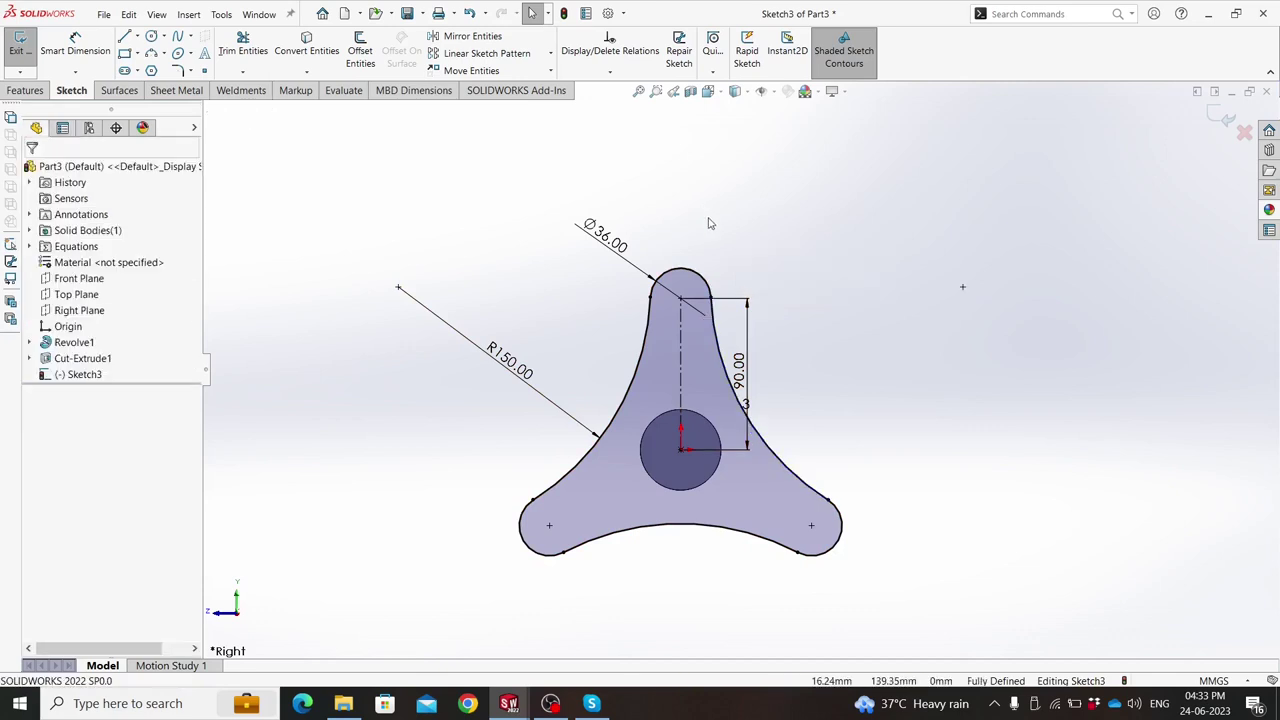
{"action": "scroll", "coordinate": [800, 390], "scroll_direction": "up", "scroll_amount": 2}
{"action": "scroll", "coordinate": [797, 395], "scroll_direction": "down", "scroll_amount": 1}
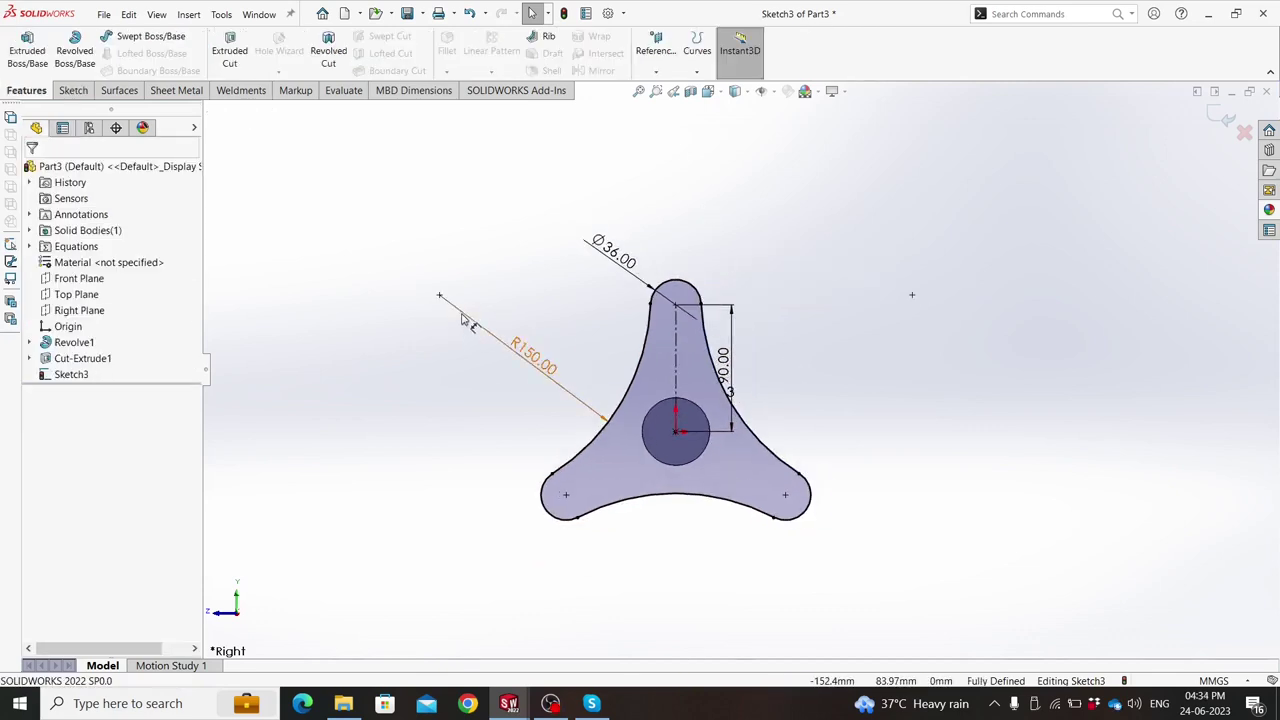
Extrude the three-lobed Sketch3 profile 23 mm into a solid plate.
{"action": "middle_click_drag", "start_coordinate": [520, 388], "coordinate": [400, 380]}
{"action": "left_click", "coordinate": [22, 55]}
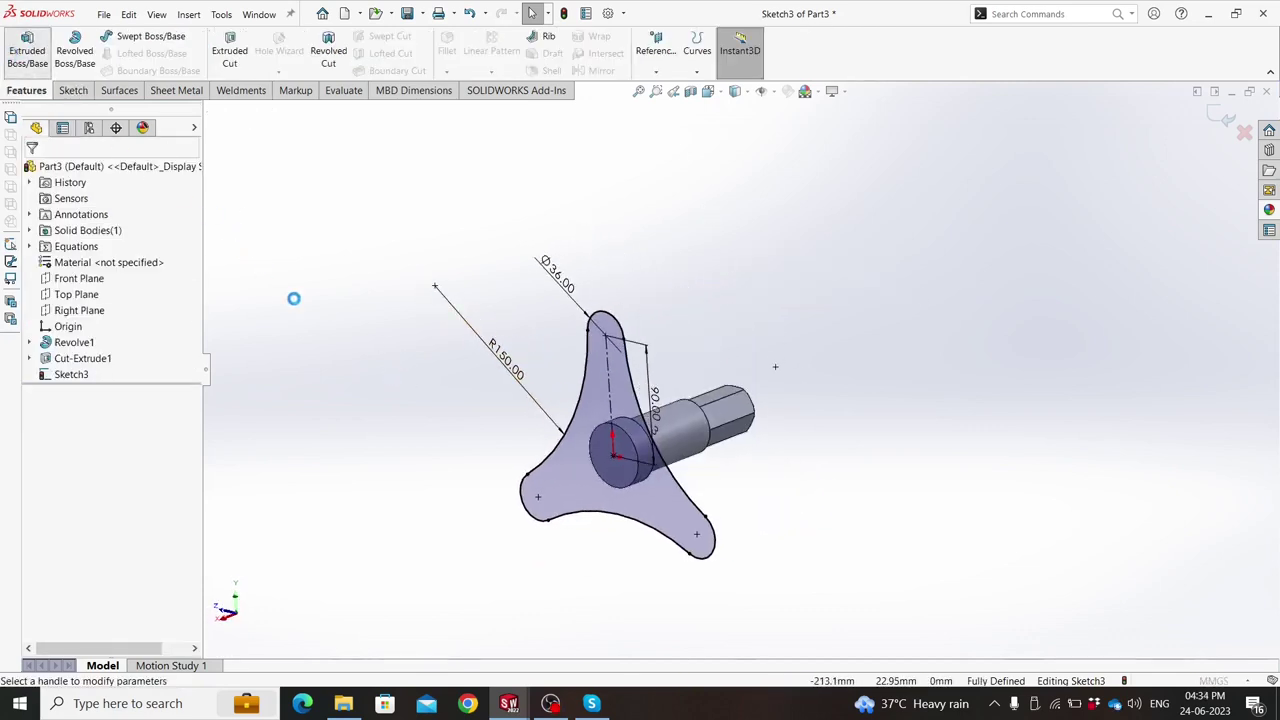
{"action": "type", "text": "23"}
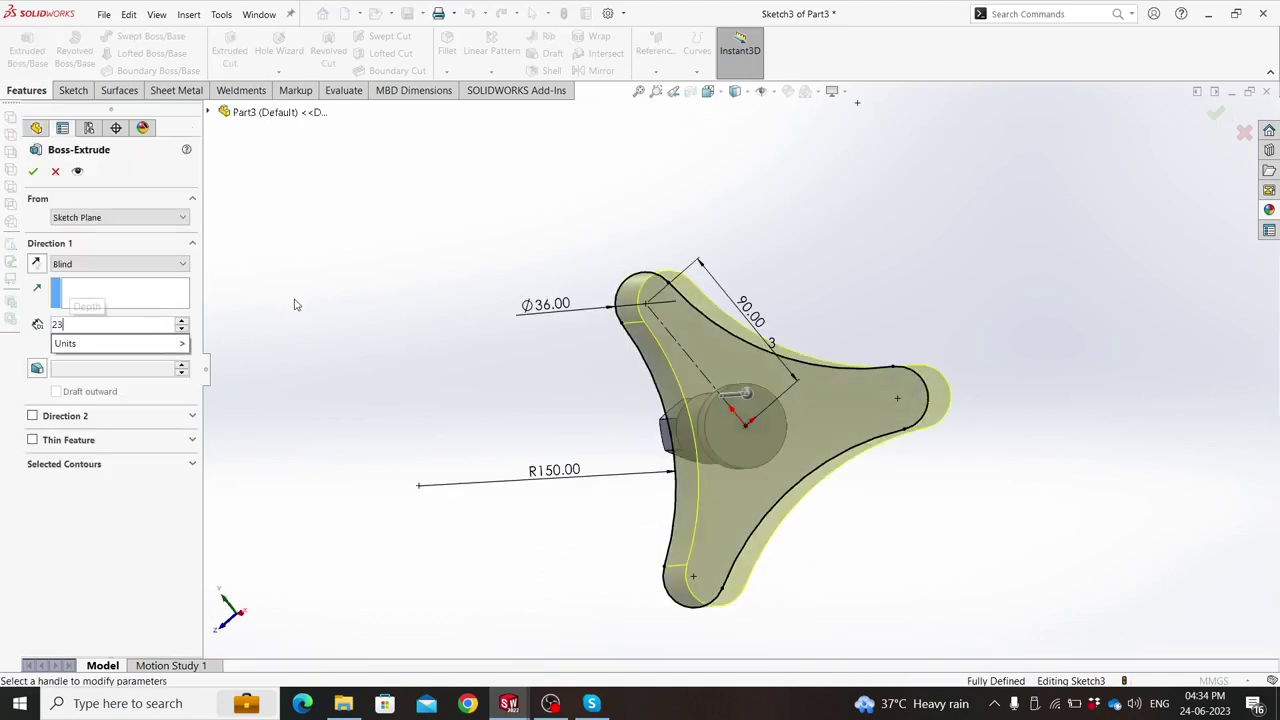
{"action": "key", "text": "Return"}
{"action": "middle_click_drag", "start_coordinate": [343, 286], "coordinate": [464, 233]}
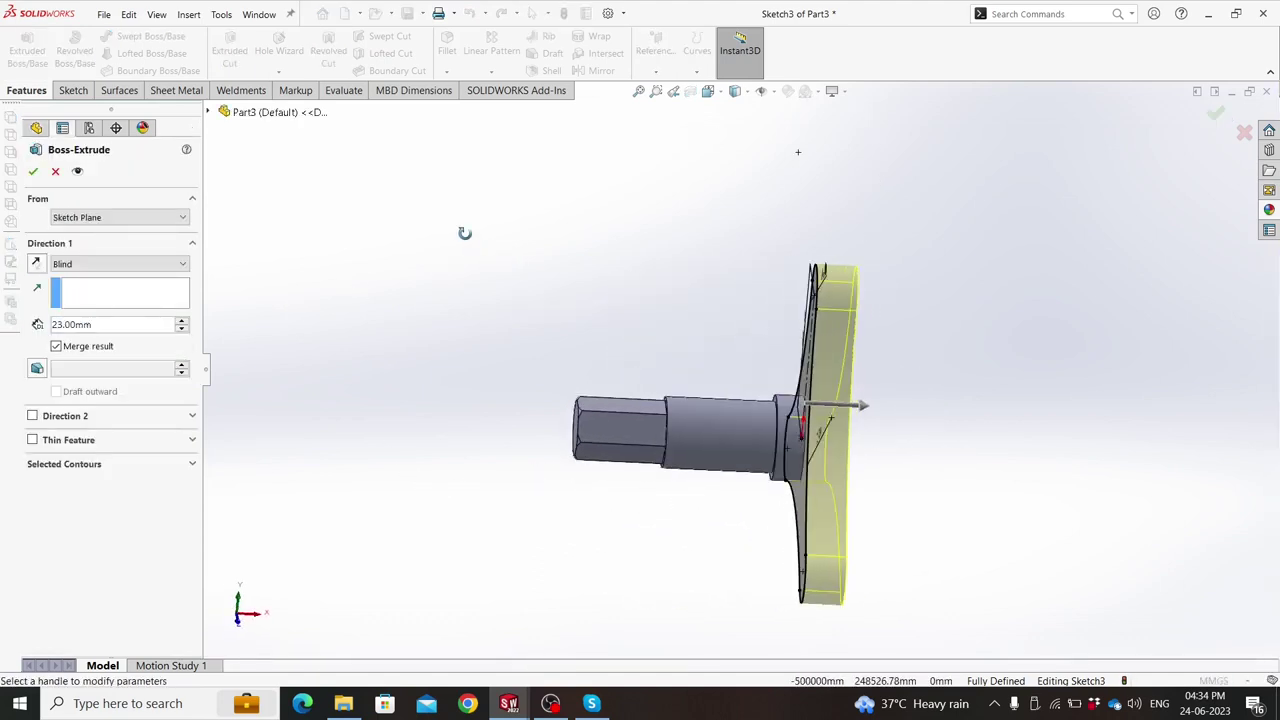
{"action": "left_click", "coordinate": [33, 171]}
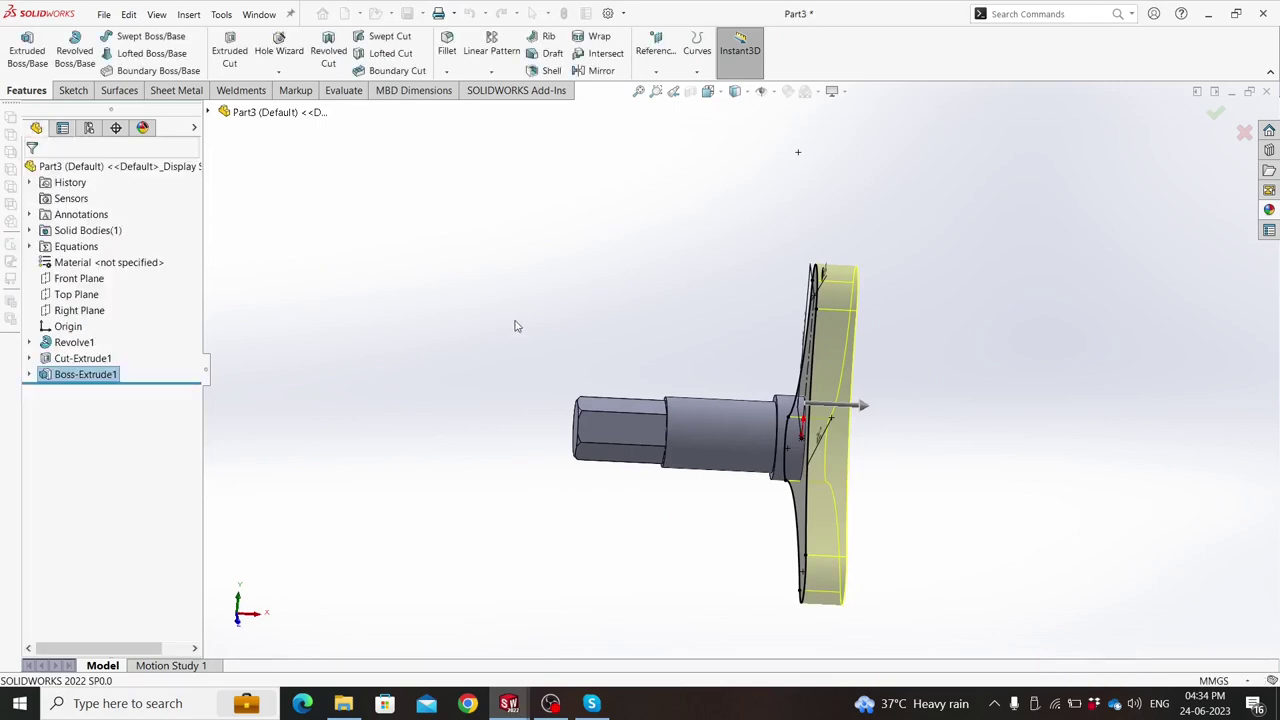
{"action": "middle_click_drag", "start_coordinate": [514, 322], "coordinate": [428, 348]}
{"action": "left_click", "coordinate": [760, 478]}
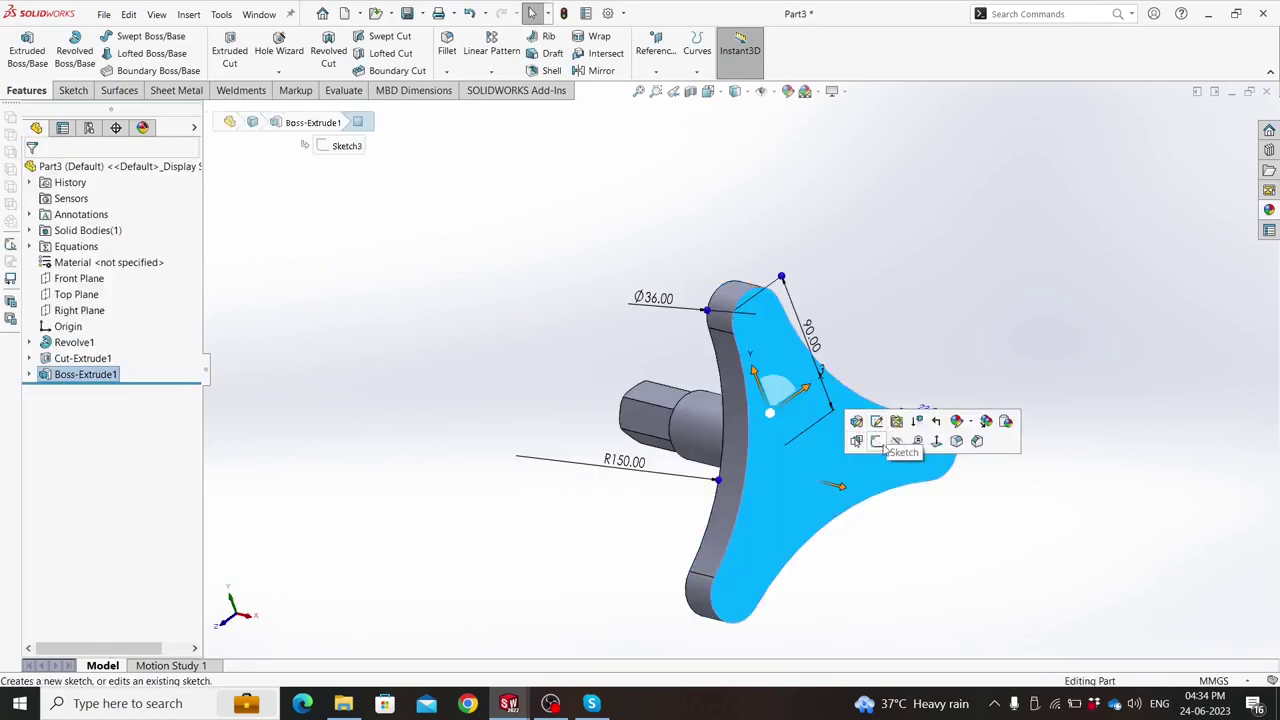
Start a sketch on the plate's front face and draw a circle at the top lobe's centre.
{"action": "left_click", "coordinate": [886, 452]}
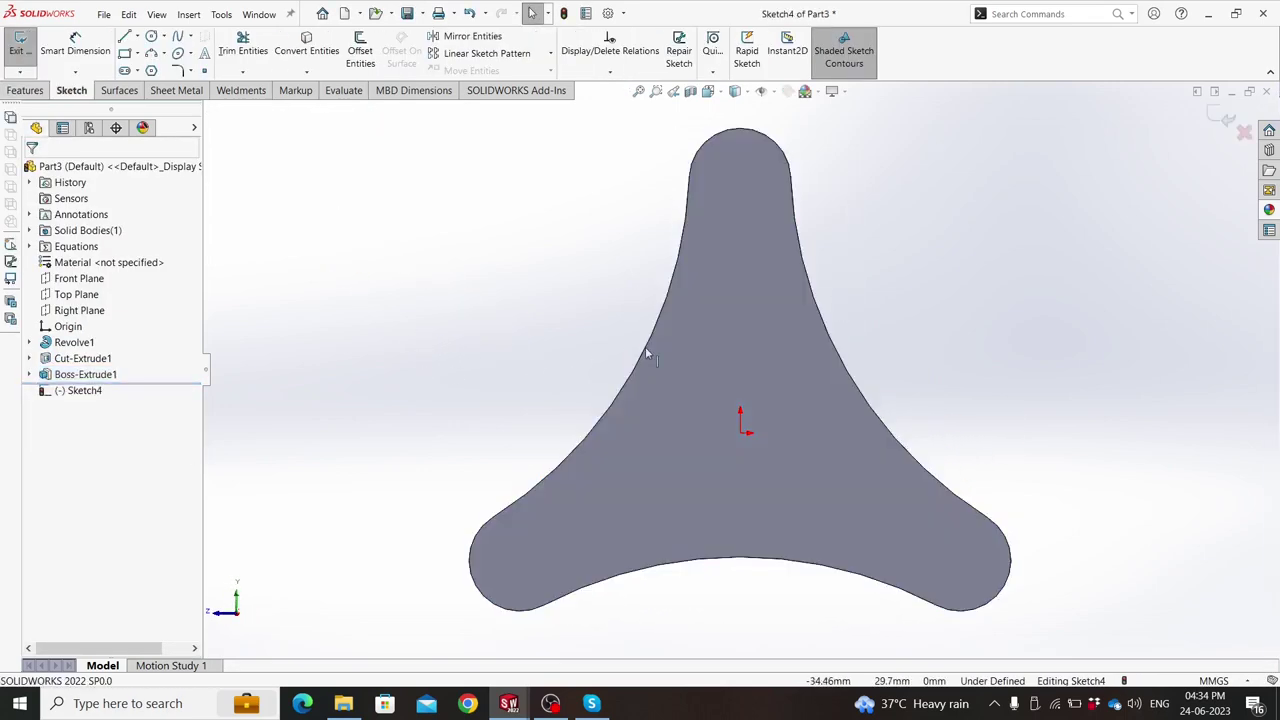
{"action": "scroll", "coordinate": [765, 334], "scroll_direction": "up", "scroll_amount": 5}
{"action": "scroll", "coordinate": [775, 366], "scroll_direction": "down", "scroll_amount": 3}
{"action": "scroll", "coordinate": [787, 298], "scroll_direction": "down", "scroll_amount": 2}
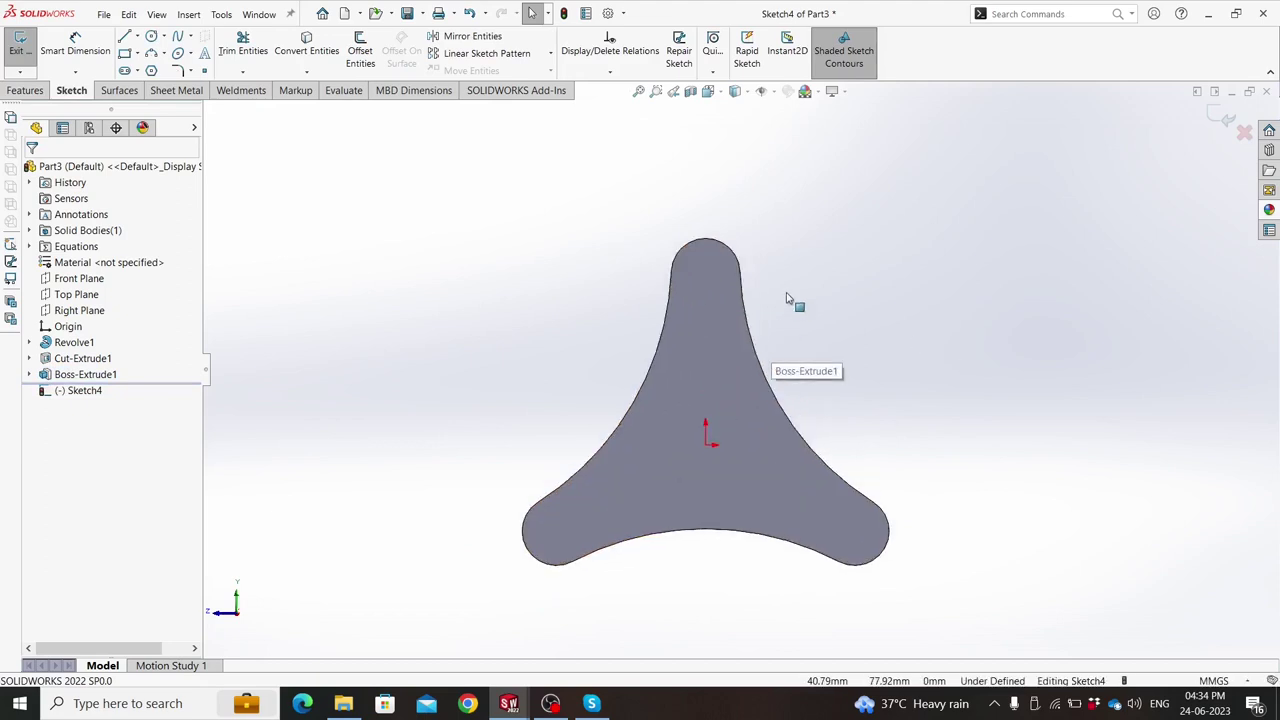
{"action": "left_click", "coordinate": [151, 36]}
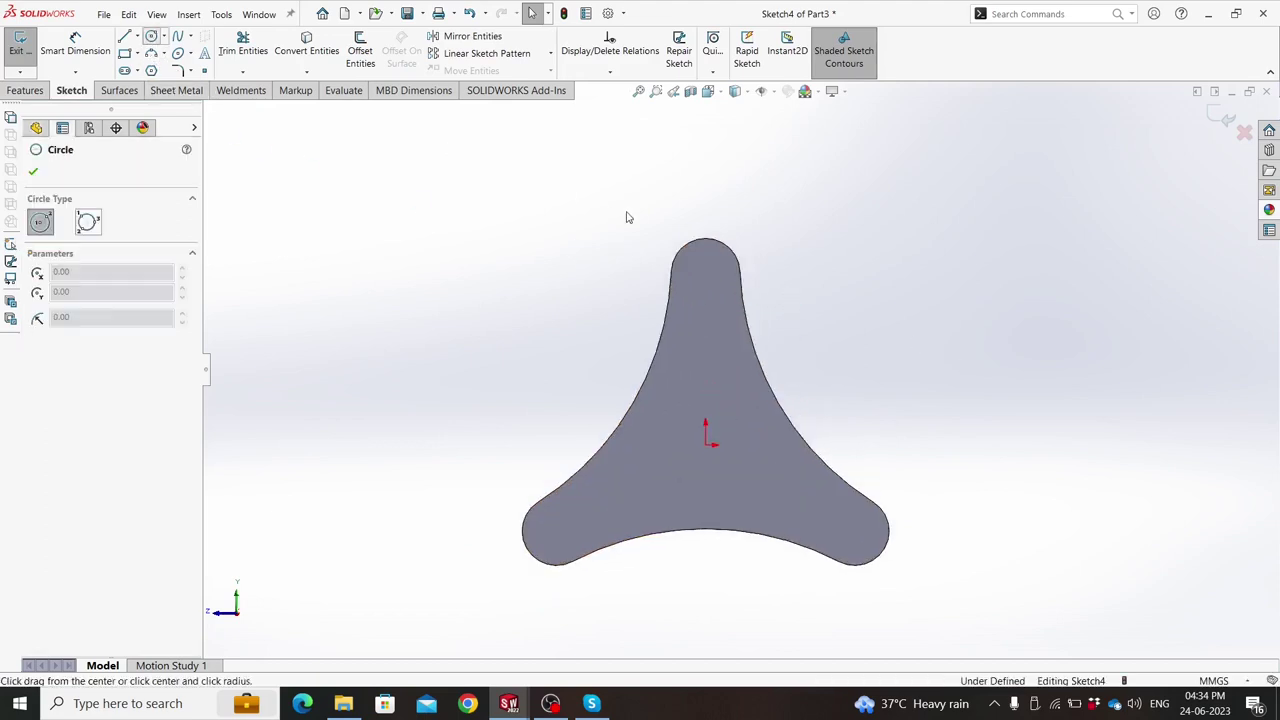
{"action": "left_click", "coordinate": [705, 272]}
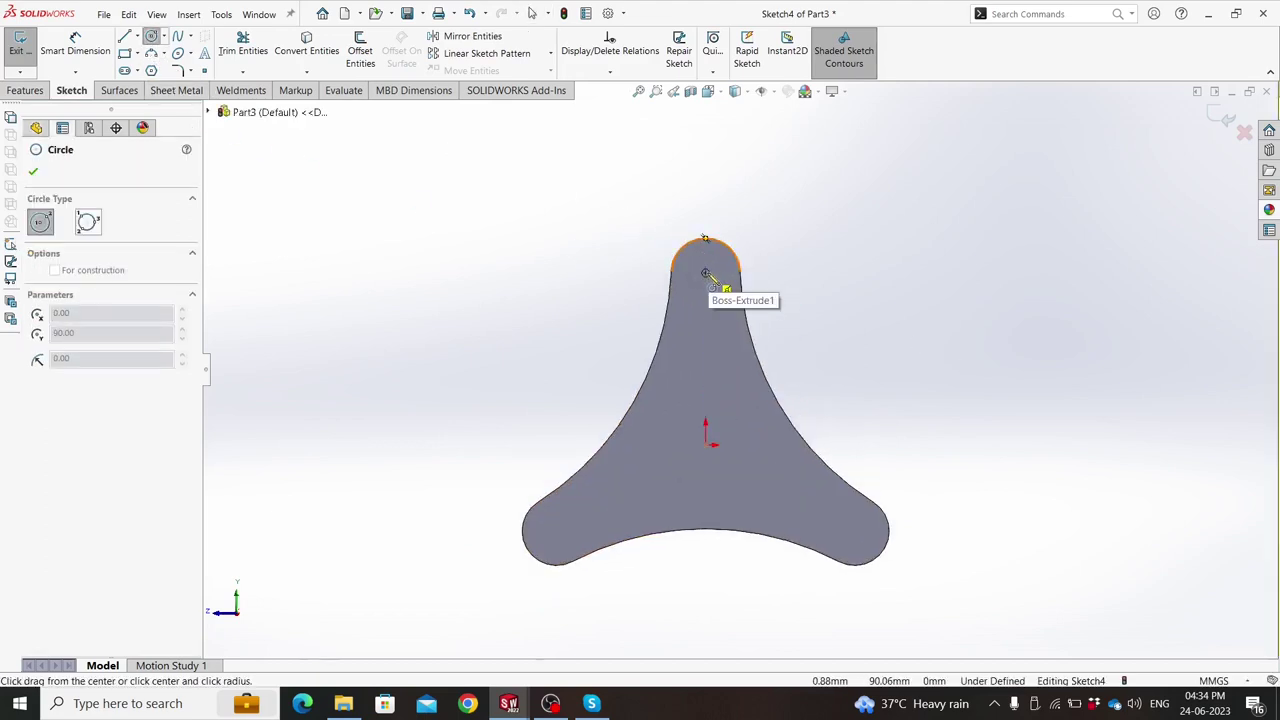
{"action": "left_click", "coordinate": [722, 250]}
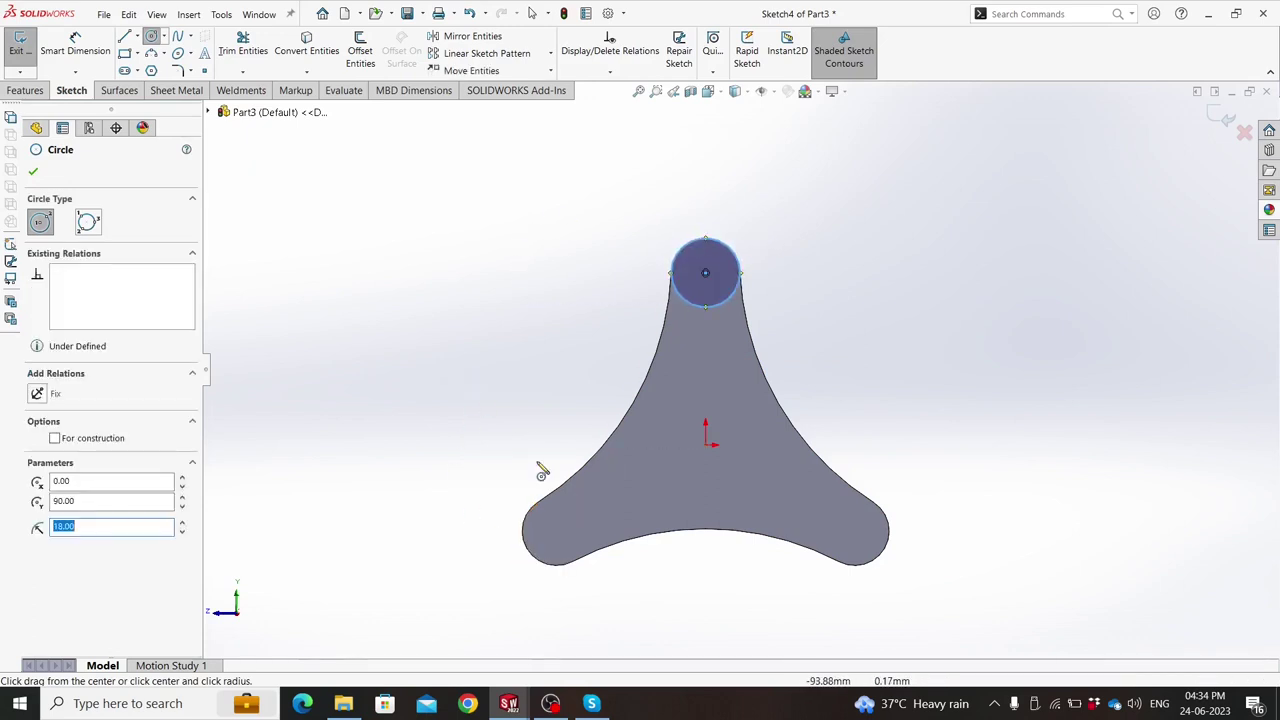
Draw circles centred on the lower-left and right lobes.
{"action": "scroll", "coordinate": [595, 540], "scroll_direction": "down", "scroll_amount": 3}
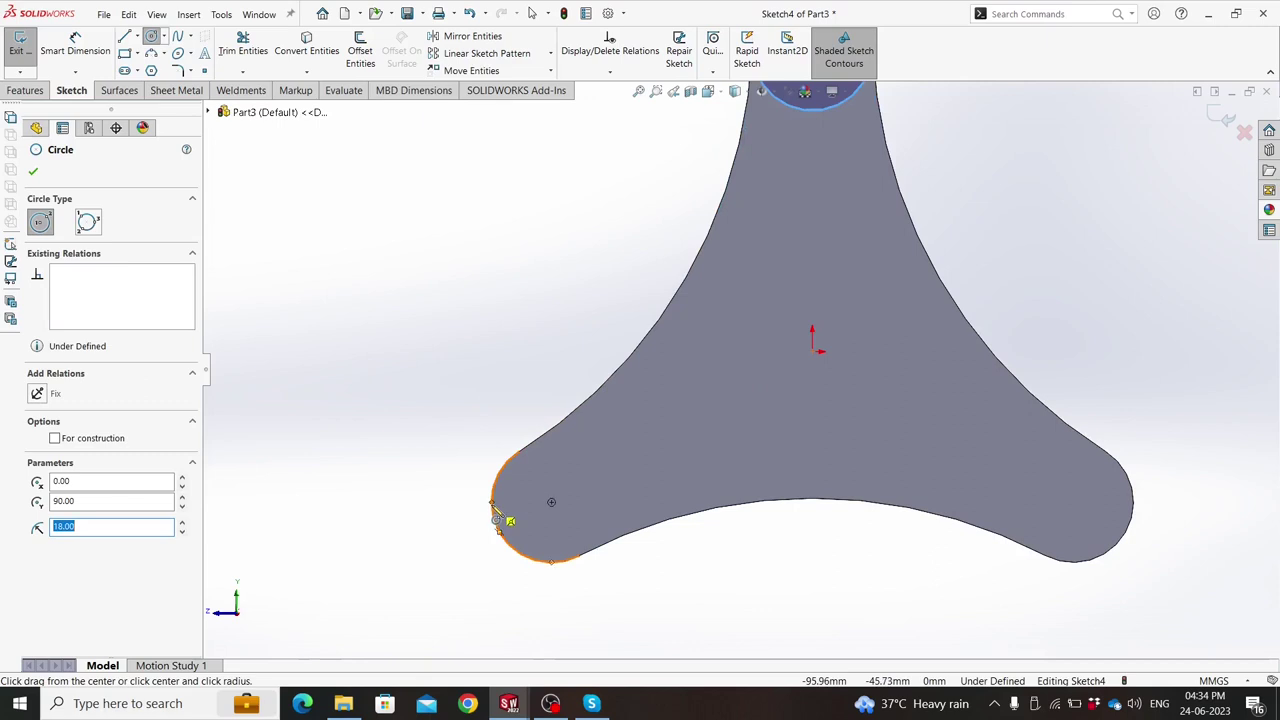
{"action": "left_click", "coordinate": [551, 503]}
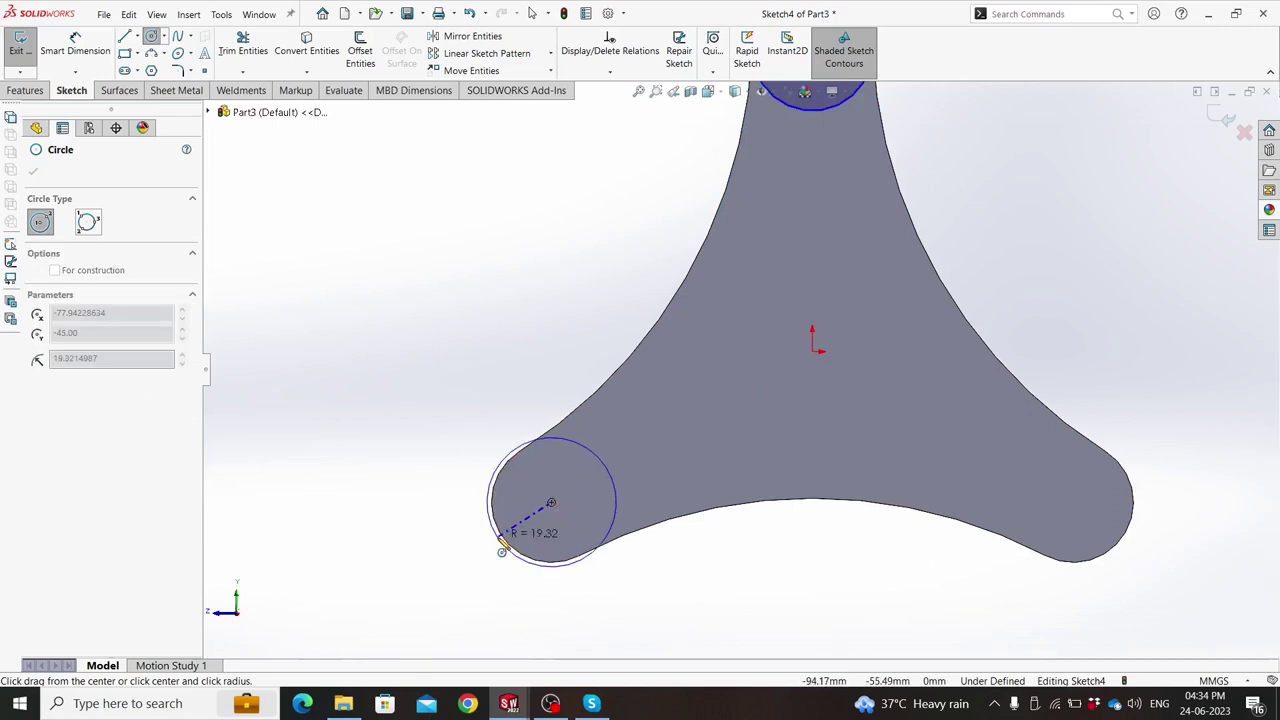
{"action": "left_click", "coordinate": [516, 546]}
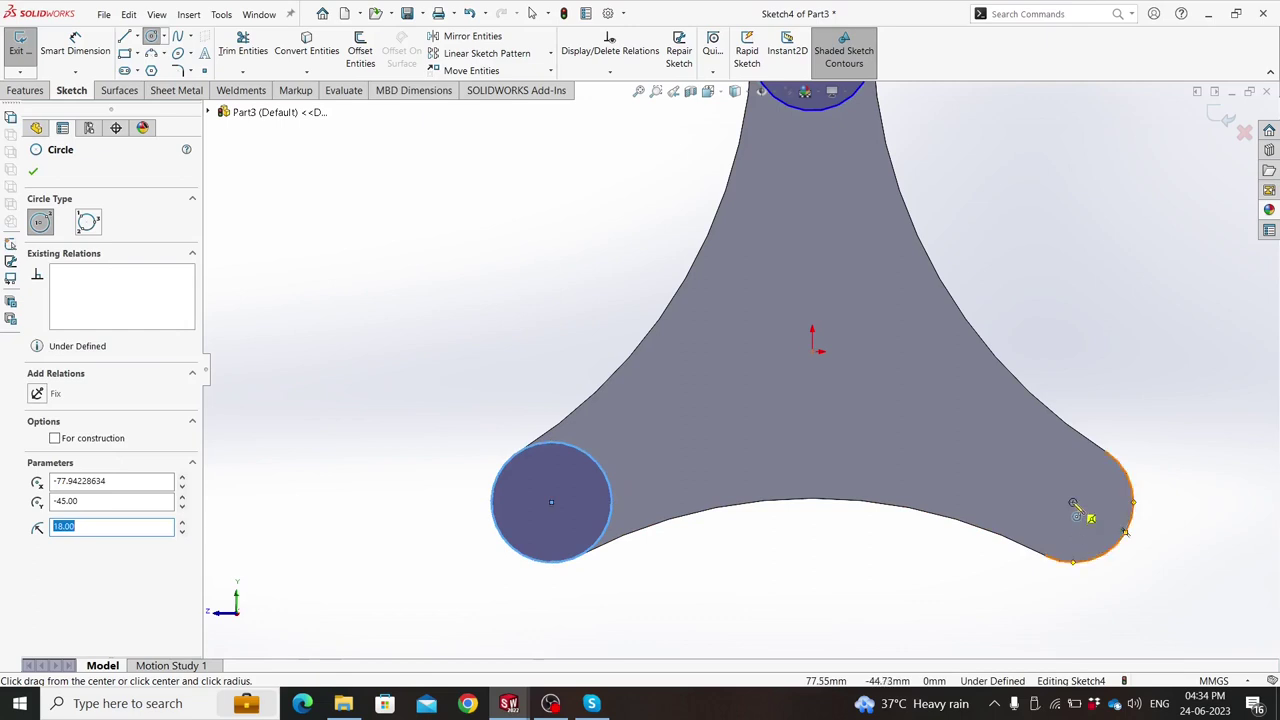
{"action": "left_click", "coordinate": [1073, 503]}
{"action": "left_click", "coordinate": [1131, 503]}
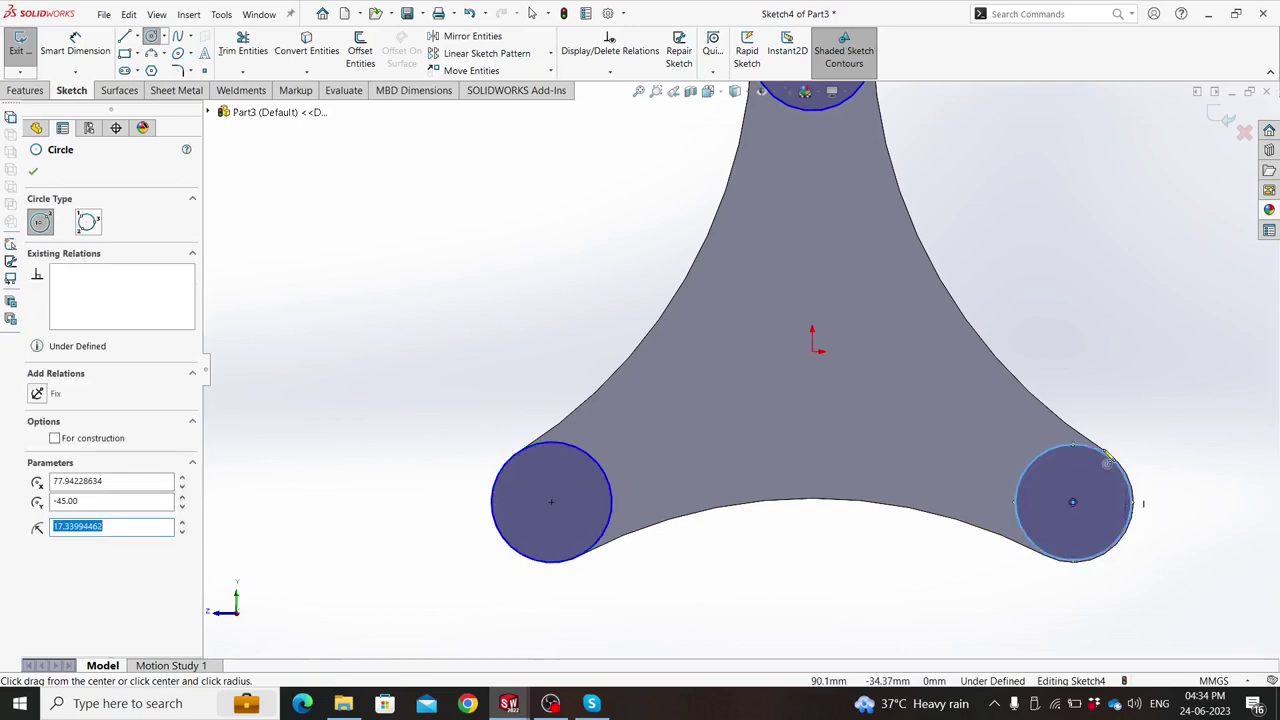
{"action": "key", "text": "Escape"}
Make the right lobe circle coradial with the right lobe's rounded edge.
{"action": "scroll", "coordinate": [1127, 490], "scroll_direction": "down", "scroll_amount": 5}
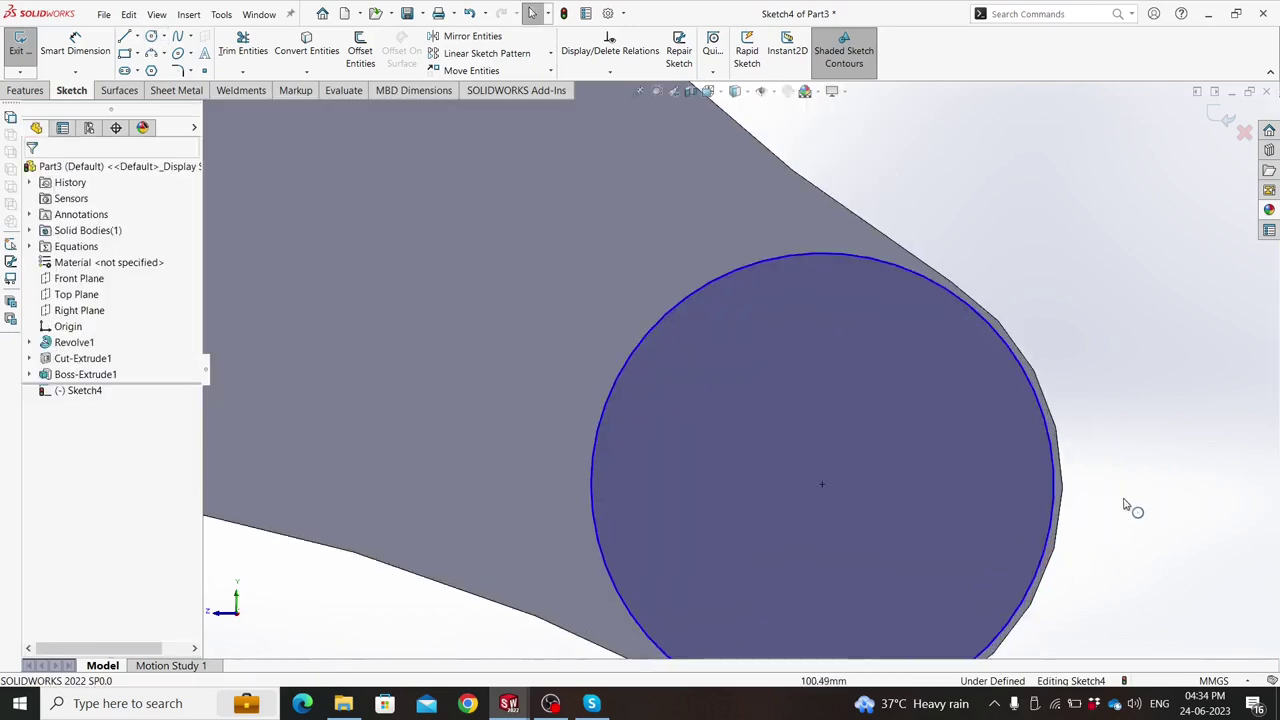
{"action": "left_click", "coordinate": [1066, 500]}
{"action": "left_click", "coordinate": [1060, 498], "text": "ctrl"}
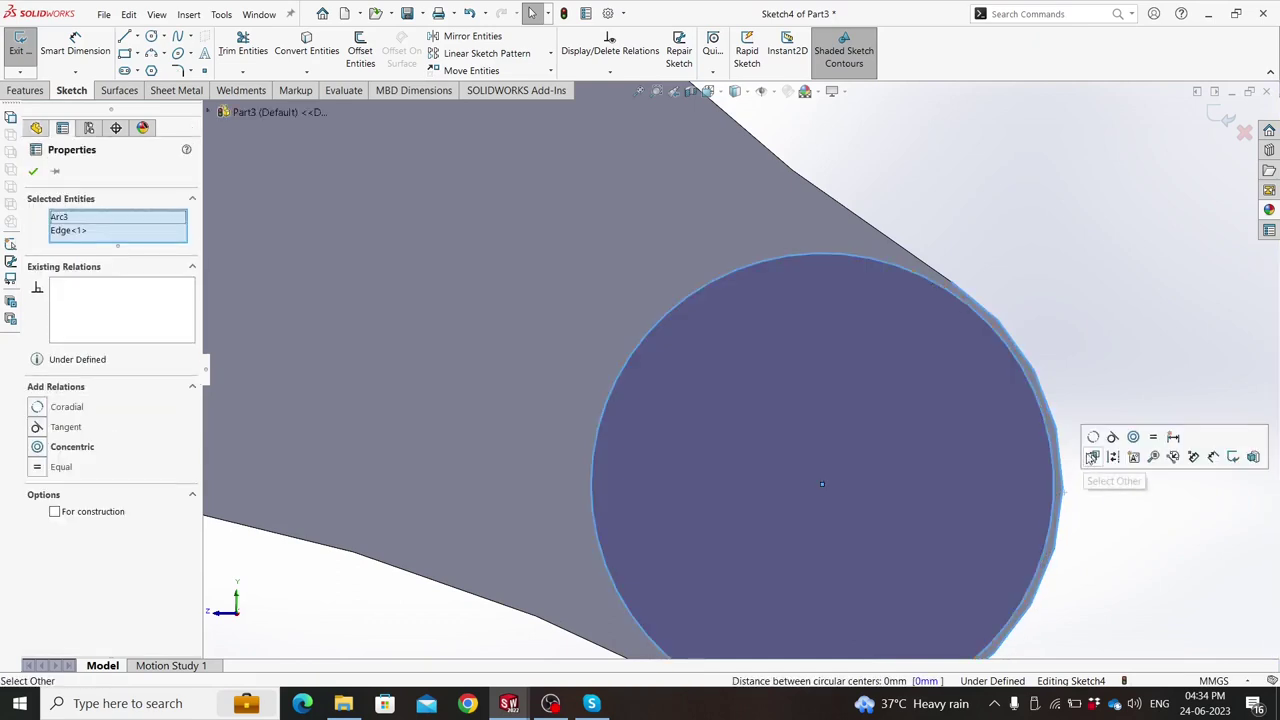
{"action": "left_click", "coordinate": [1093, 441]}
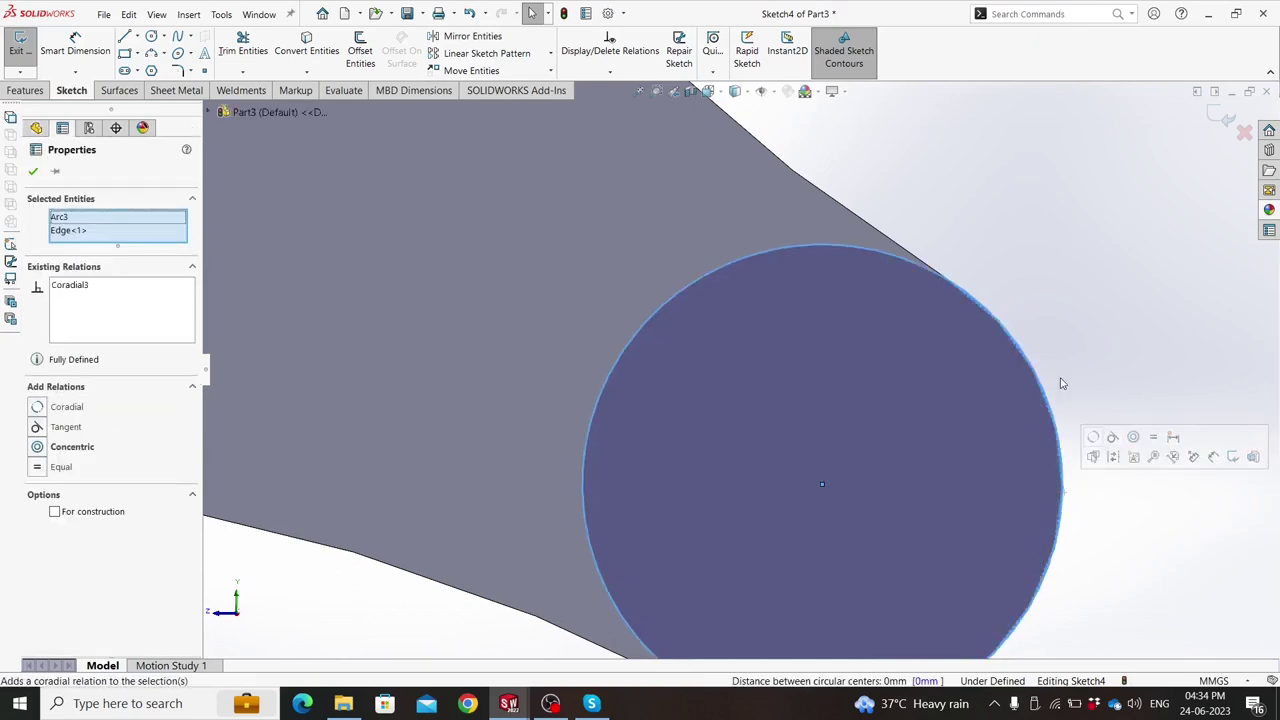
{"action": "left_click", "coordinate": [1014, 289]}
Shrink the left lobe circle and make it coradial with the left lobe edge.
{"action": "scroll", "coordinate": [895, 318], "scroll_direction": "up", "scroll_amount": 5}
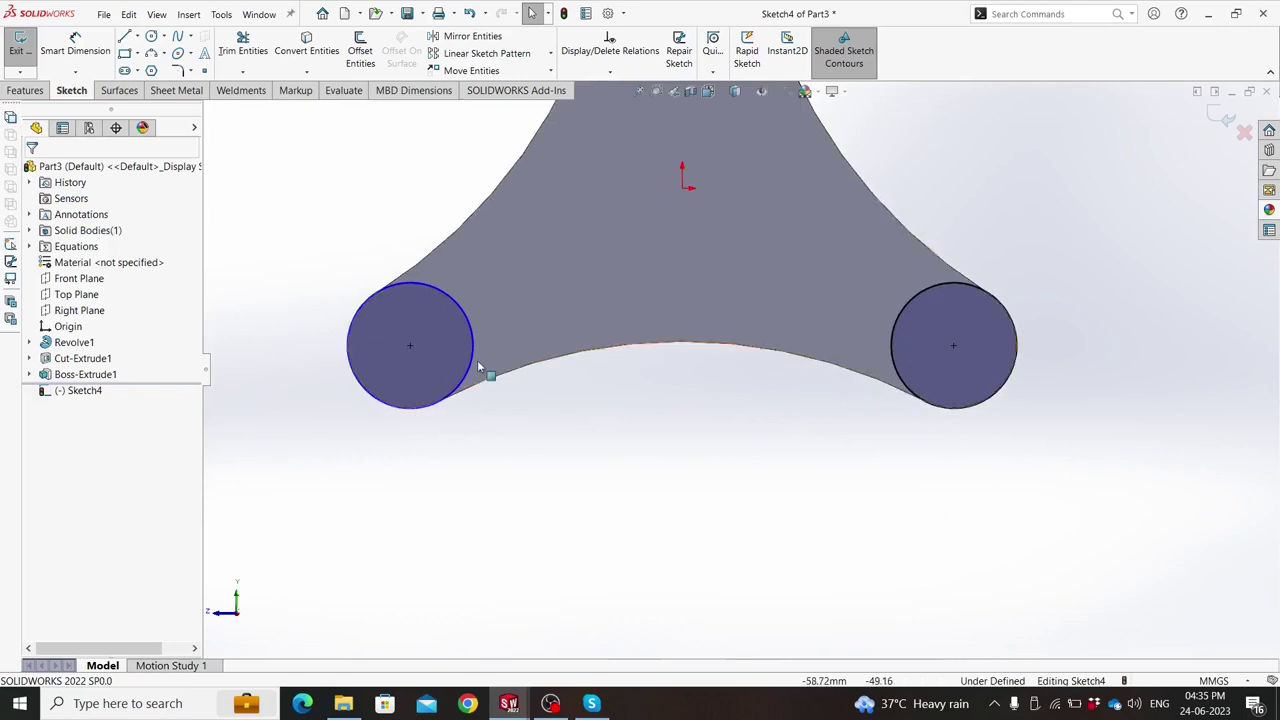
{"action": "scroll", "coordinate": [470, 365], "scroll_direction": "down", "scroll_amount": 5}
{"action": "left_click", "coordinate": [374, 294]}
{"action": "left_click", "coordinate": [377, 297]}
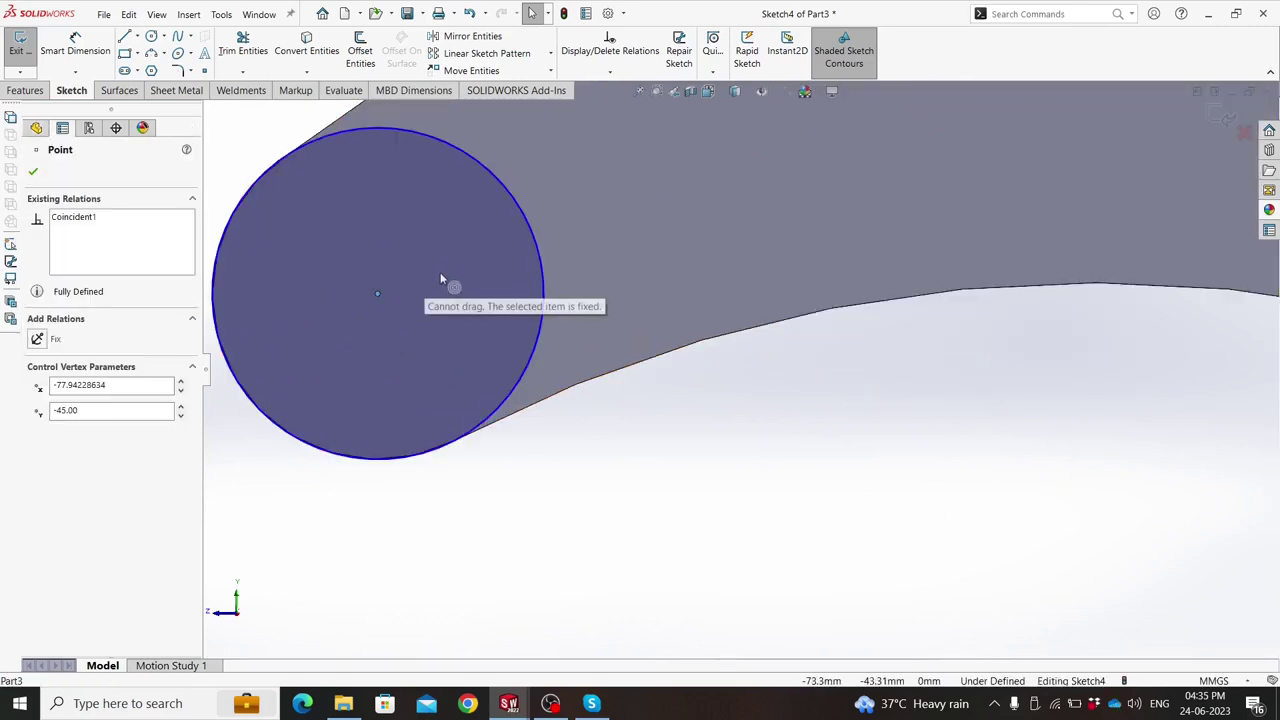
{"action": "left_click_drag", "start_coordinate": [508, 196], "coordinate": [478, 224]}
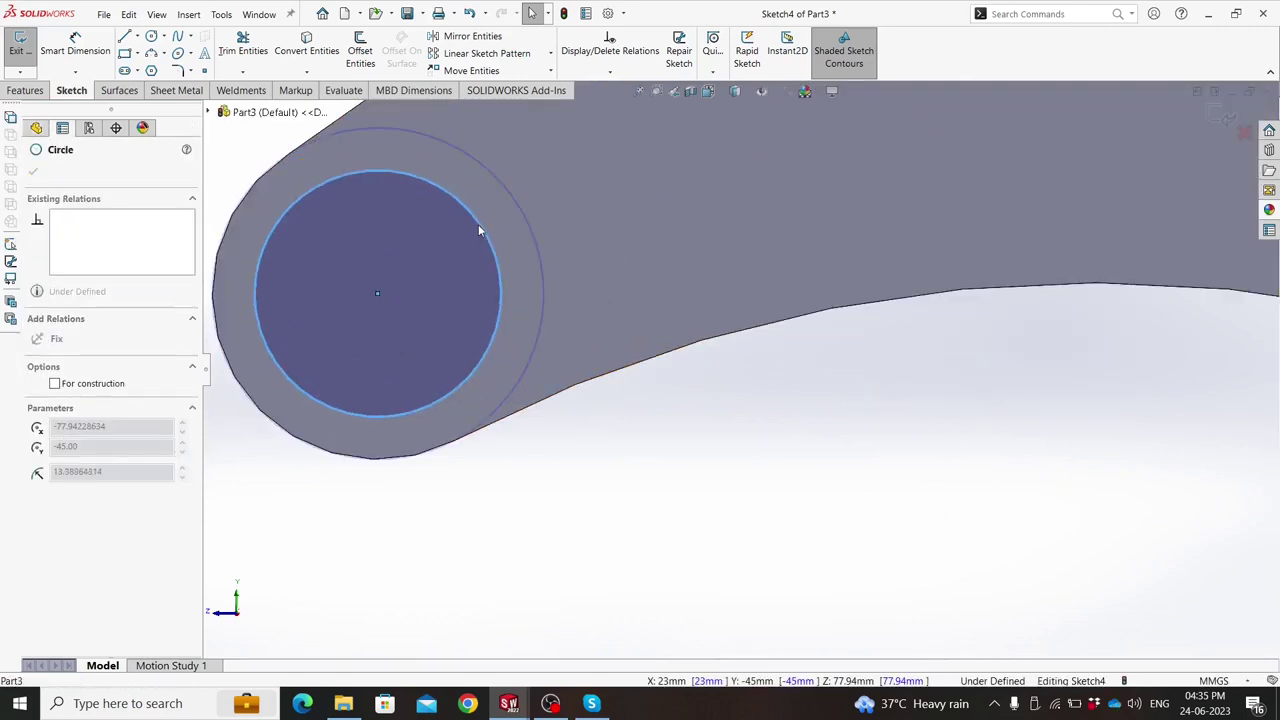
{"action": "left_click", "coordinate": [557, 423]}
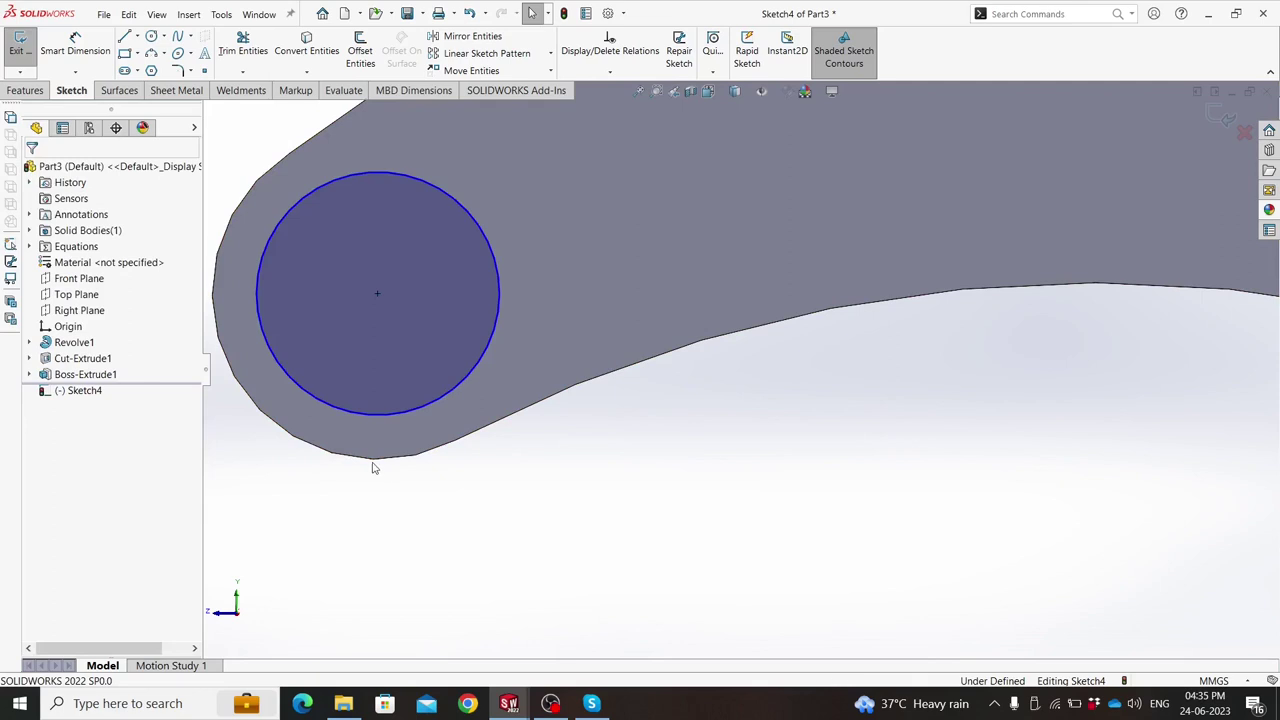
{"action": "left_click", "coordinate": [356, 412]}
{"action": "left_click", "coordinate": [369, 456], "text": "ctrl"}
{"action": "left_click", "coordinate": [403, 357]}
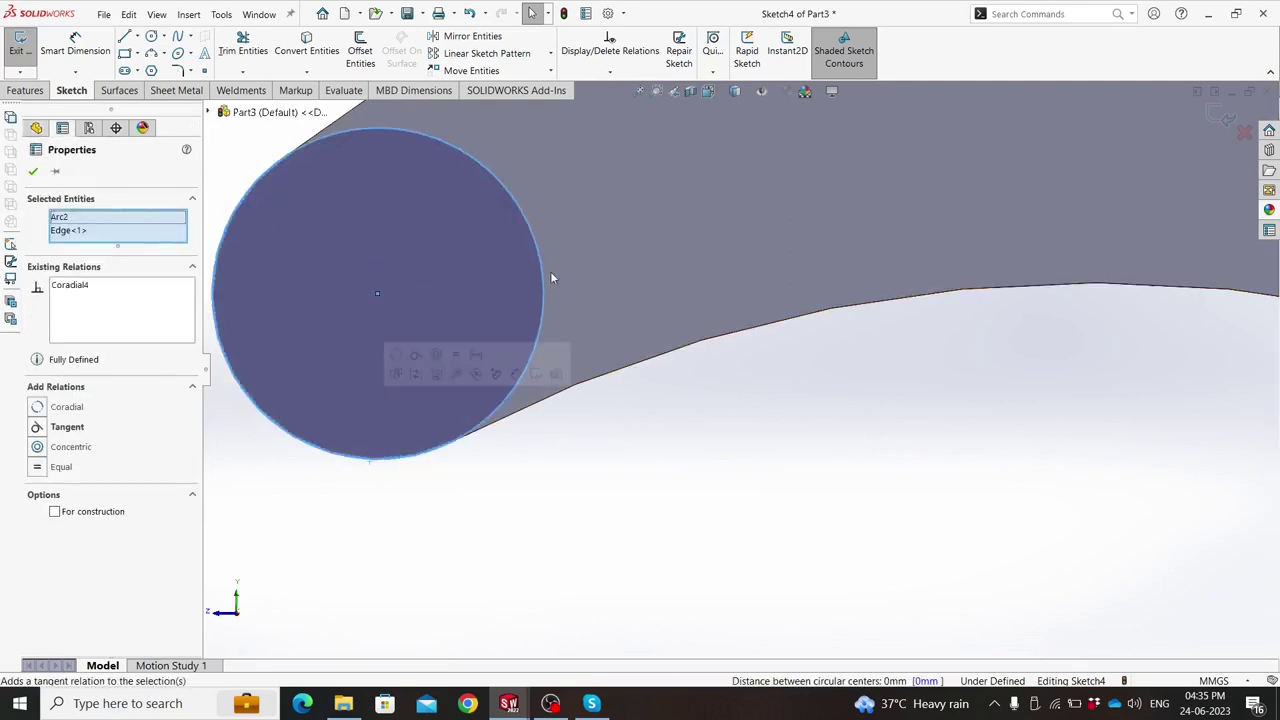
Shrink the top lobe circle and make it coradial with the top lobe edge, fully defining Sketch4.
{"action": "scroll", "coordinate": [766, 274], "scroll_direction": "up", "scroll_amount": 5}
{"action": "scroll", "coordinate": [870, 122], "scroll_direction": "down", "scroll_amount": 3}
{"action": "scroll", "coordinate": [830, 165], "scroll_direction": "down", "scroll_amount": 2}
{"action": "left_click", "coordinate": [815, 177]}
{"action": "scroll", "coordinate": [790, 150], "scroll_direction": "down", "scroll_amount": 3}
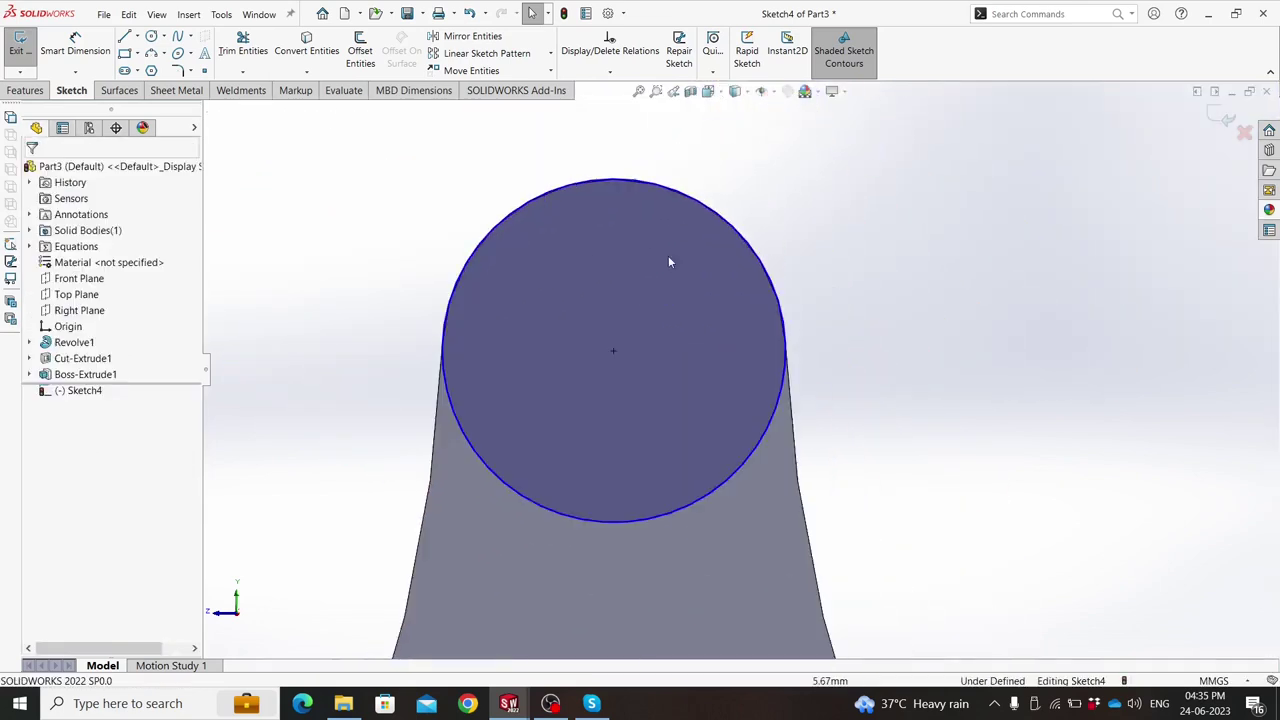
{"action": "left_click_drag", "start_coordinate": [745, 437], "coordinate": [713, 416]}
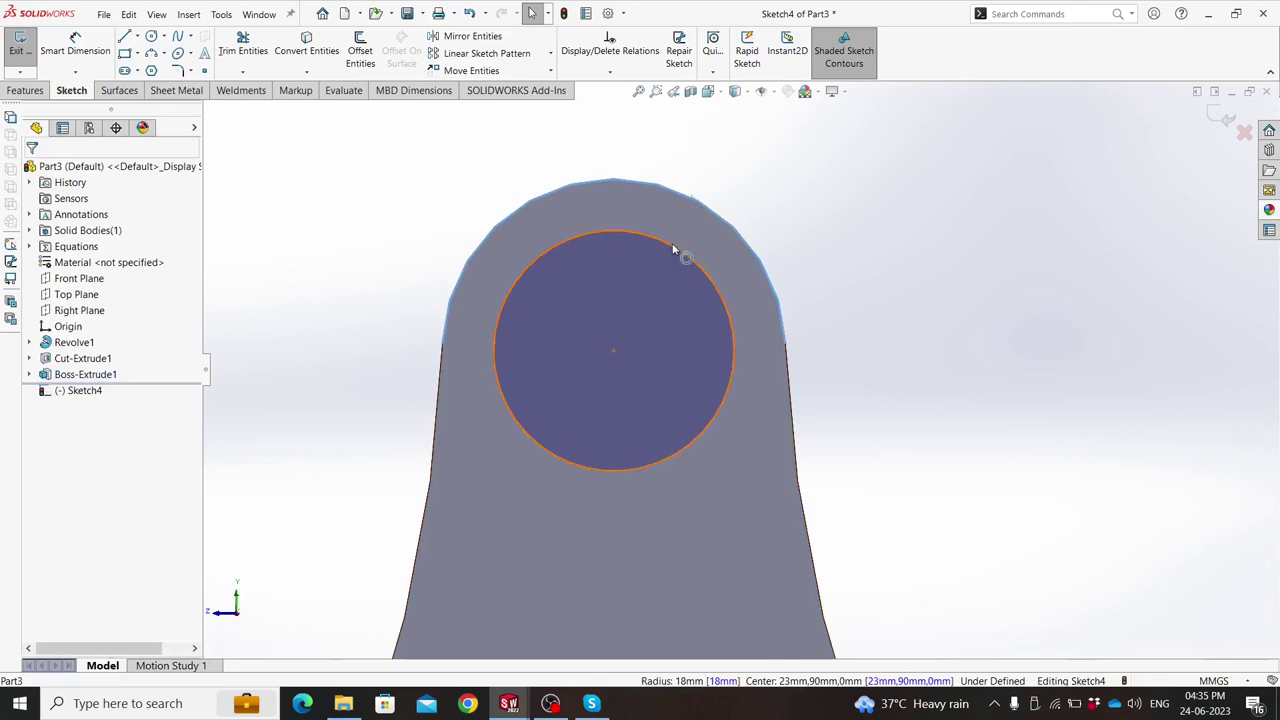
{"action": "left_click", "coordinate": [677, 249]}
{"action": "left_click", "coordinate": [700, 201], "text": "ctrl"}
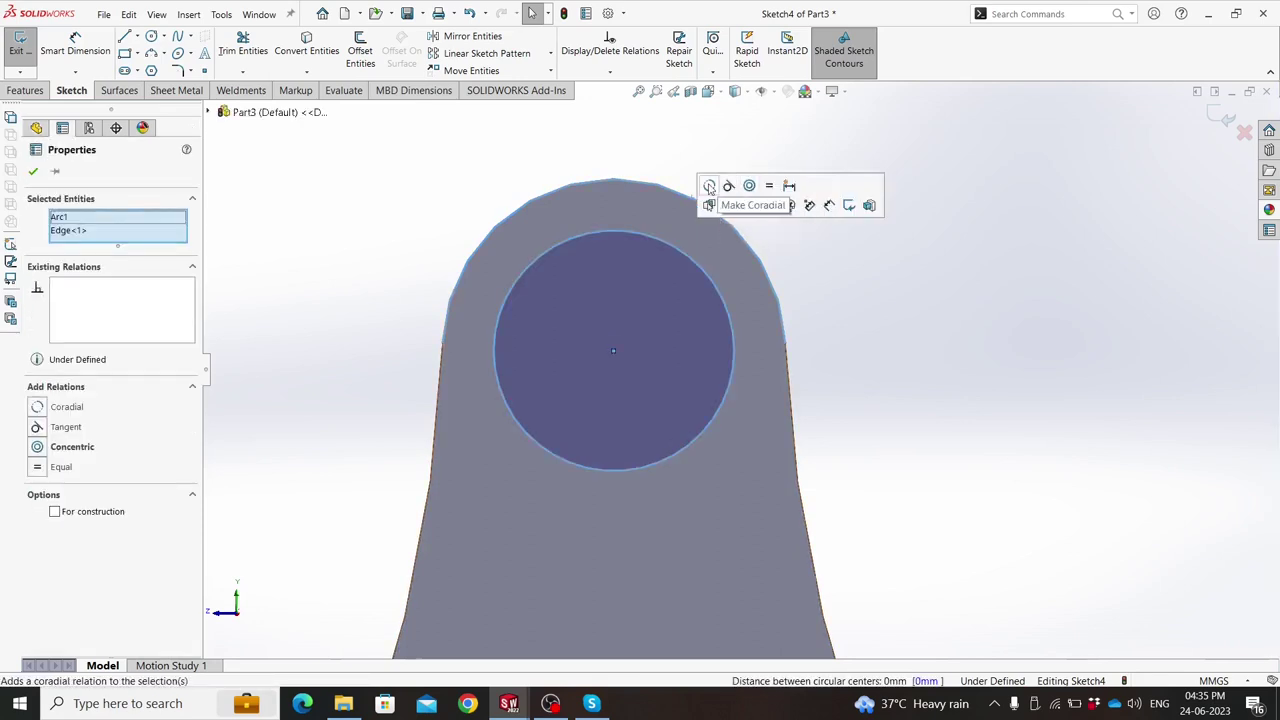
{"action": "left_click", "coordinate": [748, 186]}
{"action": "key", "text": "Escape"}
{"action": "scroll", "coordinate": [741, 368], "scroll_direction": "up", "scroll_amount": 2}
{"action": "scroll", "coordinate": [741, 368], "scroll_direction": "up", "scroll_amount": 3}
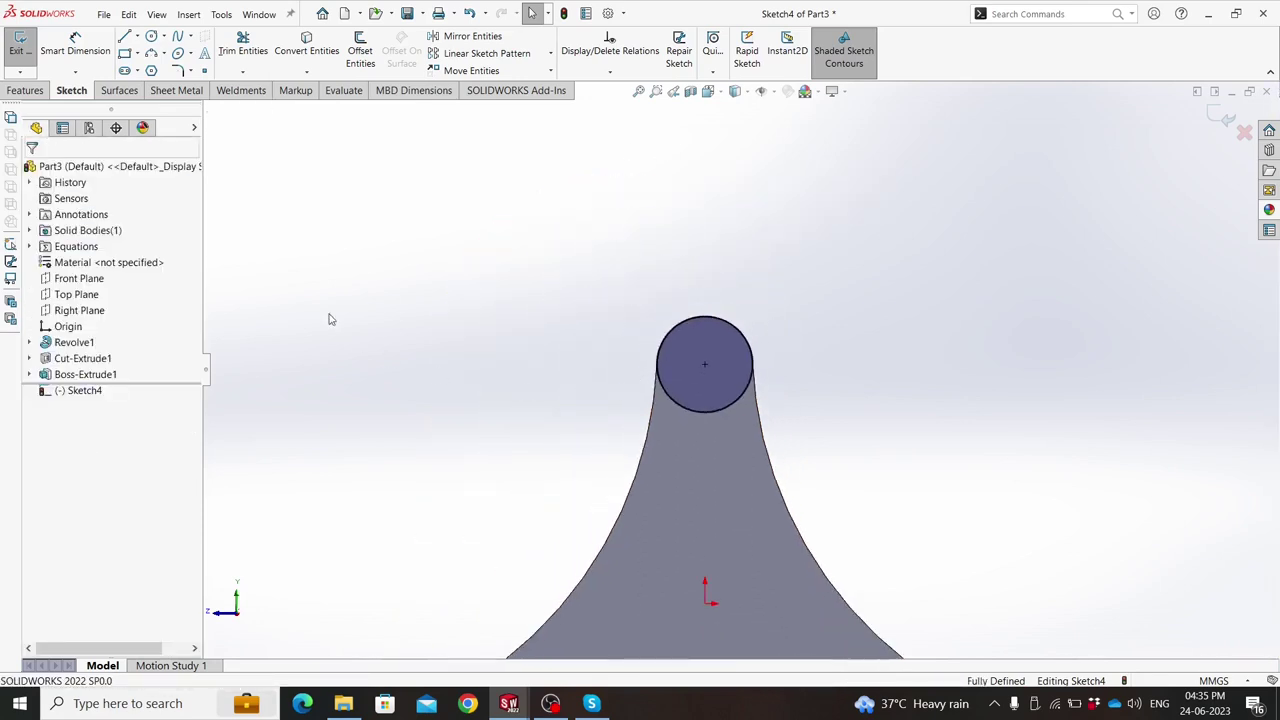
{"action": "left_click", "coordinate": [25, 90]}
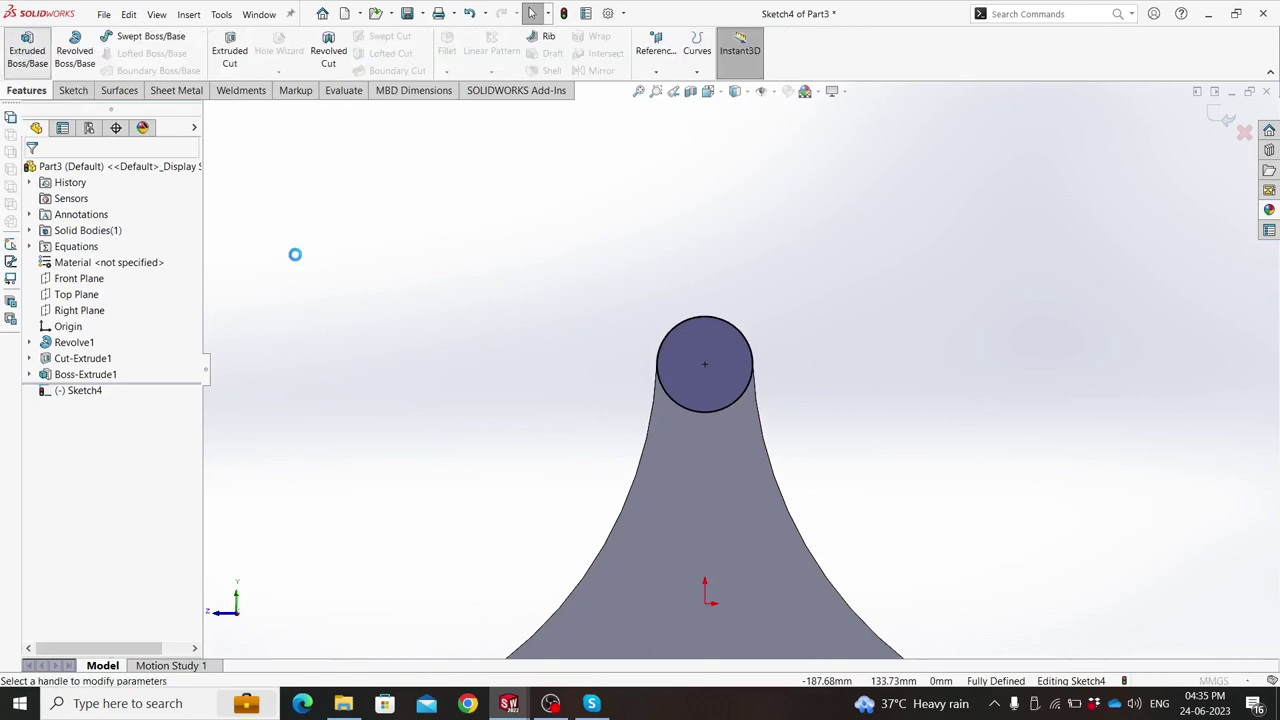
Extrude the lobe circles 5 mm.
{"action": "type", "text": "5"}
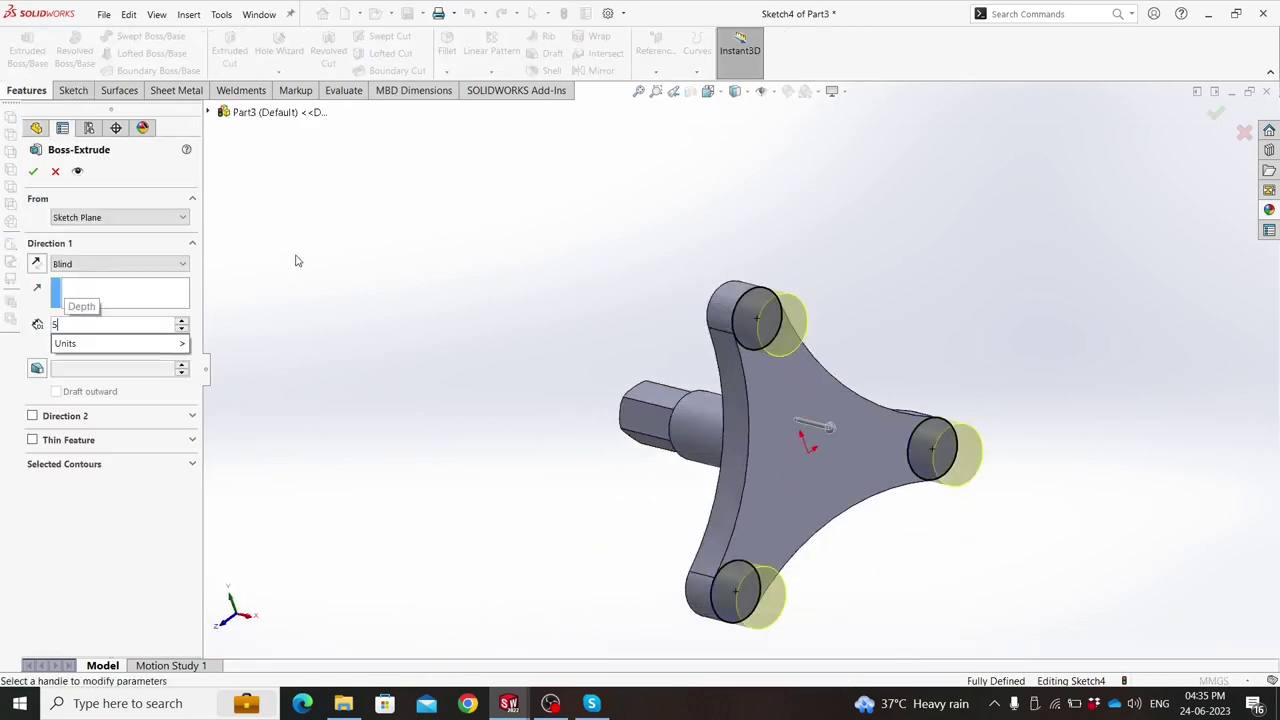
{"action": "key", "text": "Return"}
{"action": "left_click", "coordinate": [35, 172]}
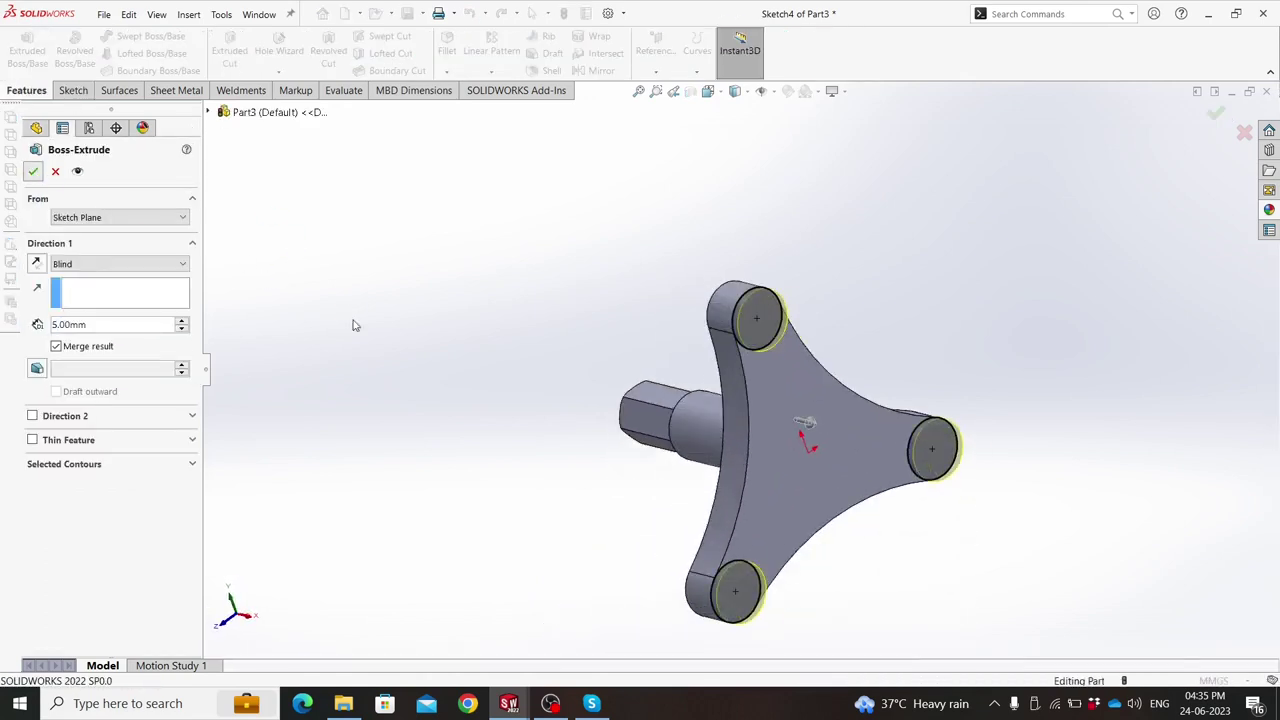
On the top boss face, sketch three circles centred on the top, lower-left and lower-right bosses.
{"action": "mouse_move", "coordinate": [449, 377]}
{"action": "middle_mouse_down"}
{"action": "mouse_move", "coordinate": [500, 337]}
{"action": "mouse_move", "coordinate": [360, 383]}
{"action": "middle_mouse_up"}
{"action": "left_click", "coordinate": [748, 300]}
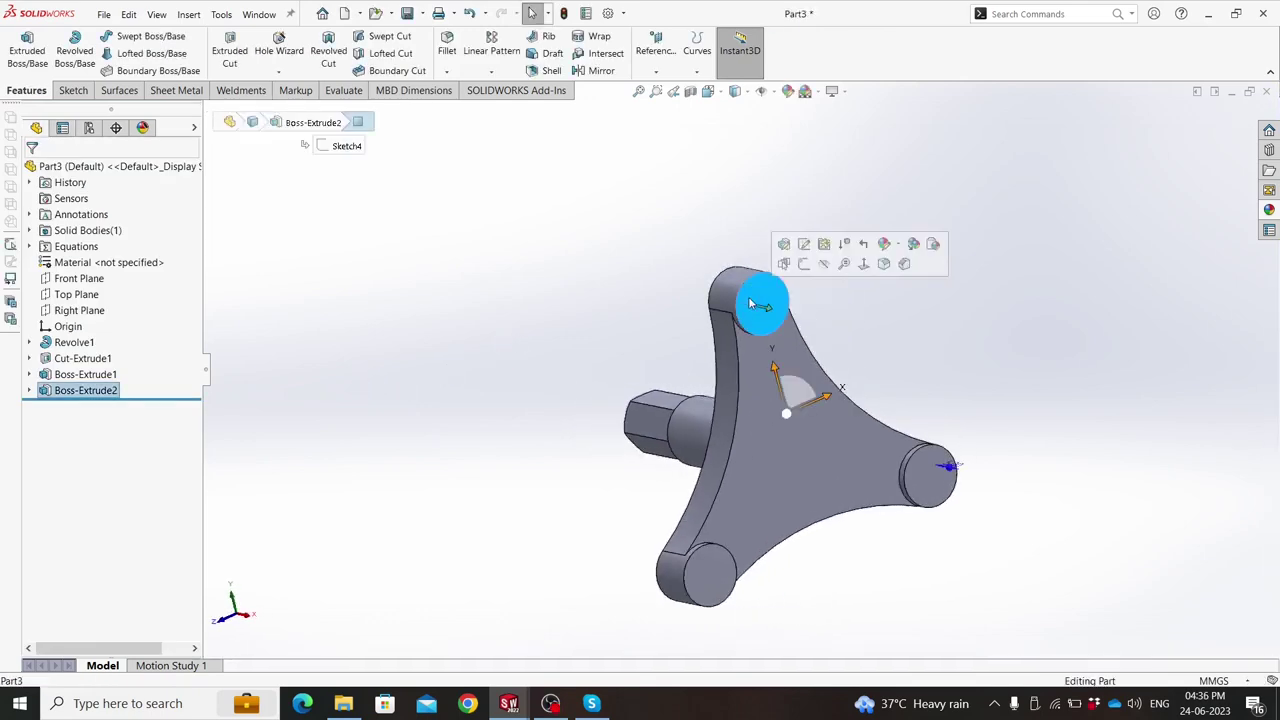
{"action": "left_click", "coordinate": [803, 263]}
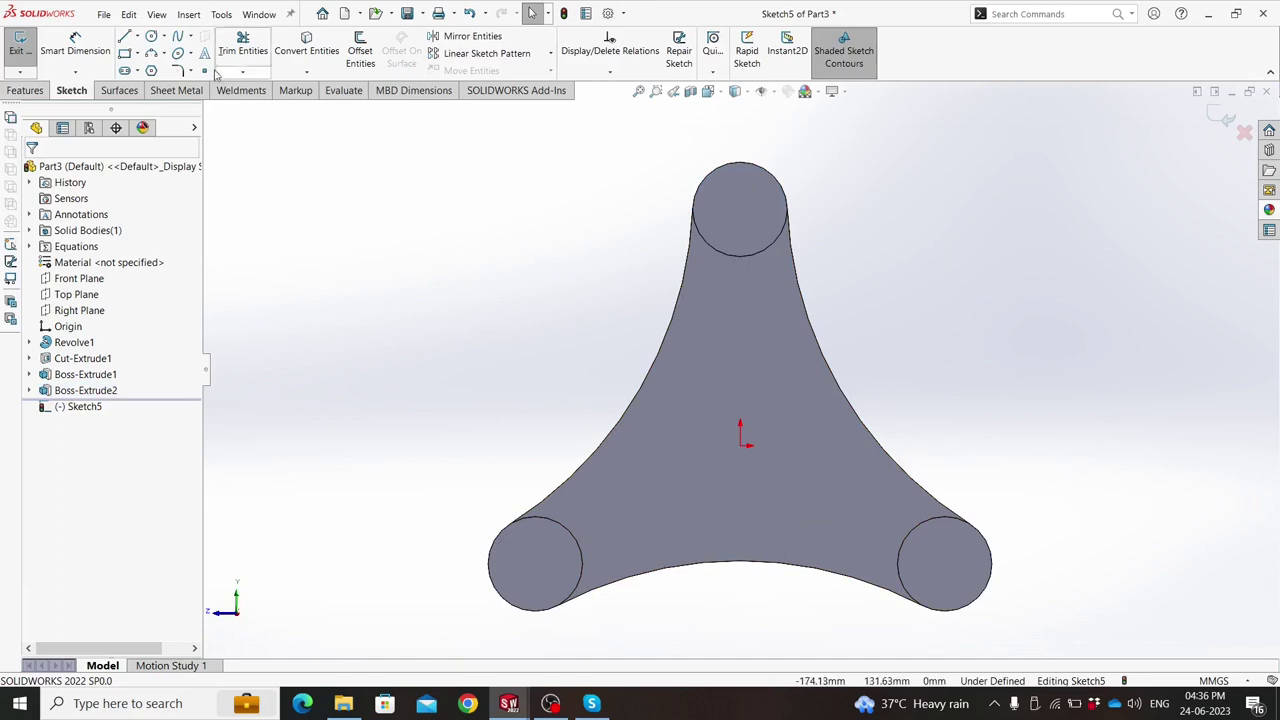
{"action": "left_click", "coordinate": [151, 37]}
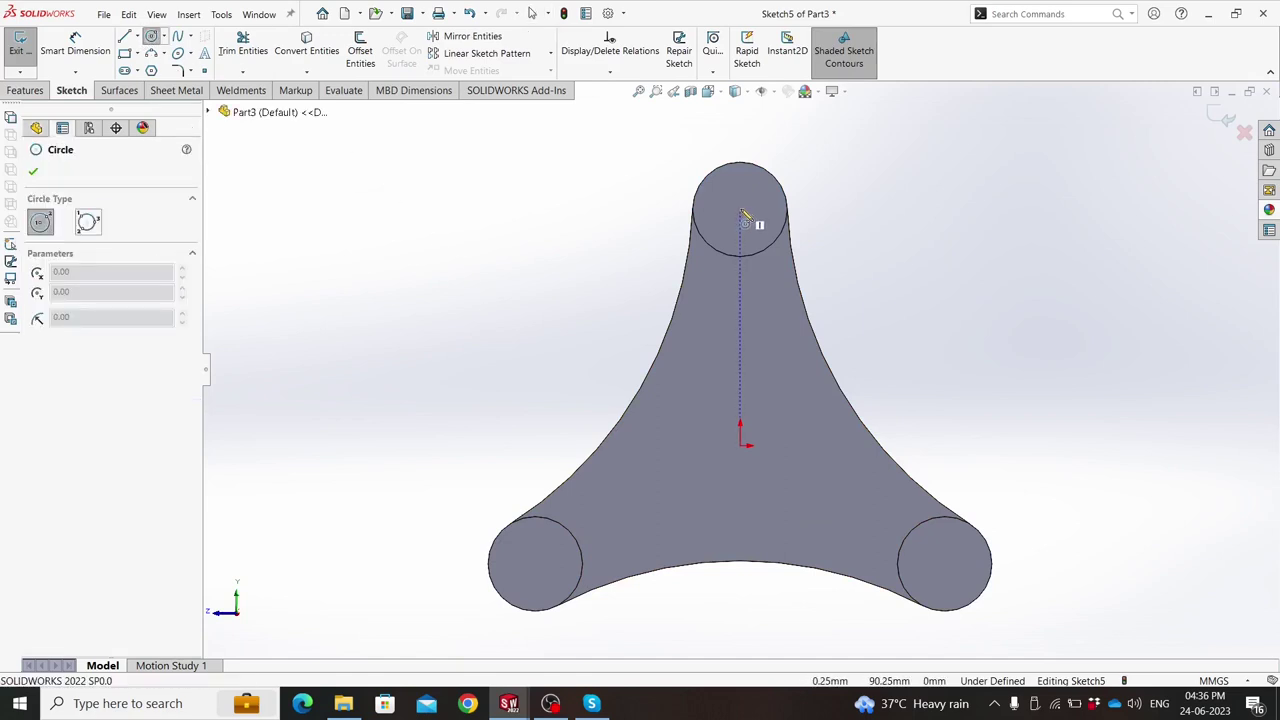
{"action": "left_click_drag", "start_coordinate": [740, 209], "coordinate": [760, 211]}
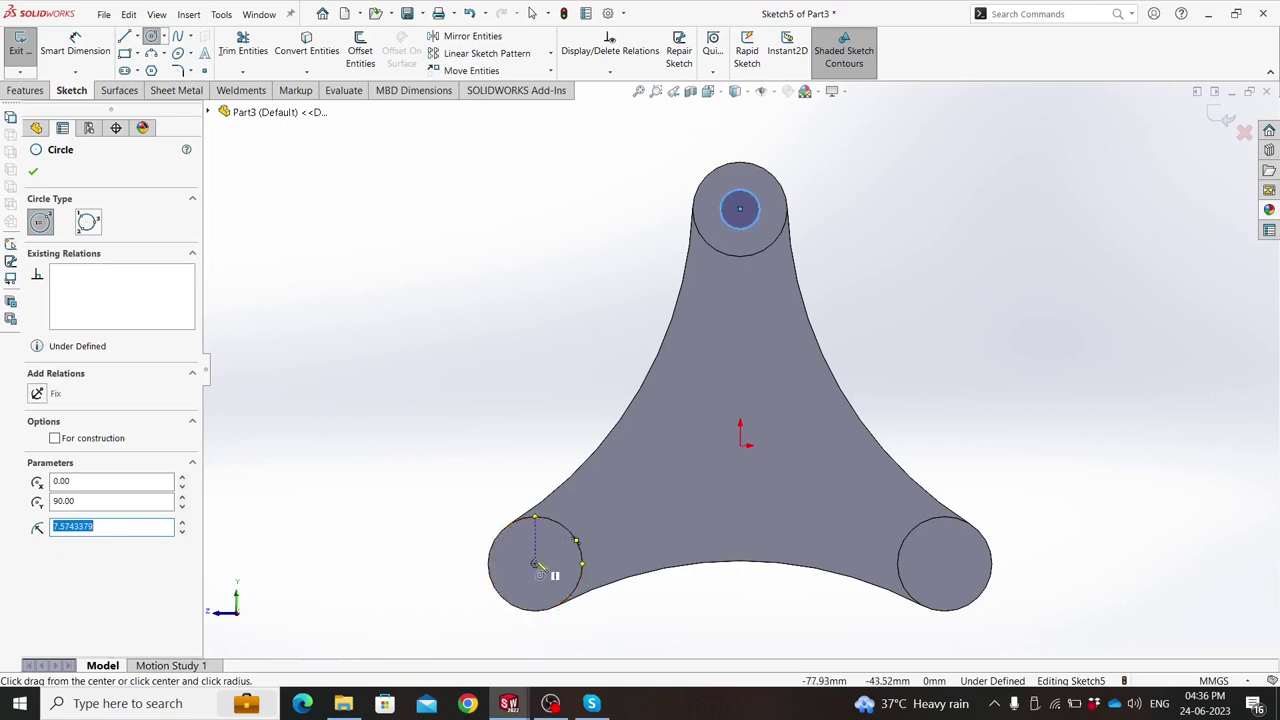
{"action": "left_click_drag", "start_coordinate": [535, 563], "coordinate": [551, 580]}
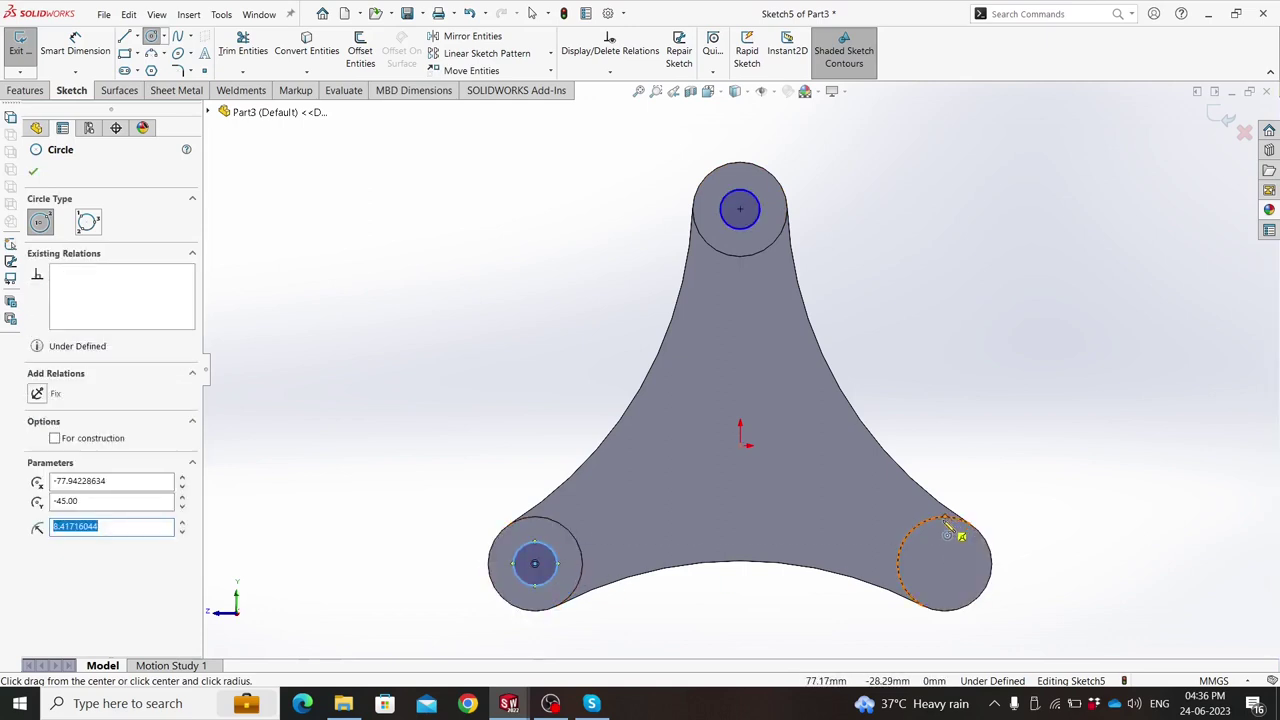
{"action": "left_click_drag", "start_coordinate": [944, 563], "coordinate": [963, 579]}
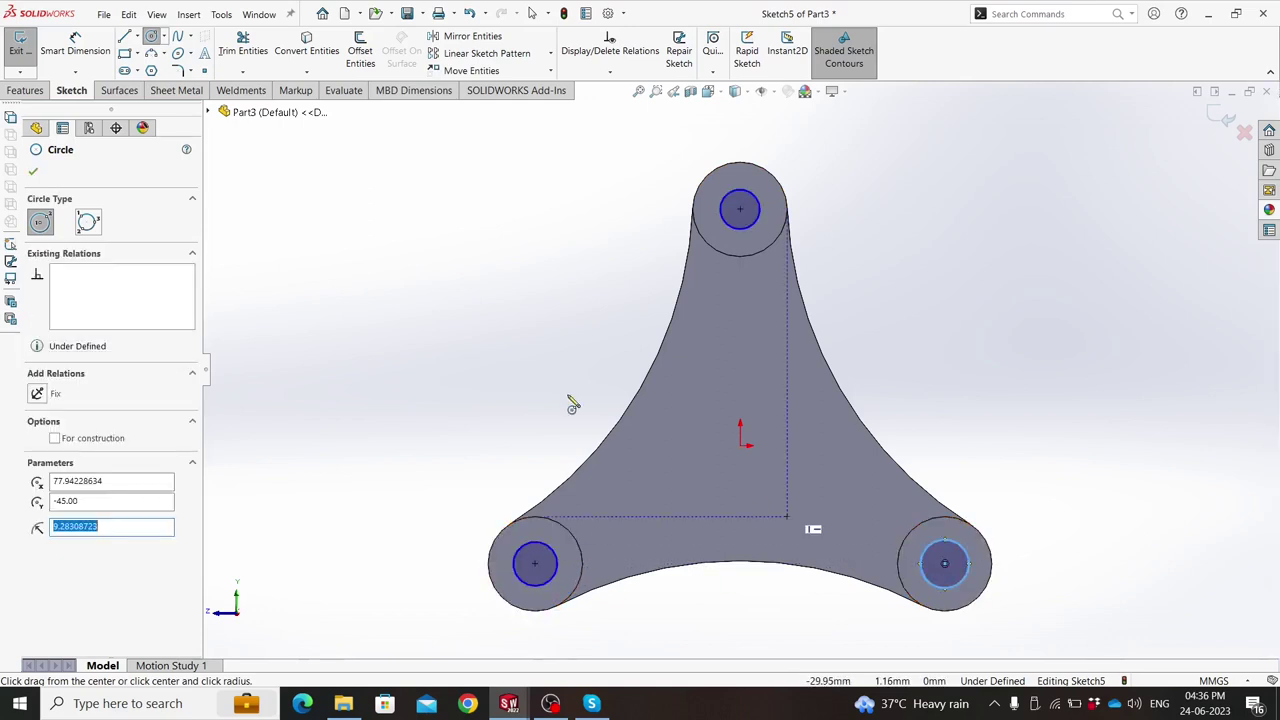
{"action": "key", "text": "Escape"}
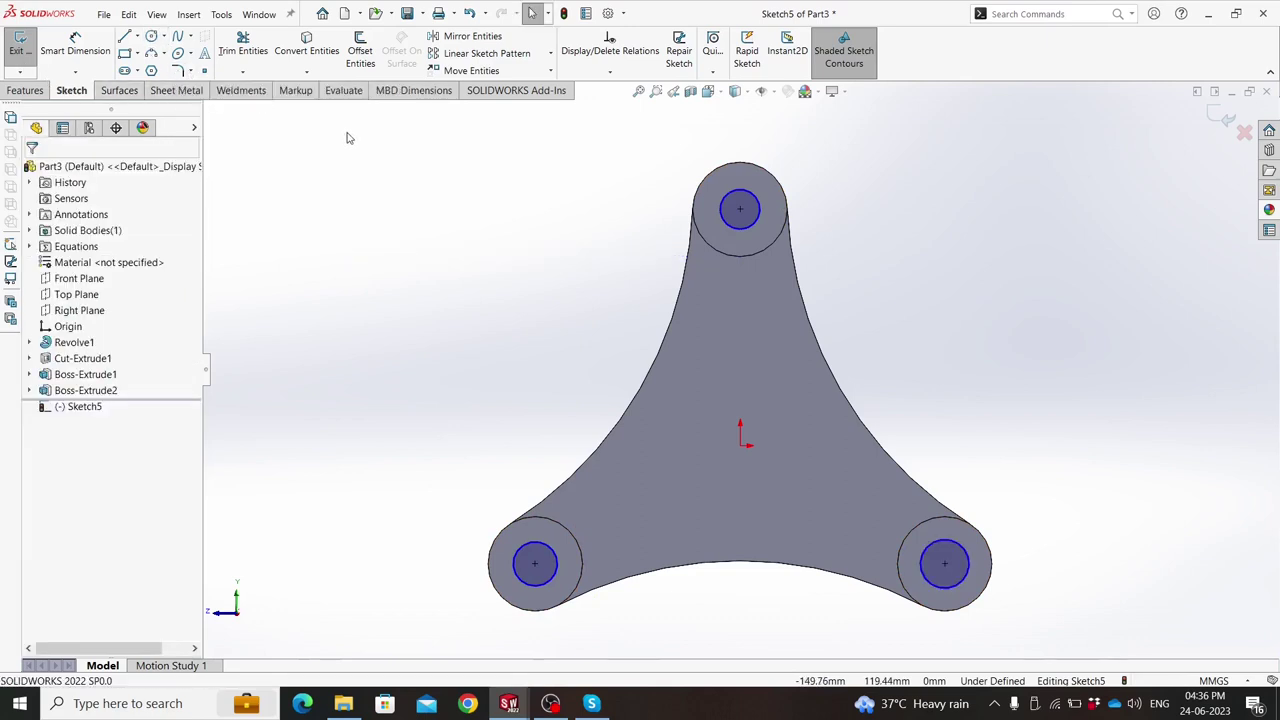
Make the three circles equal and dimension the top one to Ø20 mm.
{"action": "left_click_drag", "start_coordinate": [348, 138], "coordinate": [1088, 640]}
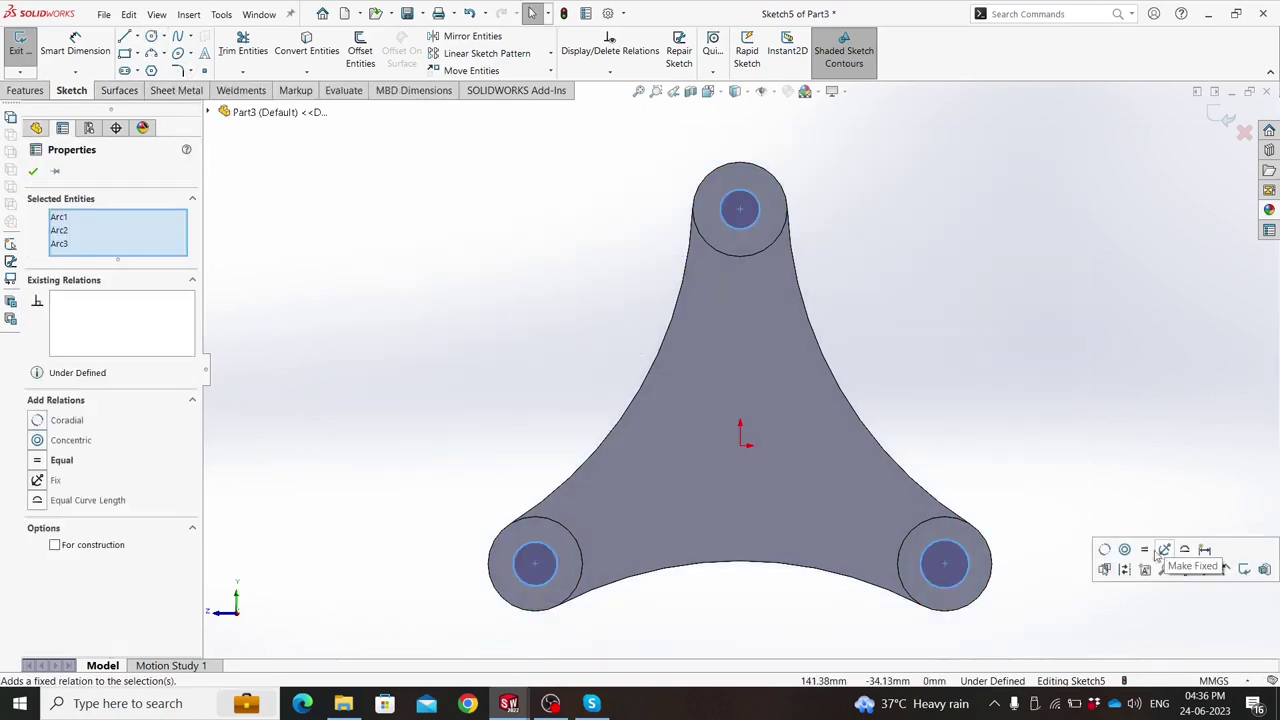
{"action": "left_click", "coordinate": [986, 429]}
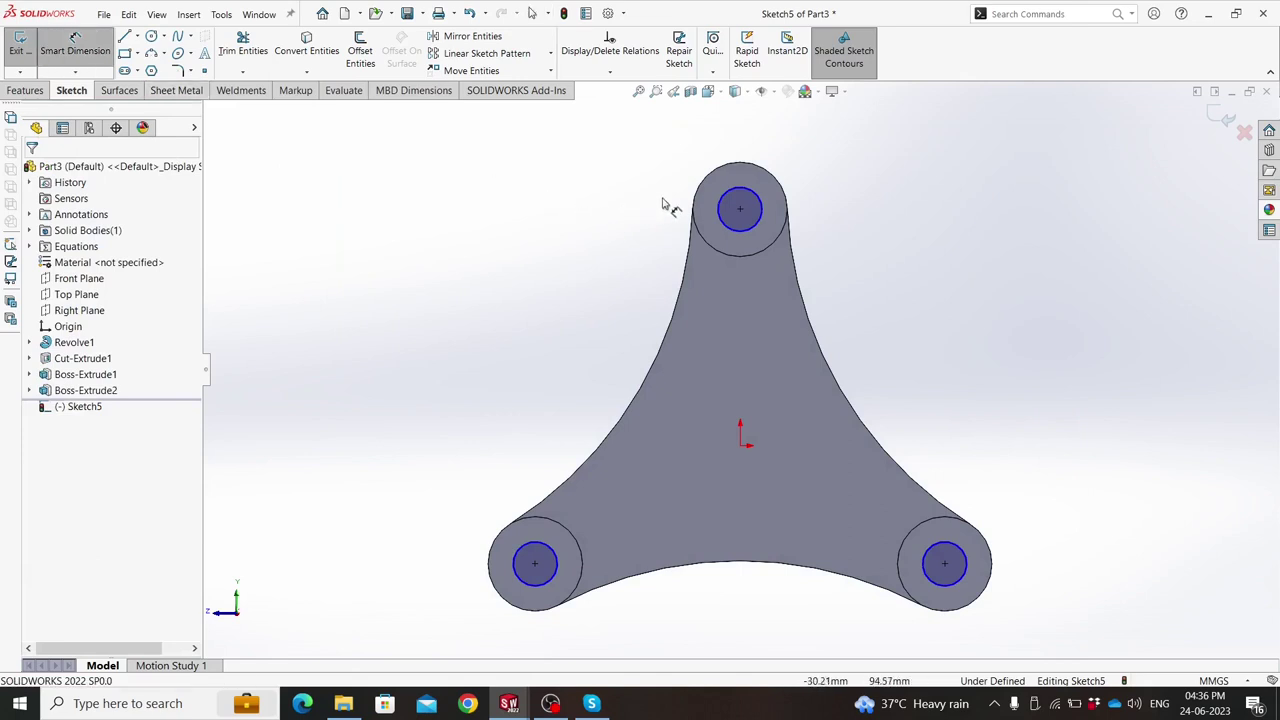
{"action": "left_click", "coordinate": [719, 210]}
{"action": "left_click", "coordinate": [617, 222]}
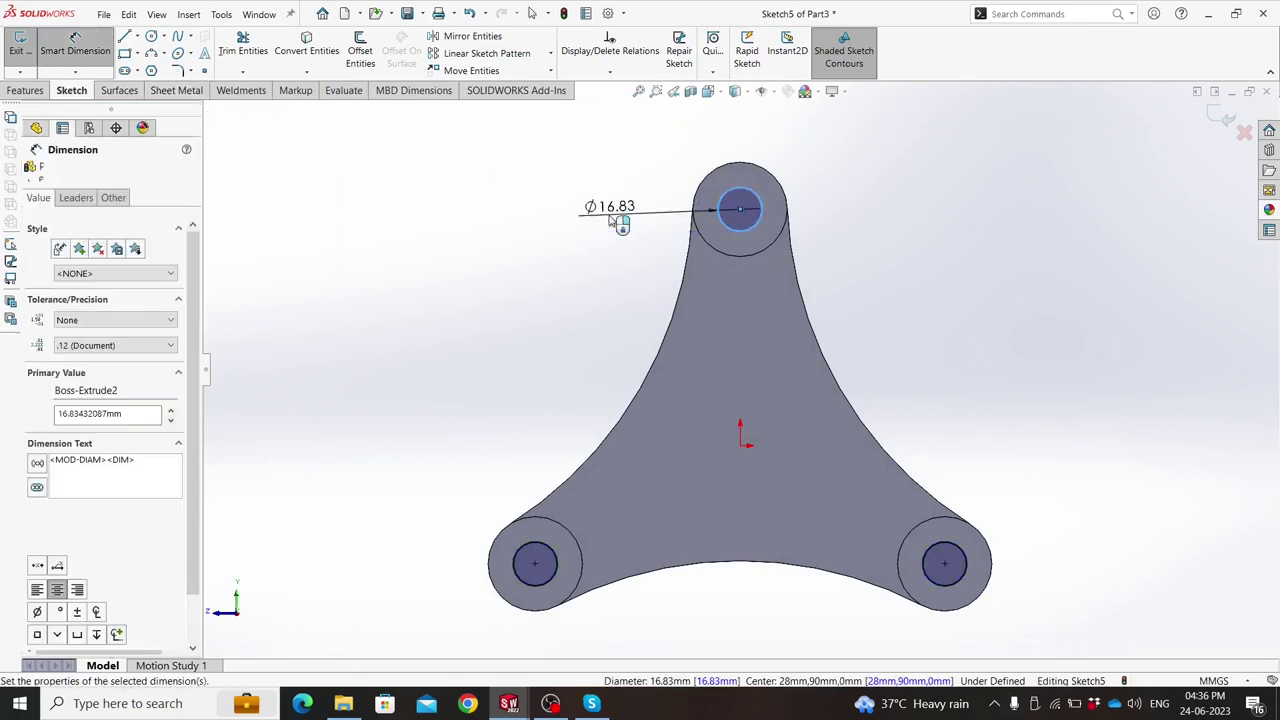
{"action": "left_click", "coordinate": [617, 222]}
{"action": "type", "text": "16"}
{"action": "key", "text": "Return"}
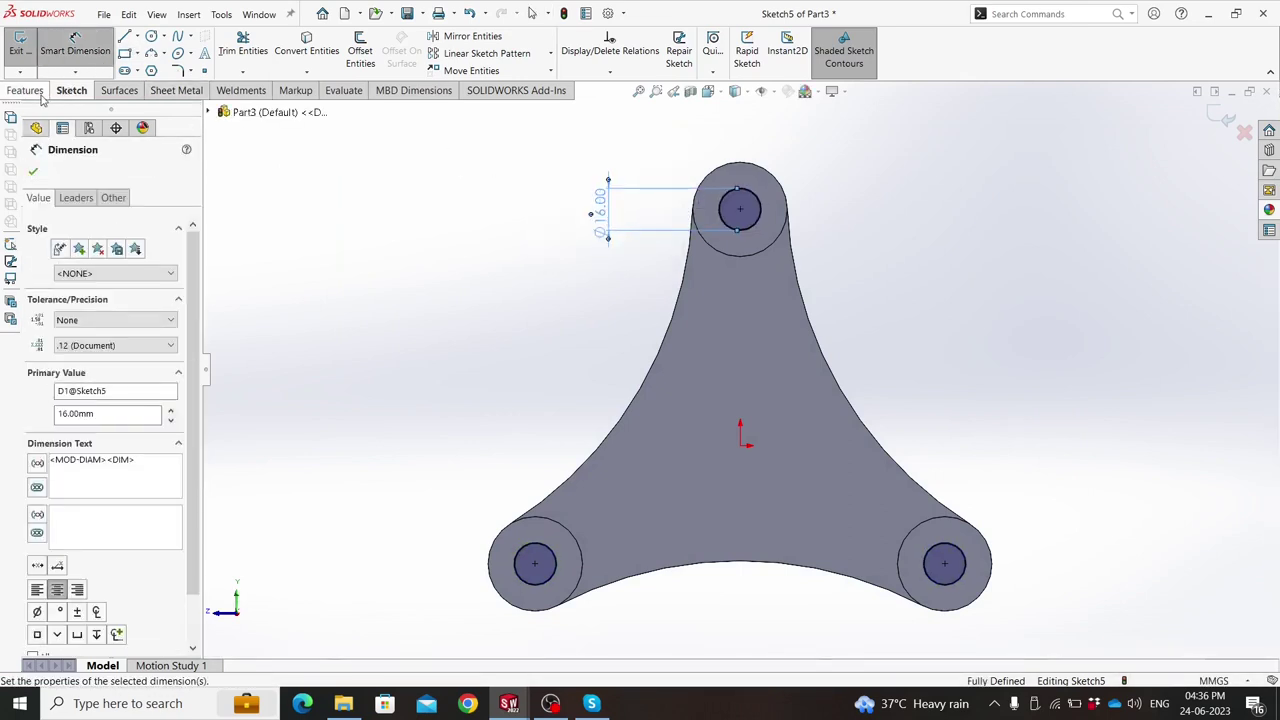
{"action": "double_click", "coordinate": [597, 210]}
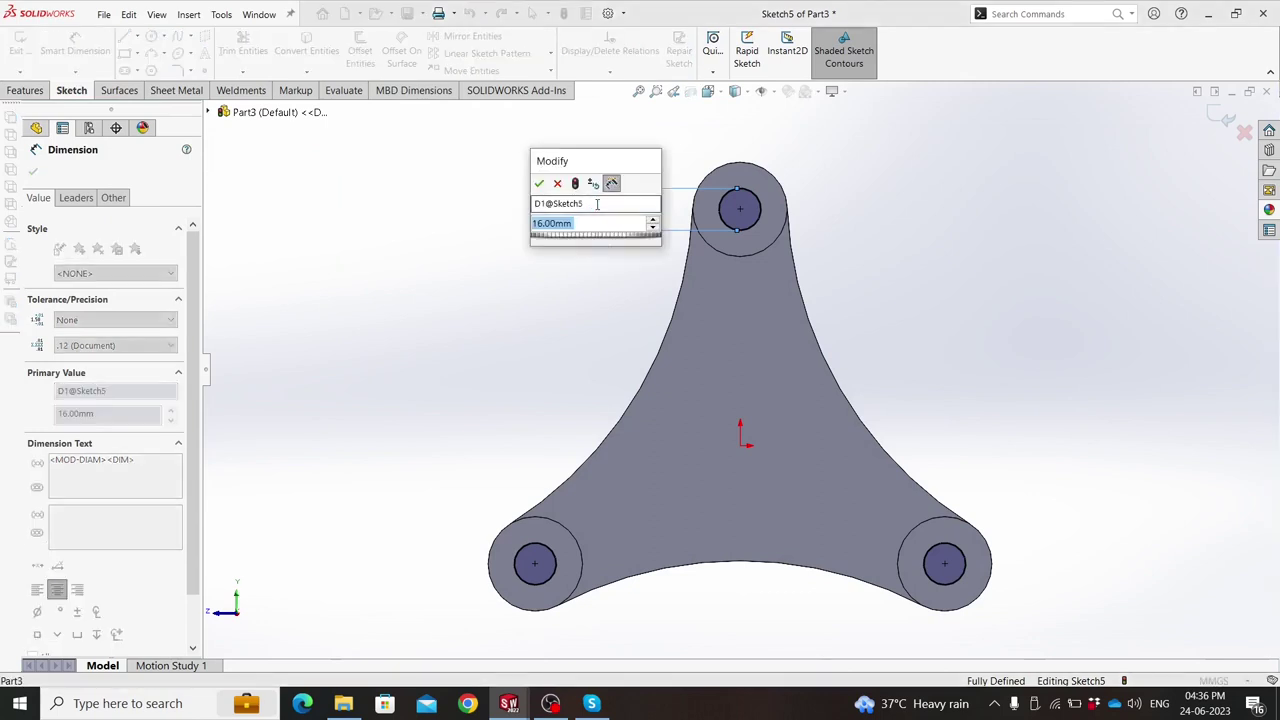
{"action": "type", "text": "20"}
{"action": "key", "text": "Return"}
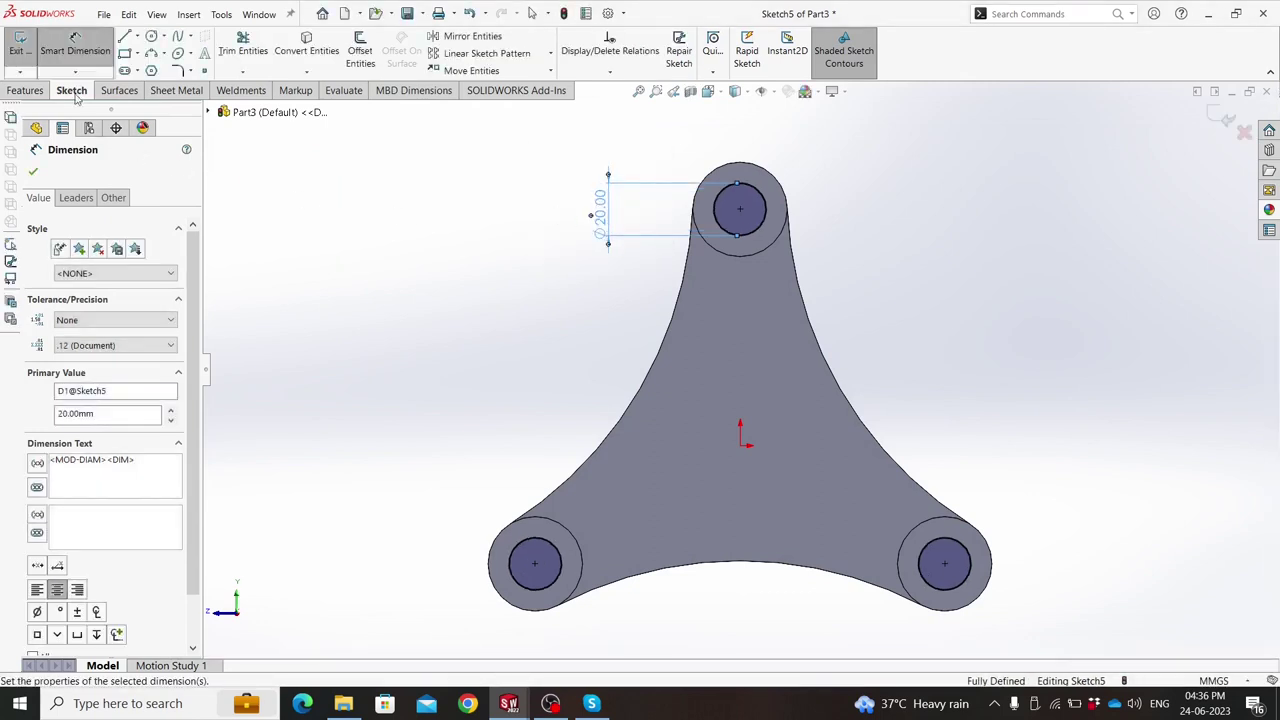
Extrude the three Ø20 circles 16 mm into pins.
{"action": "left_click", "coordinate": [14, 90]}
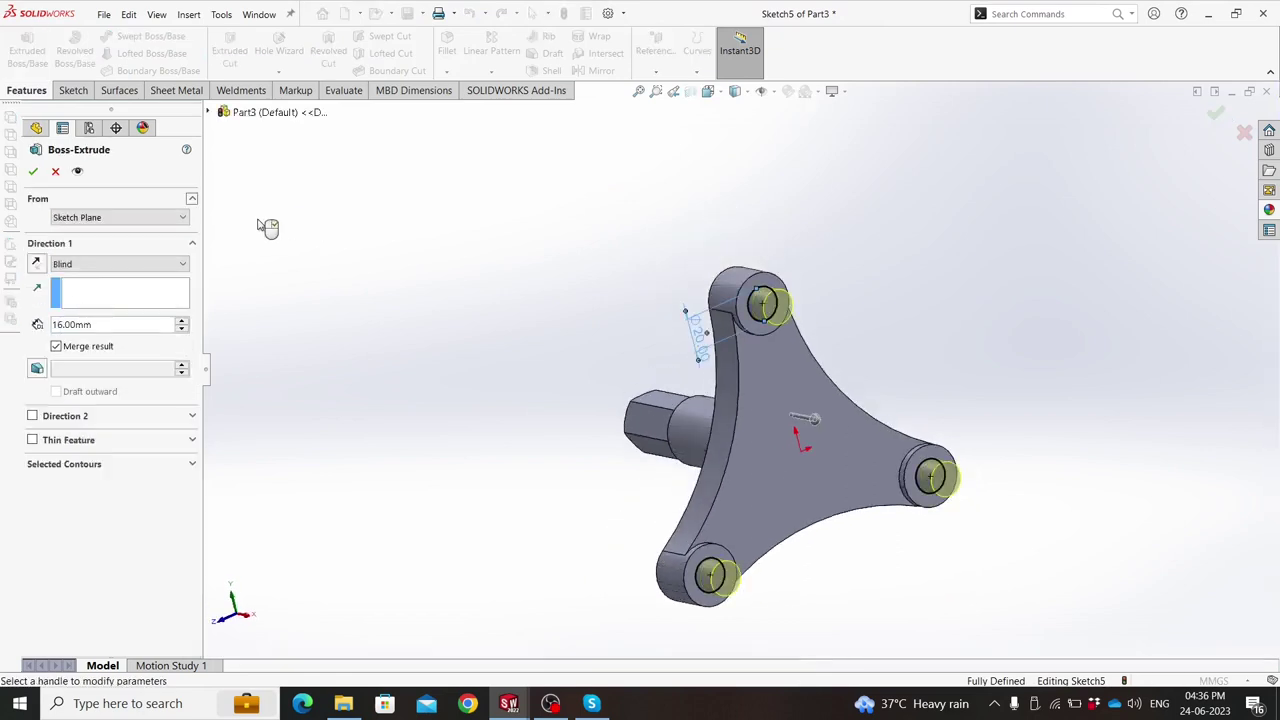
{"action": "key", "text": "Return"}
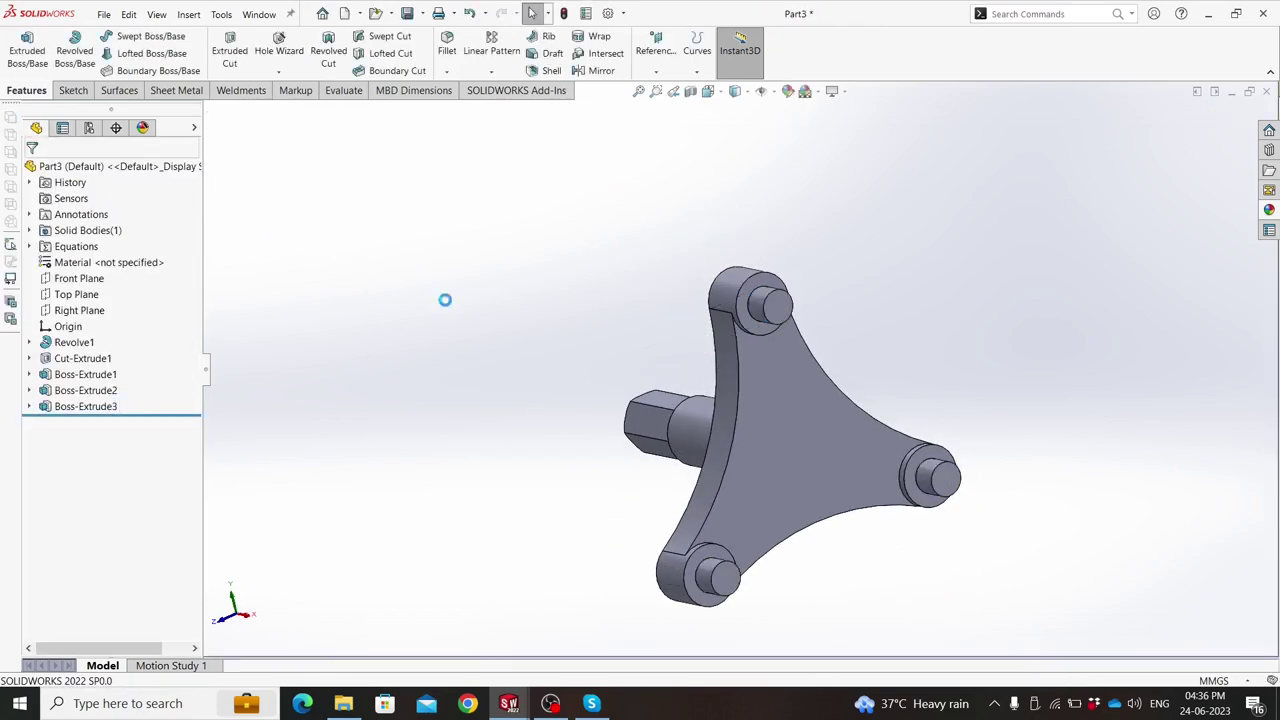
{"action": "mouse_move", "coordinate": [443, 297]}
{"action": "middle_mouse_down"}
{"action": "mouse_move", "coordinate": [512, 333]}
{"action": "mouse_move", "coordinate": [495, 333]}
{"action": "middle_mouse_up"}
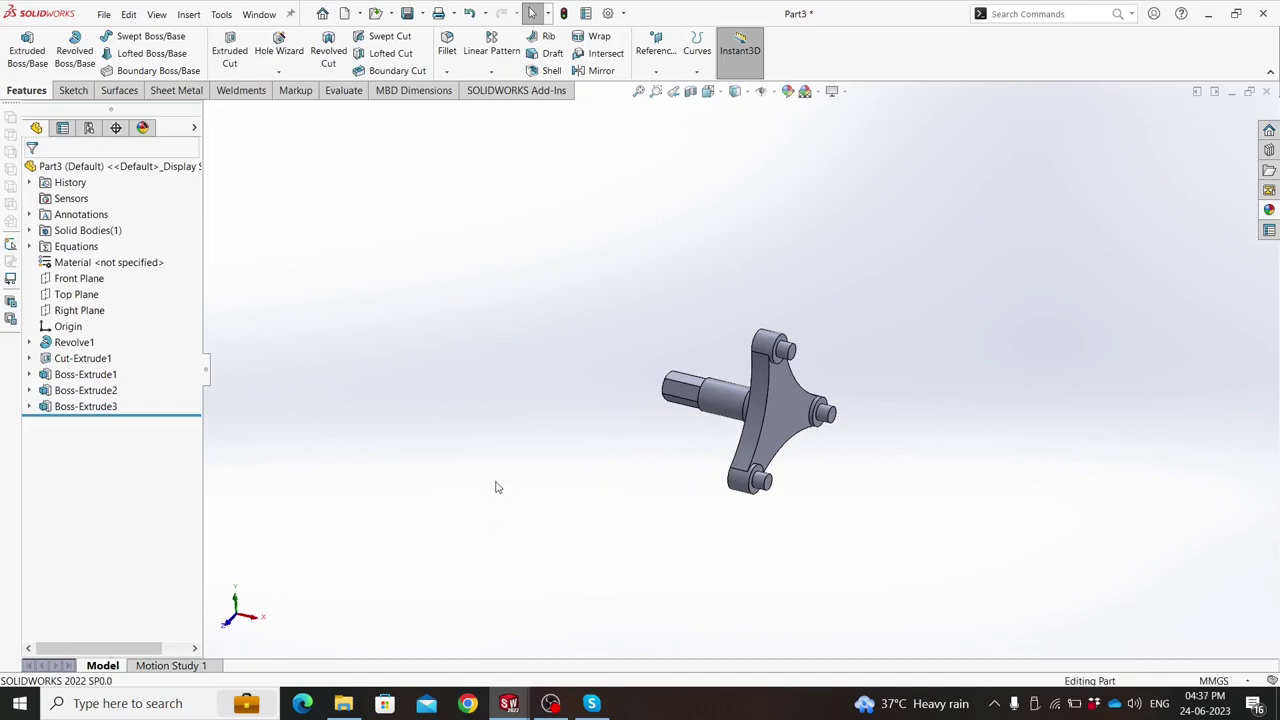
{"action": "middle_click_drag", "start_coordinate": [495, 487], "coordinate": [574, 491]}
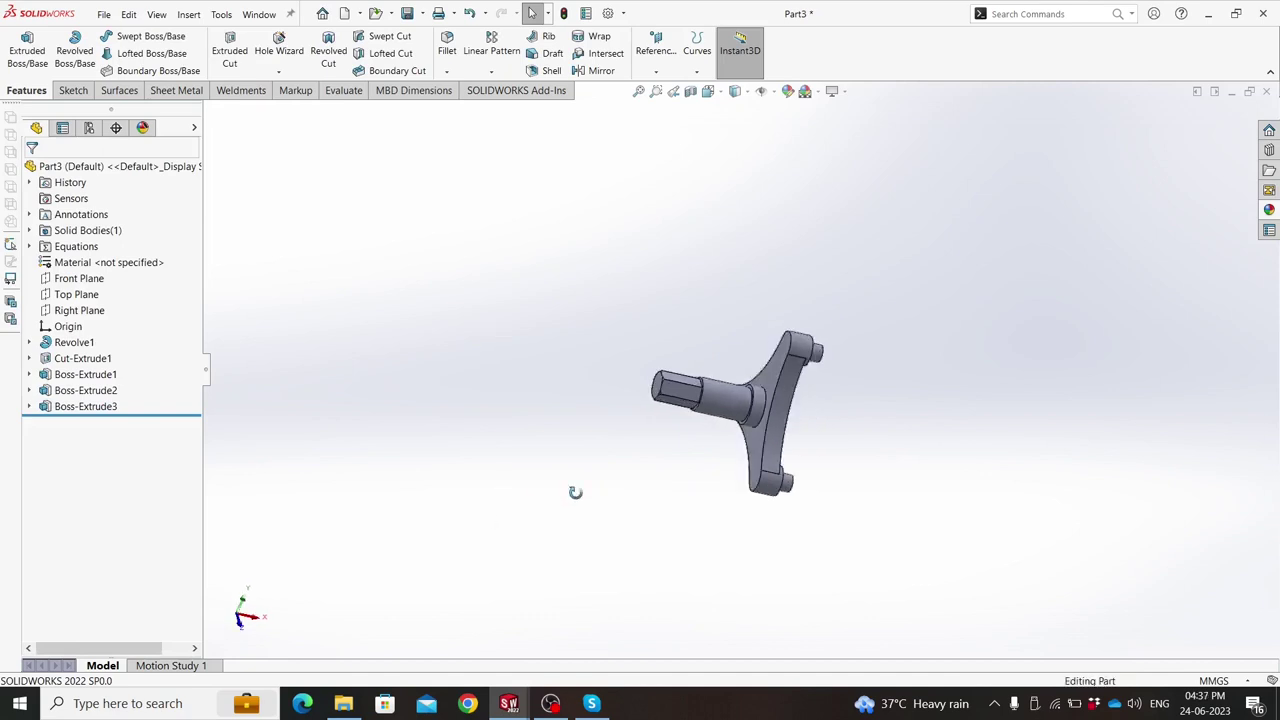
Fillet the circular shaft-to-plate edge with a 16 mm radius.
{"action": "left_click", "coordinate": [447, 45]}
{"action": "type", "text": "16"}
{"action": "scroll", "coordinate": [783, 263], "scroll_direction": "down", "scroll_amount": 5}
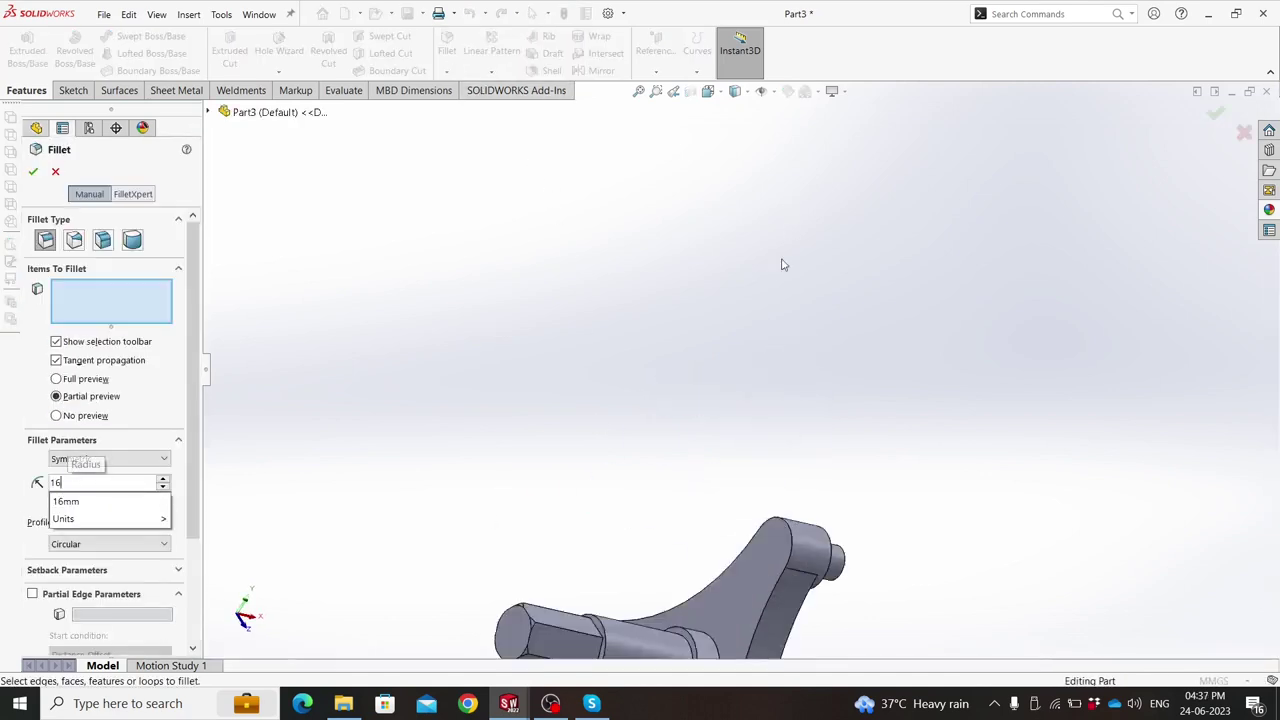
{"action": "middle_click_drag", "start_coordinate": [748, 648], "coordinate": [709, 534], "text": "ctrl"}
{"action": "scroll", "coordinate": [709, 534], "scroll_direction": "down", "scroll_amount": 5}
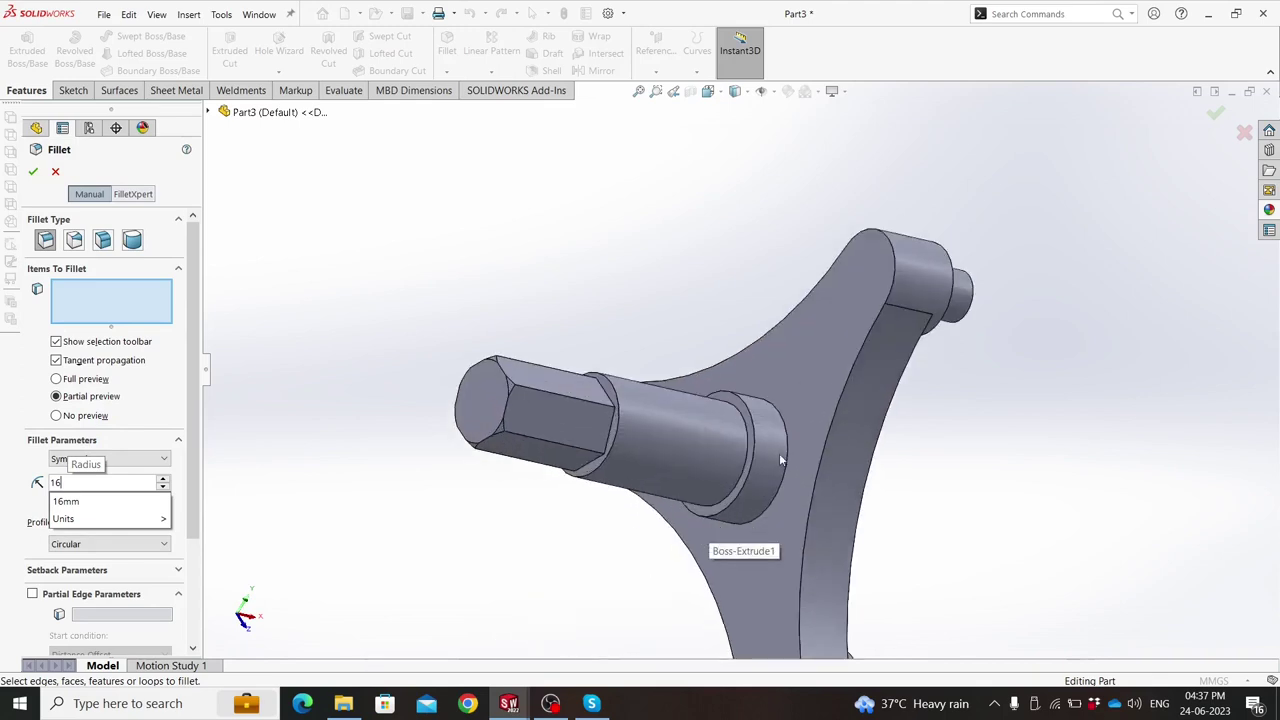
{"action": "left_click", "coordinate": [783, 428]}
{"action": "scroll", "coordinate": [760, 430], "scroll_direction": "up", "scroll_amount": 5}
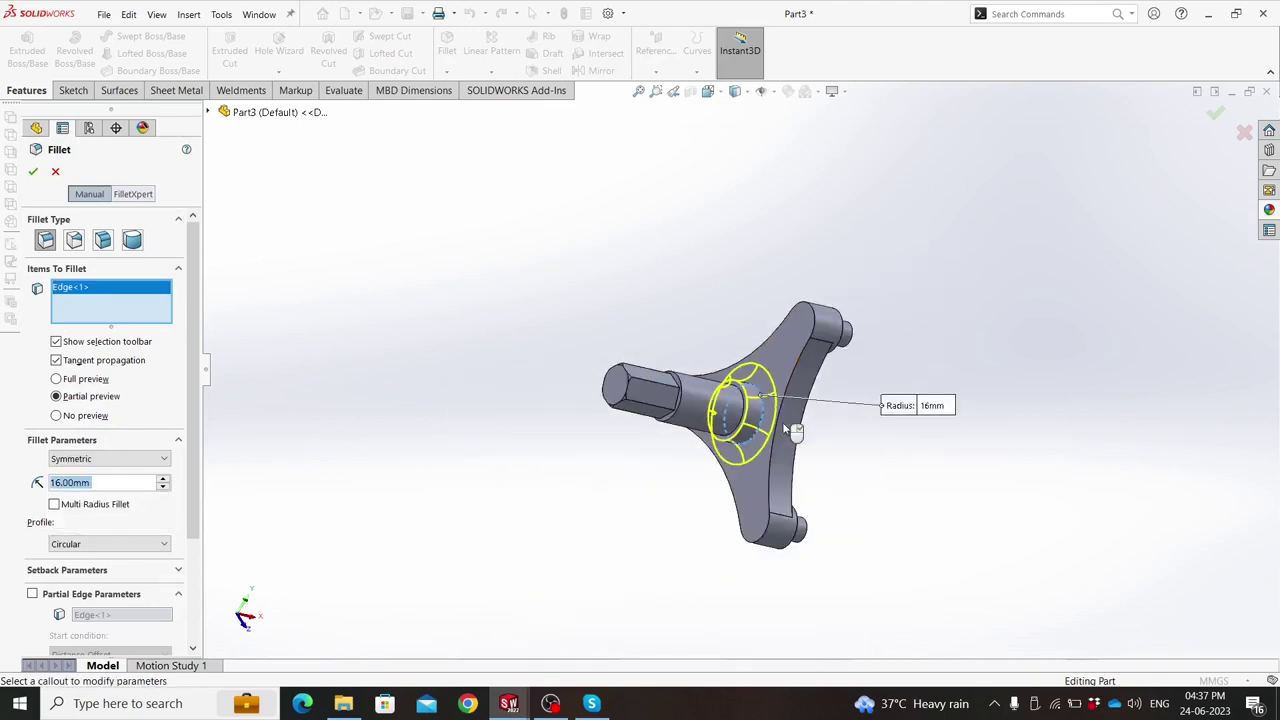
{"action": "middle_click_drag", "start_coordinate": [700, 460], "coordinate": [760, 440]}
{"action": "left_click", "coordinate": [35, 172]}
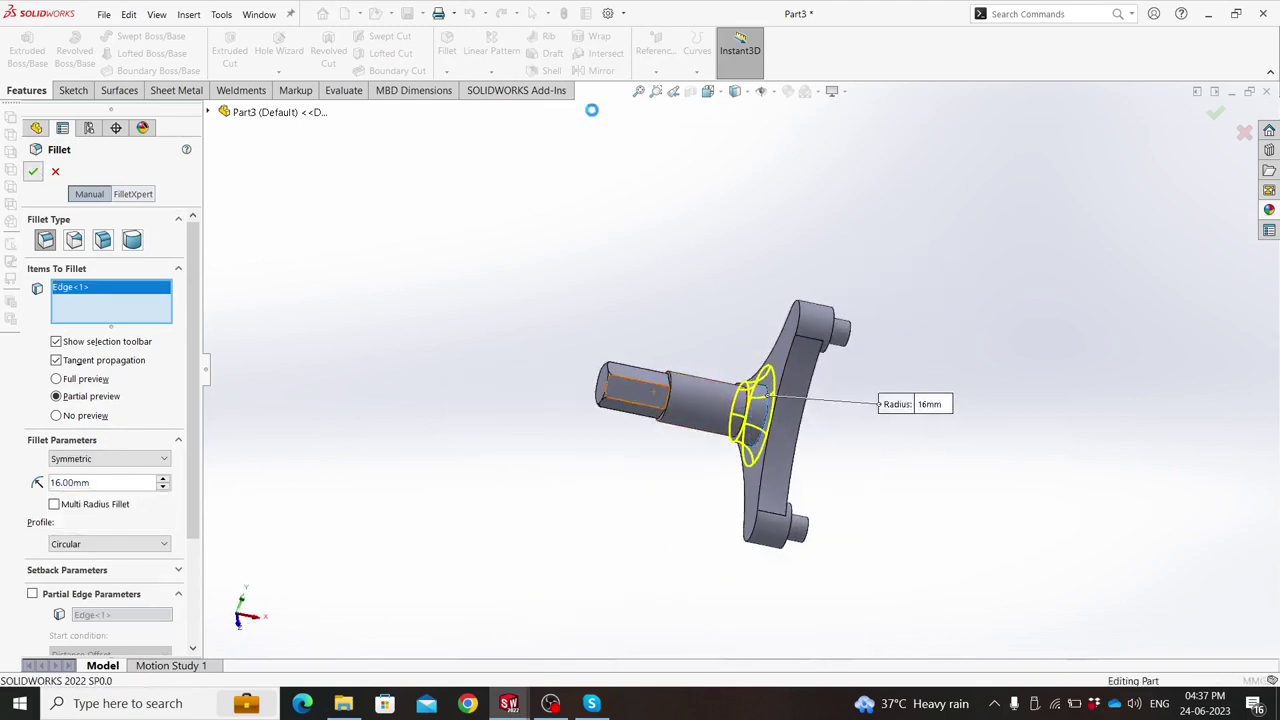
Fillet the plate's outer edge with a 3 mm radius.
{"action": "key", "text": "Return"}
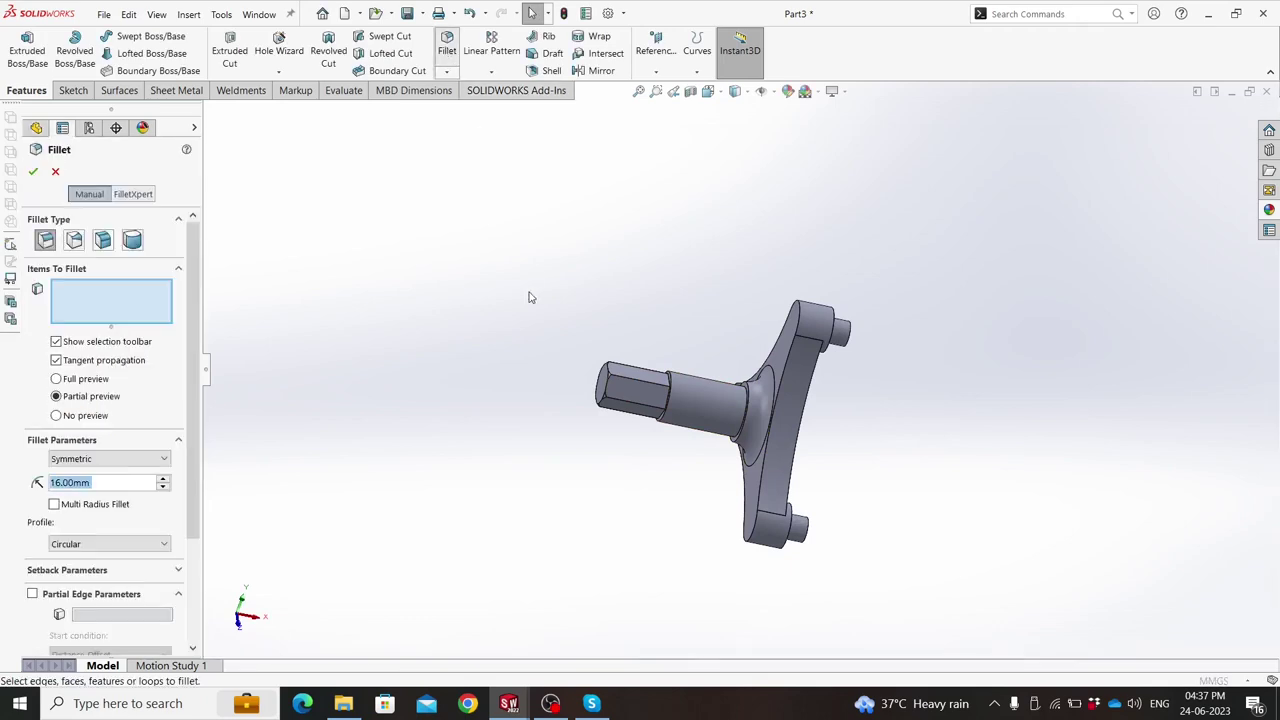
{"action": "type", "text": "3"}
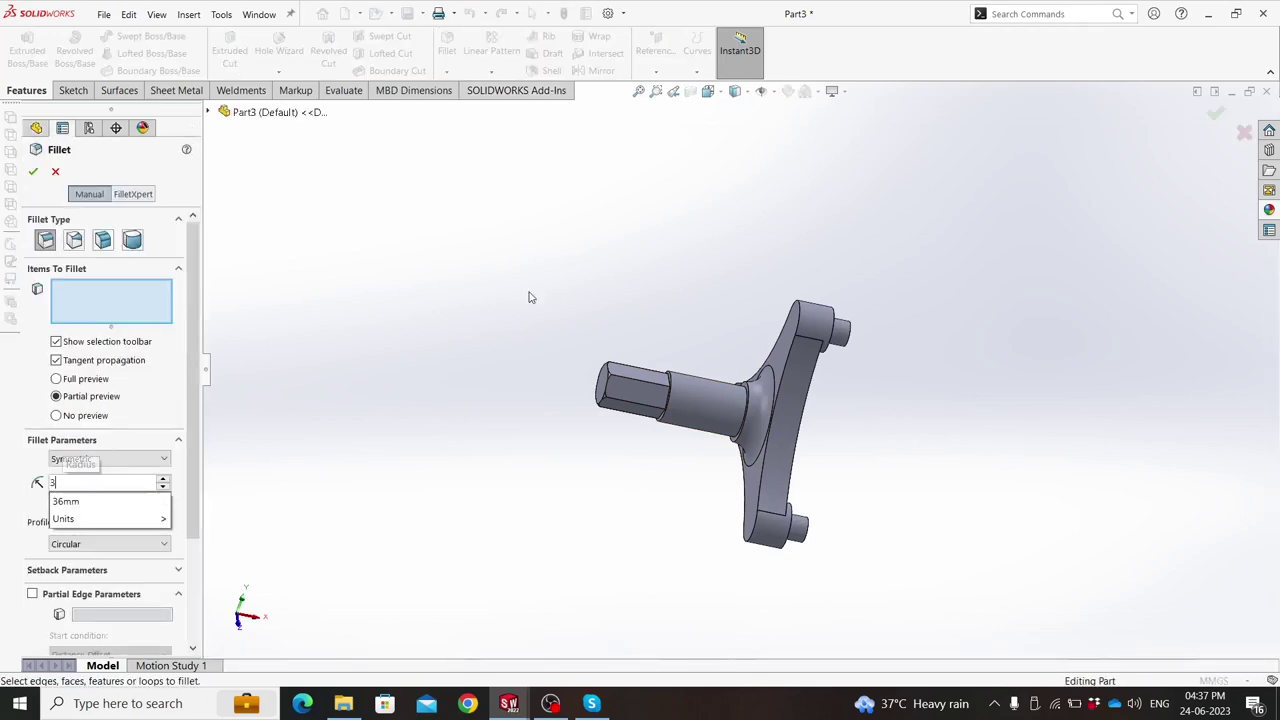
{"action": "scroll", "coordinate": [760, 370], "scroll_direction": "down", "scroll_amount": 3}
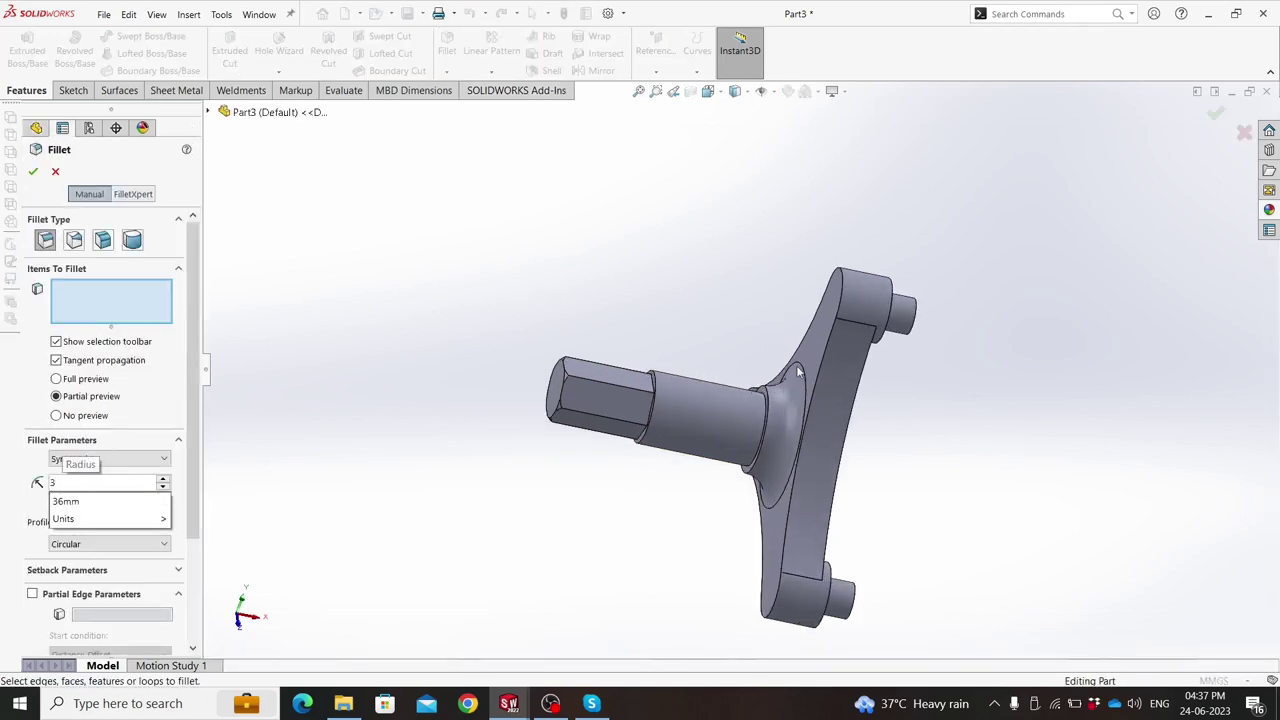
{"action": "left_click", "coordinate": [840, 312]}
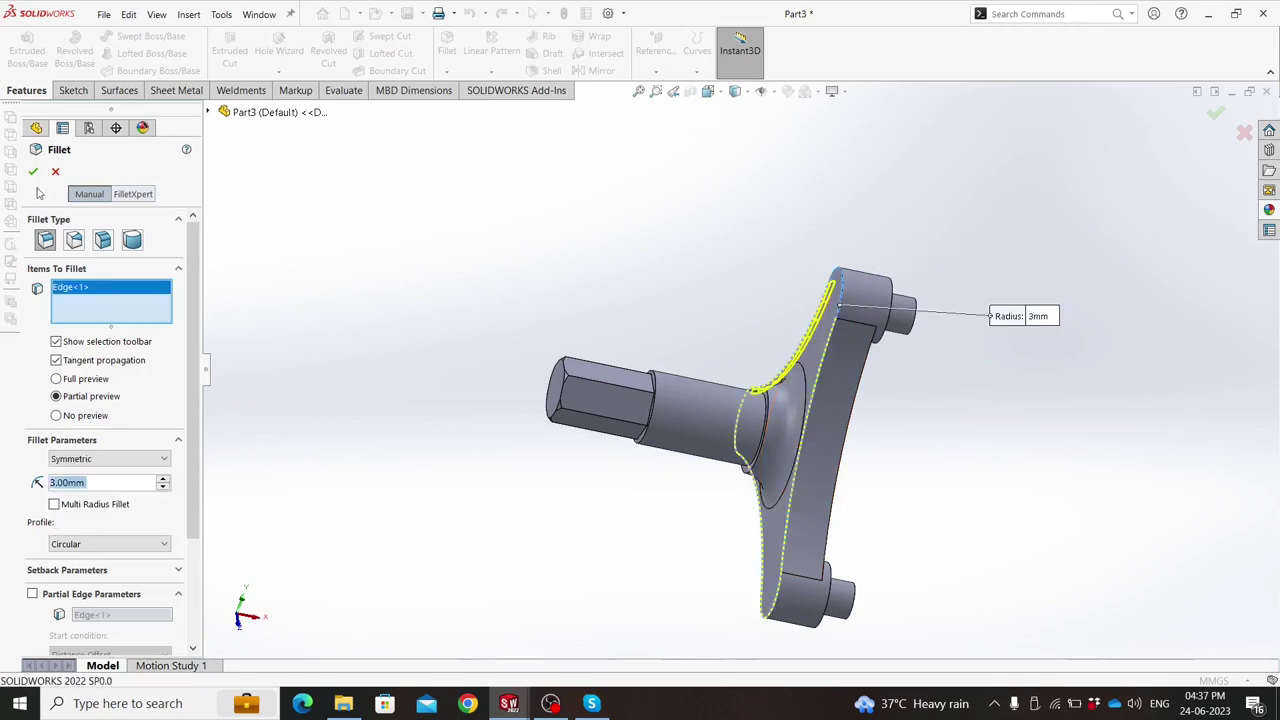
{"action": "middle_click_drag", "start_coordinate": [500, 260], "coordinate": [103, 210]}
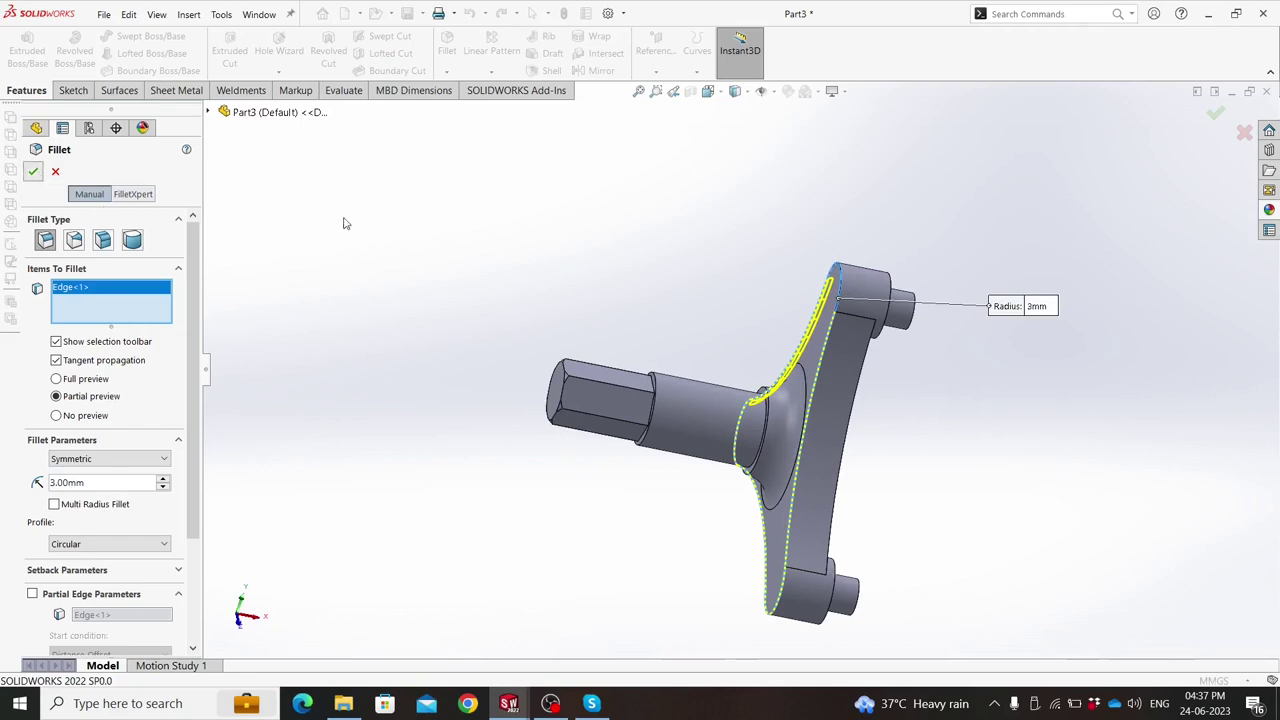
{"action": "key", "text": "Return"}
{"action": "mouse_move", "coordinate": [486, 271]}
{"action": "middle_mouse_down"}
{"action": "mouse_move", "coordinate": [529, 349]}
{"action": "mouse_move", "coordinate": [680, 291]}
{"action": "mouse_move", "coordinate": [643, 427]}
{"action": "mouse_move", "coordinate": [663, 300]}
{"action": "mouse_move", "coordinate": [789, 449]}
{"action": "mouse_move", "coordinate": [708, 498]}
{"action": "mouse_move", "coordinate": [846, 457]}
{"action": "mouse_move", "coordinate": [829, 300]}
{"action": "mouse_move", "coordinate": [837, 397]}
{"action": "mouse_move", "coordinate": [745, 221]}
{"action": "mouse_move", "coordinate": [671, 240]}
{"action": "mouse_move", "coordinate": [709, 214]}
{"action": "middle_mouse_up"}
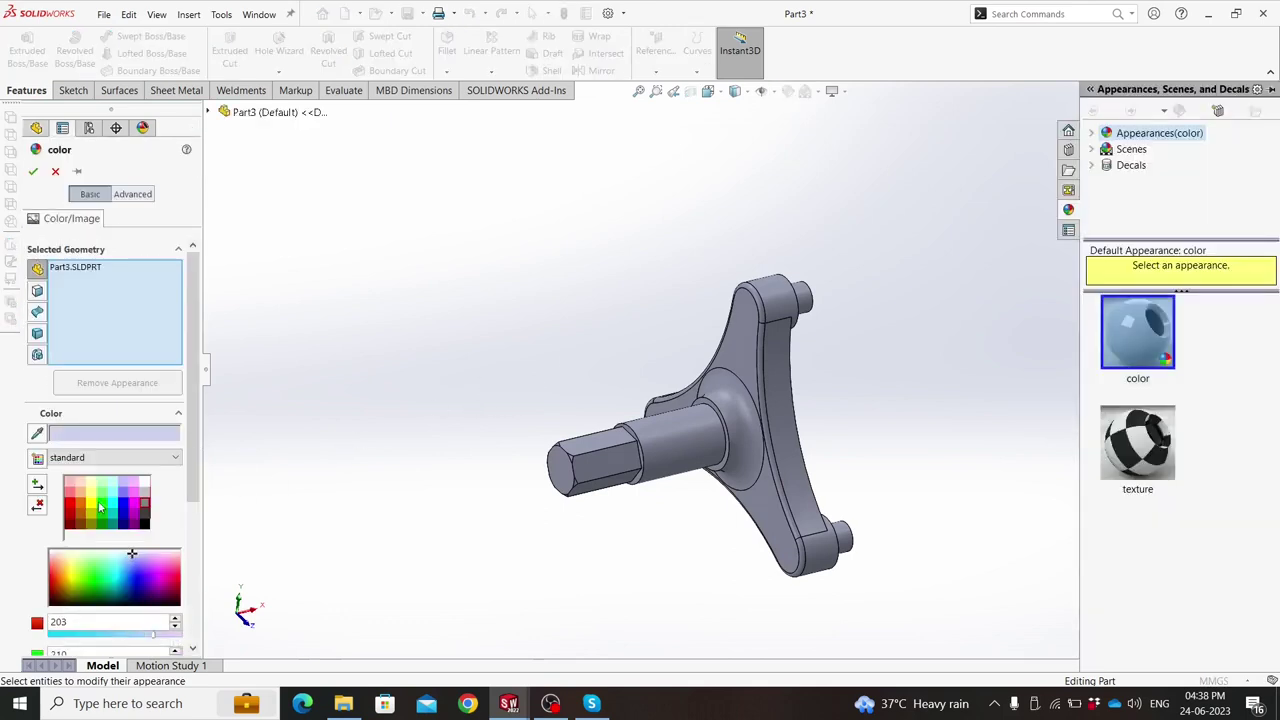
Apply a green appearance to the entire part and view it from the side.
{"action": "left_click", "coordinate": [98, 505]}
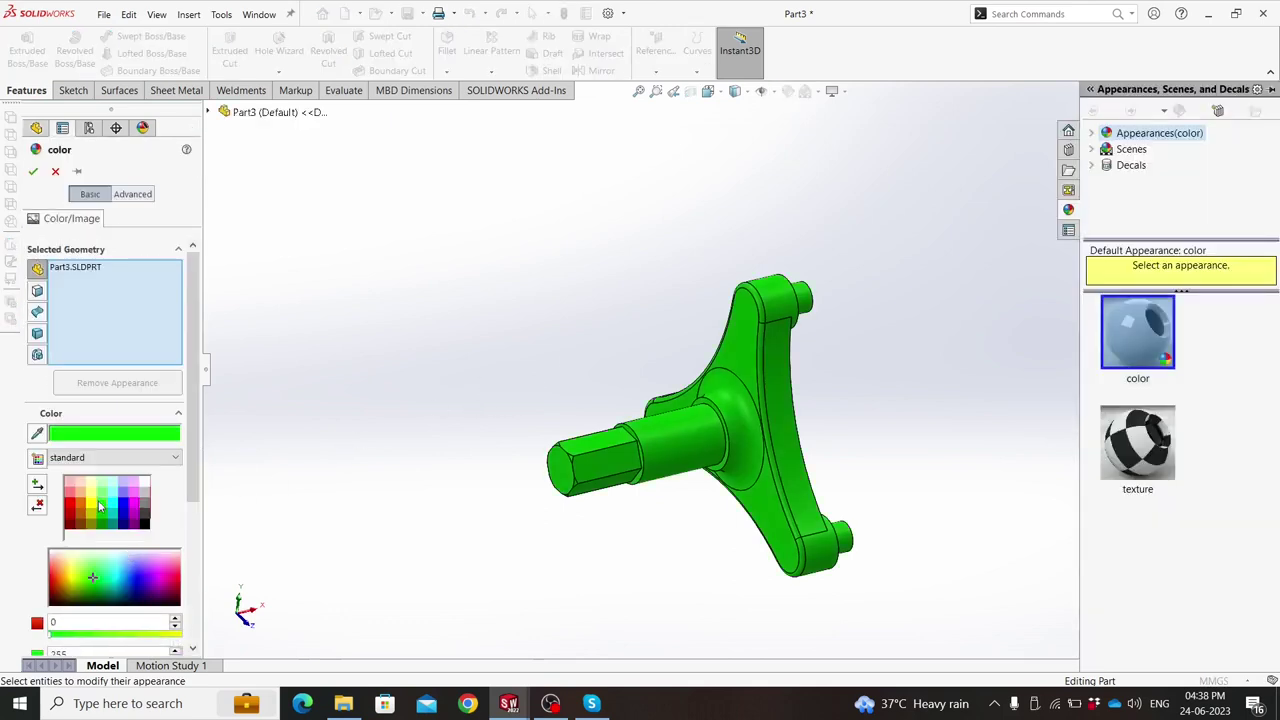
{"action": "left_click", "coordinate": [33, 172]}
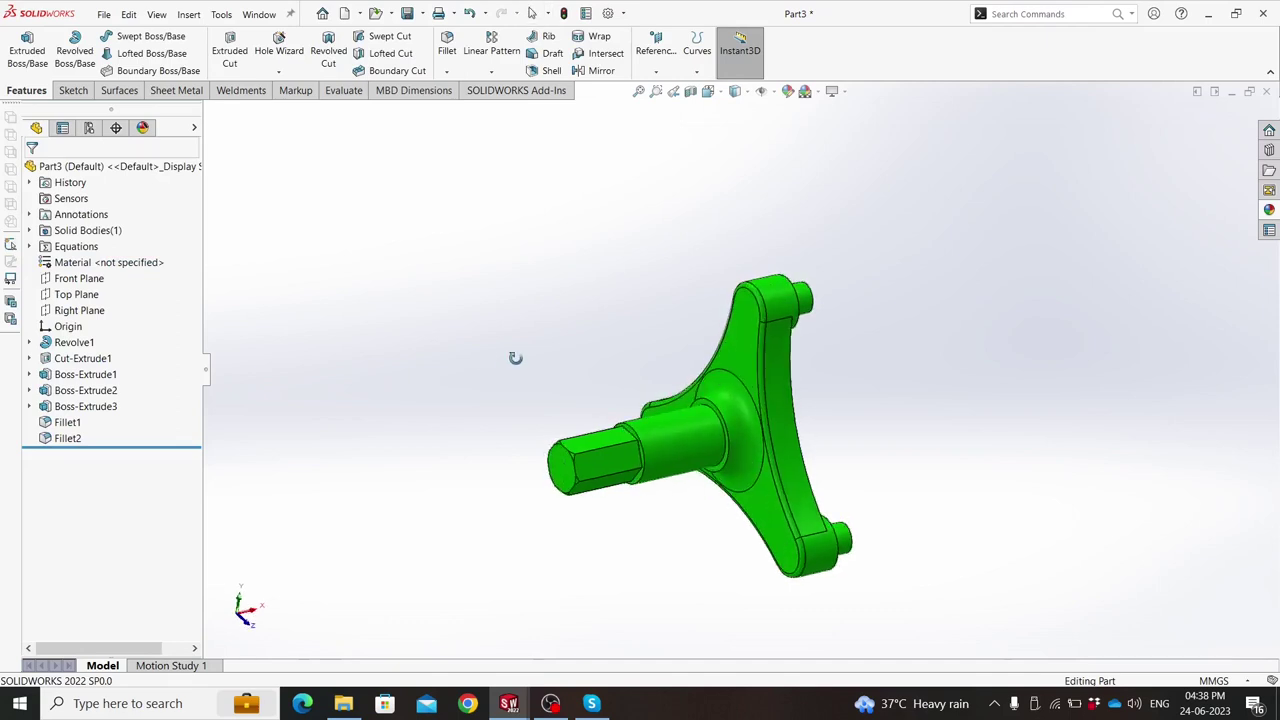
{"action": "scroll", "coordinate": [518, 364], "scroll_direction": "up", "scroll_amount": 3}
{"action": "mouse_move", "coordinate": [518, 364]}
{"action": "middle_mouse_down"}
{"action": "mouse_move", "coordinate": [520, 297]}
{"action": "mouse_move", "coordinate": [617, 355]}
{"action": "mouse_move", "coordinate": [603, 314]}
{"action": "mouse_move", "coordinate": [531, 317]}
{"action": "mouse_move", "coordinate": [549, 294]}
{"action": "mouse_move", "coordinate": [485, 300]}
{"action": "mouse_move", "coordinate": [506, 297]}
{"action": "mouse_move", "coordinate": [426, 147]}
{"action": "middle_mouse_up"}
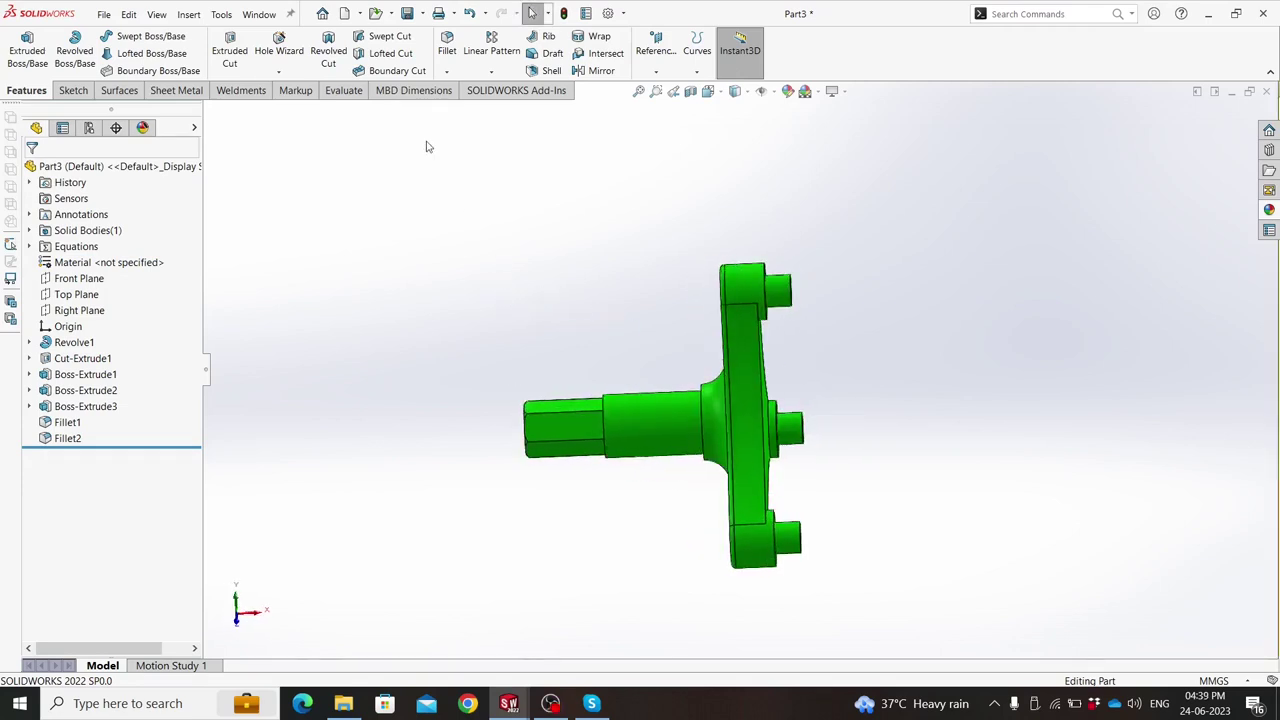
Save the part as 'Link' in the Desktop's Universal joint folder.
{"action": "left_click", "coordinate": [406, 14]}
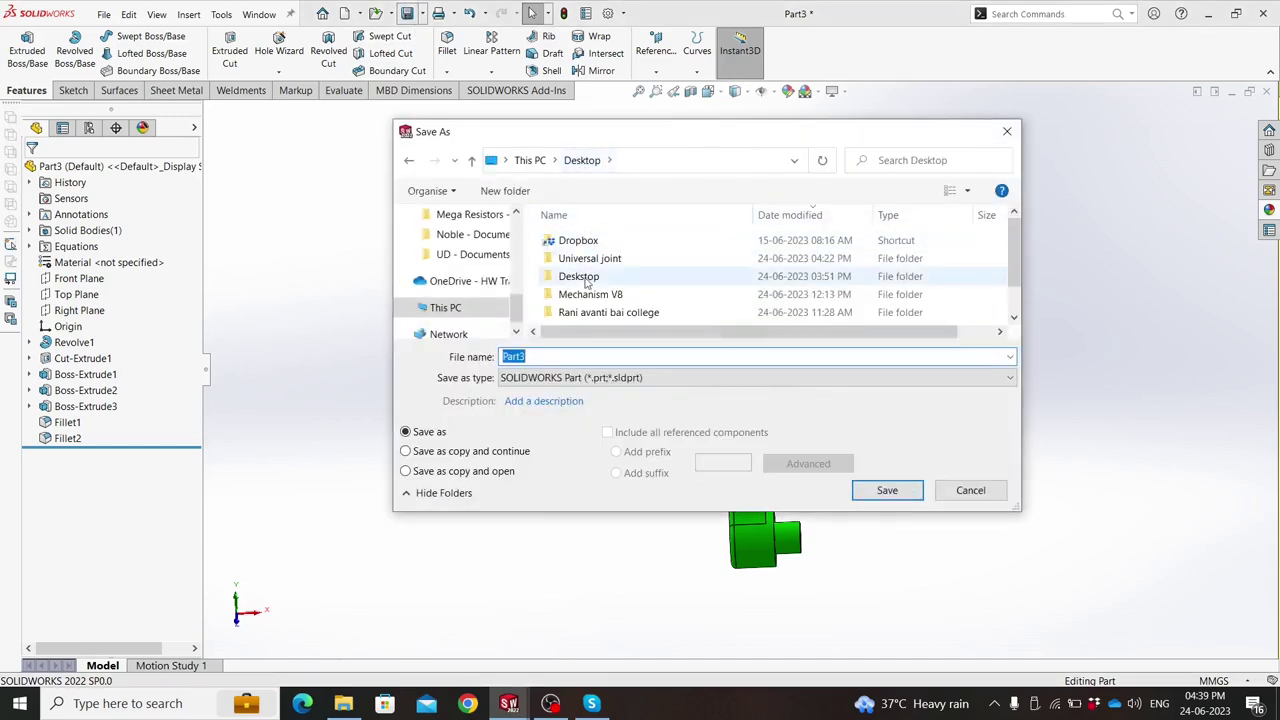
{"action": "scroll", "coordinate": [578, 296], "scroll_direction": "down", "scroll_amount": 1}
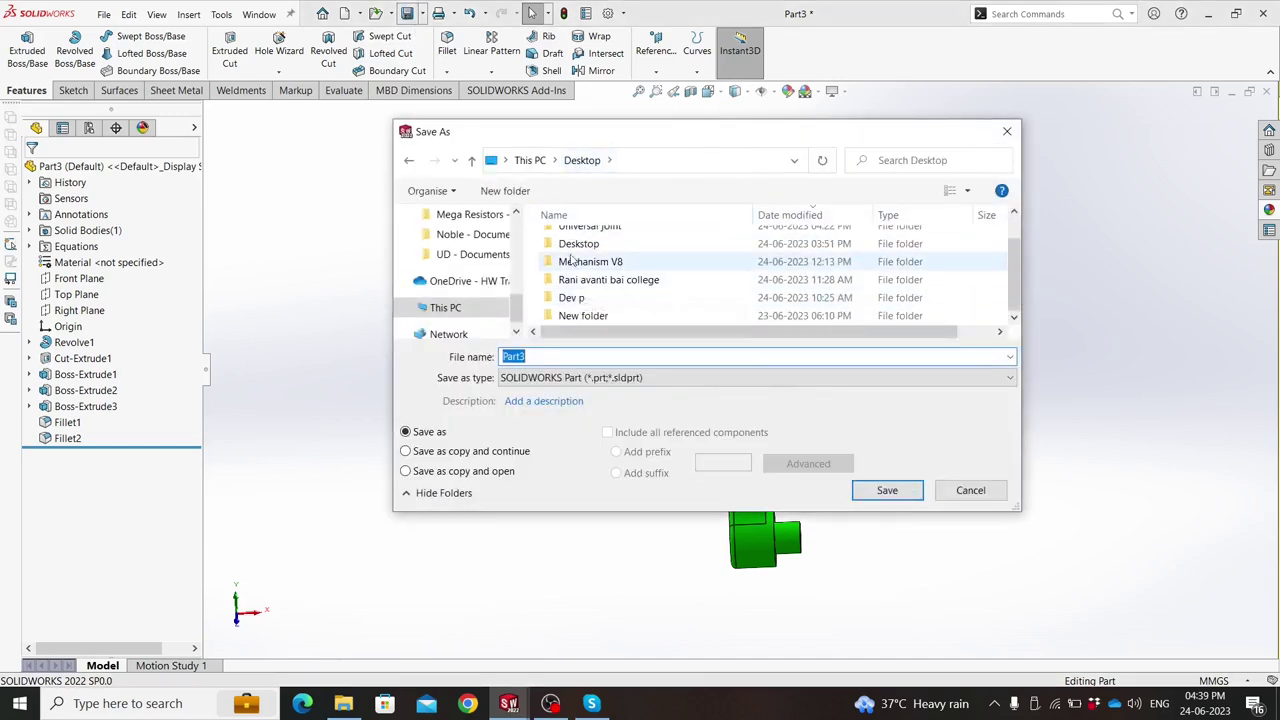
{"action": "scroll", "coordinate": [570, 280], "scroll_direction": "up", "scroll_amount": 1}
{"action": "double_click", "coordinate": [570, 258]}
{"action": "double_click", "coordinate": [557, 356]}
{"action": "type", "text": "Link"}
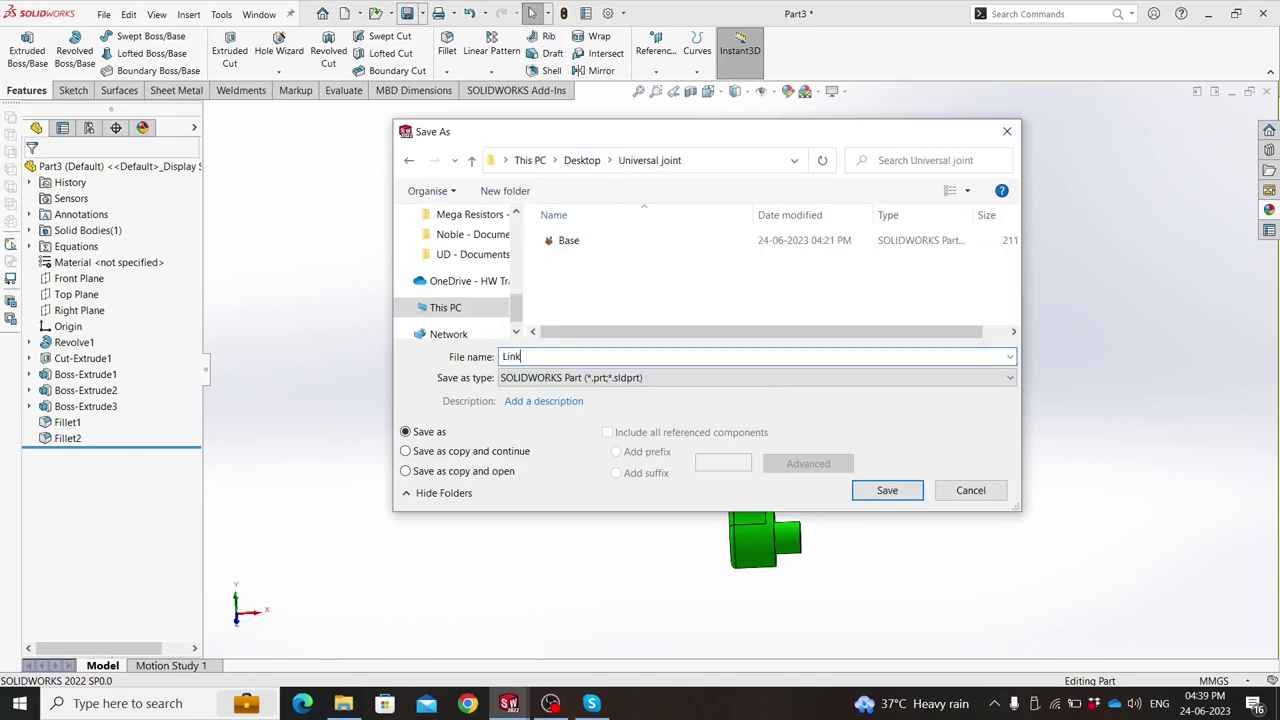
{"action": "left_click", "coordinate": [908, 500]}
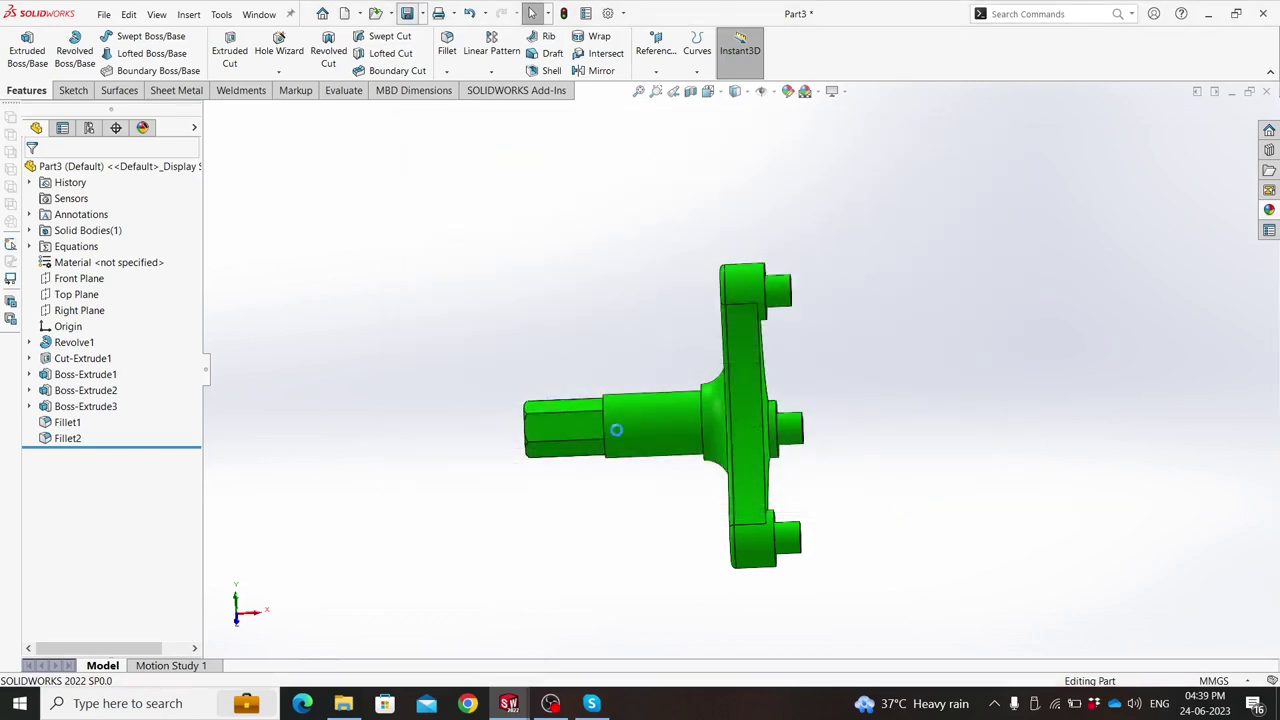
Create a new part and start a sketch on the Front Plane.
{"action": "left_click", "coordinate": [103, 13]}
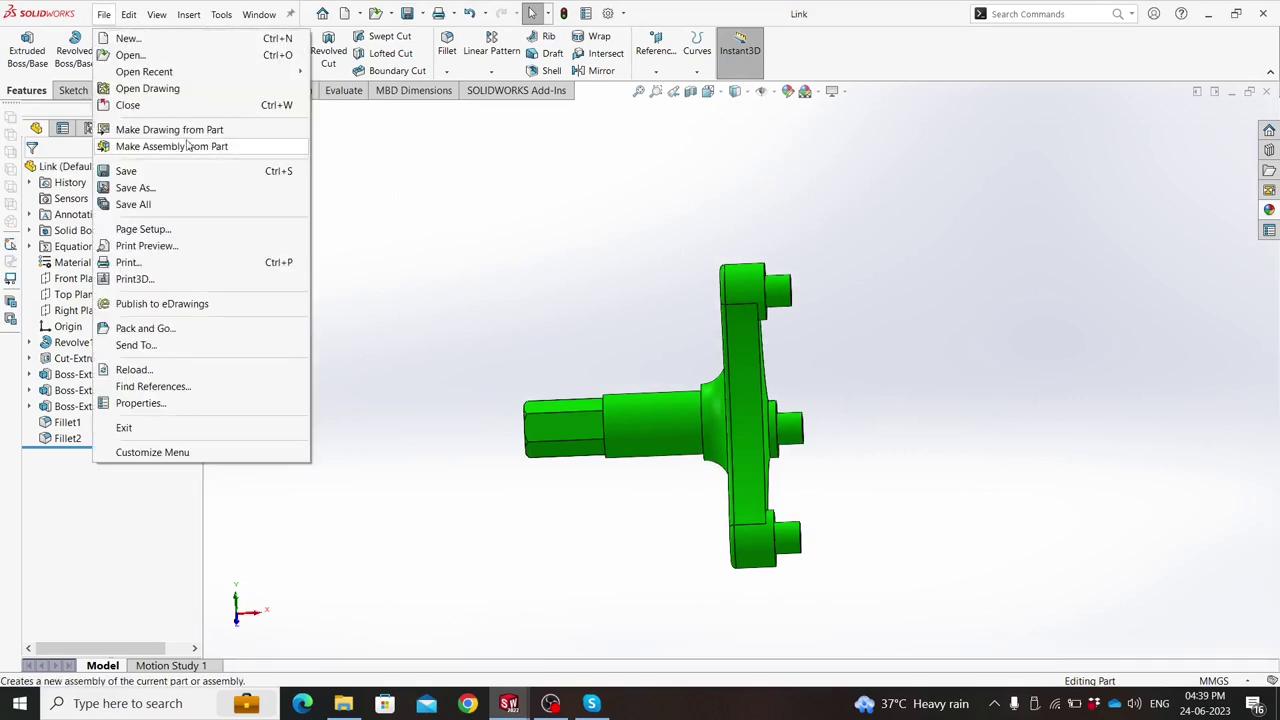
{"action": "left_click", "coordinate": [125, 36]}
{"action": "left_click", "coordinate": [520, 521]}
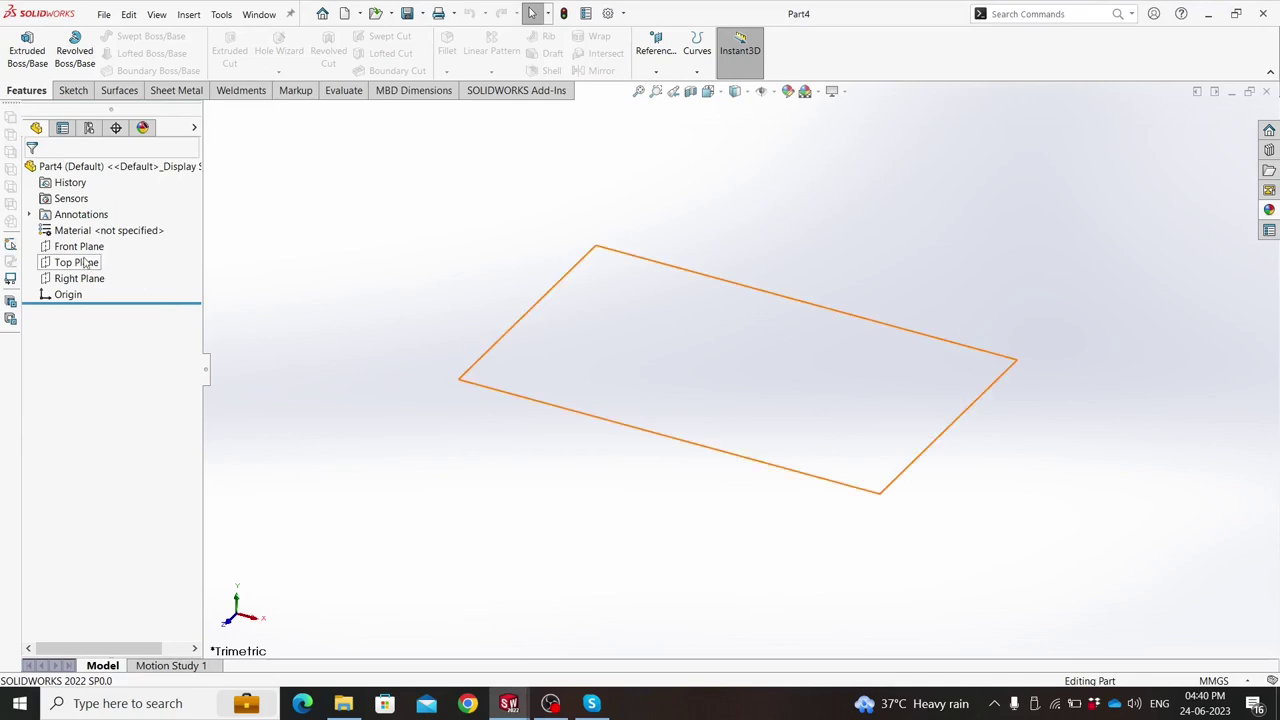
{"action": "left_click", "coordinate": [79, 246]}
{"action": "left_click", "coordinate": [97, 222]}
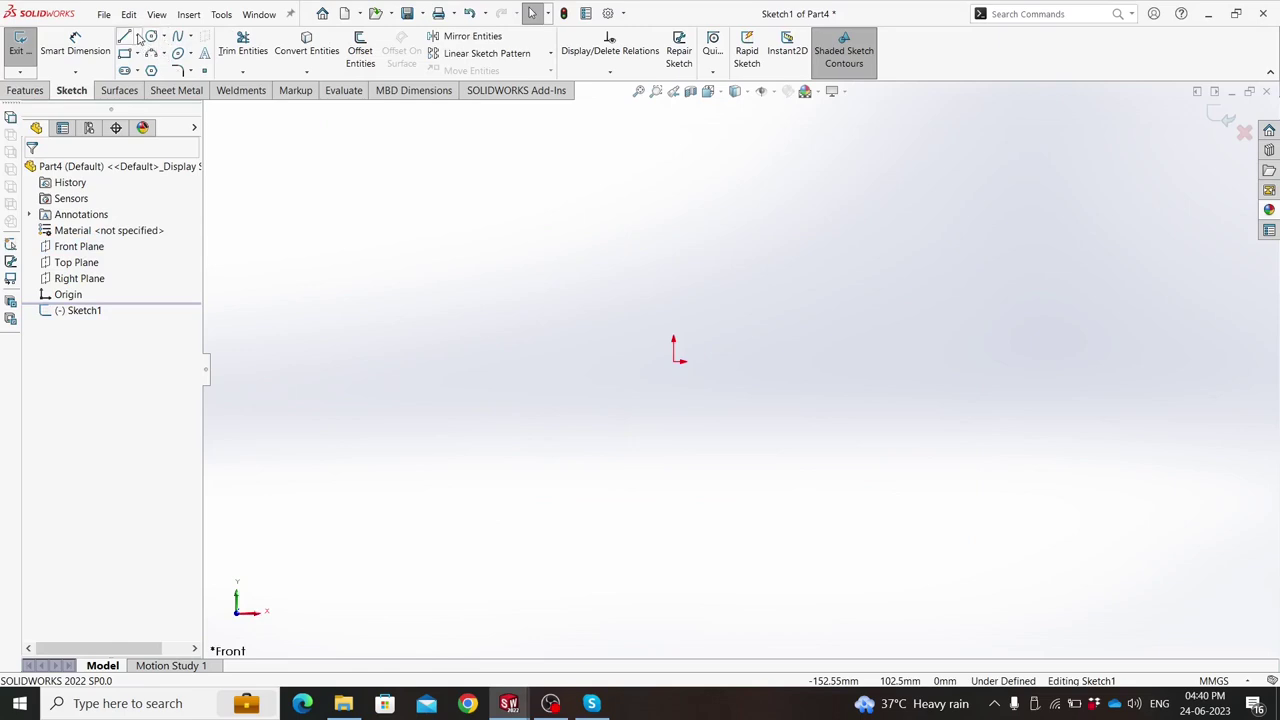
Draw a vertical centerline up from the origin with a circle at its top end.
{"action": "left_click", "coordinate": [139, 37]}
{"action": "left_click", "coordinate": [160, 65]}
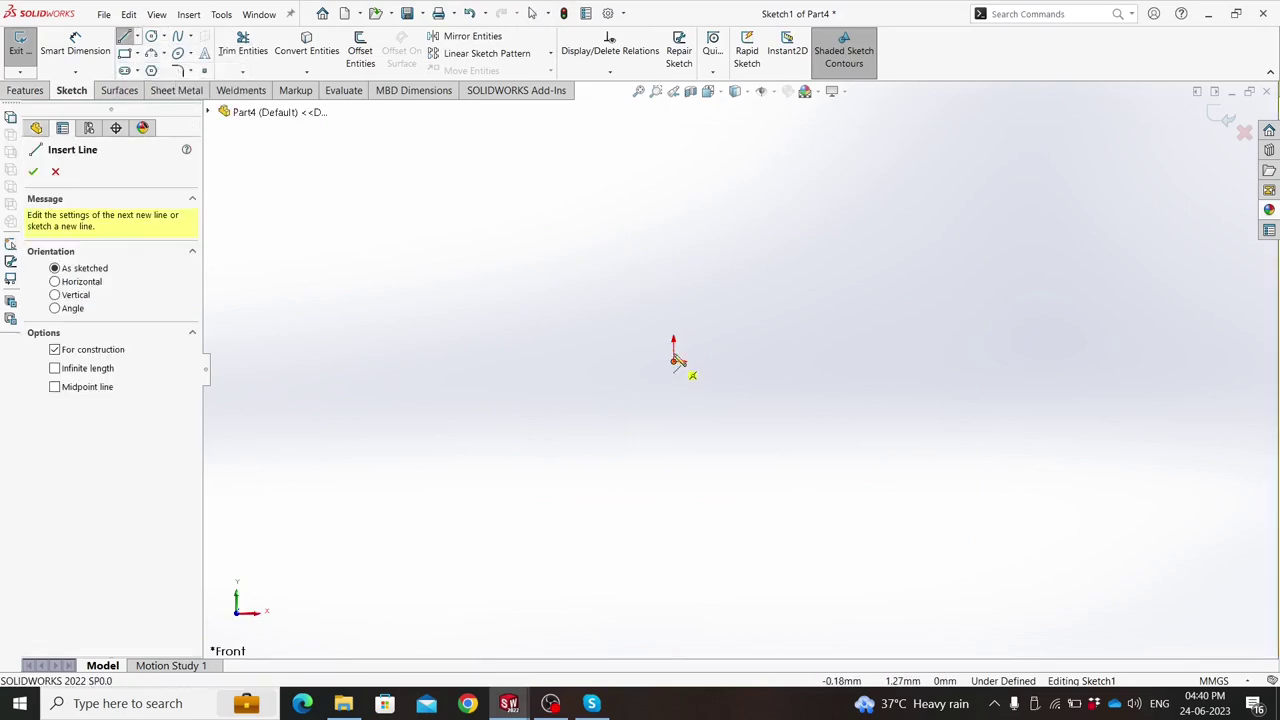
{"action": "left_click", "coordinate": [674, 359]}
{"action": "left_click", "coordinate": [673, 179]}
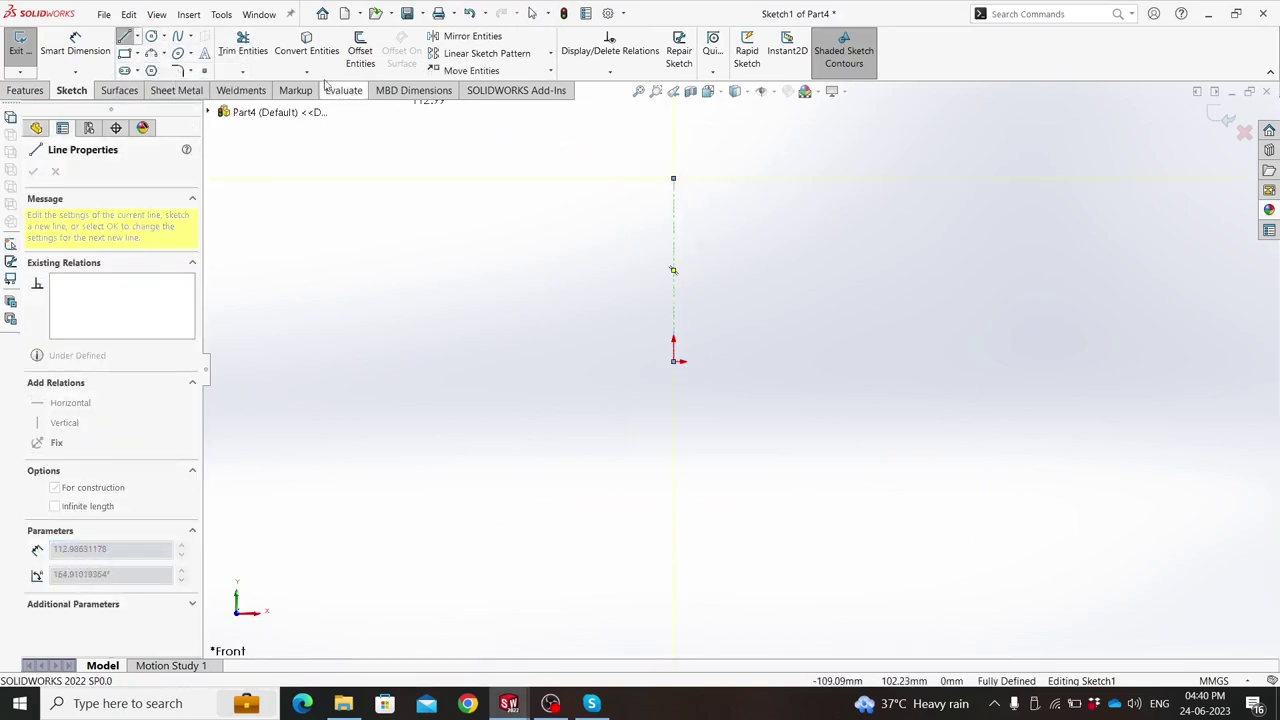
{"action": "left_click", "coordinate": [152, 37]}
{"action": "left_click", "coordinate": [673, 179]}
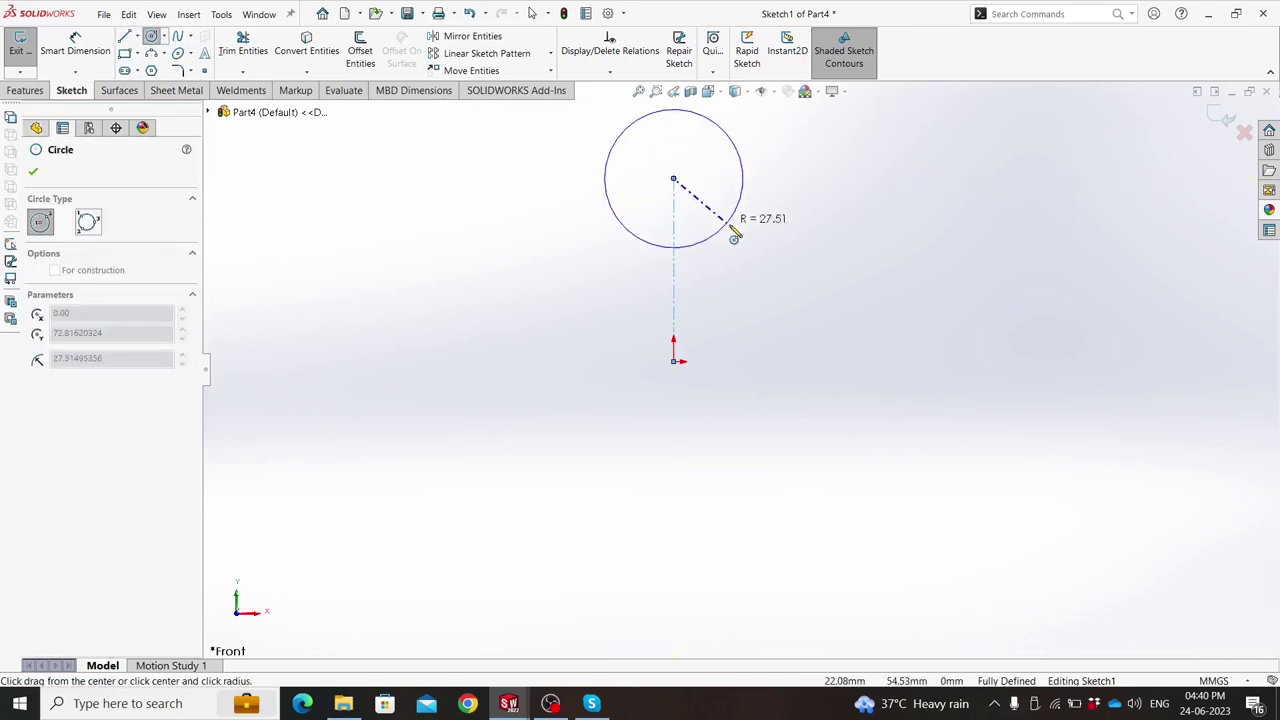
{"action": "left_click", "coordinate": [728, 229]}
Dimension the centerline to 90 mm and the circle to Ø36 mm.
{"action": "key", "text": "d"}
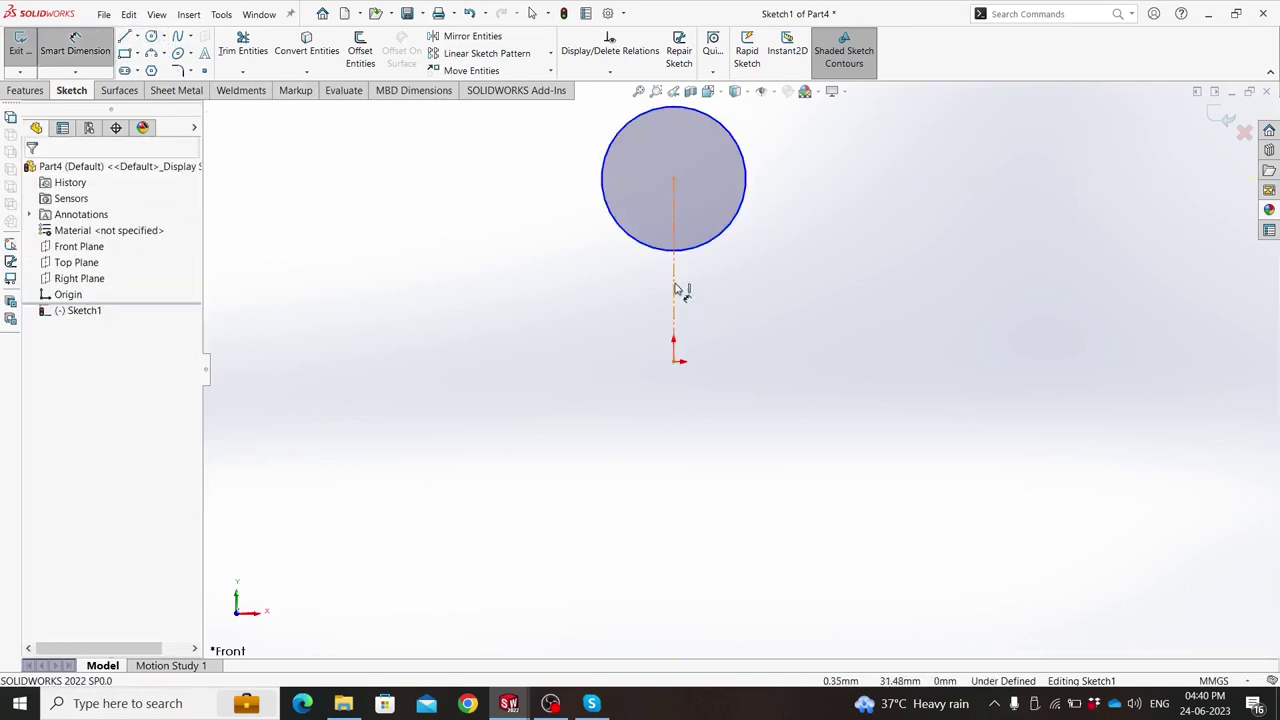
{"action": "left_click", "coordinate": [676, 290]}
{"action": "left_click", "coordinate": [767, 288]}
{"action": "type", "text": "9"}
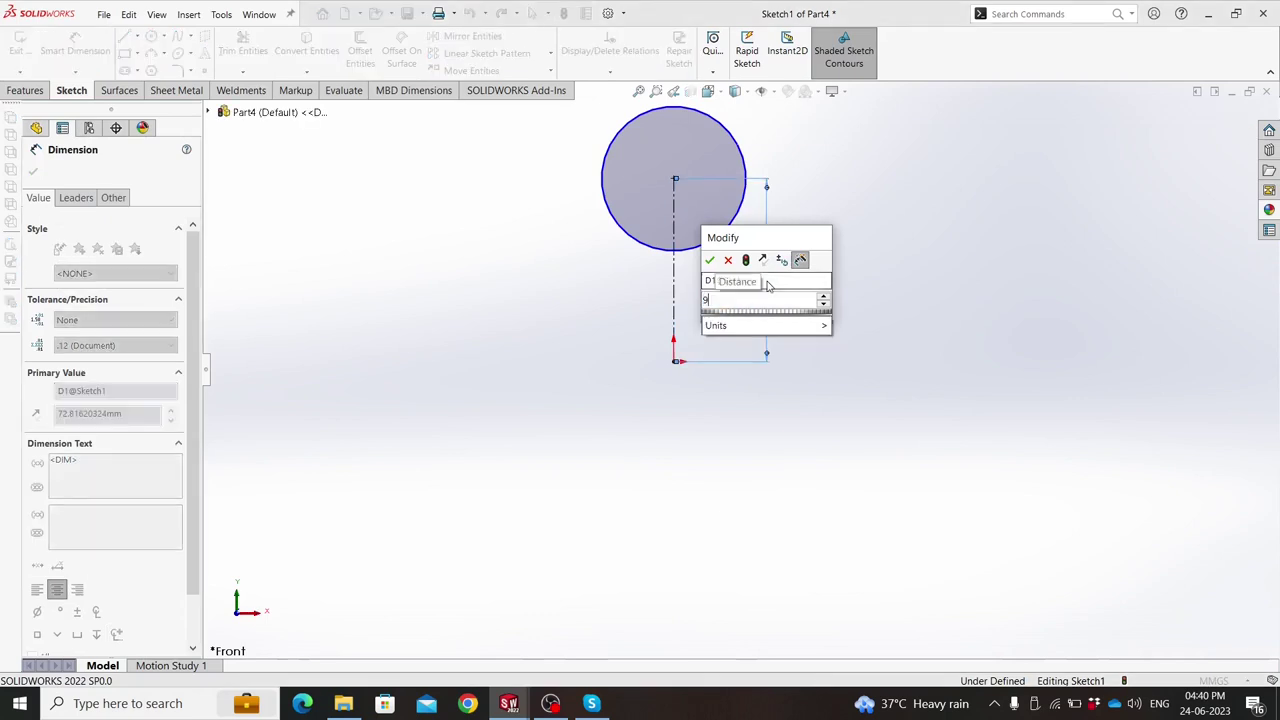
{"action": "type", "text": "0"}
{"action": "key", "text": "Return"}
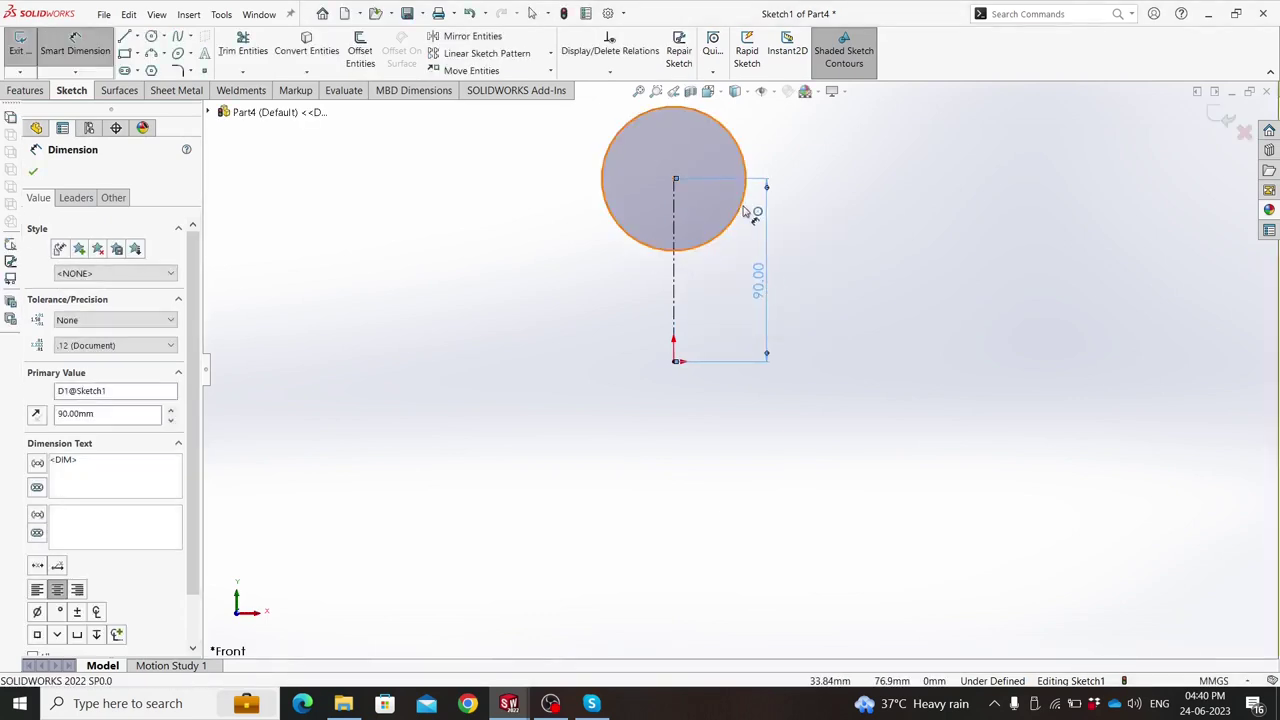
{"action": "left_click", "coordinate": [744, 210]}
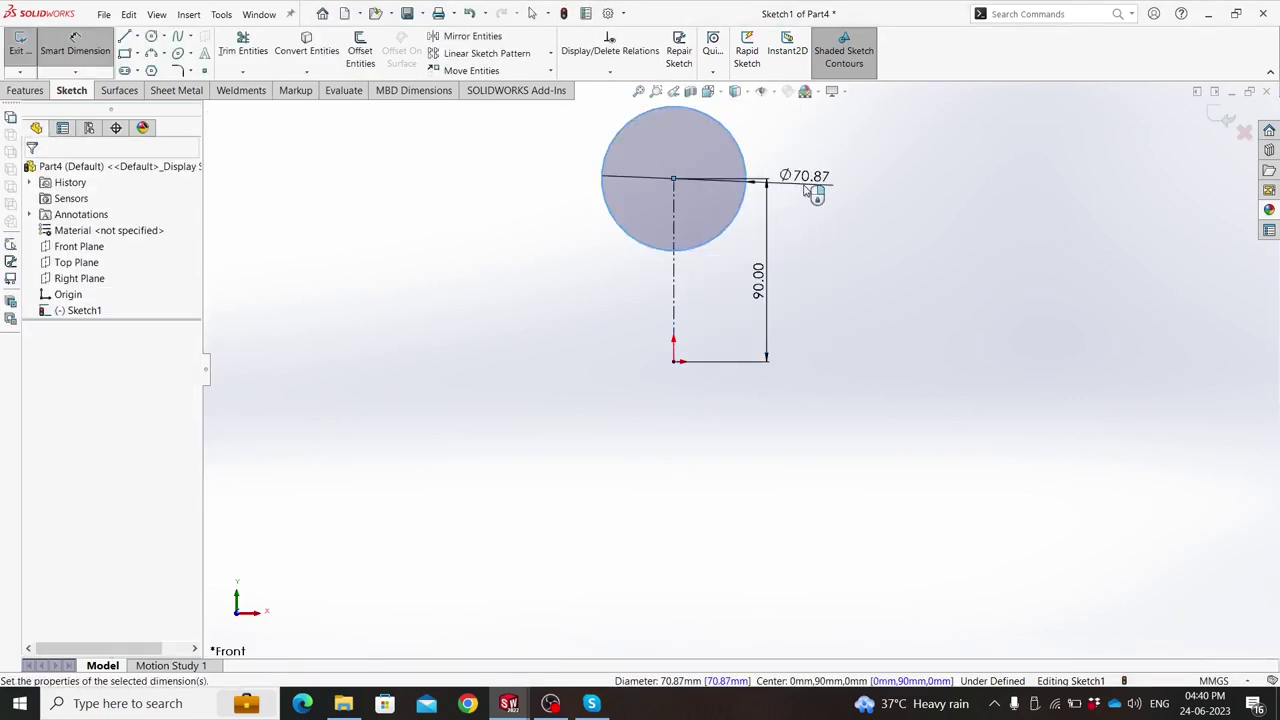
{"action": "left_click", "coordinate": [805, 187]}
{"action": "type", "text": "="}
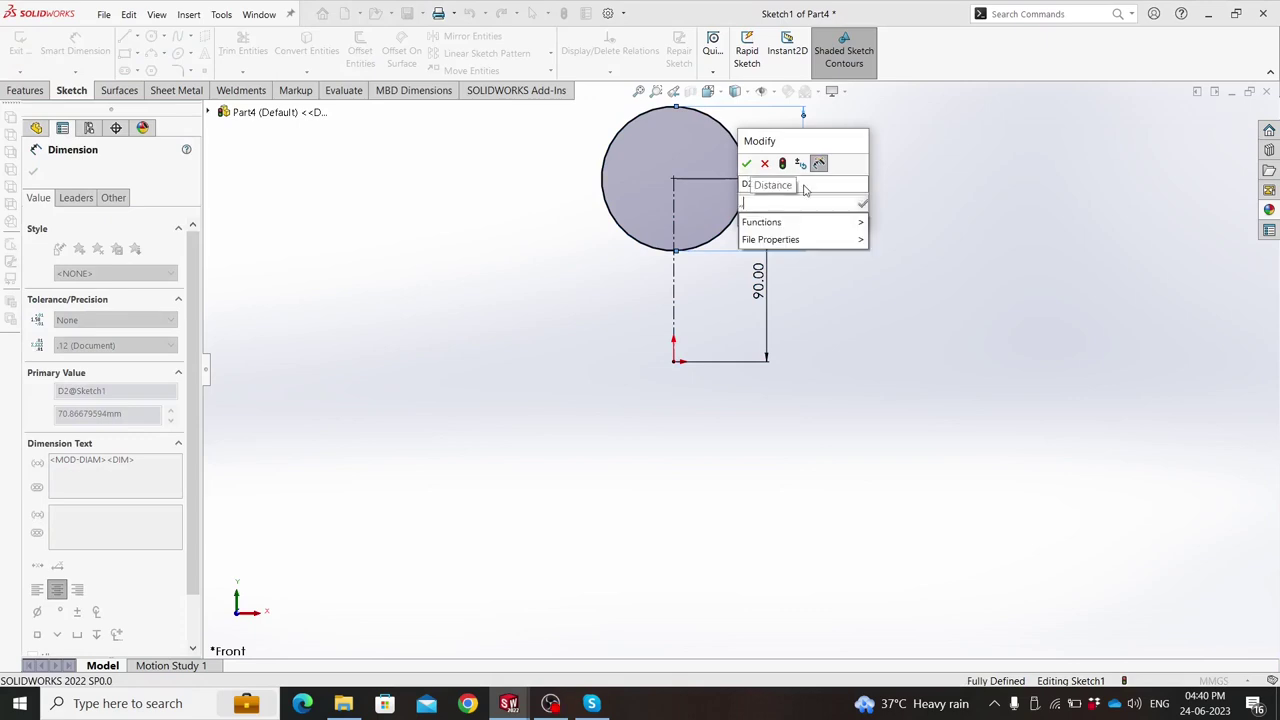
{"action": "type", "text": "36"}
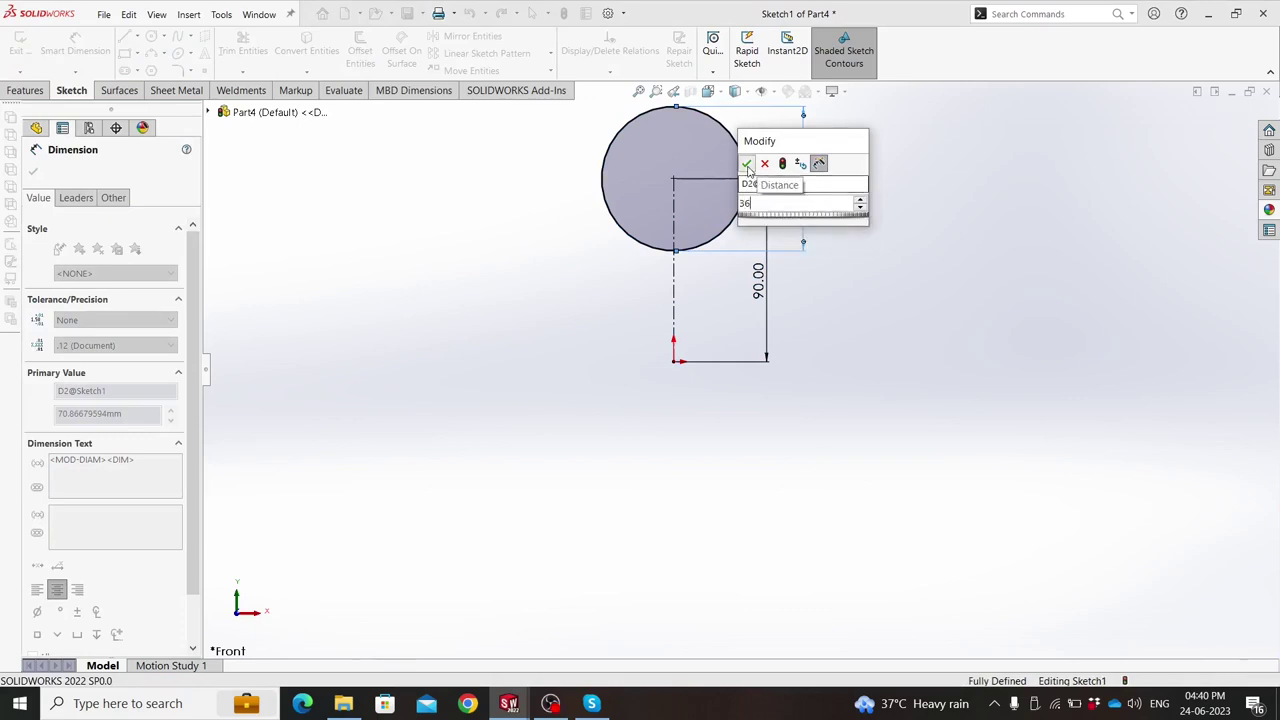
{"action": "key", "text": "Return"}
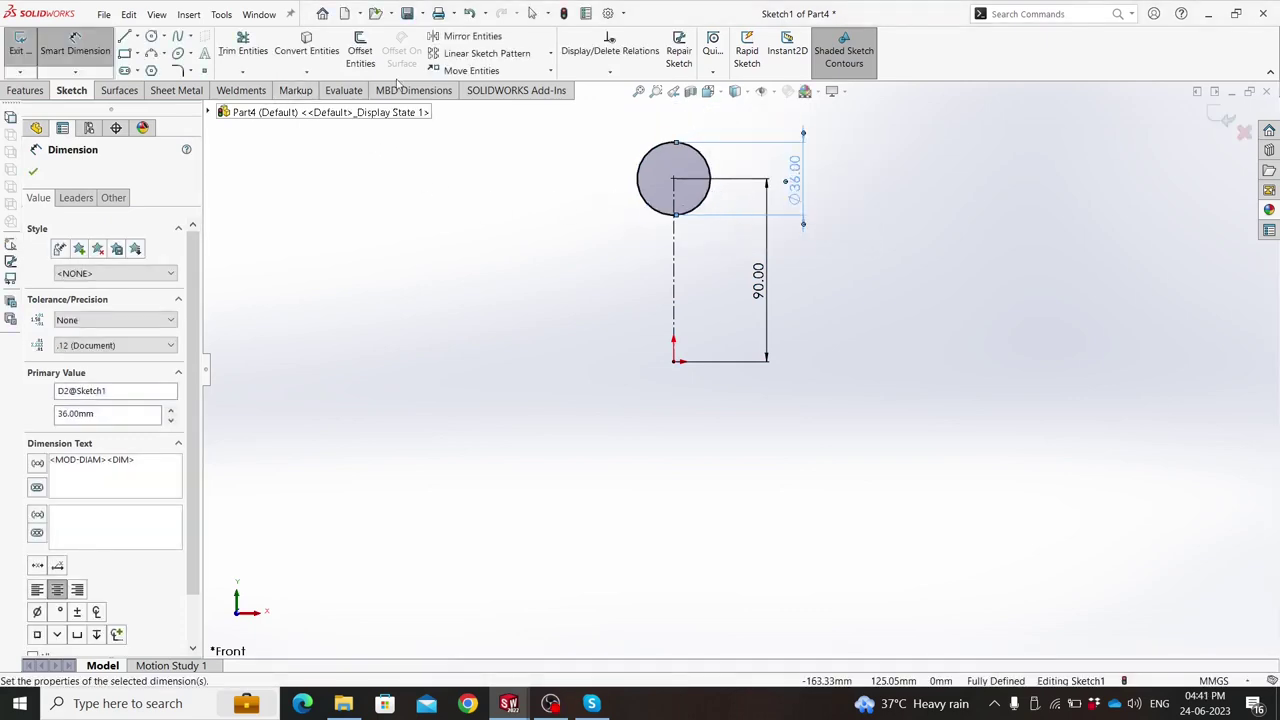
{"action": "left_click", "coordinate": [550, 54]}
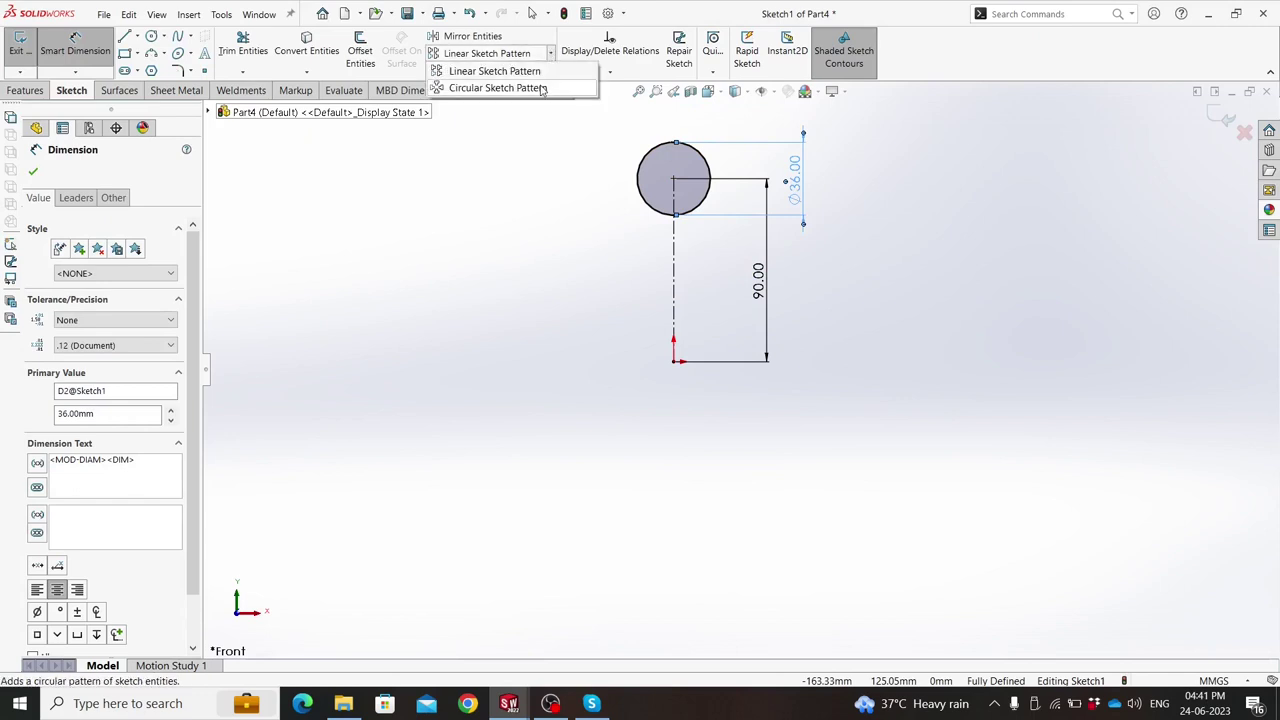
{"action": "left_click", "coordinate": [541, 89]}
Circular-pattern the Ø36 circle into 3 equally spaced instances.
{"action": "left_click", "coordinate": [153, 502]}
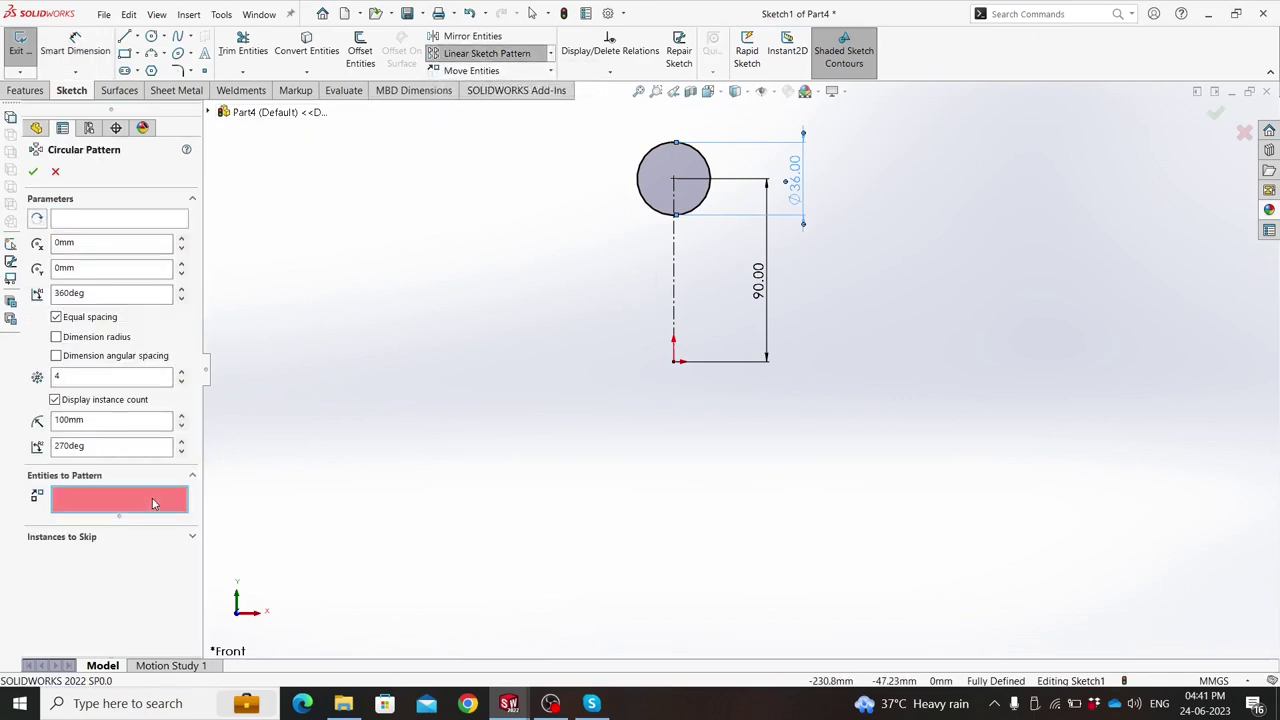
{"action": "left_click", "coordinate": [120, 218]}
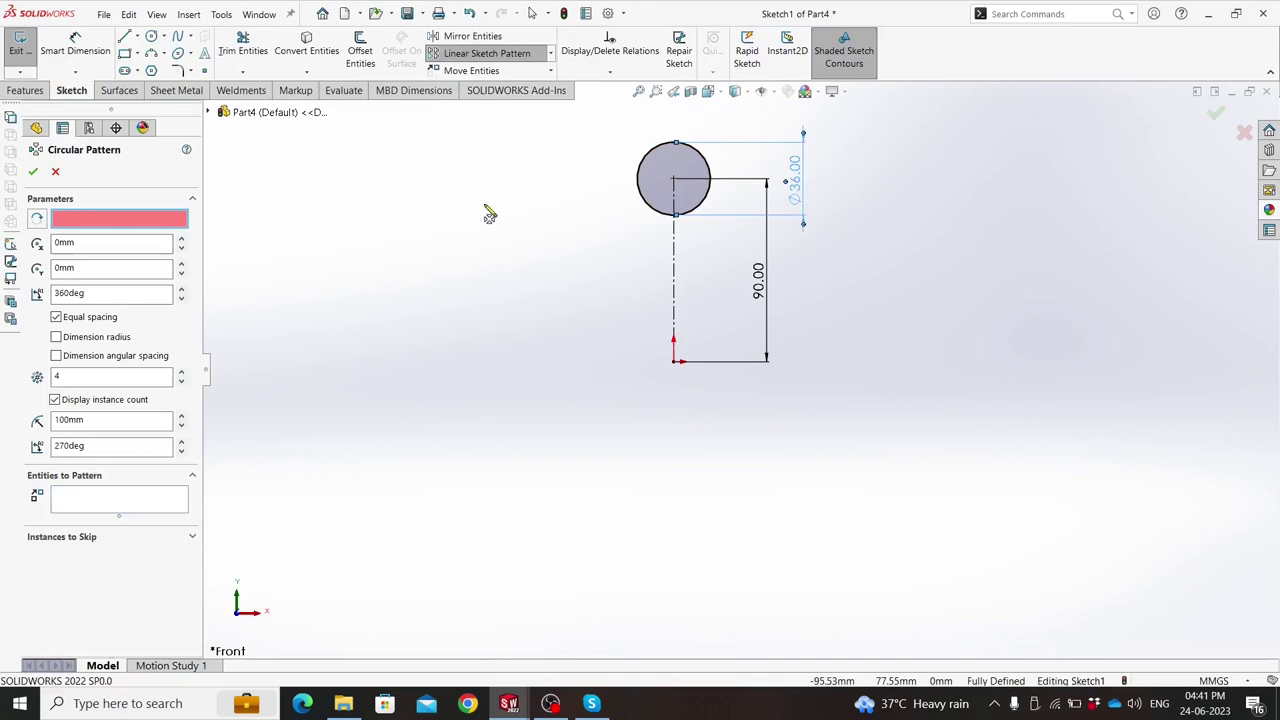
{"action": "left_click", "coordinate": [640, 190]}
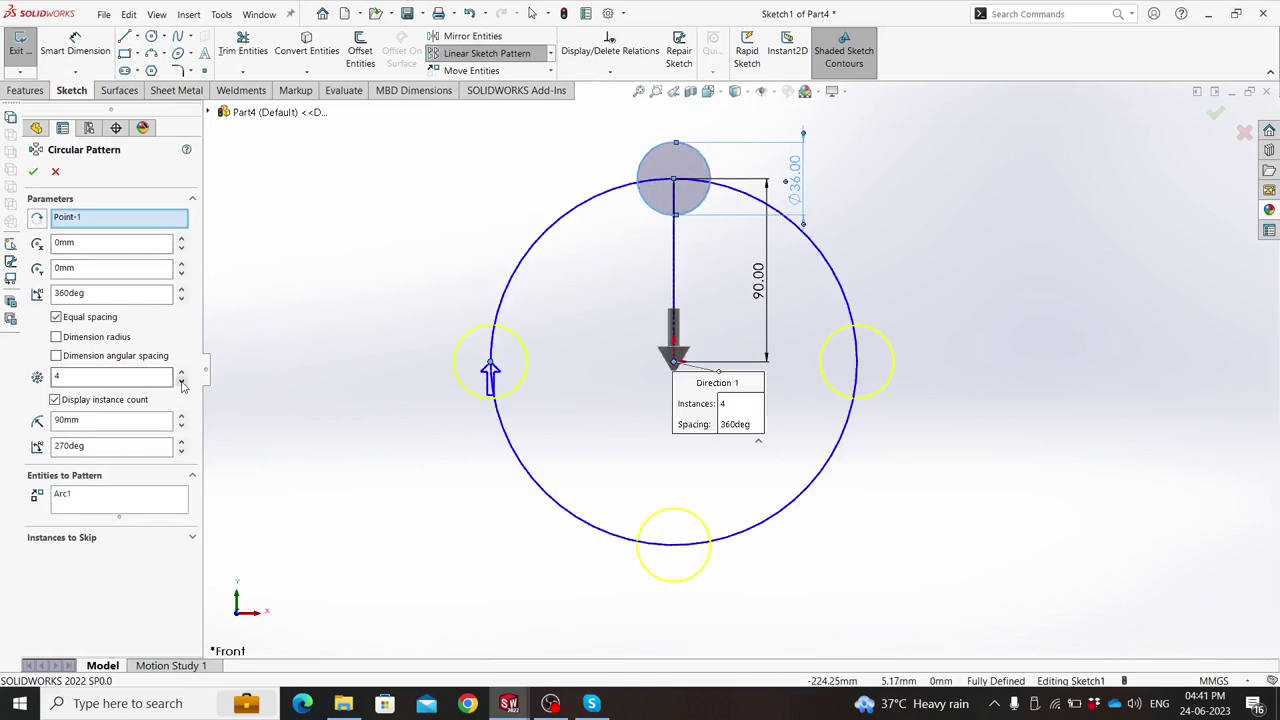
{"action": "left_click", "coordinate": [181, 381]}
{"action": "left_click", "coordinate": [33, 173]}
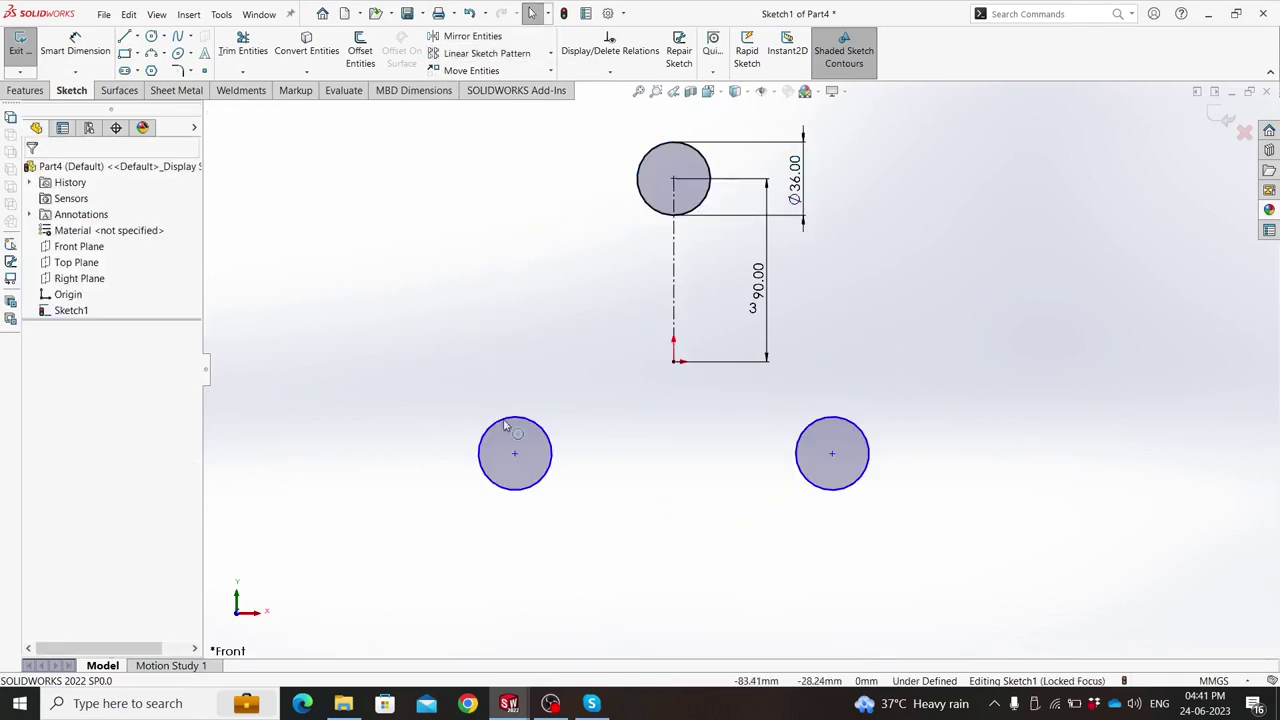
Drag the pattern's centre point onto the origin so the lower circles sit level.
{"action": "left_click_drag", "start_coordinate": [517, 456], "coordinate": [452, 450]}
{"action": "left_click", "coordinate": [632, 397]}
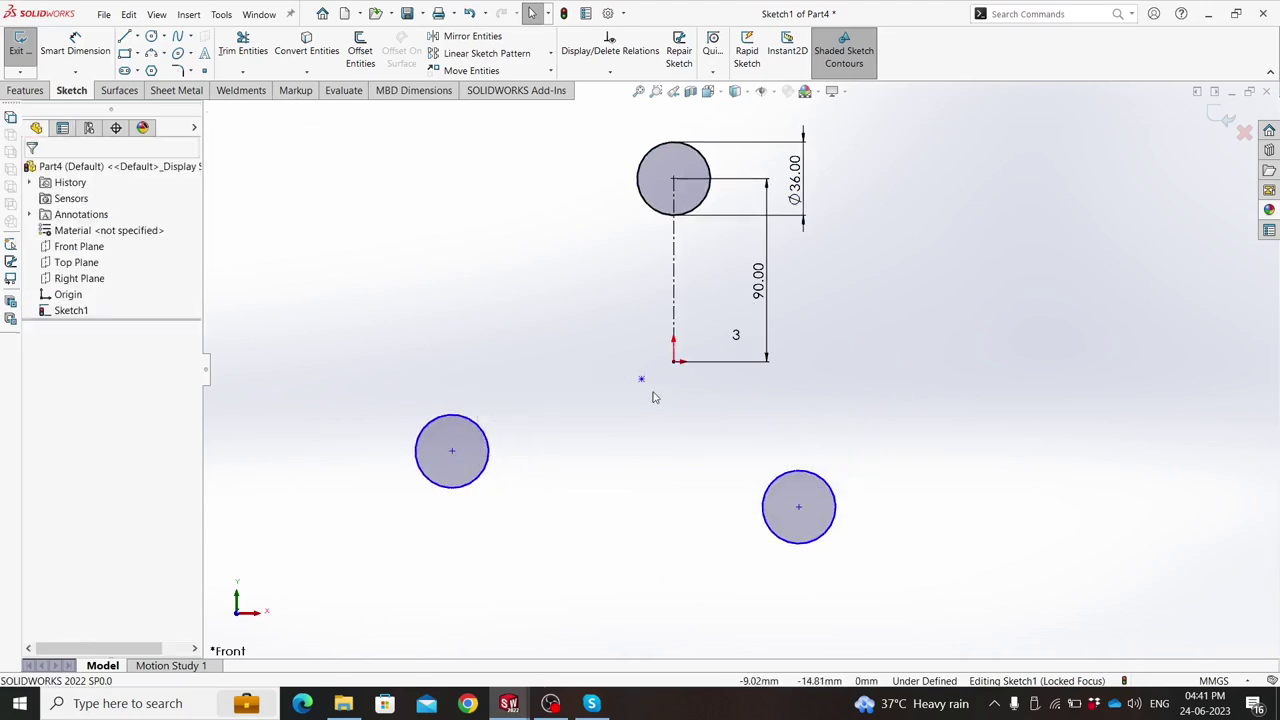
{"action": "left_click_drag", "start_coordinate": [642, 384], "coordinate": [673, 361]}
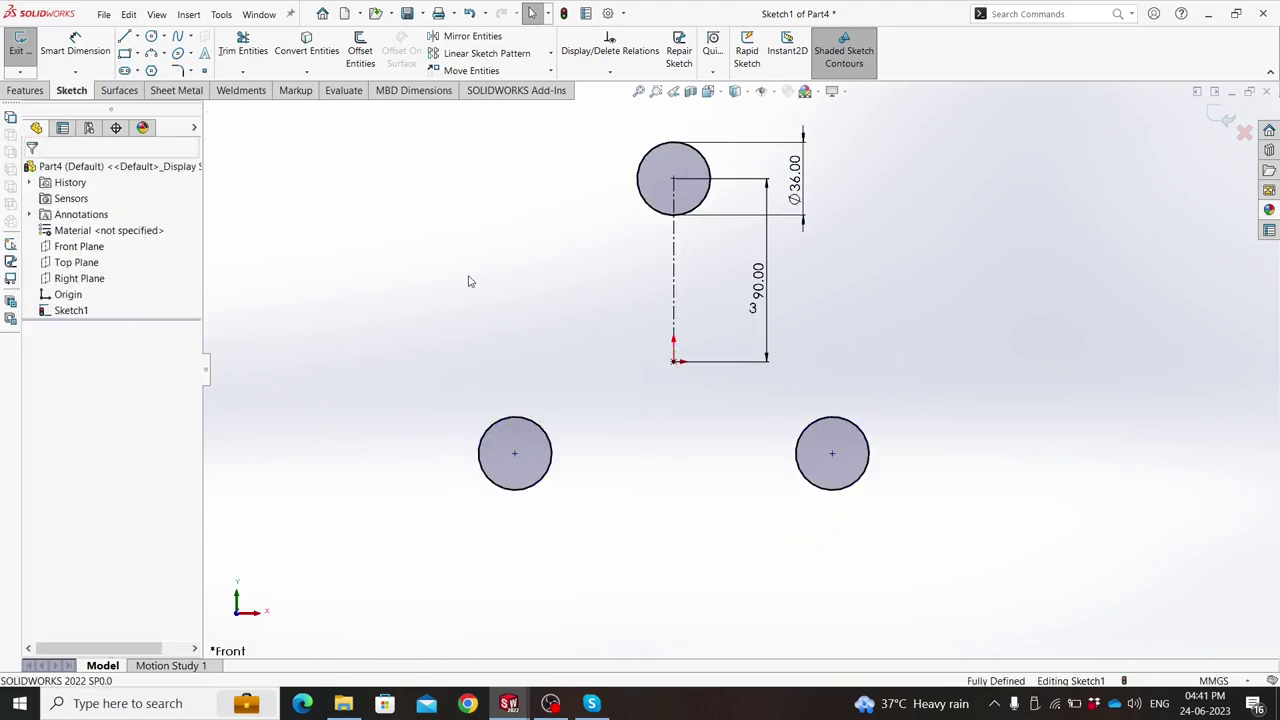
{"action": "key", "text": "z"}
{"action": "scroll", "coordinate": [530, 262], "scroll_direction": "down", "scroll_amount": 1}
{"action": "left_click", "coordinate": [26, 90]}
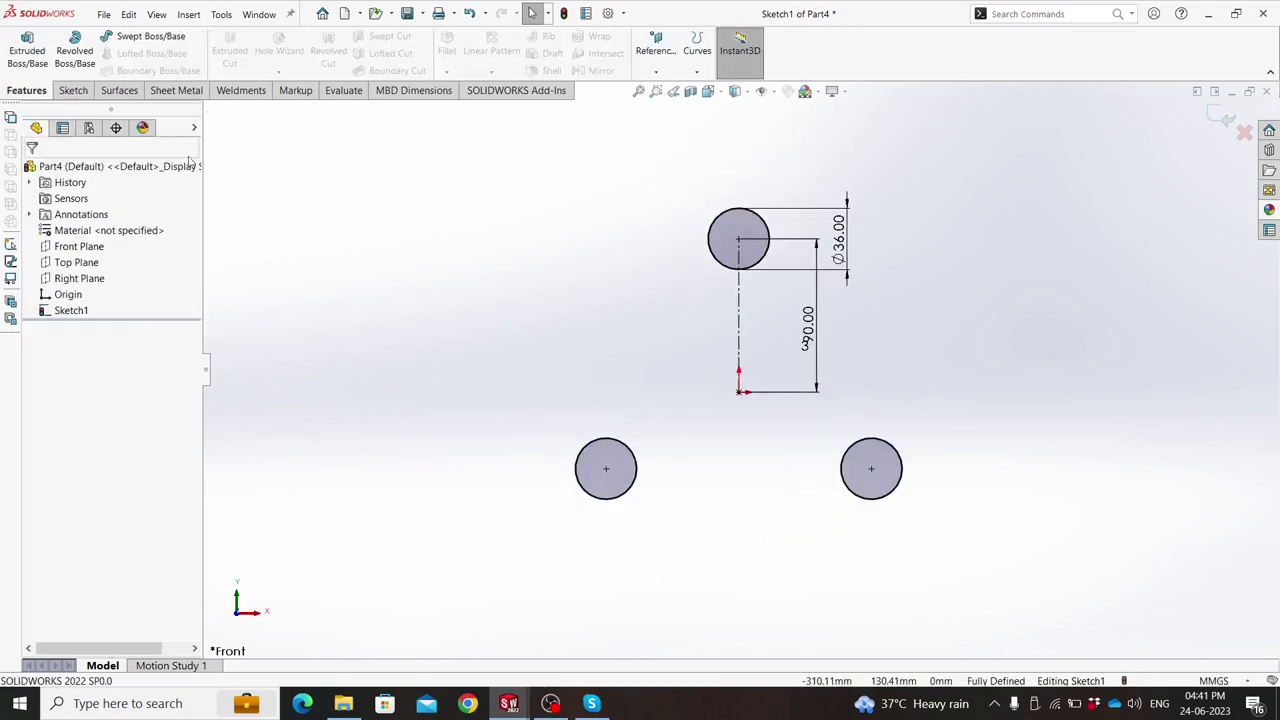
{"action": "left_click", "coordinate": [73, 90]}
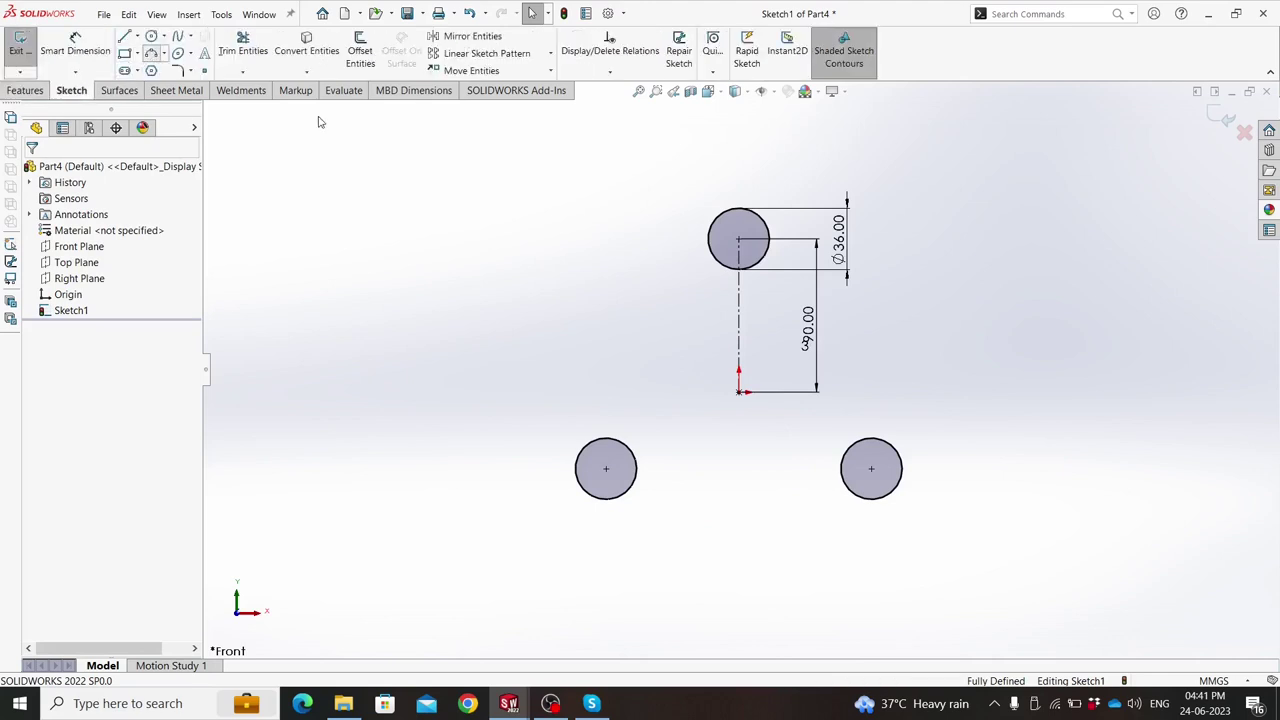
Draw three-point arcs connecting the top, lower-left and lower-right circles.
{"action": "key", "text": "a"}
{"action": "left_click", "coordinate": [718, 263]}
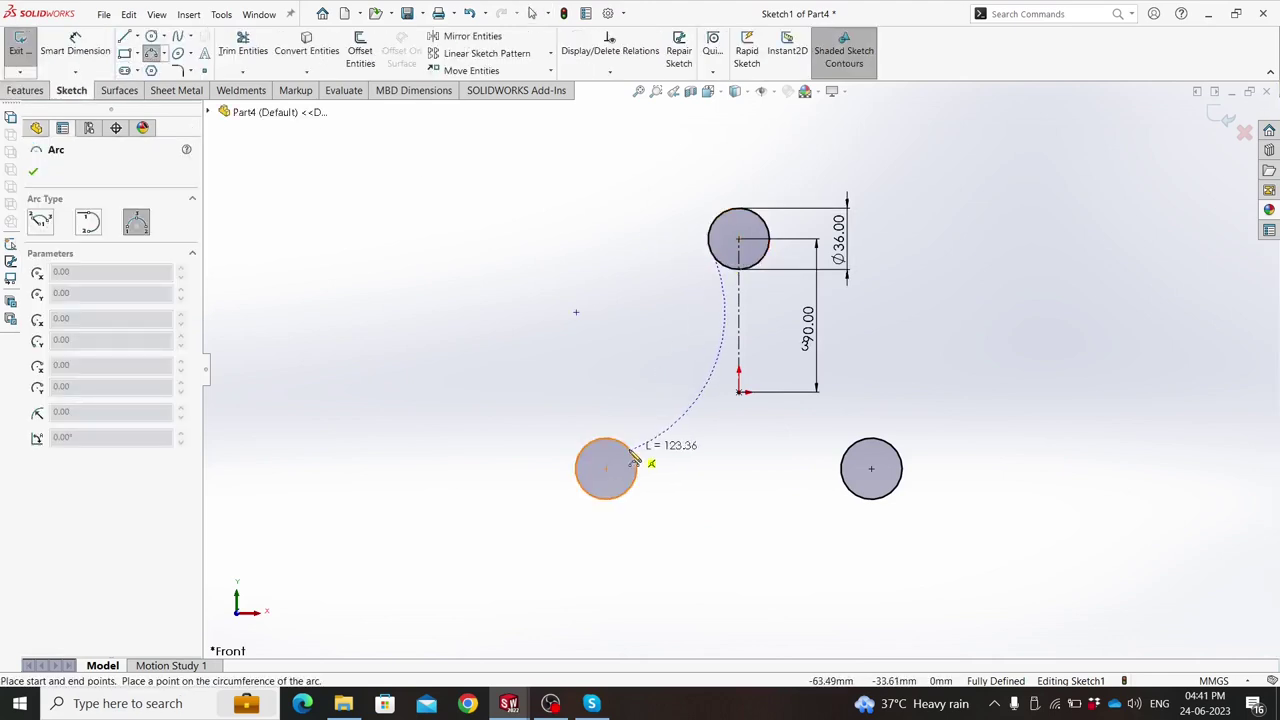
{"action": "left_click", "coordinate": [629, 448]}
{"action": "left_click", "coordinate": [697, 364]}
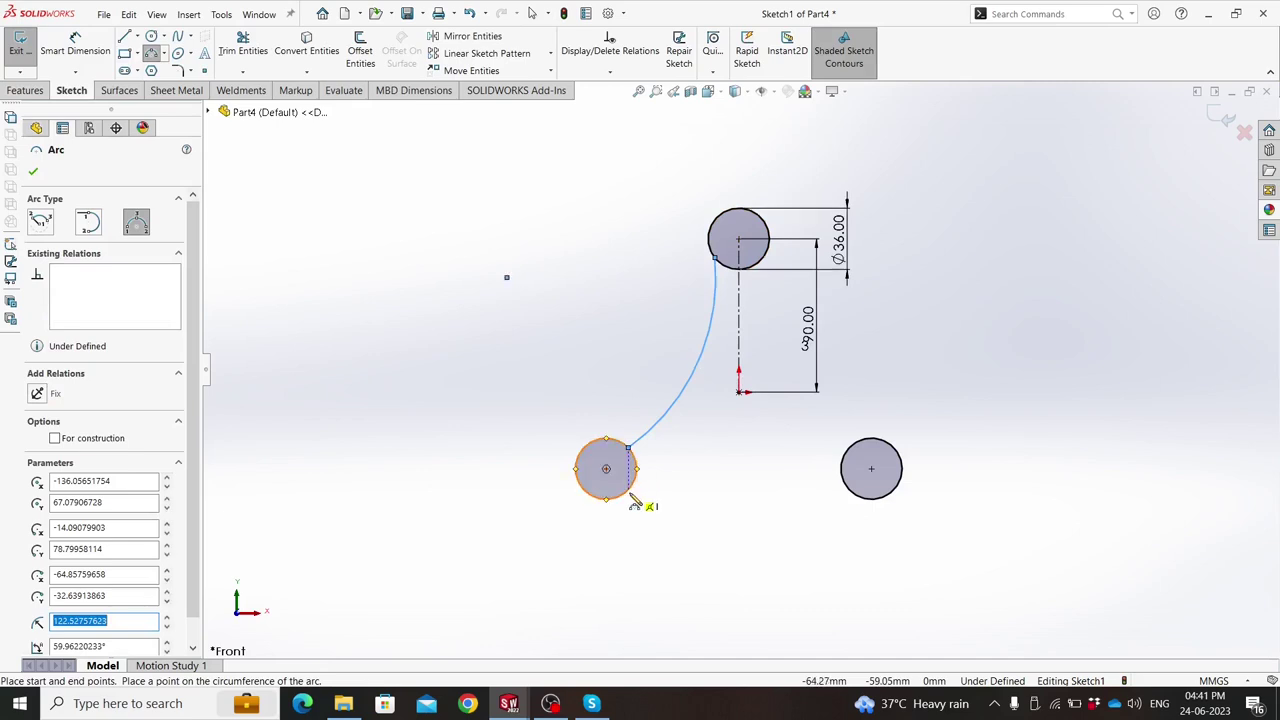
{"action": "left_click", "coordinate": [632, 494]}
{"action": "left_click", "coordinate": [849, 489]}
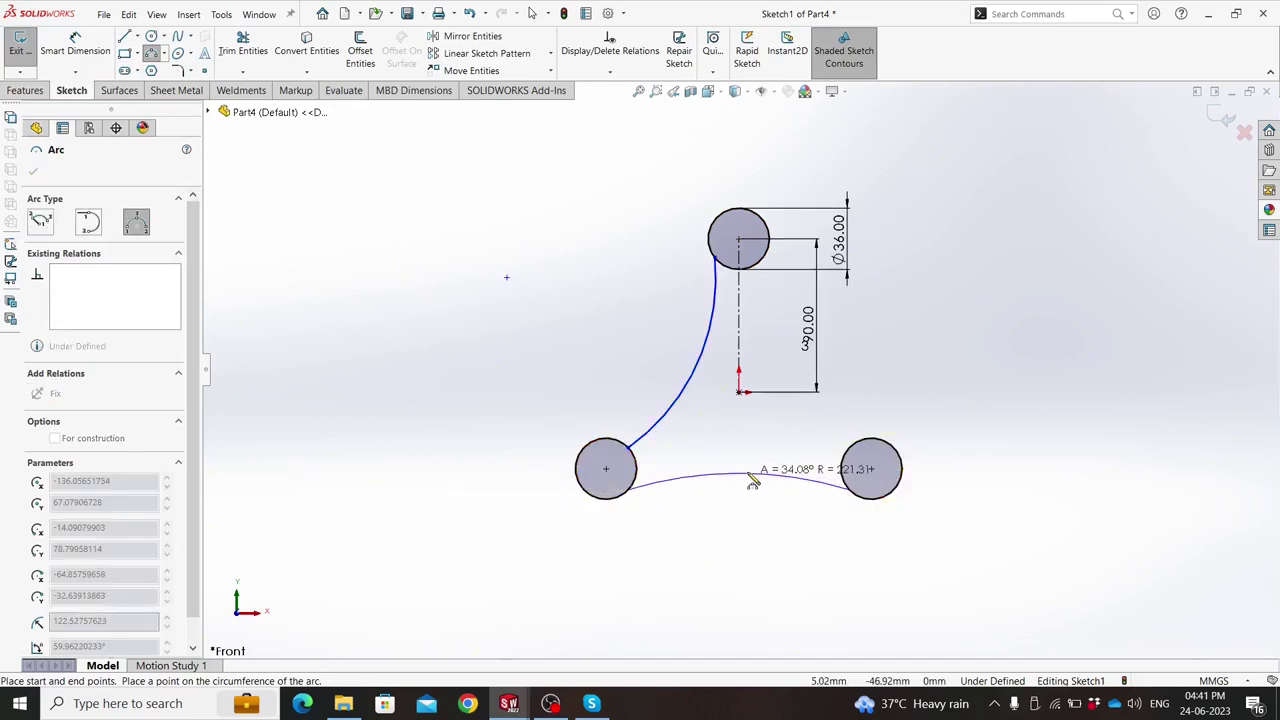
{"action": "left_click", "coordinate": [738, 471]}
{"action": "left_click", "coordinate": [770, 258]}
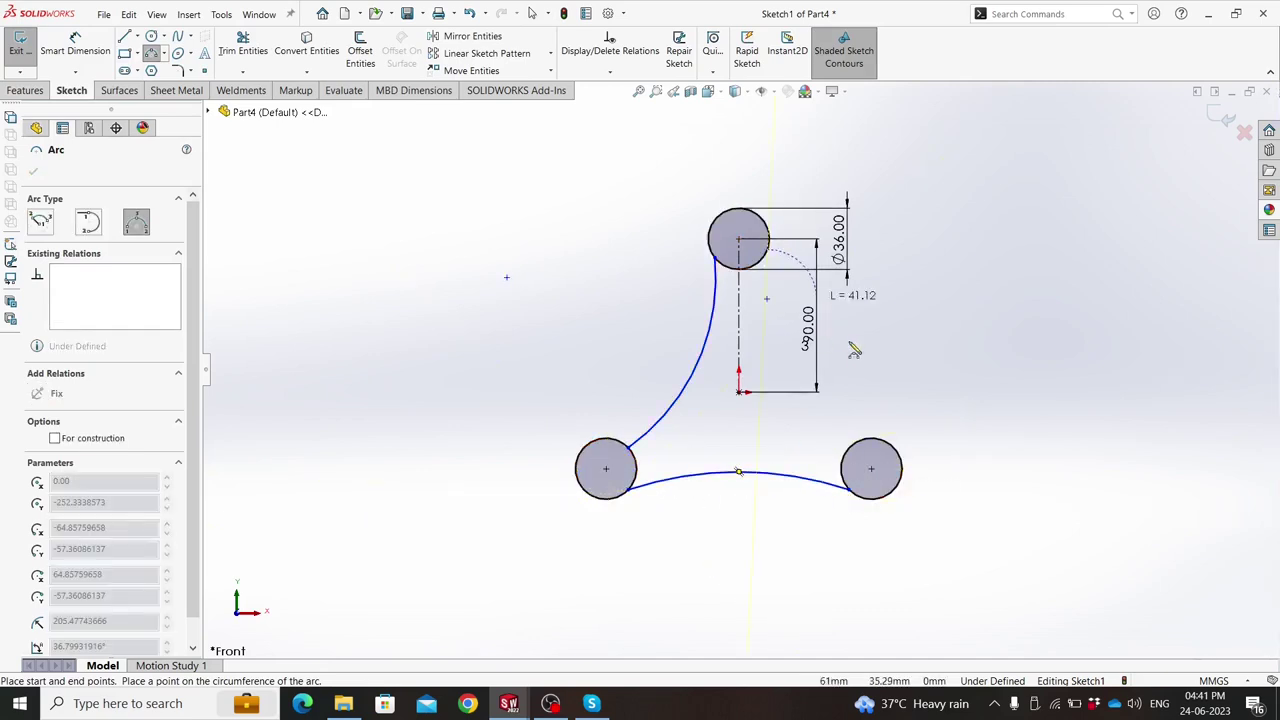
{"action": "left_click", "coordinate": [864, 438]}
{"action": "left_click", "coordinate": [820, 383]}
{"action": "key", "text": "Escape"}
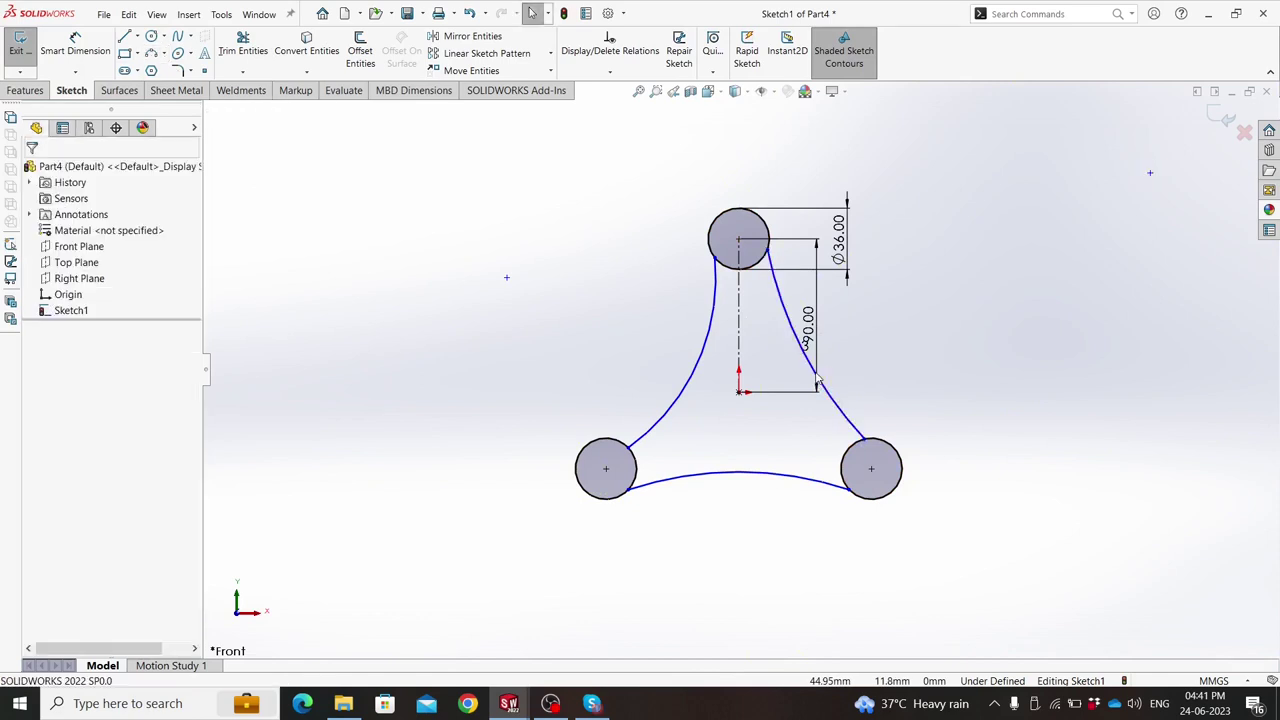
Make the three connecting arcs equal and settle the left arc's end on the lower-left circle.
{"action": "left_click", "coordinate": [808, 366]}
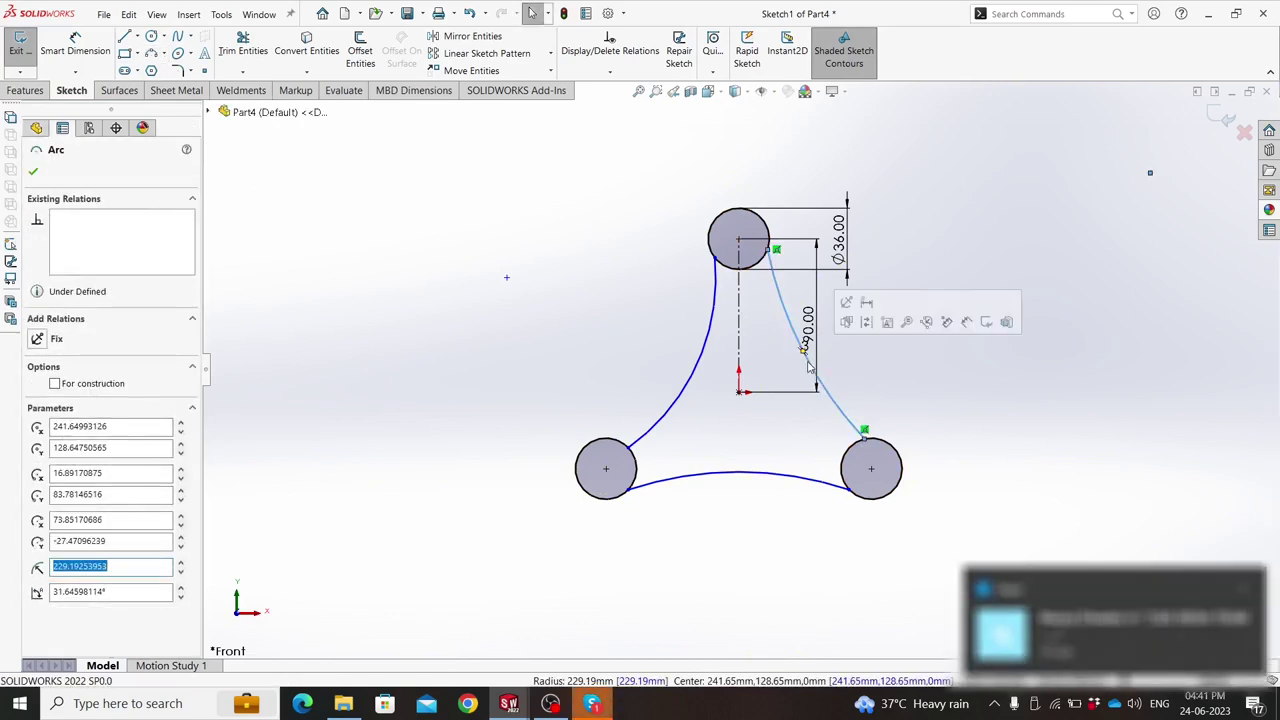
{"action": "left_click", "coordinate": [688, 385], "text": "ctrl"}
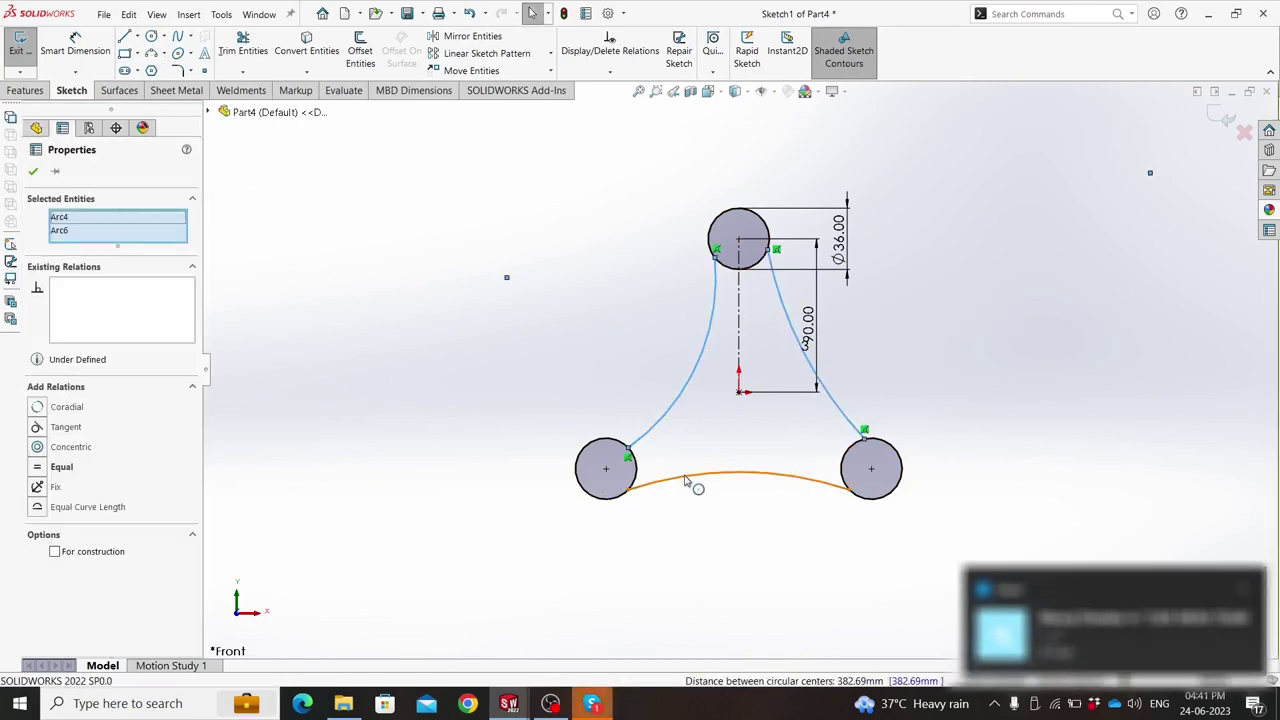
{"action": "left_click", "coordinate": [686, 481], "text": "ctrl"}
{"action": "left_click", "coordinate": [766, 432]}
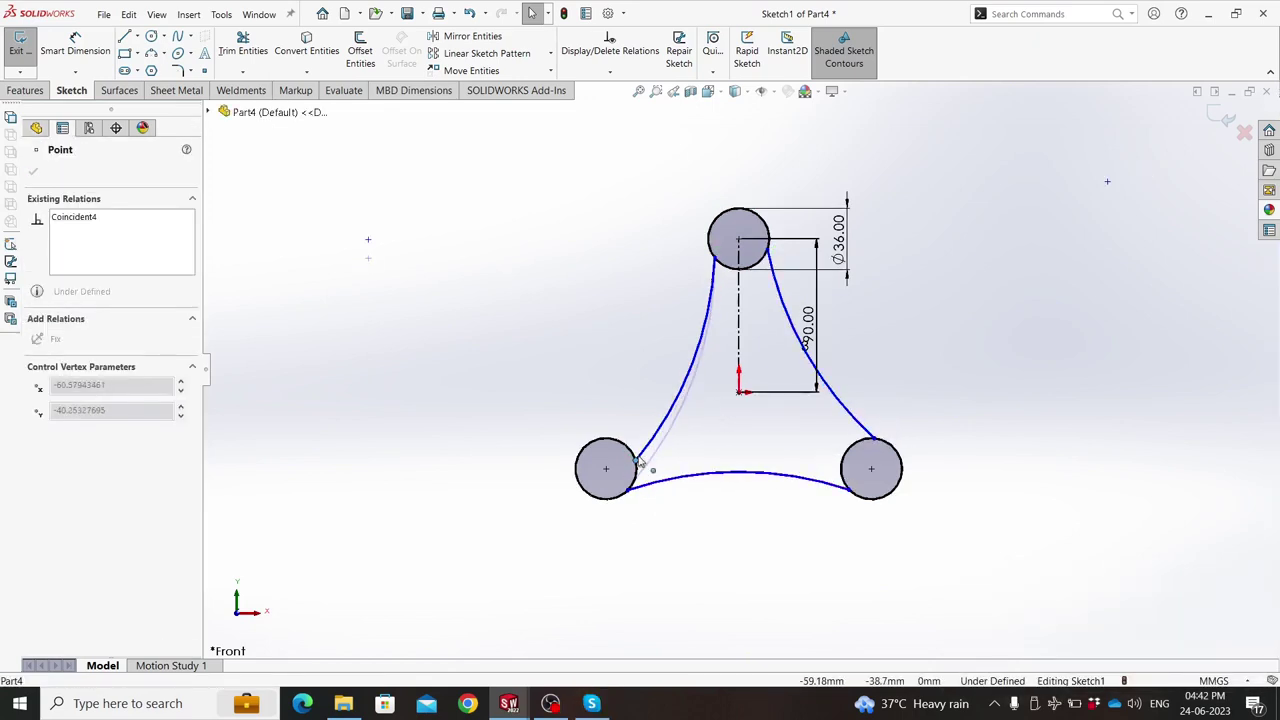
{"action": "left_click_drag", "start_coordinate": [634, 485], "coordinate": [605, 437]}
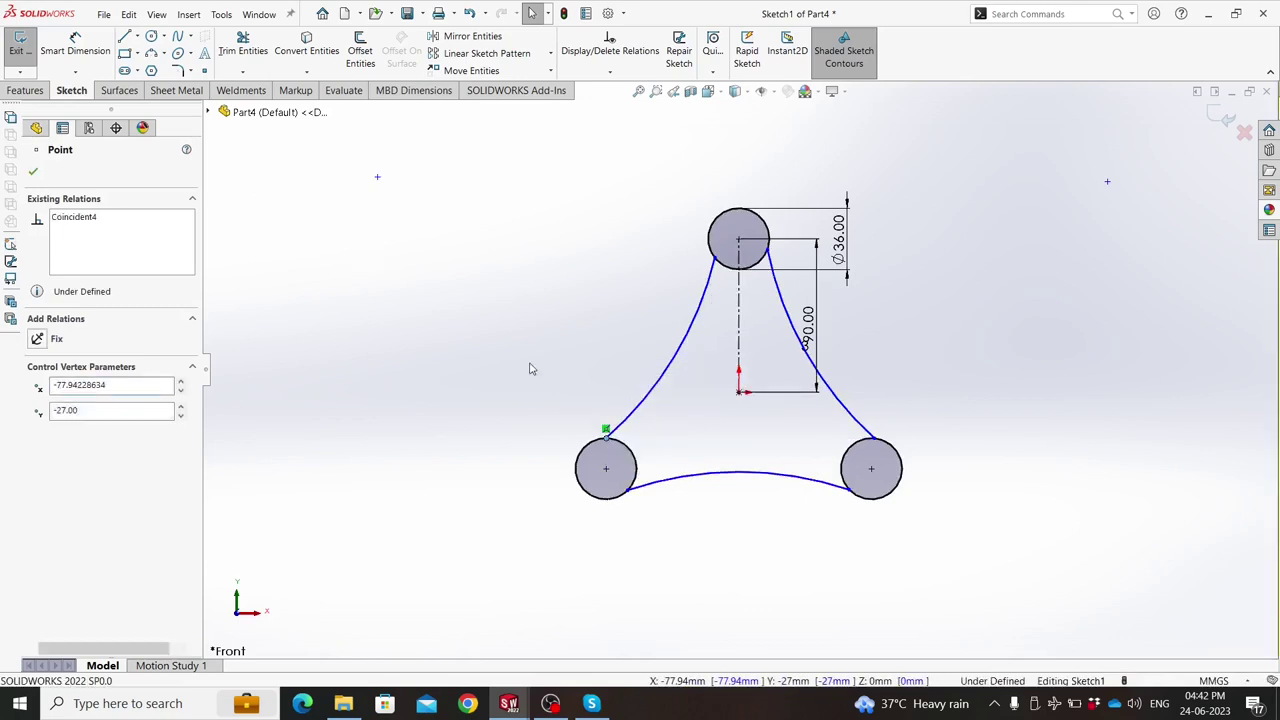
{"action": "left_click", "coordinate": [531, 369]}
{"action": "left_click", "coordinate": [668, 374]}
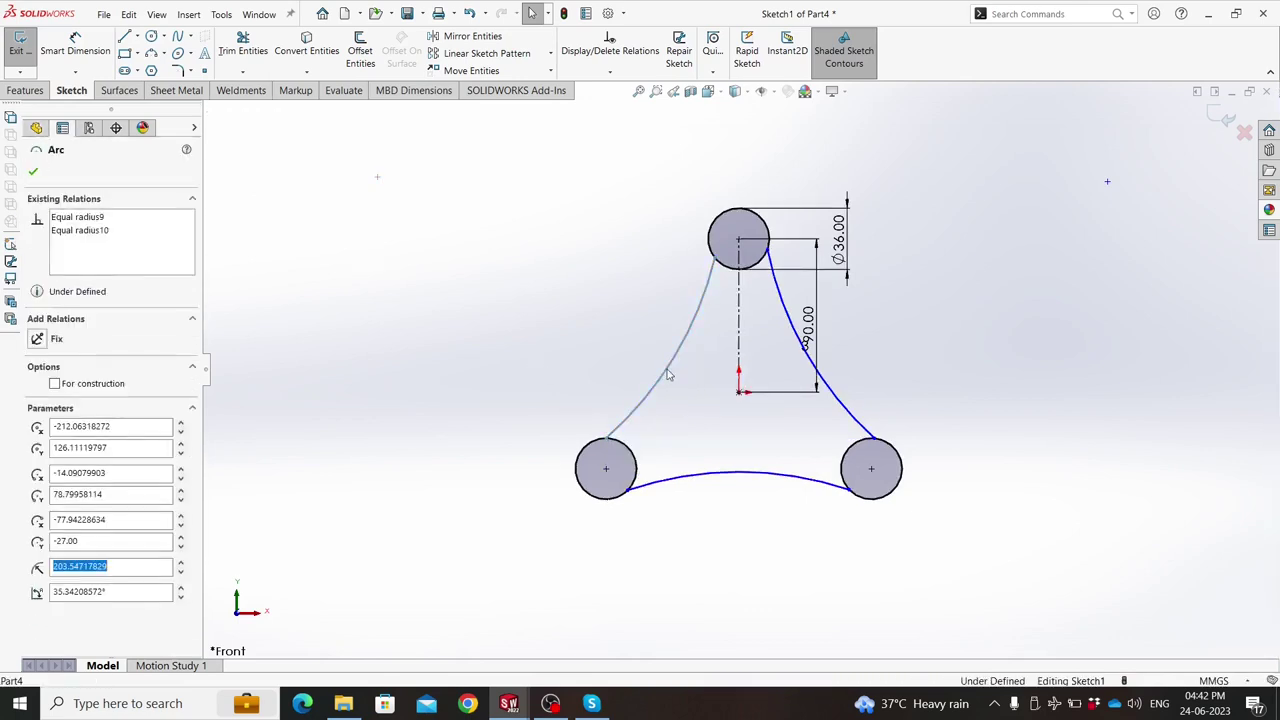
{"action": "left_click", "coordinate": [618, 351]}
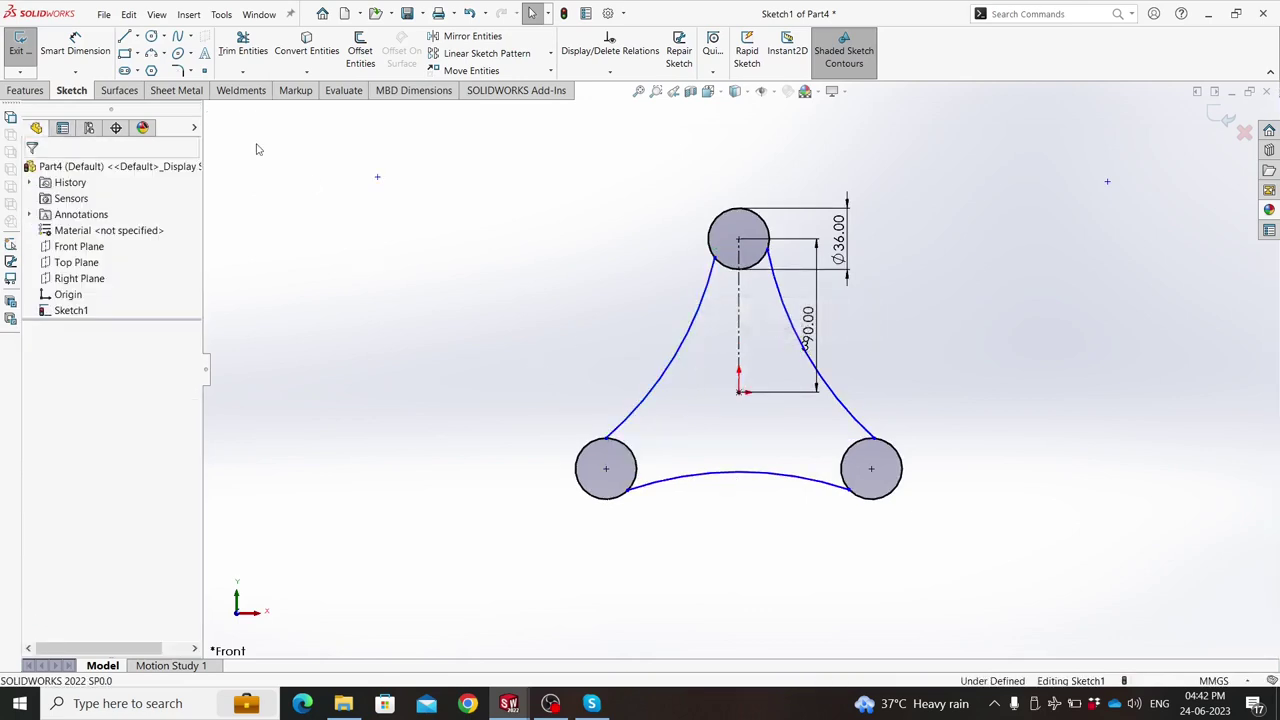
Dimension the left arc's radius to R150 mm.
{"action": "left_click", "coordinate": [75, 45]}
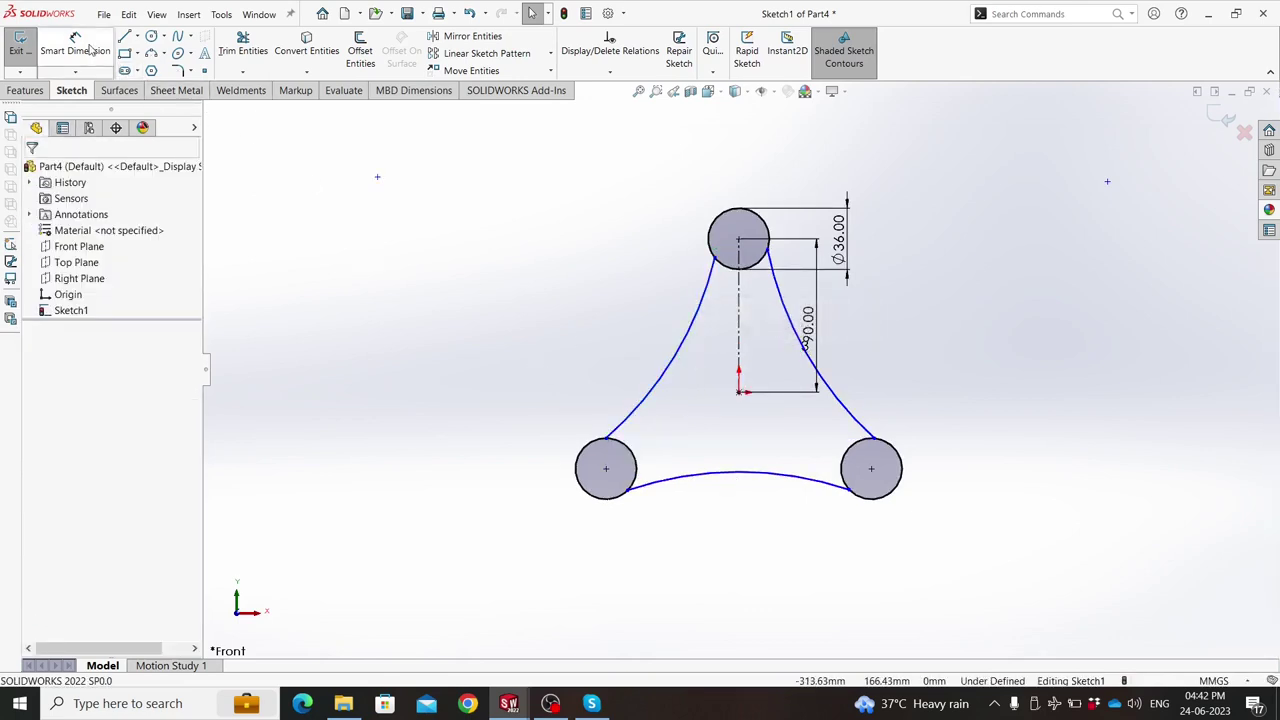
{"action": "left_click", "coordinate": [648, 396]}
{"action": "double_click", "coordinate": [581, 342]}
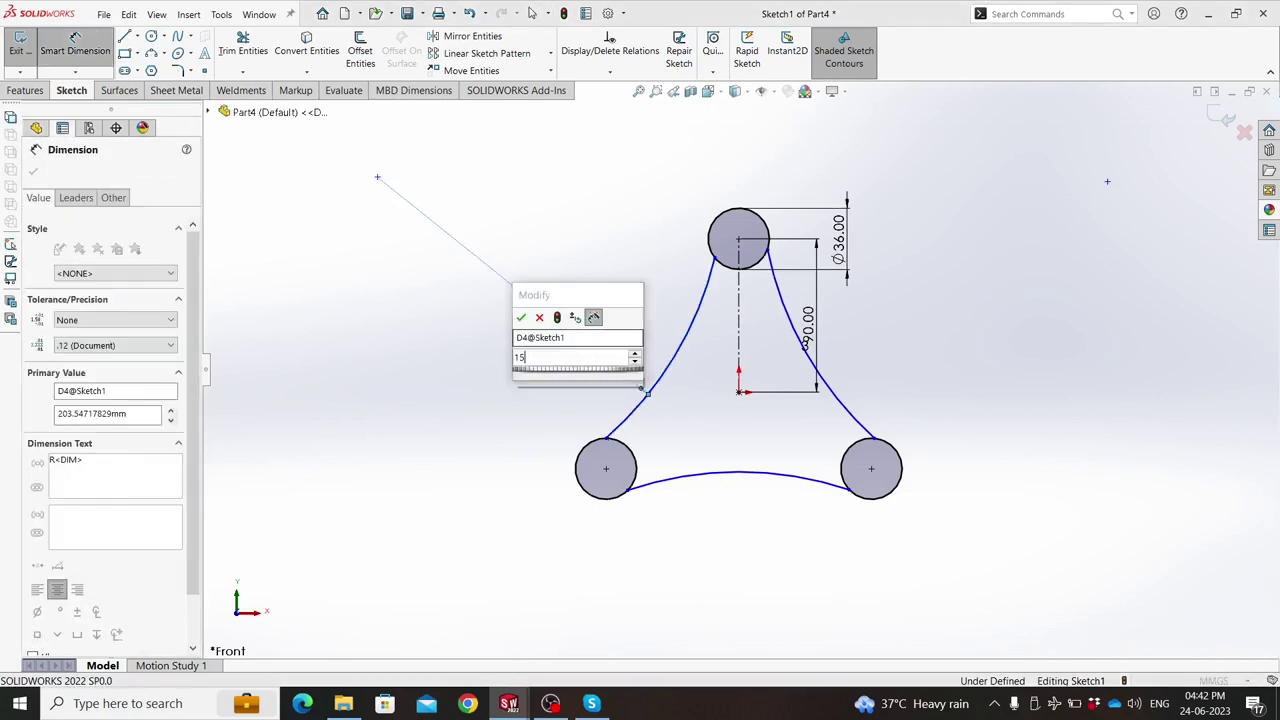
{"action": "type", "text": "150"}
{"action": "key", "text": "Return"}
{"action": "key", "text": "Escape"}
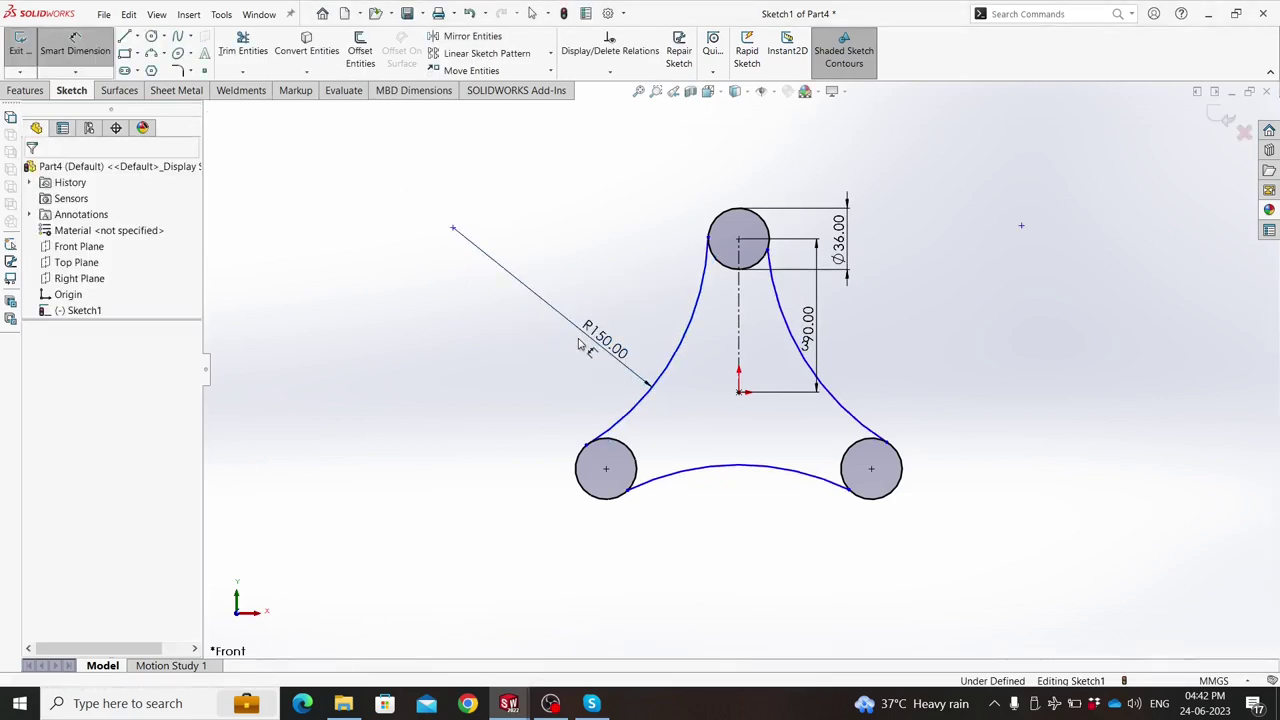
Trim away the inner arcs of the three circles to leave rounded lobes.
{"action": "key", "text": "t"}
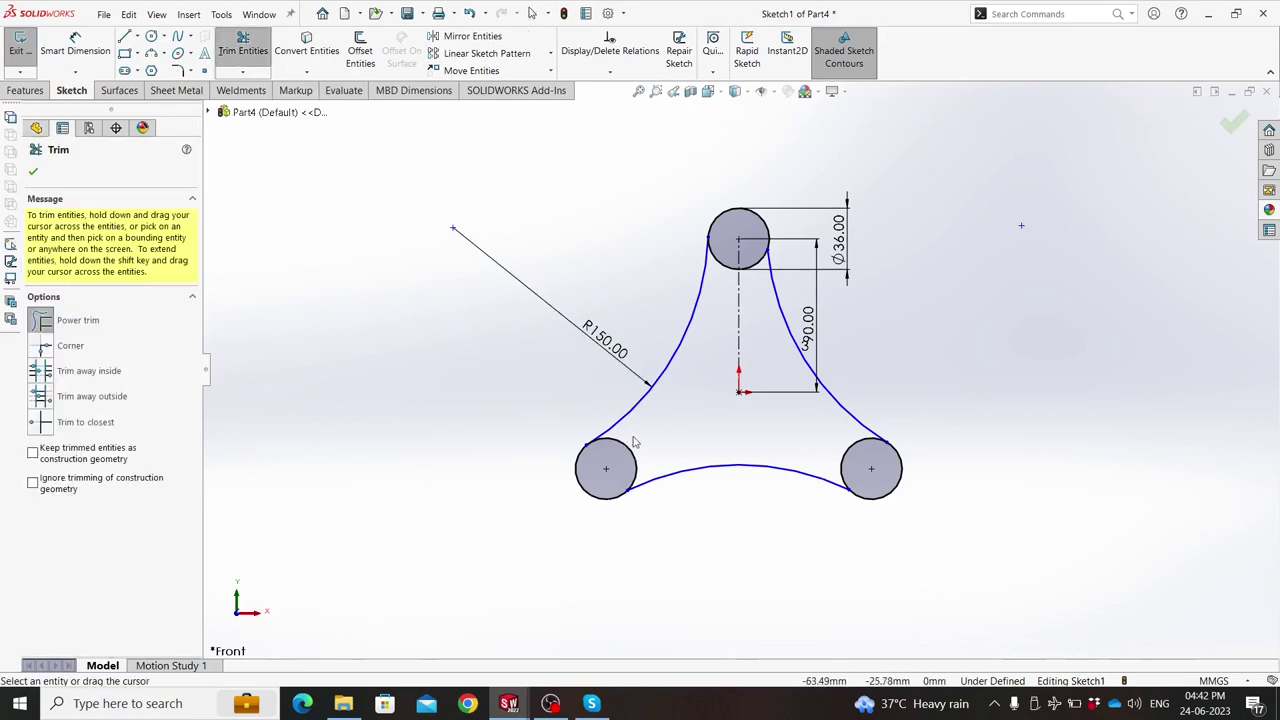
{"action": "left_click_drag", "start_coordinate": [640, 442], "coordinate": [625, 462]}
{"action": "left_click_drag", "start_coordinate": [827, 462], "coordinate": [858, 462]}
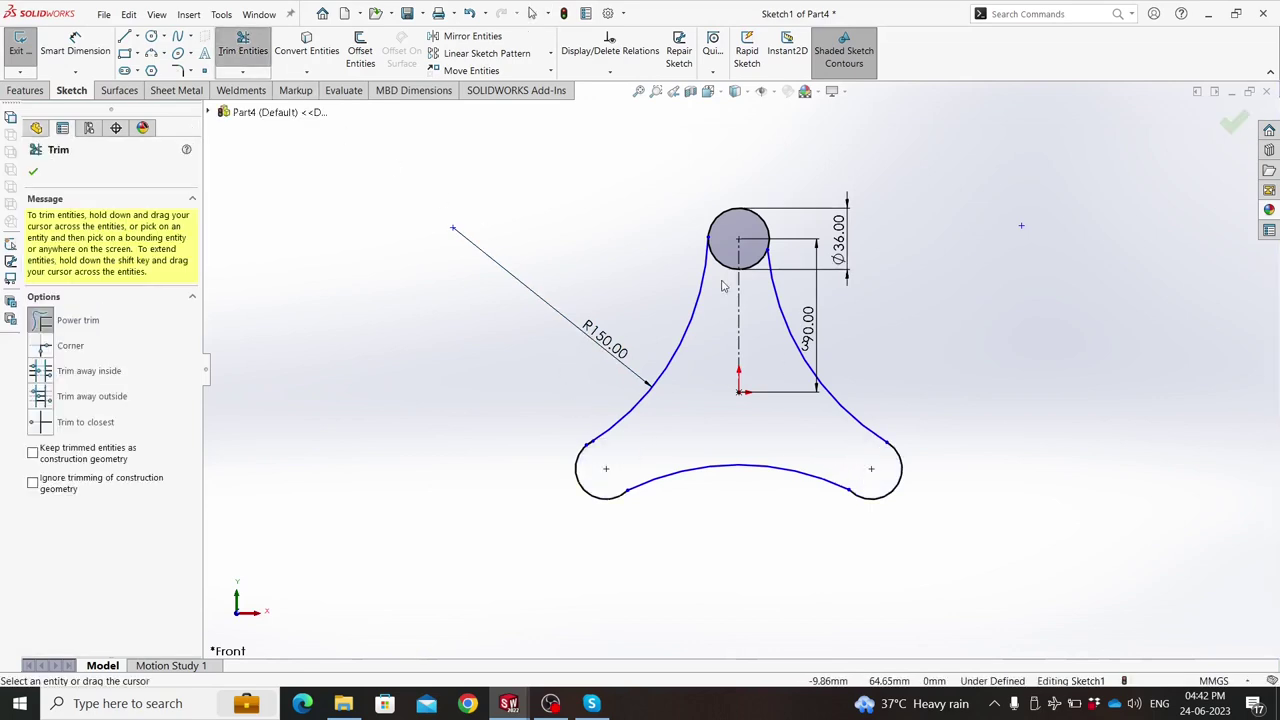
{"action": "left_click_drag", "start_coordinate": [722, 286], "coordinate": [726, 260]}
{"action": "key", "text": "Escape"}
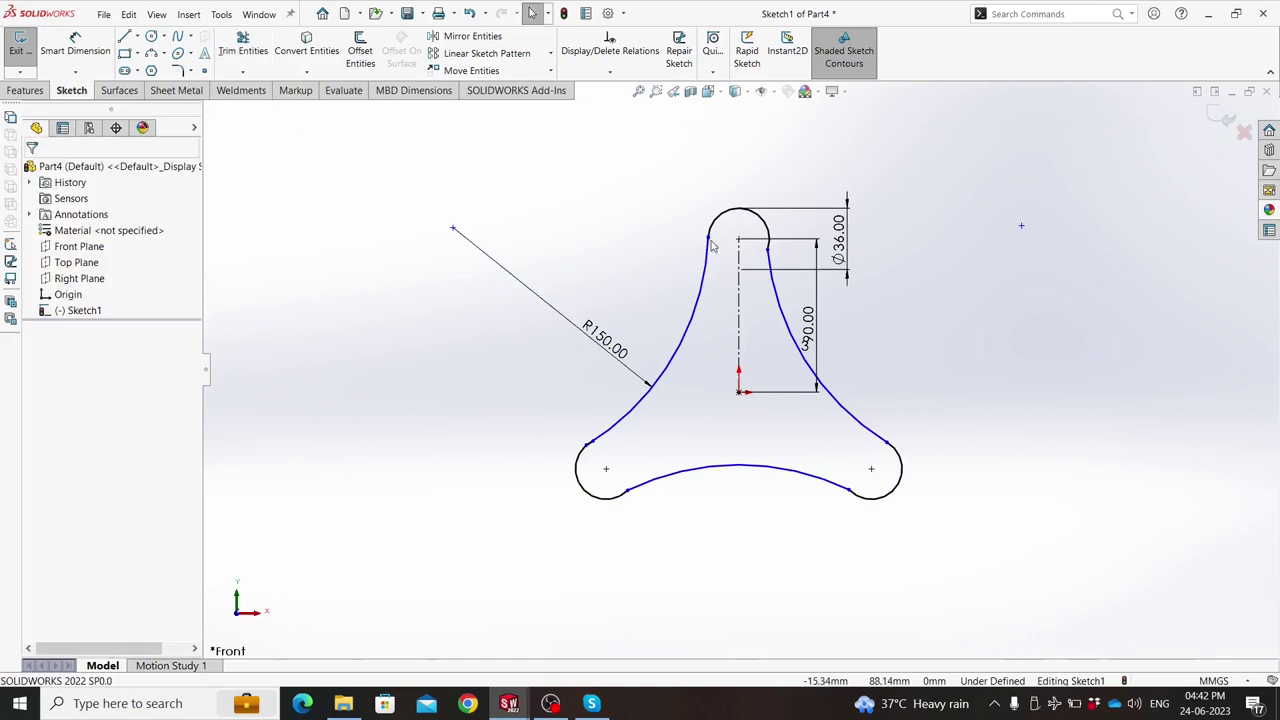
Check the endpoints where the lobes meet the connecting arcs.
{"action": "left_click", "coordinate": [709, 240]}
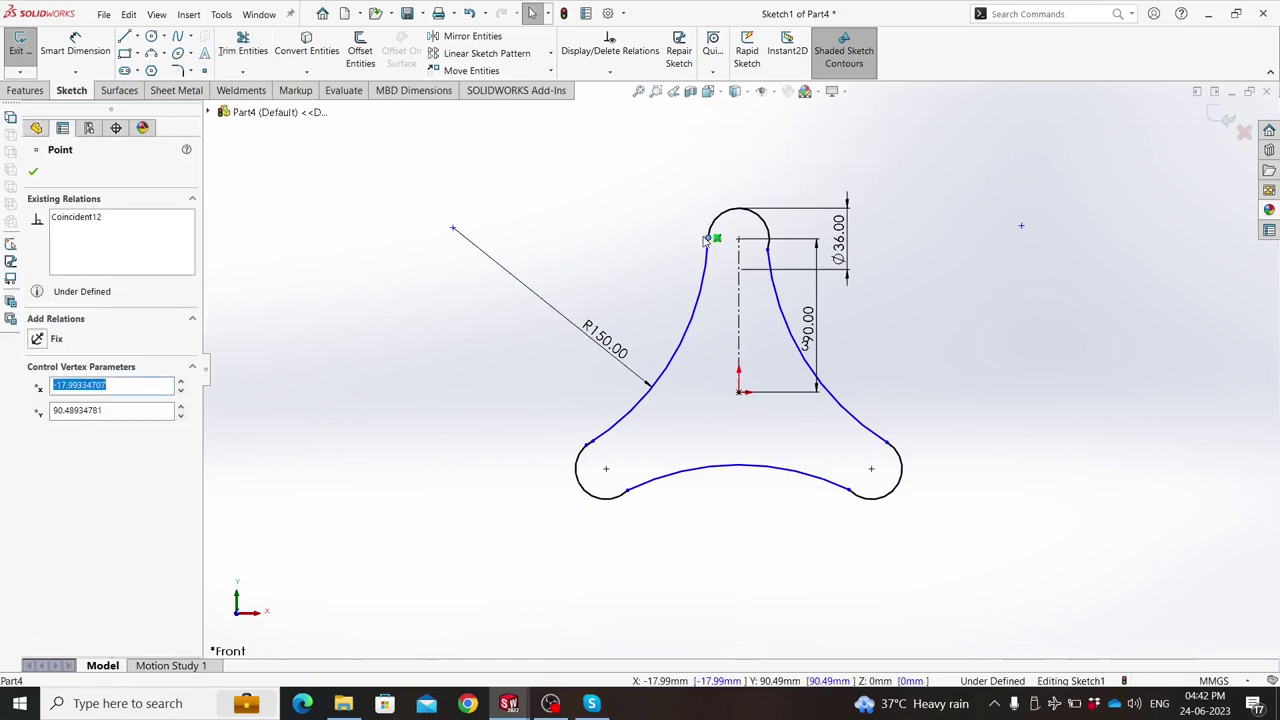
{"action": "key", "text": "Escape"}
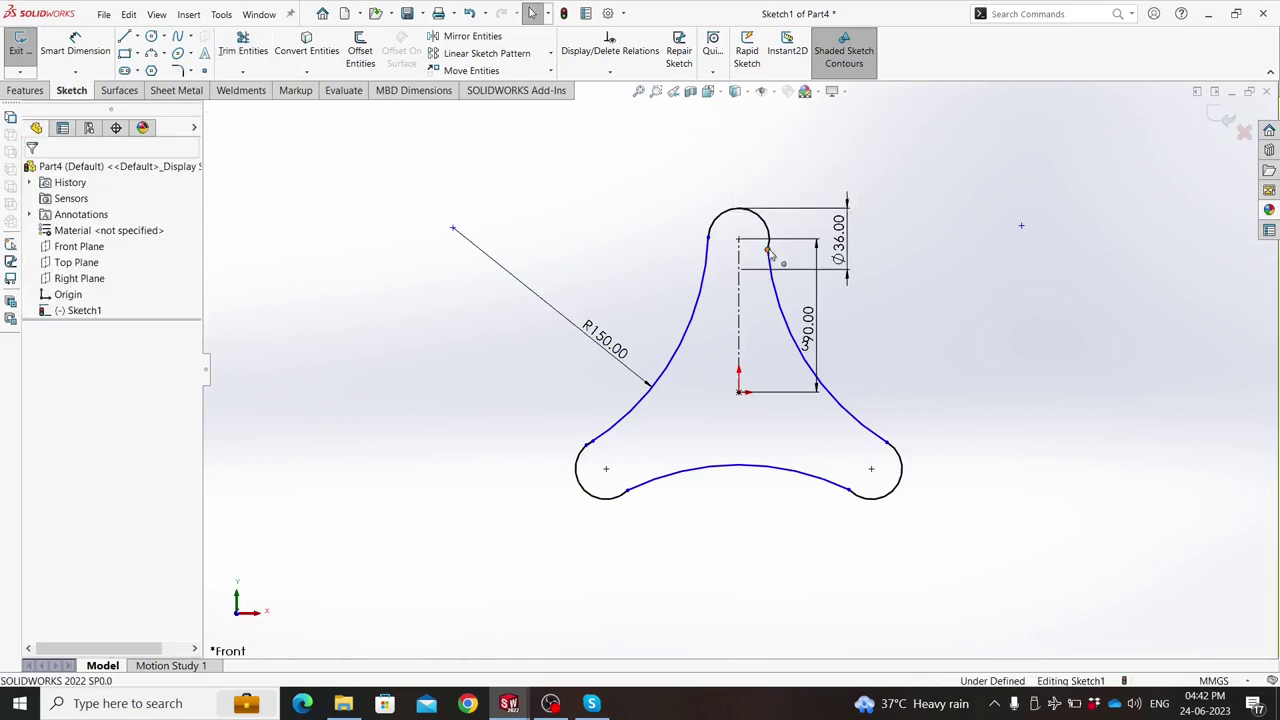
{"action": "left_click", "coordinate": [767, 249]}
{"action": "key", "text": "Escape"}
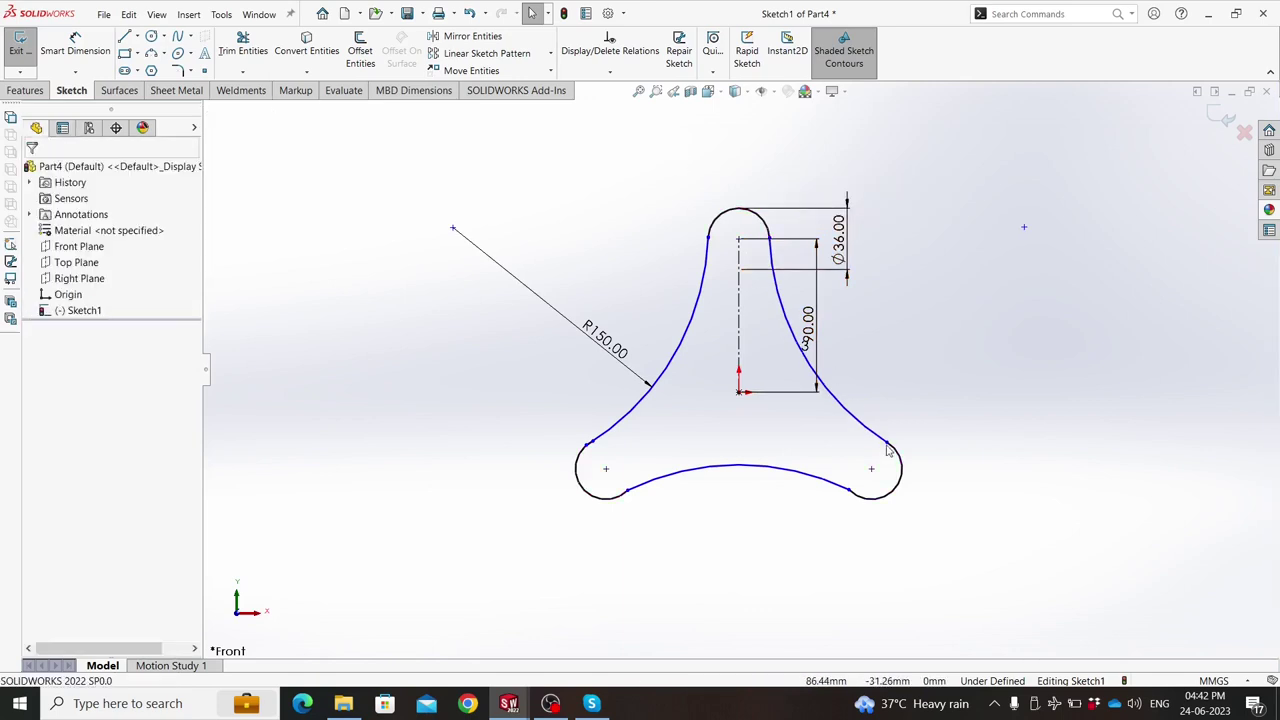
{"action": "left_click", "coordinate": [887, 442]}
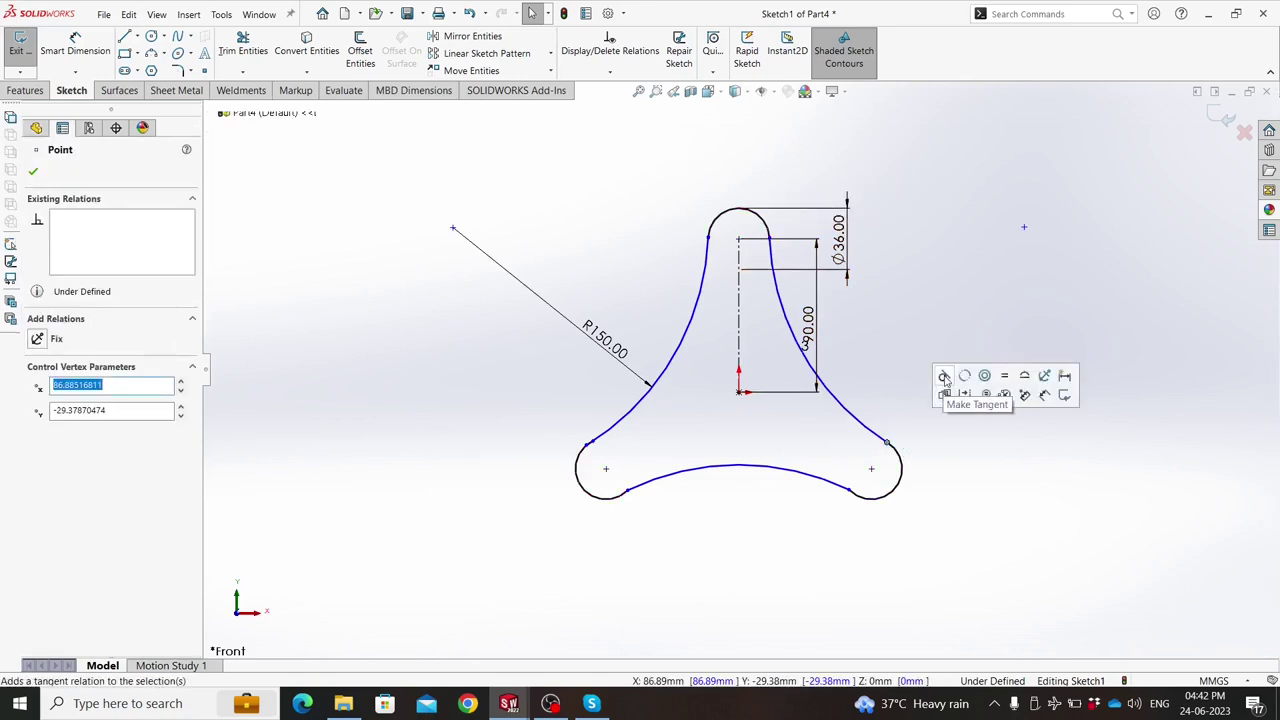
{"action": "left_click", "coordinate": [857, 494]}
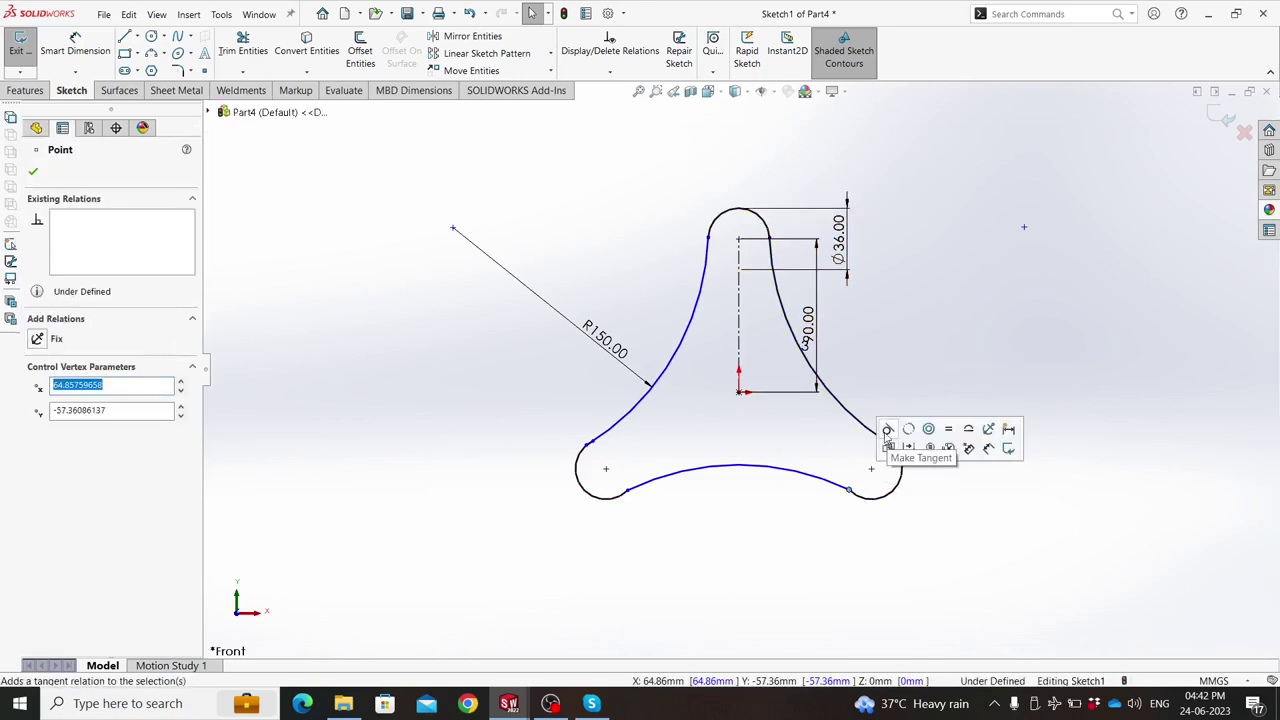
{"action": "left_click", "coordinate": [627, 492]}
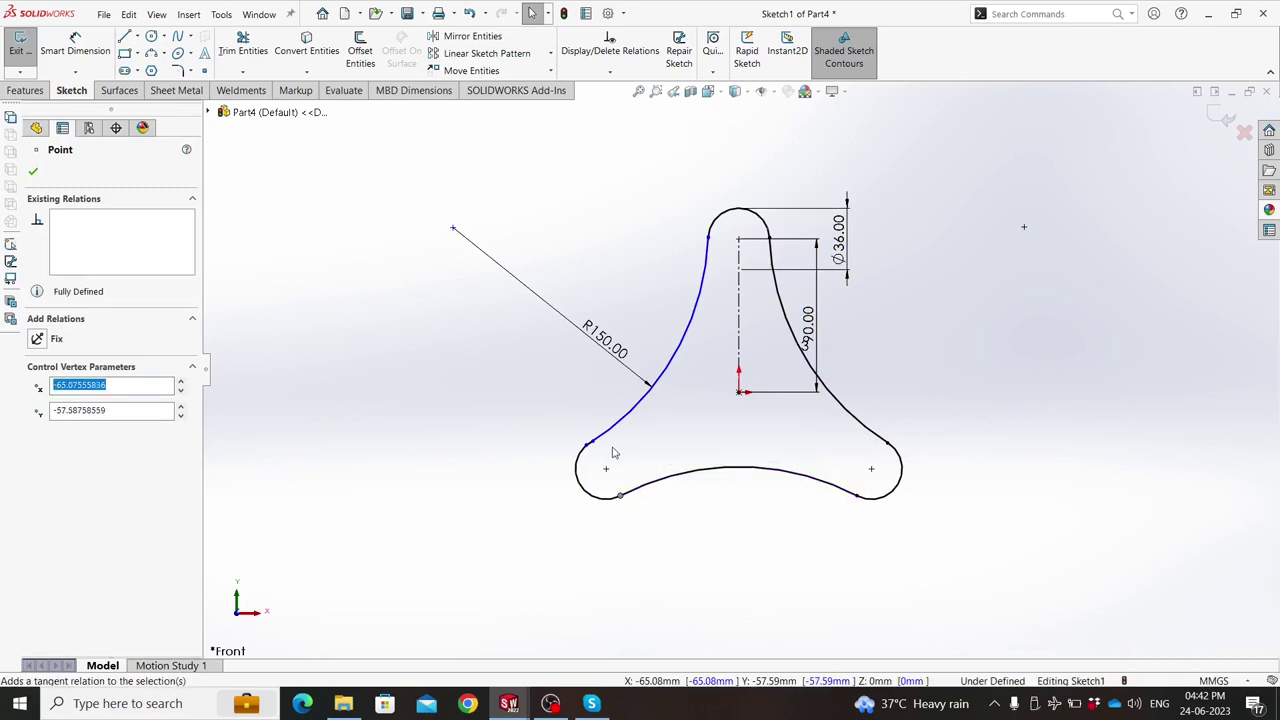
Join the bottom-left lobe to the left arc and make them tangent.
{"action": "scroll", "coordinate": [610, 448], "scroll_direction": "down", "scroll_amount": 3}
{"action": "scroll", "coordinate": [623, 425], "scroll_direction": "down", "scroll_amount": 2}
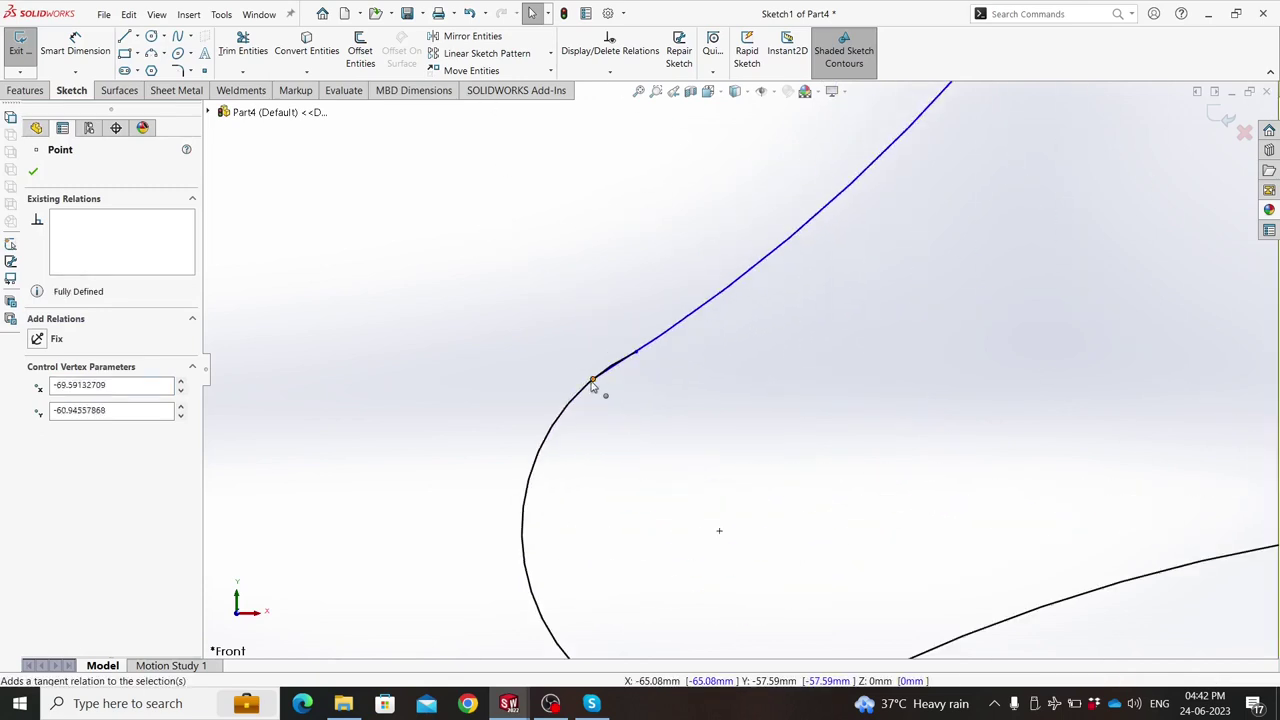
{"action": "left_click_drag", "start_coordinate": [592, 385], "coordinate": [617, 364]}
{"action": "key", "text": "Escape"}
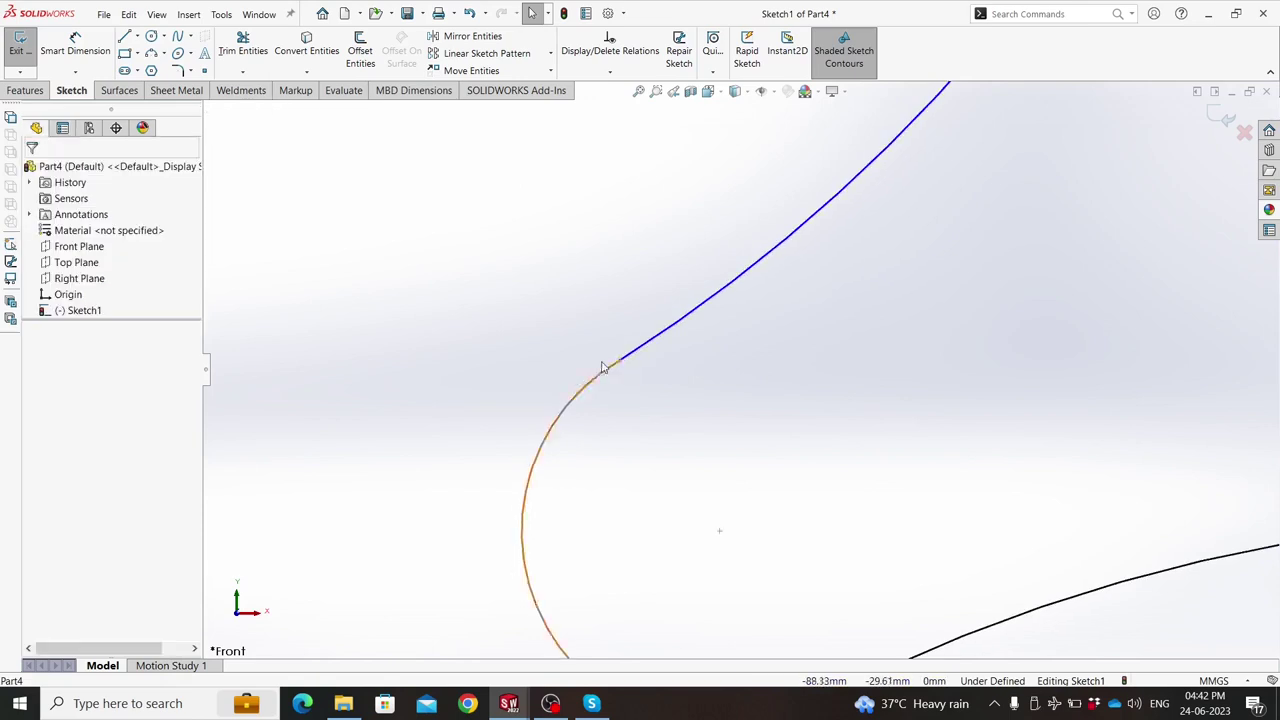
{"action": "left_click", "coordinate": [623, 367]}
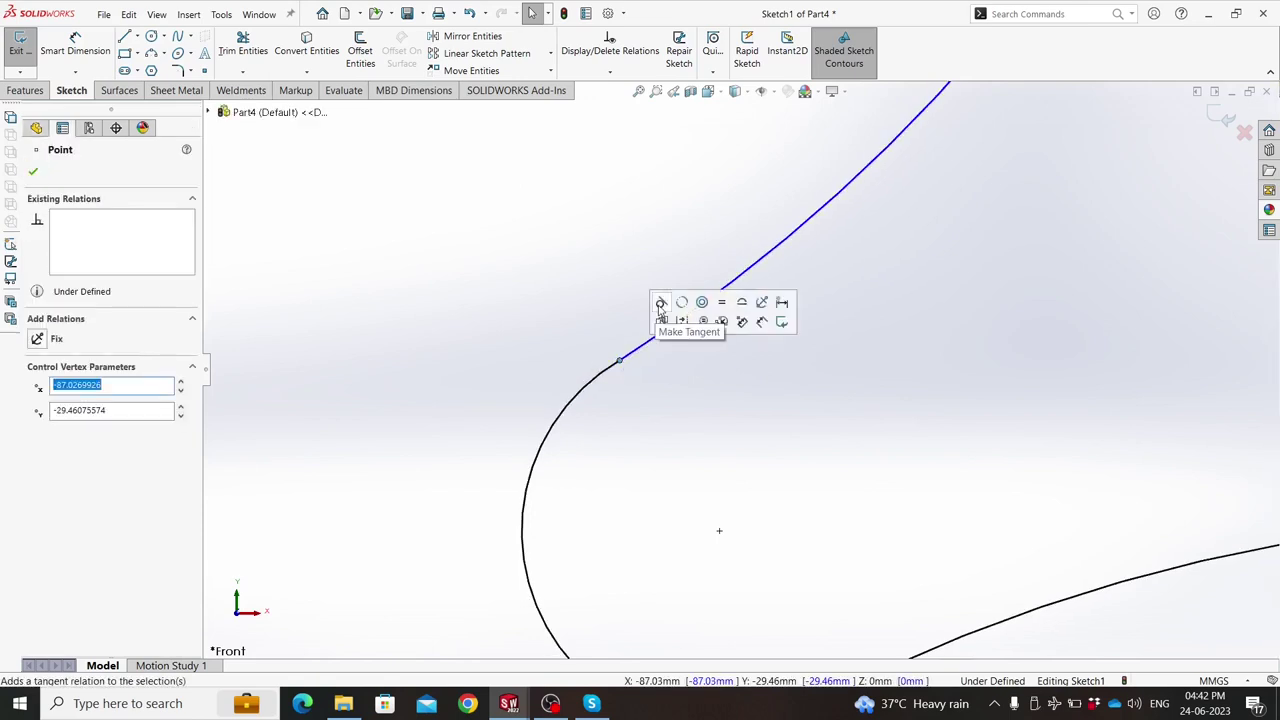
{"action": "left_click", "coordinate": [655, 315]}
{"action": "scroll", "coordinate": [686, 366], "scroll_direction": "up", "scroll_amount": 3}
{"action": "key", "text": "Escape"}
Join the top lobe to the left arc with a tangent relation, closing the outline.
{"action": "scroll", "coordinate": [720, 375], "scroll_direction": "up", "scroll_amount": 2}
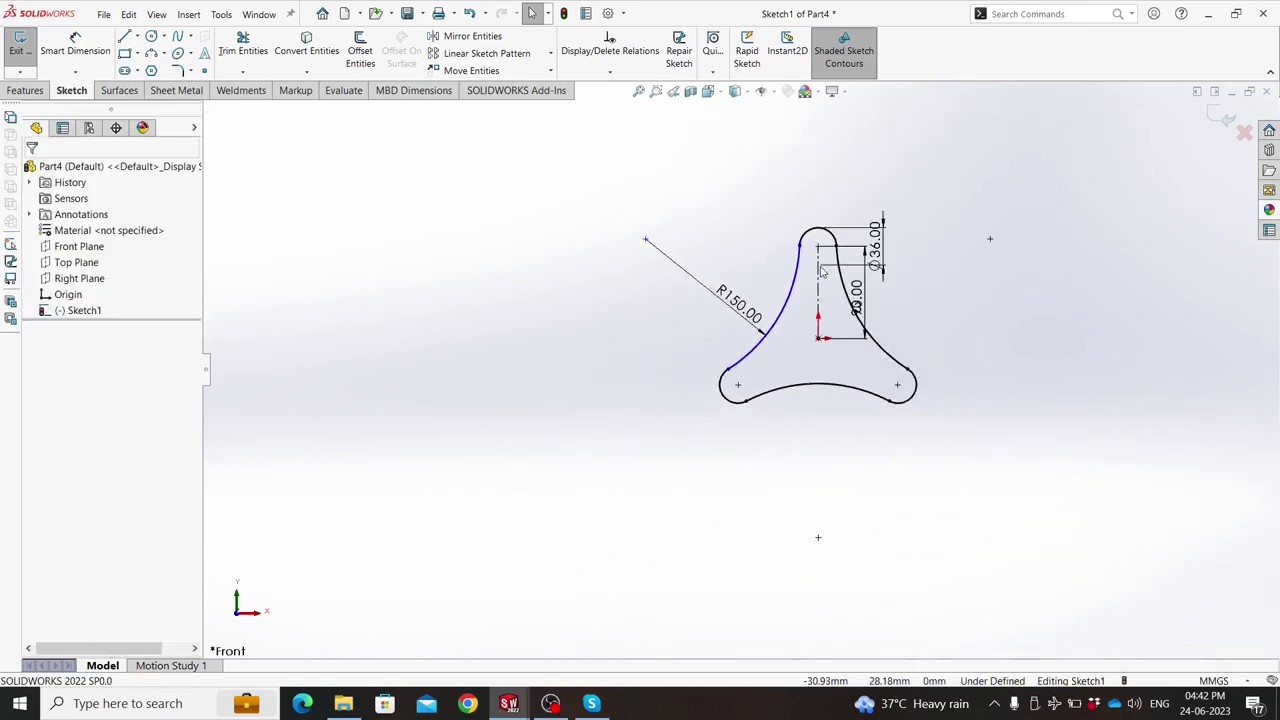
{"action": "scroll", "coordinate": [800, 270], "scroll_direction": "down", "scroll_amount": 3}
{"action": "scroll", "coordinate": [778, 278], "scroll_direction": "down", "scroll_amount": 2}
{"action": "scroll", "coordinate": [778, 278], "scroll_direction": "down", "scroll_amount": 3}
{"action": "scroll", "coordinate": [757, 314], "scroll_direction": "down", "scroll_amount": 2}
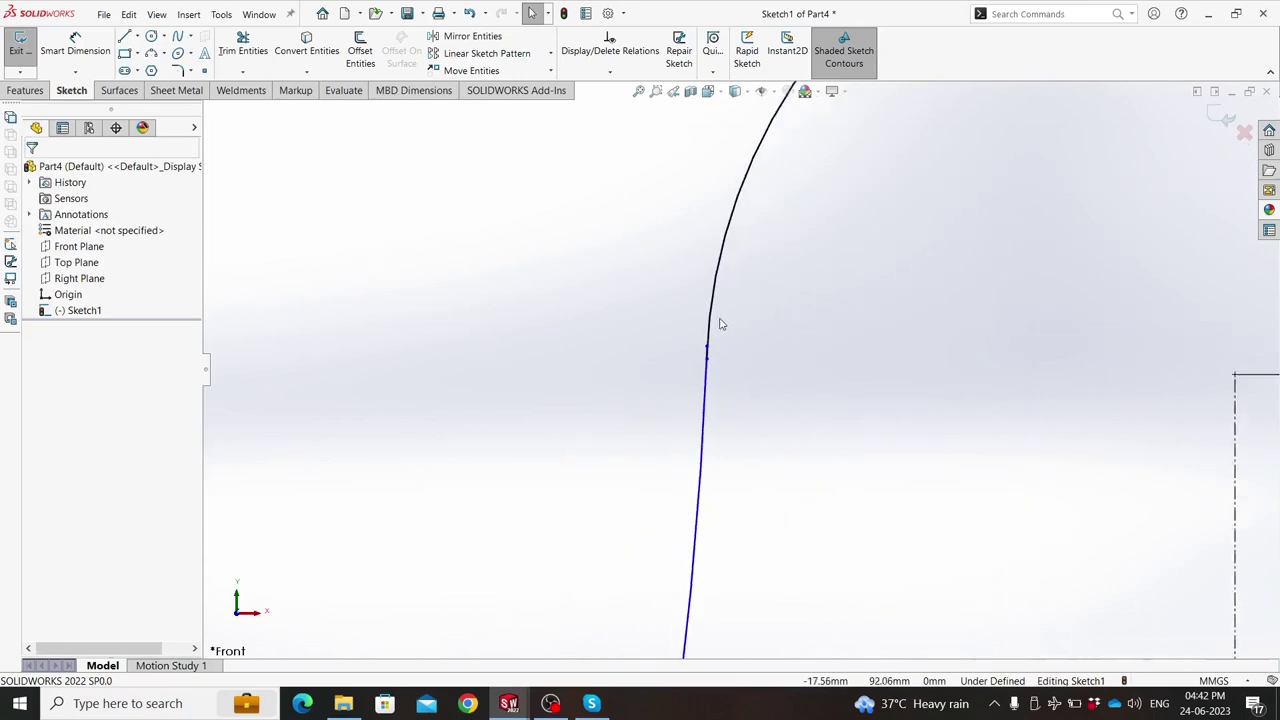
{"action": "scroll", "coordinate": [717, 323], "scroll_direction": "down", "scroll_amount": 2}
{"action": "left_click", "coordinate": [706, 347]}
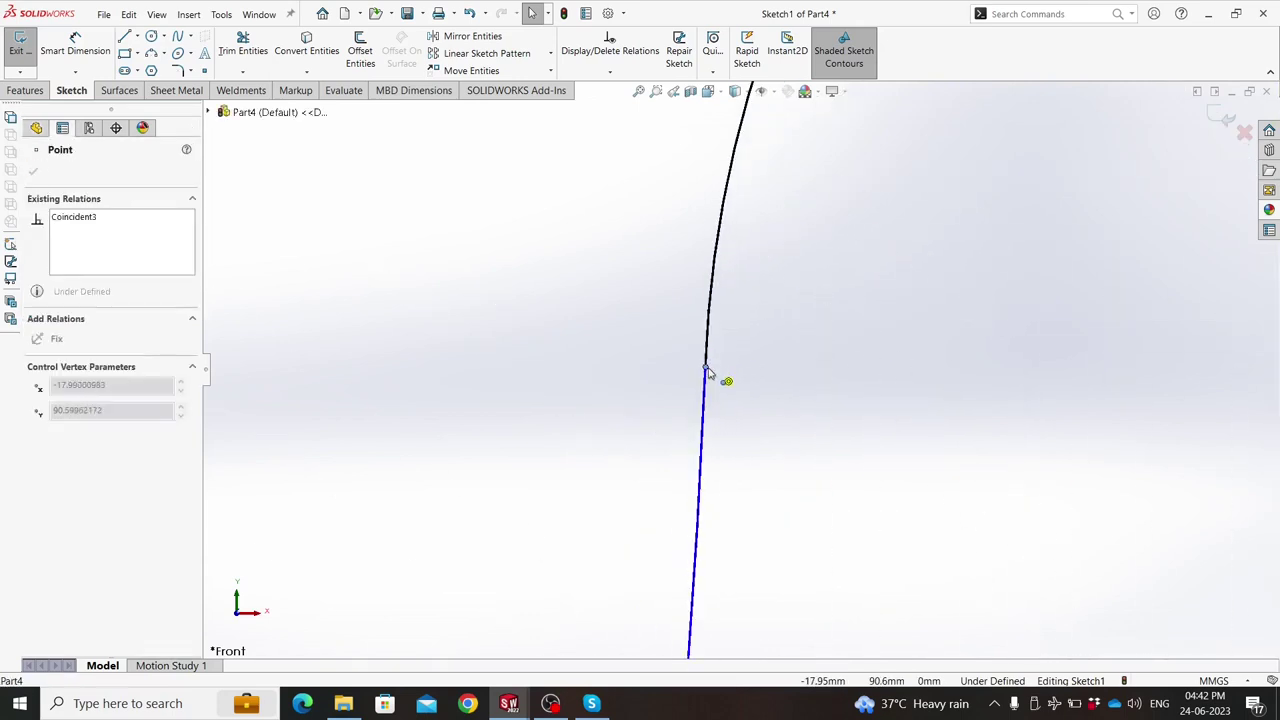
{"action": "left_click", "coordinate": [626, 361]}
{"action": "left_click", "coordinate": [706, 370]}
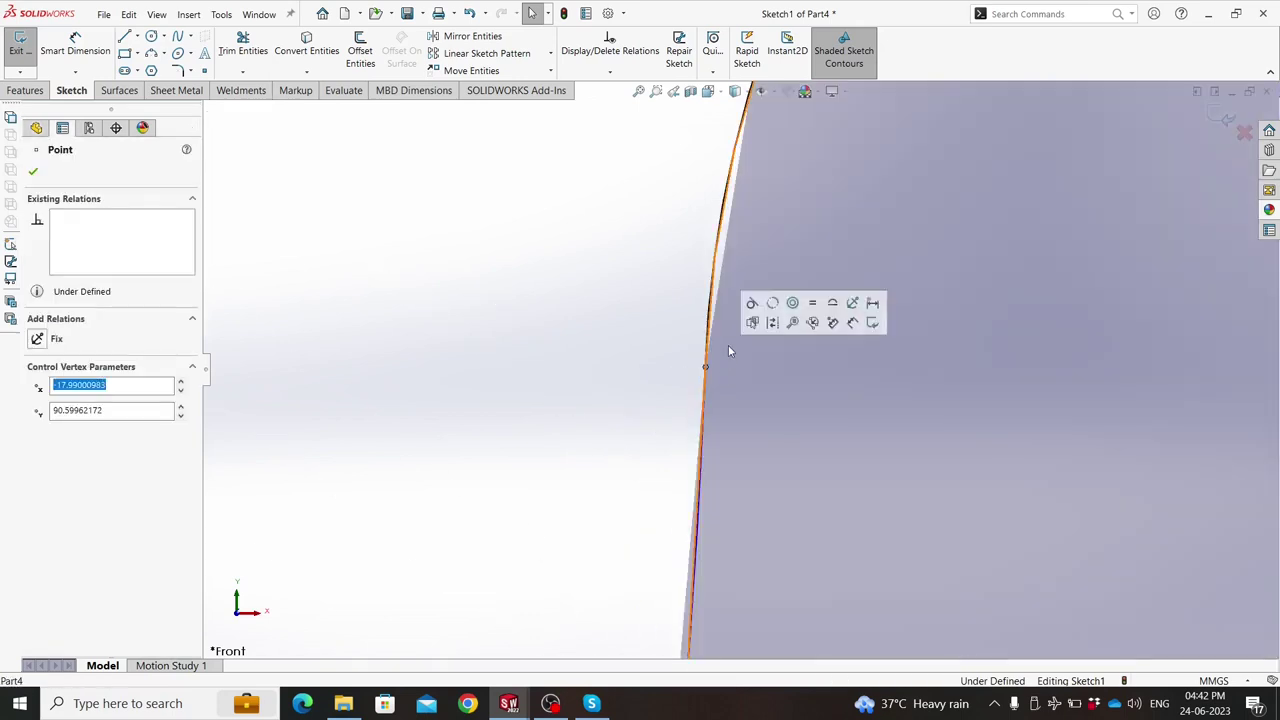
{"action": "left_click", "coordinate": [756, 320]}
{"action": "scroll", "coordinate": [648, 437], "scroll_direction": "up", "scroll_amount": 2}
{"action": "scroll", "coordinate": [648, 437], "scroll_direction": "up", "scroll_amount": 3}
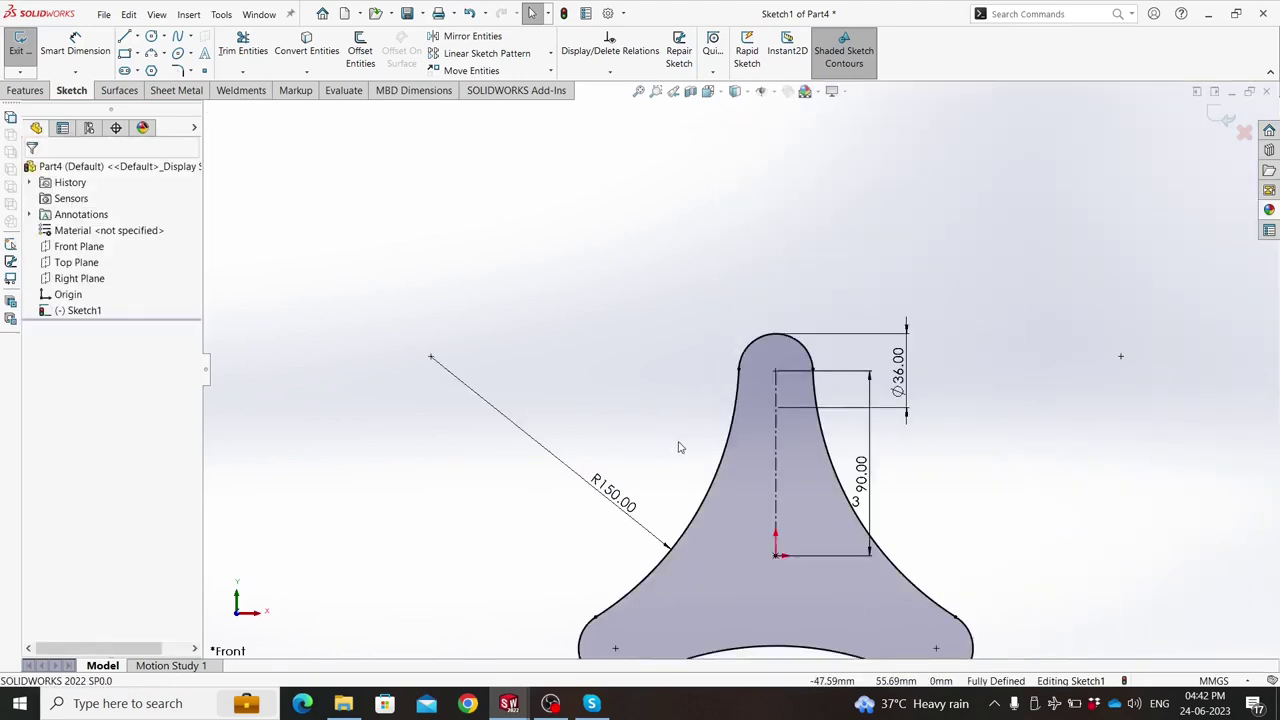
{"action": "scroll", "coordinate": [680, 446], "scroll_direction": "up", "scroll_amount": 2}
{"action": "scroll", "coordinate": [729, 486], "scroll_direction": "down", "scroll_amount": 1}
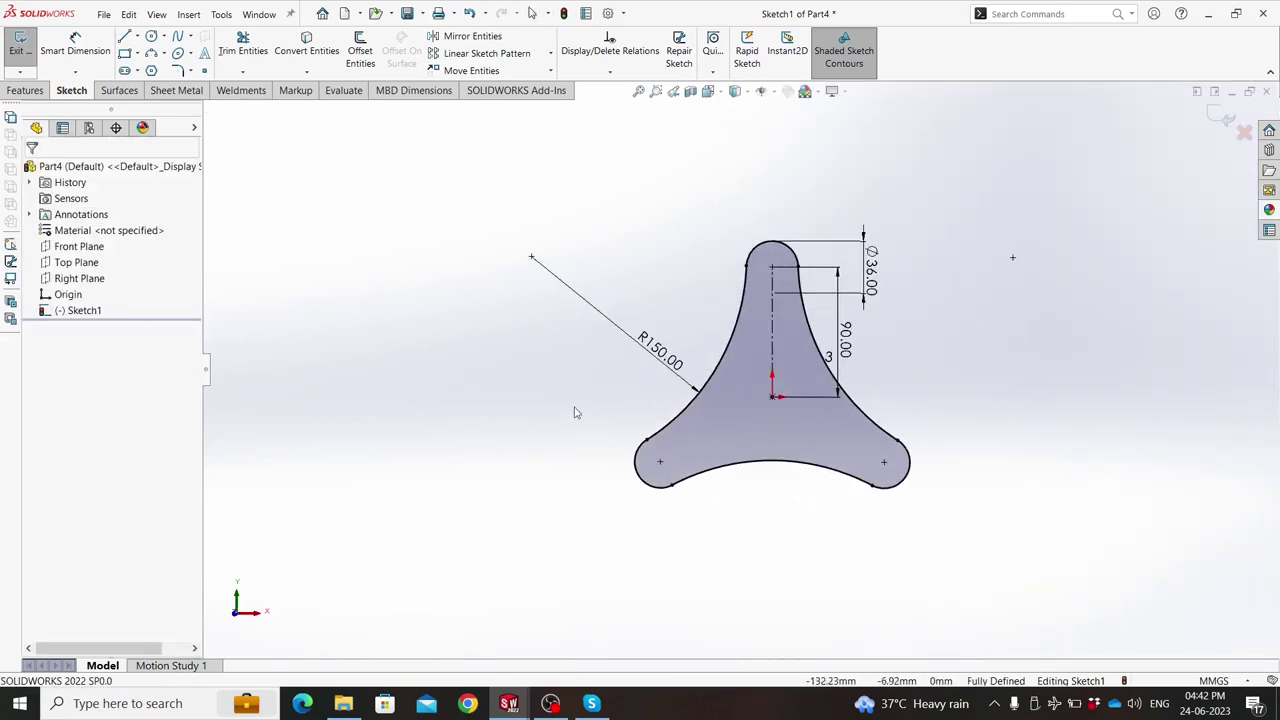
Extrude the three-lobed sketch 24 mm using the Mid Plane end condition.
{"action": "left_click", "coordinate": [25, 90]}
{"action": "left_click", "coordinate": [27, 50]}
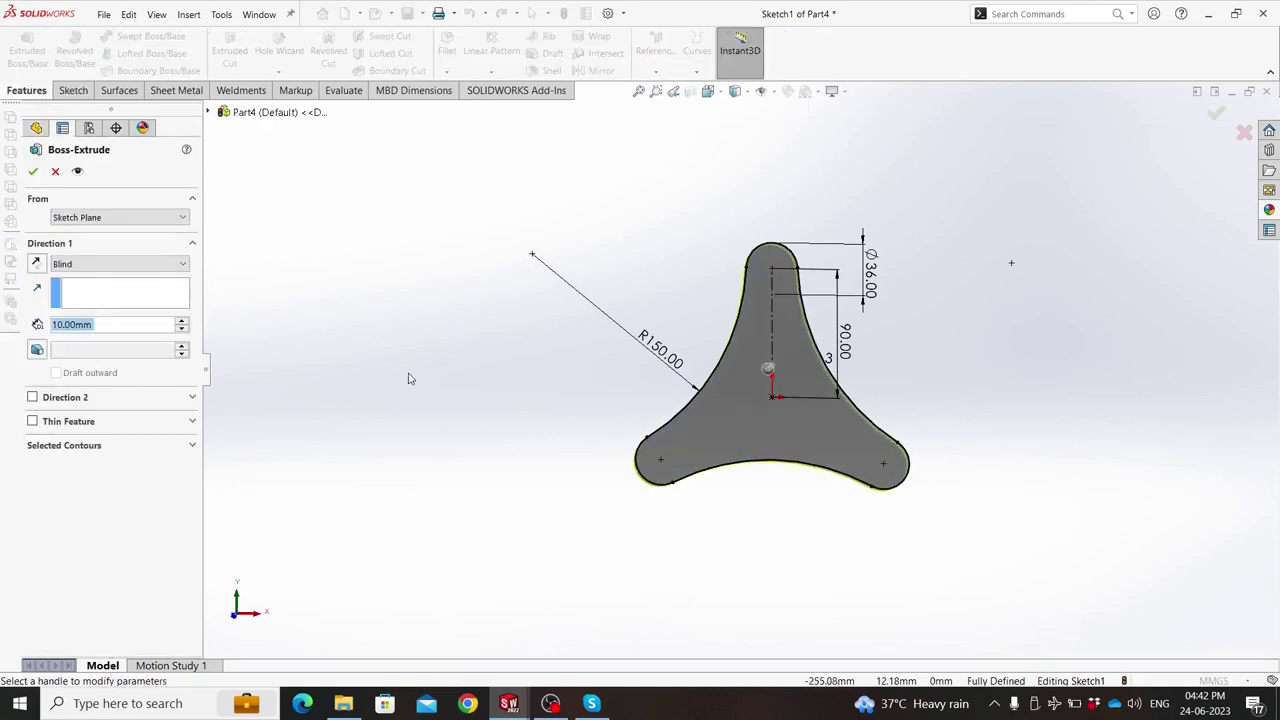
{"action": "type", "text": "24"}
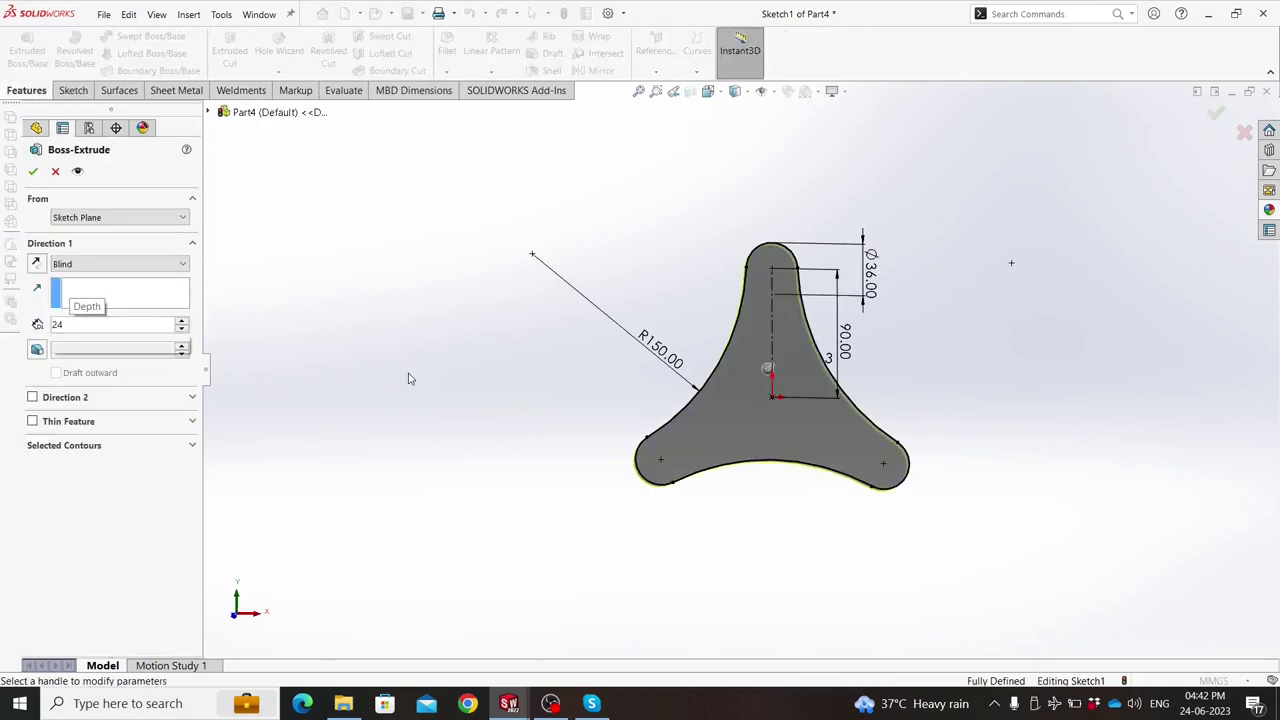
{"action": "key", "text": "Return"}
{"action": "middle_click_drag", "start_coordinate": [419, 383], "coordinate": [344, 452]}
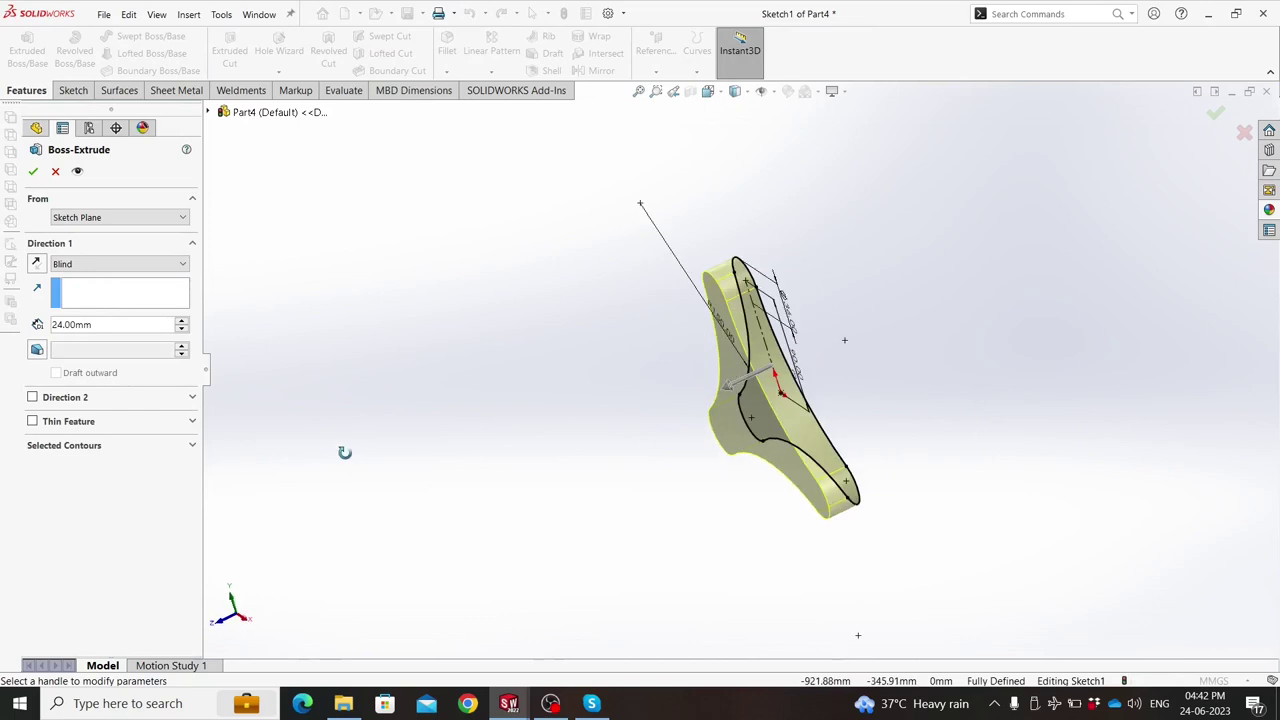
{"action": "left_click", "coordinate": [86, 265]}
{"action": "left_click", "coordinate": [88, 336]}
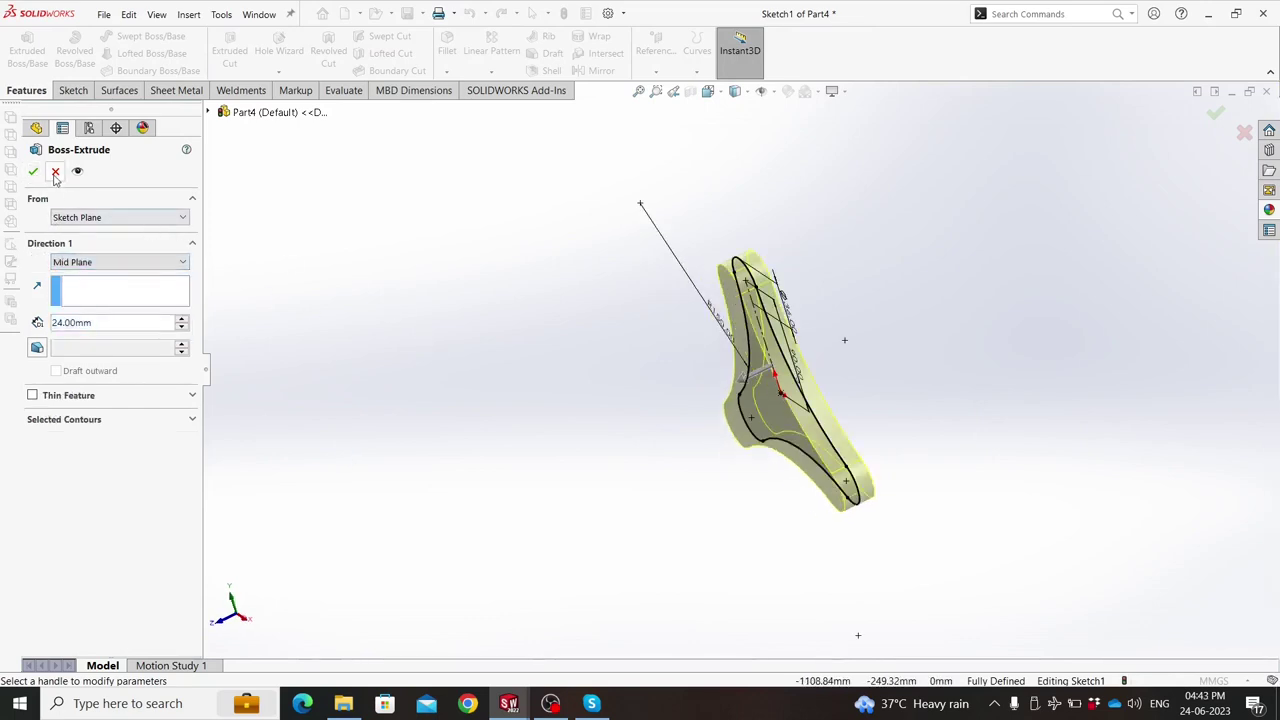
{"action": "left_click", "coordinate": [38, 172]}
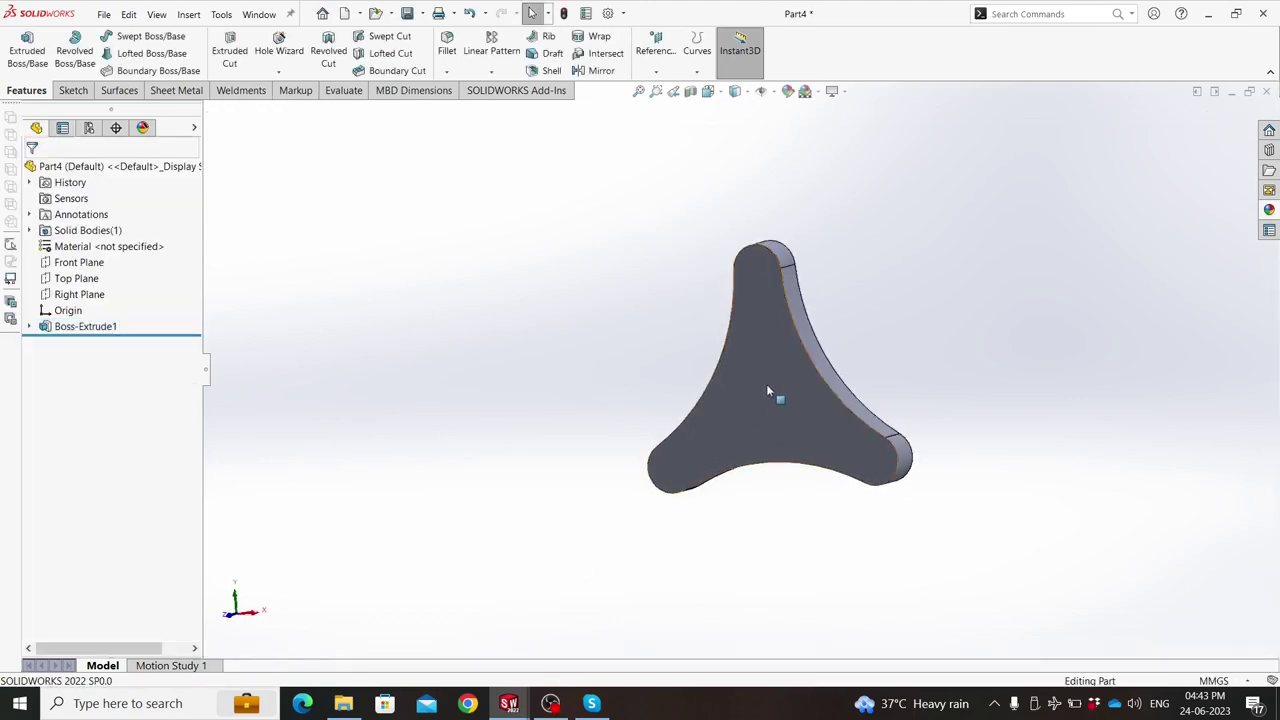
{"action": "middle_click_drag", "start_coordinate": [543, 610], "coordinate": [503, 409]}
Start a new sketch on the Front Plane, viewed normal to it.
{"action": "left_click", "coordinate": [78, 262]}
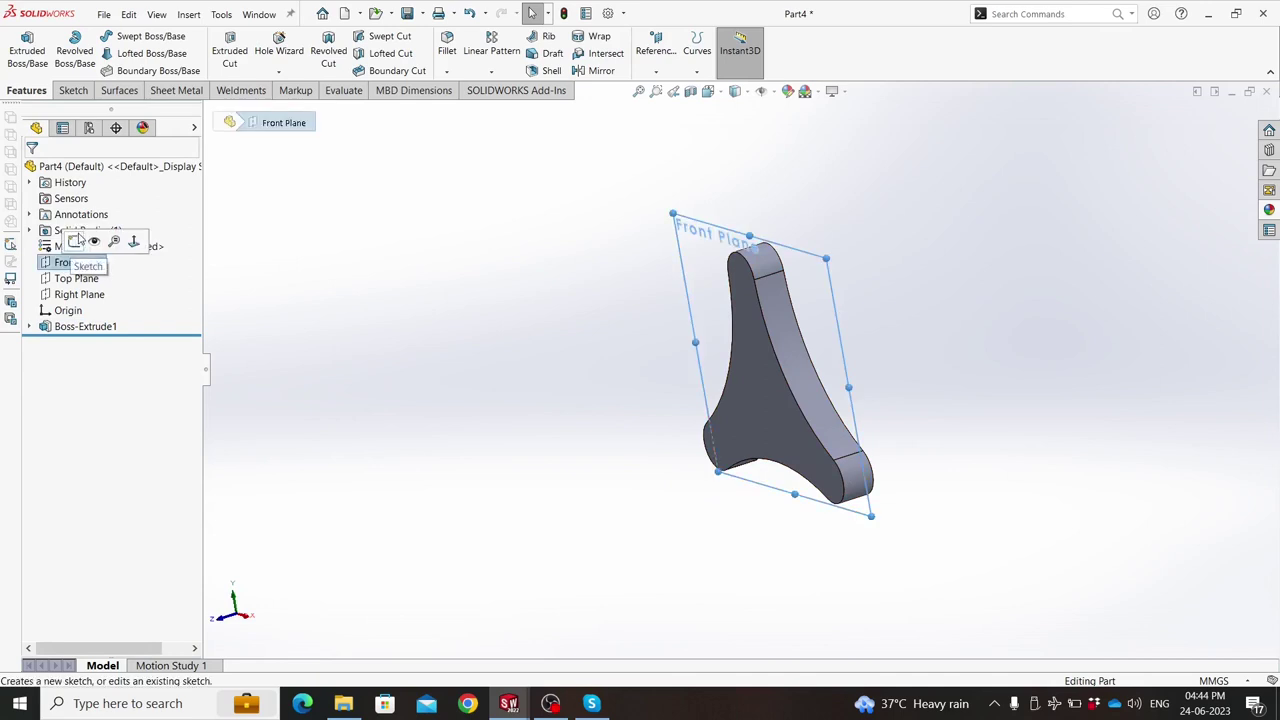
{"action": "left_click", "coordinate": [110, 249]}
{"action": "middle_click_drag", "start_coordinate": [243, 262], "coordinate": [349, 306]}
{"action": "key", "text": "ctrl+8"}
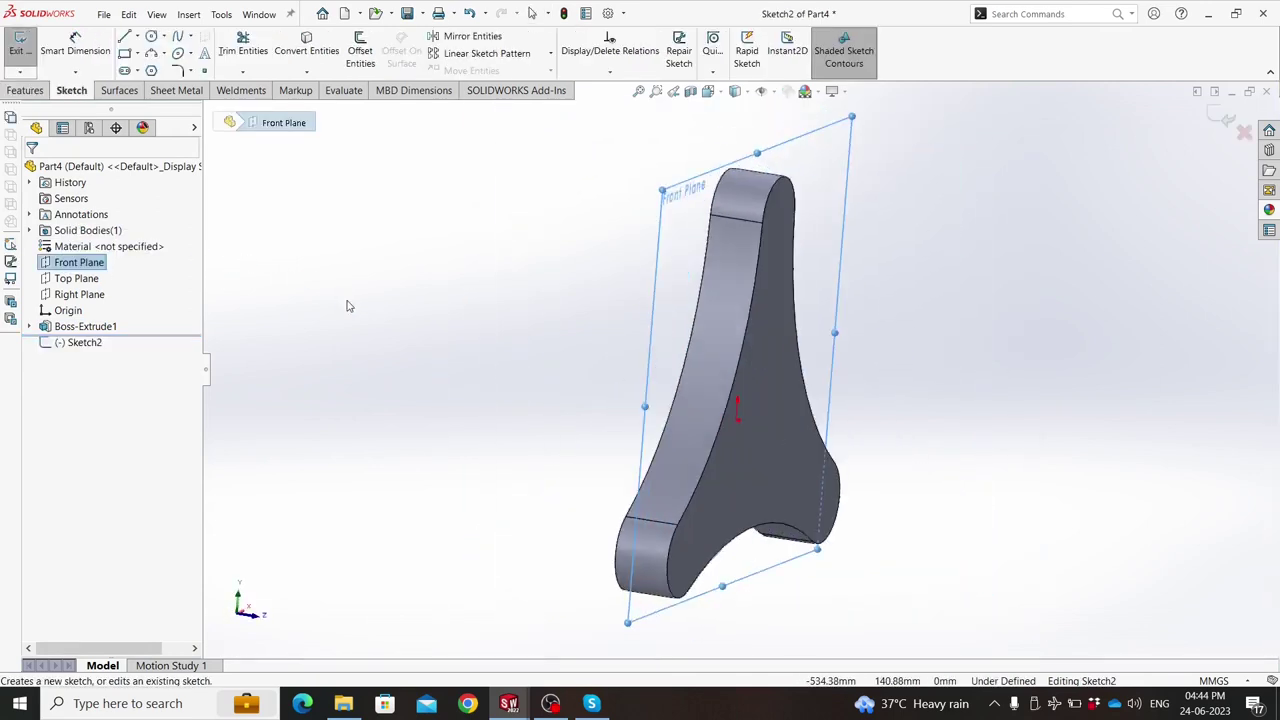
{"action": "left_click", "coordinate": [346, 306]}
{"action": "scroll", "coordinate": [693, 361], "scroll_direction": "up", "scroll_amount": 2}
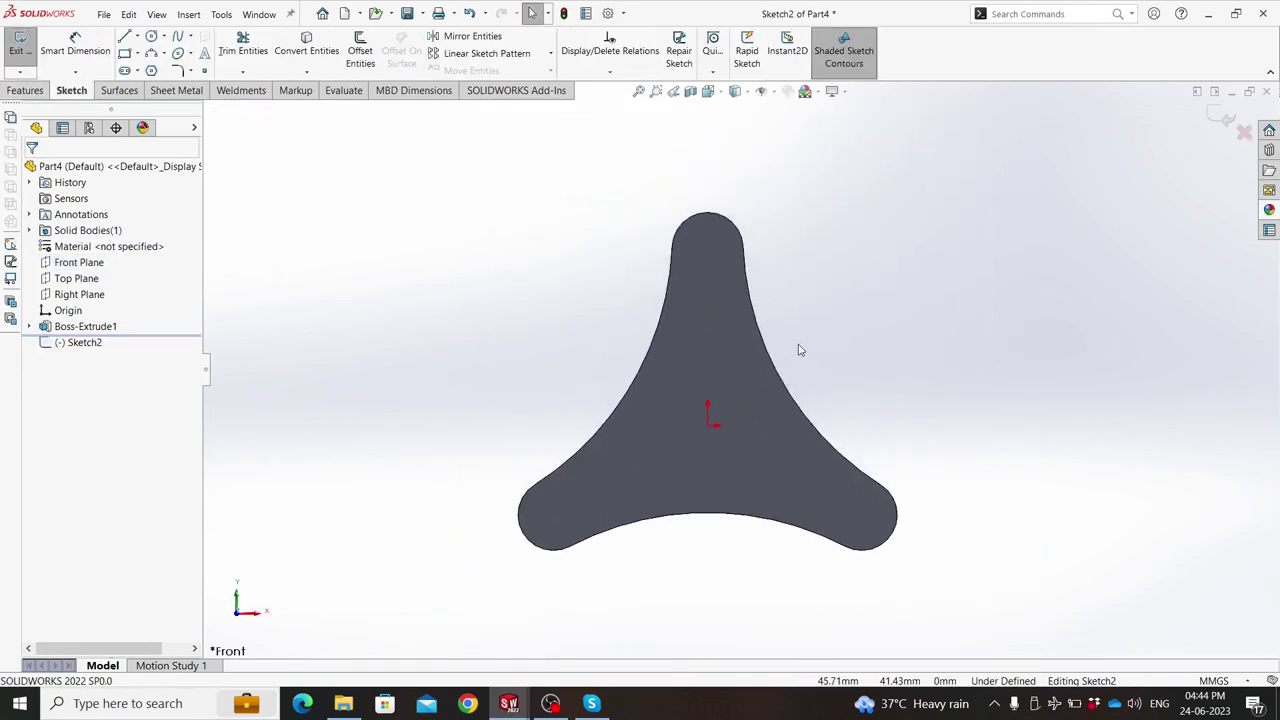
Draw a circle on each of the top, bottom-left and bottom-right lobes.
{"action": "left_click", "coordinate": [151, 37]}
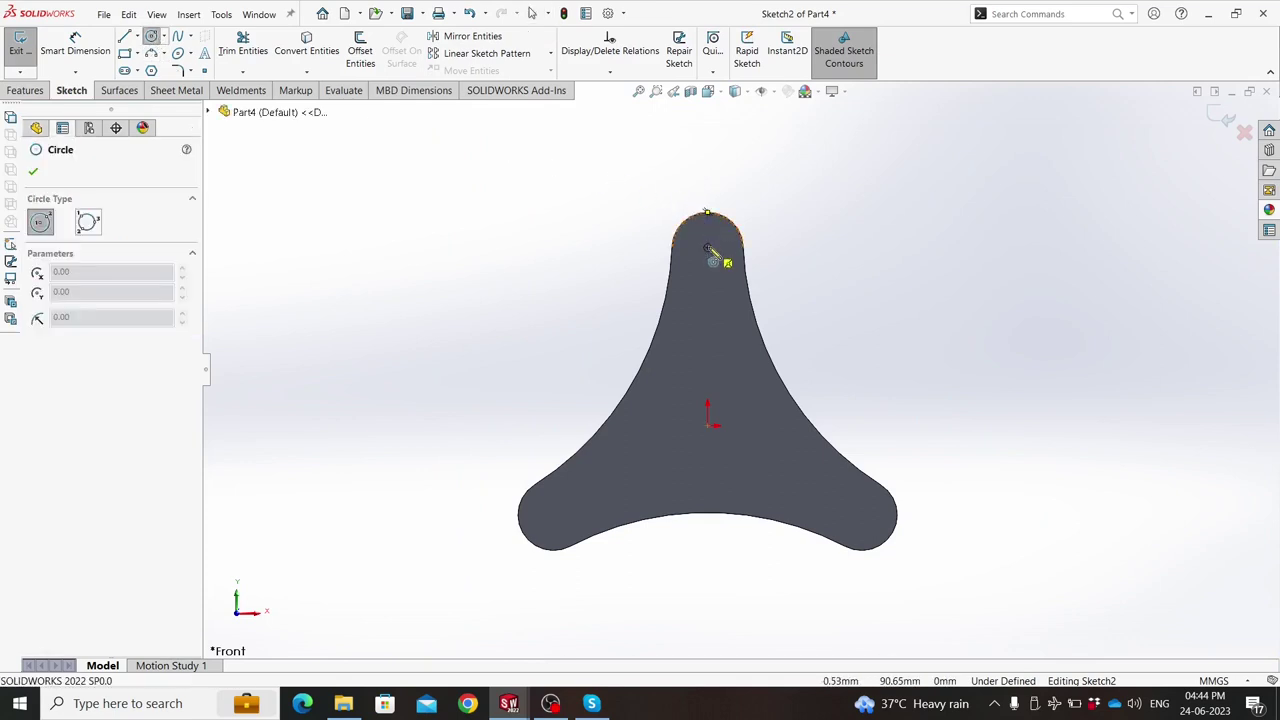
{"action": "left_click", "coordinate": [707, 248]}
{"action": "left_click", "coordinate": [722, 258]}
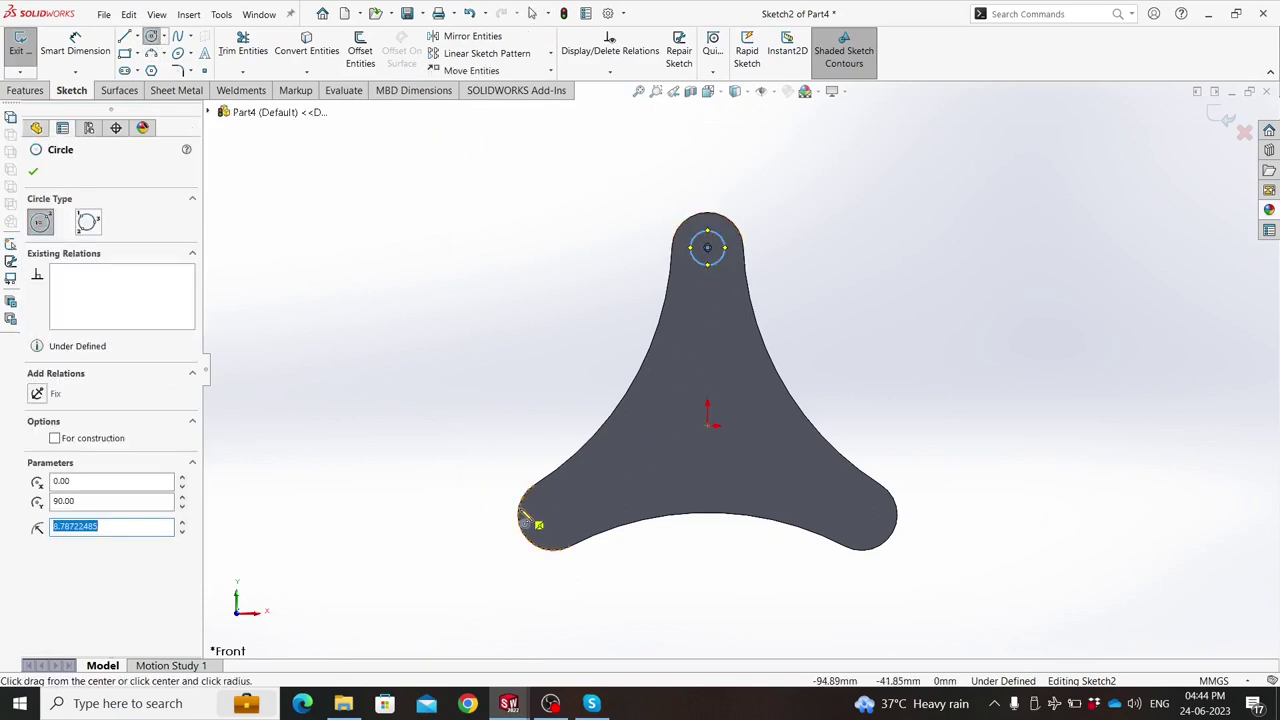
{"action": "left_click", "coordinate": [553, 515]}
{"action": "left_click", "coordinate": [567, 516]}
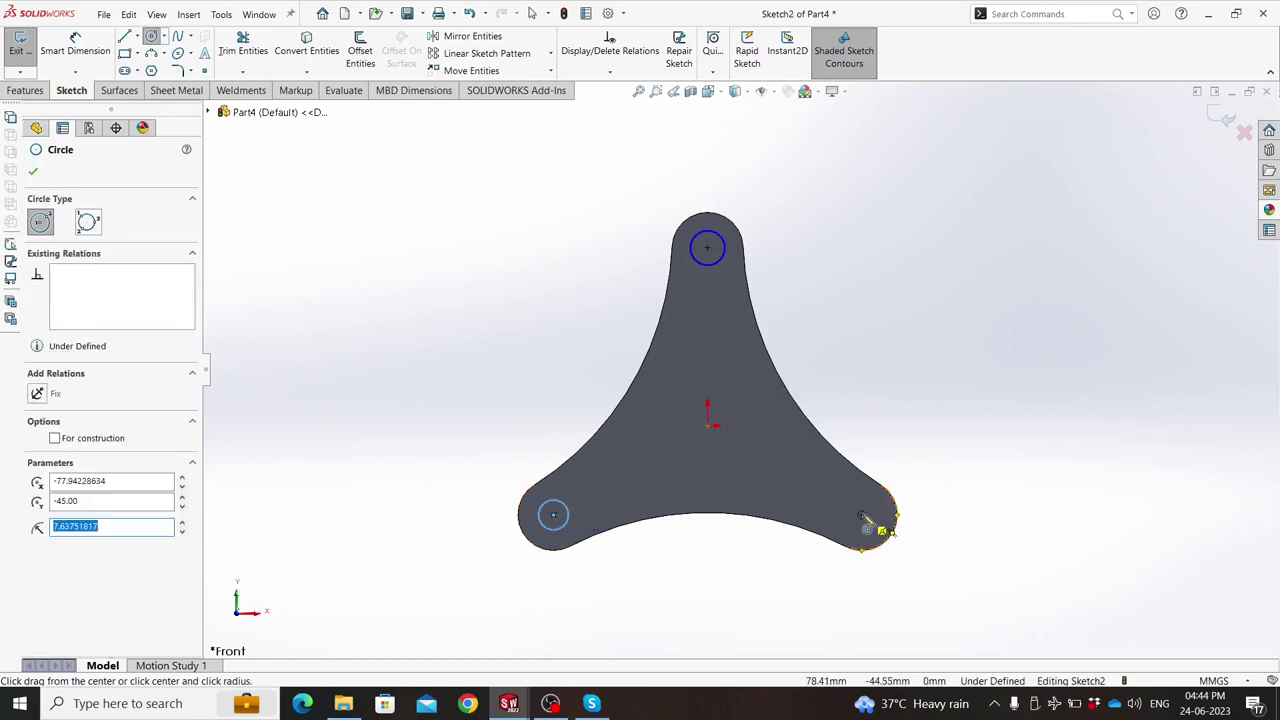
{"action": "left_click", "coordinate": [861, 515]}
{"action": "left_click", "coordinate": [875, 516]}
{"action": "key", "text": "Escape"}
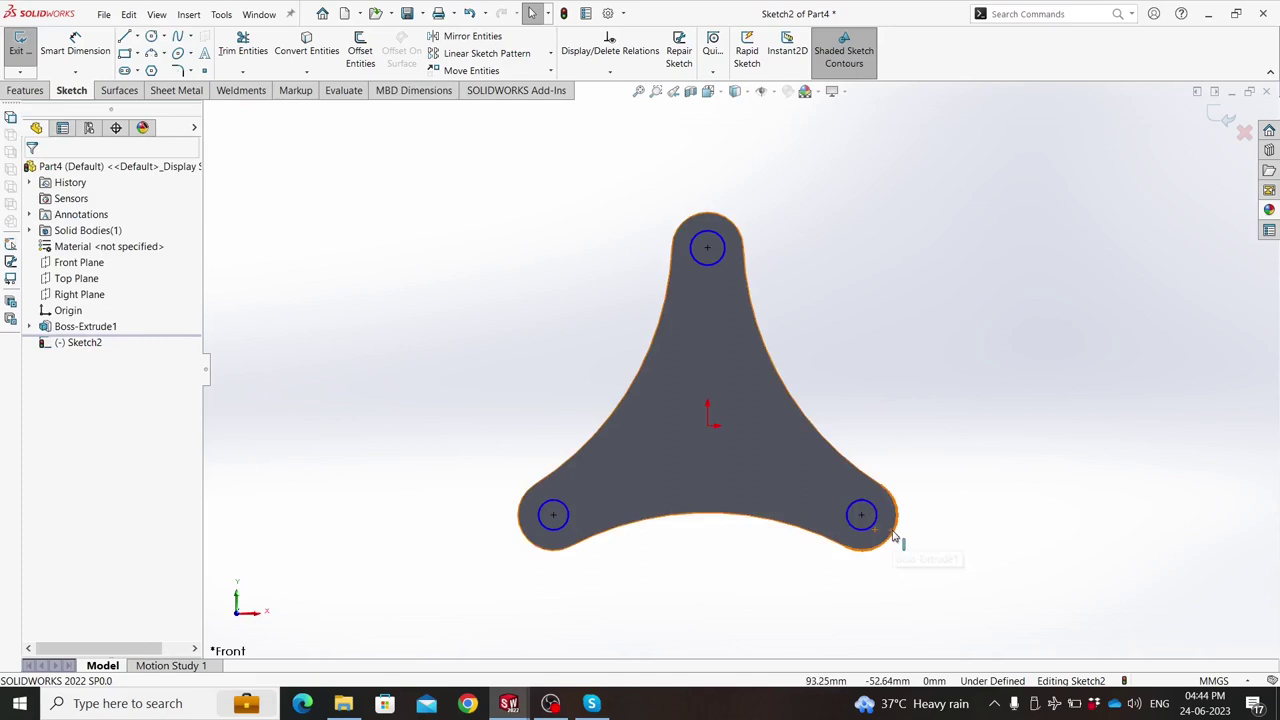
Make the bottom-right circle equal to its lobe arc, then all three circles equal.
{"action": "left_click", "coordinate": [878, 521]}
{"action": "left_click", "coordinate": [893, 530], "text": "ctrl"}
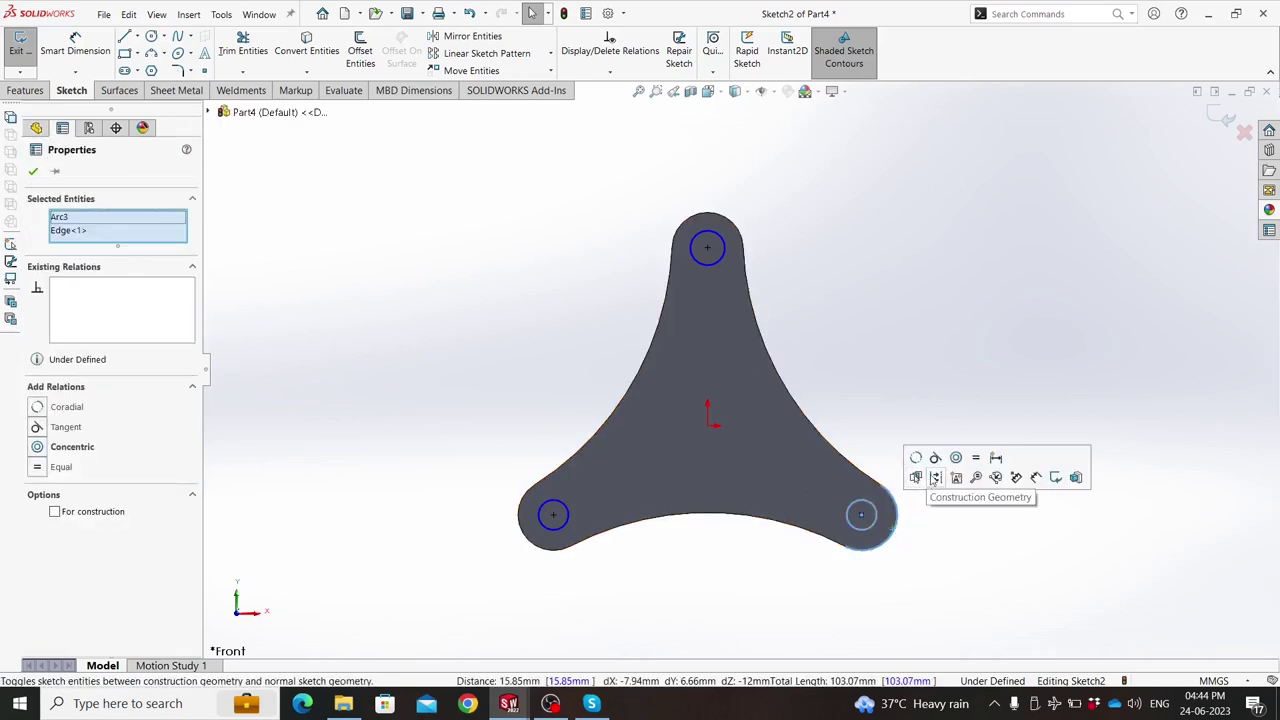
{"action": "left_click", "coordinate": [975, 459]}
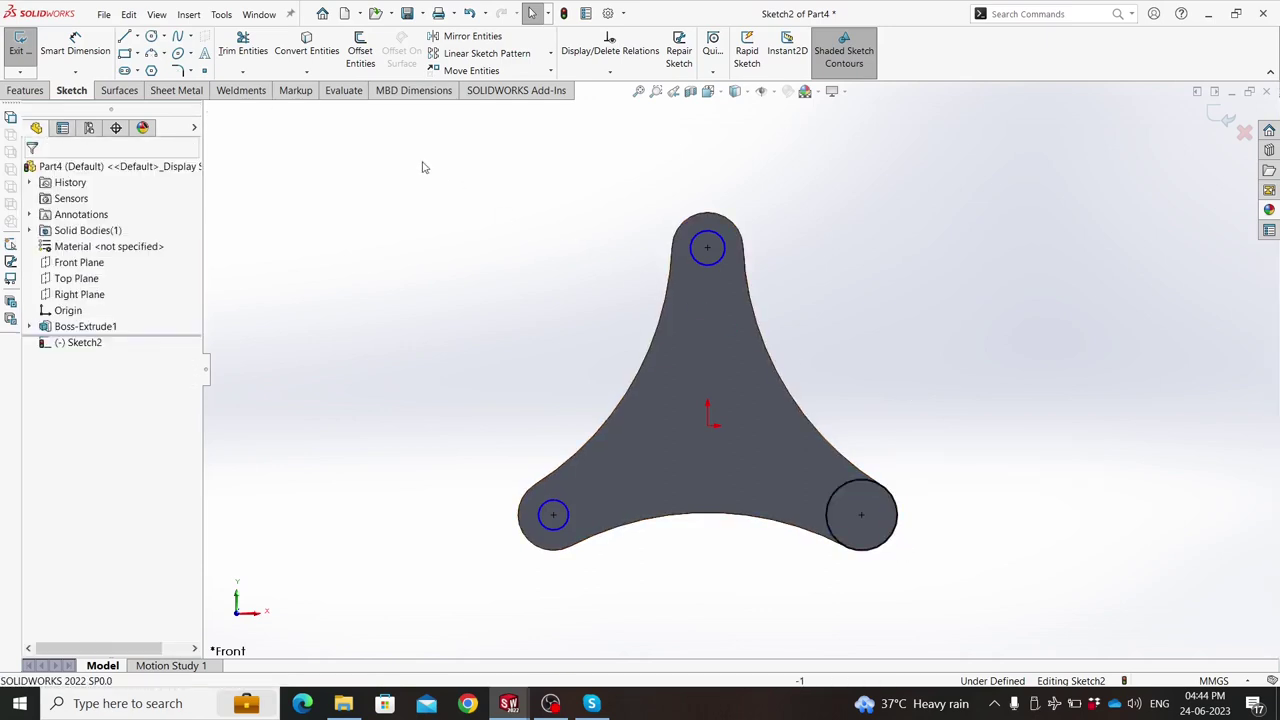
{"action": "left_click_drag", "start_coordinate": [422, 167], "coordinate": [965, 610]}
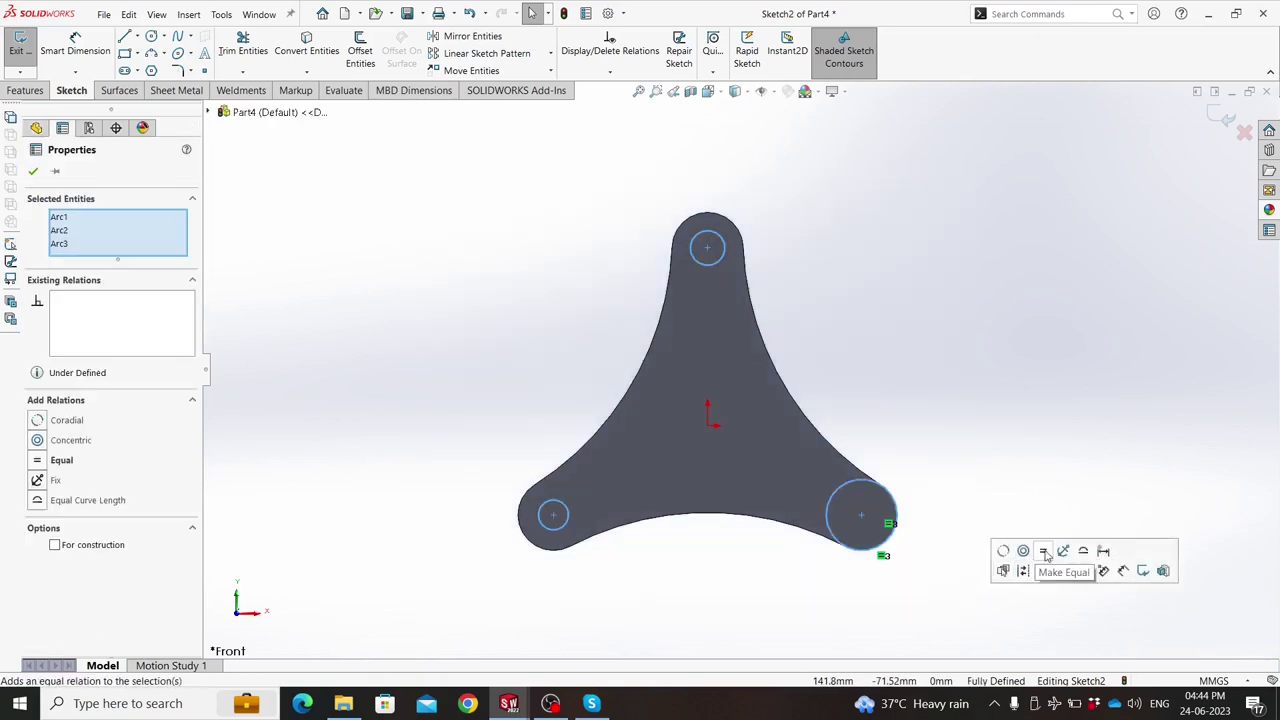
{"action": "left_click", "coordinate": [1045, 553]}
Extrude the three lobe circles 32 mm Mid Plane into cylindrical bosses.
{"action": "left_click", "coordinate": [12, 92]}
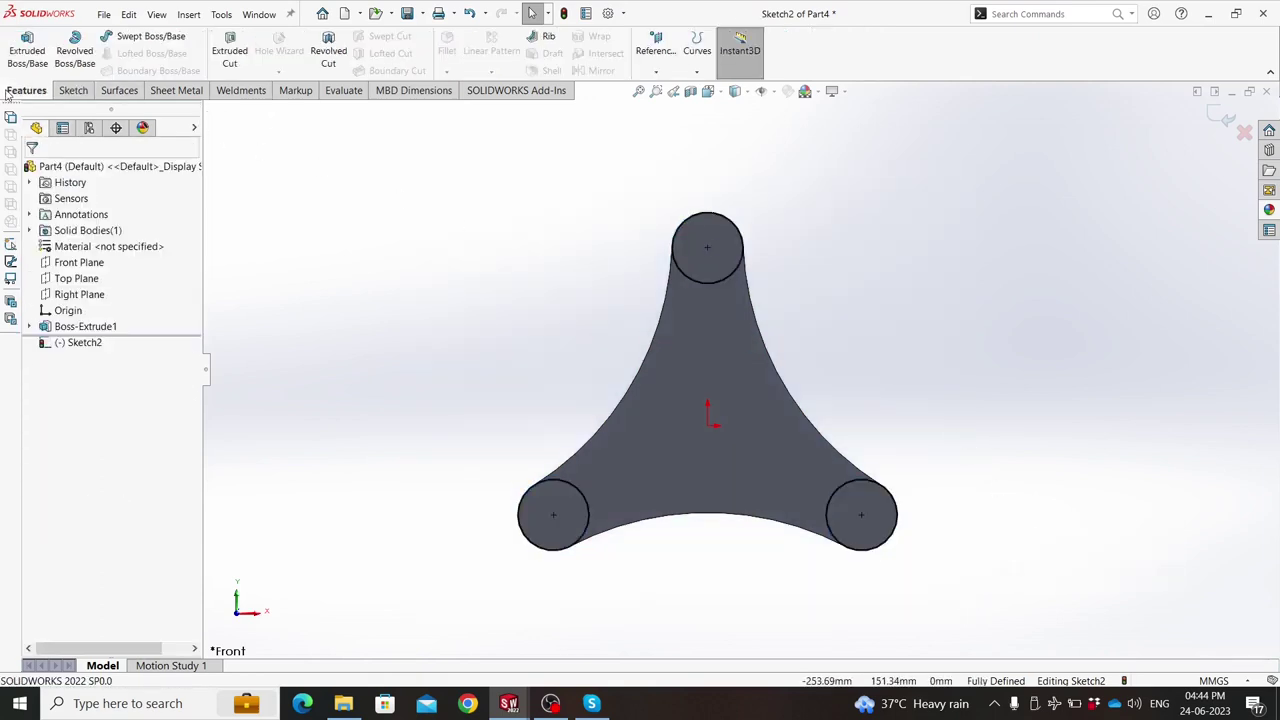
{"action": "left_click", "coordinate": [27, 50]}
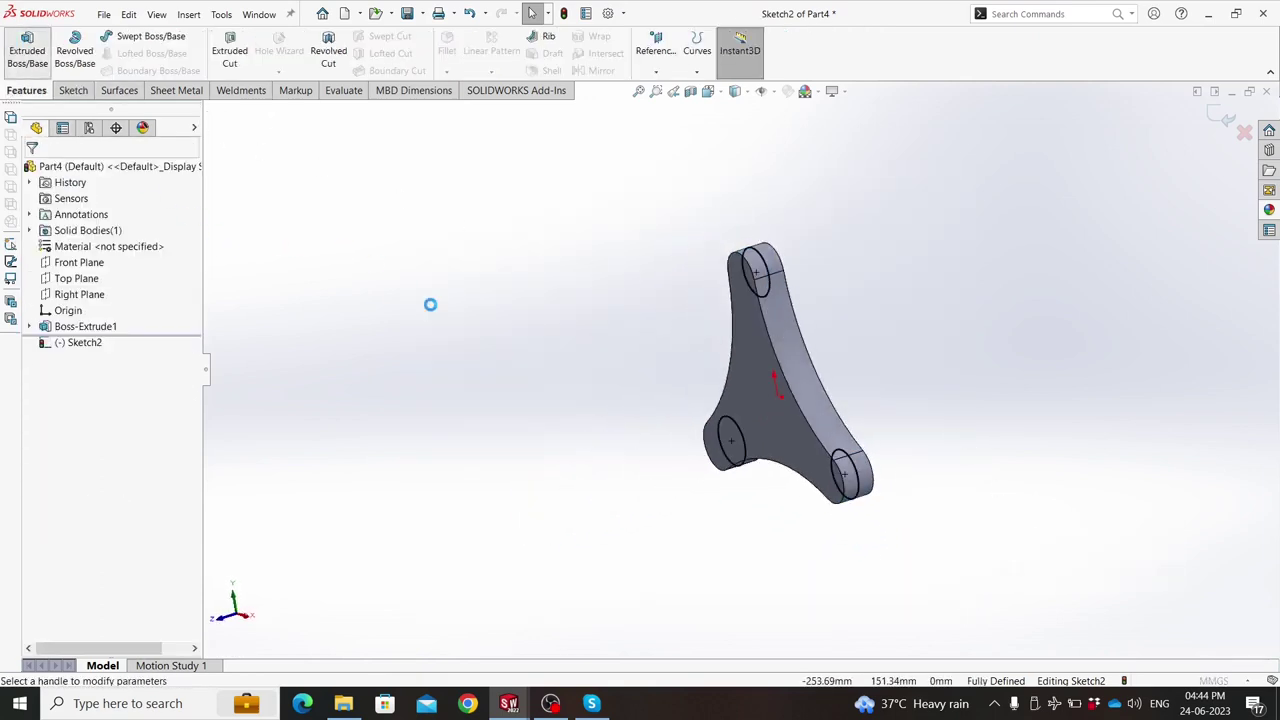
{"action": "type", "text": "32"}
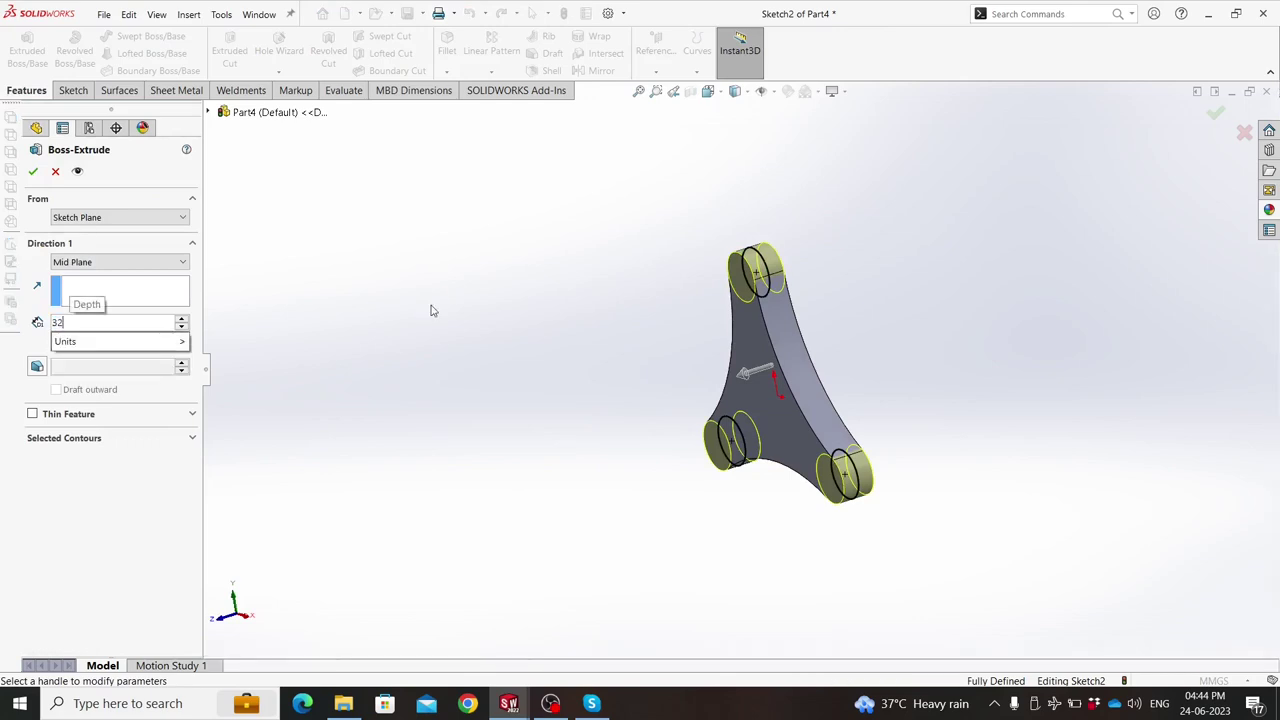
{"action": "key", "text": "Return"}
{"action": "mouse_move", "coordinate": [537, 283]}
{"action": "middle_mouse_down"}
{"action": "mouse_move", "coordinate": [523, 374]}
{"action": "mouse_move", "coordinate": [512, 328]}
{"action": "middle_mouse_up"}
{"action": "key", "text": "Return"}
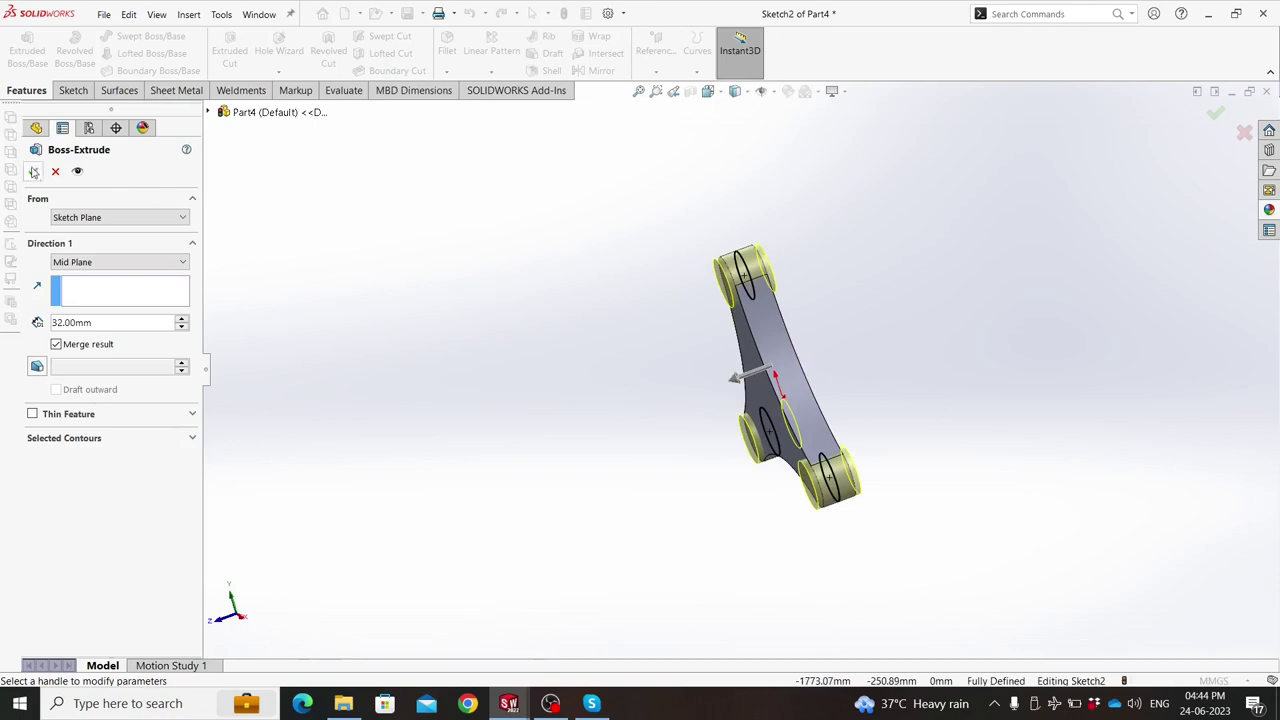
{"action": "middle_click_drag", "start_coordinate": [570, 369], "coordinate": [601, 325]}
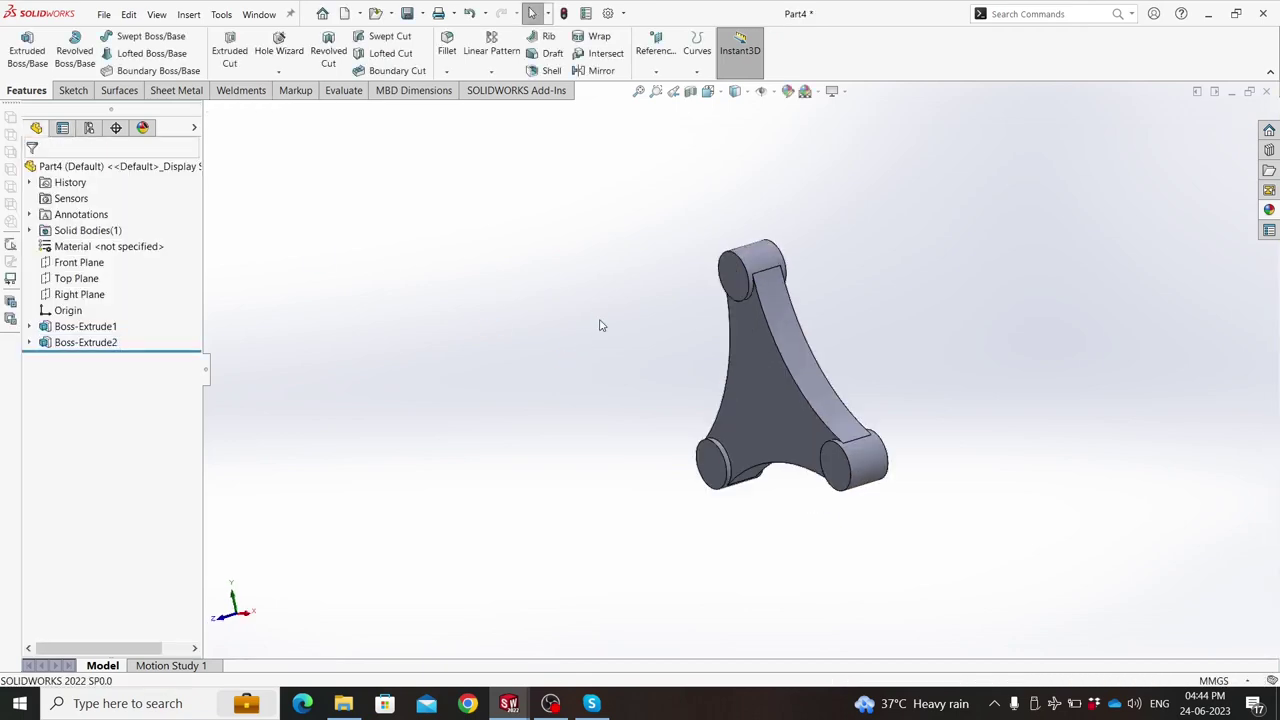
On a new Front Plane sketch, draw circles centred on the three bosses.
{"action": "left_click", "coordinate": [82, 262]}
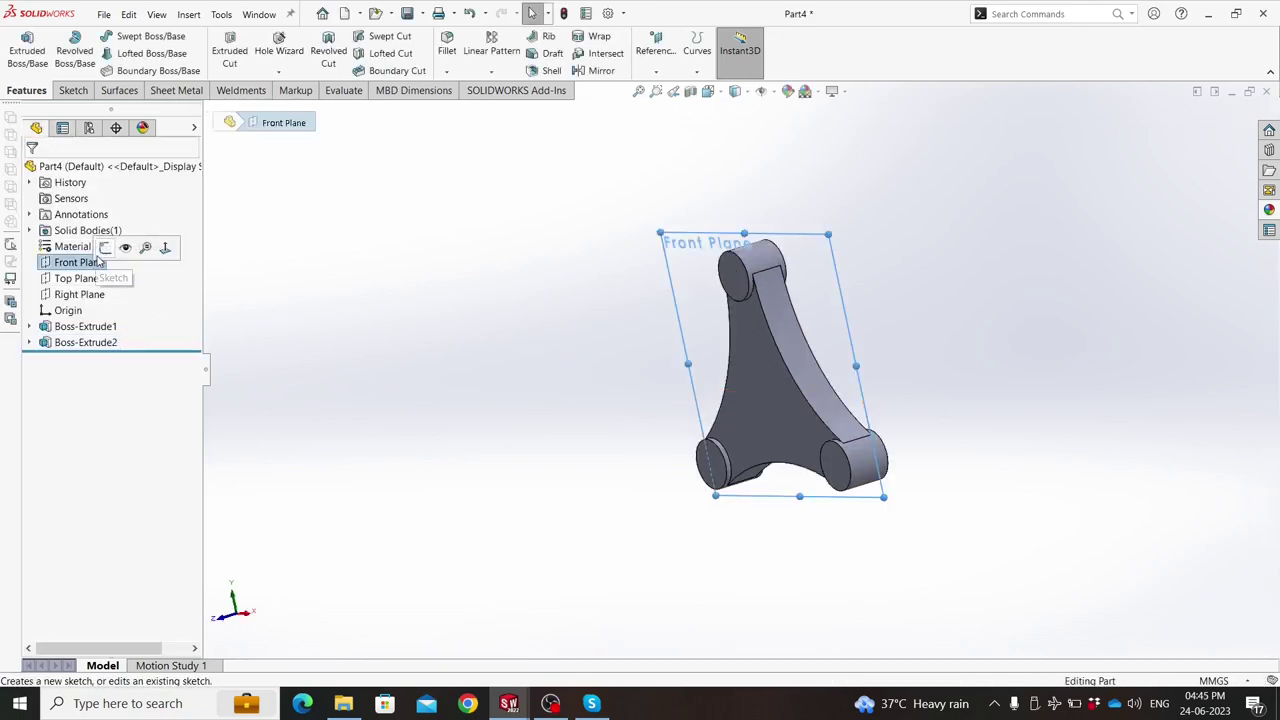
{"action": "left_click", "coordinate": [104, 248]}
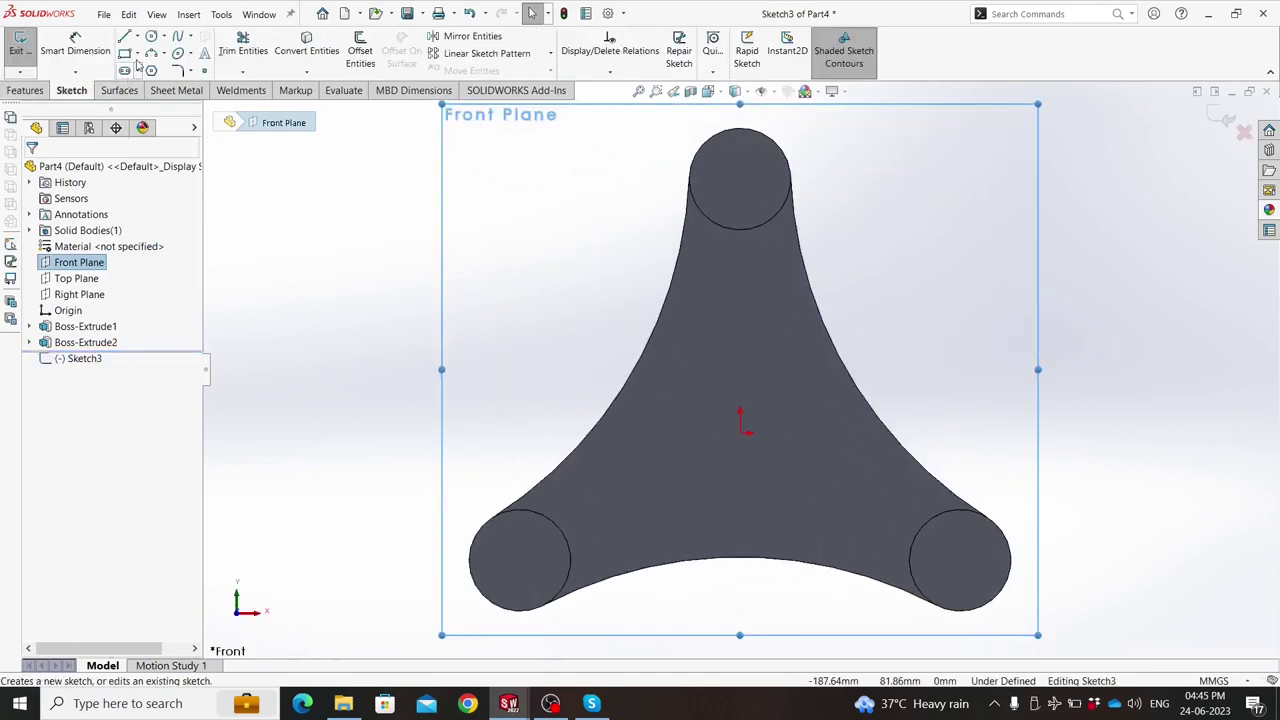
{"action": "left_click", "coordinate": [151, 36]}
{"action": "left_click", "coordinate": [740, 179]}
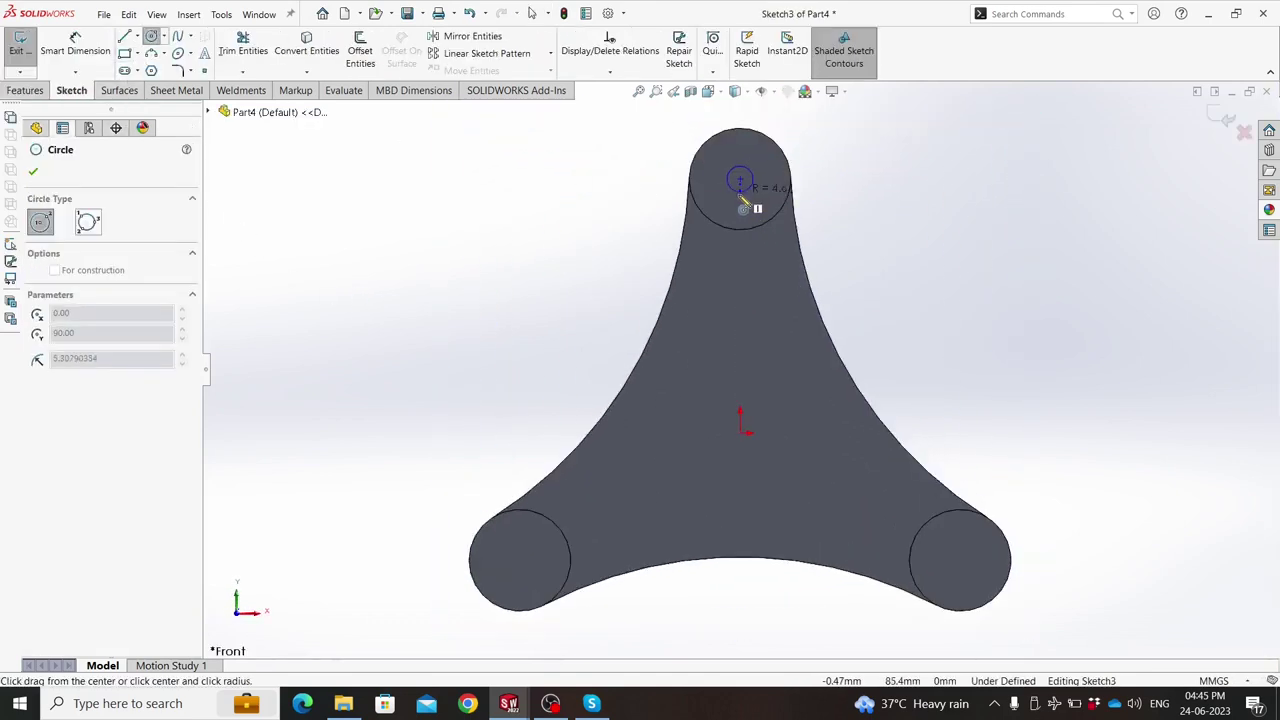
{"action": "left_click", "coordinate": [757, 180]}
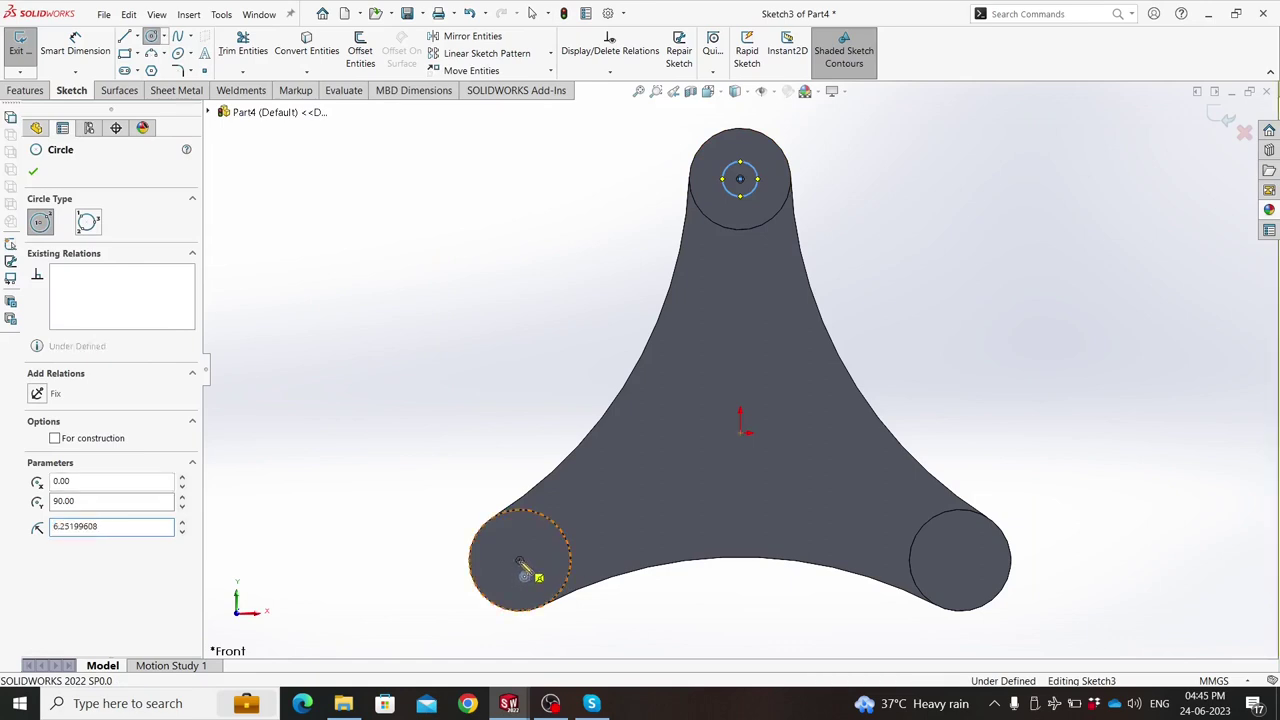
{"action": "left_click", "coordinate": [519, 560]}
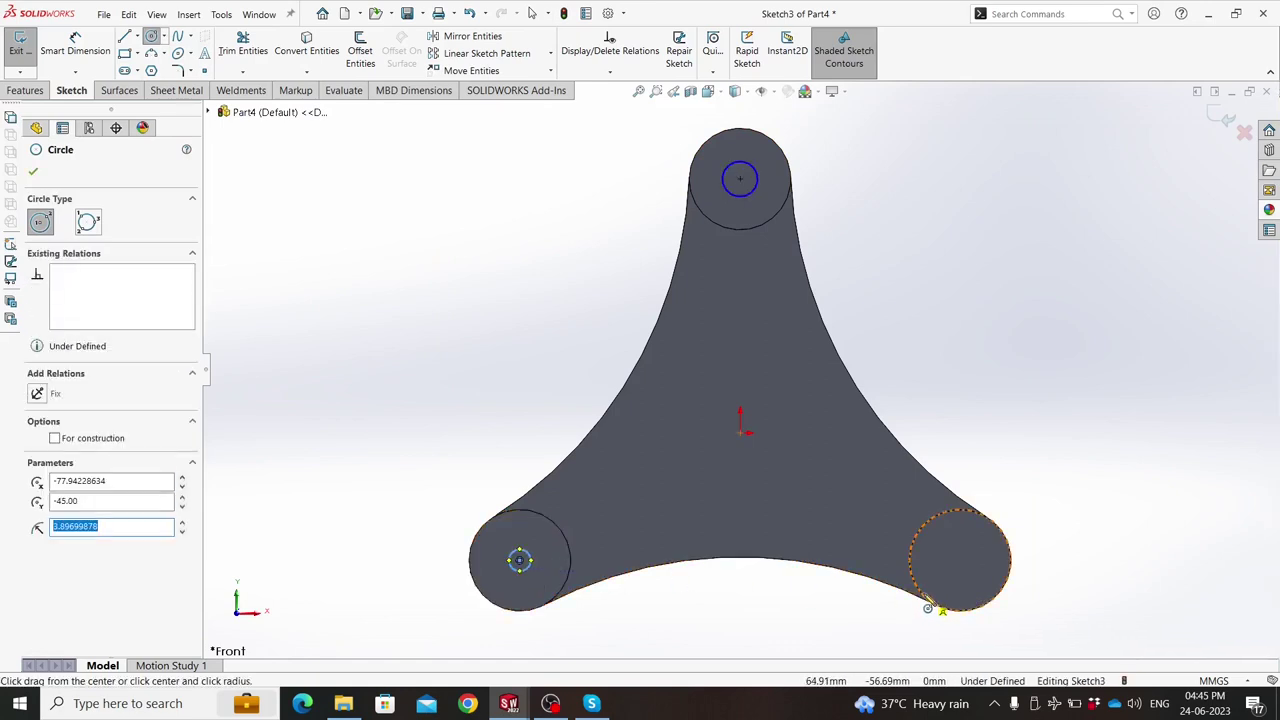
{"action": "left_click", "coordinate": [960, 561]}
{"action": "left_click", "coordinate": [962, 579]}
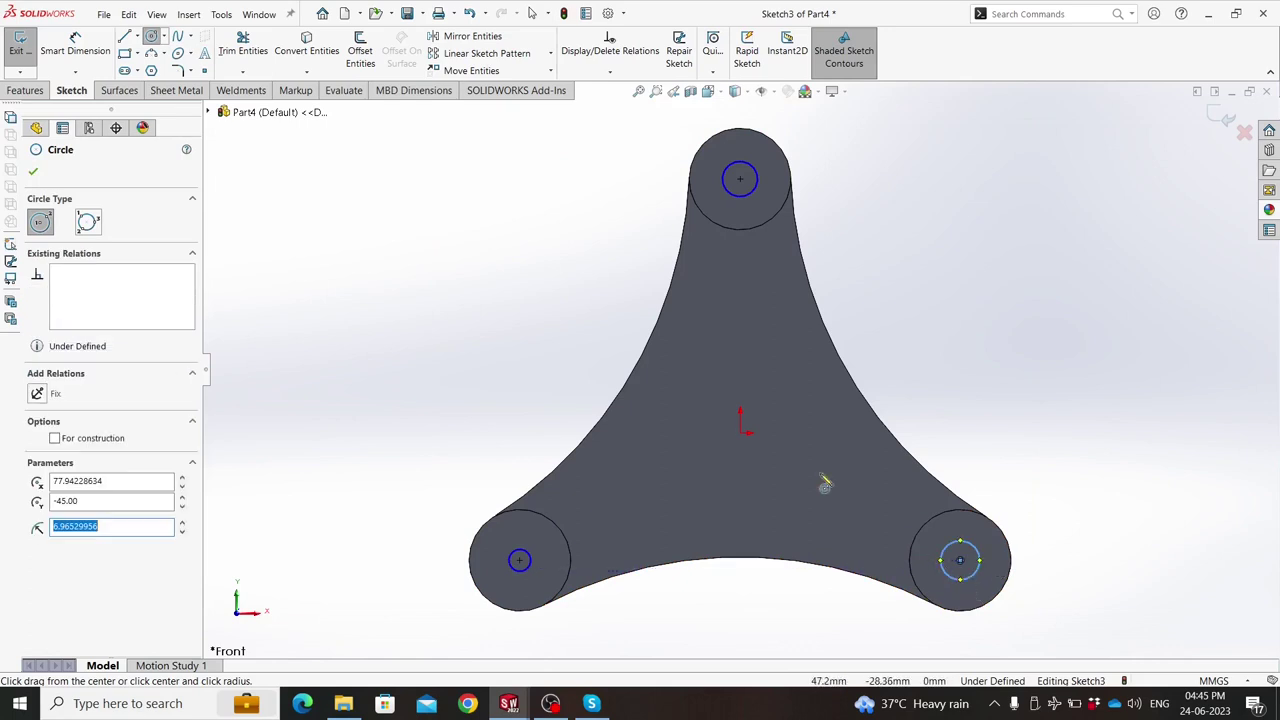
Dimension the top circle to a 20 mm diameter.
{"action": "left_click", "coordinate": [75, 45]}
{"action": "left_click", "coordinate": [724, 195]}
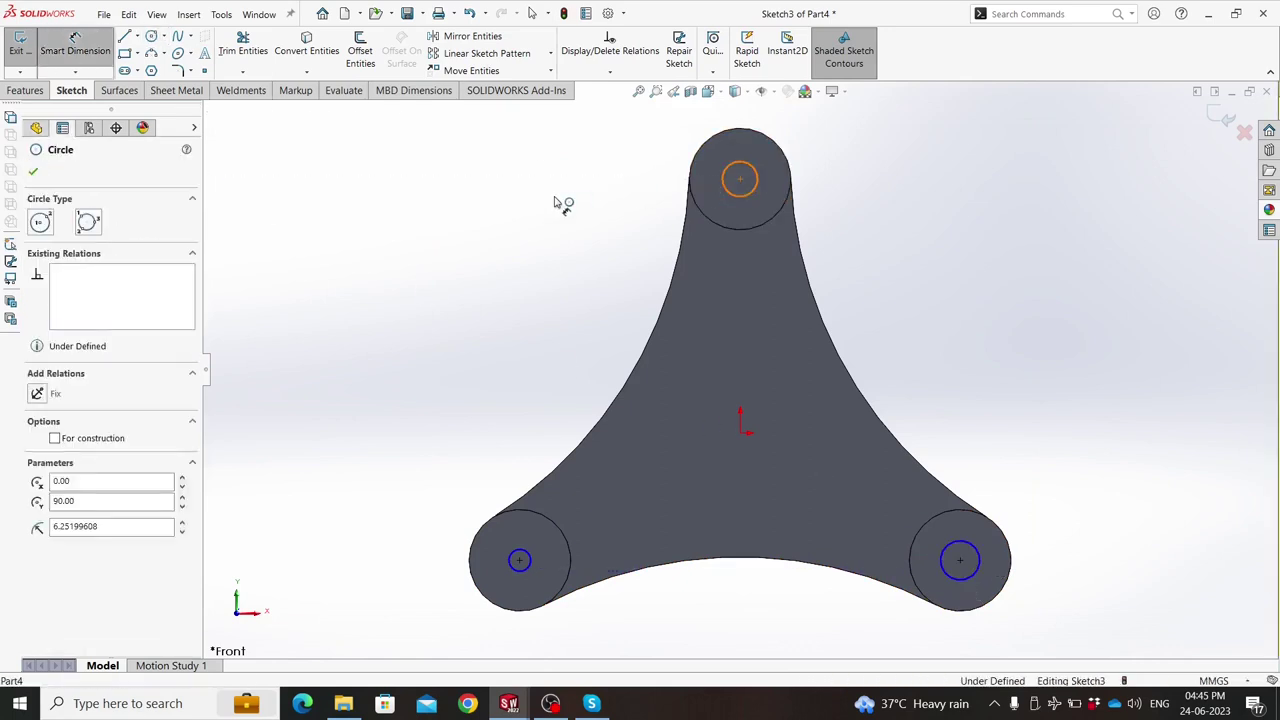
{"action": "left_click", "coordinate": [560, 203]}
{"action": "type", "text": "20"}
{"action": "key", "text": "Return"}
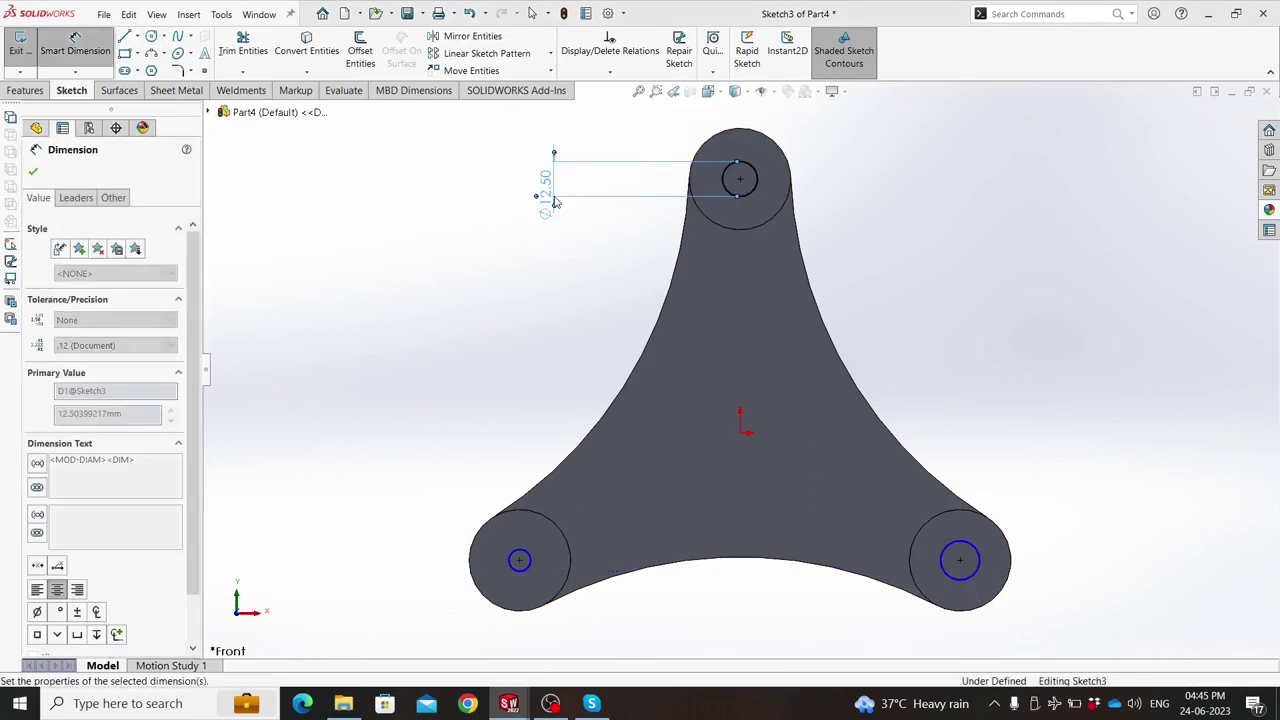
{"action": "key", "text": "Escape"}
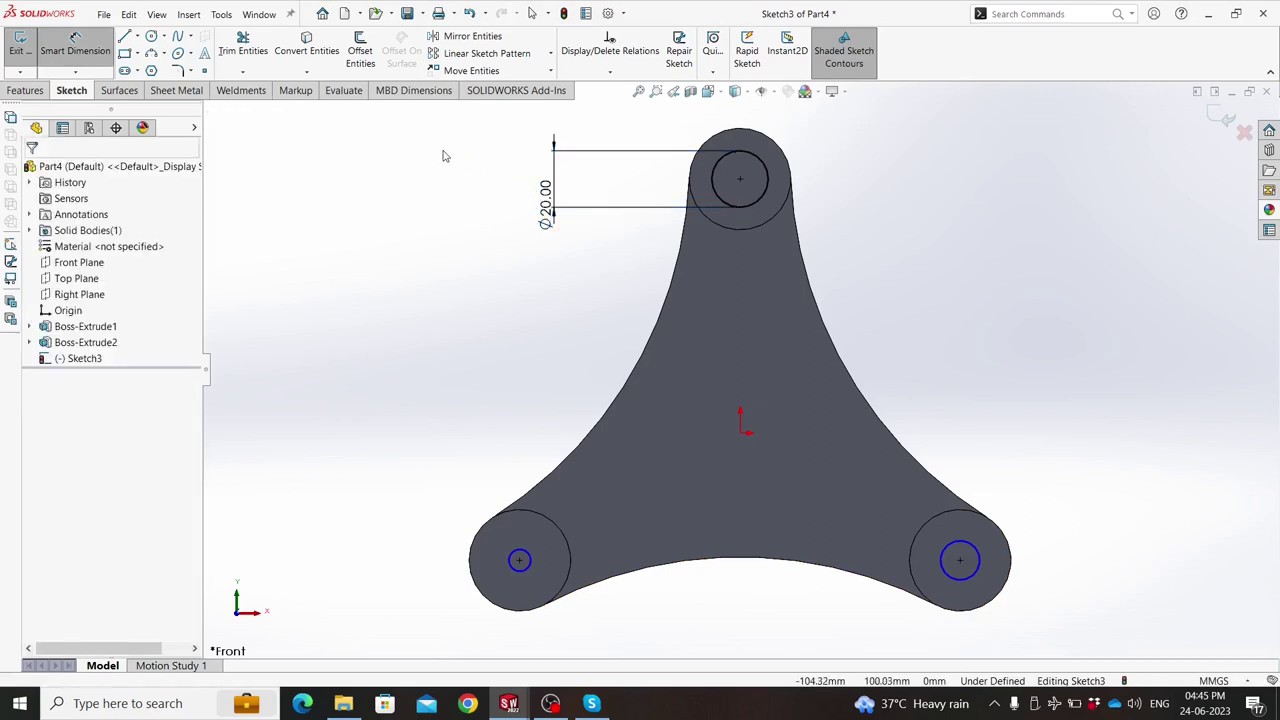
Make the bottom-left, top and bottom-right circles equal.
{"action": "left_click_drag", "start_coordinate": [356, 112], "coordinate": [1074, 626]}
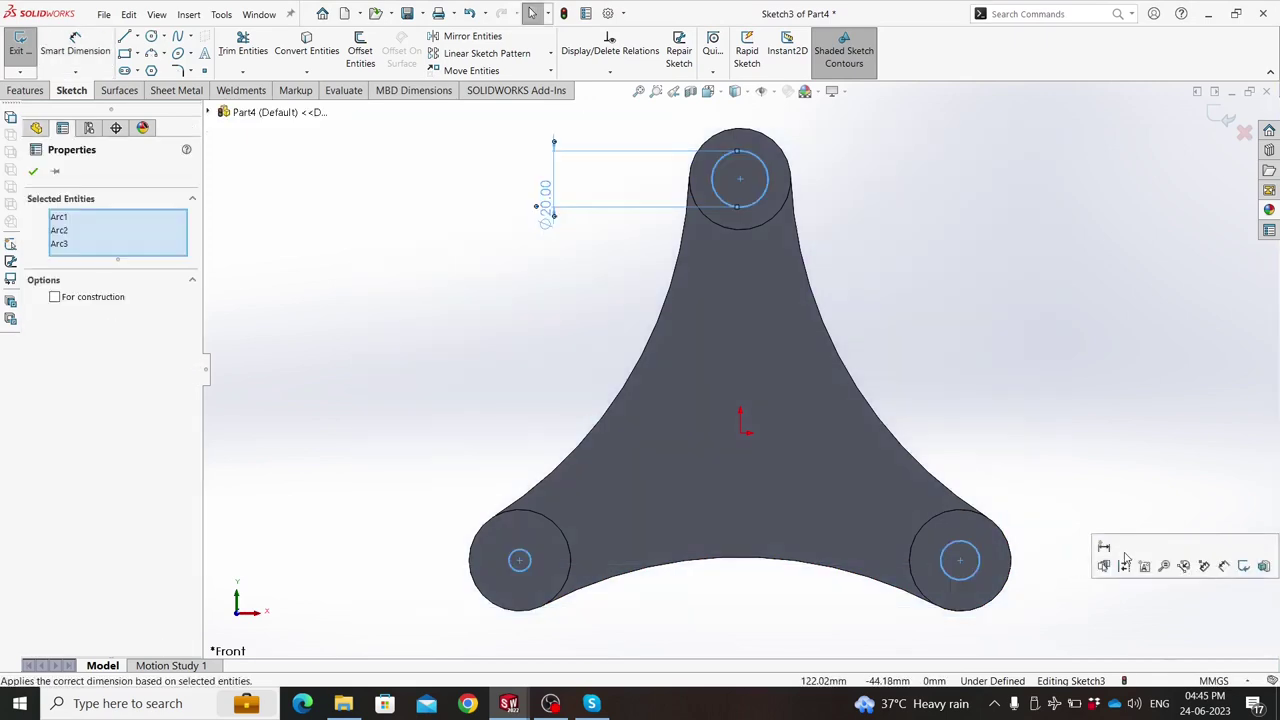
{"action": "left_click", "coordinate": [1003, 443]}
{"action": "mouse_move", "coordinate": [987, 136]}
{"action": "left_mouse_down"}
{"action": "mouse_move", "coordinate": [467, 530]}
{"action": "mouse_move", "coordinate": [423, 594]}
{"action": "left_mouse_up"}
{"action": "key", "text": "Escape"}
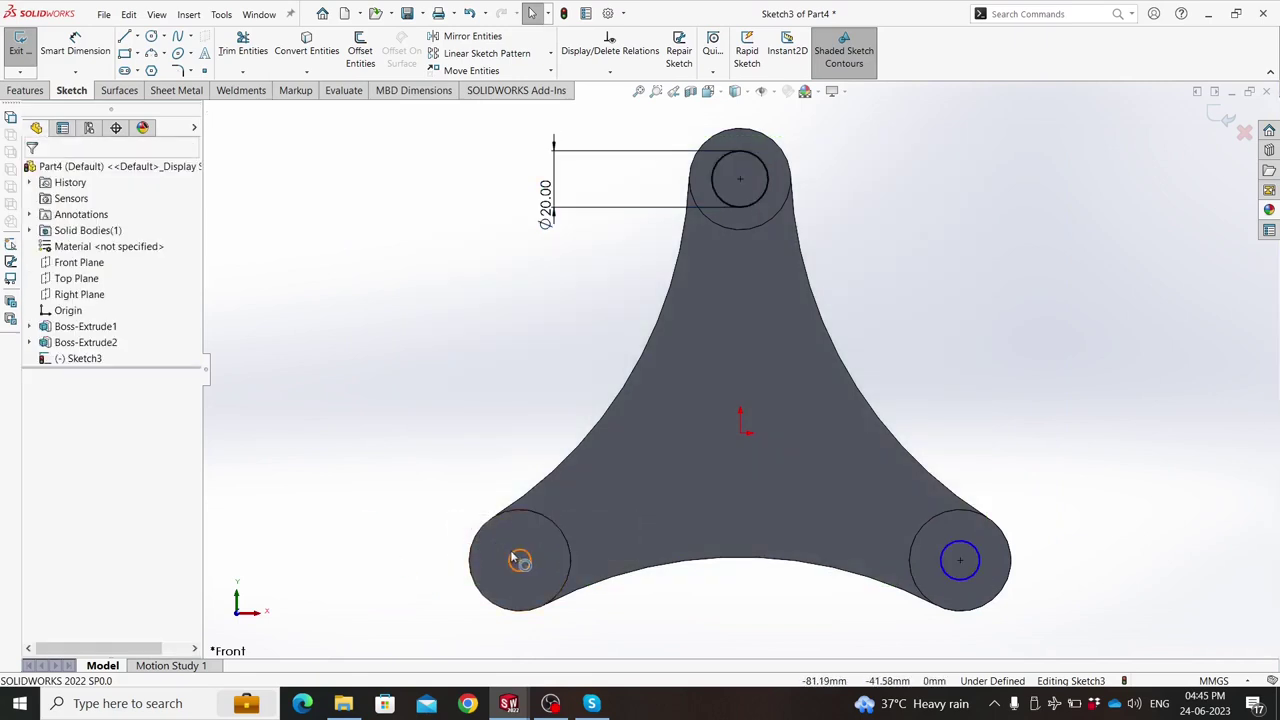
{"action": "left_click", "coordinate": [519, 560]}
{"action": "left_click", "coordinate": [737, 206]}
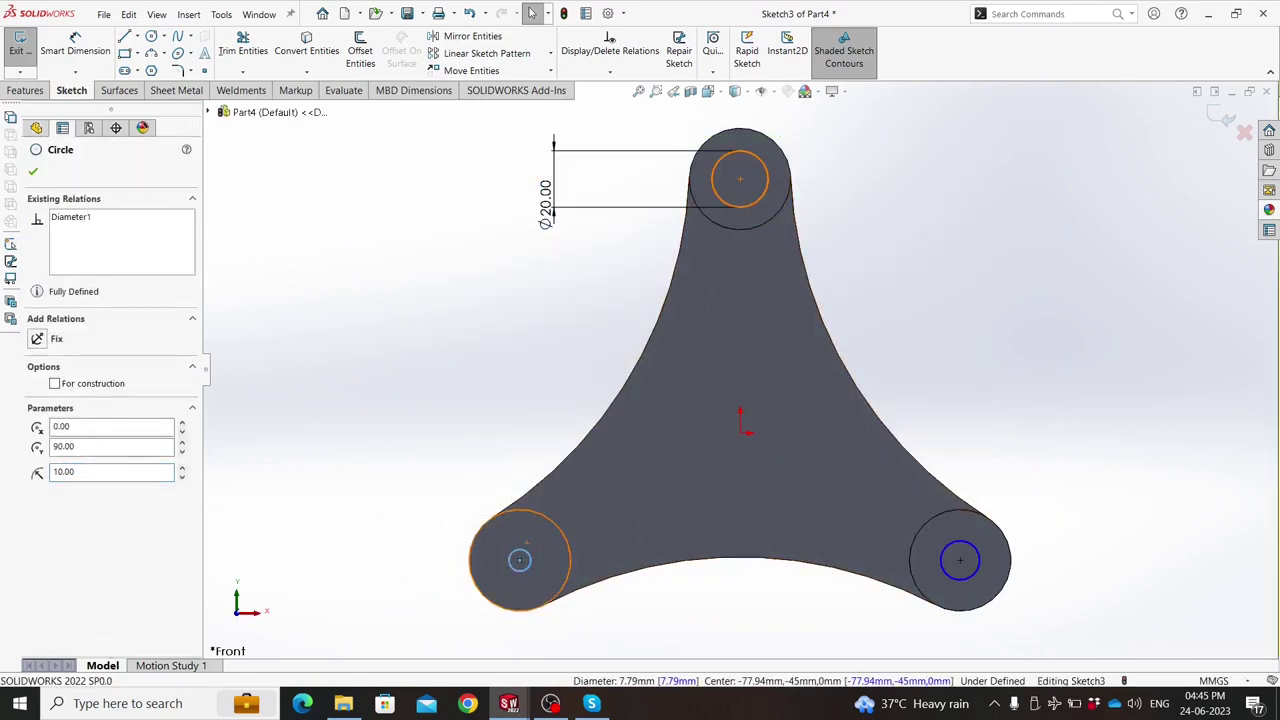
{"action": "left_click", "coordinate": [963, 545], "text": "ctrl"}
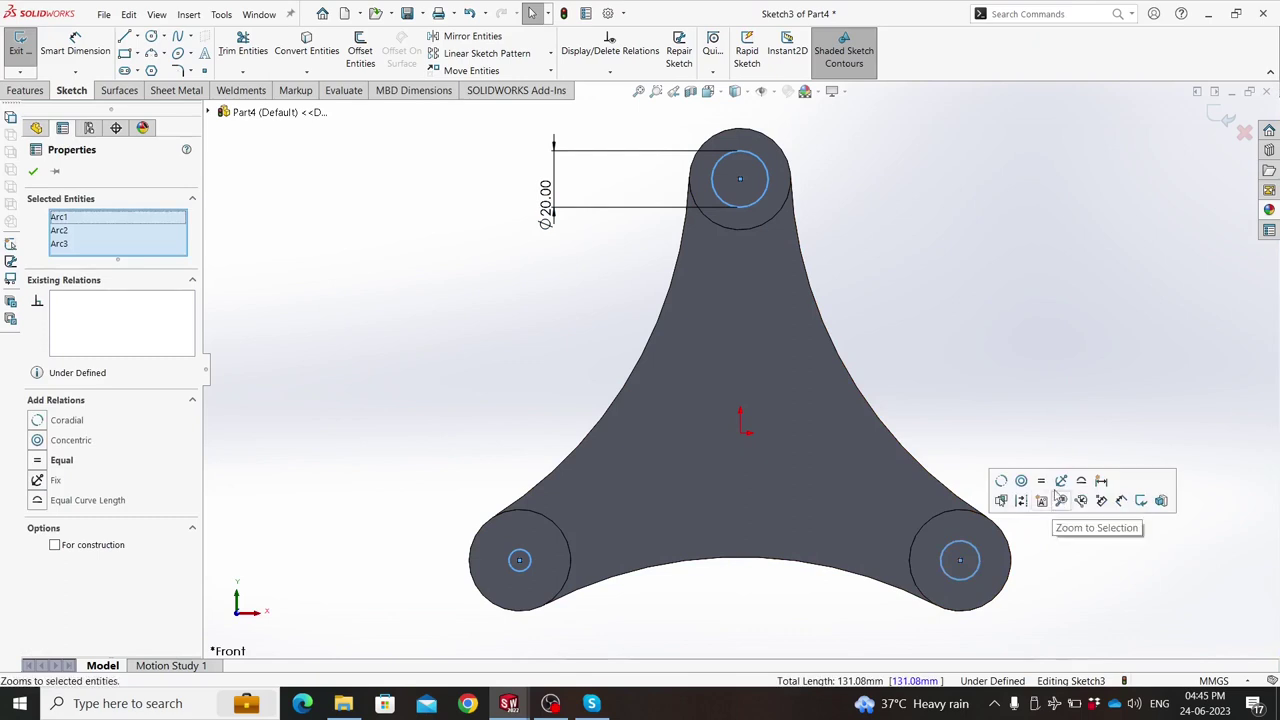
{"action": "left_click", "coordinate": [1055, 505]}
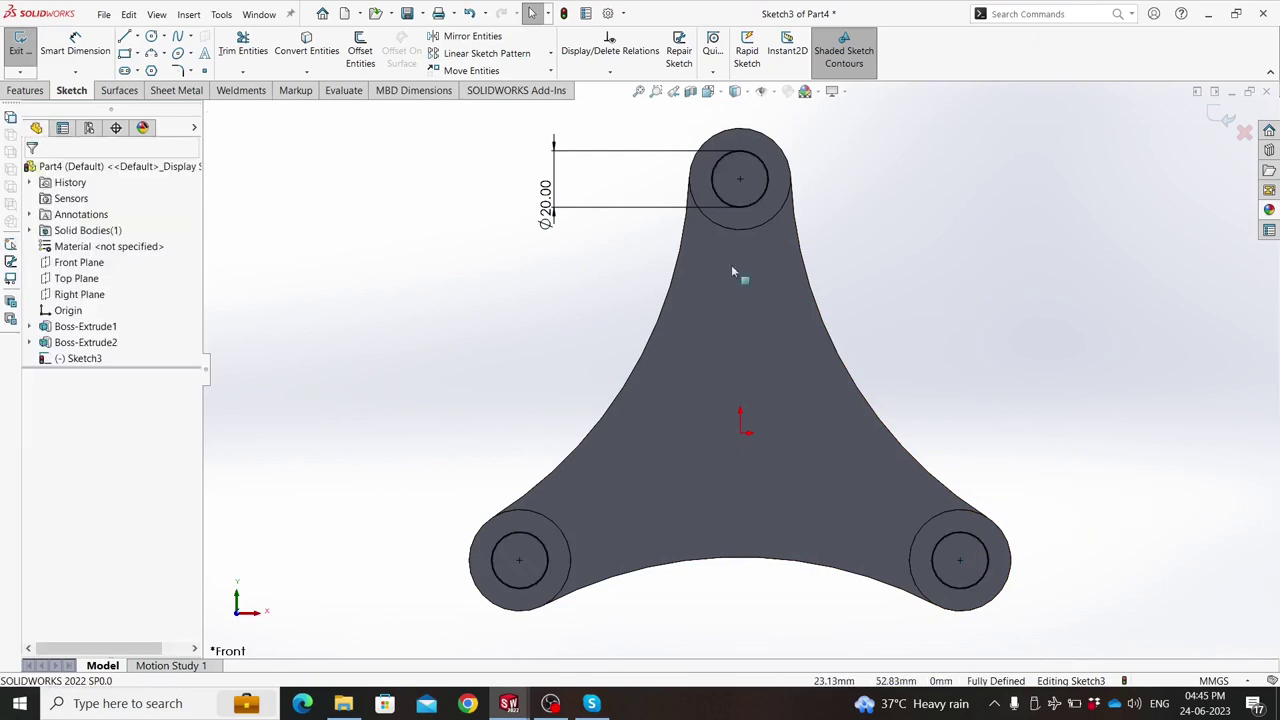
Extrude the three Ø20 circles 64 mm Mid Plane into pins through the bosses.
{"action": "left_click", "coordinate": [30, 91]}
{"action": "left_click", "coordinate": [27, 50]}
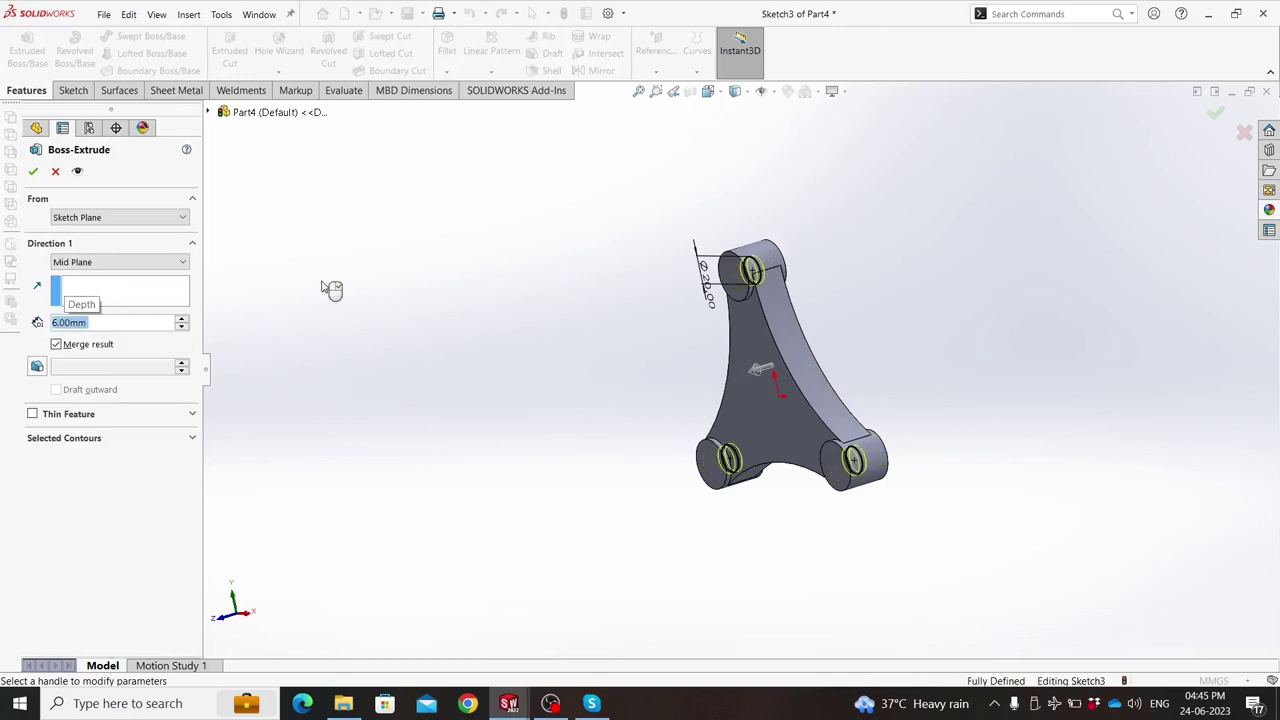
{"action": "type", "text": "64"}
{"action": "key", "text": "Return"}
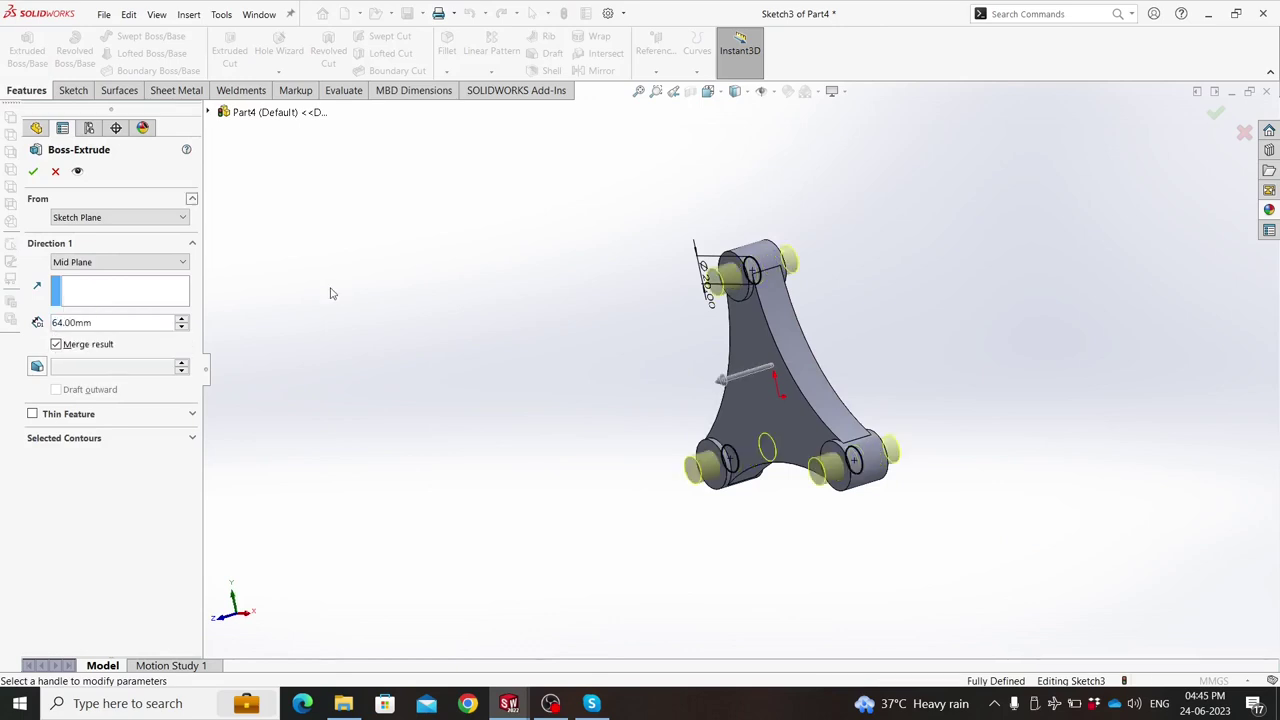
{"action": "left_click", "coordinate": [33, 171]}
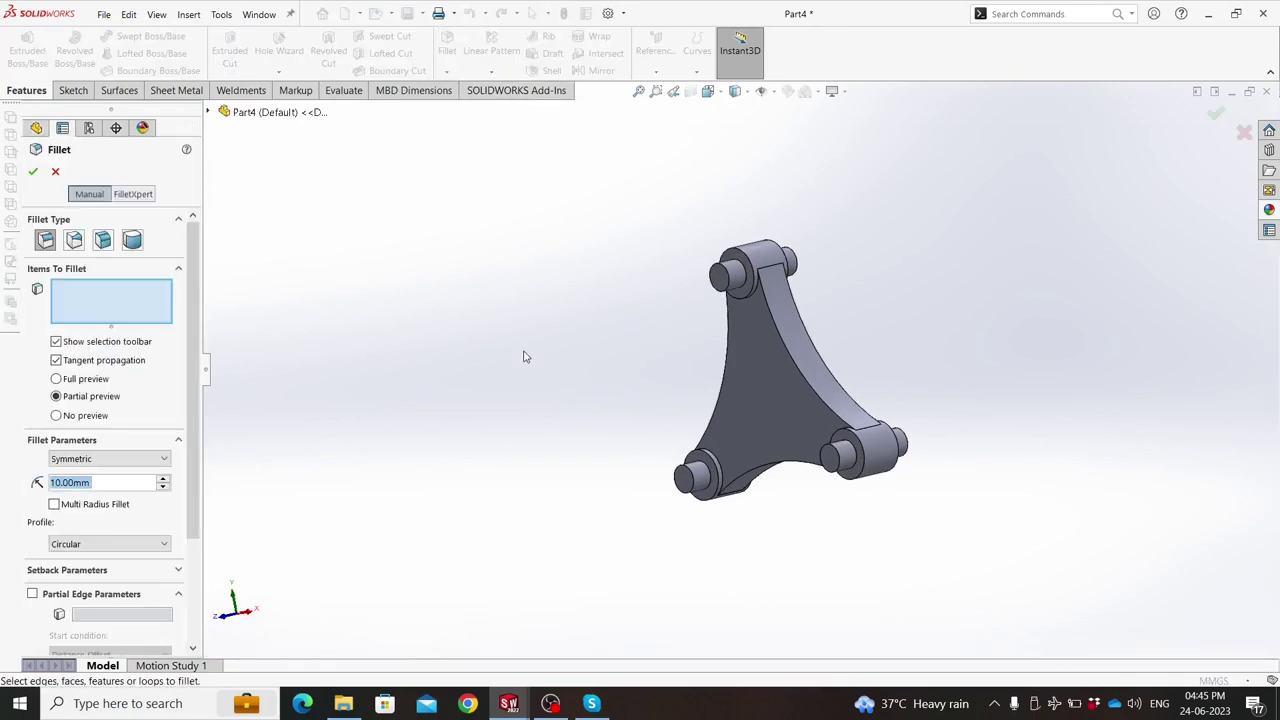
Set a 3 mm fillet radius and pick the first three plate edges.
{"action": "type", "text": "3"}
{"action": "scroll", "coordinate": [792, 387], "scroll_direction": "down", "scroll_amount": 2}
{"action": "scroll", "coordinate": [785, 350], "scroll_direction": "down", "scroll_amount": 1}
{"action": "key", "text": "Return"}
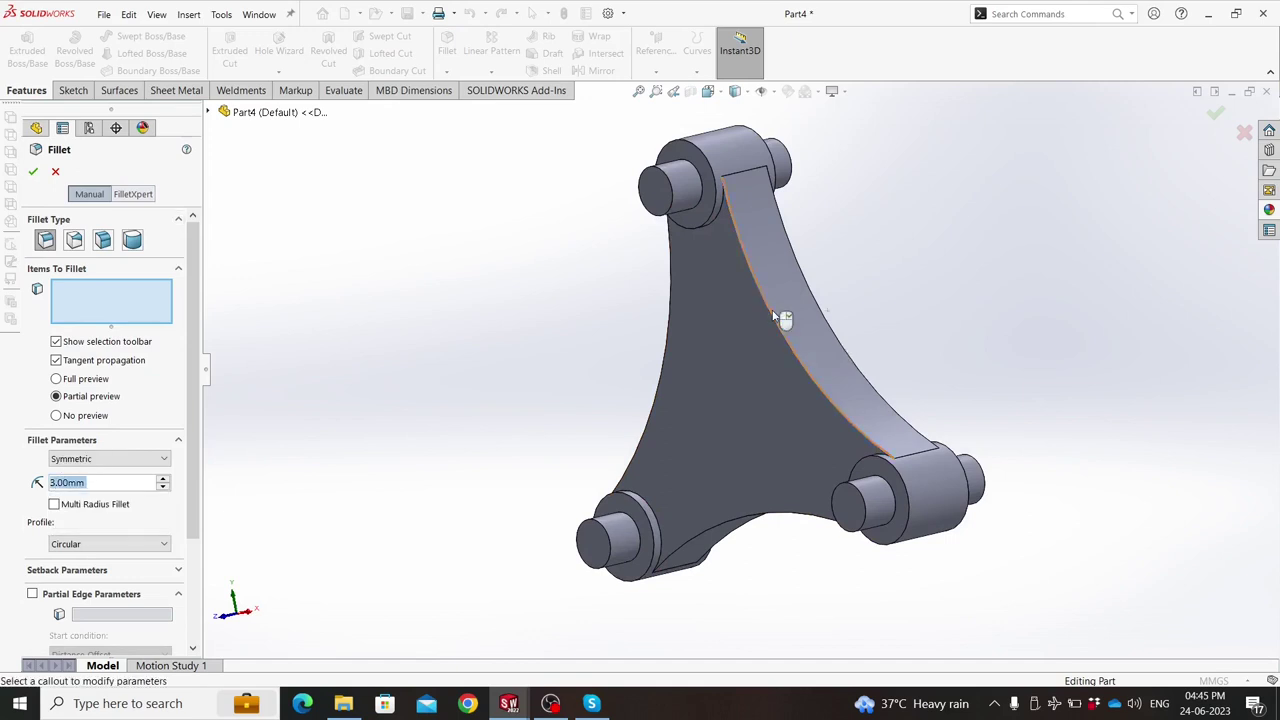
{"action": "left_click", "coordinate": [775, 318]}
{"action": "mouse_move", "coordinate": [837, 320]}
{"action": "middle_mouse_down"}
{"action": "mouse_move", "coordinate": [750, 411]}
{"action": "mouse_move", "coordinate": [853, 372]}
{"action": "middle_mouse_up"}
{"action": "left_click", "coordinate": [740, 410]}
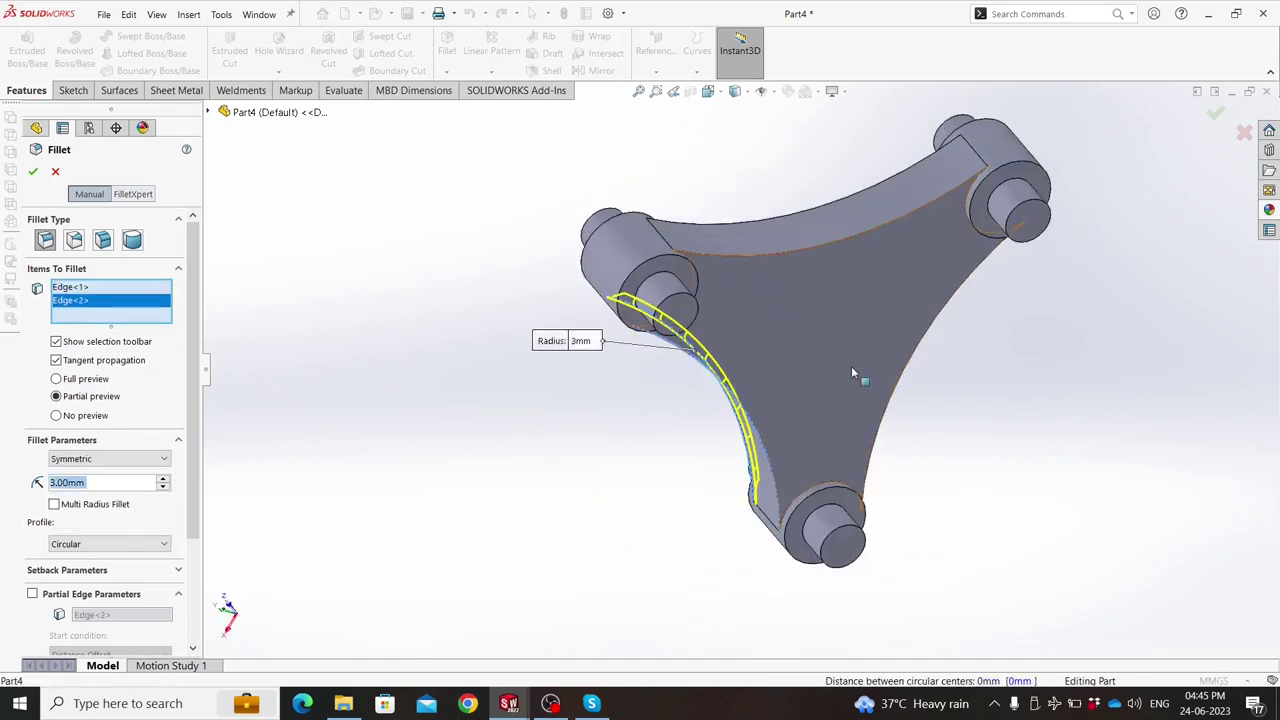
{"action": "left_click", "coordinate": [847, 242]}
Add three more plate edges and apply the 3 mm fillet.
{"action": "mouse_move", "coordinate": [847, 242]}
{"action": "middle_mouse_down"}
{"action": "mouse_move", "coordinate": [937, 337]}
{"action": "mouse_move", "coordinate": [893, 257]}
{"action": "mouse_move", "coordinate": [924, 330]}
{"action": "mouse_move", "coordinate": [751, 303]}
{"action": "mouse_move", "coordinate": [775, 335]}
{"action": "mouse_move", "coordinate": [817, 229]}
{"action": "mouse_move", "coordinate": [373, 243]}
{"action": "middle_mouse_up"}
{"action": "left_click", "coordinate": [924, 340]}
{"action": "left_click", "coordinate": [743, 305]}
{"action": "left_click", "coordinate": [769, 316]}
{"action": "left_click", "coordinate": [35, 172]}
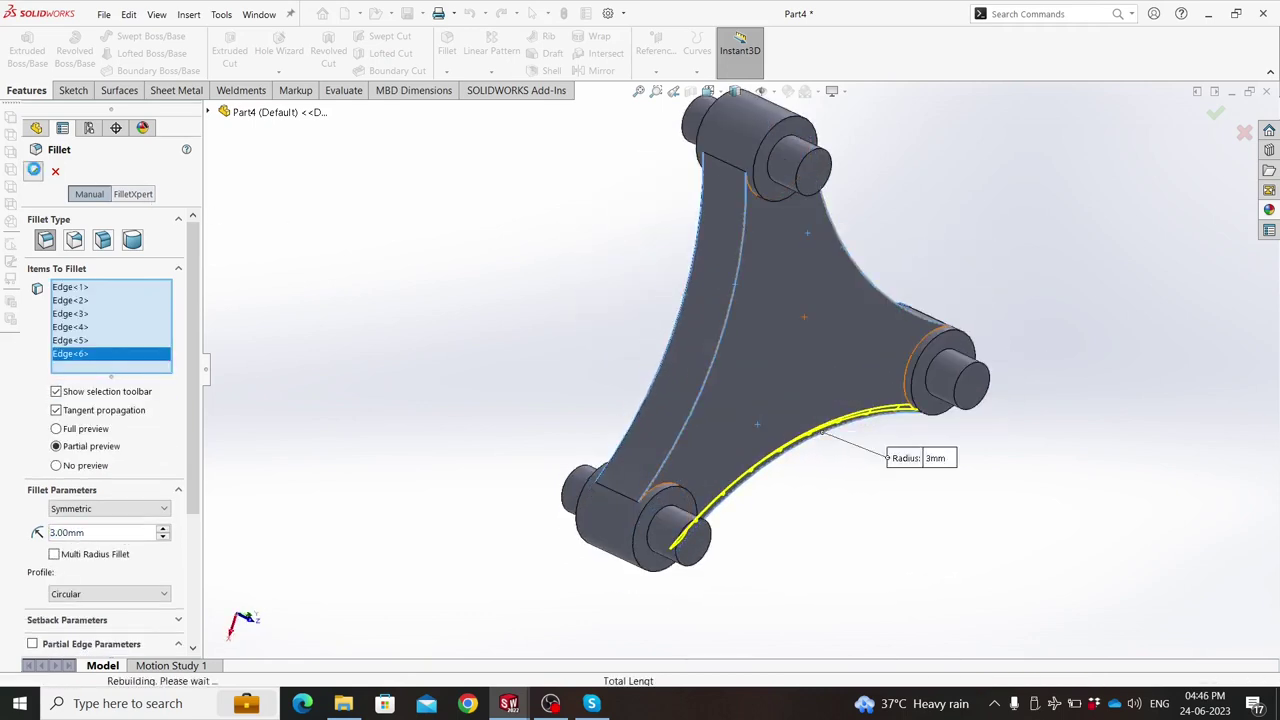
{"action": "mouse_move", "coordinate": [451, 343]}
{"action": "middle_mouse_down"}
{"action": "mouse_move", "coordinate": [817, 278]}
{"action": "mouse_move", "coordinate": [842, 345]}
{"action": "mouse_move", "coordinate": [895, 322]}
{"action": "middle_mouse_up"}
Give the part a cyan appearance.
{"action": "scroll", "coordinate": [905, 310], "scroll_direction": "up", "scroll_amount": 2}
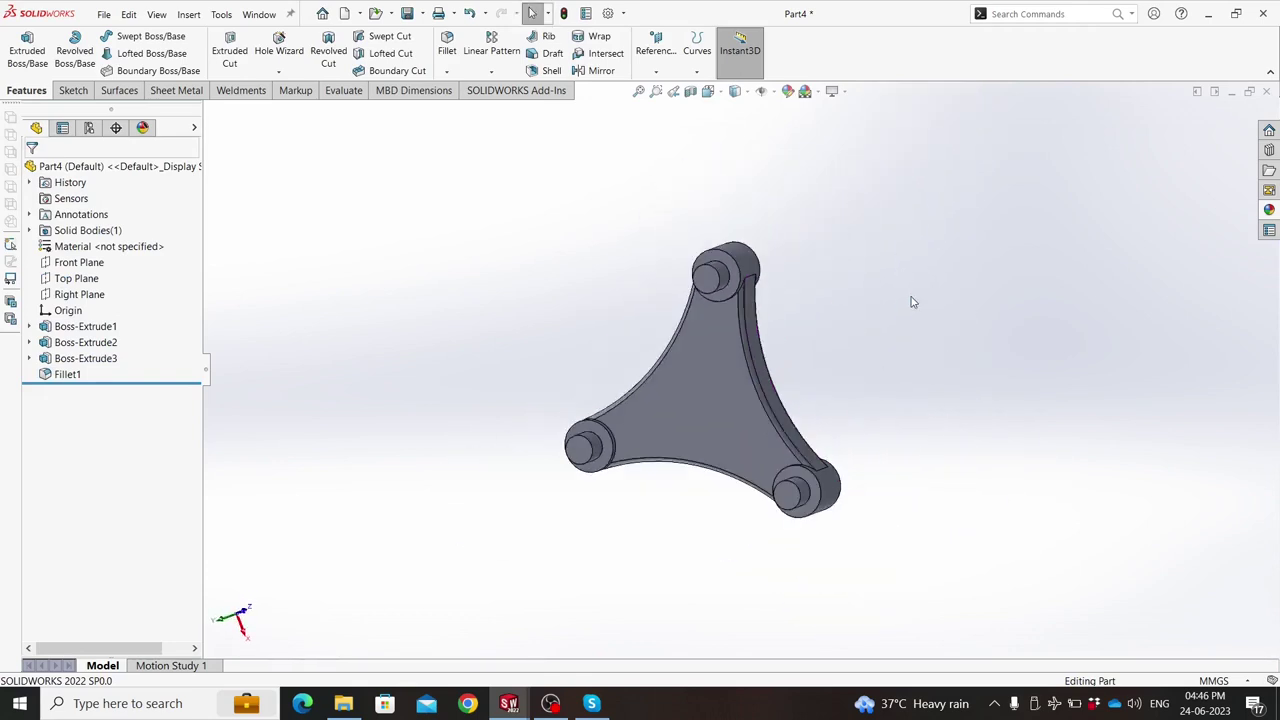
{"action": "scroll", "coordinate": [855, 343], "scroll_direction": "up", "scroll_amount": 2}
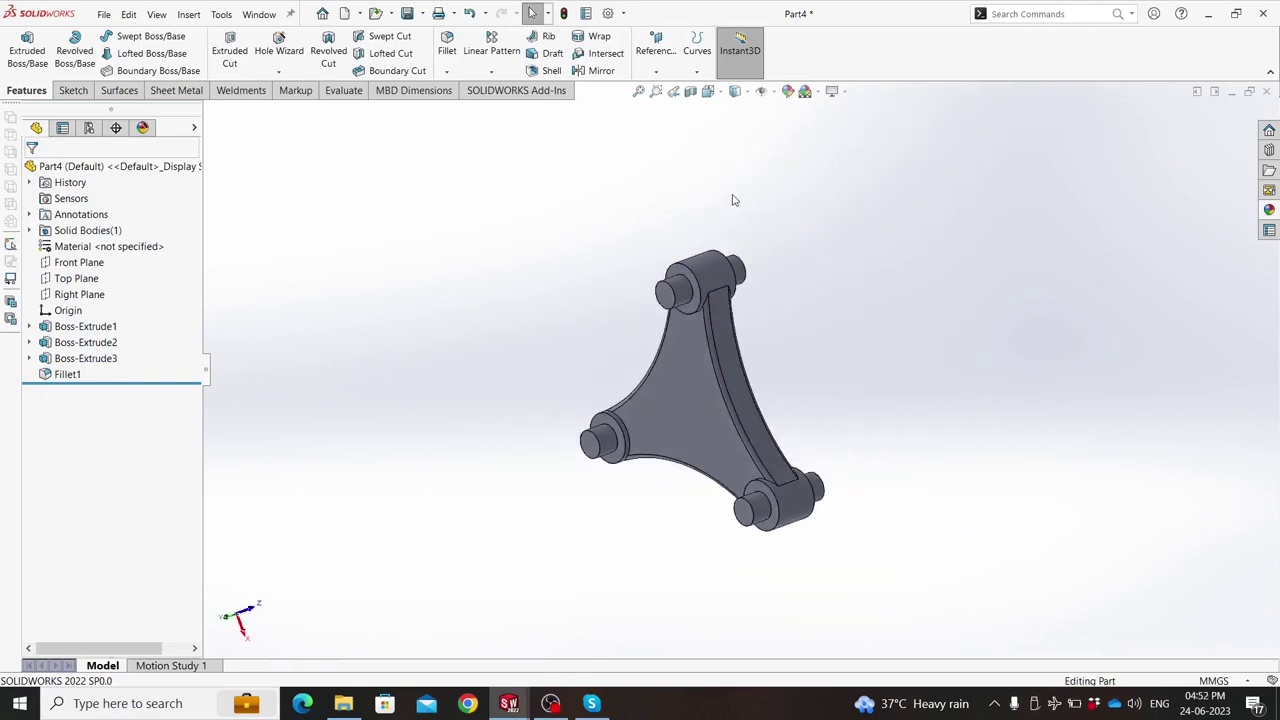
{"action": "left_click", "coordinate": [788, 92]}
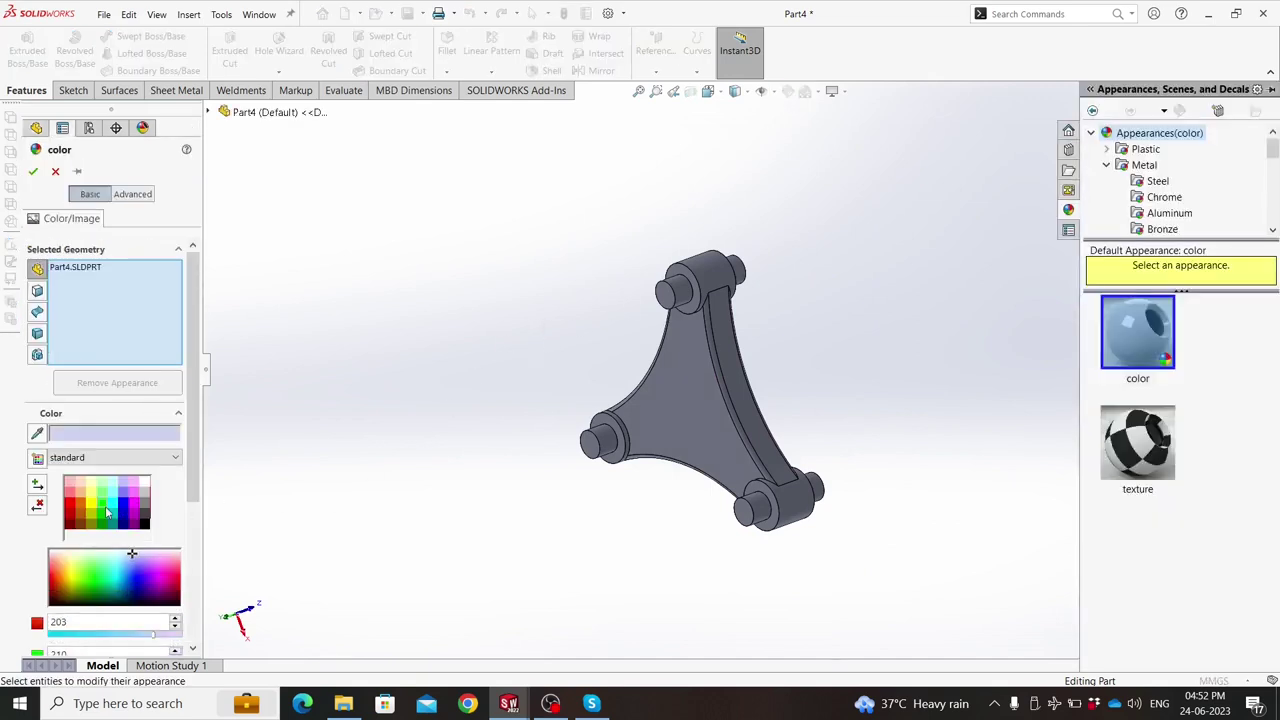
{"action": "left_click", "coordinate": [112, 510]}
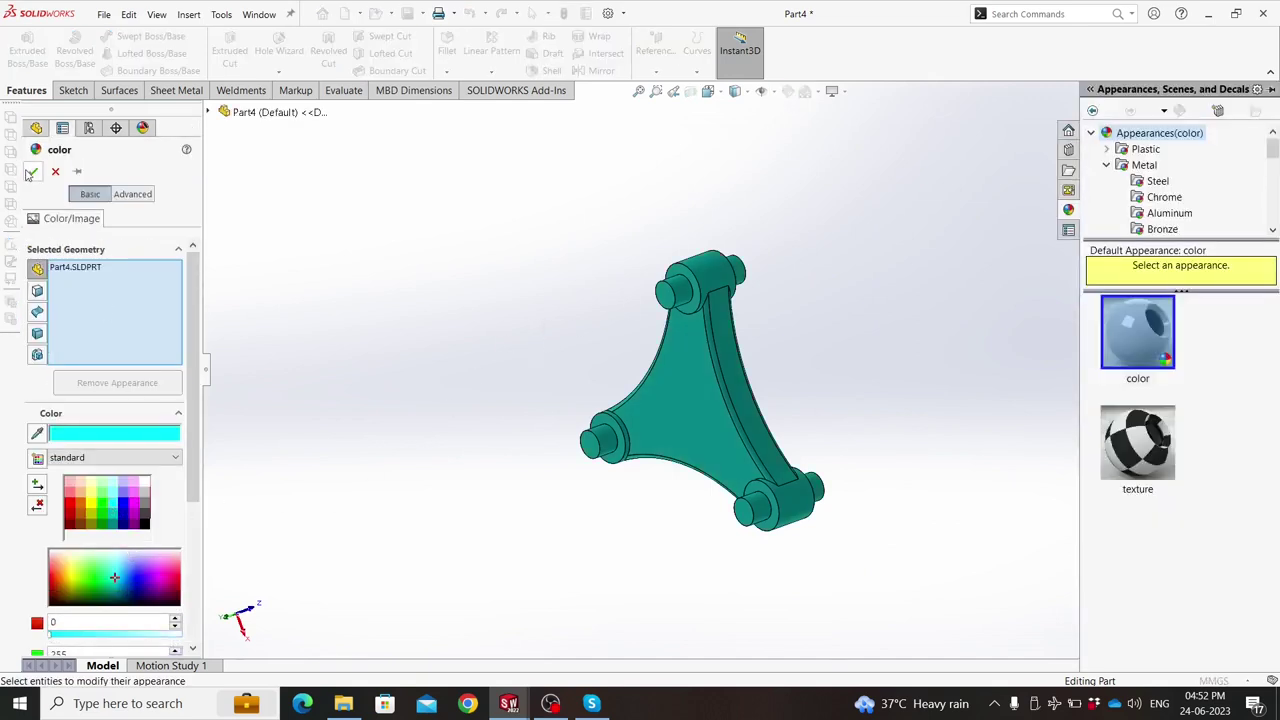
{"action": "left_click", "coordinate": [32, 172]}
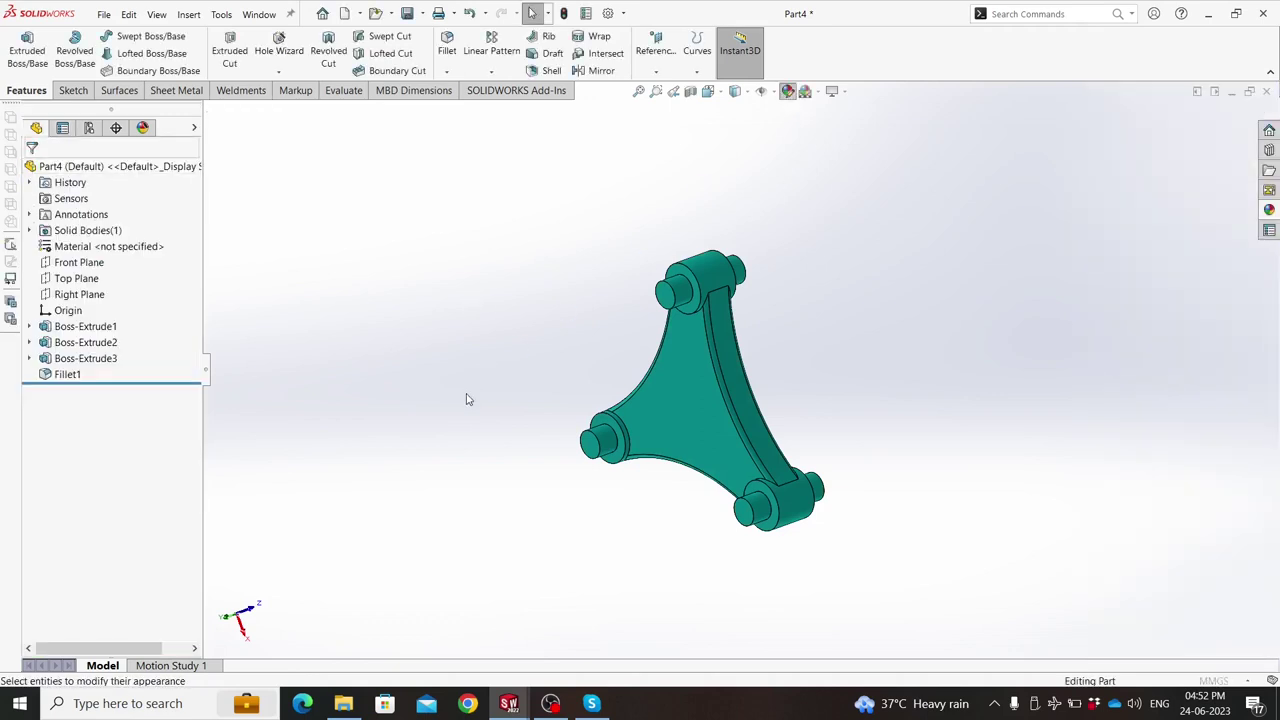
Try purple, magenta, dark grey and white, then settle on a yellow appearance.
{"action": "left_click", "coordinate": [149, 581]}
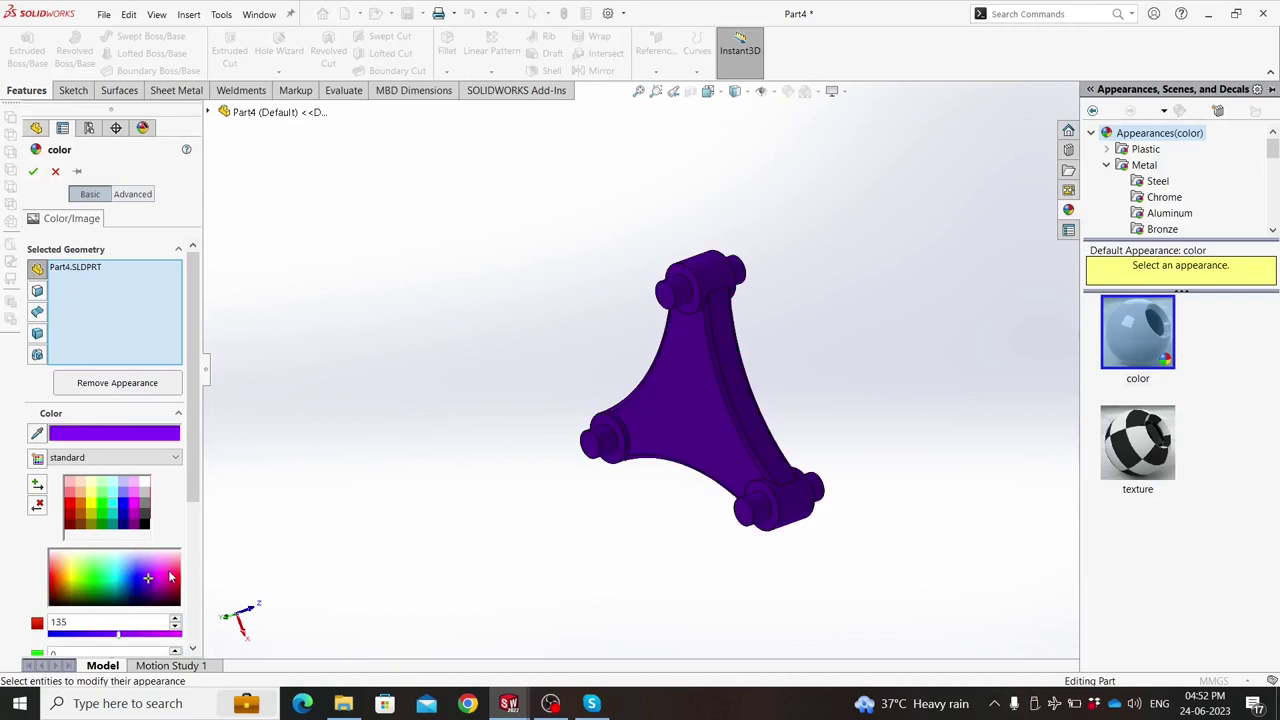
{"action": "left_click", "coordinate": [170, 577]}
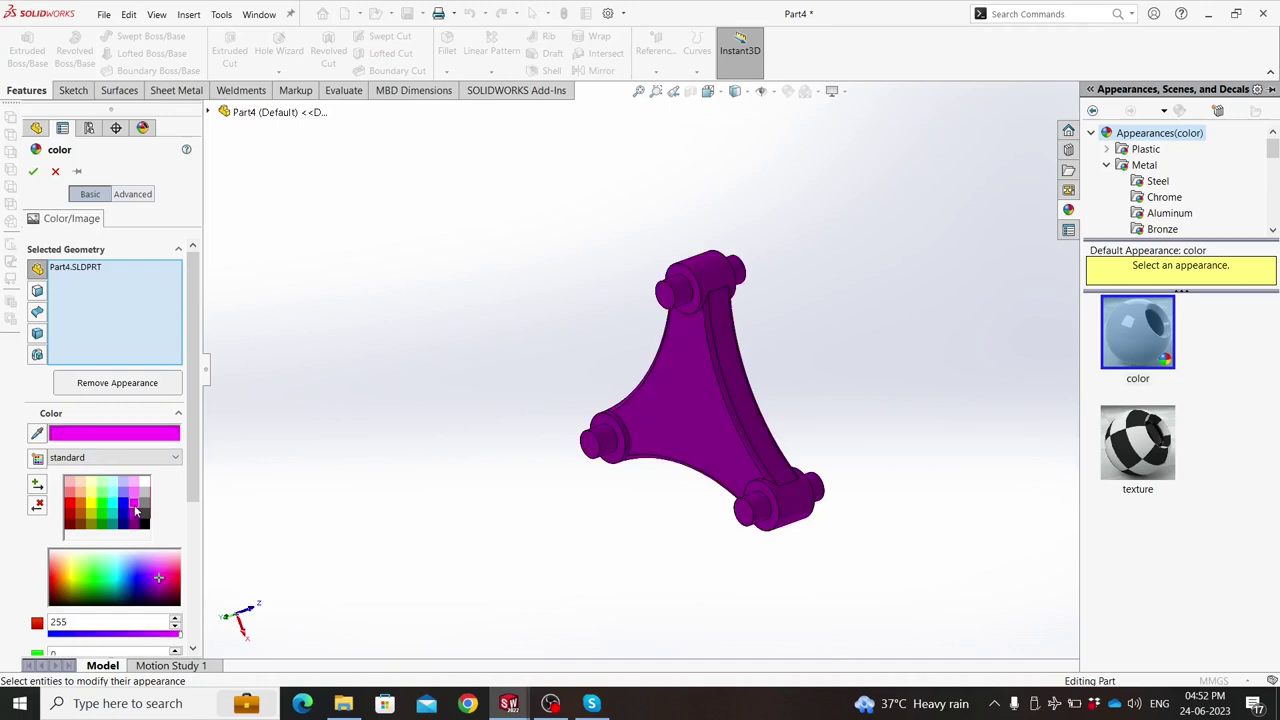
{"action": "left_click", "coordinate": [144, 509]}
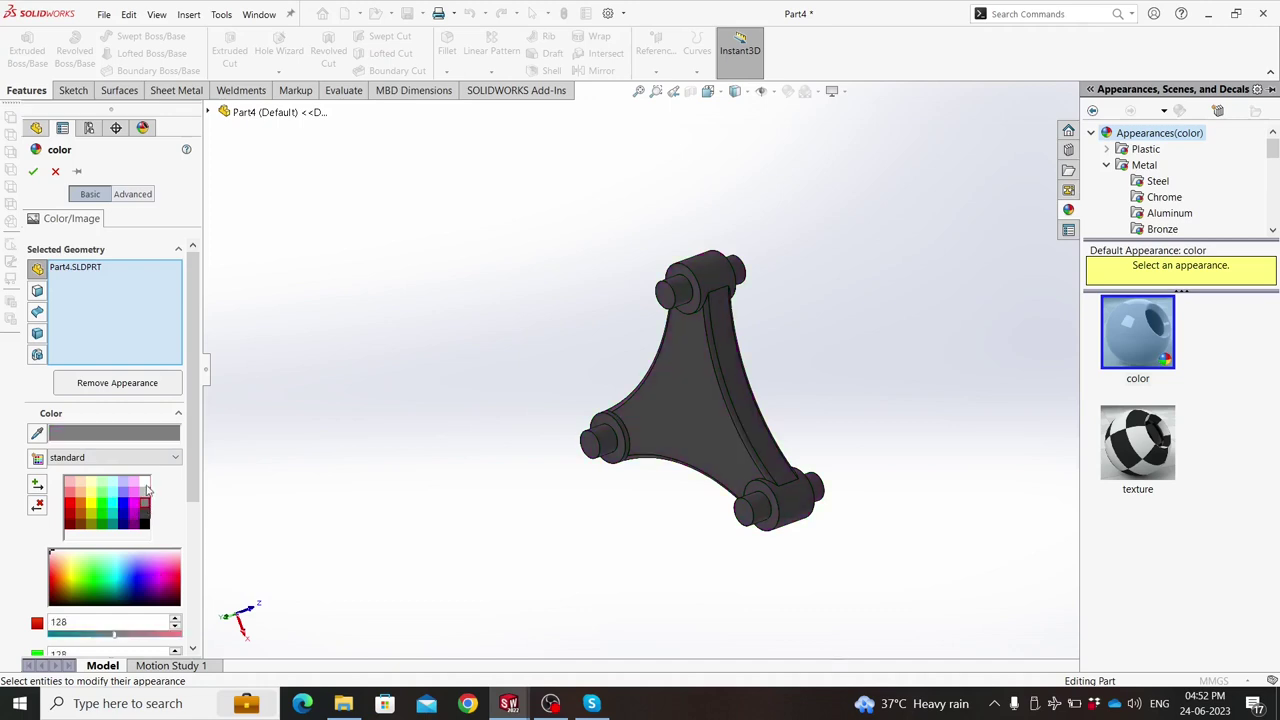
{"action": "left_click", "coordinate": [145, 484]}
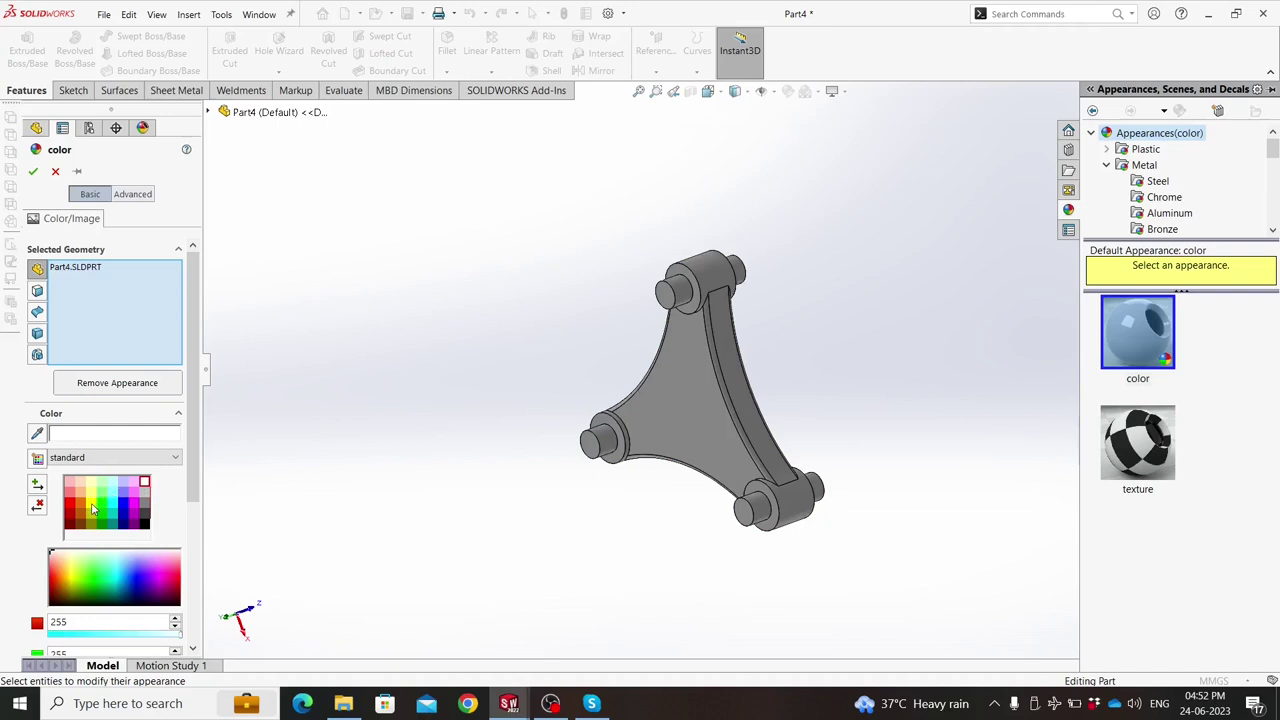
{"action": "left_click", "coordinate": [92, 509]}
{"action": "left_click", "coordinate": [33, 172]}
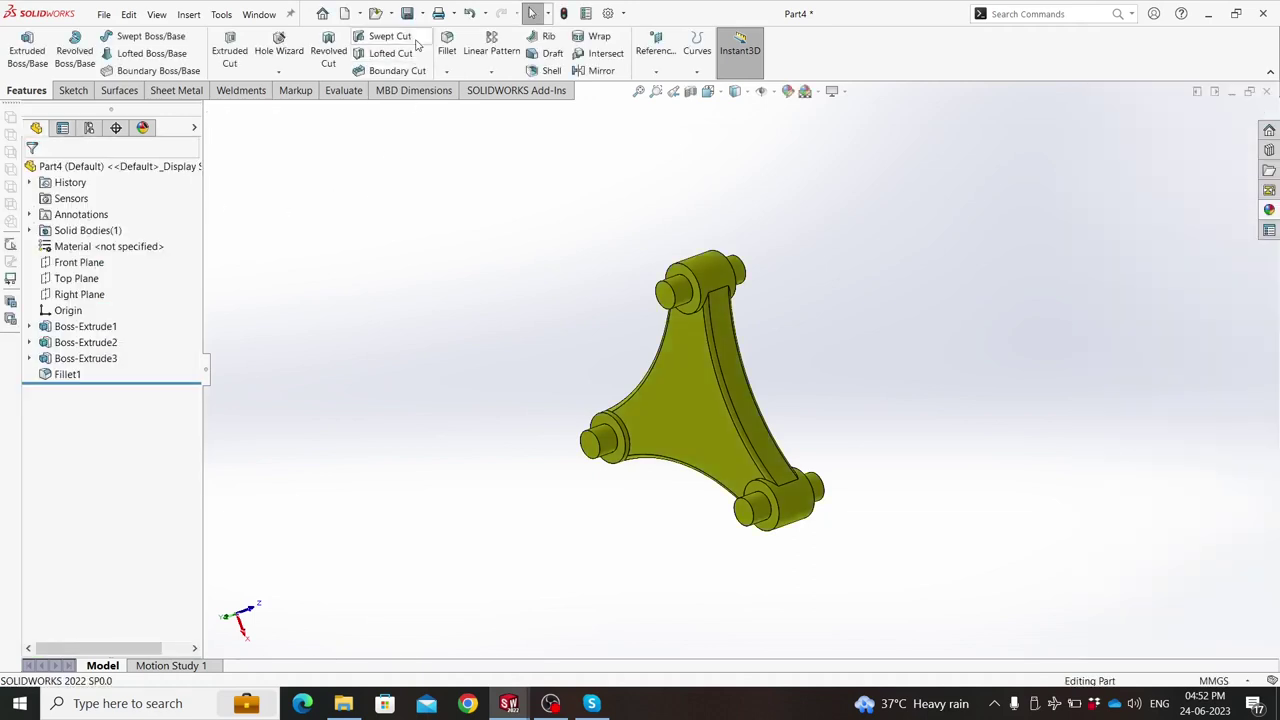
Save the part as Jointer in Desktop > Universal joint, then start a new document.
{"action": "left_click", "coordinate": [406, 14]}
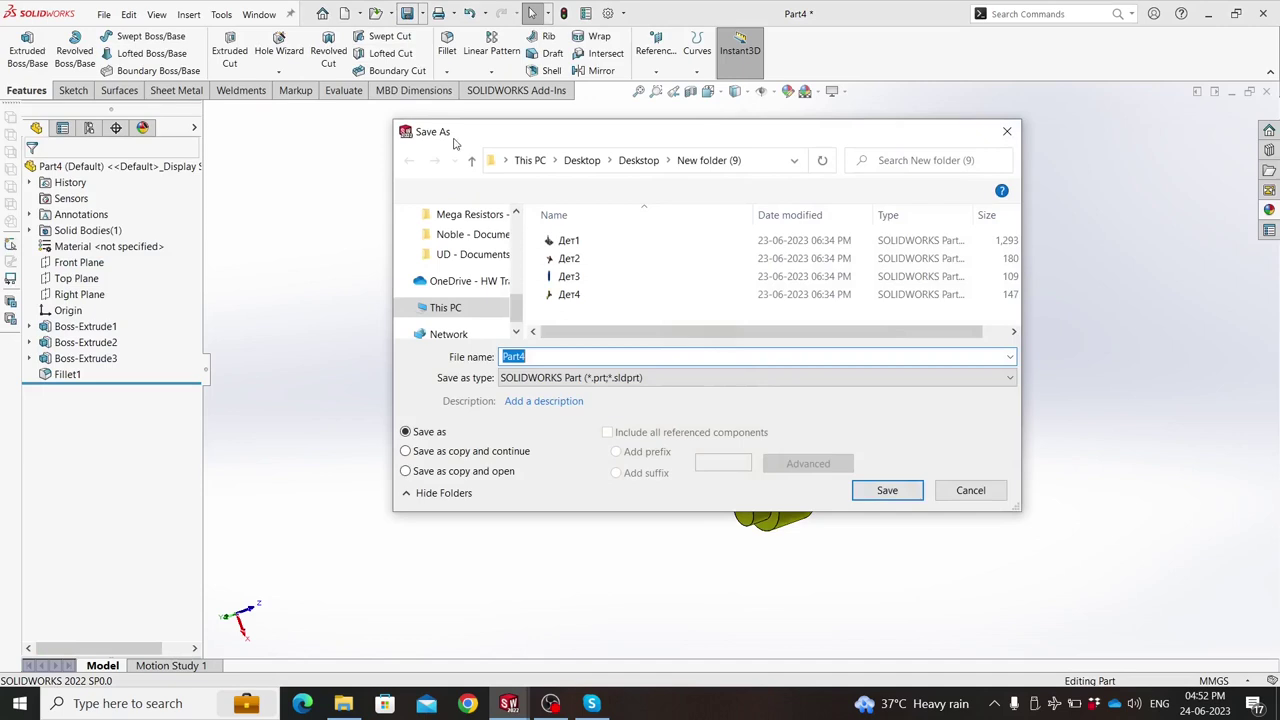
{"action": "left_click", "coordinate": [578, 161]}
{"action": "double_click", "coordinate": [590, 262]}
{"action": "type", "text": "Jointer"}
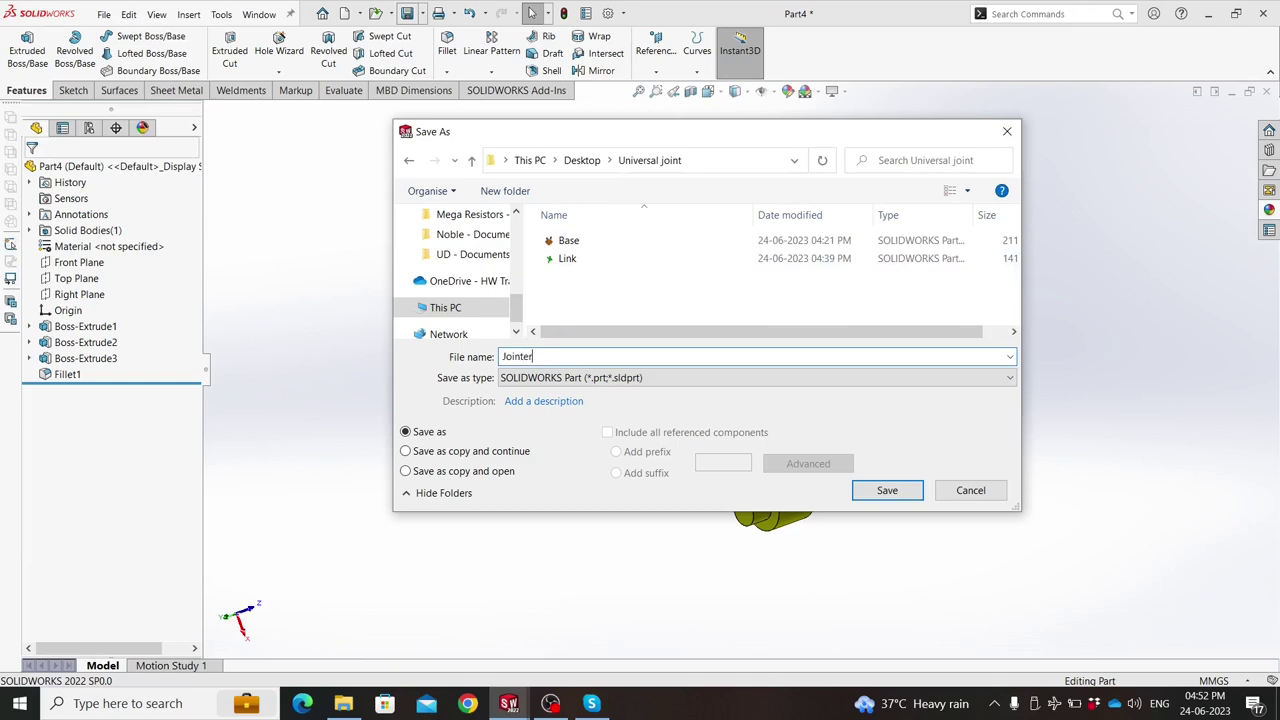
{"action": "key", "text": "Return"}
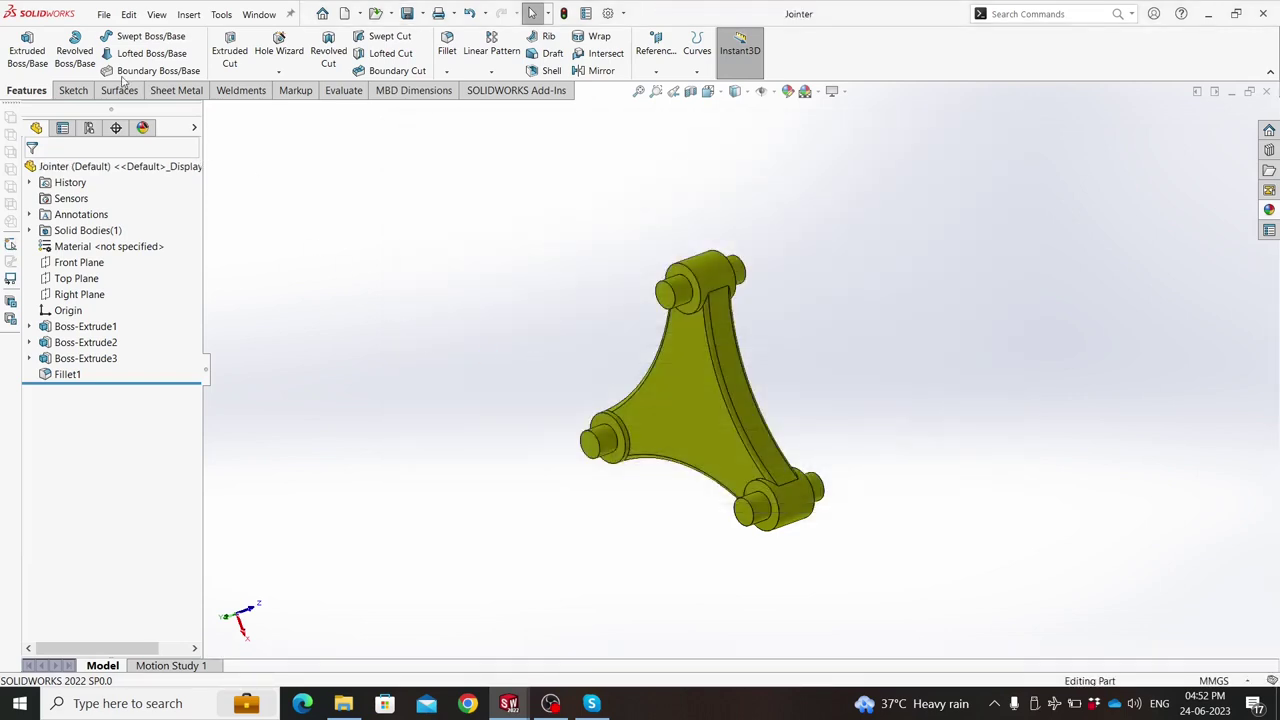
{"action": "left_click", "coordinate": [105, 15]}
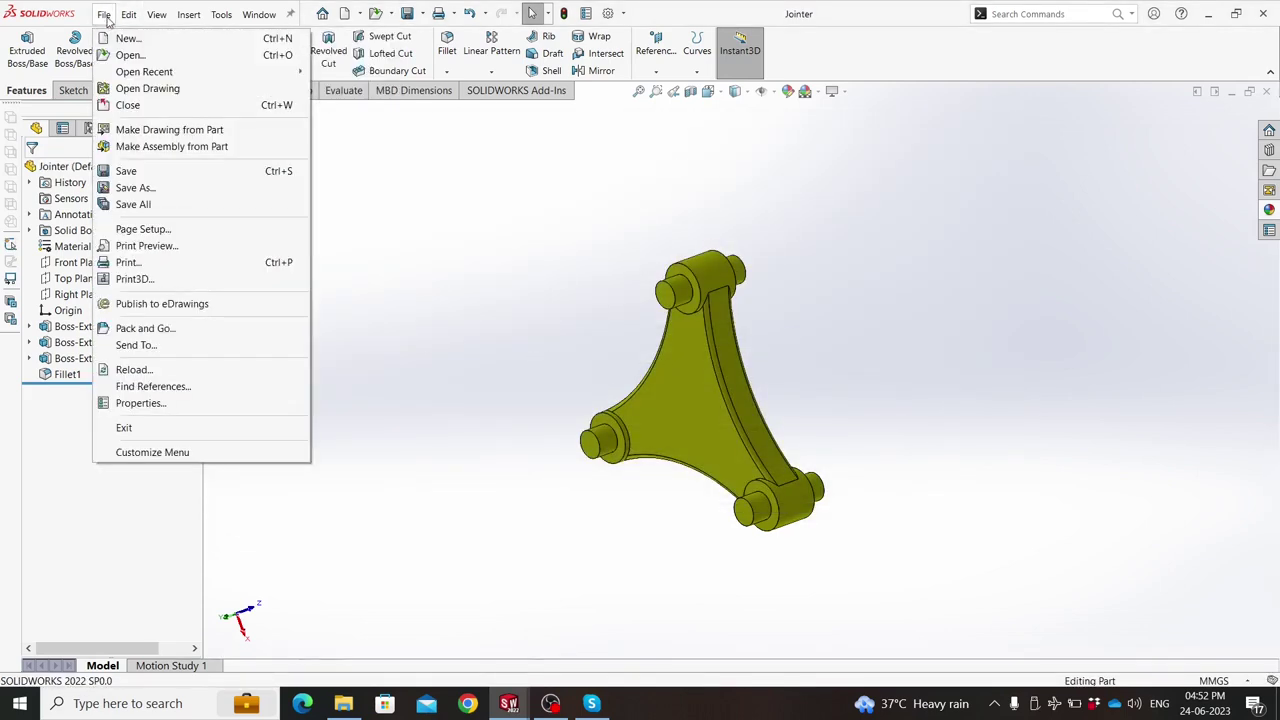
{"action": "left_click", "coordinate": [125, 38]}
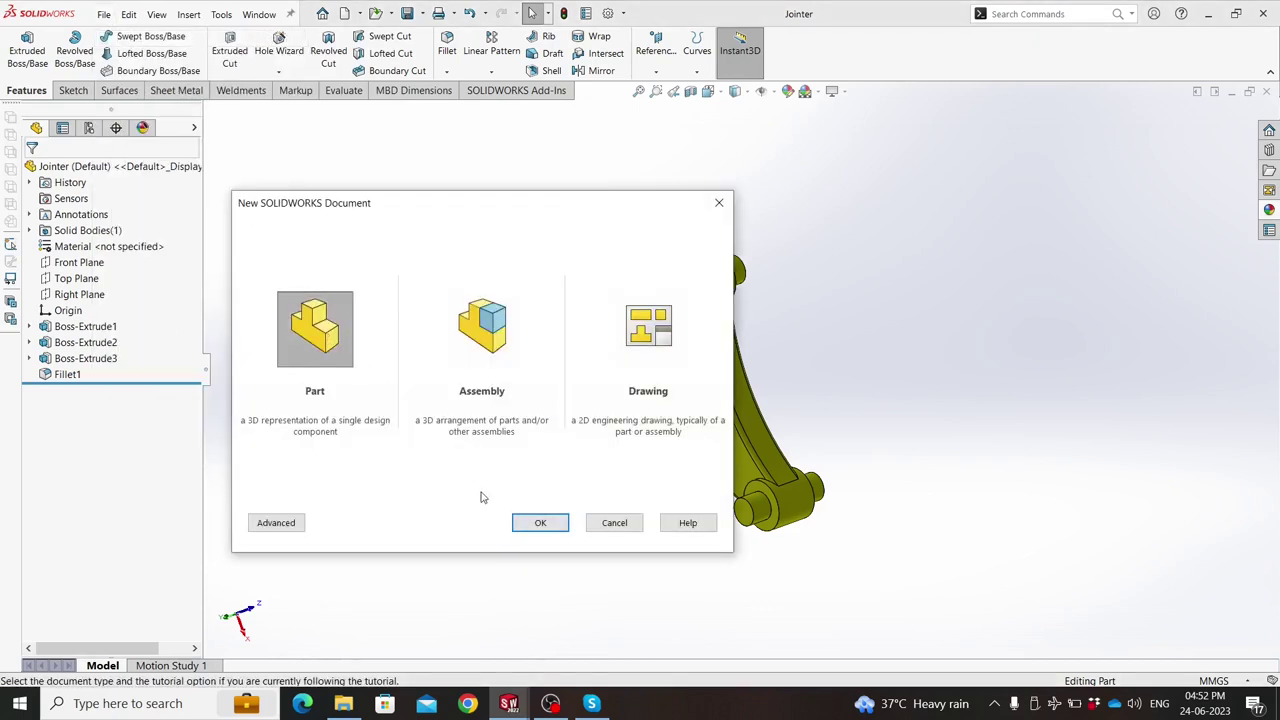
In a new part, draw a centre-point straight slot from the origin on the Top Plane.
{"action": "left_click", "coordinate": [528, 522]}
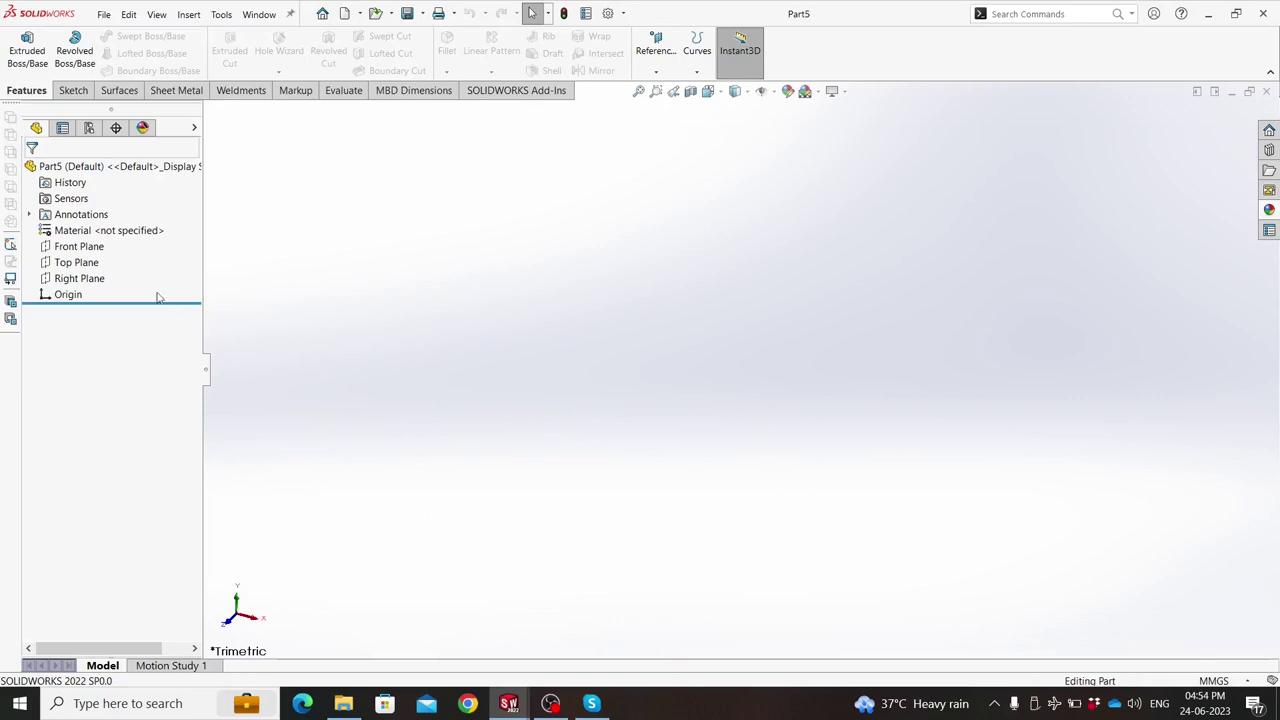
{"action": "left_click", "coordinate": [76, 262]}
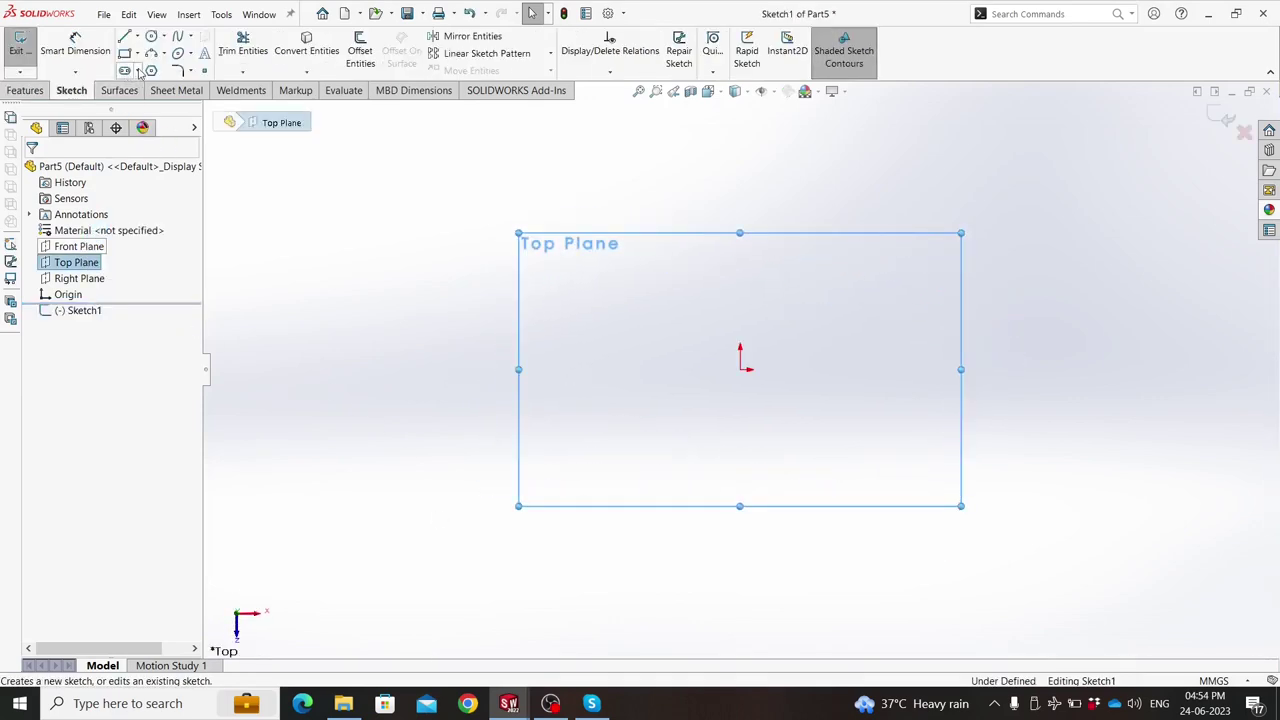
{"action": "left_click", "coordinate": [138, 71]}
{"action": "left_click", "coordinate": [170, 100]}
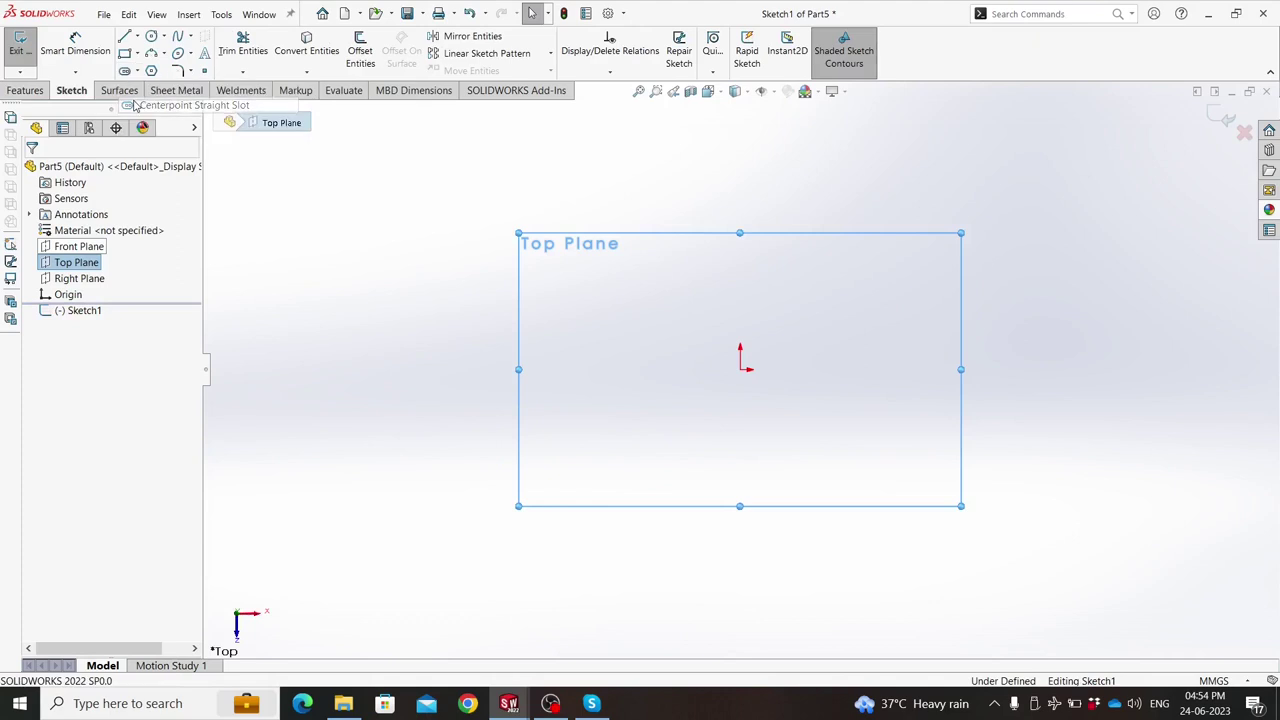
{"action": "left_click", "coordinate": [740, 370]}
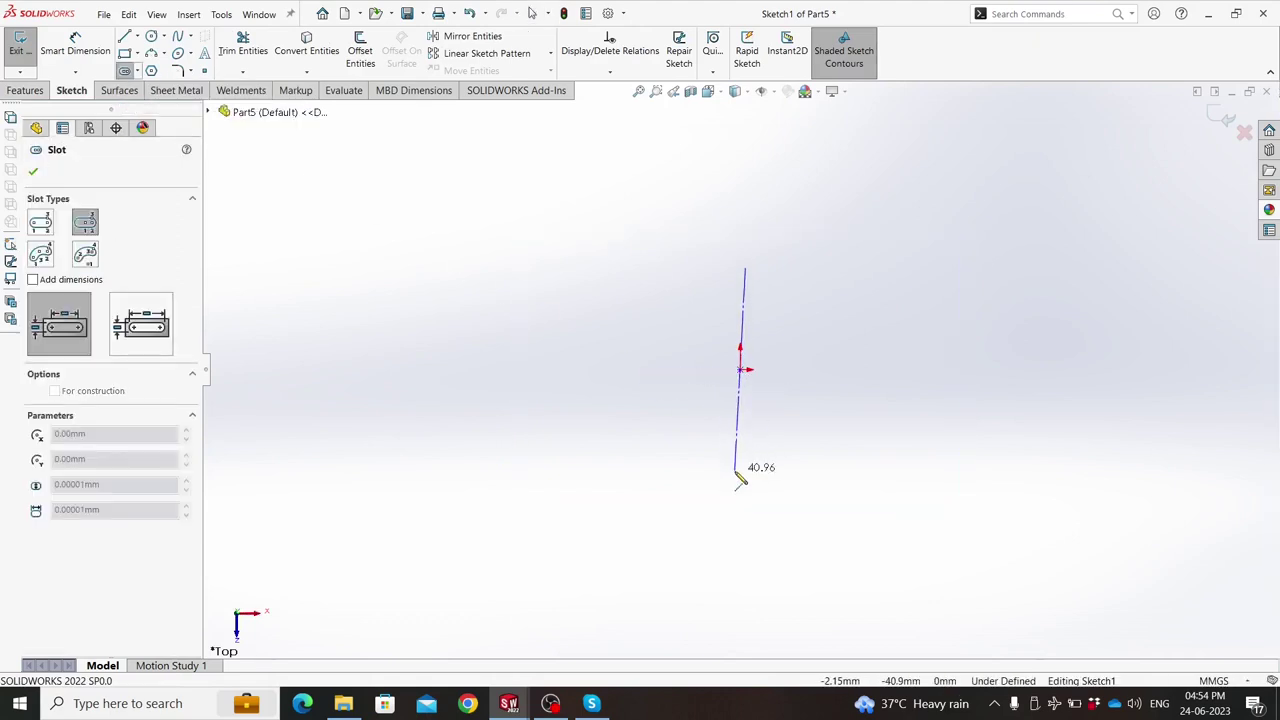
{"action": "left_click", "coordinate": [736, 471]}
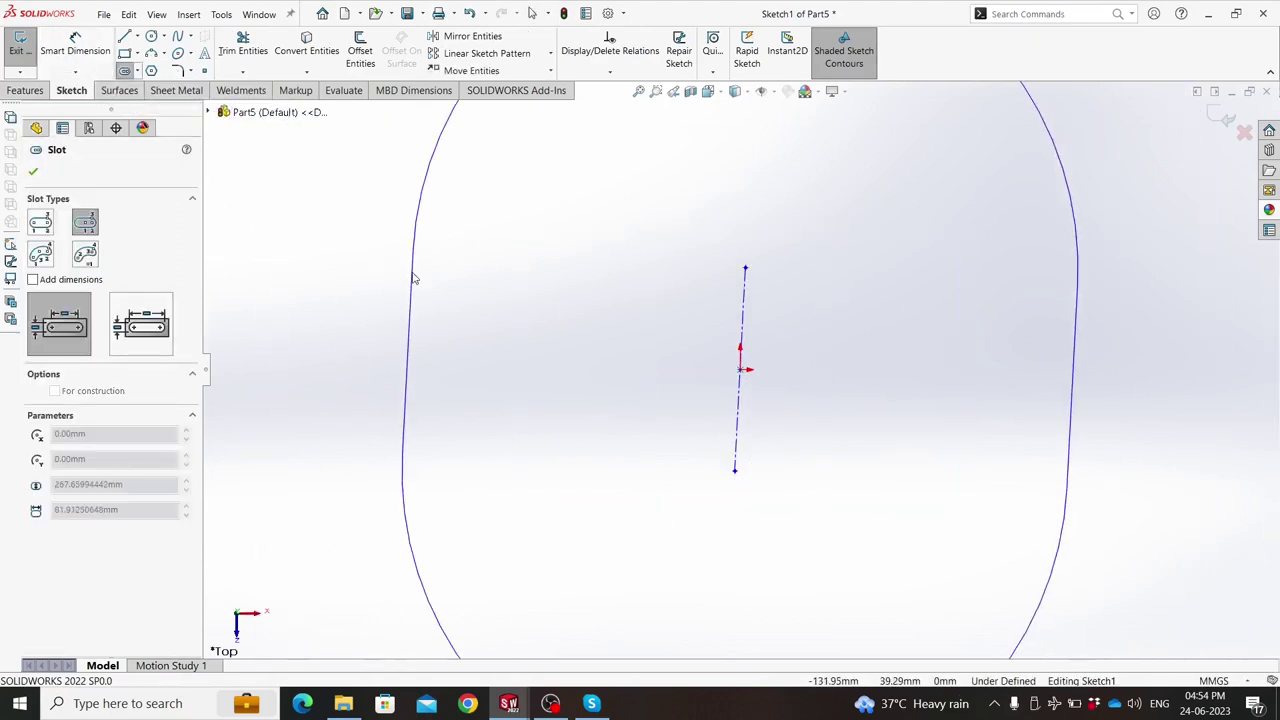
{"action": "left_click", "coordinate": [690, 368]}
{"action": "key", "text": "Escape"}
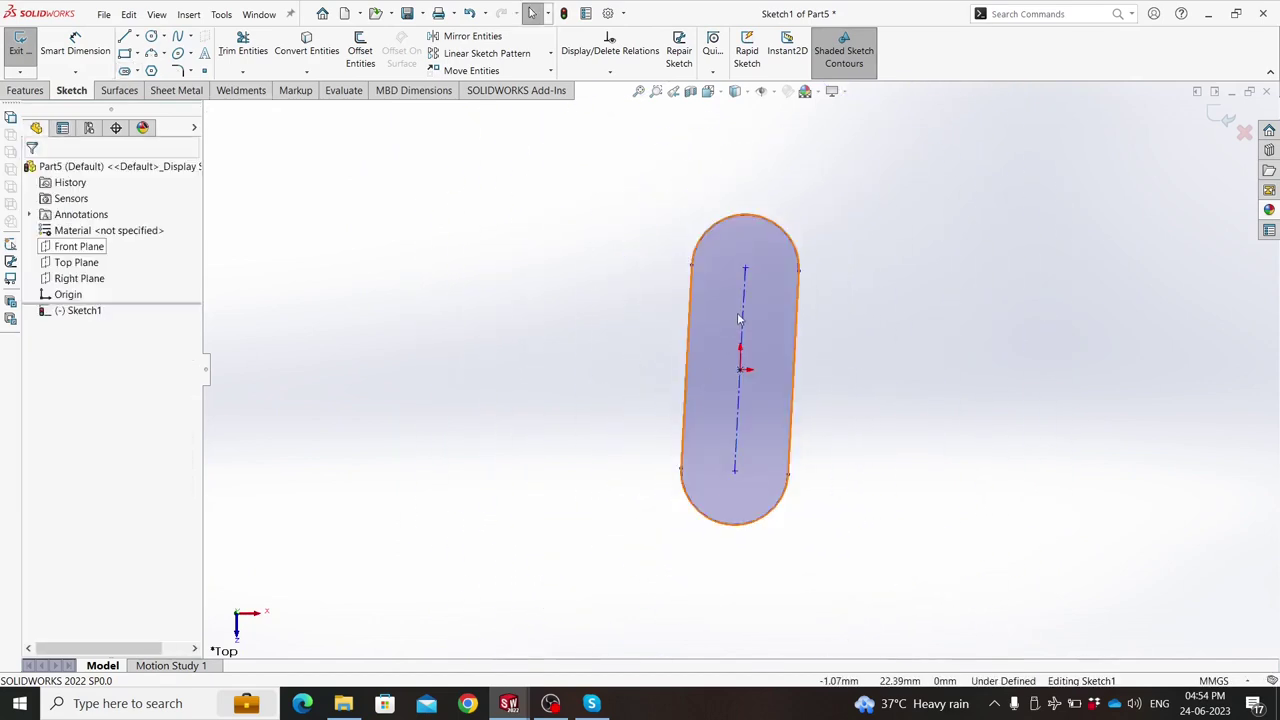
Give the slot a Vertical relation.
{"action": "left_click", "coordinate": [745, 312]}
{"action": "left_click", "coordinate": [828, 255]}
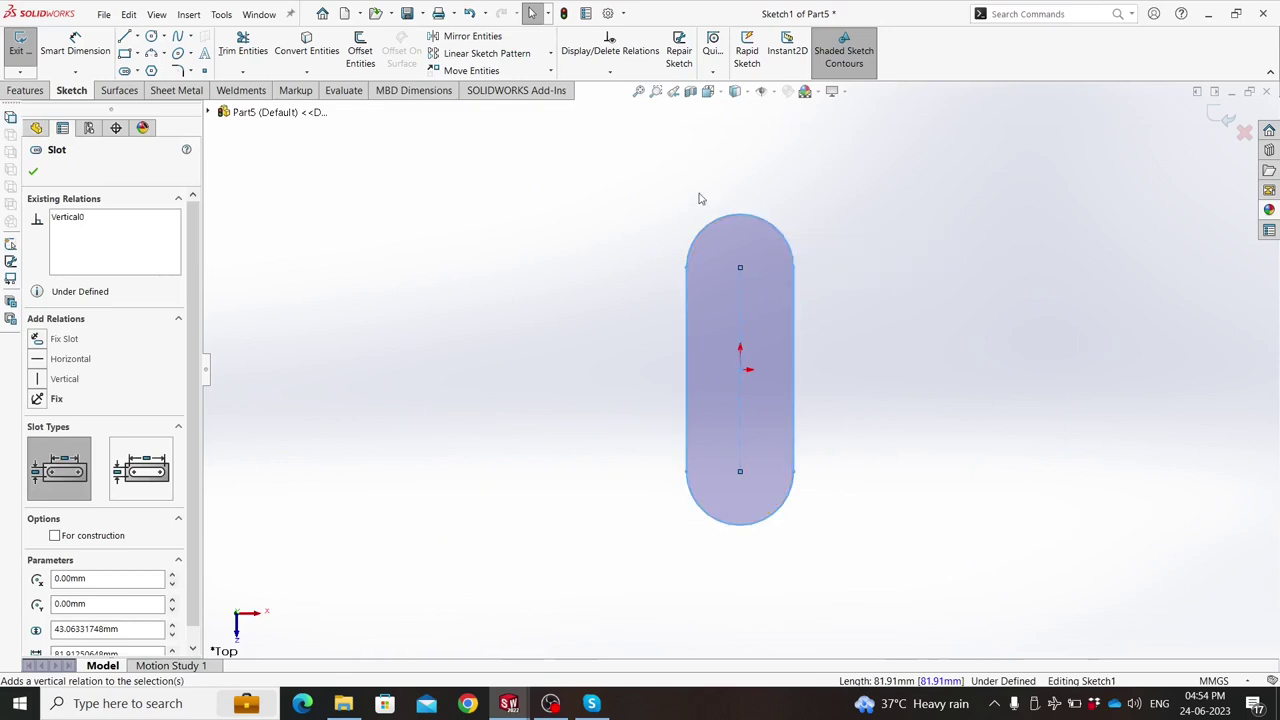
{"action": "key", "text": "Escape"}
Draw circles at the top and bottom slot ends.
{"action": "left_click", "coordinate": [151, 37]}
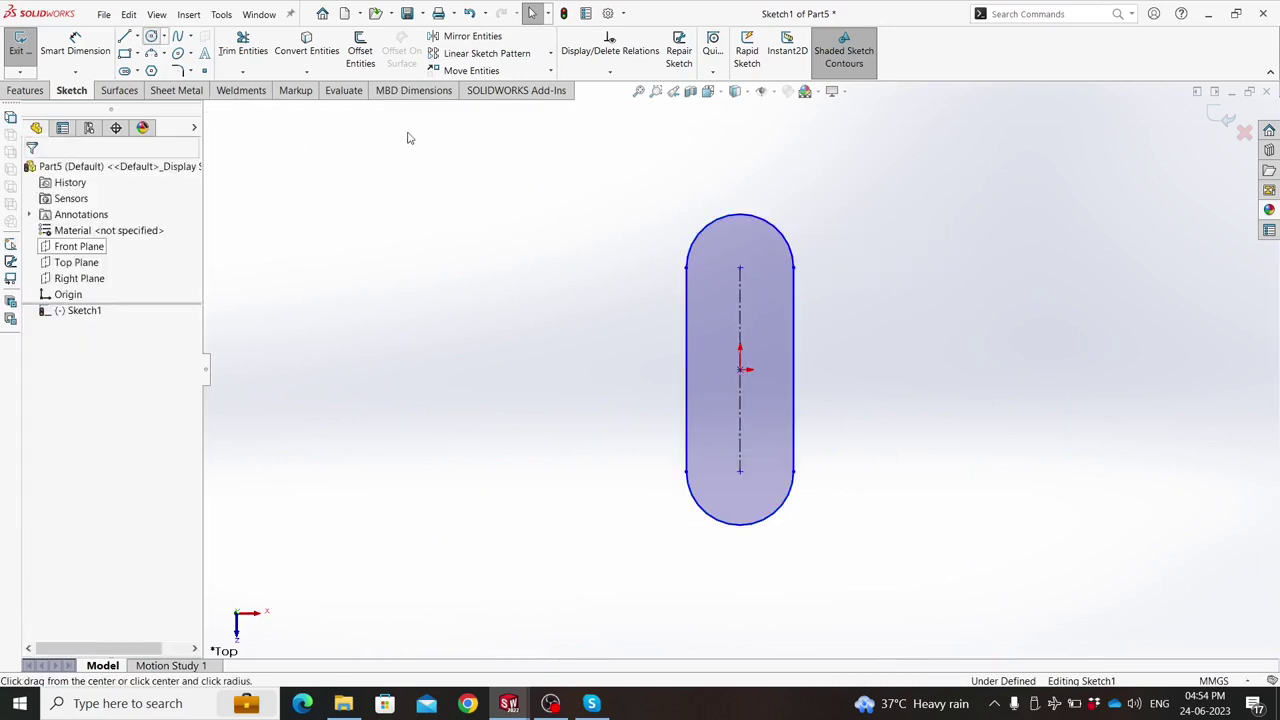
{"action": "left_click", "coordinate": [740, 268]}
{"action": "left_click", "coordinate": [757, 302]}
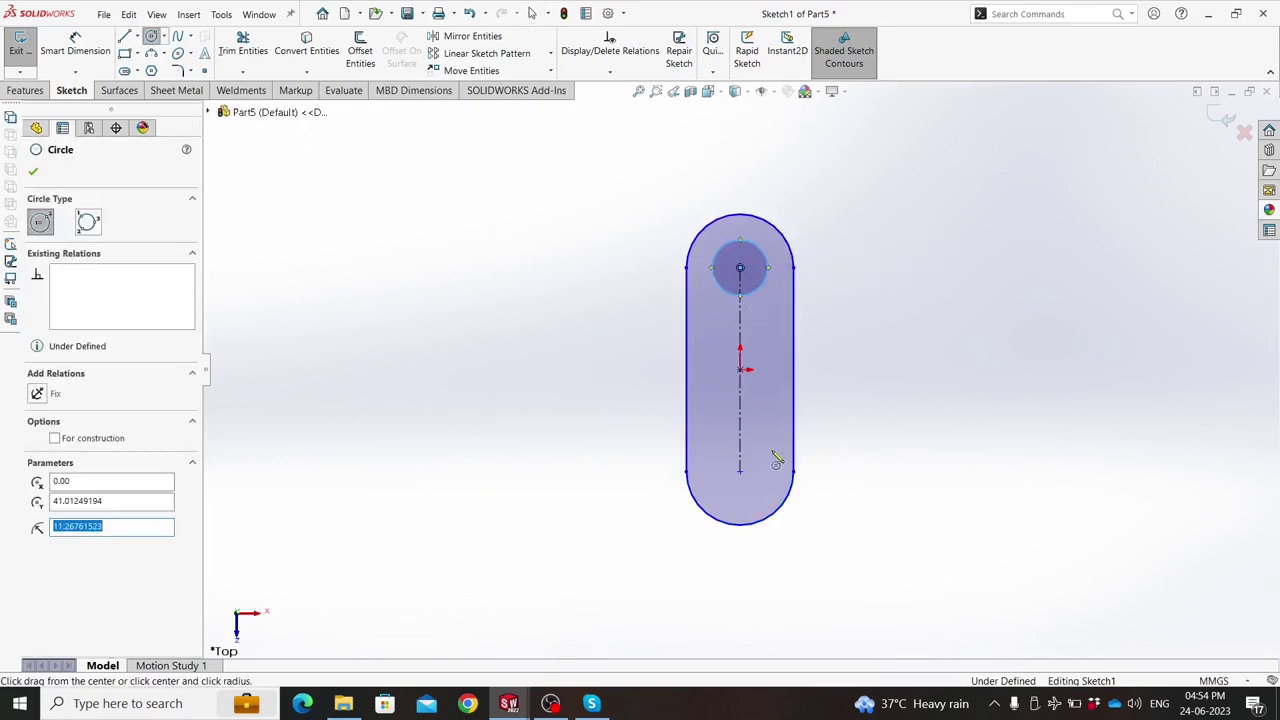
{"action": "left_click", "coordinate": [740, 472]}
{"action": "left_click", "coordinate": [748, 496]}
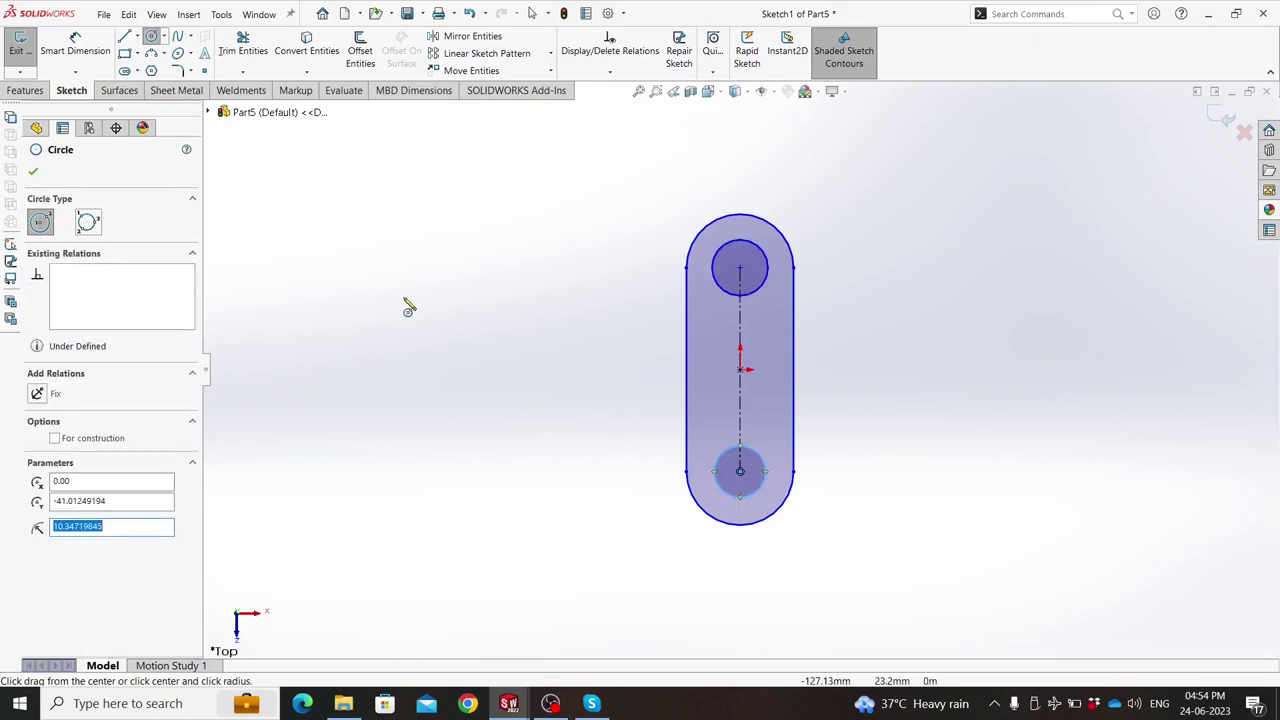
{"action": "left_click", "coordinate": [33, 174]}
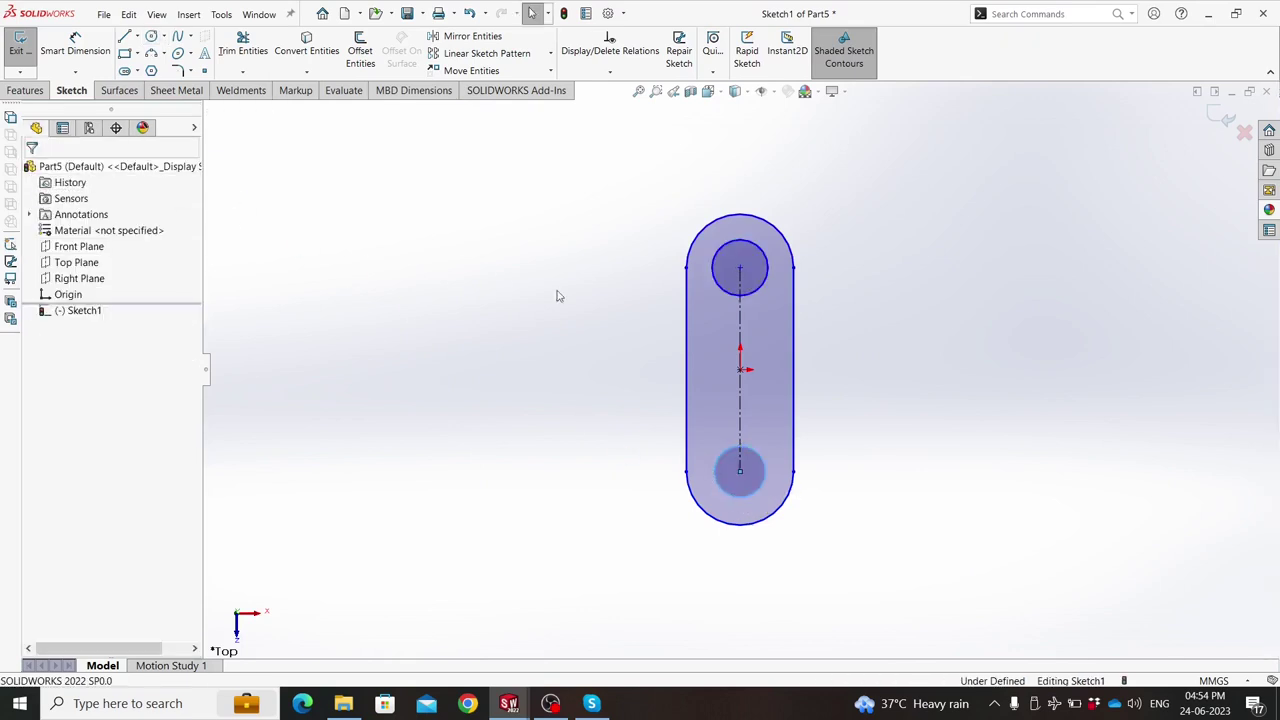
Dimension the top circle to a 20 mm diameter.
{"action": "key", "text": "d"}
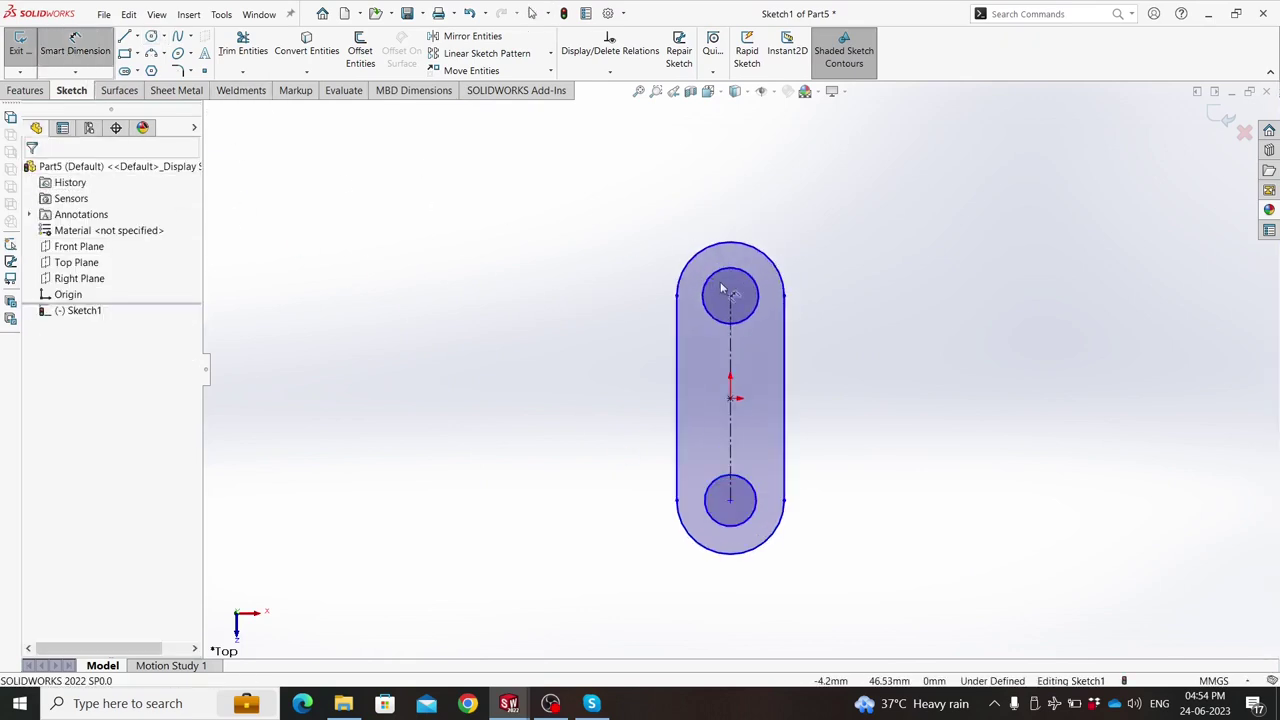
{"action": "left_click", "coordinate": [764, 306]}
{"action": "left_click", "coordinate": [852, 312]}
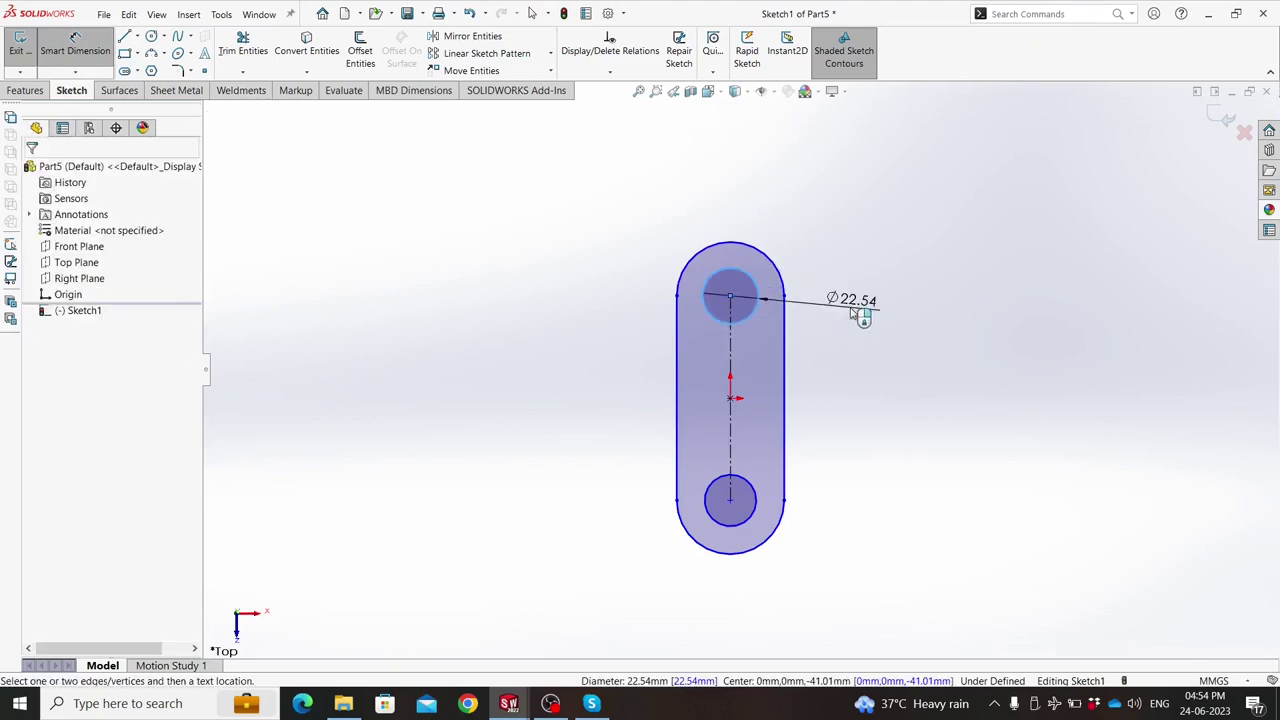
{"action": "left_click", "coordinate": [852, 312]}
{"action": "type", "text": "20"}
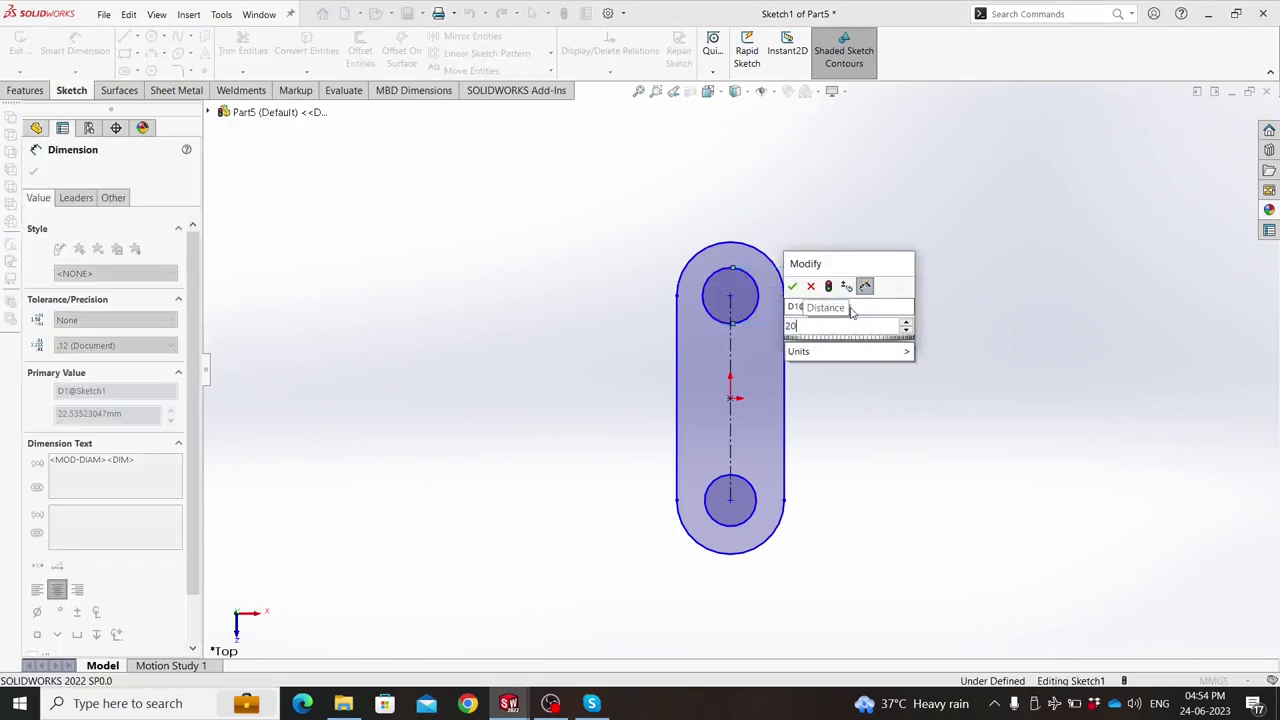
{"action": "key", "text": "Return"}
{"action": "key", "text": "Escape"}
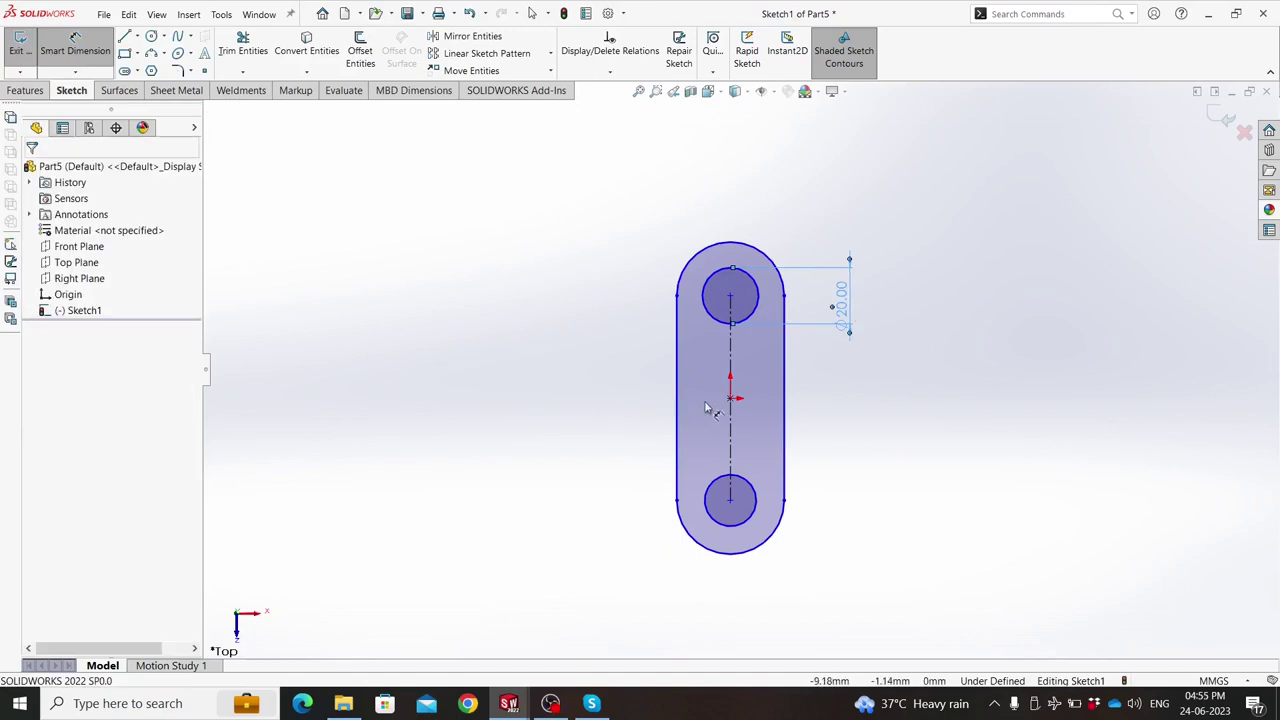
Dimension the slot centreline to 80 mm and the slot end radius to R18.
{"action": "left_click", "coordinate": [730, 425]}
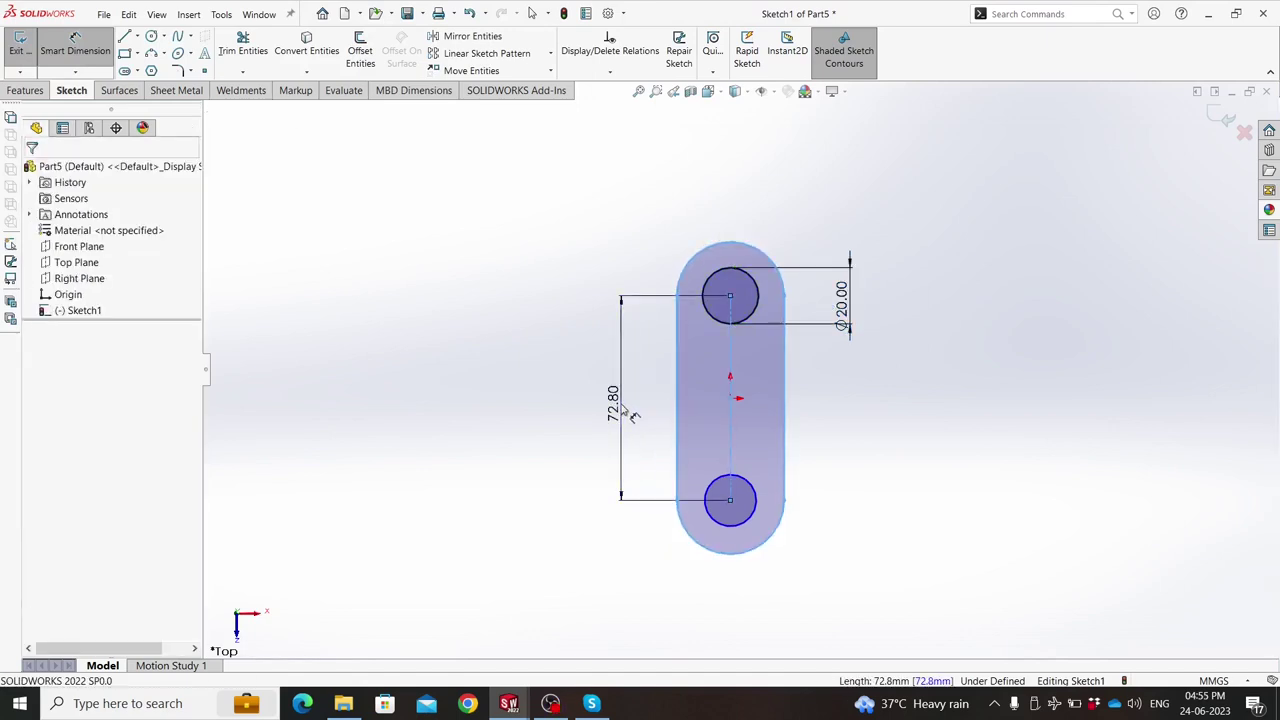
{"action": "left_click", "coordinate": [621, 408]}
{"action": "type", "text": "80"}
{"action": "key", "text": "Return"}
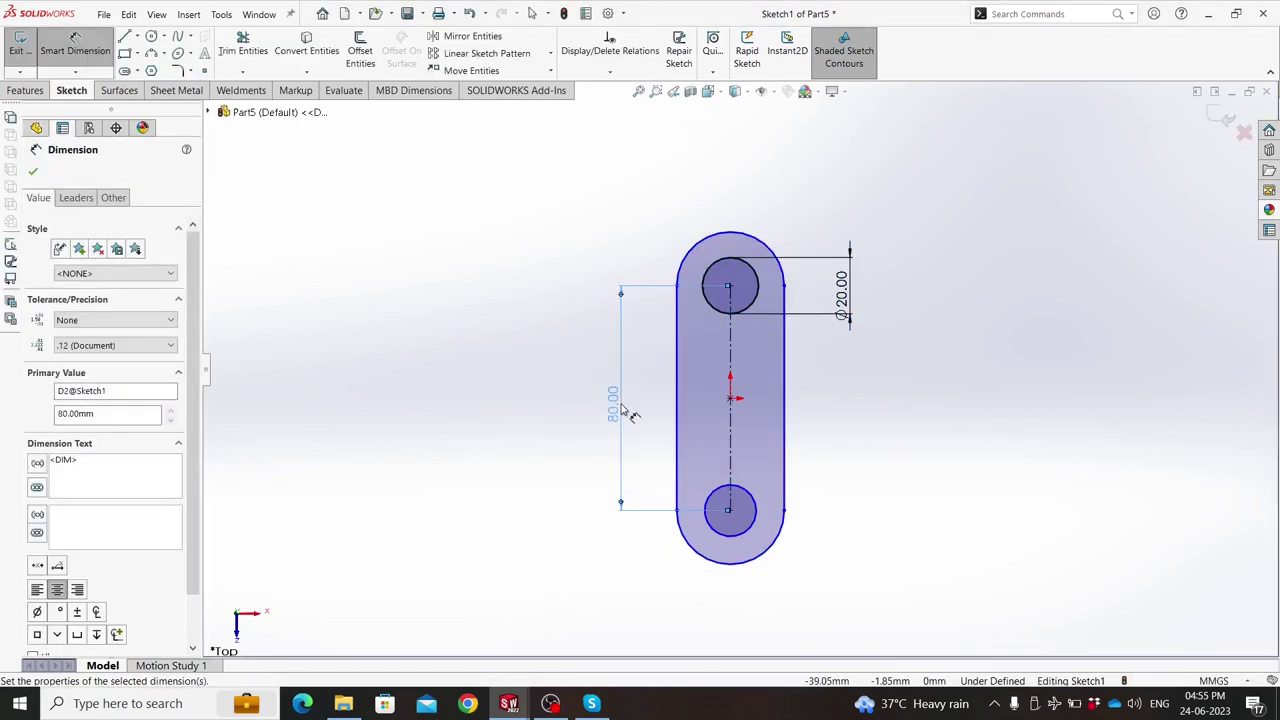
{"action": "left_click", "coordinate": [688, 256]}
{"action": "left_click", "coordinate": [660, 222]}
{"action": "type", "text": "38"}
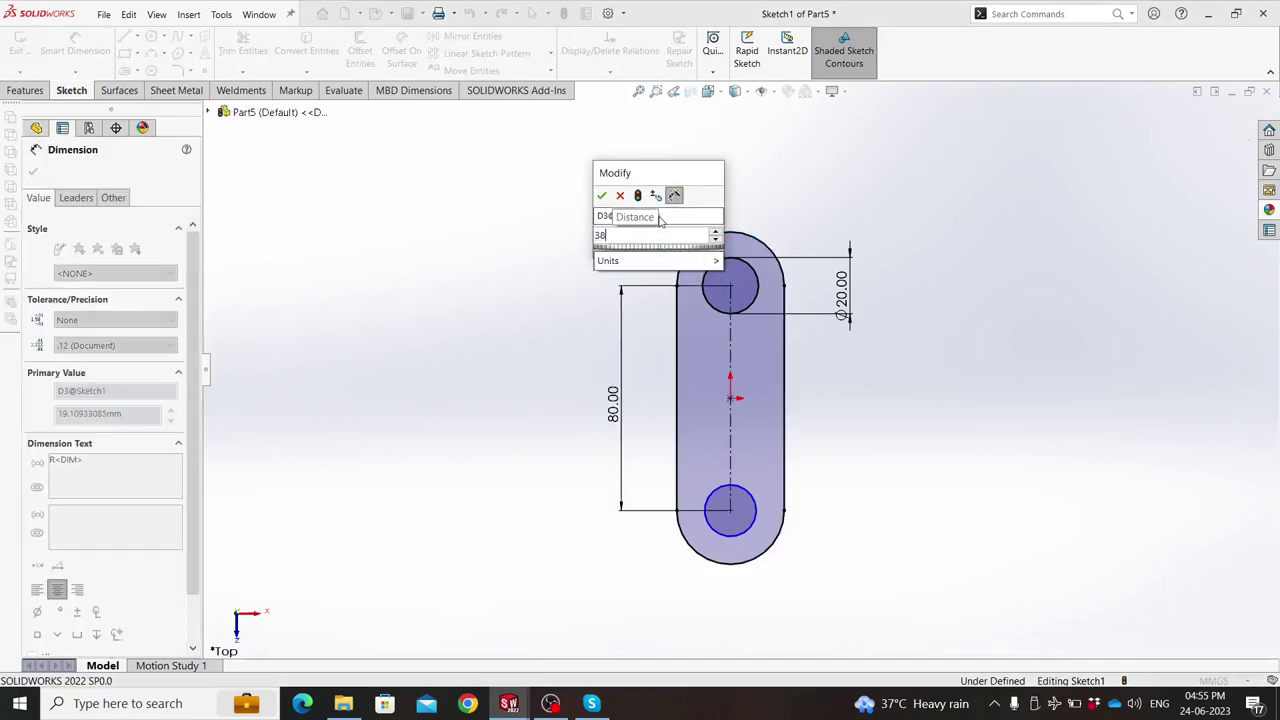
{"action": "key", "text": "BackSpace"}
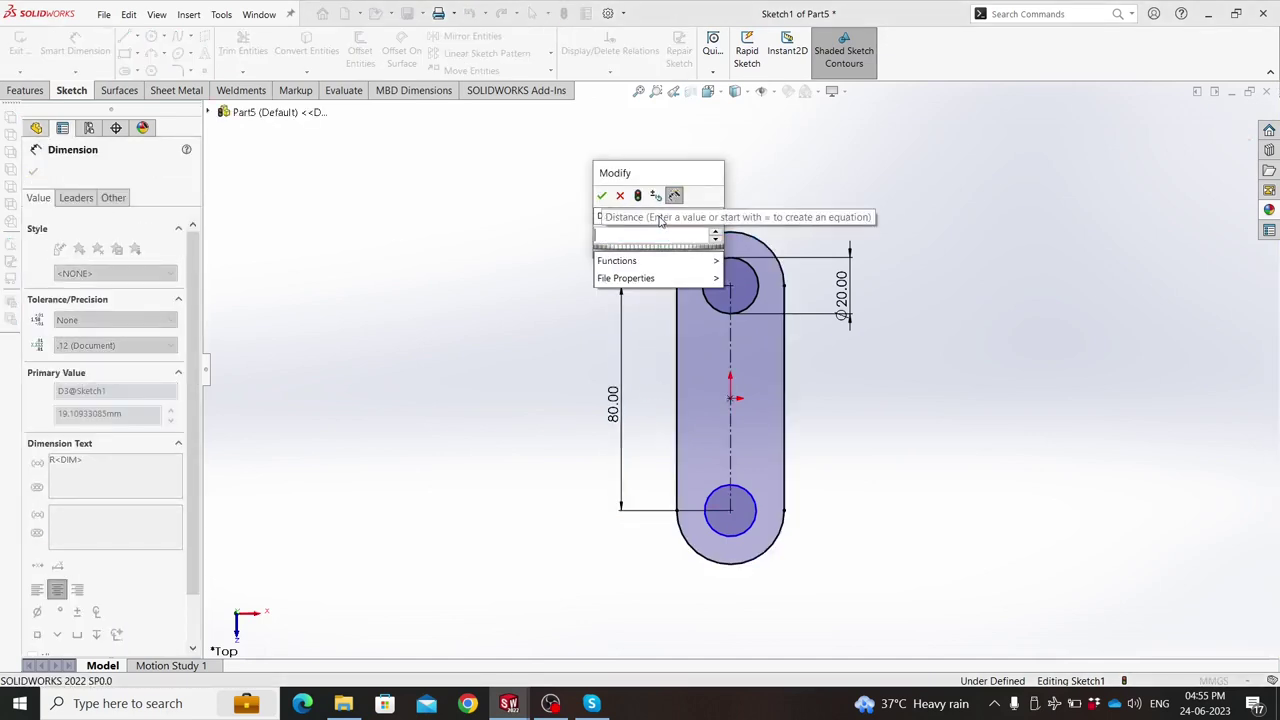
{"action": "key", "text": "Escape"}
{"action": "left_click", "coordinate": [660, 222]}
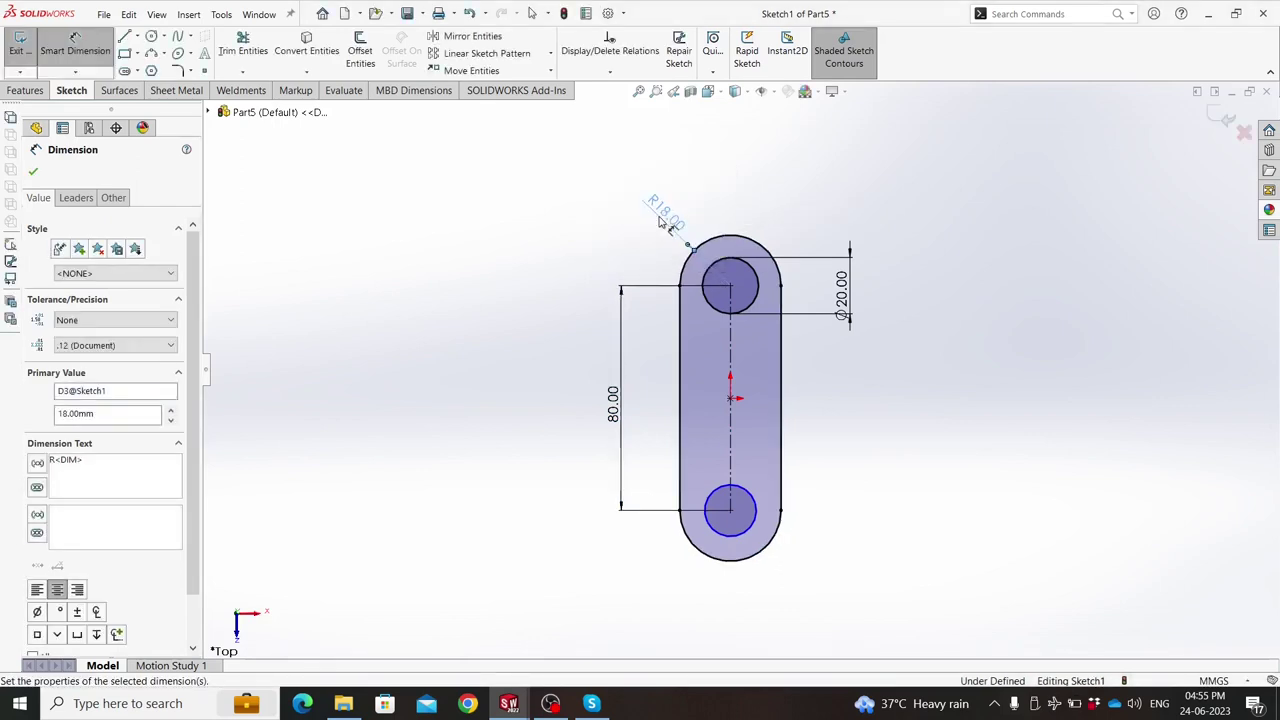
{"action": "key", "text": "Escape"}
Make the top and bottom hole circles equal, fully defining the sketch.
{"action": "left_click", "coordinate": [717, 318]}
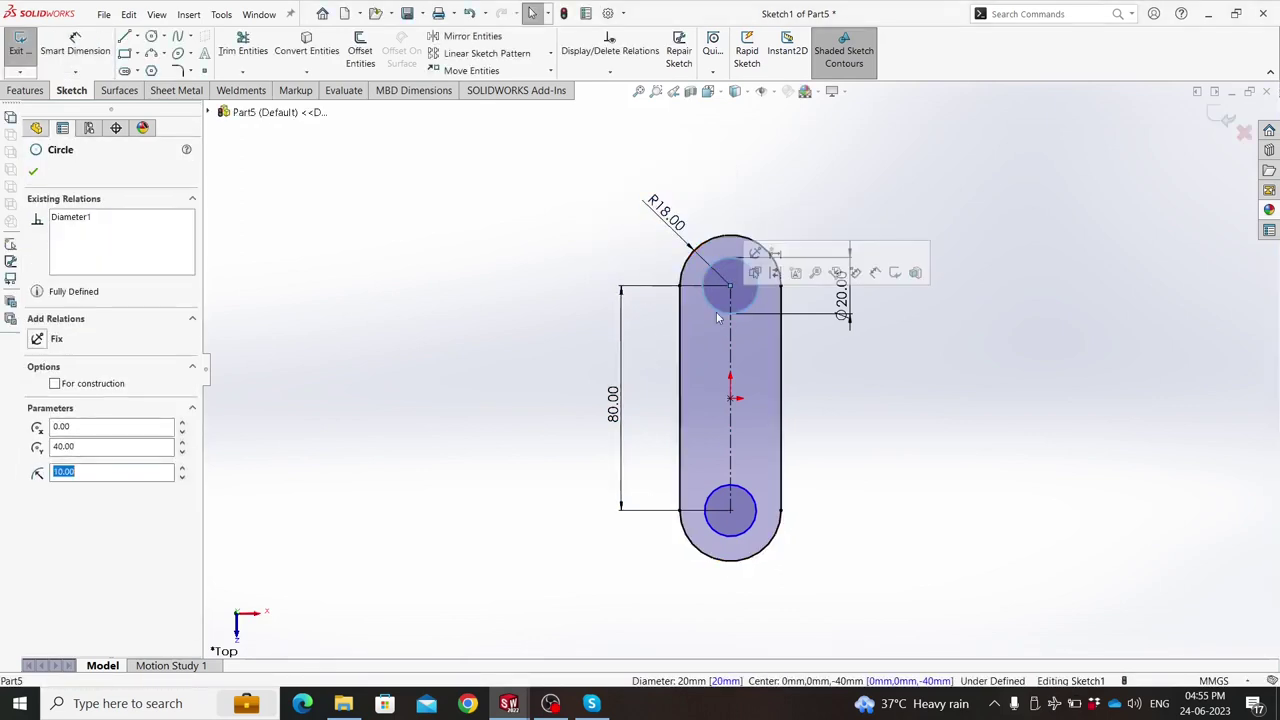
{"action": "left_click", "coordinate": [724, 494], "text": "ctrl"}
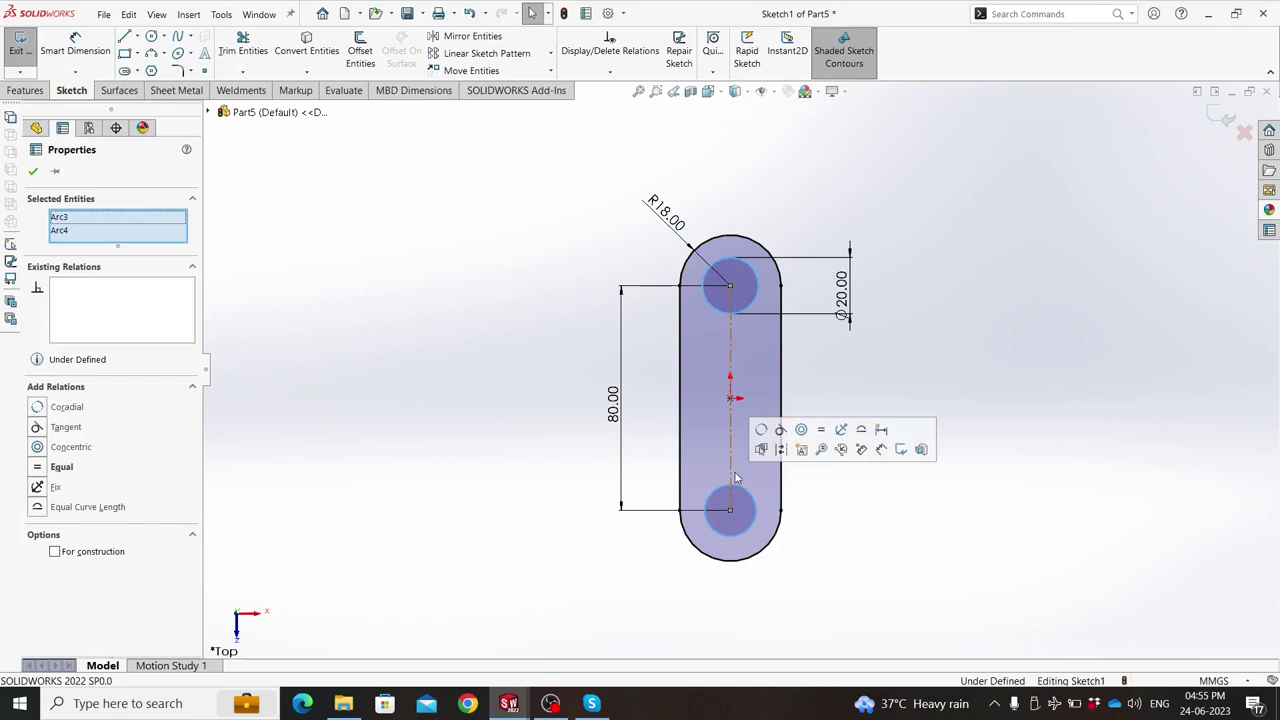
{"action": "left_click", "coordinate": [812, 432]}
{"action": "left_click", "coordinate": [465, 310]}
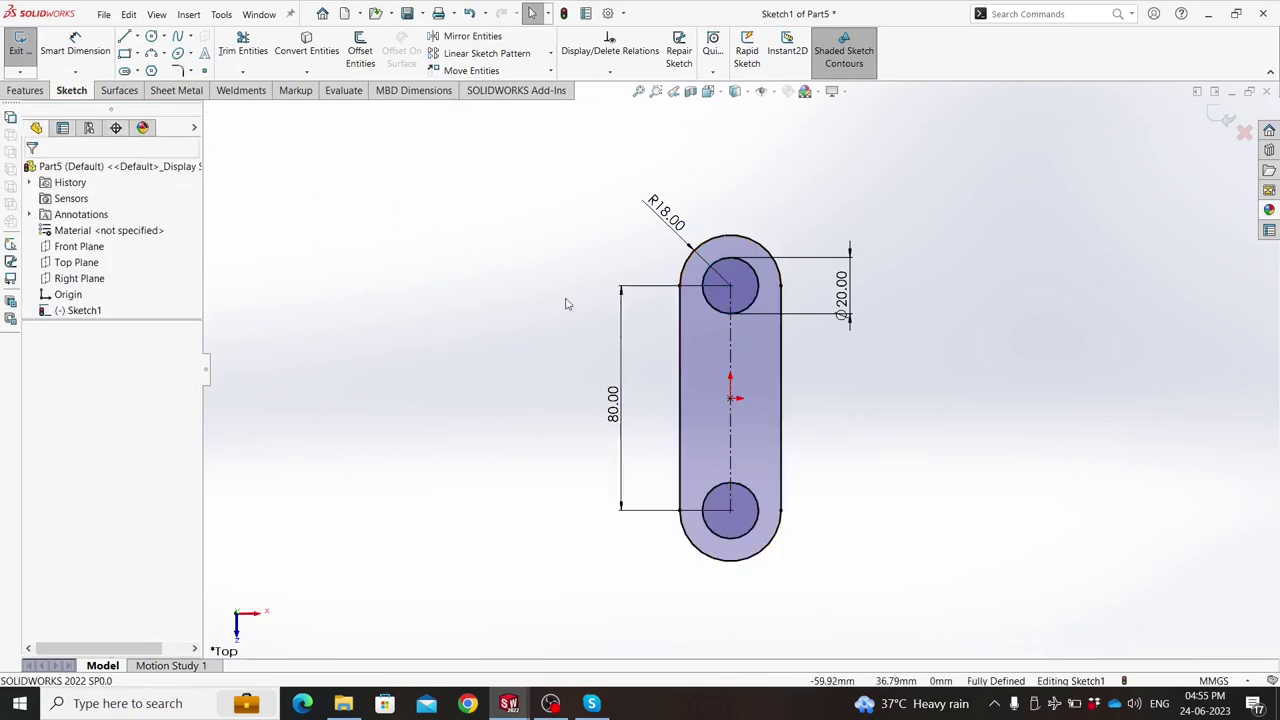
Extrude the sketch into a 16 mm thick mid-plane solid plate.
{"action": "left_click", "coordinate": [25, 90]}
{"action": "left_click", "coordinate": [27, 50]}
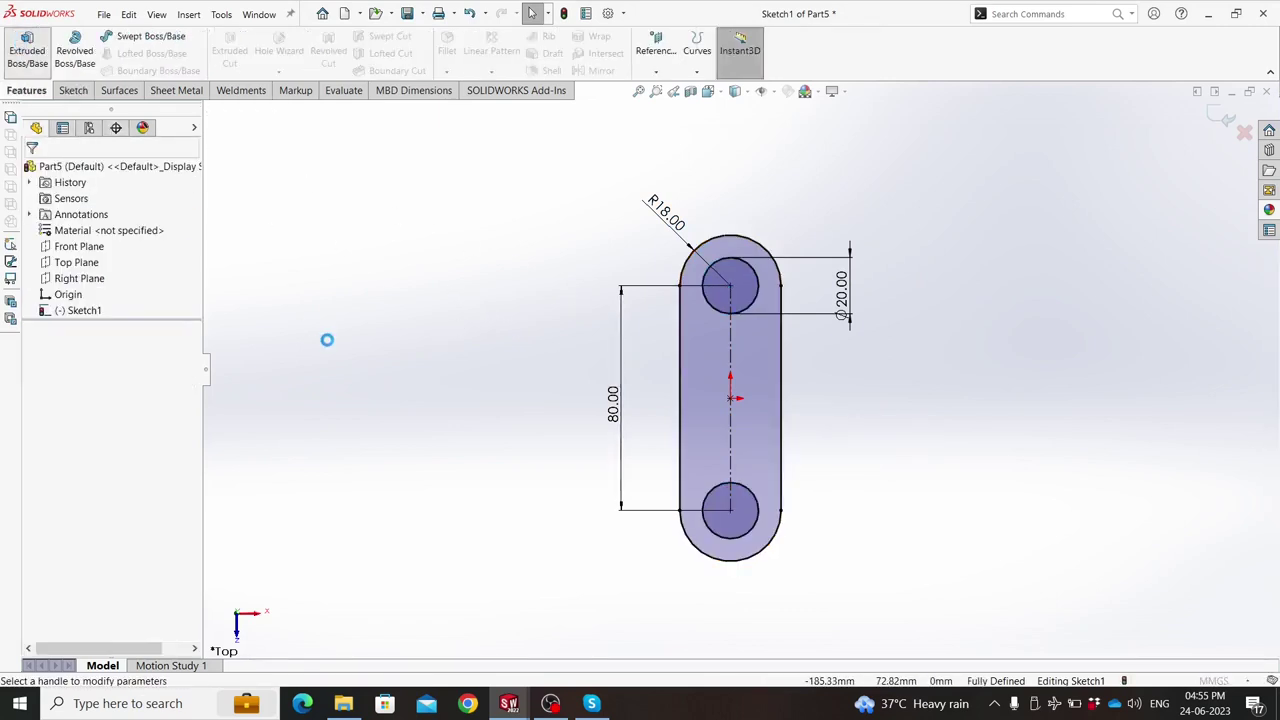
{"action": "type", "text": "16"}
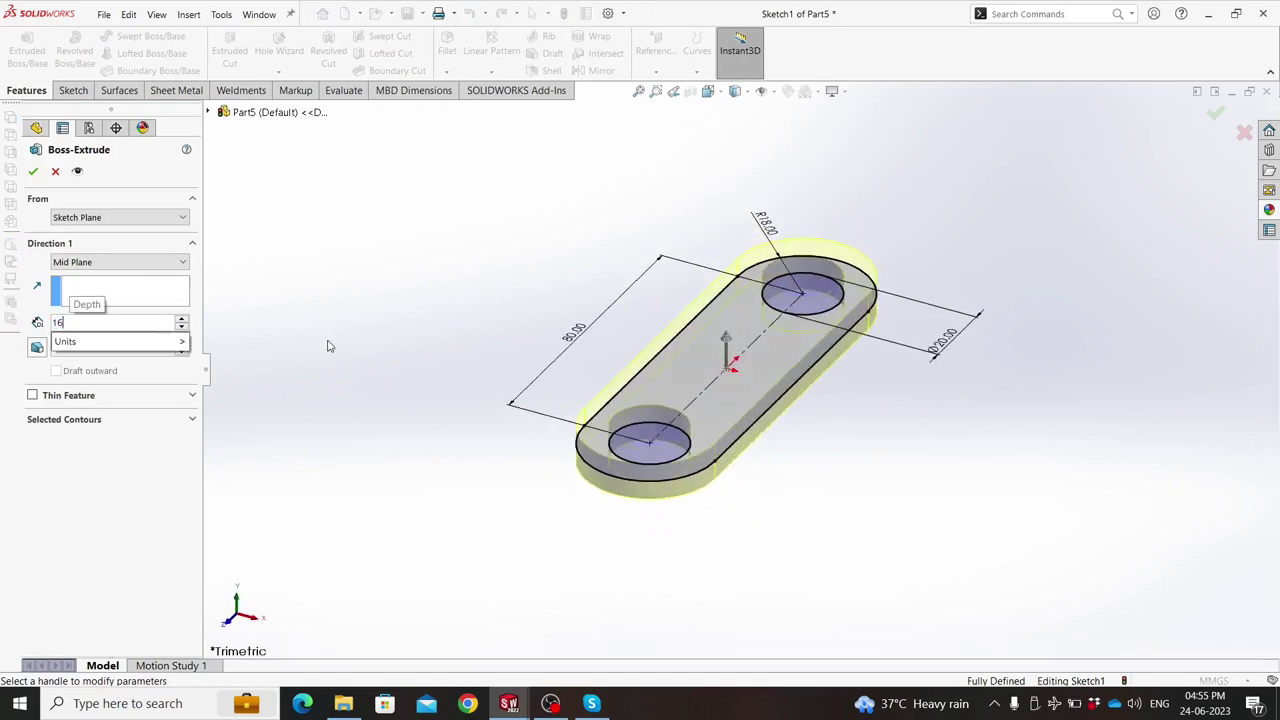
{"action": "key", "text": "Return"}
{"action": "left_click", "coordinate": [33, 171]}
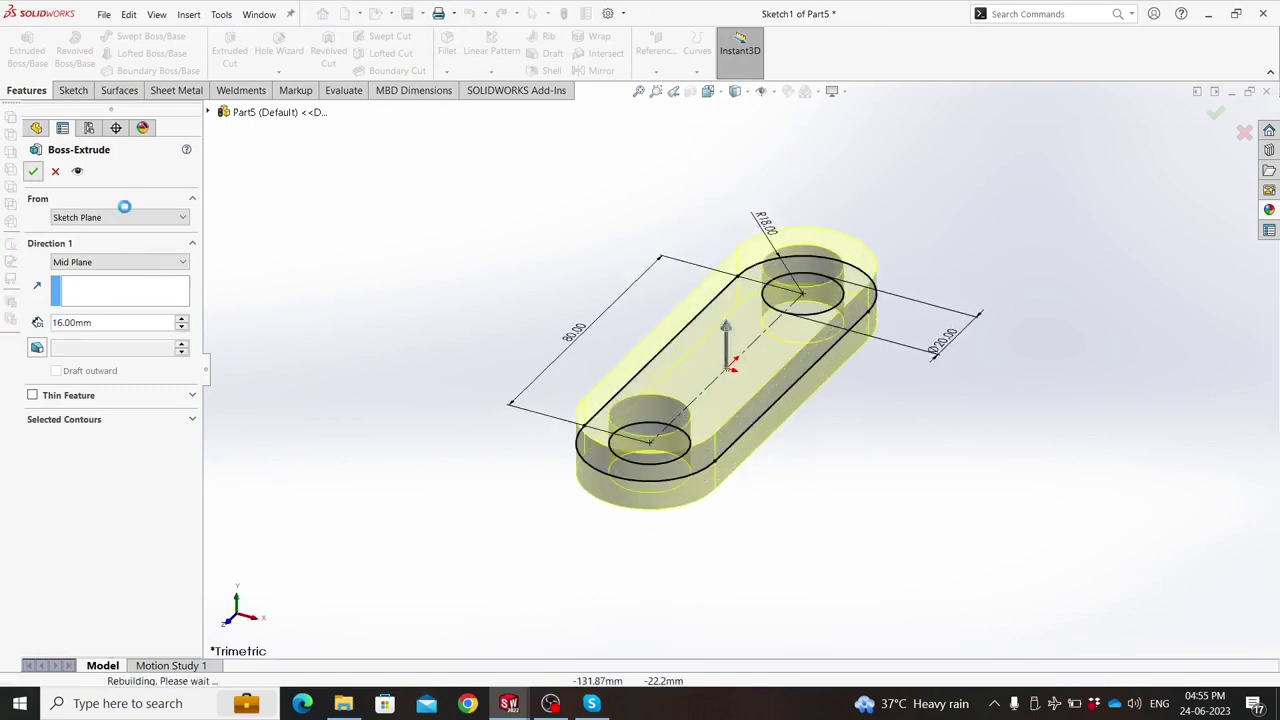
Select the plate's top face and view it Normal To.
{"action": "mouse_move", "coordinate": [342, 431]}
{"action": "middle_mouse_down"}
{"action": "mouse_move", "coordinate": [297, 371]}
{"action": "mouse_move", "coordinate": [389, 437]}
{"action": "middle_mouse_up"}
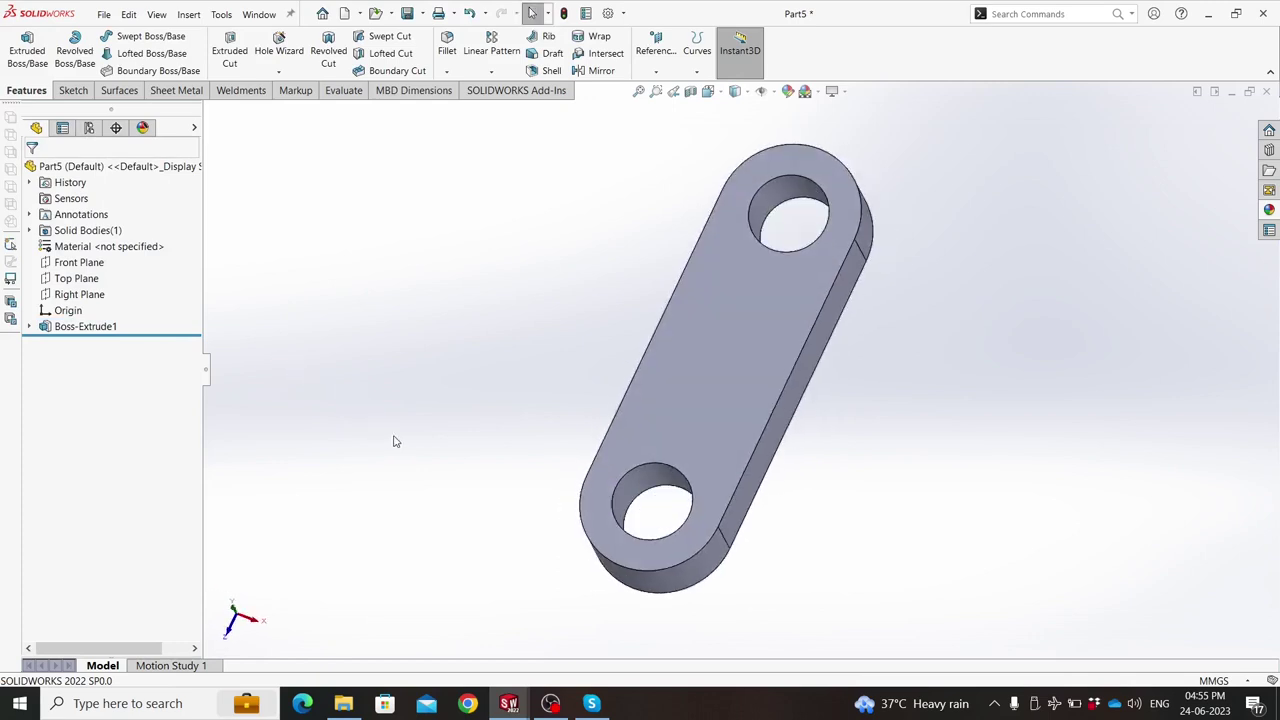
{"action": "left_click", "coordinate": [714, 371]}
{"action": "key", "text": "ctrl+8"}
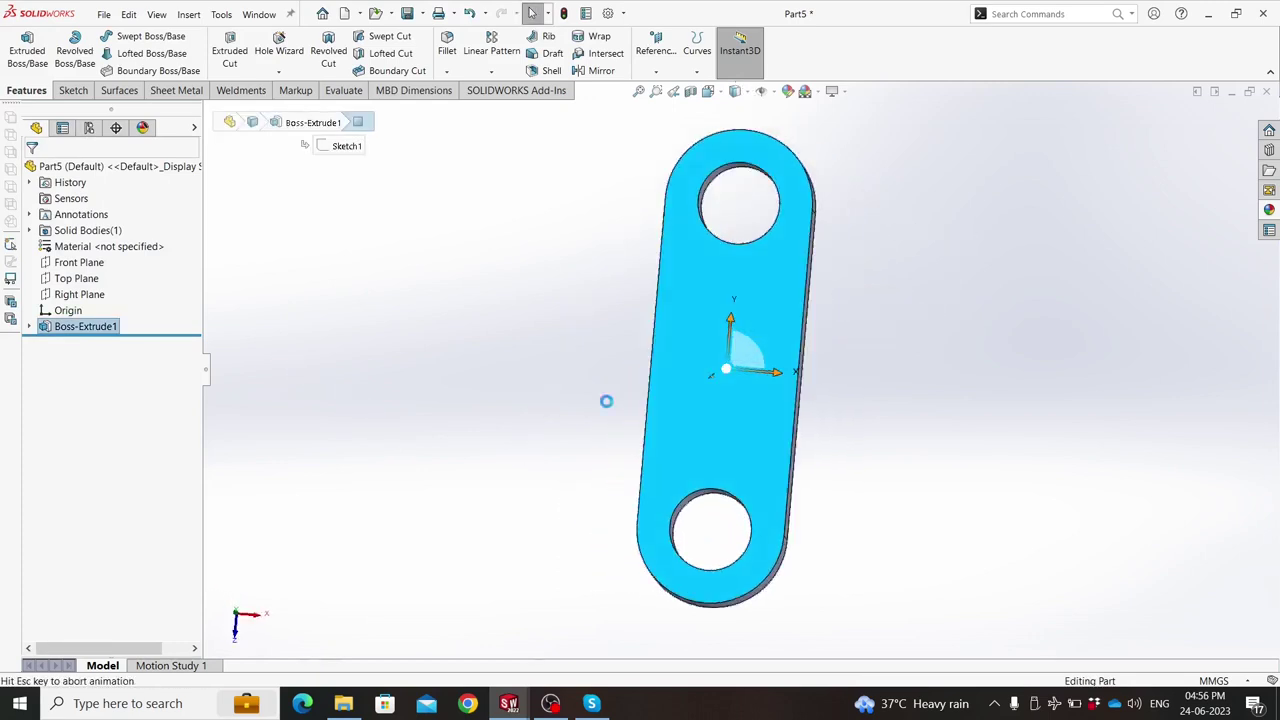
Draw a vertical straight slot starting at the origin on the plate face.
{"action": "left_click", "coordinate": [124, 71]}
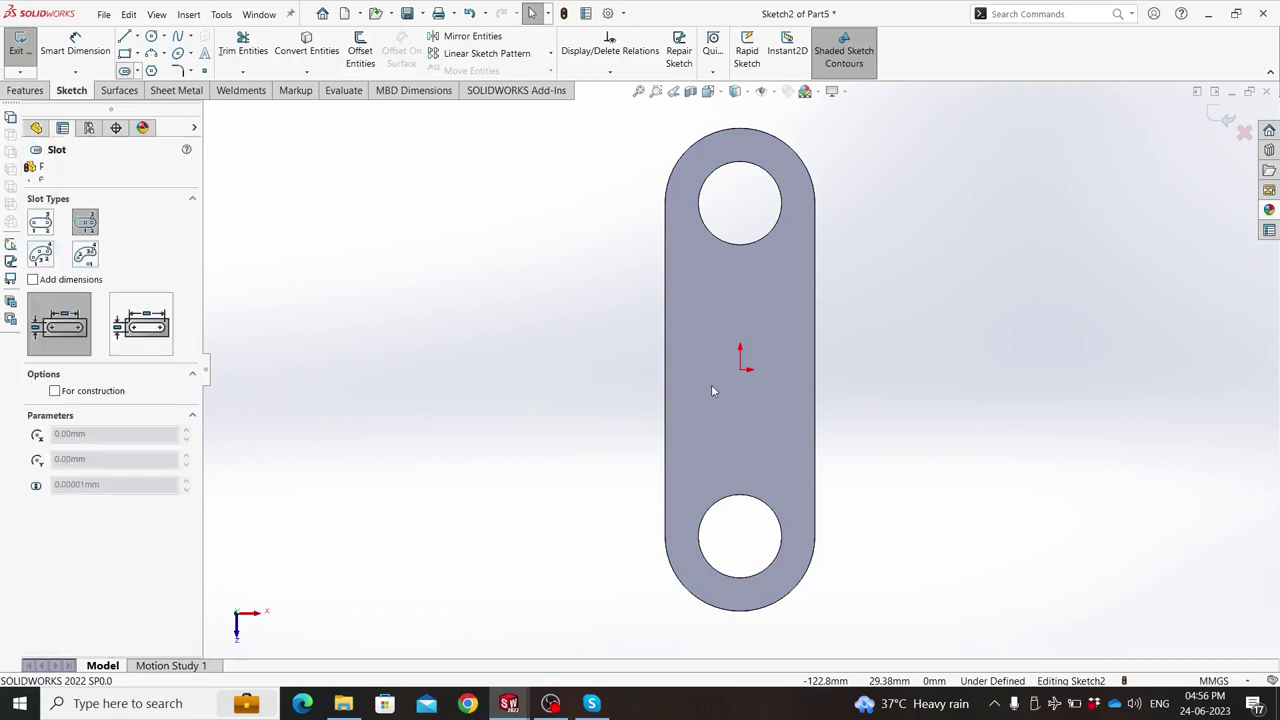
{"action": "left_click", "coordinate": [740, 370]}
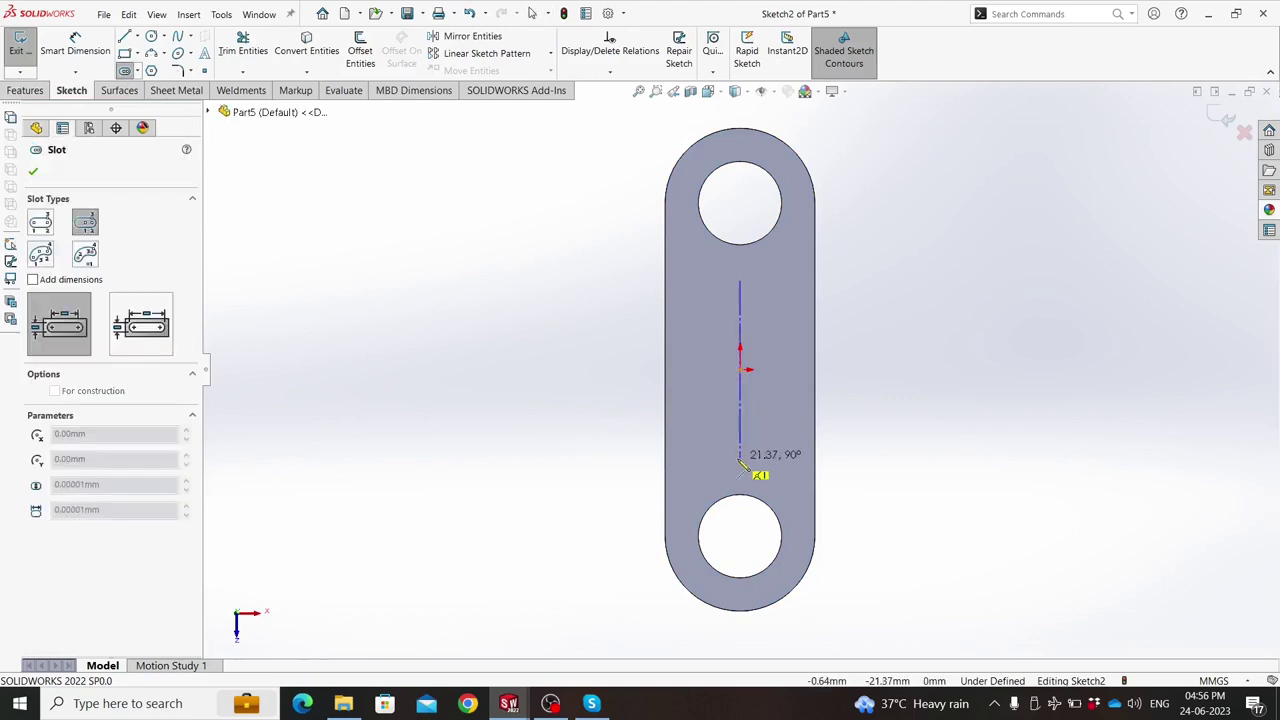
{"action": "left_click", "coordinate": [741, 450]}
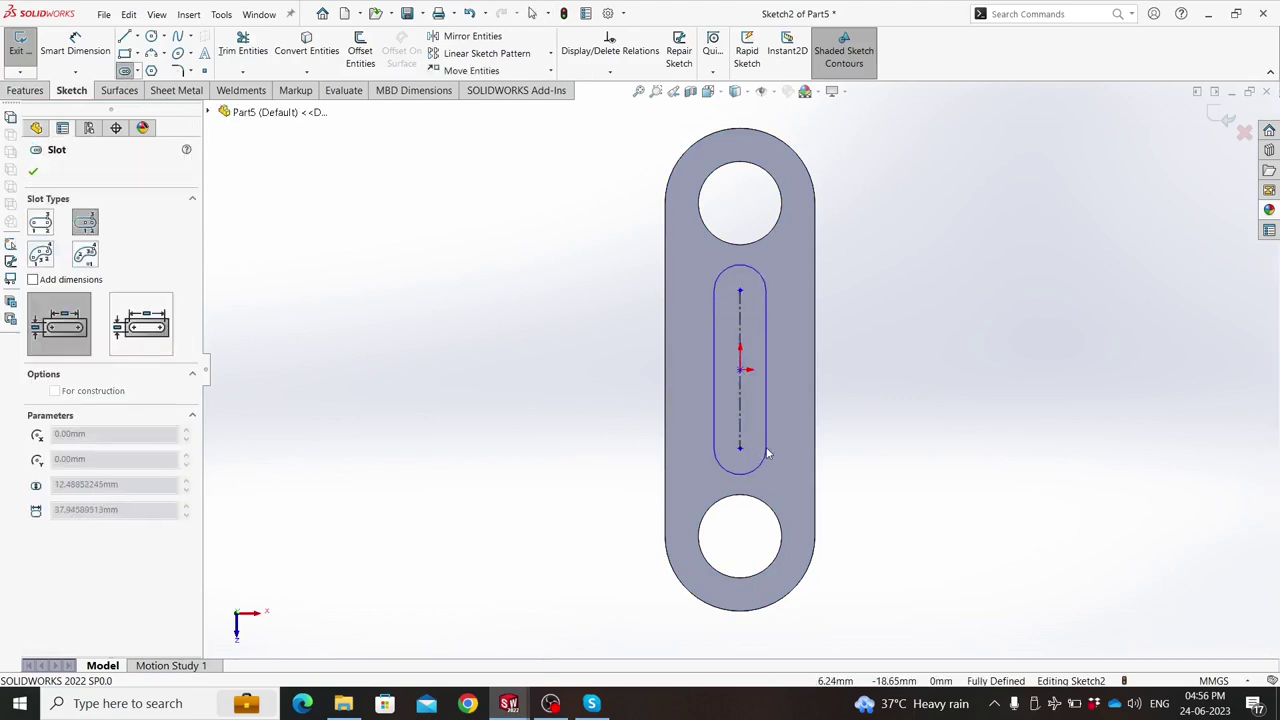
{"action": "left_click", "coordinate": [767, 453]}
Dimension the slot centre line to 30 mm and its end radius to R8.
{"action": "left_click", "coordinate": [75, 45]}
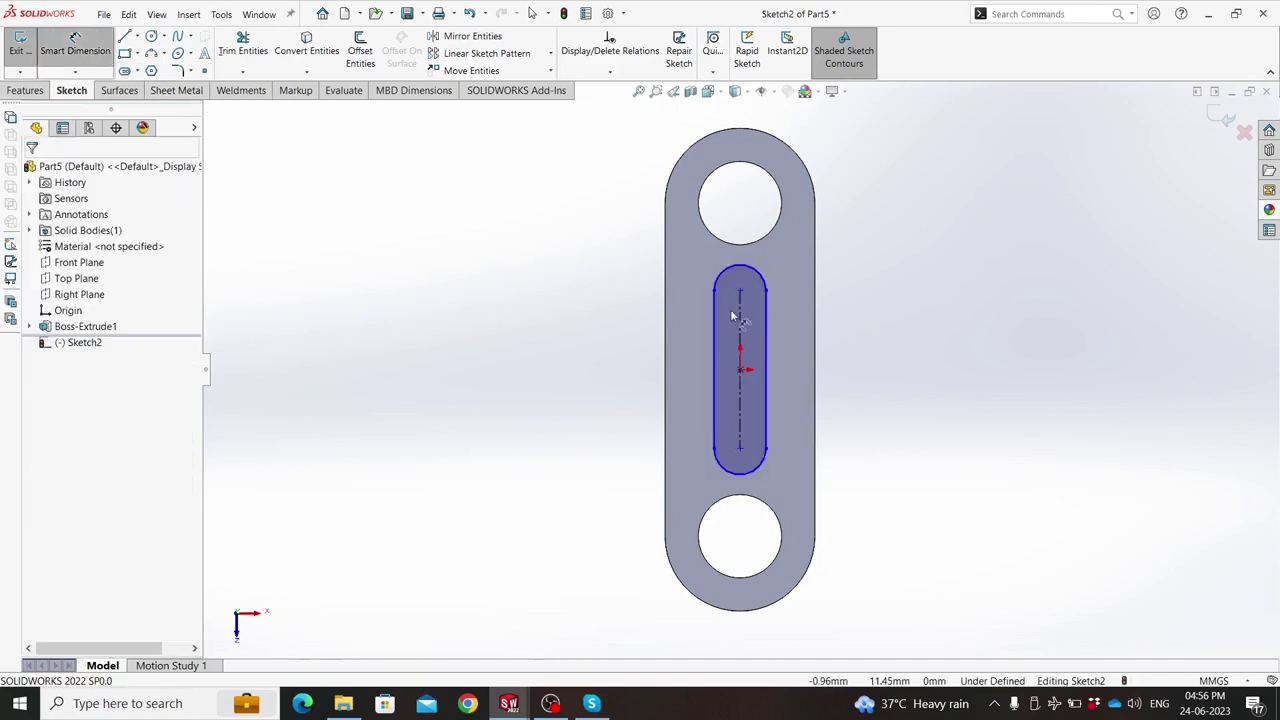
{"action": "left_click", "coordinate": [742, 340]}
{"action": "left_click", "coordinate": [605, 355]}
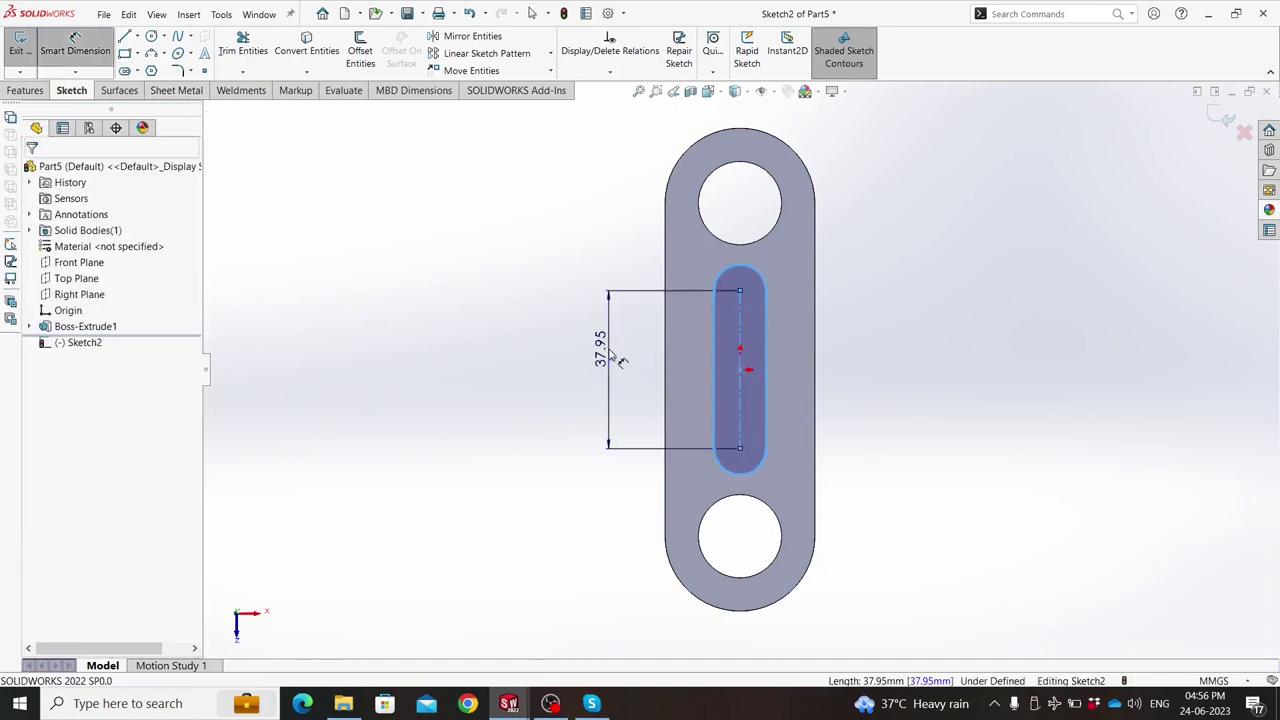
{"action": "type", "text": "30"}
{"action": "key", "text": "Return"}
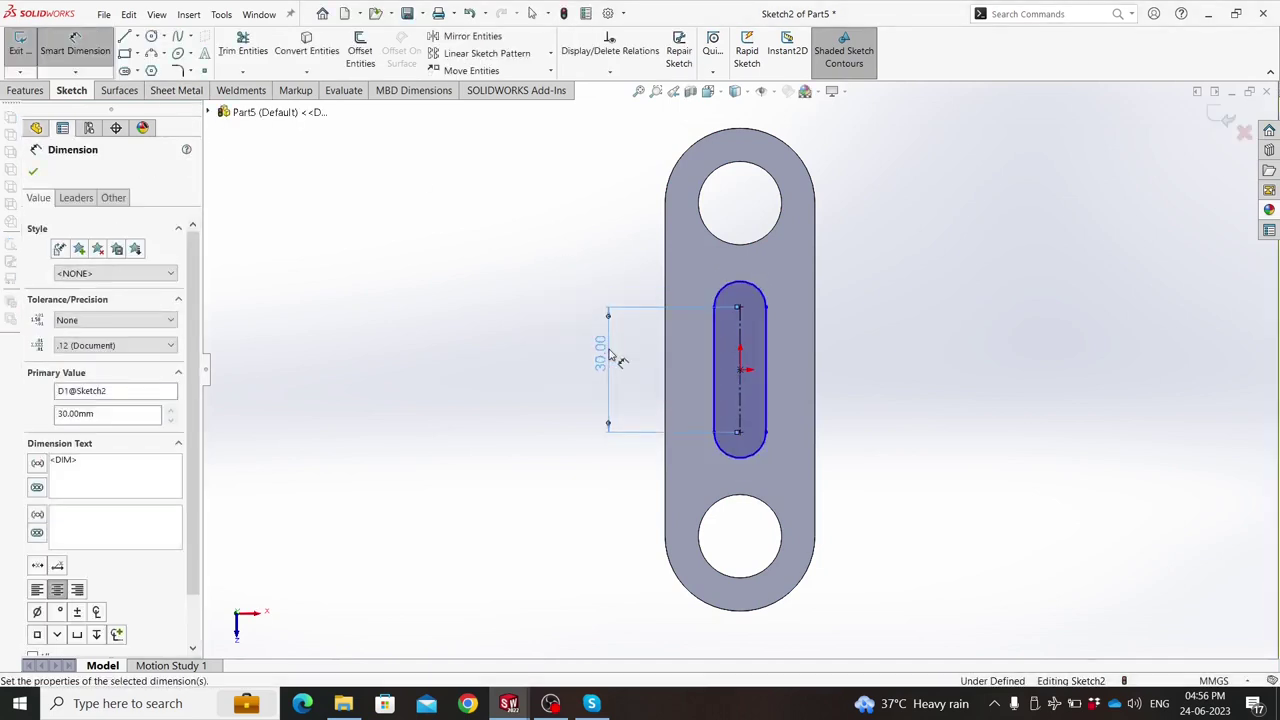
{"action": "left_click", "coordinate": [728, 296]}
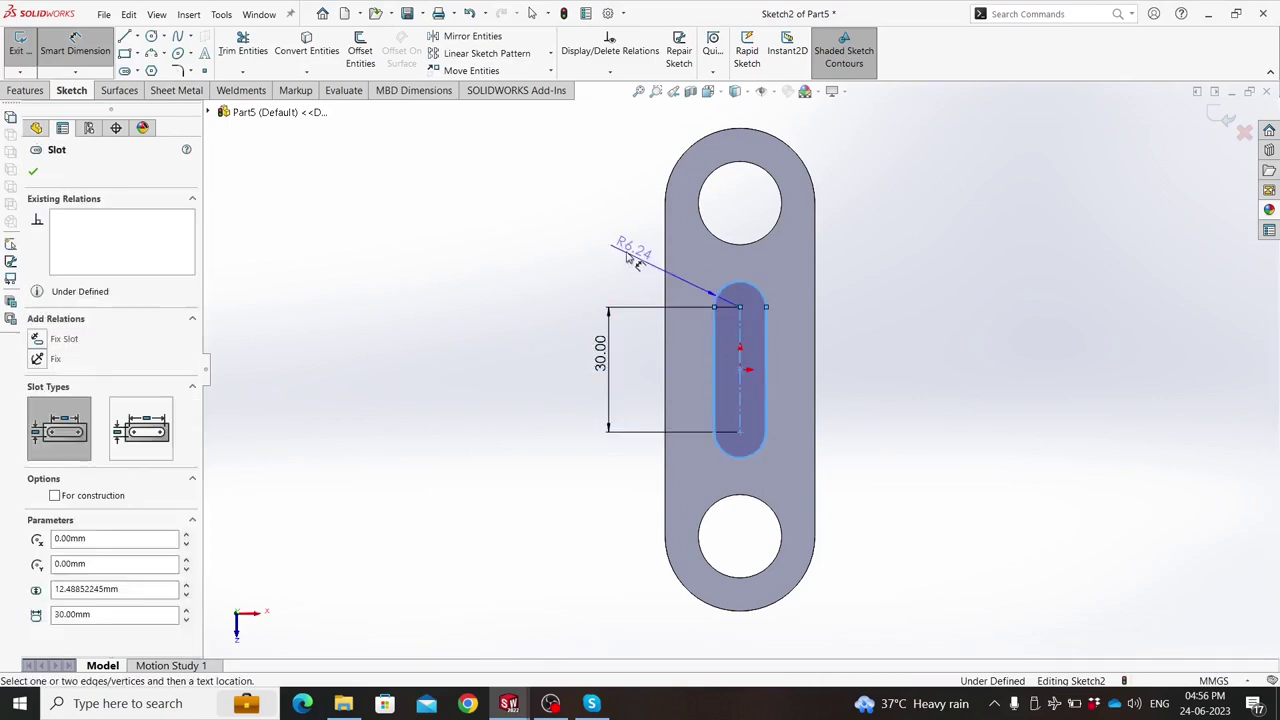
{"action": "left_click", "coordinate": [627, 256]}
{"action": "type", "text": "88"}
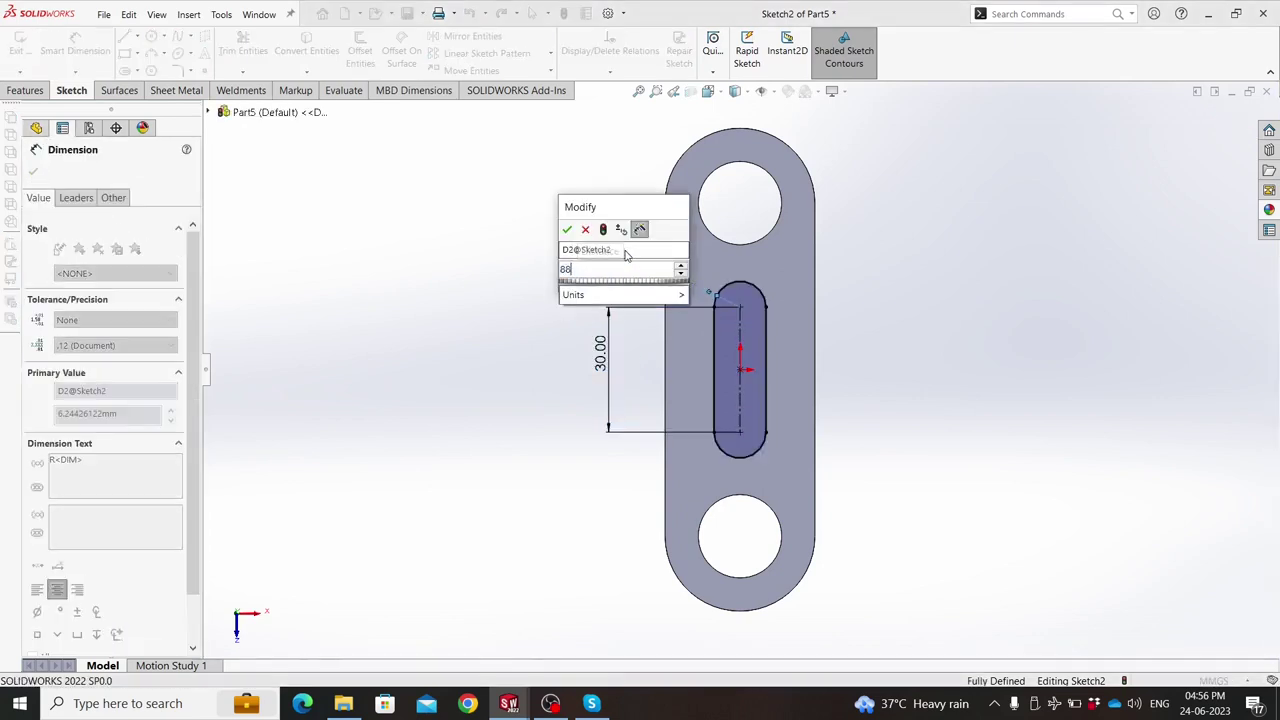
{"action": "type", "text": "."}
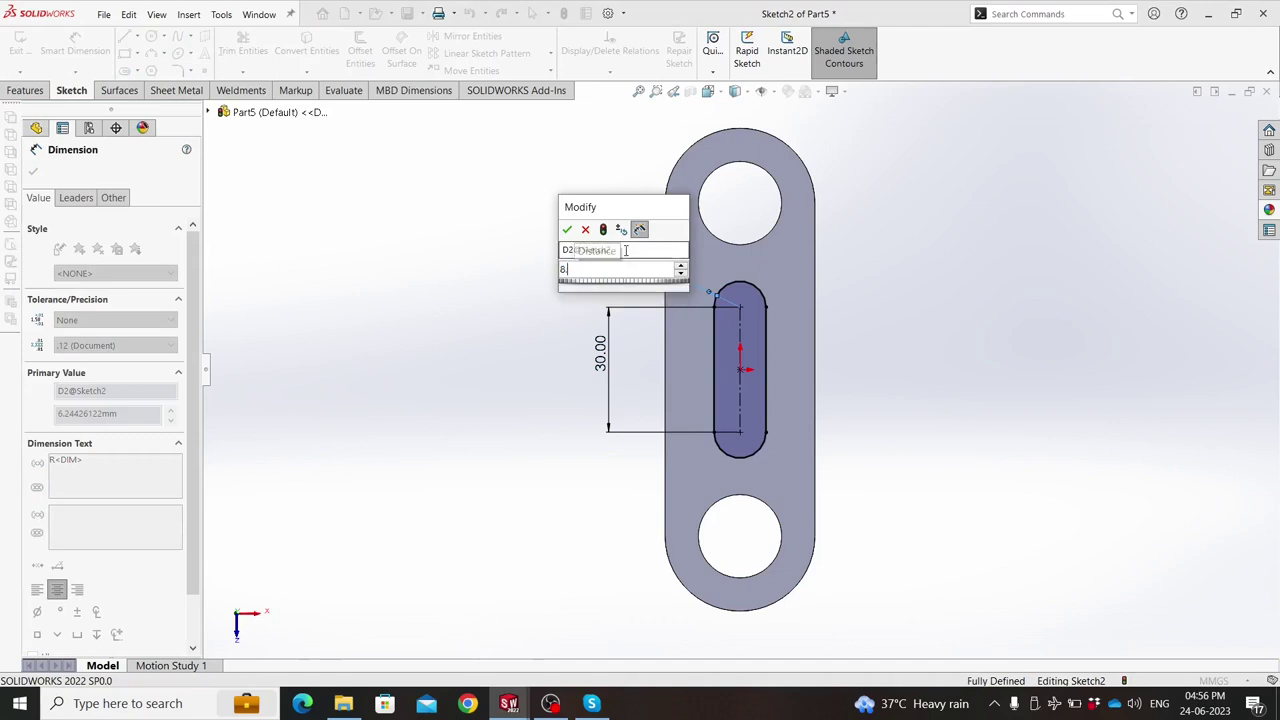
{"action": "key", "text": "Return"}
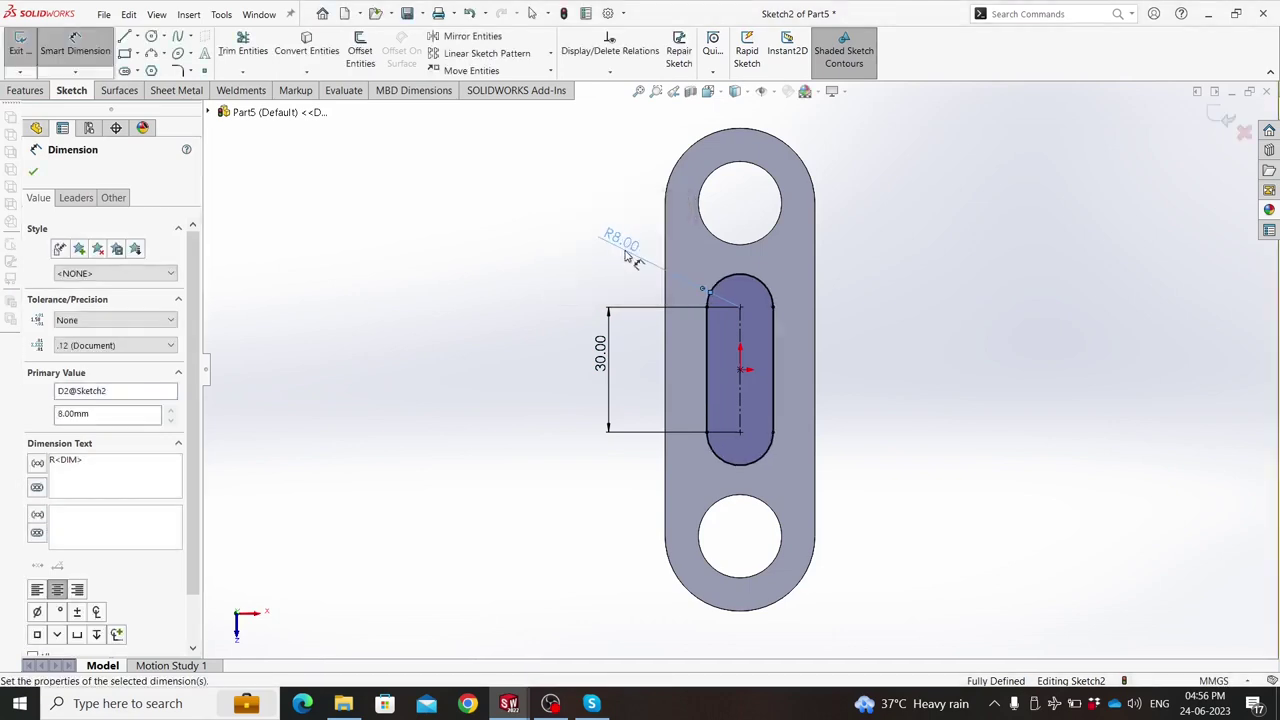
{"action": "left_click", "coordinate": [44, 89]}
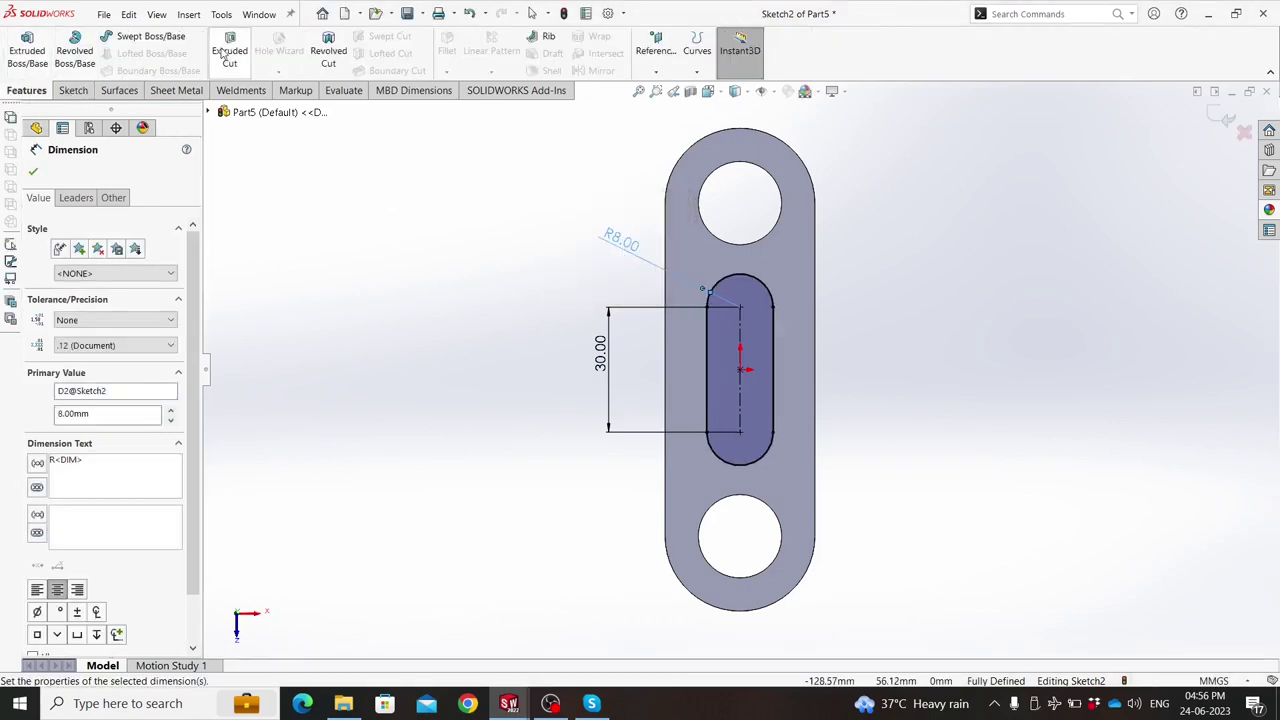
Set up an extruded cut from the slot sketch as a 5 mm deep Blind pocket.
{"action": "left_click", "coordinate": [226, 55]}
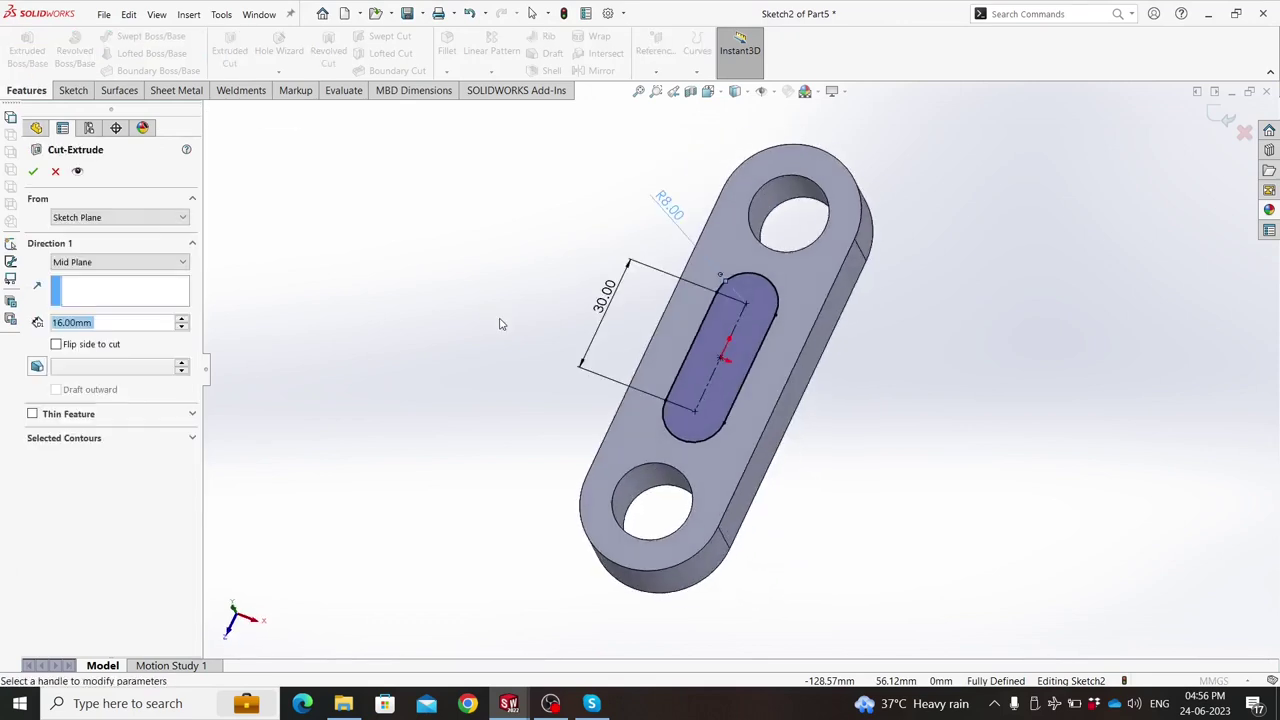
{"action": "middle_click_drag", "start_coordinate": [501, 323], "coordinate": [418, 178]}
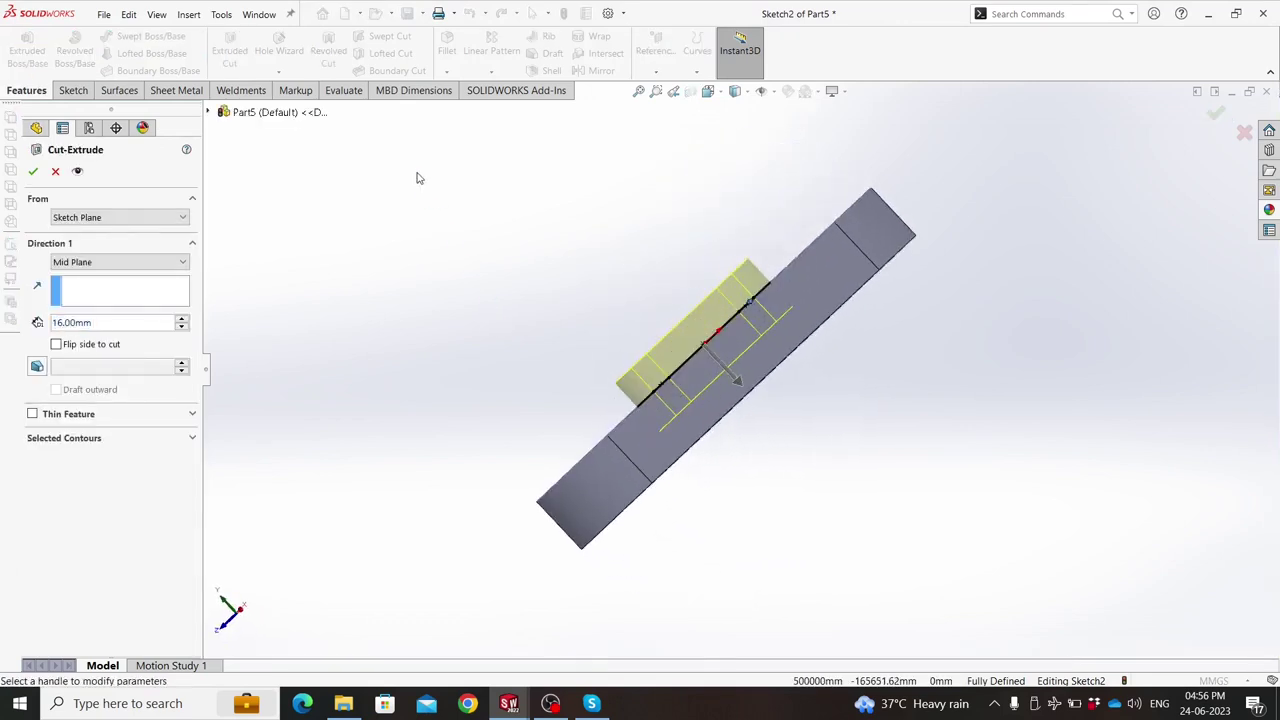
{"action": "double_click", "coordinate": [117, 321]}
{"action": "type", "text": "10"}
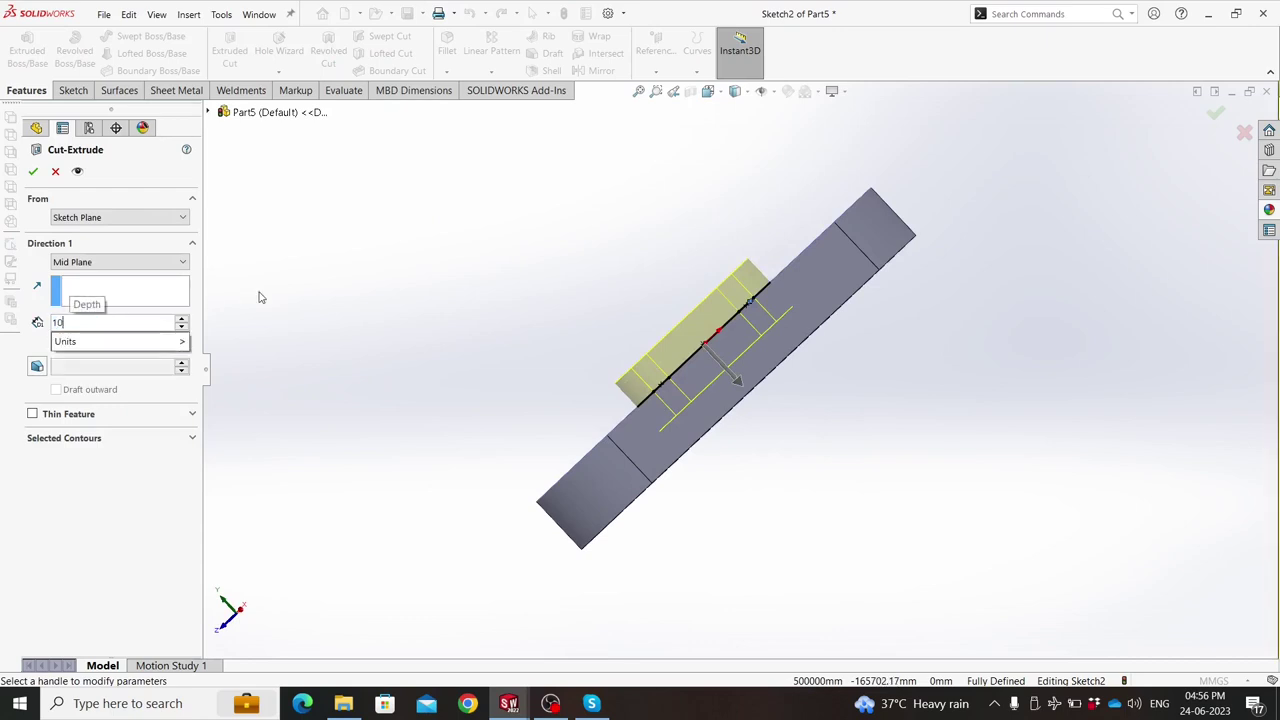
{"action": "key", "text": "Return"}
{"action": "left_click", "coordinate": [113, 260]}
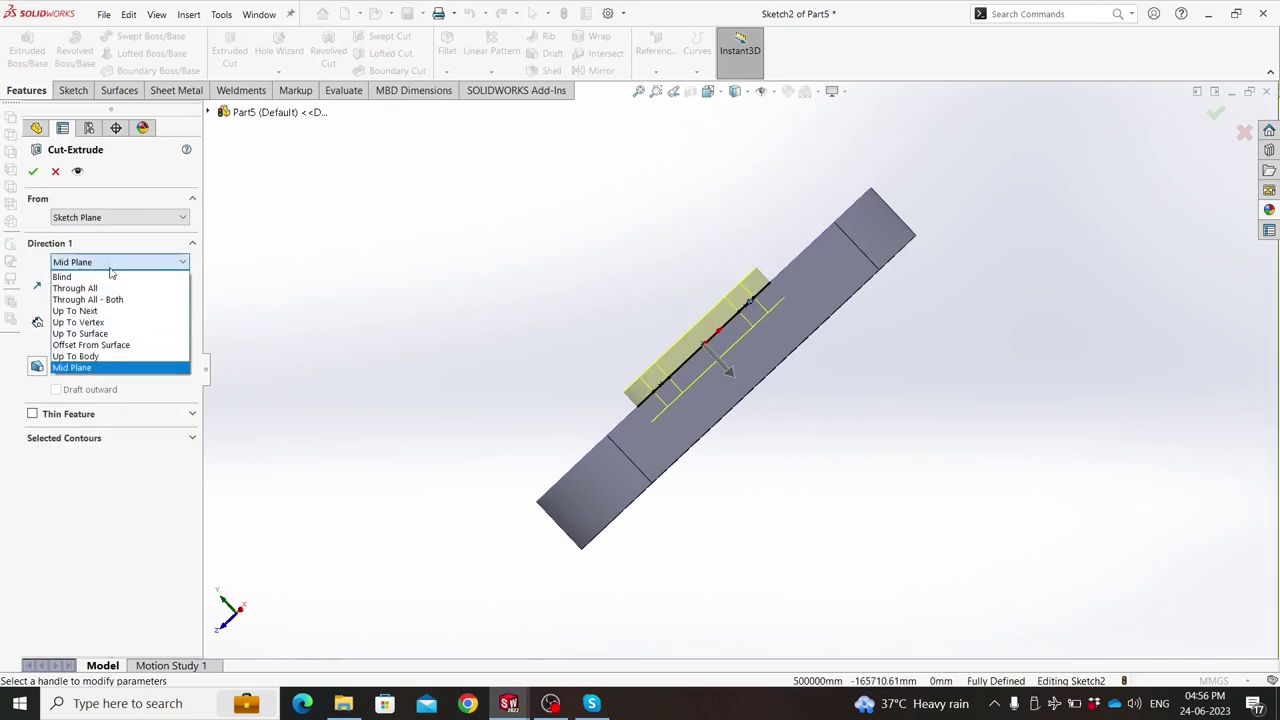
{"action": "left_click", "coordinate": [110, 273]}
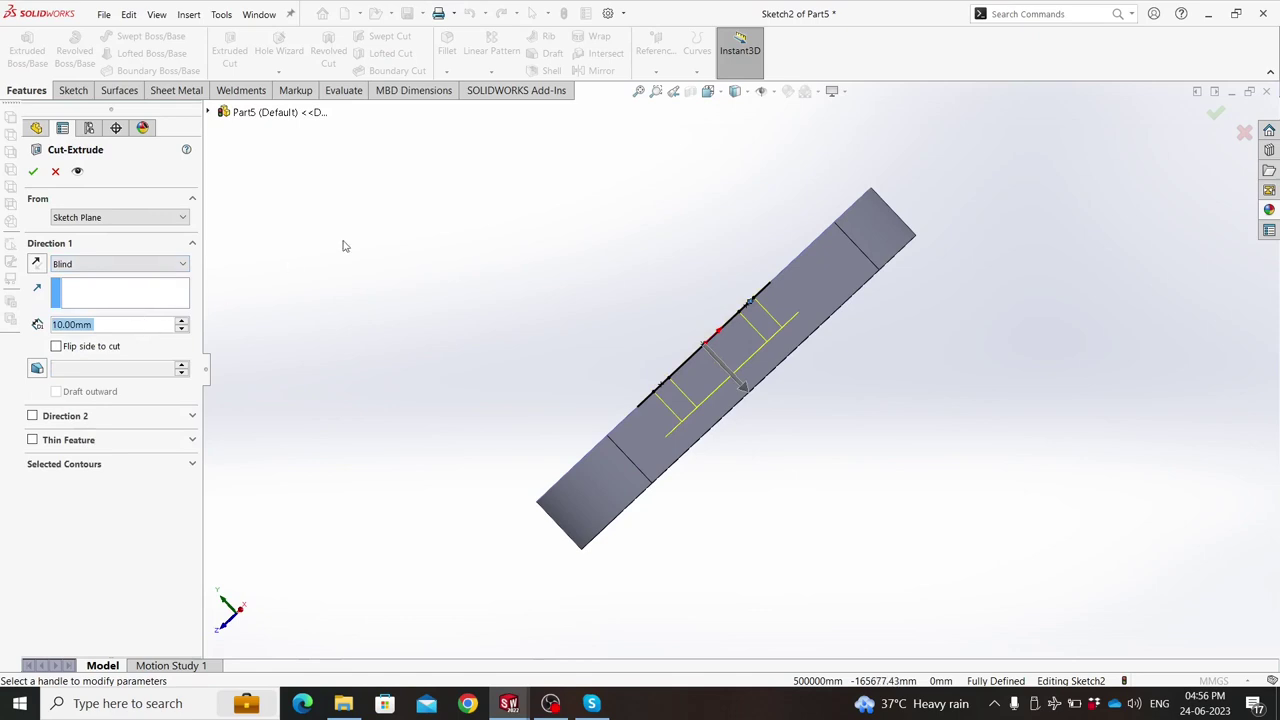
{"action": "type", "text": "5"}
{"action": "key", "text": "Return"}
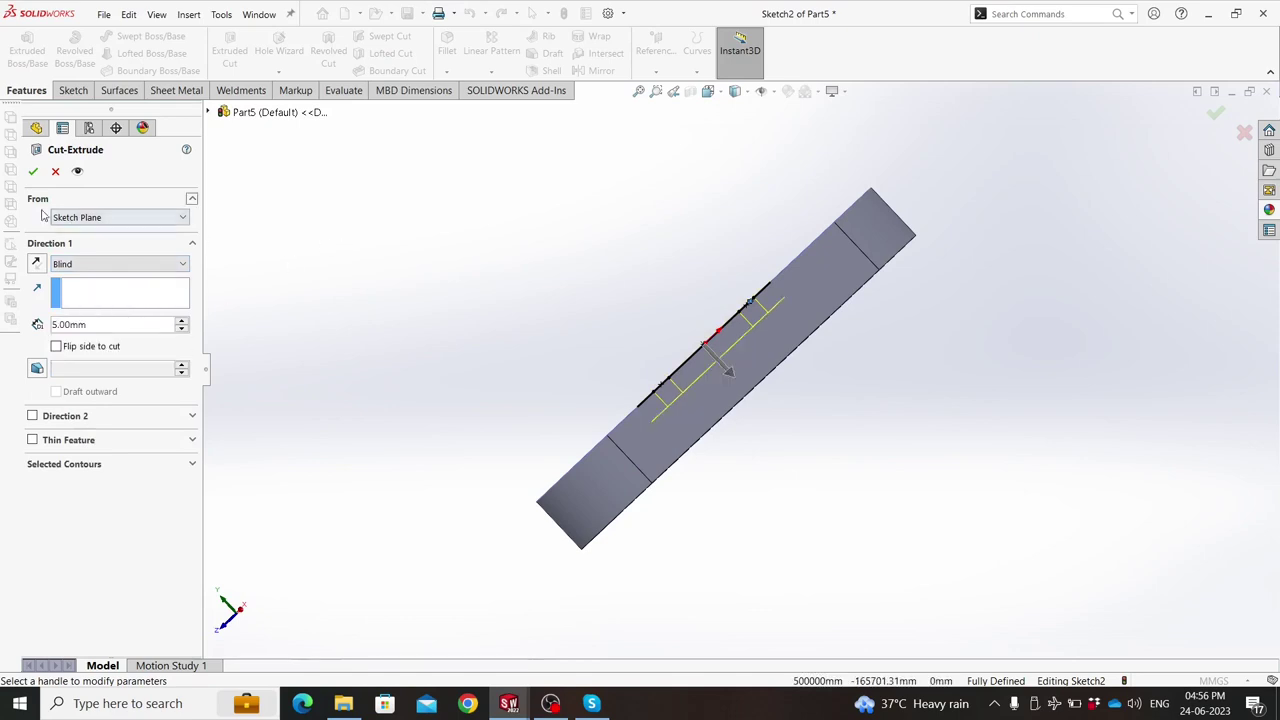
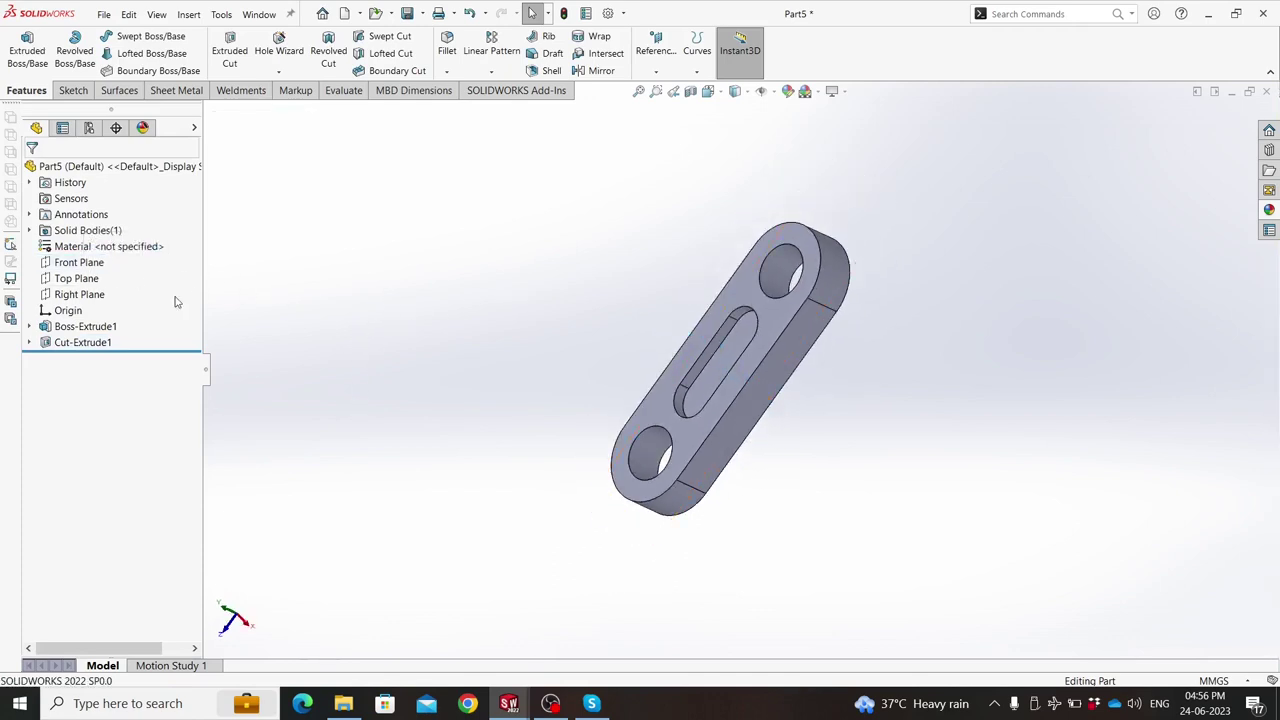
Mirror Cut-Extrude1 across the Top Plane to create the second slot.
{"action": "left_click", "coordinate": [78, 279]}
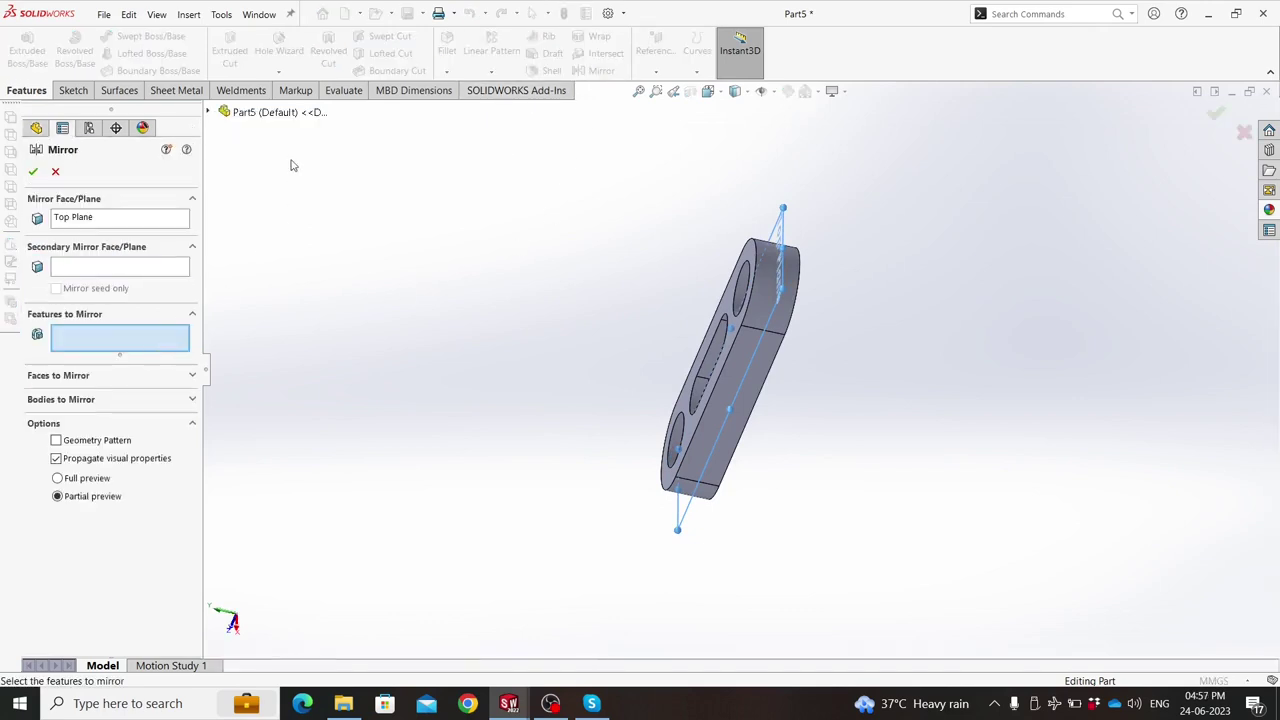
{"action": "left_click", "coordinate": [211, 114]}
{"action": "left_click", "coordinate": [276, 288]}
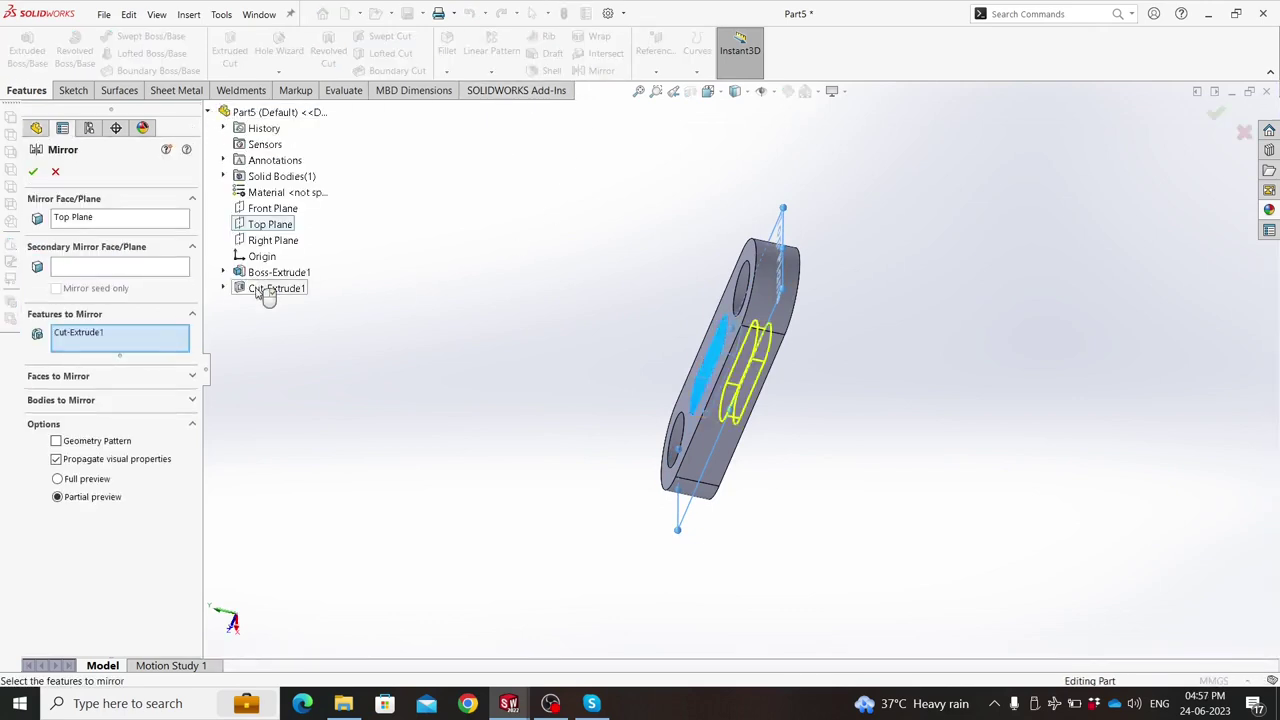
{"action": "left_click", "coordinate": [33, 172]}
{"action": "mouse_move", "coordinate": [420, 263]}
{"action": "middle_mouse_down"}
{"action": "mouse_move", "coordinate": [751, 381]}
{"action": "mouse_move", "coordinate": [621, 400]}
{"action": "middle_mouse_up"}
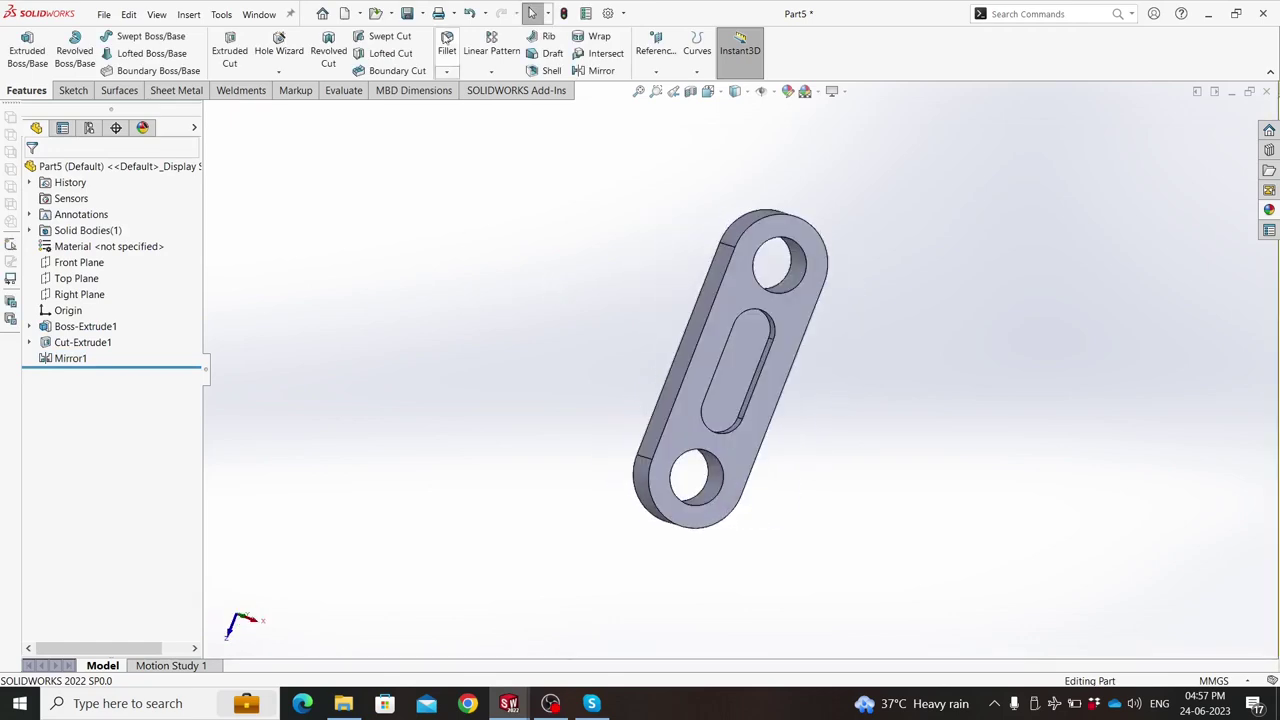
Fillet the link's front and back outer edge chains with a 1 mm radius.
{"action": "key", "text": "f"}
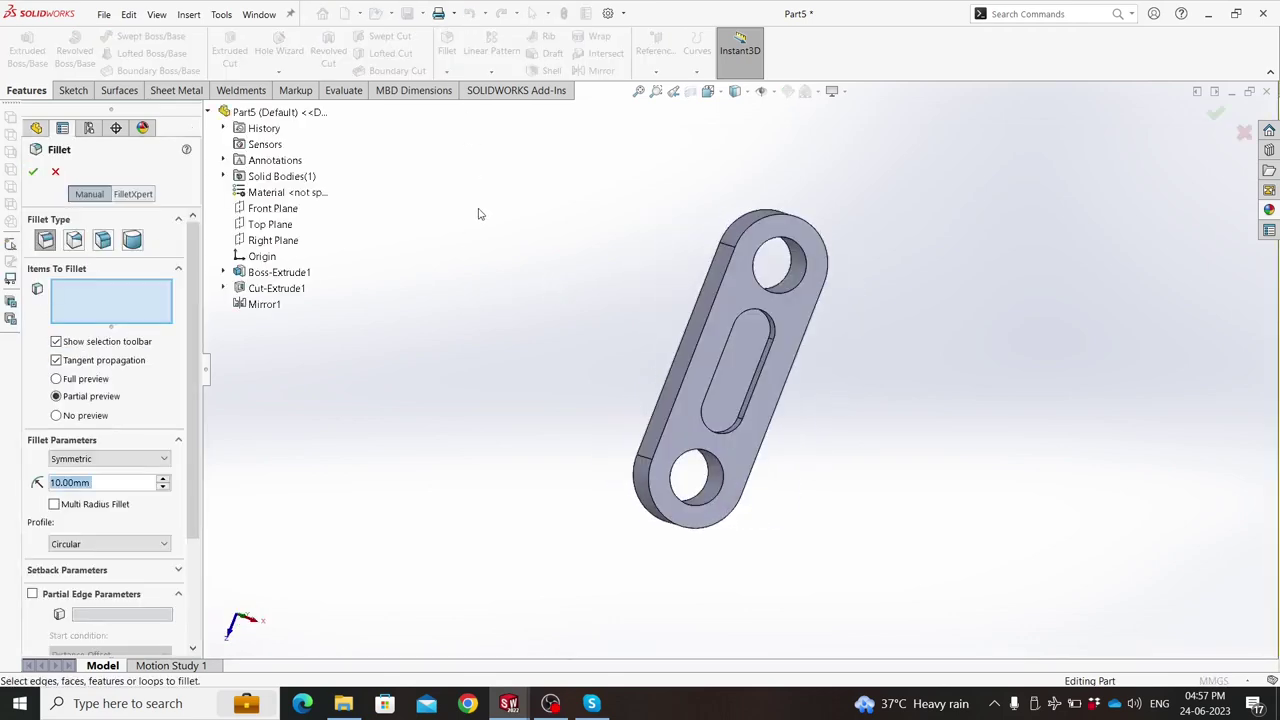
{"action": "type", "text": "1"}
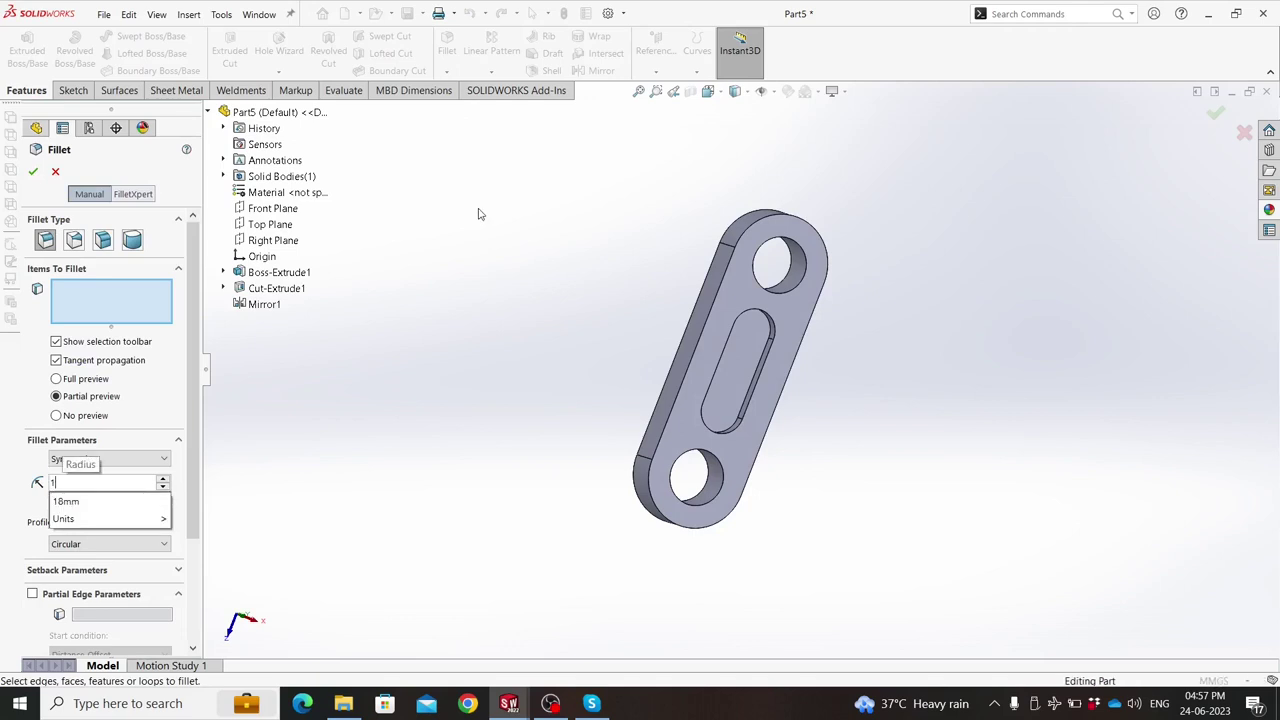
{"action": "key", "text": "Return"}
{"action": "left_click", "coordinate": [714, 300]}
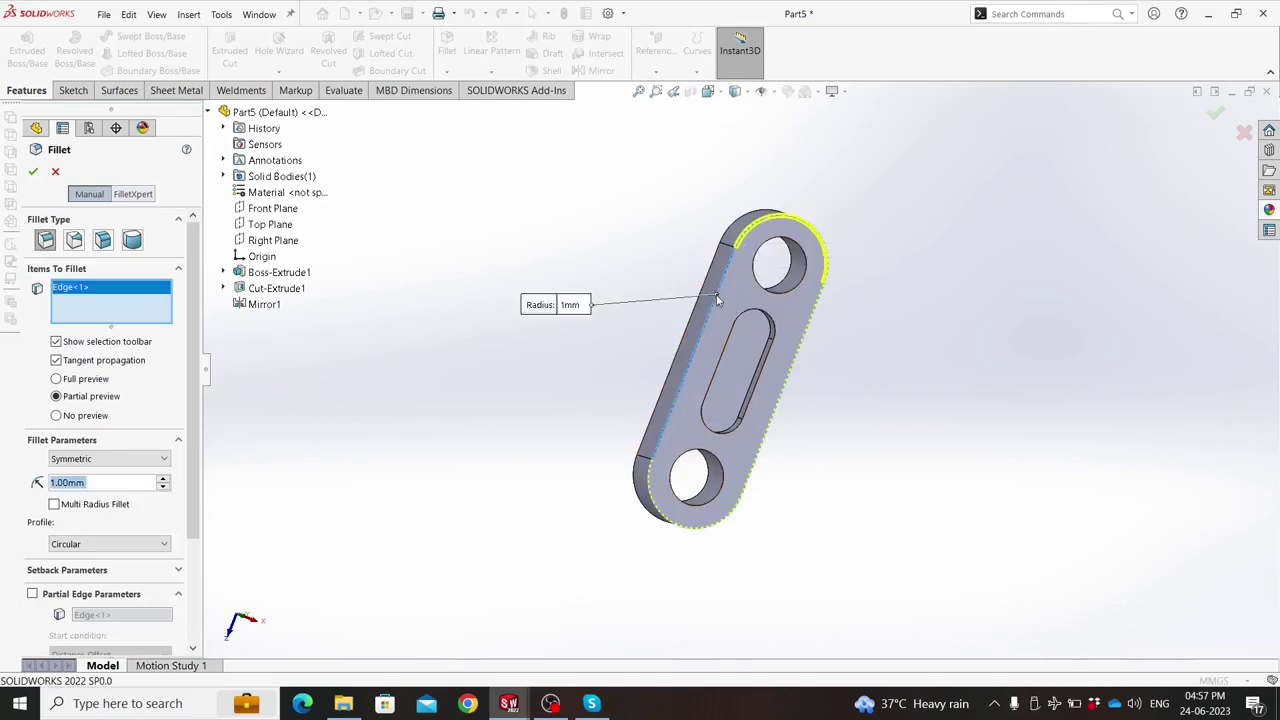
{"action": "middle_click_drag", "start_coordinate": [714, 300], "coordinate": [911, 422]}
{"action": "left_click", "coordinate": [769, 342]}
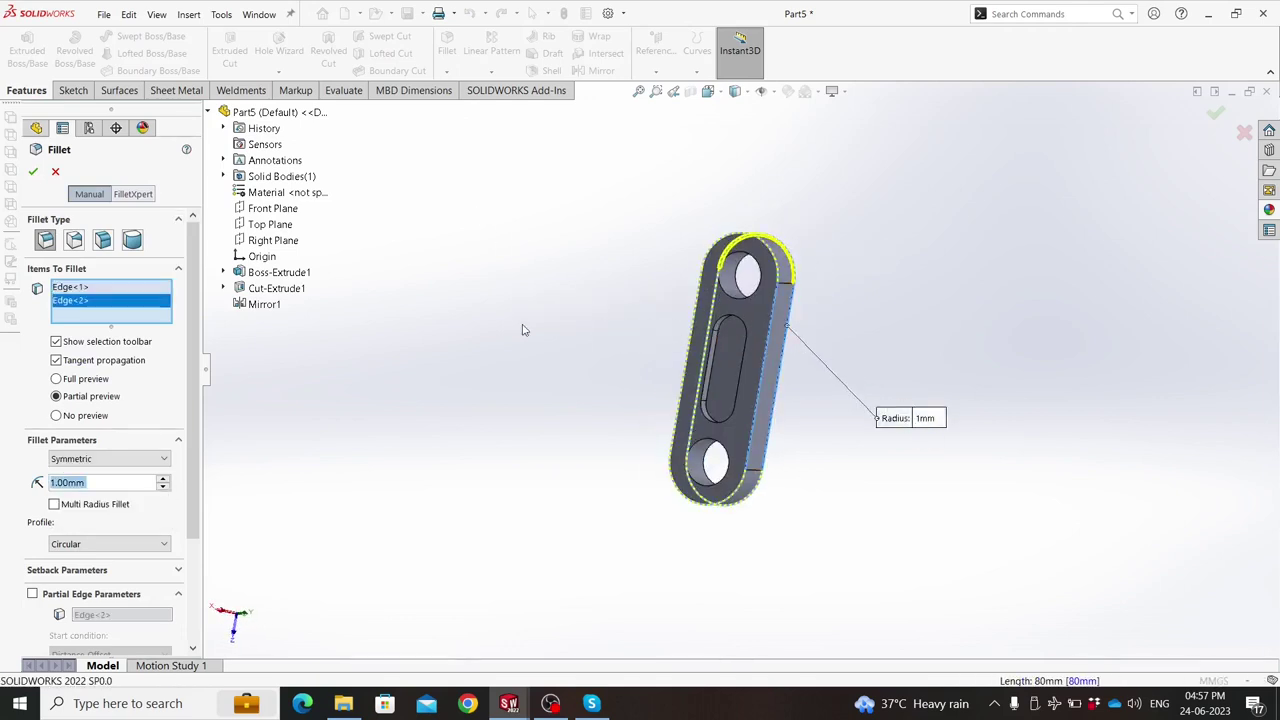
{"action": "left_click", "coordinate": [33, 173]}
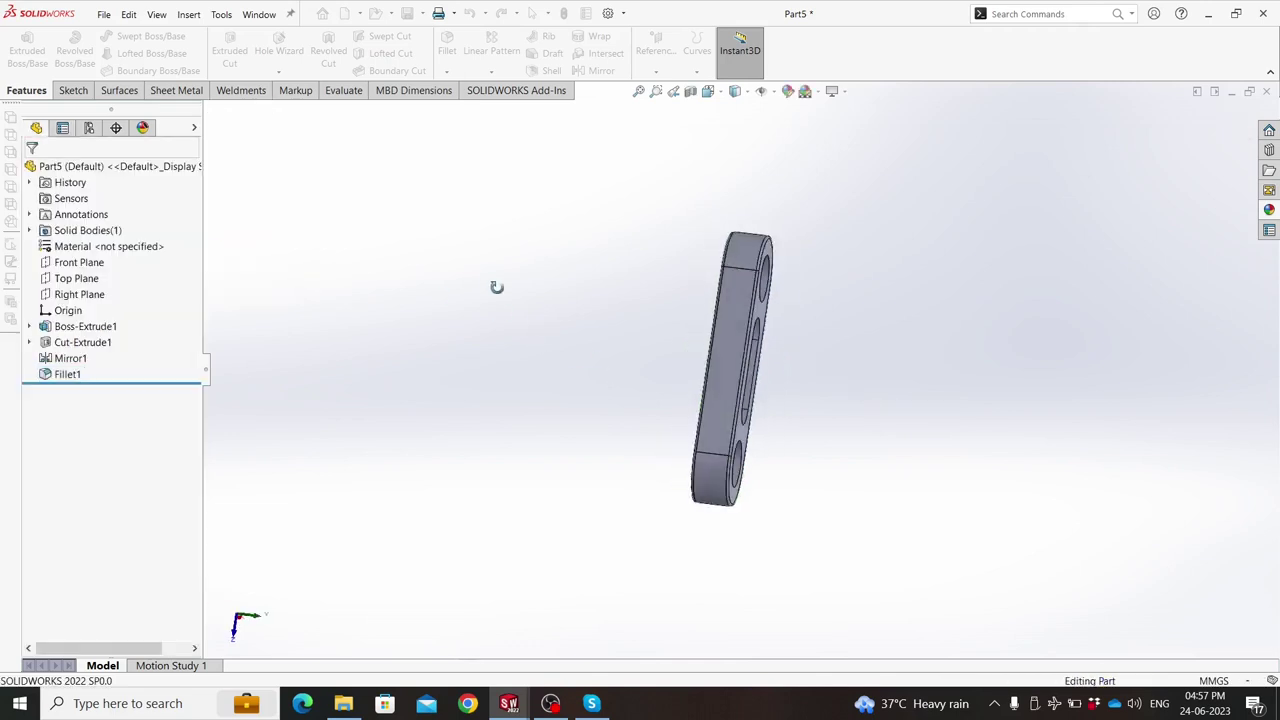
{"action": "mouse_move", "coordinate": [497, 286]}
{"action": "middle_mouse_down"}
{"action": "mouse_move", "coordinate": [651, 326]}
{"action": "mouse_move", "coordinate": [786, 285]}
{"action": "mouse_move", "coordinate": [771, 226]}
{"action": "mouse_move", "coordinate": [751, 214]}
{"action": "mouse_move", "coordinate": [801, 297]}
{"action": "mouse_move", "coordinate": [869, 357]}
{"action": "mouse_move", "coordinate": [854, 380]}
{"action": "mouse_move", "coordinate": [806, 220]}
{"action": "middle_mouse_up"}
Give the part a dark orange appearance.
{"action": "left_click", "coordinate": [786, 101]}
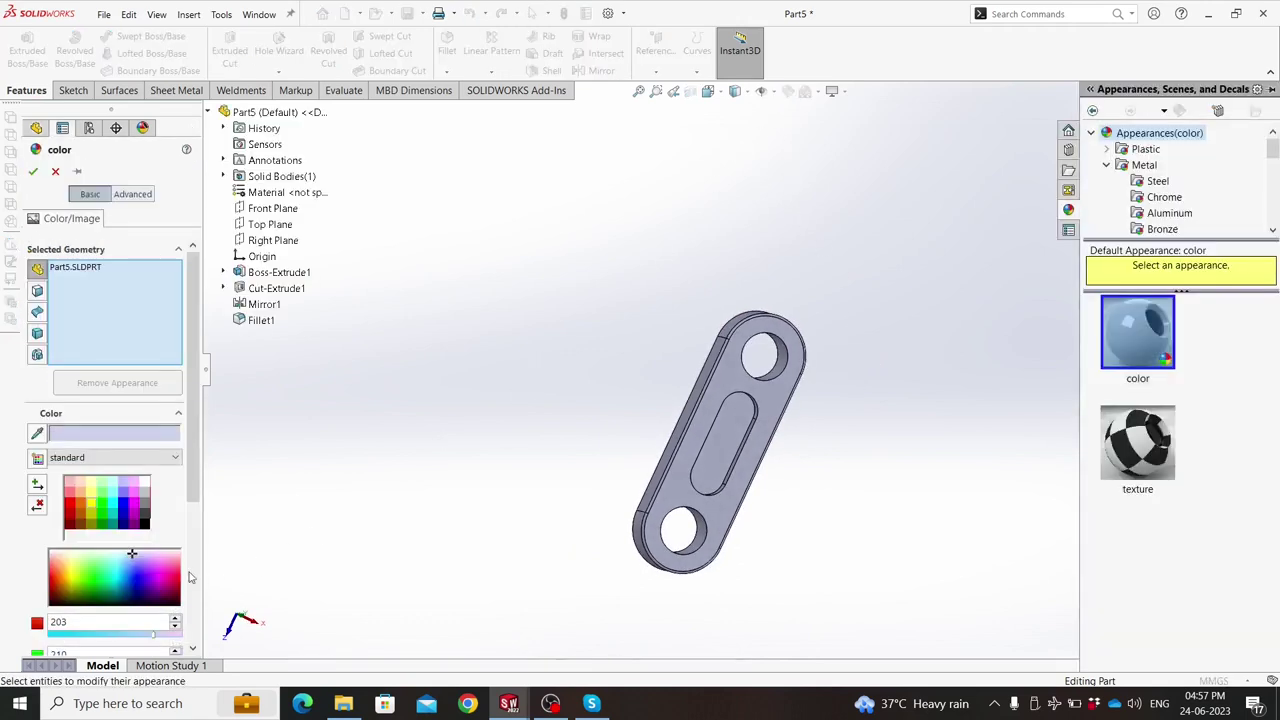
{"action": "left_click", "coordinate": [80, 518]}
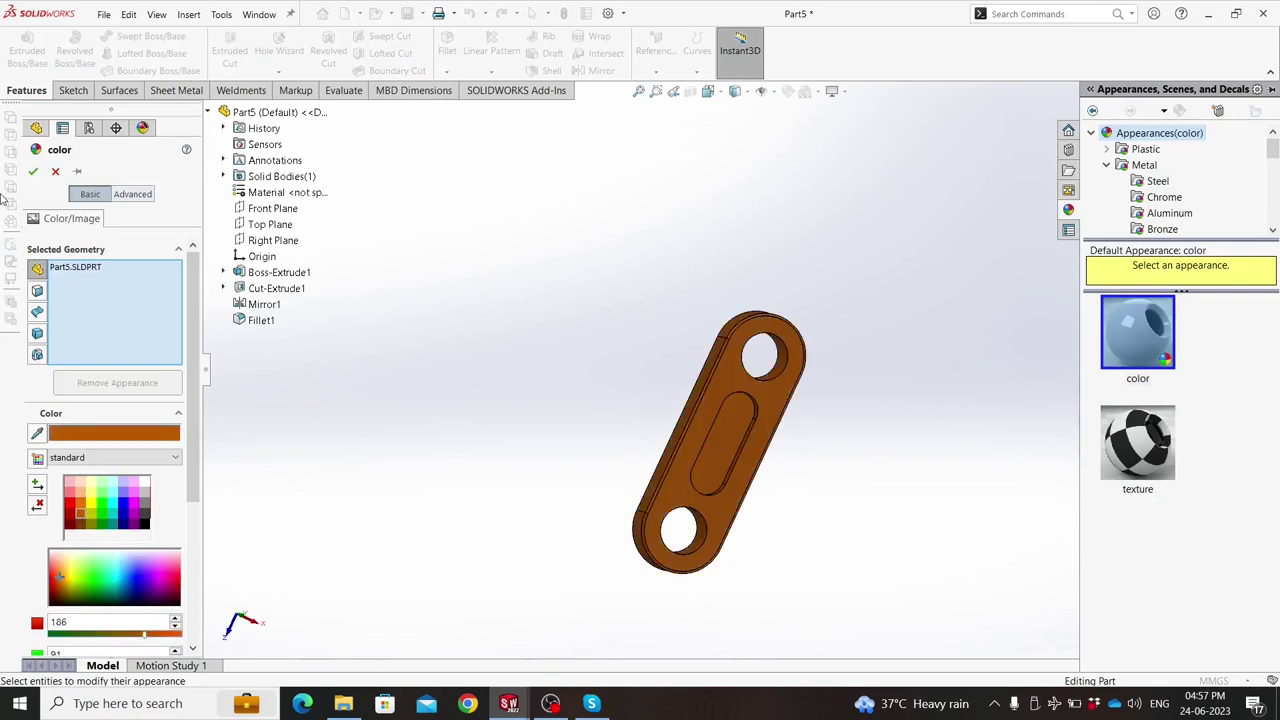
{"action": "left_click", "coordinate": [33, 172]}
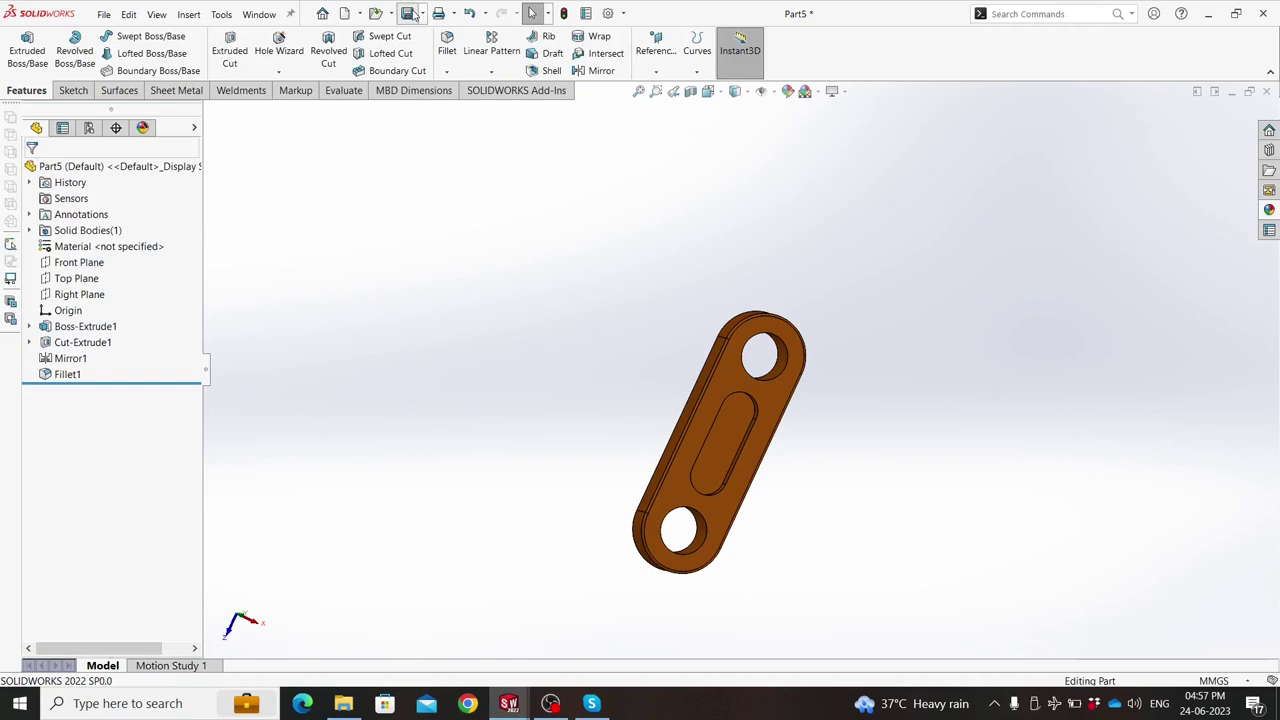
Save the part as 'Slot link 1' in the Desktop\Universal joint folder.
{"action": "left_click", "coordinate": [409, 13]}
{"action": "left_click", "coordinate": [587, 170]}
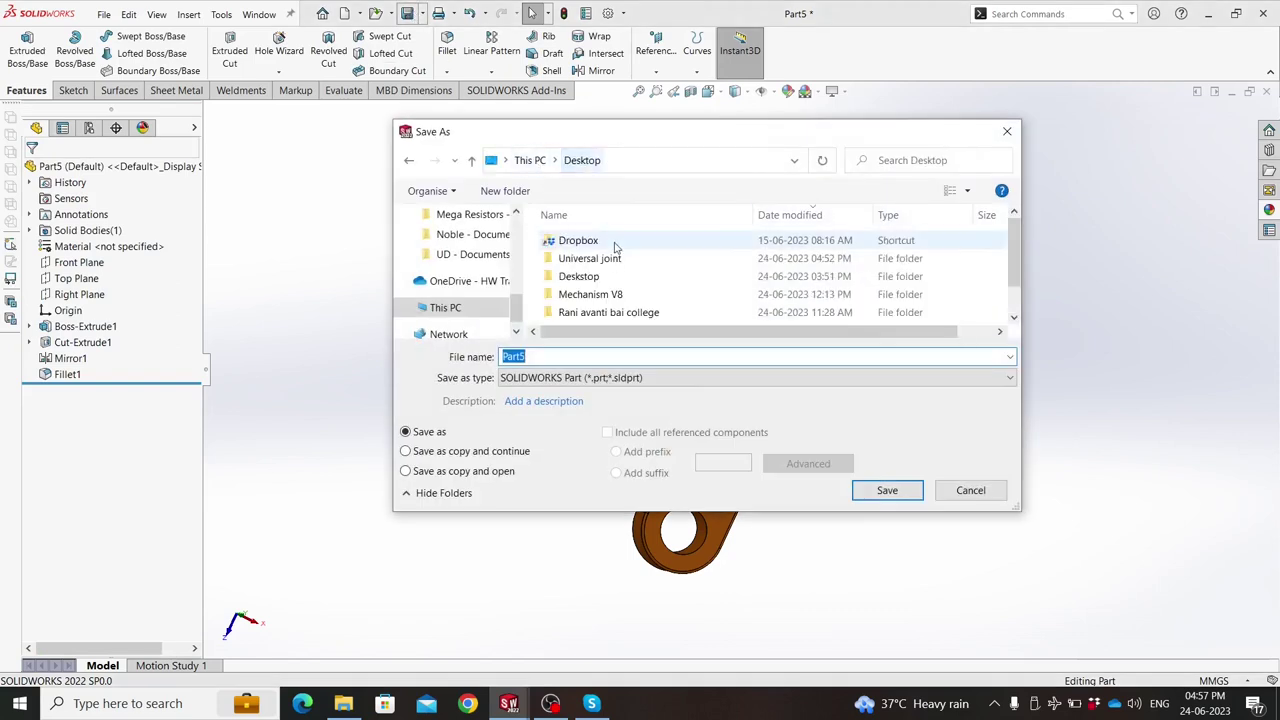
{"action": "double_click", "coordinate": [590, 261]}
{"action": "double_click", "coordinate": [545, 355]}
{"action": "type", "text": "Slot link 1"}
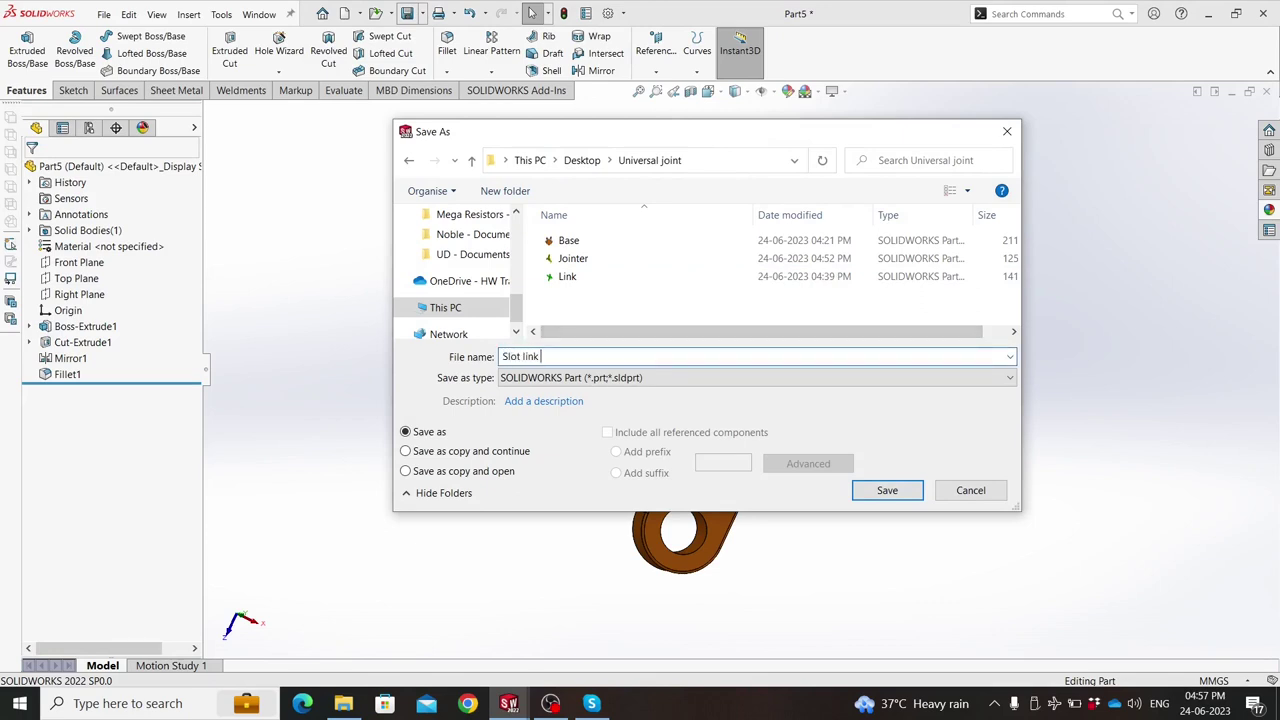
{"action": "left_click", "coordinate": [884, 489]}
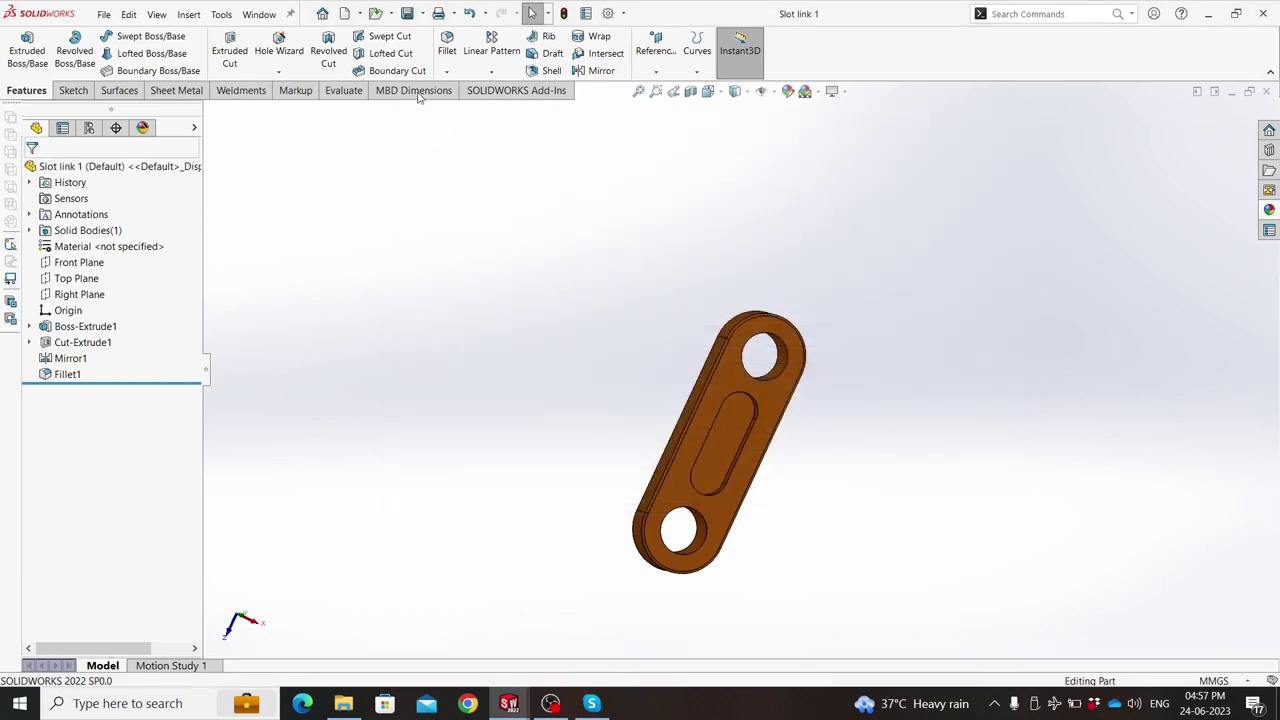
Recolour the part green and save it as Slot link 1.
{"action": "left_click", "coordinate": [422, 13]}
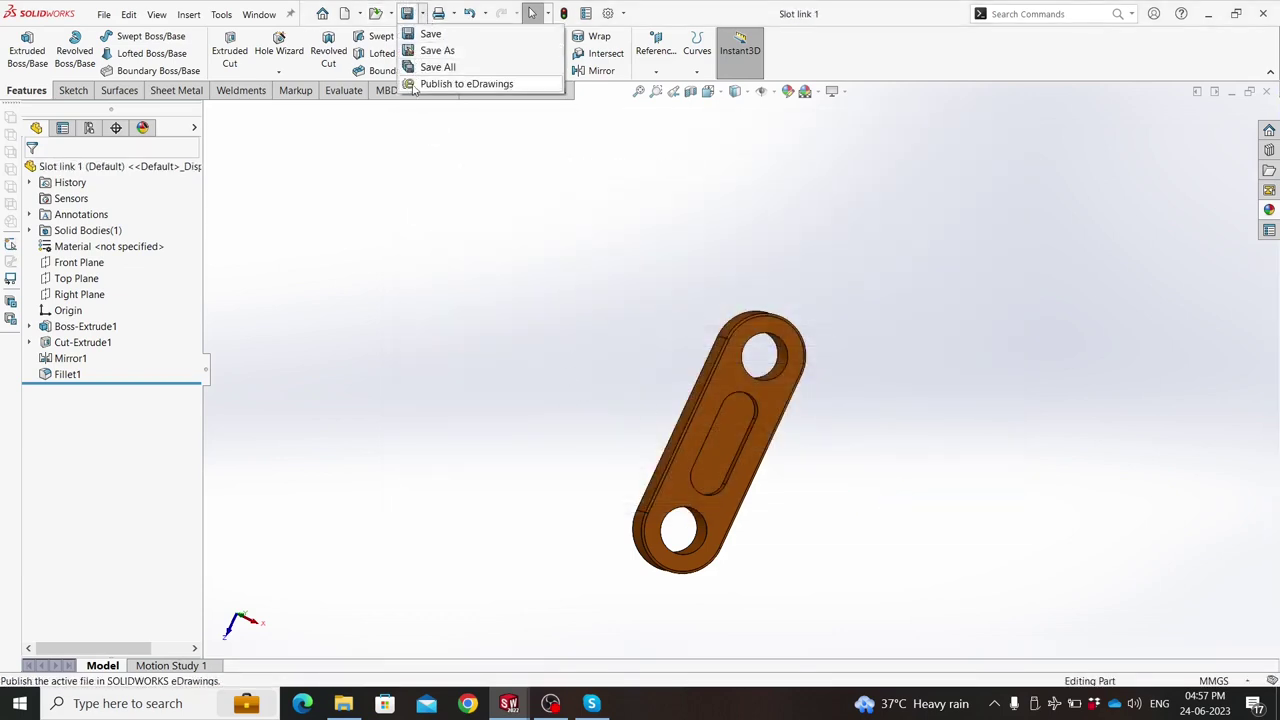
{"action": "left_click", "coordinate": [788, 91]}
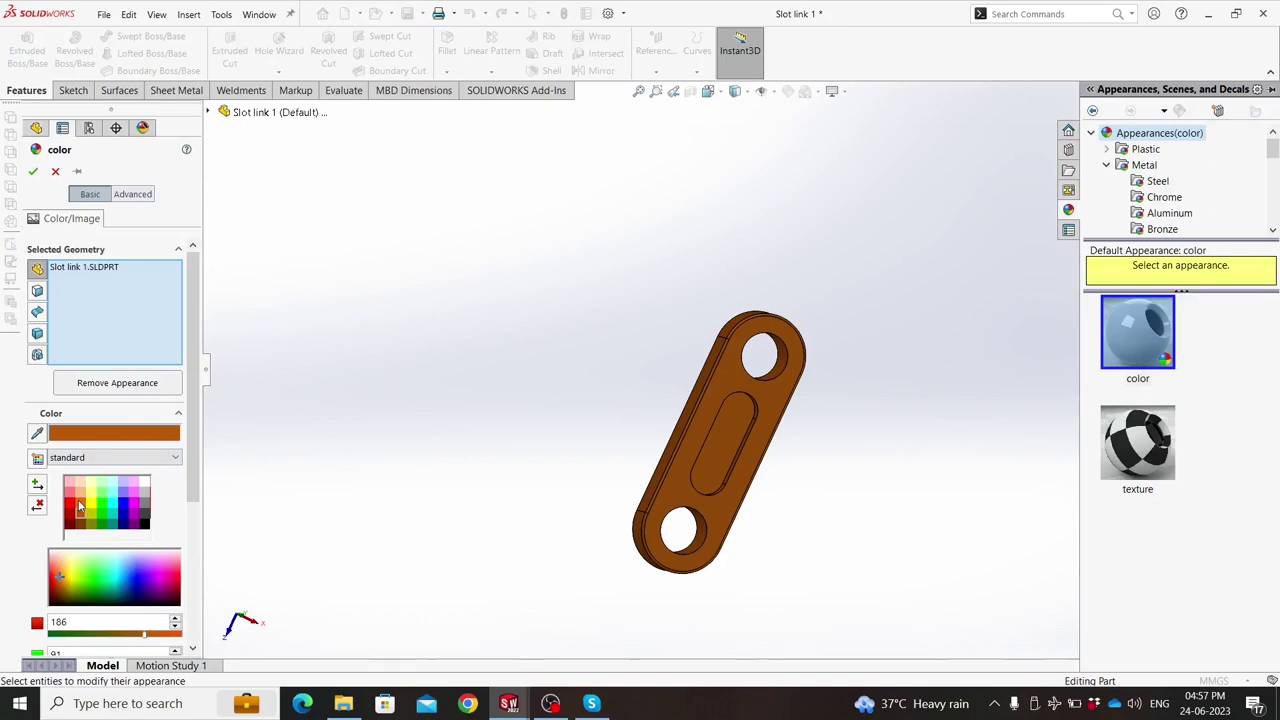
{"action": "left_click", "coordinate": [80, 507]}
{"action": "left_click", "coordinate": [88, 496]}
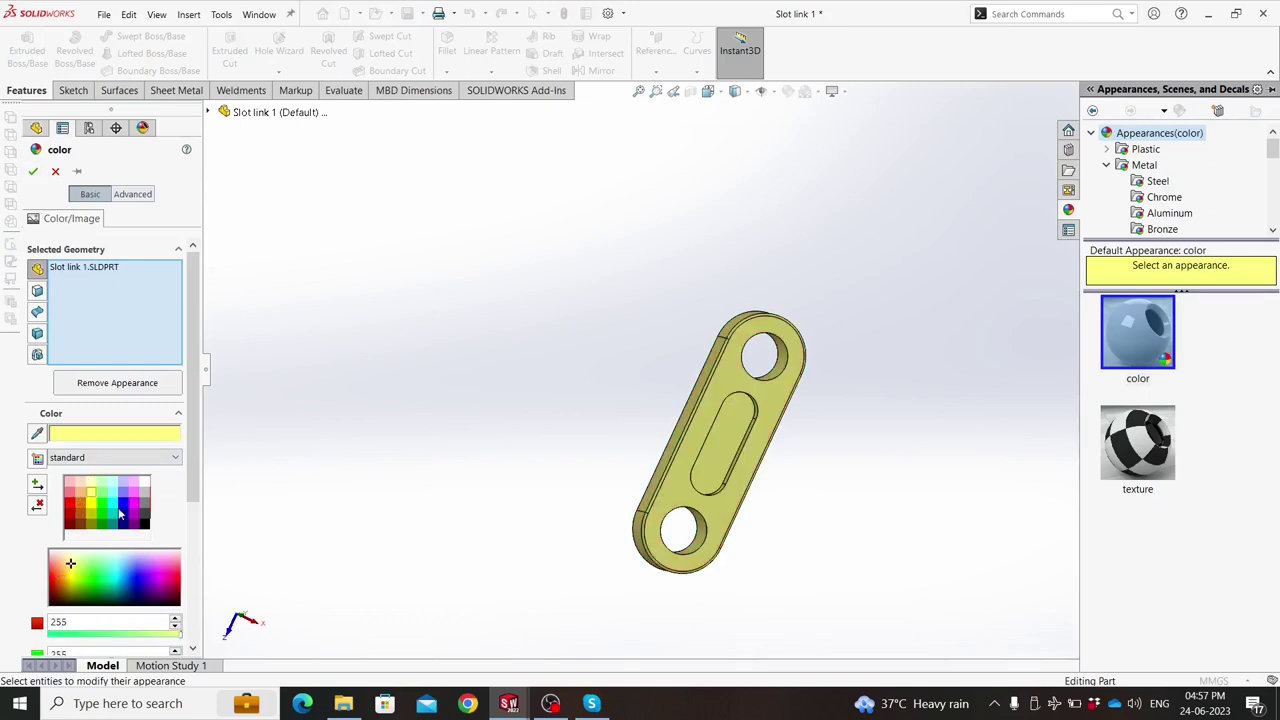
{"action": "left_click", "coordinate": [103, 495]}
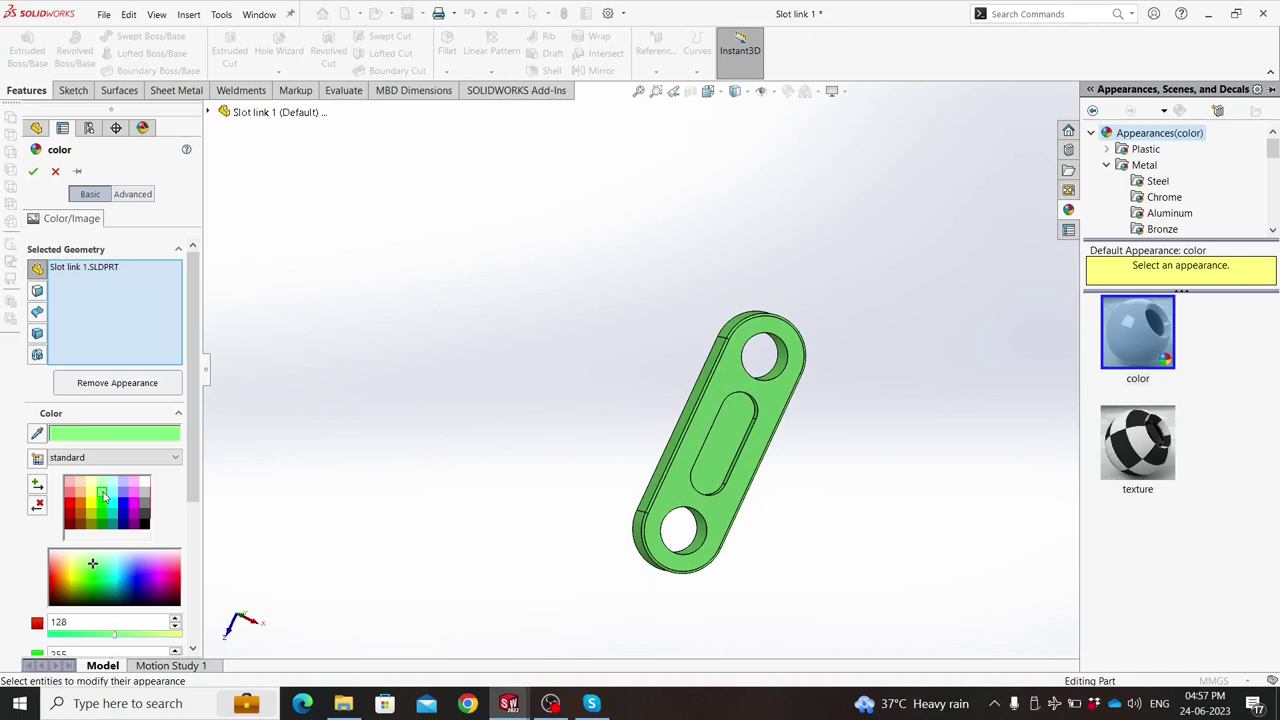
{"action": "left_click", "coordinate": [33, 170]}
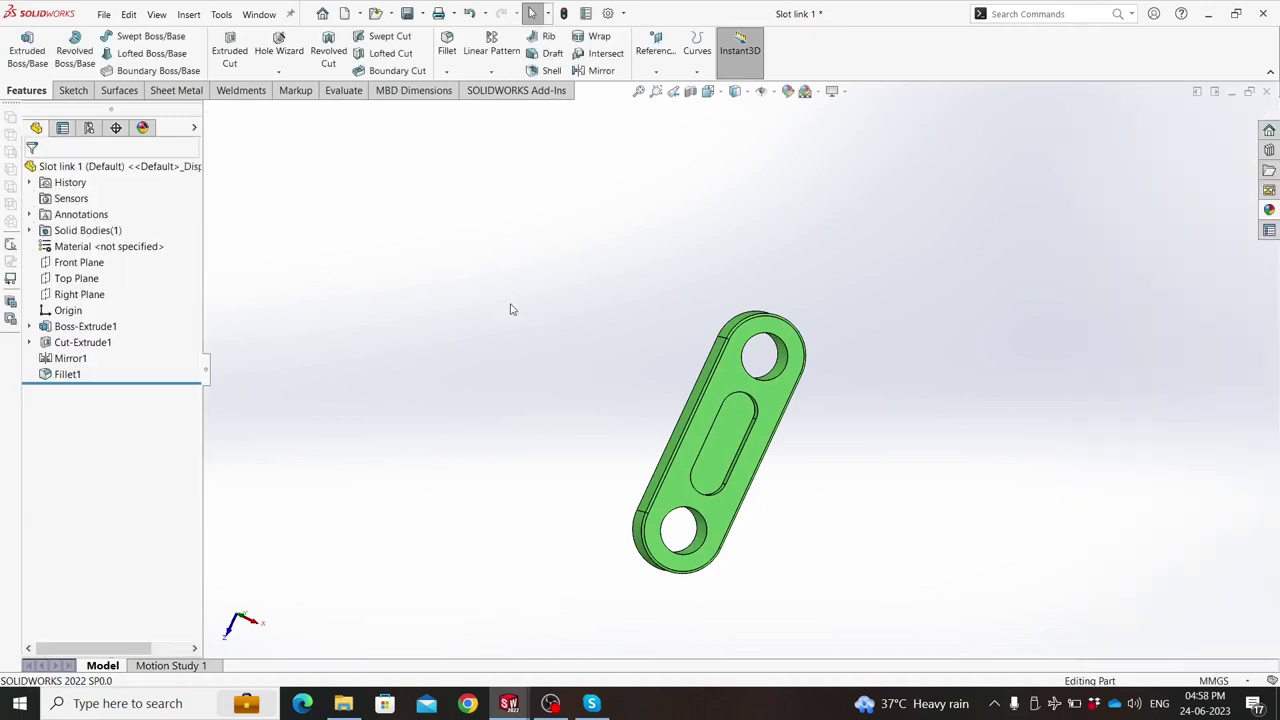
{"action": "left_click", "coordinate": [409, 15]}
Change the part's appearance to brown.
{"action": "mouse_move", "coordinate": [660, 320]}
{"action": "middle_mouse_down"}
{"action": "mouse_move", "coordinate": [721, 385]}
{"action": "mouse_move", "coordinate": [585, 310]}
{"action": "middle_mouse_up"}
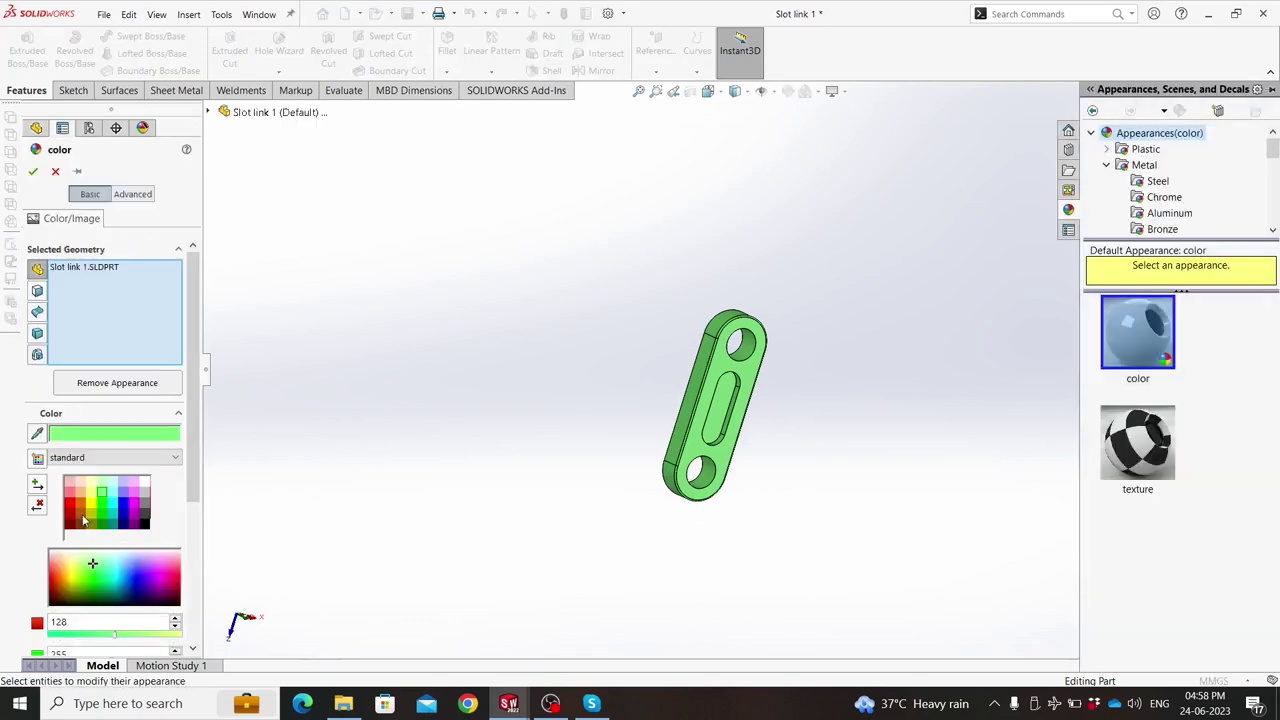
{"action": "left_click", "coordinate": [81, 514]}
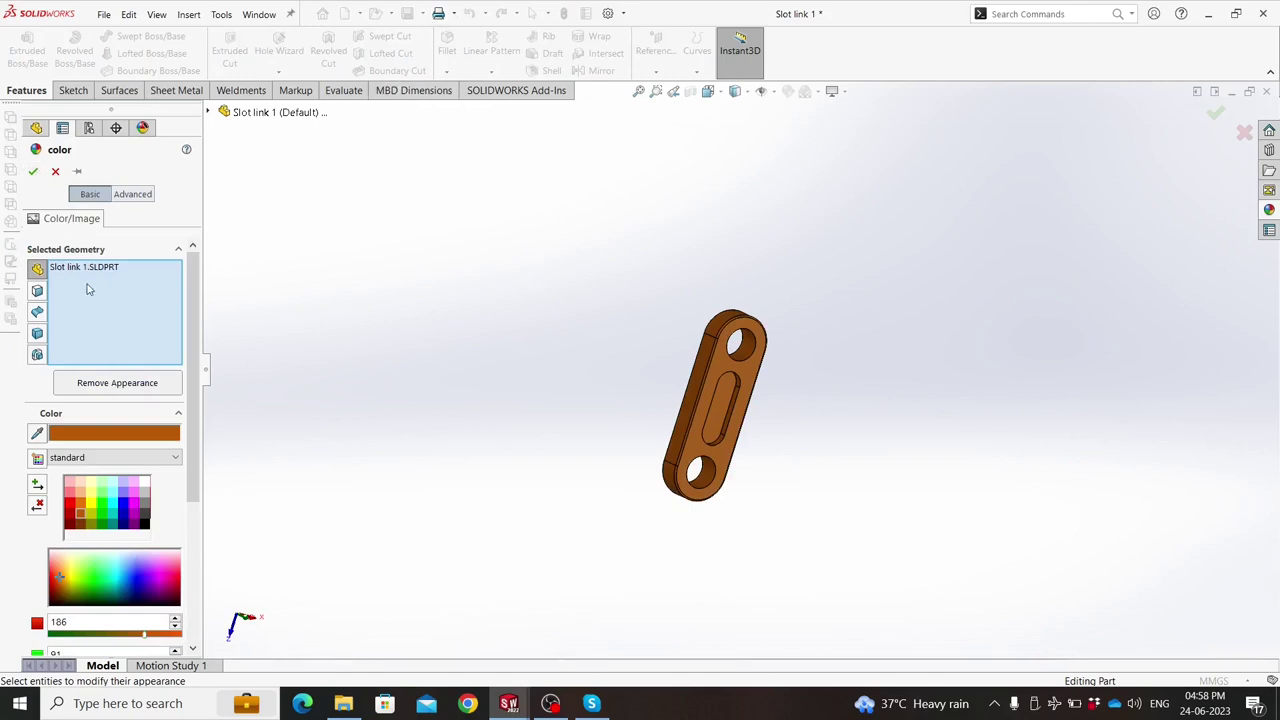
{"action": "left_click", "coordinate": [35, 172]}
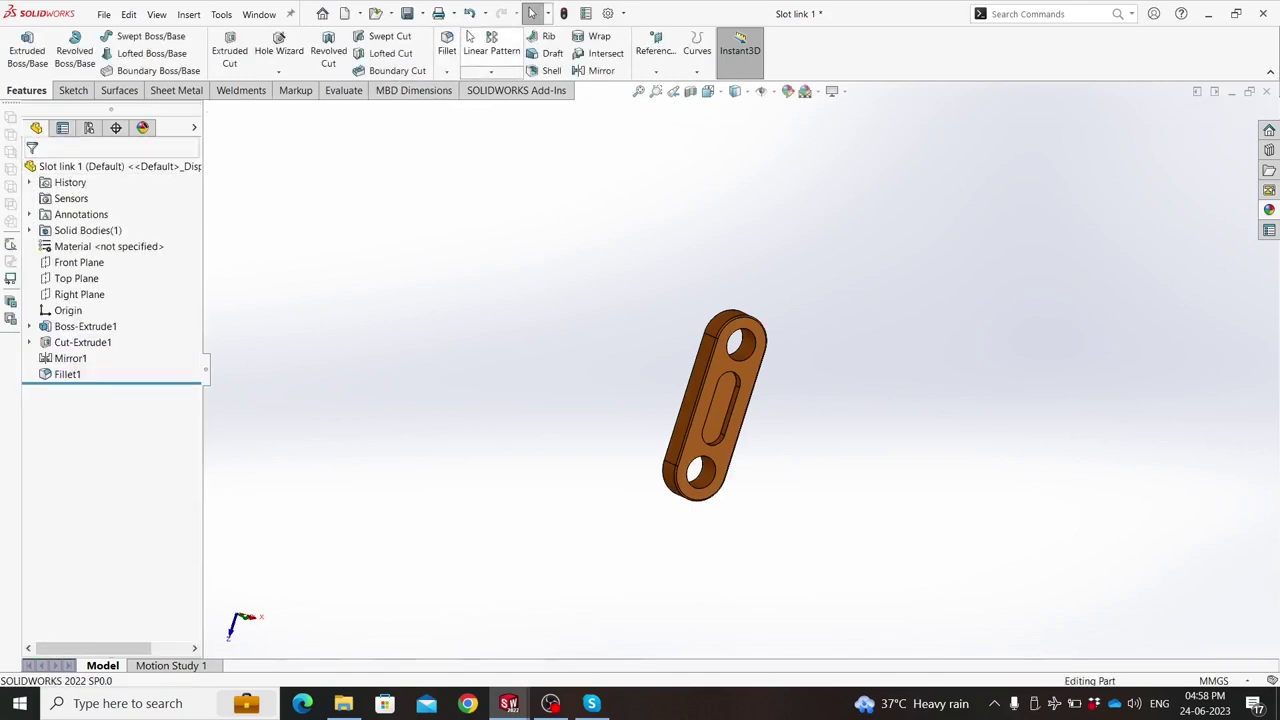
Save the brown part as 'Slot link 2' in the Desktop\Universal joint folder.
{"action": "left_click", "coordinate": [425, 14]}
{"action": "left_click", "coordinate": [452, 40]}
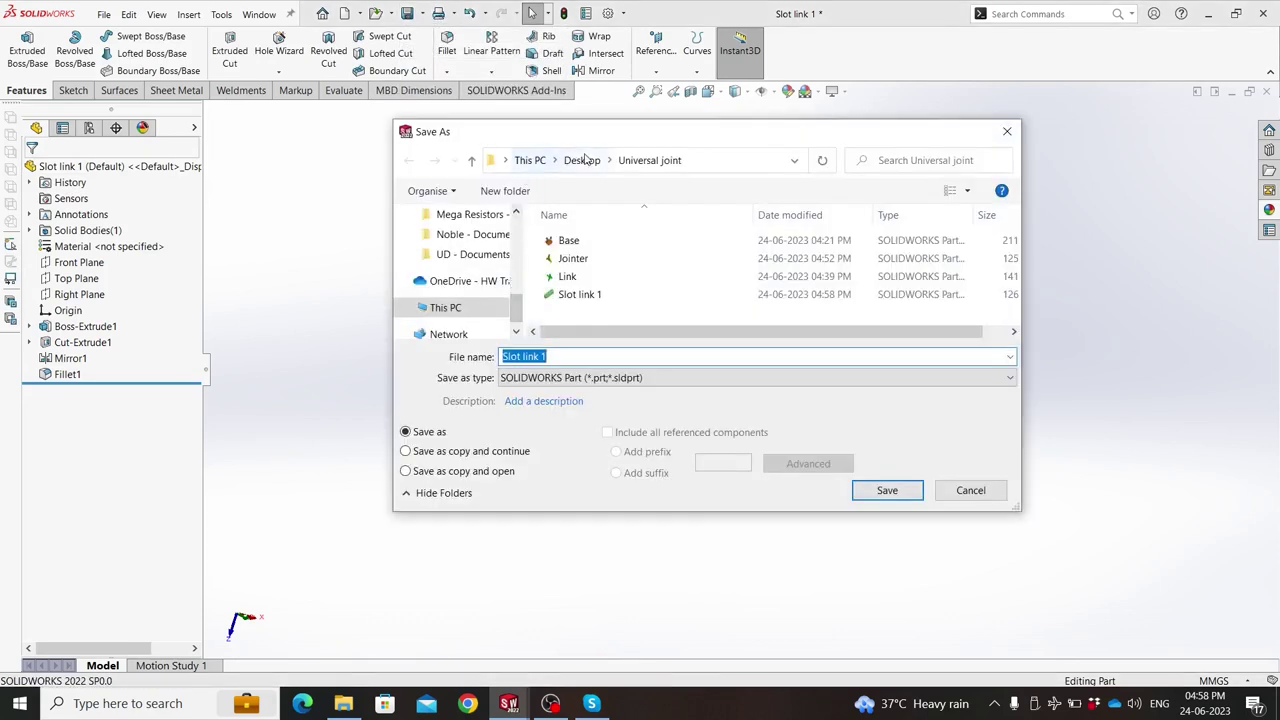
{"action": "left_click", "coordinate": [582, 160]}
{"action": "double_click", "coordinate": [590, 258]}
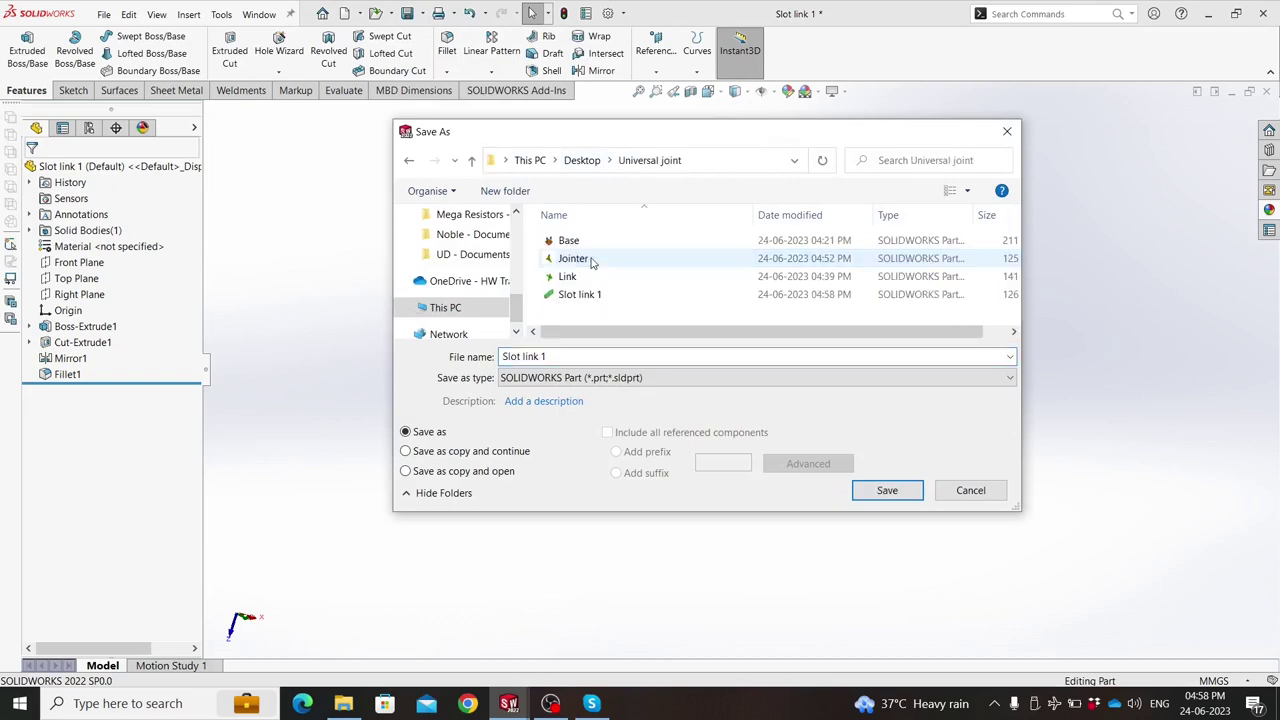
{"action": "left_click", "coordinate": [562, 356]}
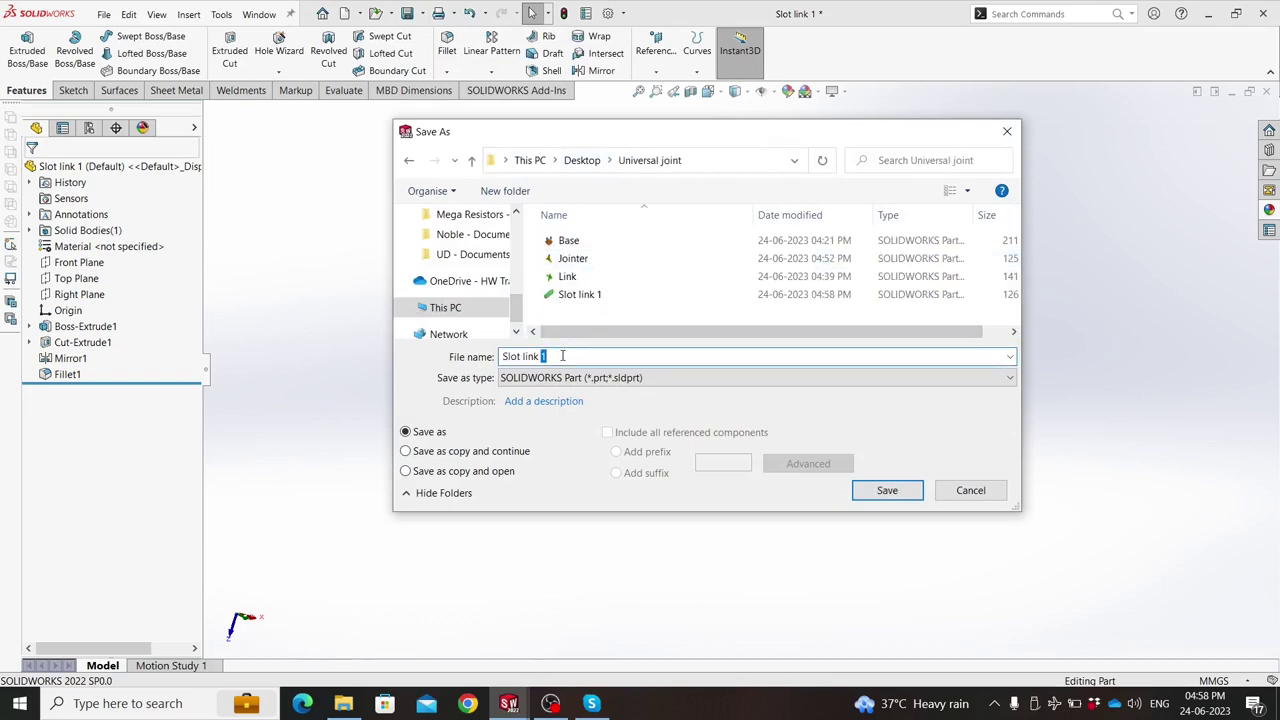
{"action": "type", "text": "2"}
{"action": "left_click", "coordinate": [858, 497]}
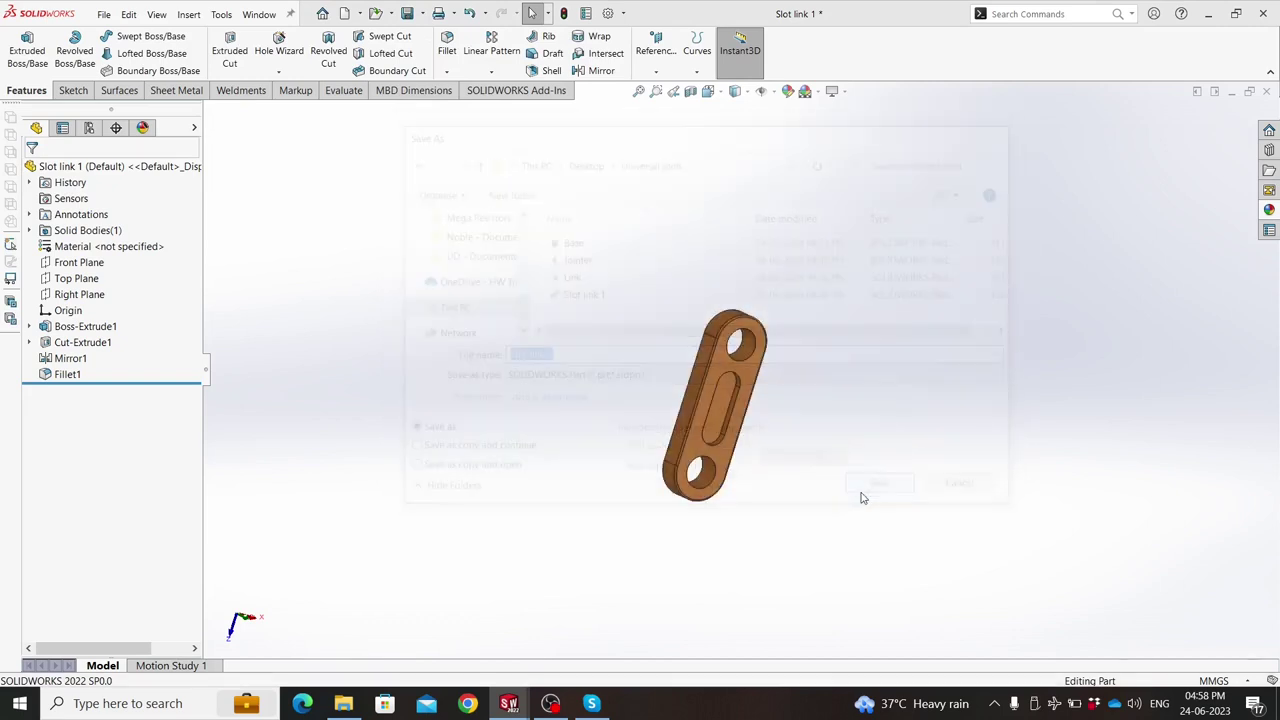
{"action": "left_click", "coordinate": [103, 16]}
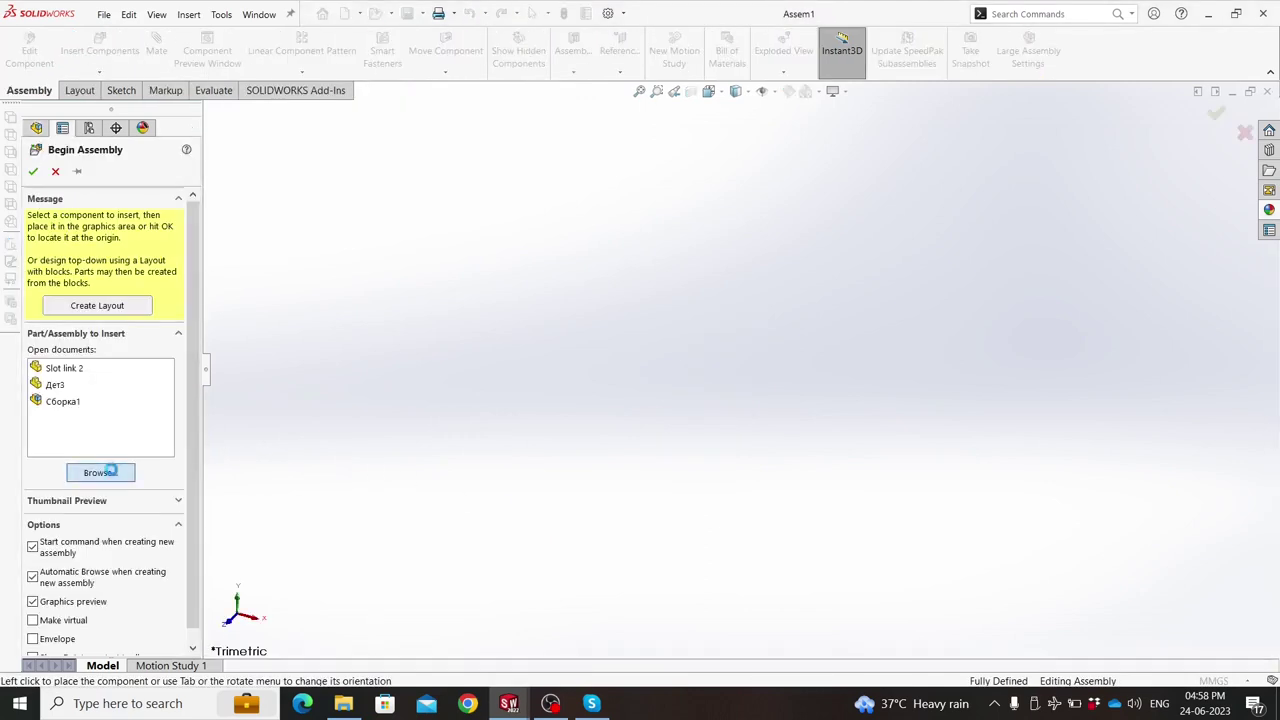
Insert the five part files, placing Jointer above, Link left, Slot link 1 below, Slot link 2 right of the base.
{"action": "left_click_drag", "start_coordinate": [604, 286], "coordinate": [595, 240]}
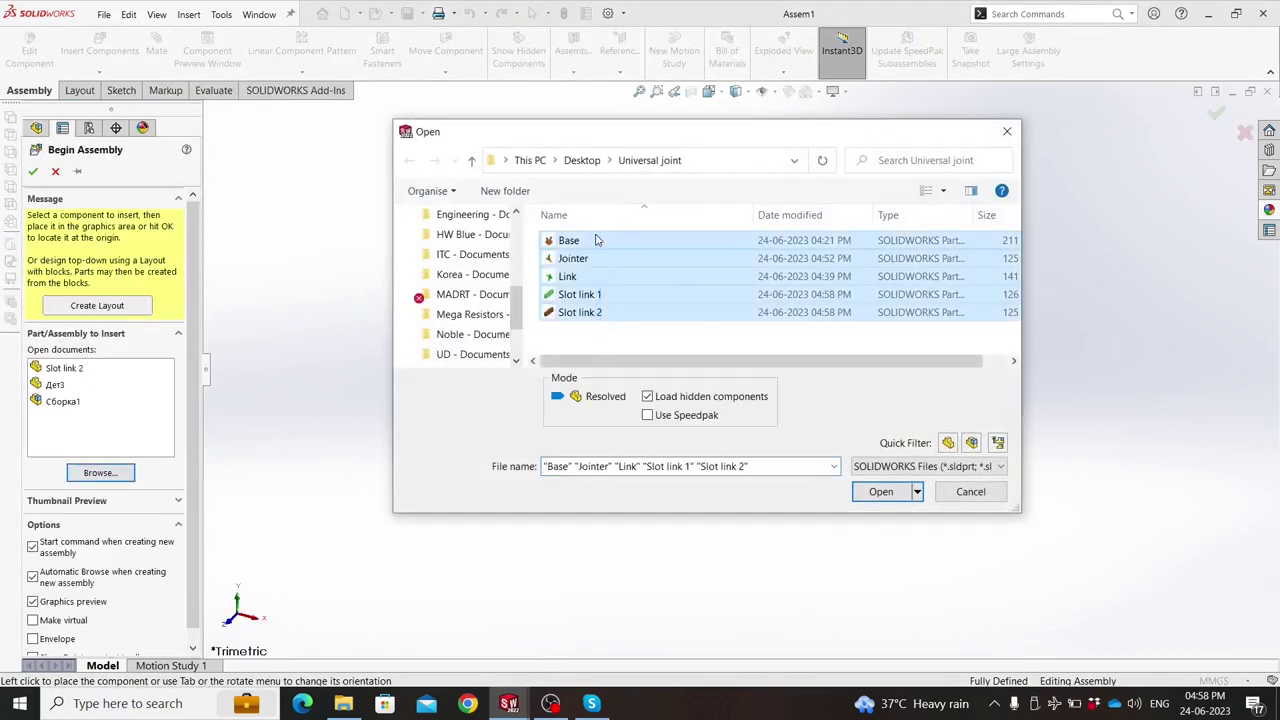
{"action": "left_click", "coordinate": [866, 495]}
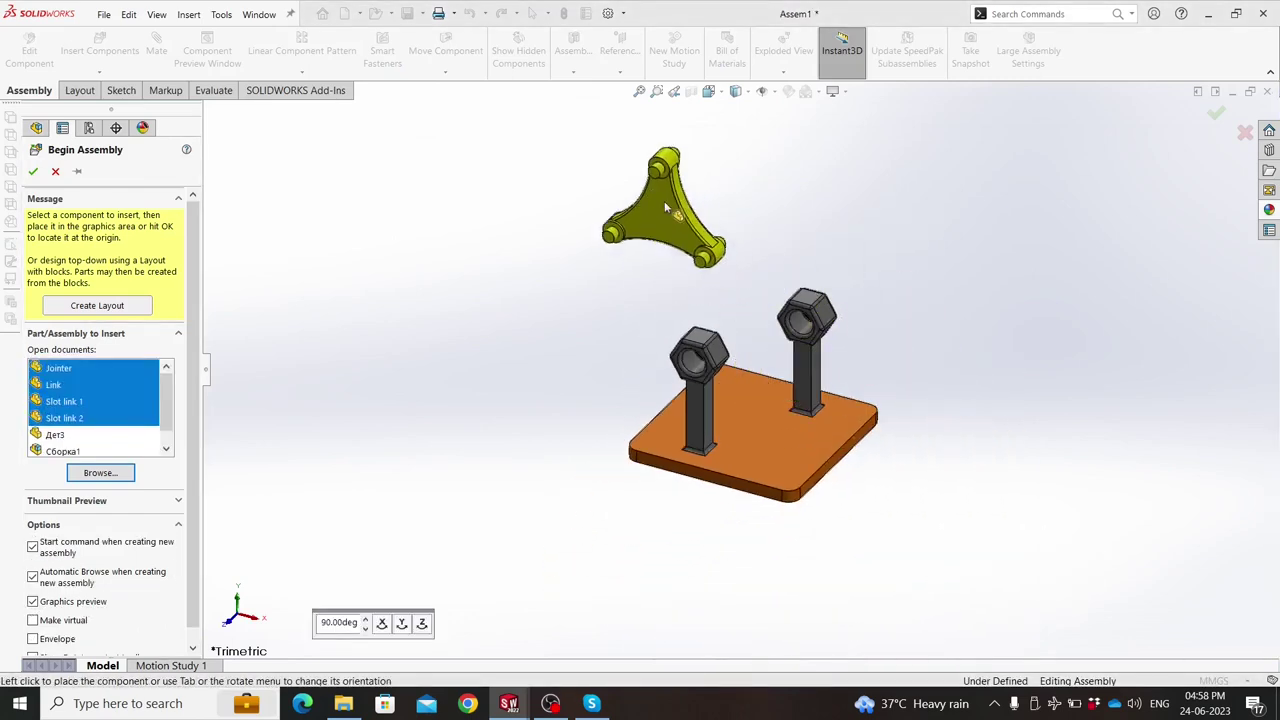
{"action": "left_click", "coordinate": [664, 201]}
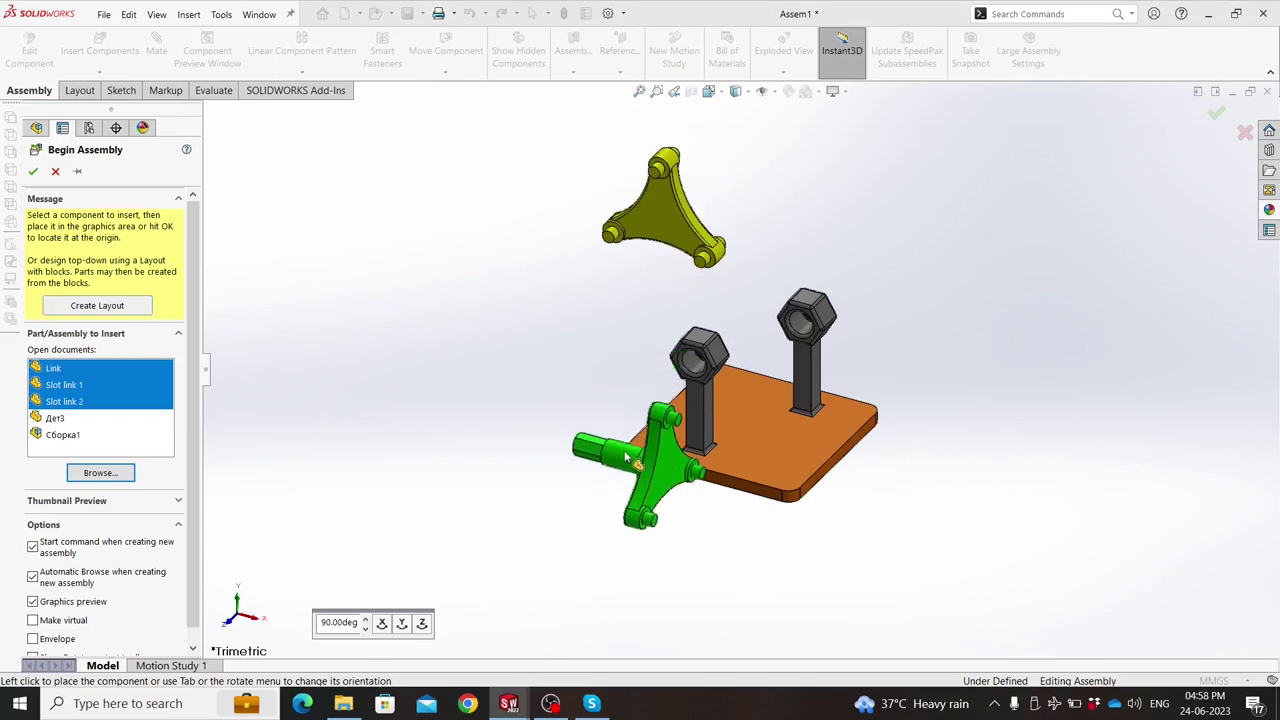
{"action": "left_click", "coordinate": [572, 490]}
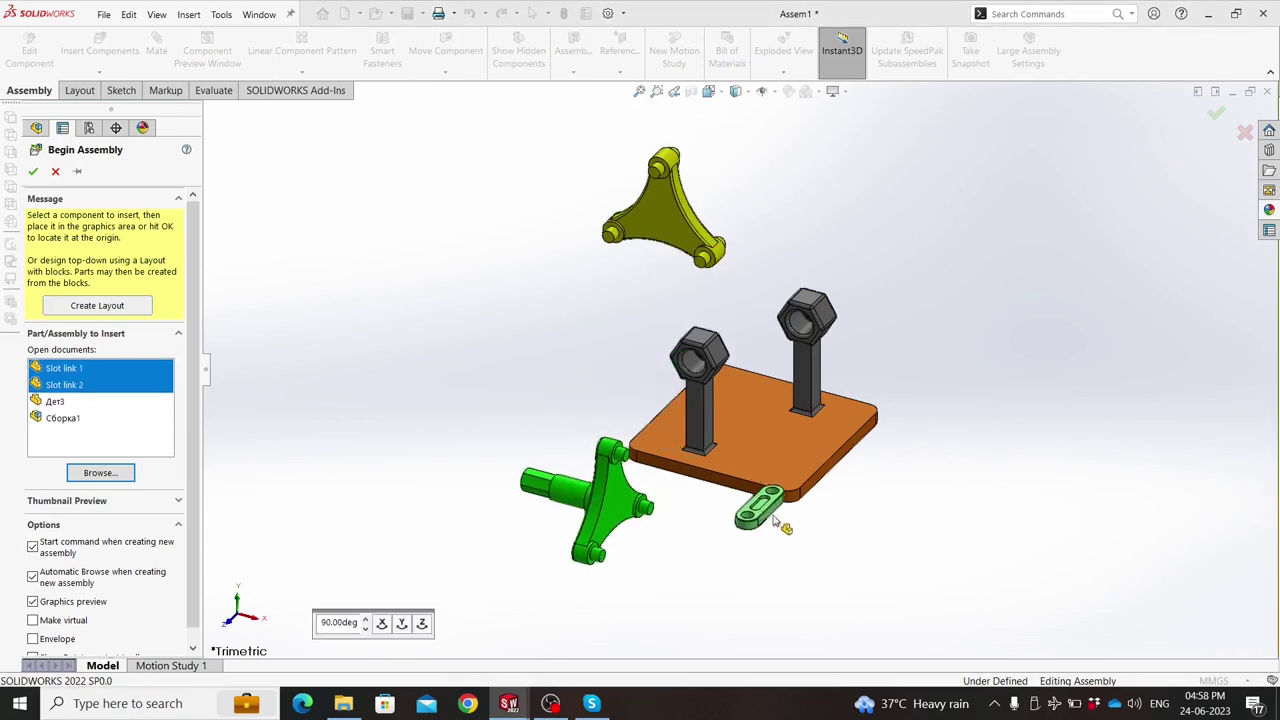
{"action": "left_click", "coordinate": [780, 506]}
{"action": "left_click", "coordinate": [868, 452]}
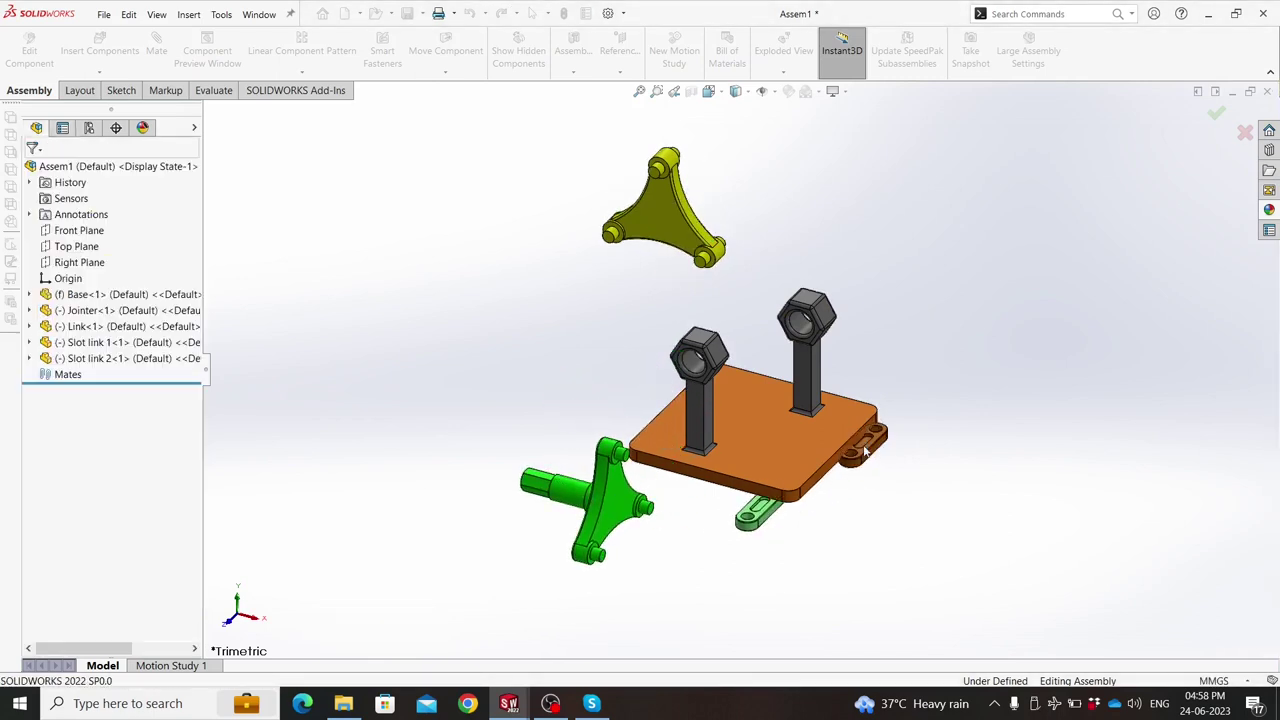
Copy the Link, then make Slot link 1's hole concentric with the Link's upper pin.
{"action": "left_click_drag", "start_coordinate": [612, 532], "coordinate": [1008, 270], "text": "ctrl"}
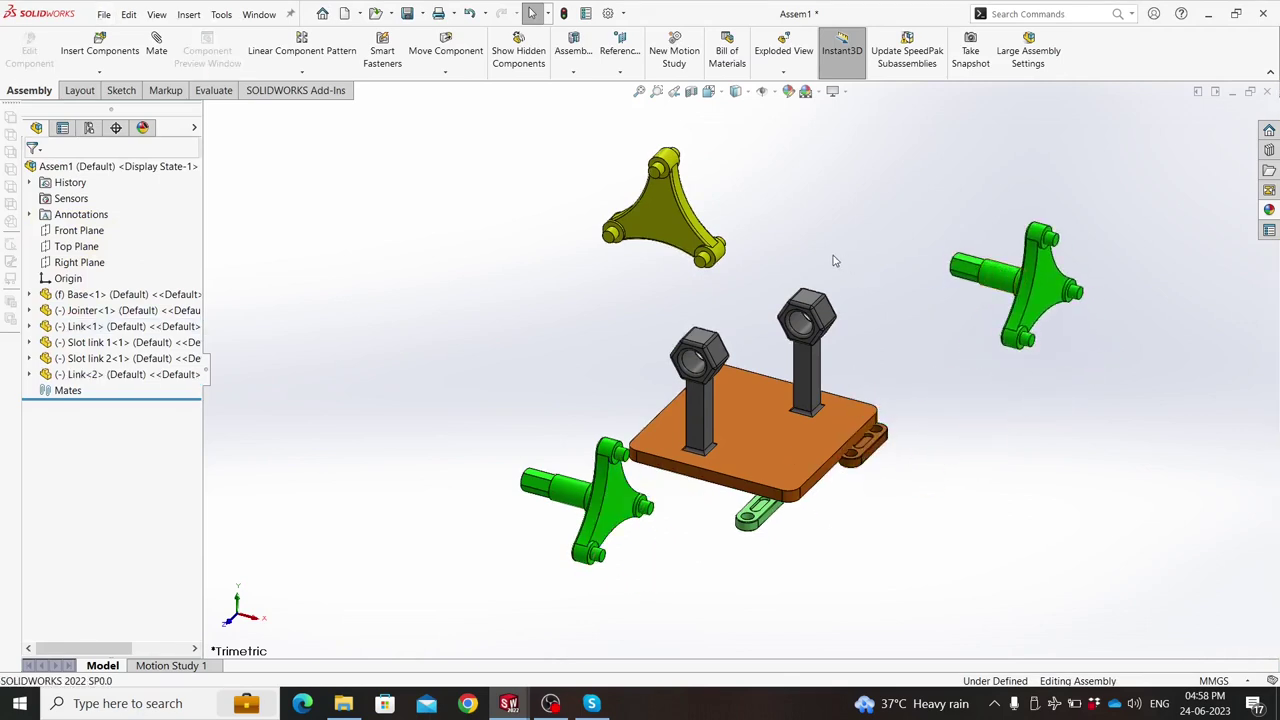
{"action": "scroll", "coordinate": [880, 450], "scroll_direction": "down", "scroll_amount": 2}
{"action": "scroll", "coordinate": [900, 486], "scroll_direction": "down", "scroll_amount": 1}
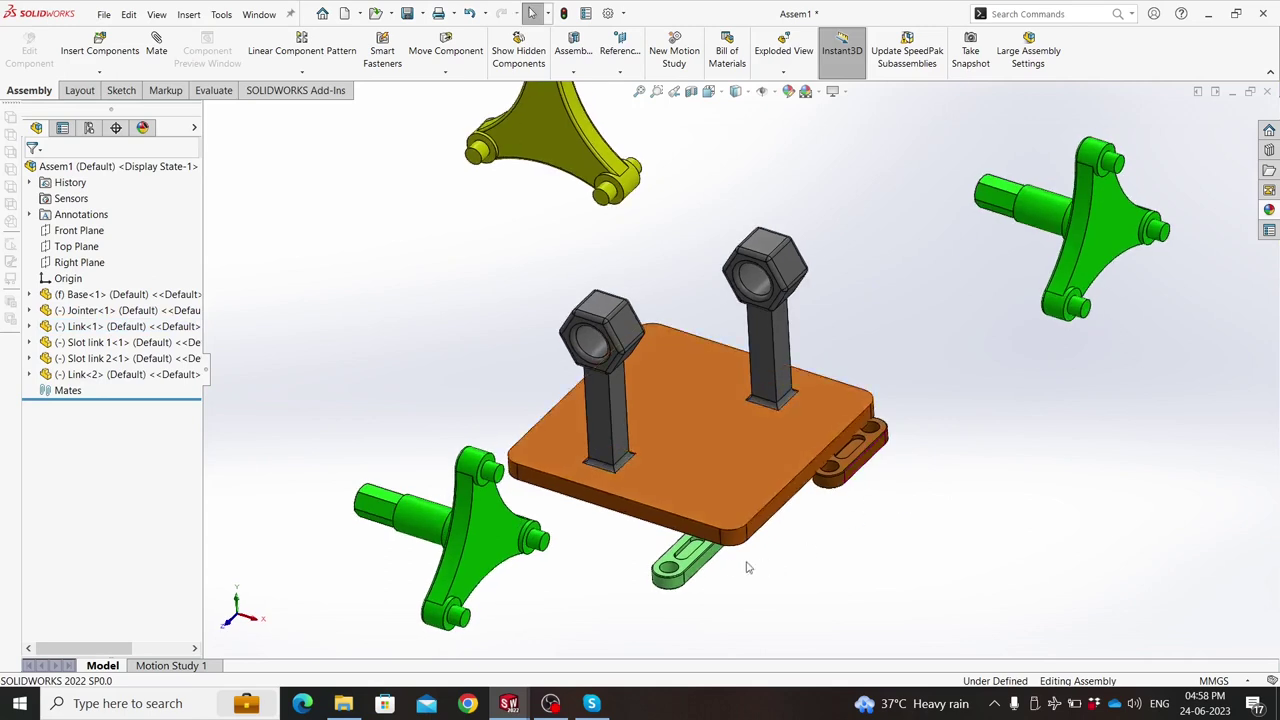
{"action": "scroll", "coordinate": [728, 566], "scroll_direction": "down", "scroll_amount": 2}
{"action": "scroll", "coordinate": [689, 568], "scroll_direction": "down", "scroll_amount": 1}
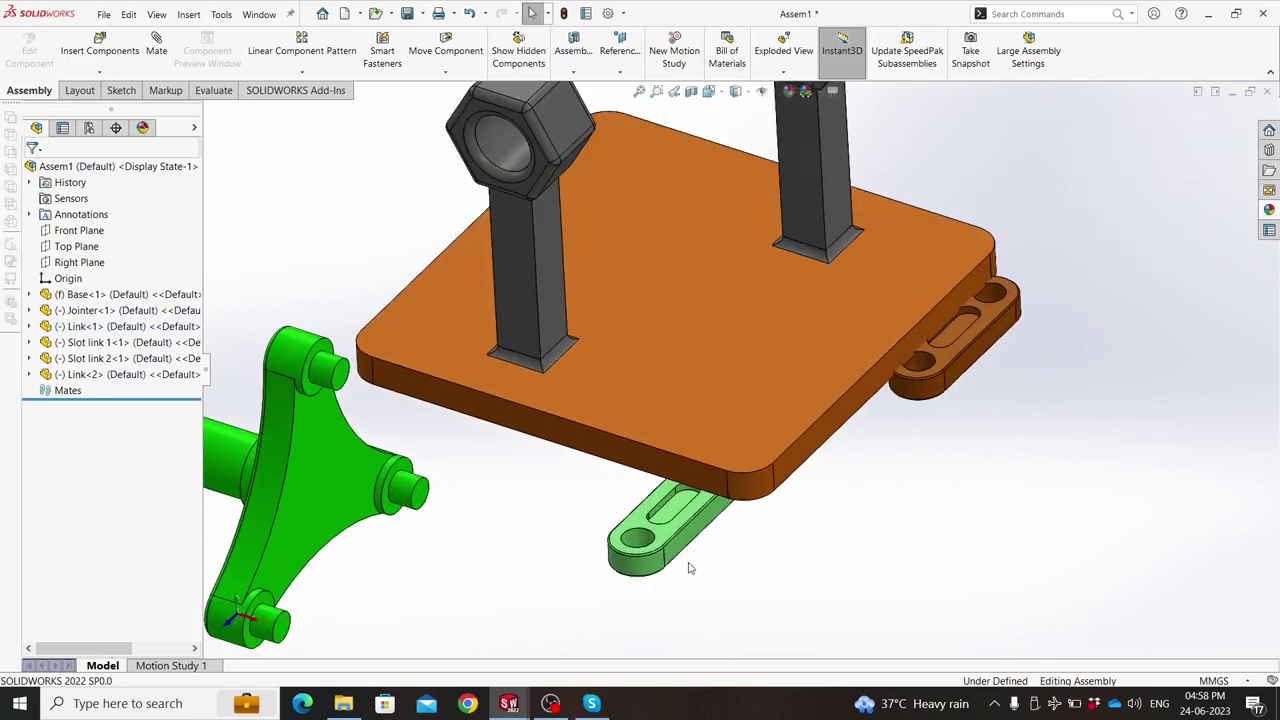
{"action": "left_click", "coordinate": [632, 543]}
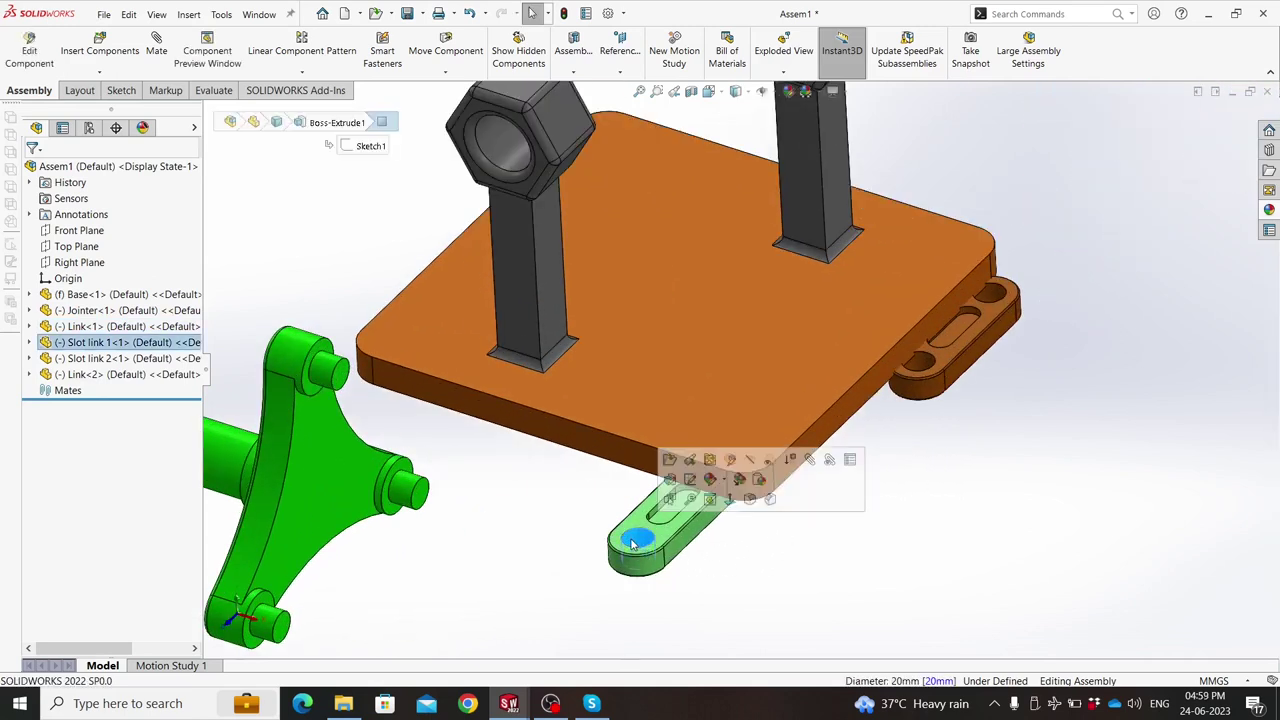
{"action": "left_click", "coordinate": [325, 368], "text": "ctrl"}
{"action": "left_click", "coordinate": [420, 347]}
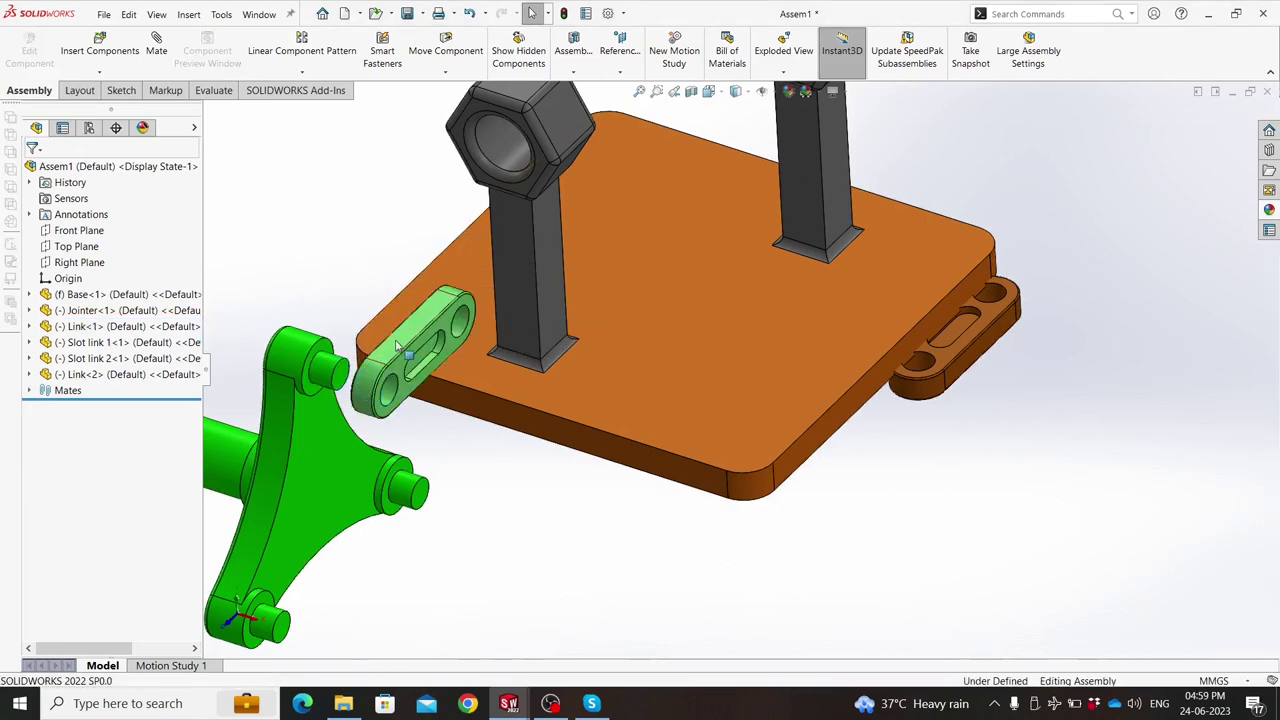
Add two more Slot link 1 copies and pick the Link and slot link faces to mate.
{"action": "left_click_drag", "start_coordinate": [397, 345], "coordinate": [500, 478], "text": "ctrl"}
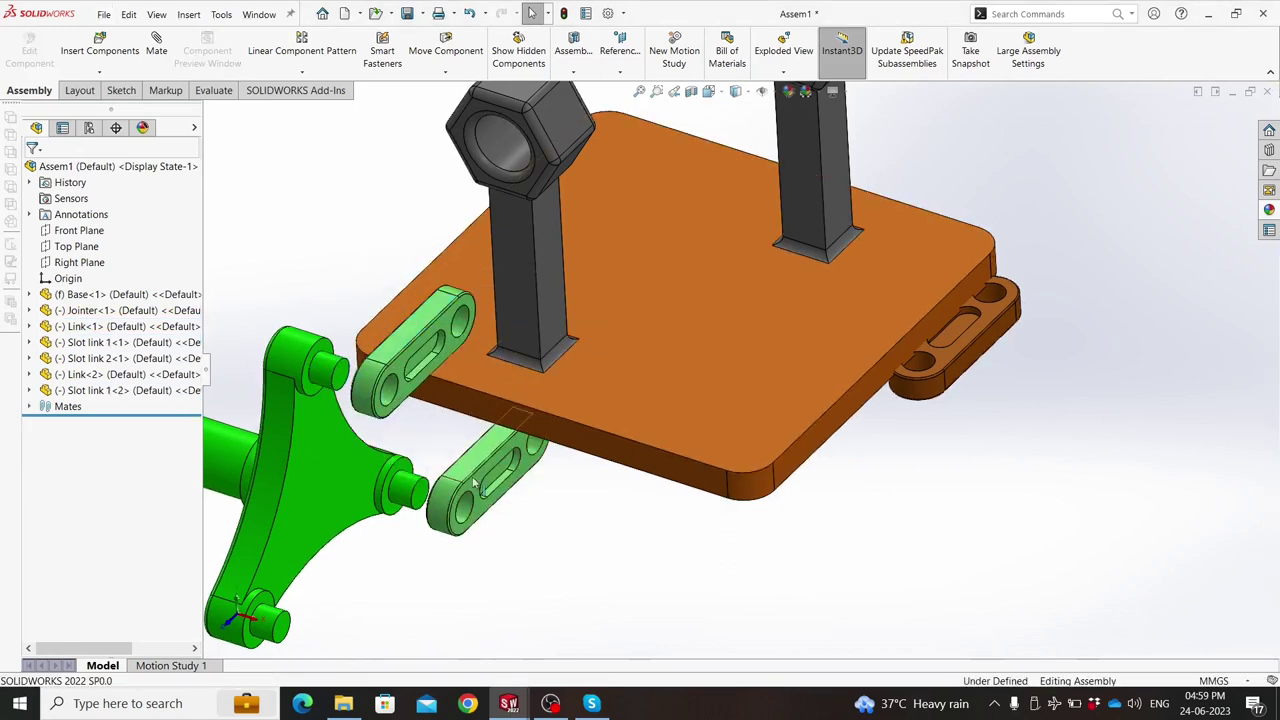
{"action": "left_click_drag", "start_coordinate": [477, 466], "coordinate": [545, 548], "text": "ctrl"}
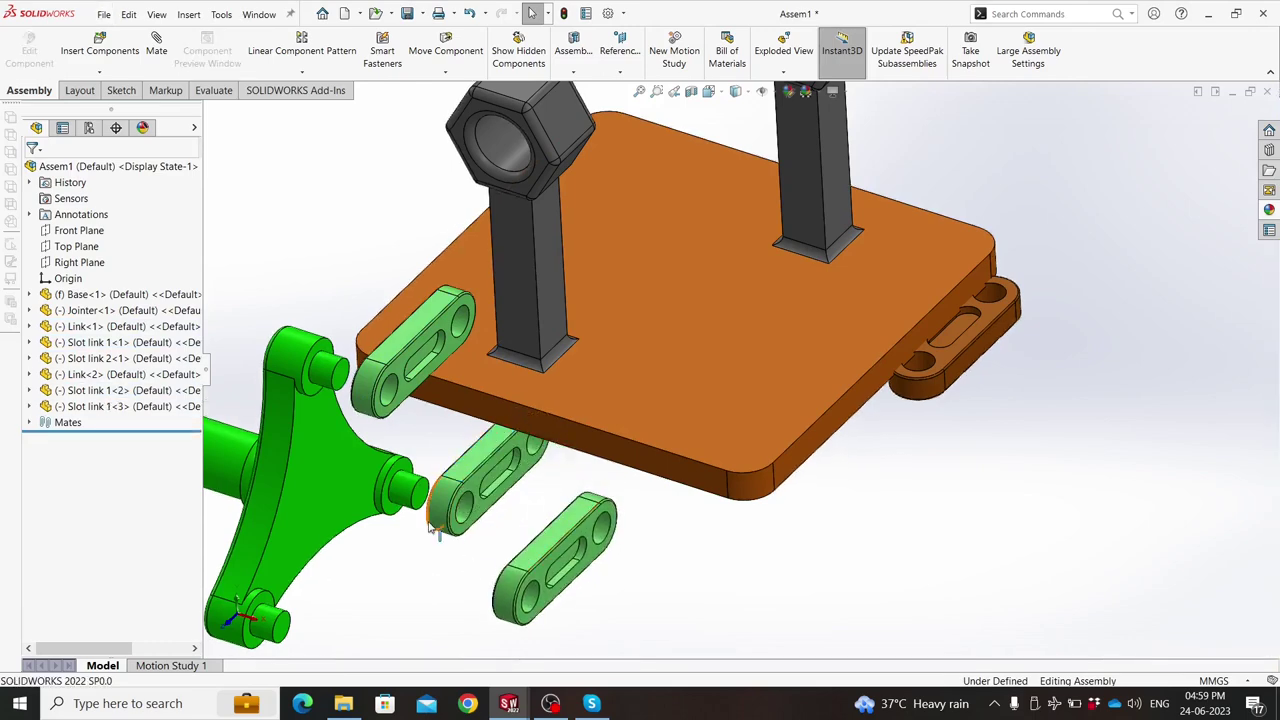
{"action": "middle_click_drag", "start_coordinate": [407, 436], "coordinate": [425, 343]}
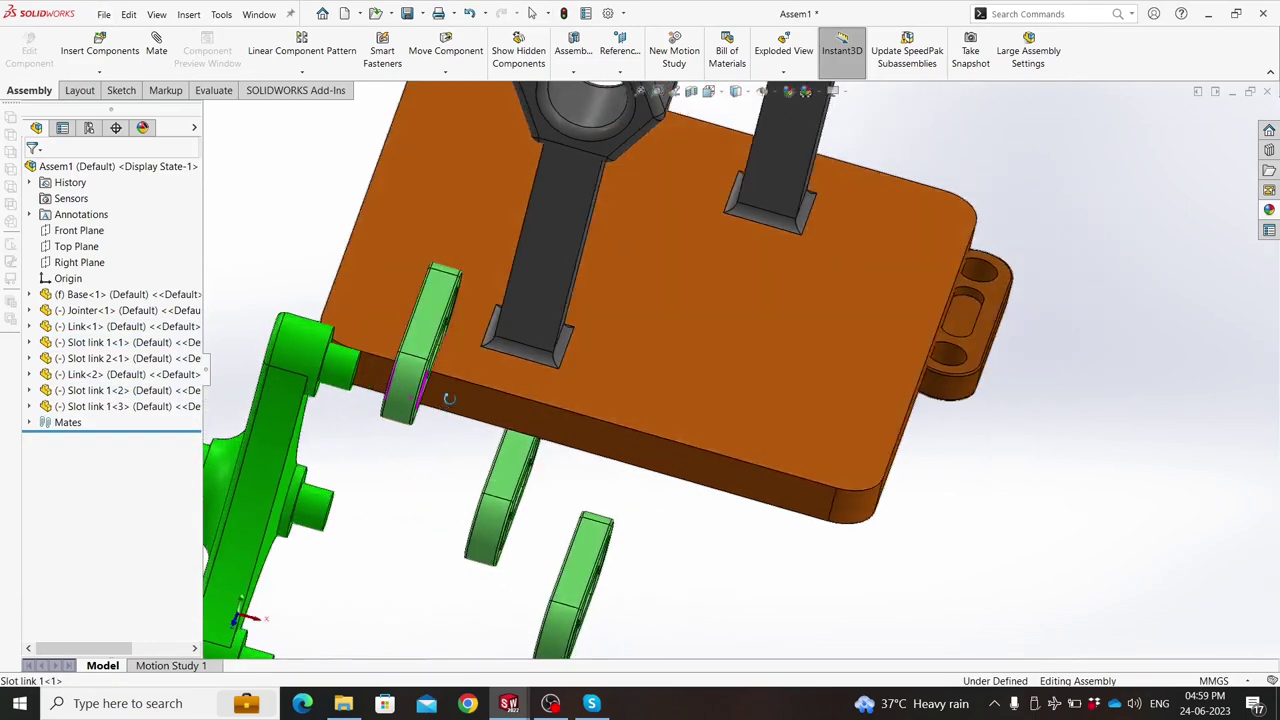
{"action": "mouse_move", "coordinate": [425, 343]}
{"action": "left_mouse_down"}
{"action": "mouse_move", "coordinate": [345, 318]}
{"action": "mouse_move", "coordinate": [406, 453]}
{"action": "left_mouse_up"}
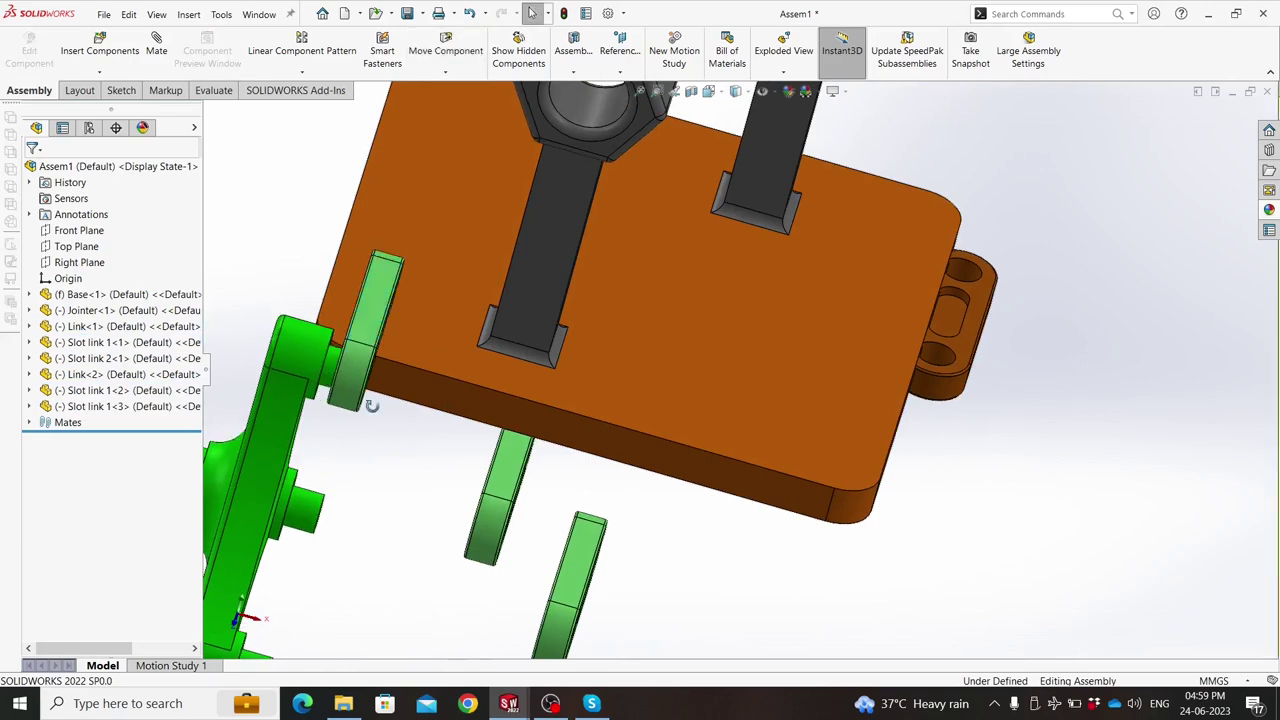
{"action": "mouse_move", "coordinate": [371, 405]}
{"action": "middle_mouse_down"}
{"action": "mouse_move", "coordinate": [372, 354]}
{"action": "mouse_move", "coordinate": [430, 385]}
{"action": "middle_mouse_up"}
{"action": "scroll", "coordinate": [372, 354], "scroll_direction": "down", "scroll_amount": 5}
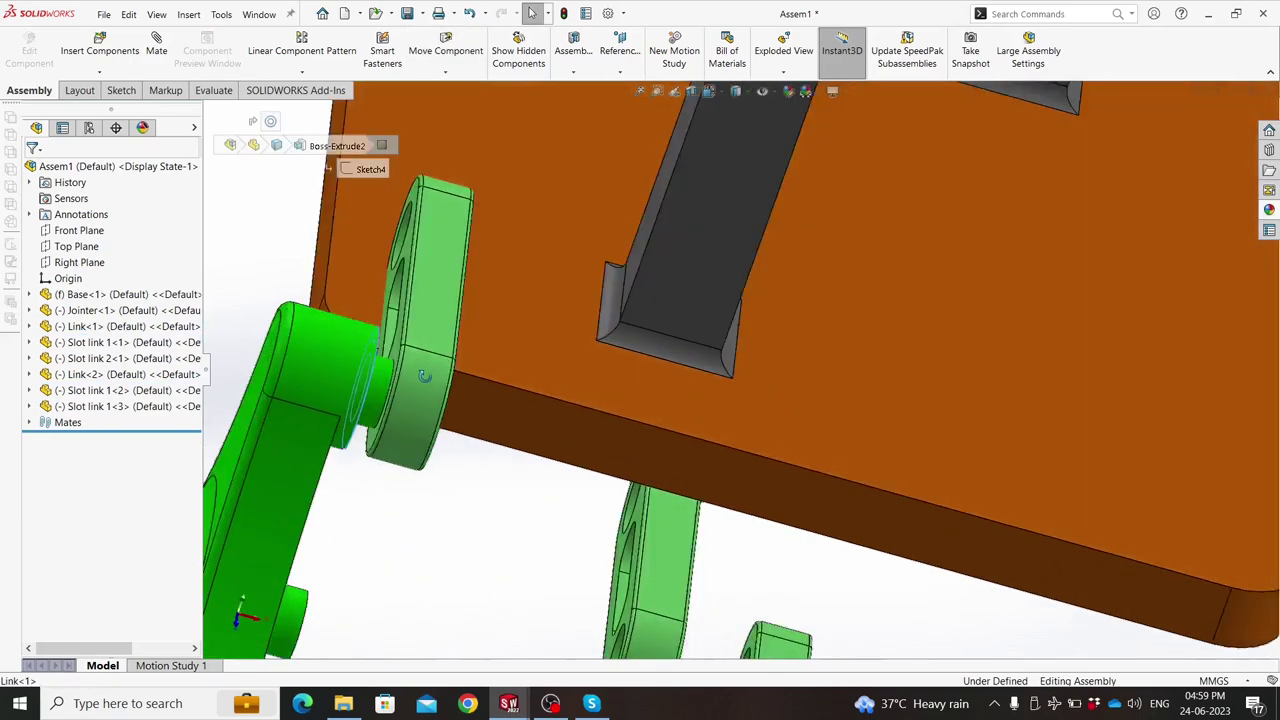
{"action": "left_click", "coordinate": [436, 390]}
{"action": "left_click", "coordinate": [408, 362], "text": "ctrl"}
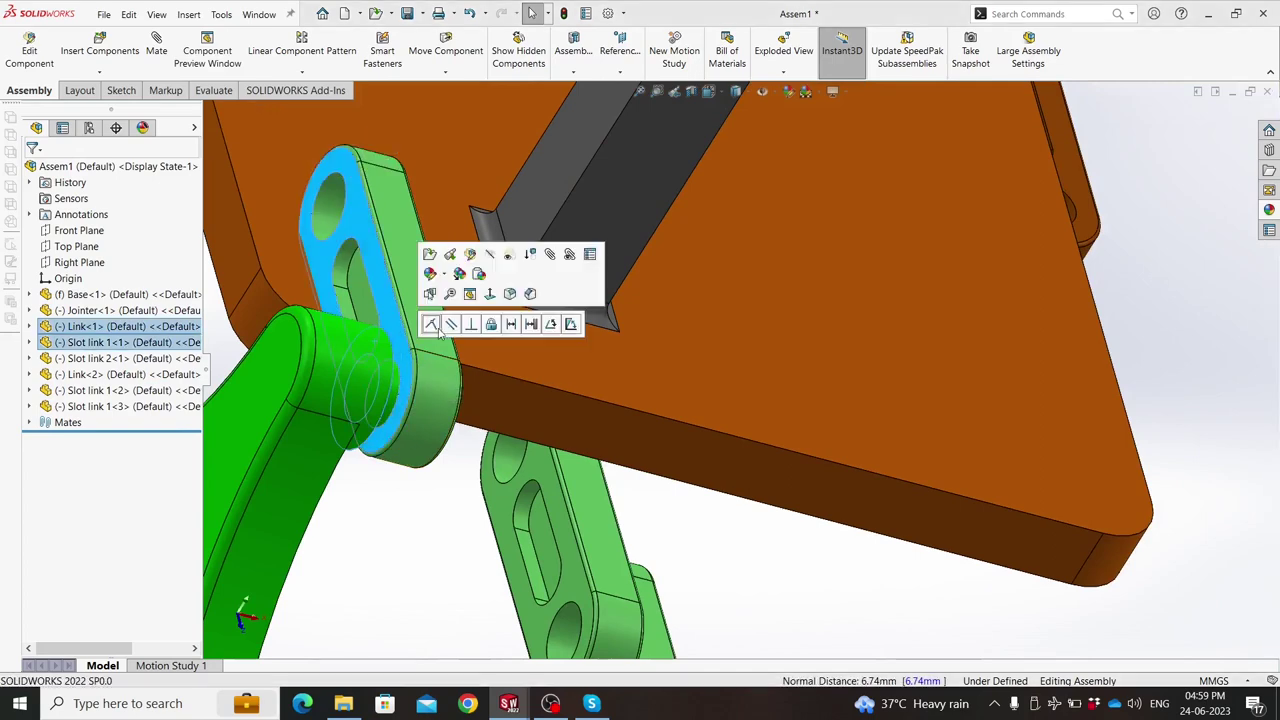
Seat the first slot link flush, and mate the second concentric and flush on the middle pin.
{"action": "left_click", "coordinate": [432, 326]}
{"action": "mouse_move", "coordinate": [451, 443]}
{"action": "middle_mouse_down"}
{"action": "mouse_move", "coordinate": [460, 482]}
{"action": "mouse_move", "coordinate": [652, 508]}
{"action": "mouse_move", "coordinate": [587, 465]}
{"action": "middle_mouse_up"}
{"action": "left_click", "coordinate": [663, 490]}
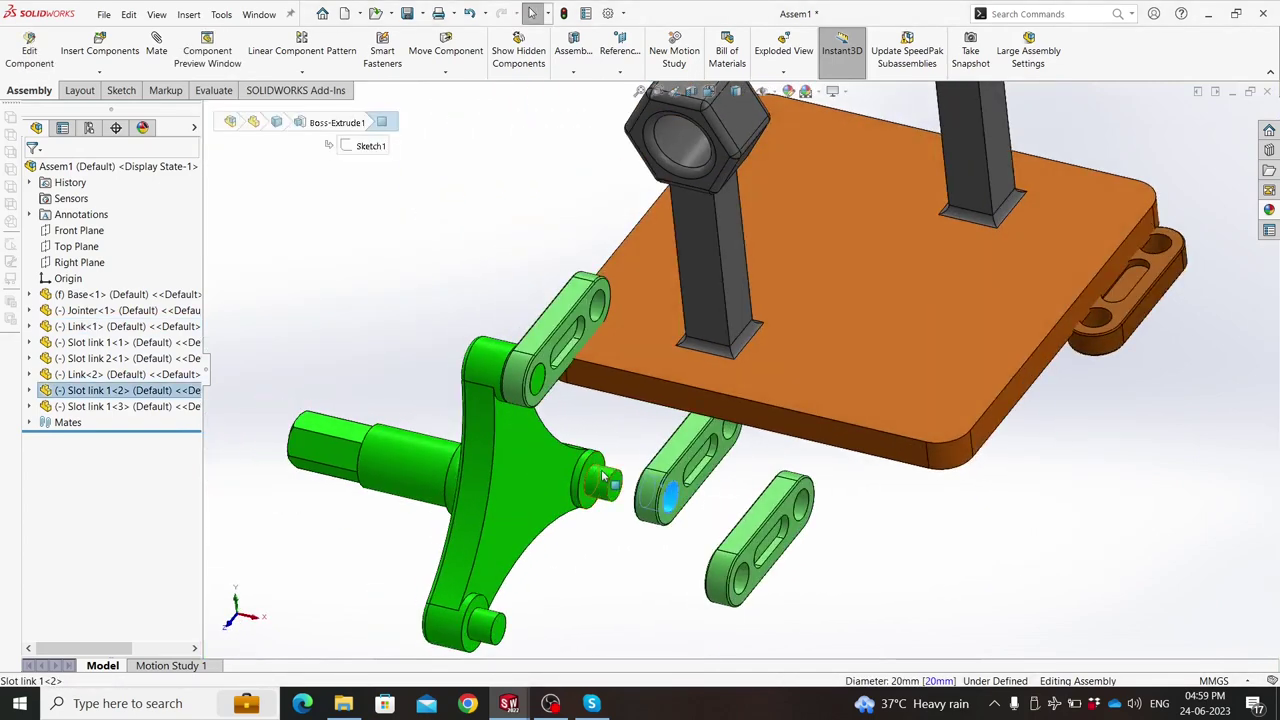
{"action": "left_click", "coordinate": [603, 480], "text": "ctrl"}
{"action": "left_click", "coordinate": [701, 461]}
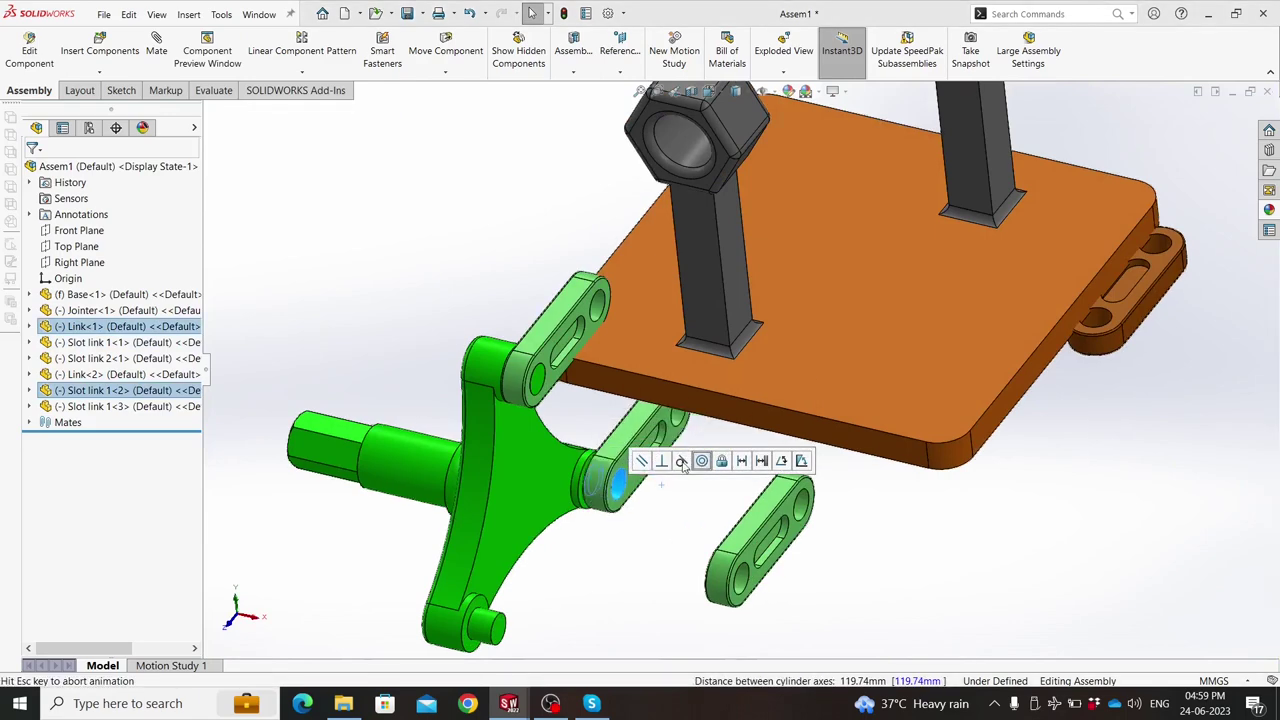
{"action": "left_click", "coordinate": [603, 466]}
{"action": "middle_click_drag", "start_coordinate": [603, 466], "coordinate": [630, 460]}
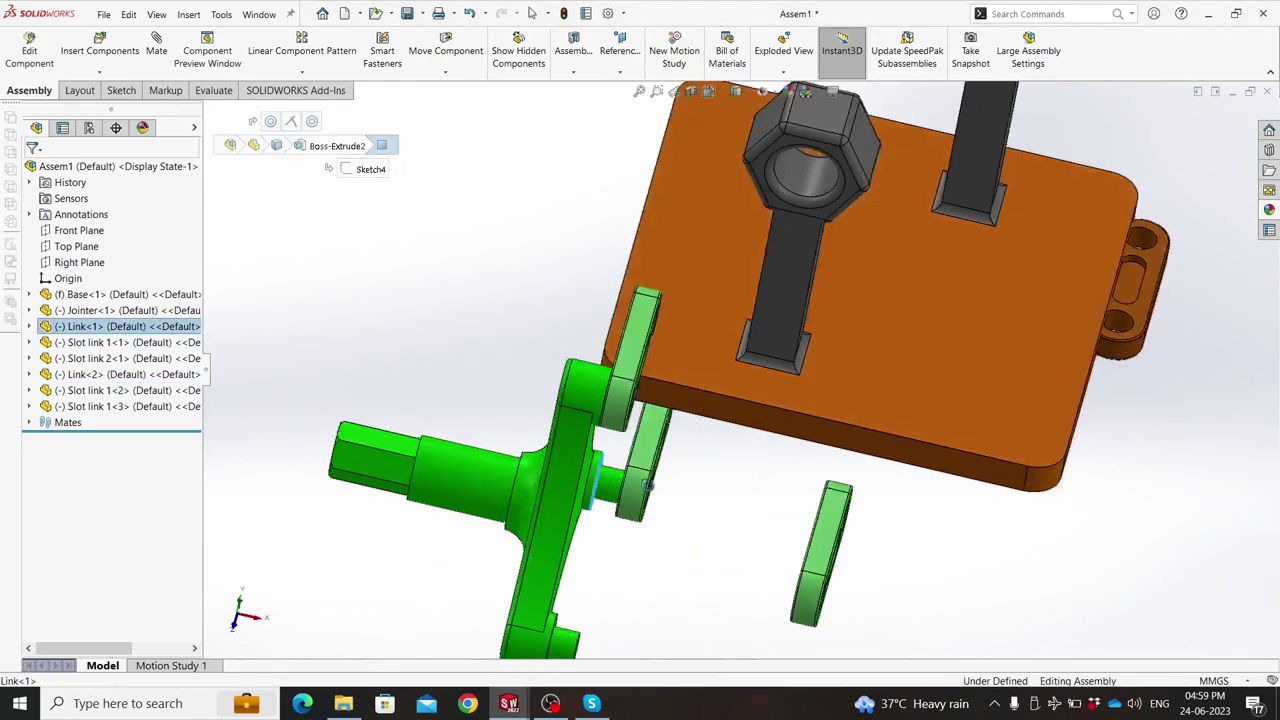
{"action": "left_click", "coordinate": [600, 405], "text": "ctrl"}
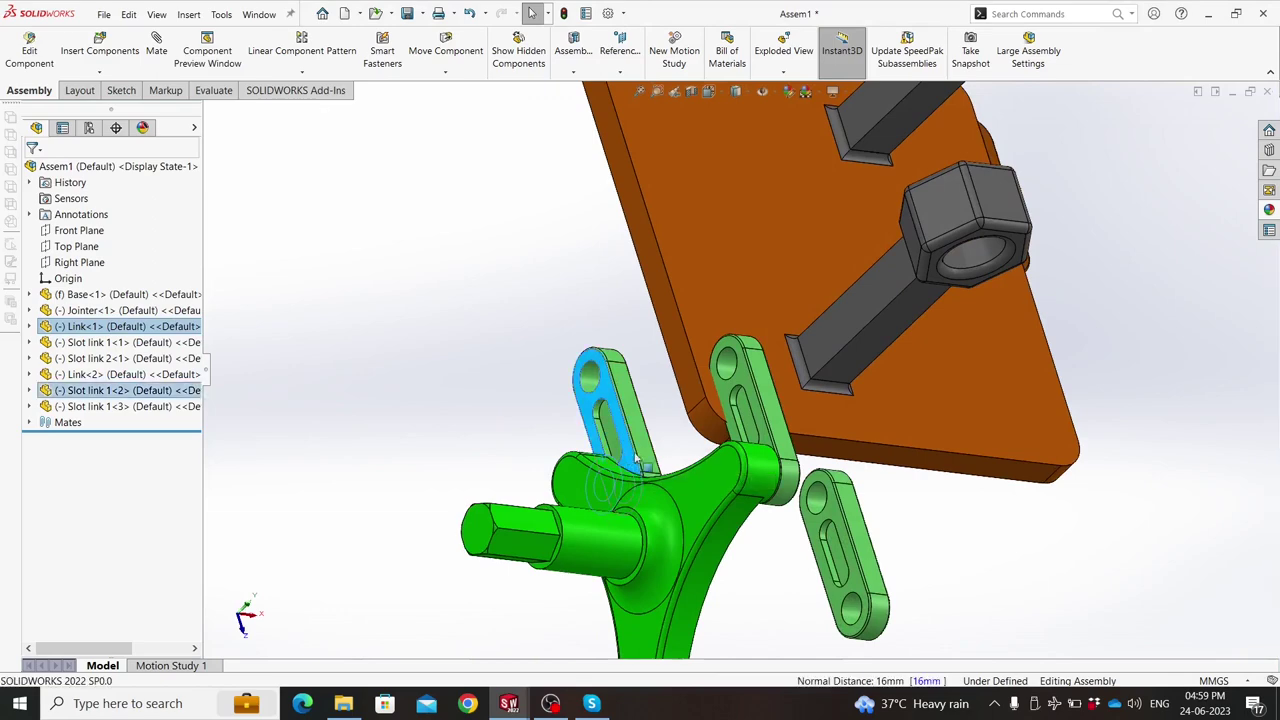
{"action": "left_click", "coordinate": [806, 608]}
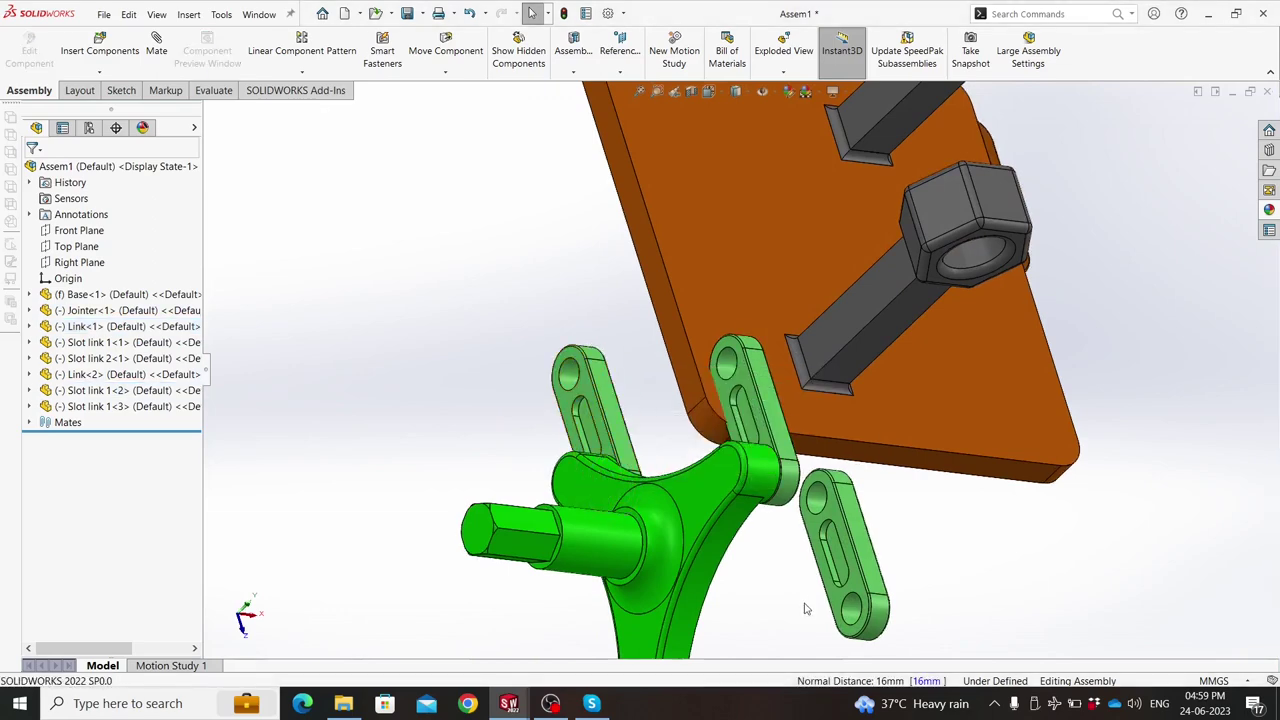
Mate the third slot link concentric with the lower pin and flush against the Link.
{"action": "left_click", "coordinate": [846, 607]}
{"action": "middle_click_drag", "start_coordinate": [848, 609], "coordinate": [624, 566]}
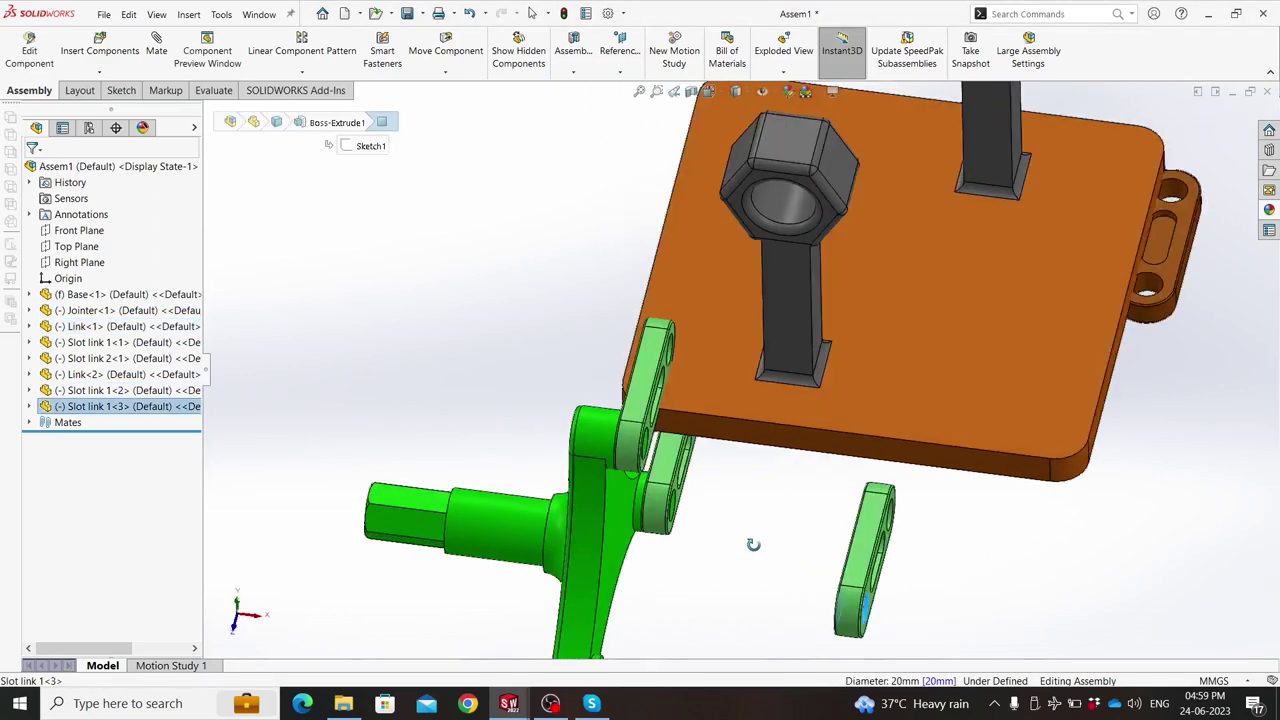
{"action": "left_click", "coordinate": [624, 566], "text": "ctrl"}
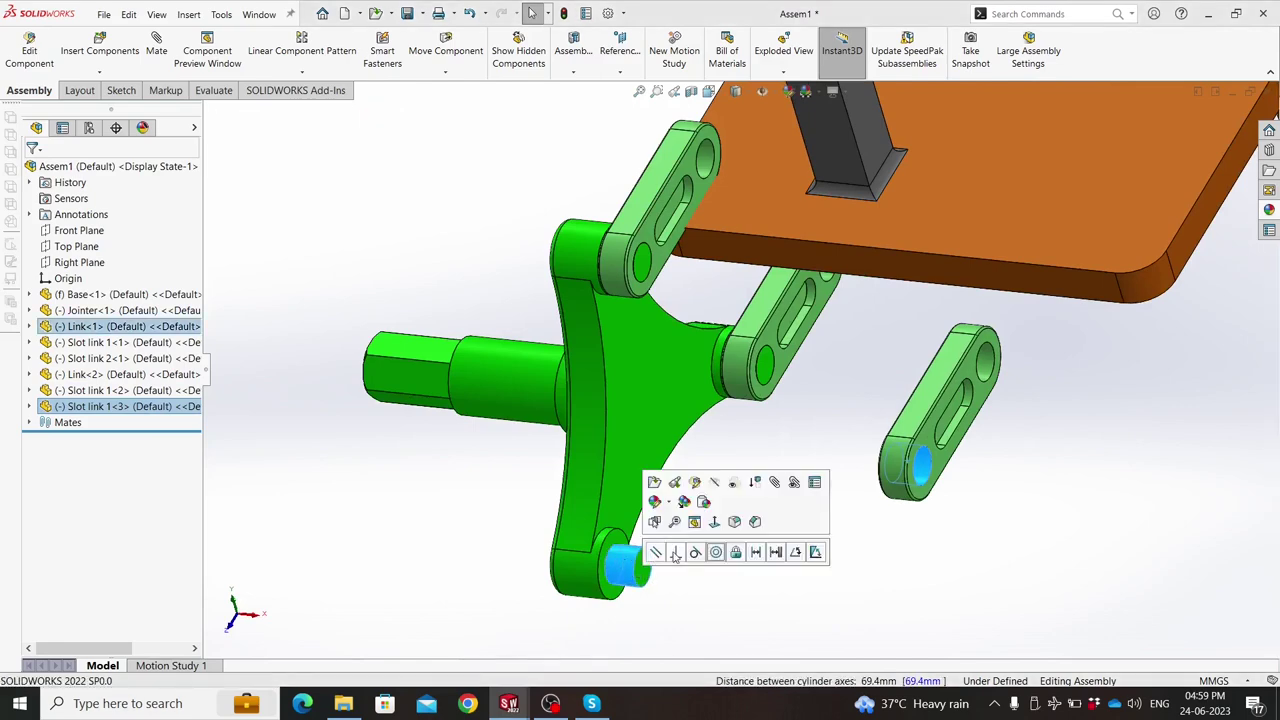
{"action": "left_click", "coordinate": [716, 552]}
{"action": "left_click", "coordinate": [684, 552]}
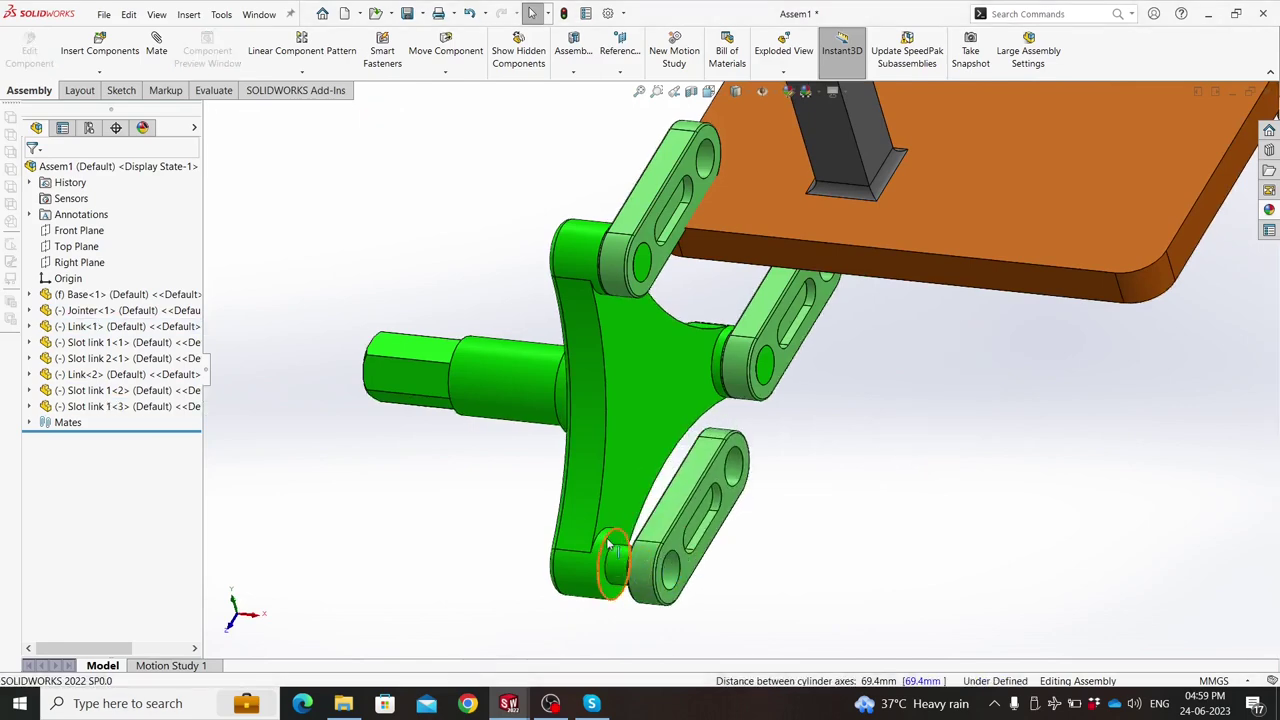
{"action": "left_click", "coordinate": [620, 545]}
{"action": "middle_click_drag", "start_coordinate": [620, 545], "coordinate": [658, 550]}
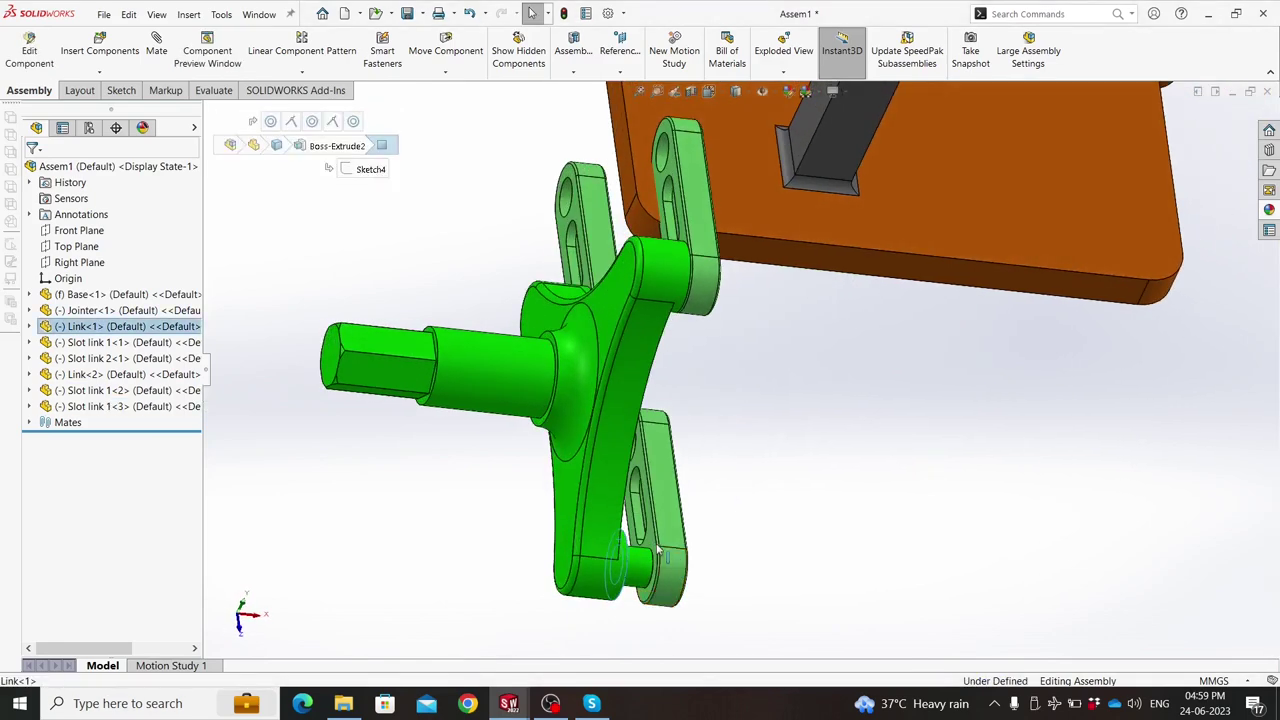
{"action": "left_click", "coordinate": [654, 548], "text": "ctrl"}
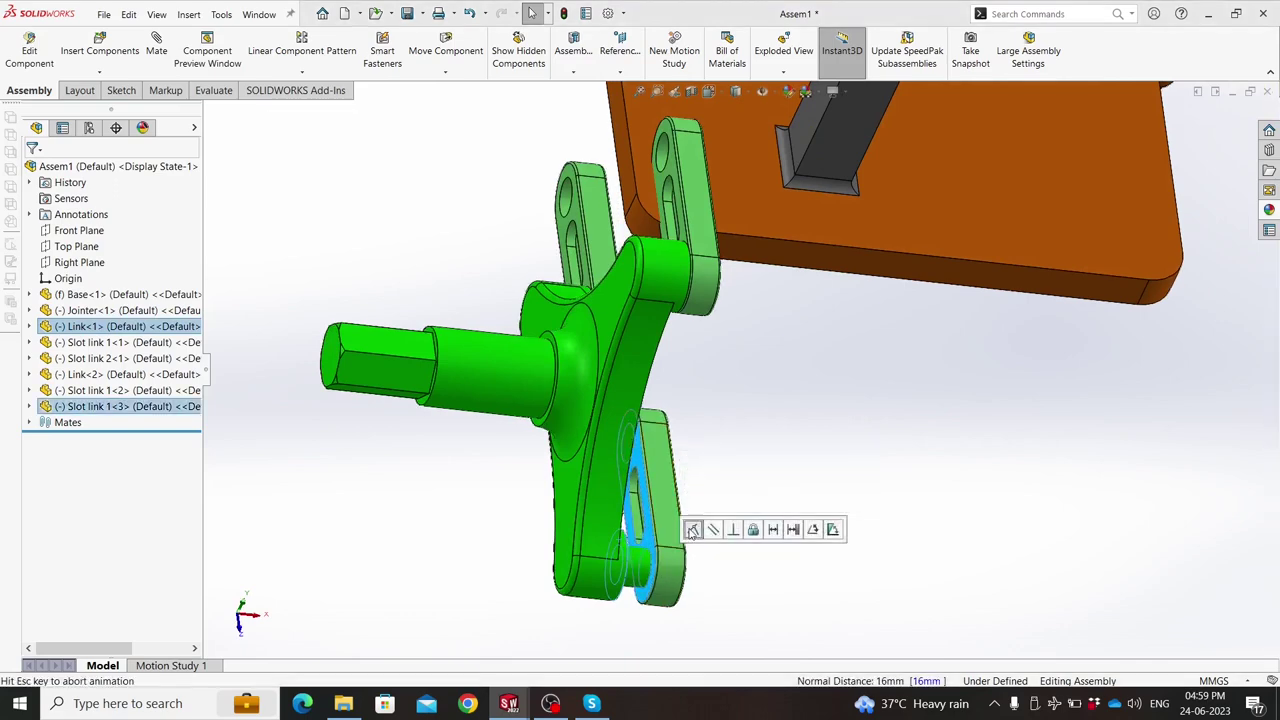
{"action": "scroll", "coordinate": [740, 449], "scroll_direction": "up", "scroll_amount": 3}
{"action": "scroll", "coordinate": [860, 323], "scroll_direction": "up", "scroll_amount": 3}
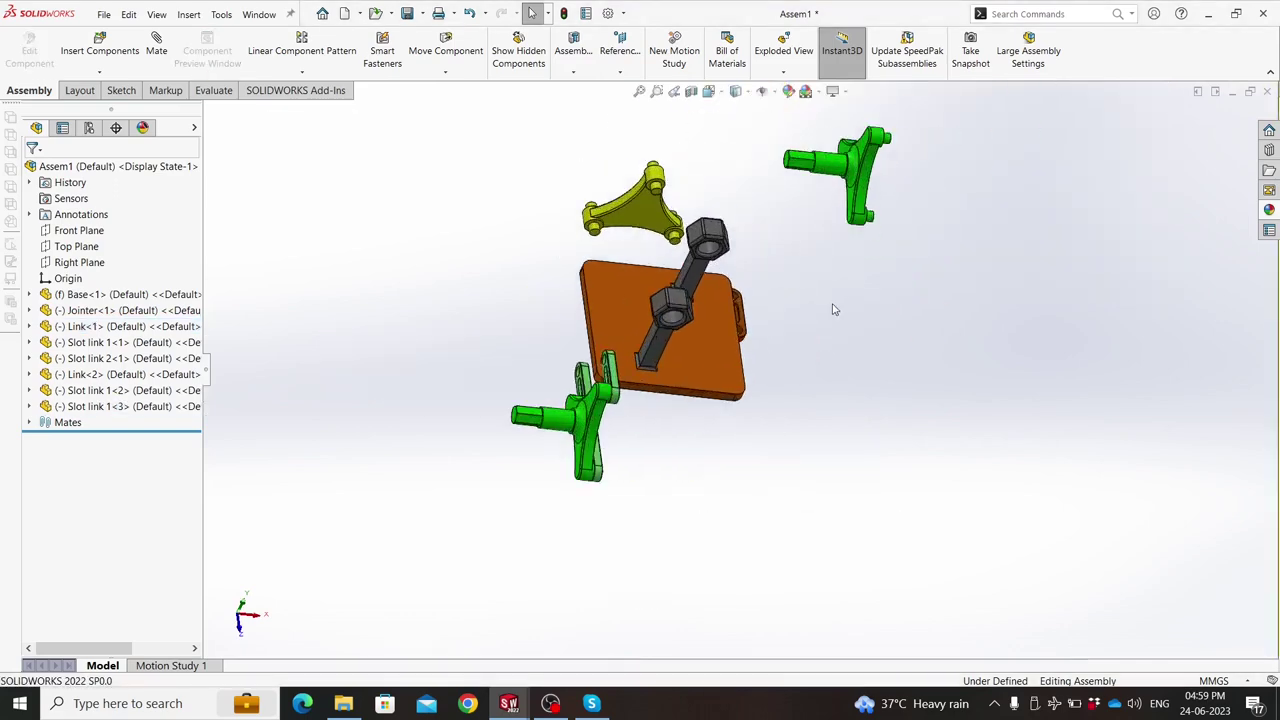
Make Slot link 2's hole concentric with a pin on the green second Link.
{"action": "scroll", "coordinate": [820, 280], "scroll_direction": "down", "scroll_amount": 1}
{"action": "scroll", "coordinate": [780, 360], "scroll_direction": "down", "scroll_amount": 2}
{"action": "scroll", "coordinate": [742, 441], "scroll_direction": "down", "scroll_amount": 1}
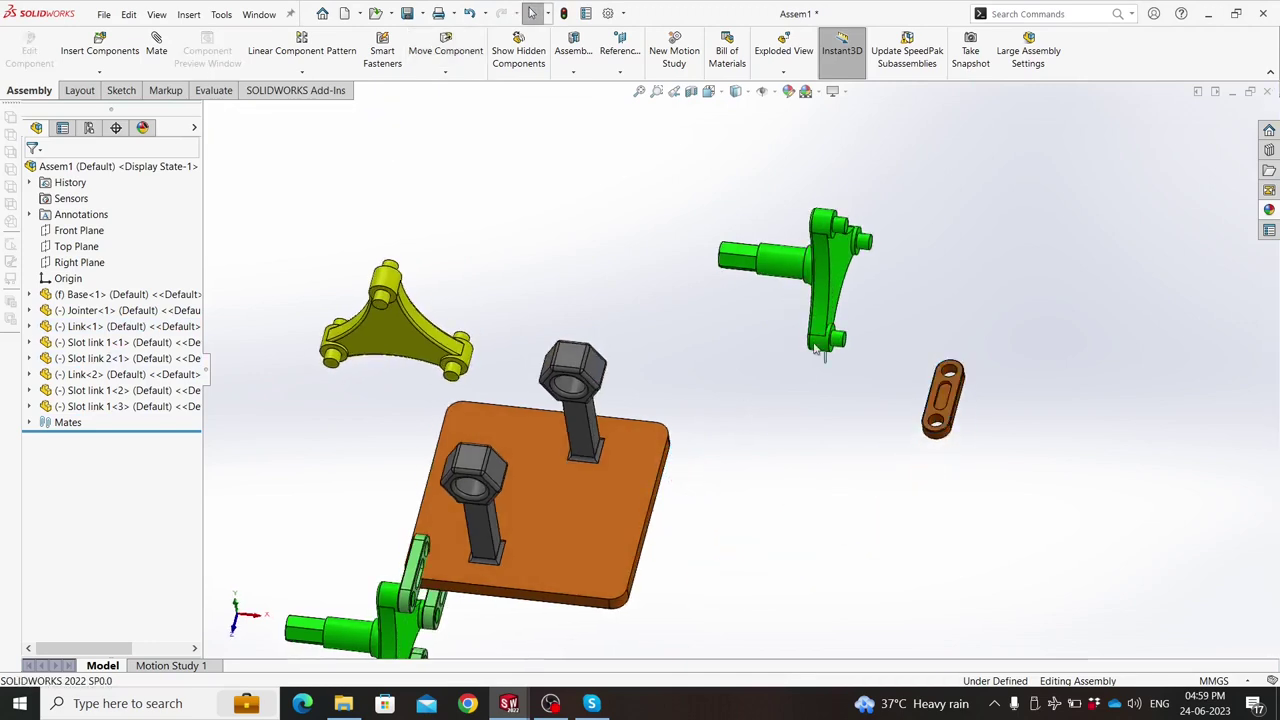
{"action": "scroll", "coordinate": [968, 362], "scroll_direction": "down", "scroll_amount": 2}
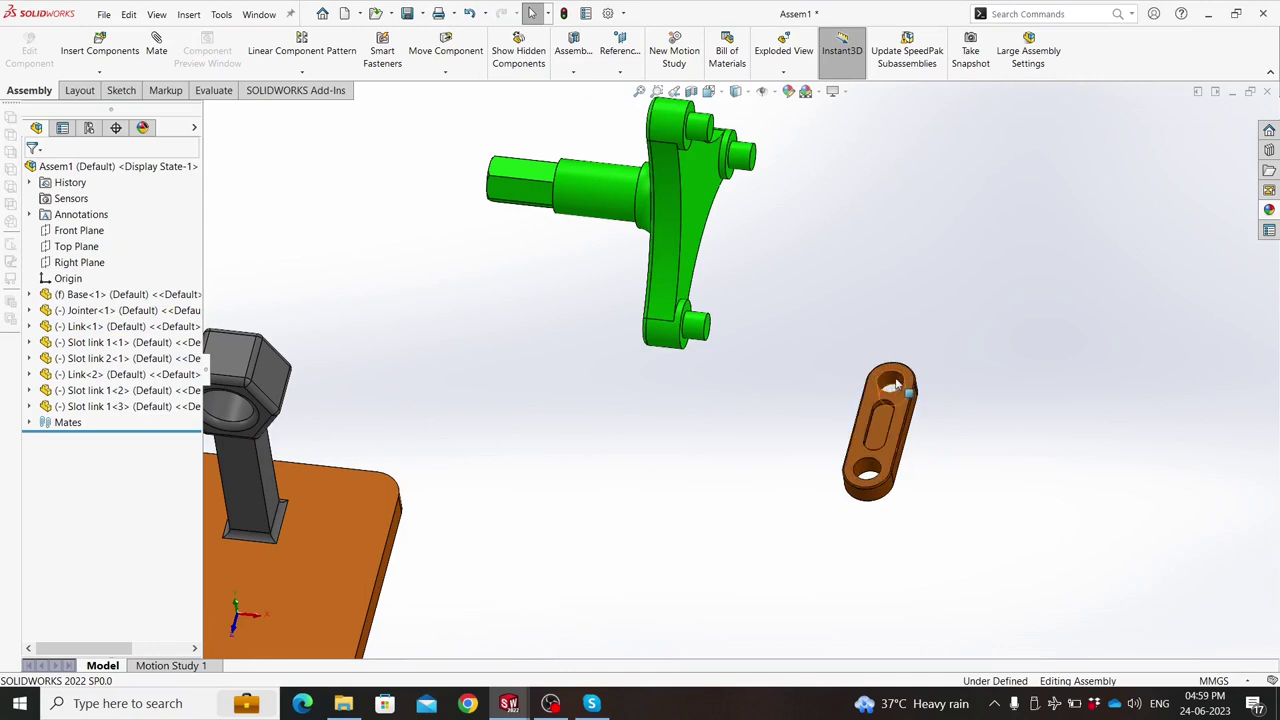
{"action": "left_click", "coordinate": [698, 333], "text": "ctrl"}
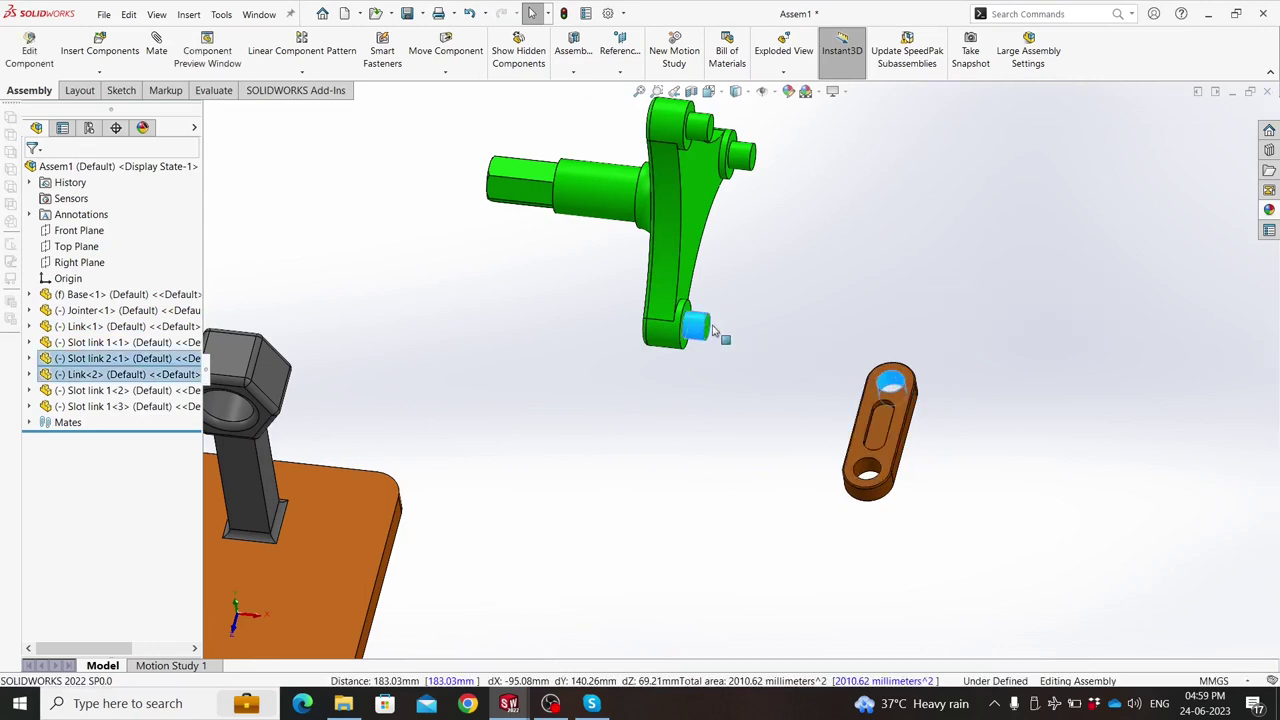
{"action": "left_click", "coordinate": [797, 328]}
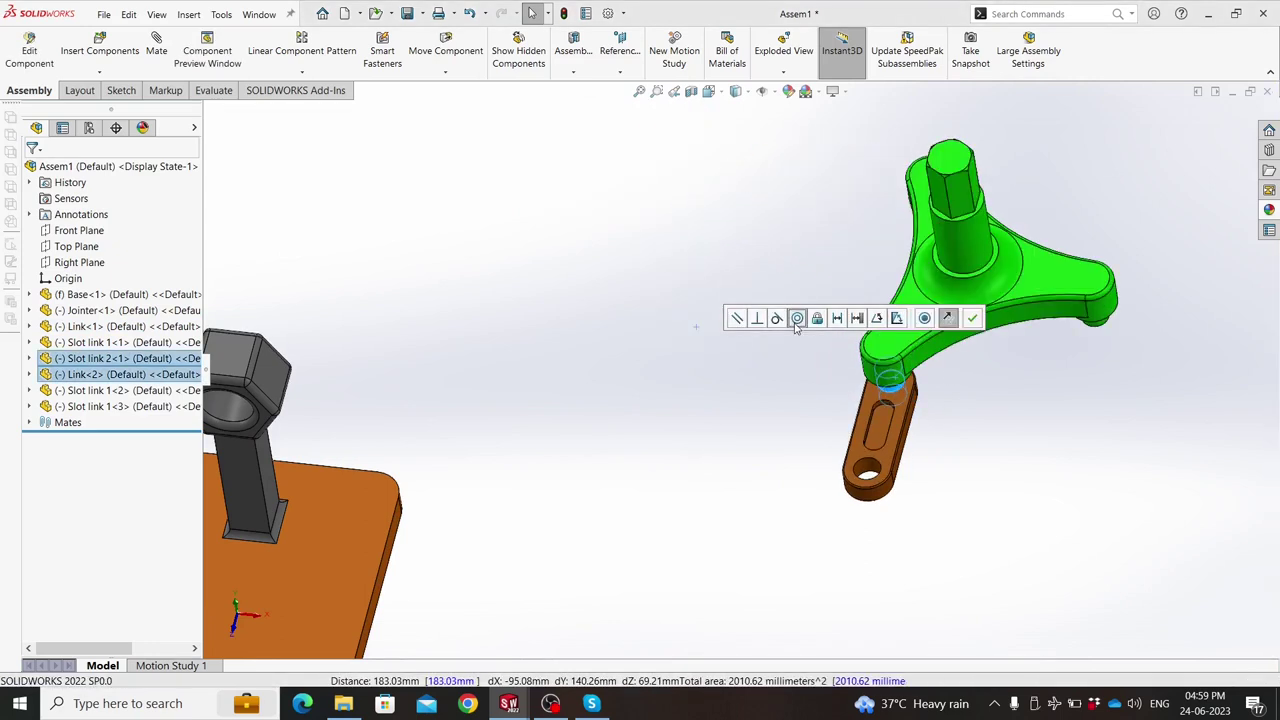
{"action": "left_click", "coordinate": [812, 378]}
{"action": "left_click", "coordinate": [874, 436]}
{"action": "right_click", "coordinate": [874, 436]}
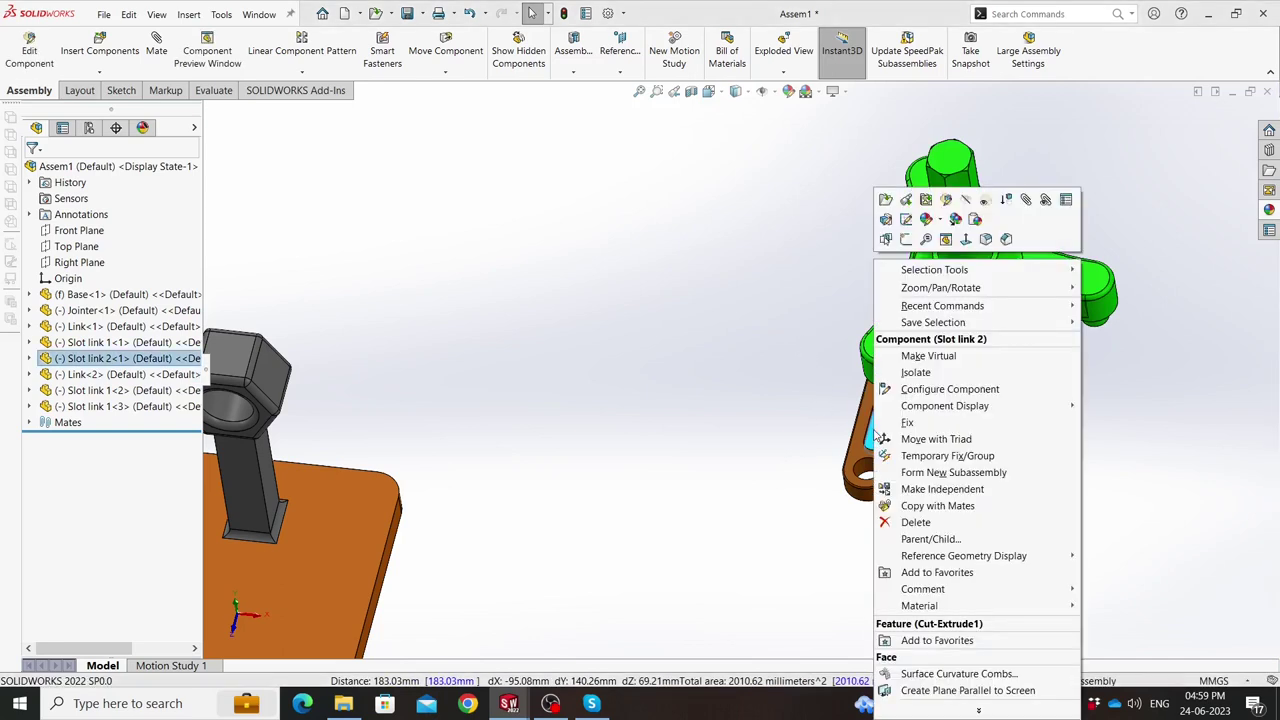
{"action": "left_click", "coordinate": [720, 381]}
{"action": "left_click", "coordinate": [788, 400]}
Mate the slot link's hole face concentric with the green pin face.
{"action": "mouse_move", "coordinate": [905, 320]}
{"action": "middle_mouse_down"}
{"action": "mouse_move", "coordinate": [780, 320]}
{"action": "mouse_move", "coordinate": [665, 393]}
{"action": "mouse_move", "coordinate": [563, 223]}
{"action": "mouse_move", "coordinate": [680, 315]}
{"action": "middle_mouse_up"}
{"action": "scroll", "coordinate": [665, 393], "scroll_direction": "down", "scroll_amount": 3}
{"action": "scroll", "coordinate": [683, 400], "scroll_direction": "down", "scroll_amount": 3}
{"action": "left_click", "coordinate": [683, 402]}
{"action": "left_click", "coordinate": [680, 313], "text": "ctrl"}
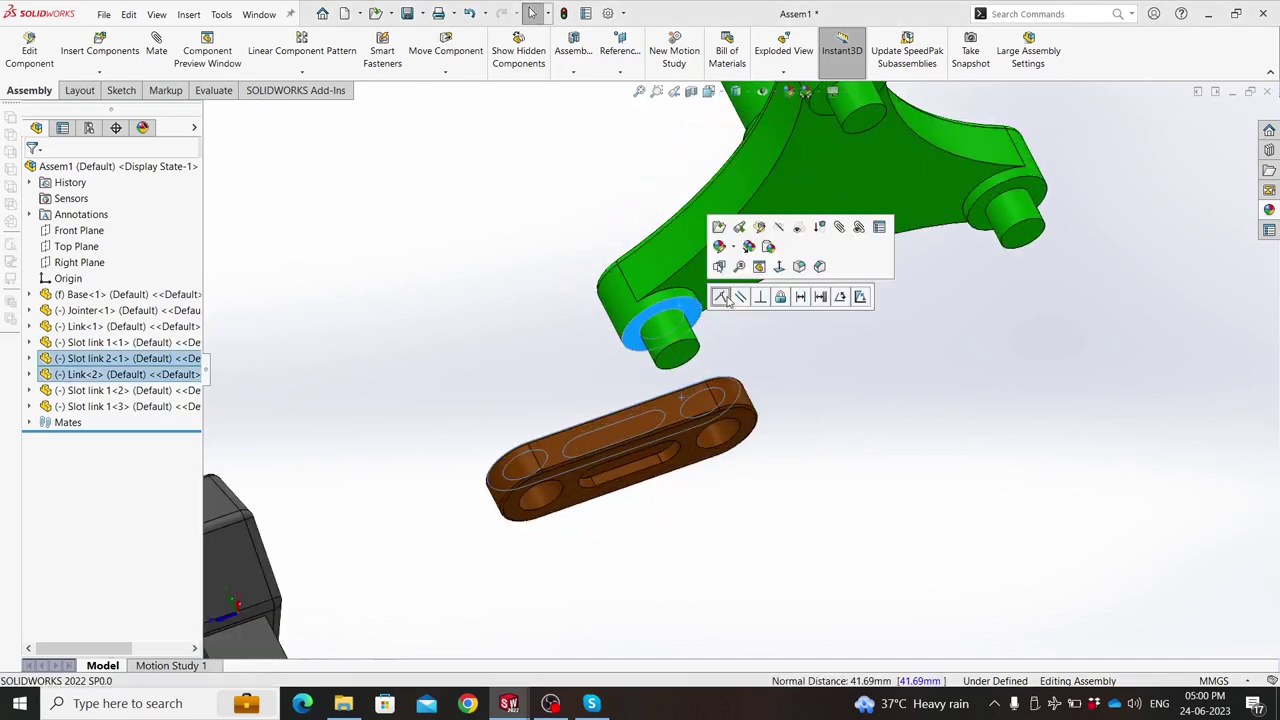
{"action": "left_click", "coordinate": [729, 294]}
Swing the mated slot link into position and add two copies of it.
{"action": "middle_click_drag", "start_coordinate": [806, 397], "coordinate": [809, 374]}
{"action": "scroll", "coordinate": [809, 374], "scroll_direction": "up", "scroll_amount": 3}
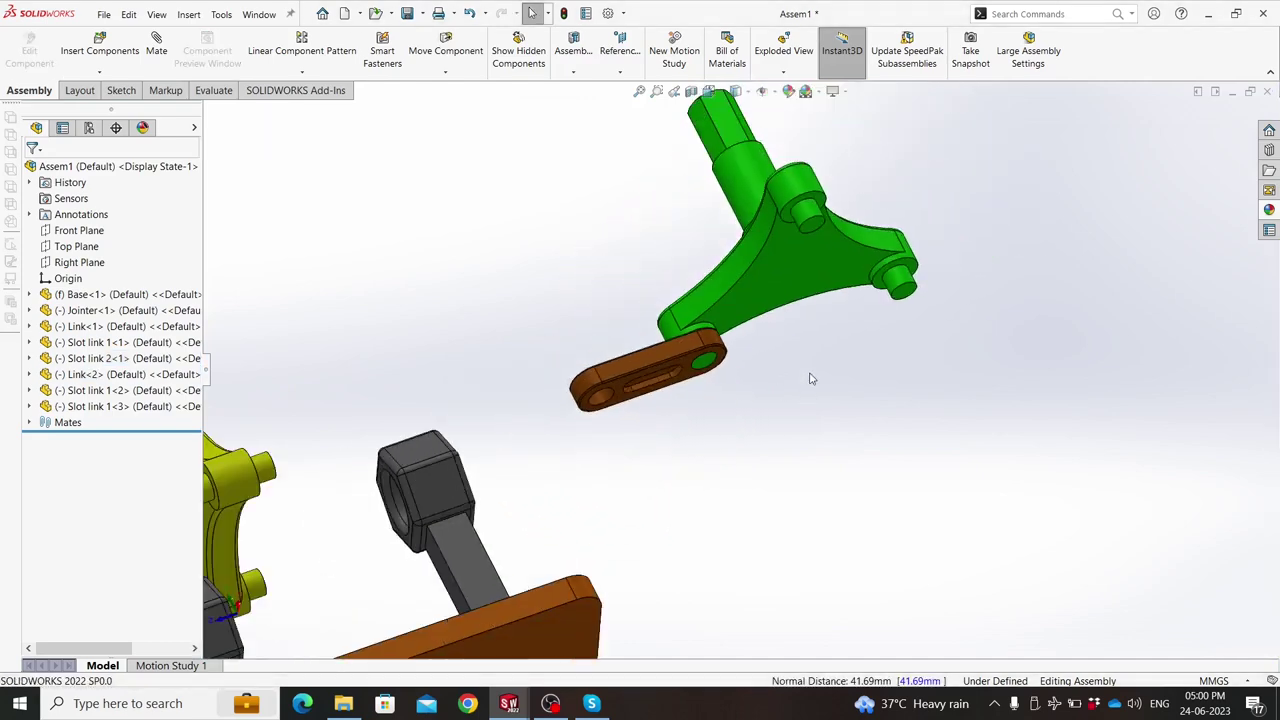
{"action": "scroll", "coordinate": [786, 349], "scroll_direction": "down", "scroll_amount": 2}
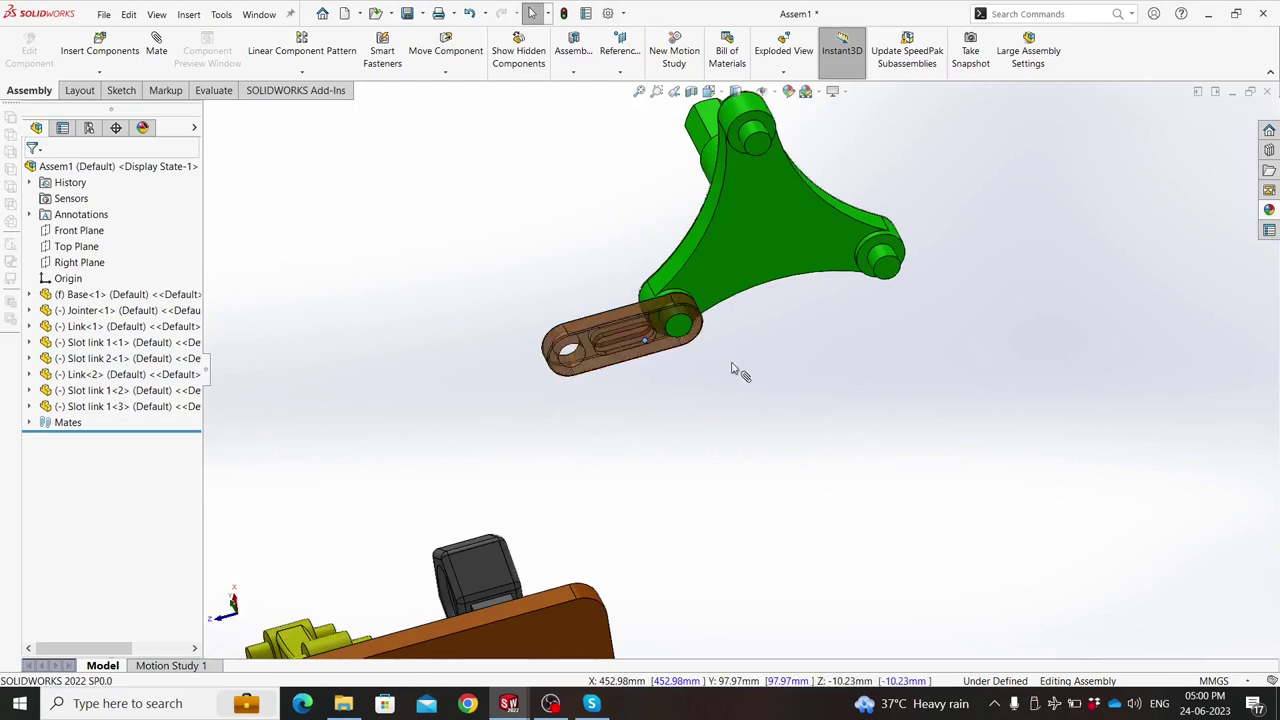
{"action": "left_click_drag", "start_coordinate": [650, 347], "coordinate": [814, 380]}
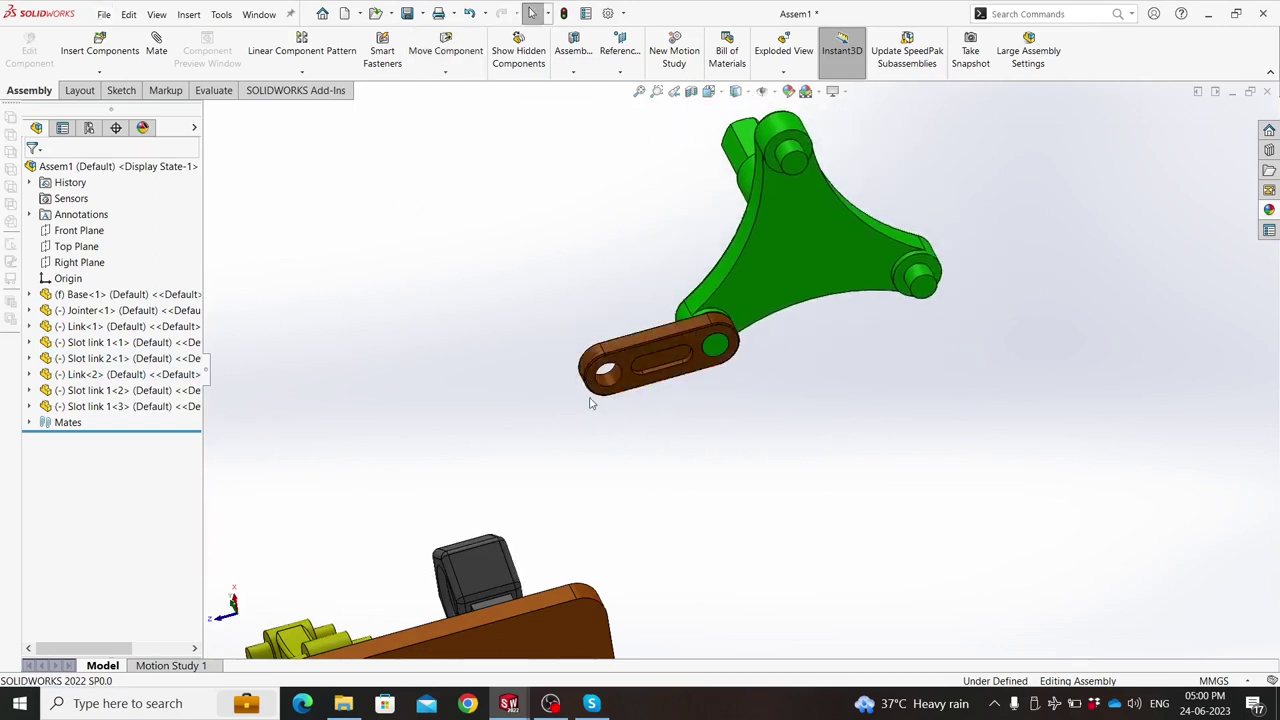
{"action": "mouse_move", "coordinate": [643, 355]}
{"action": "left_mouse_down", "text": "ctrl"}
{"action": "mouse_move", "coordinate": [836, 425]}
{"action": "mouse_move", "coordinate": [1065, 345]}
{"action": "left_mouse_up", "text": "ctrl"}
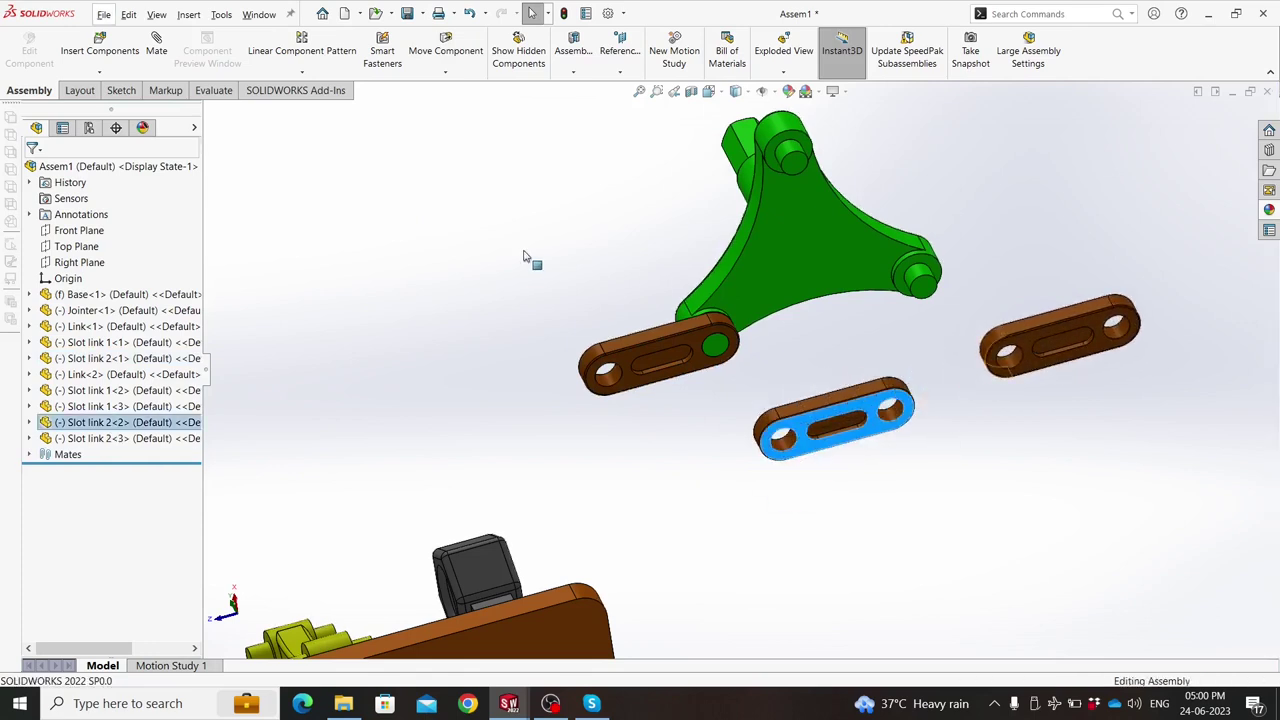
Mate one slot link copy concentric with the green link's top pin and flush with its arm.
{"action": "left_click", "coordinate": [761, 166]}
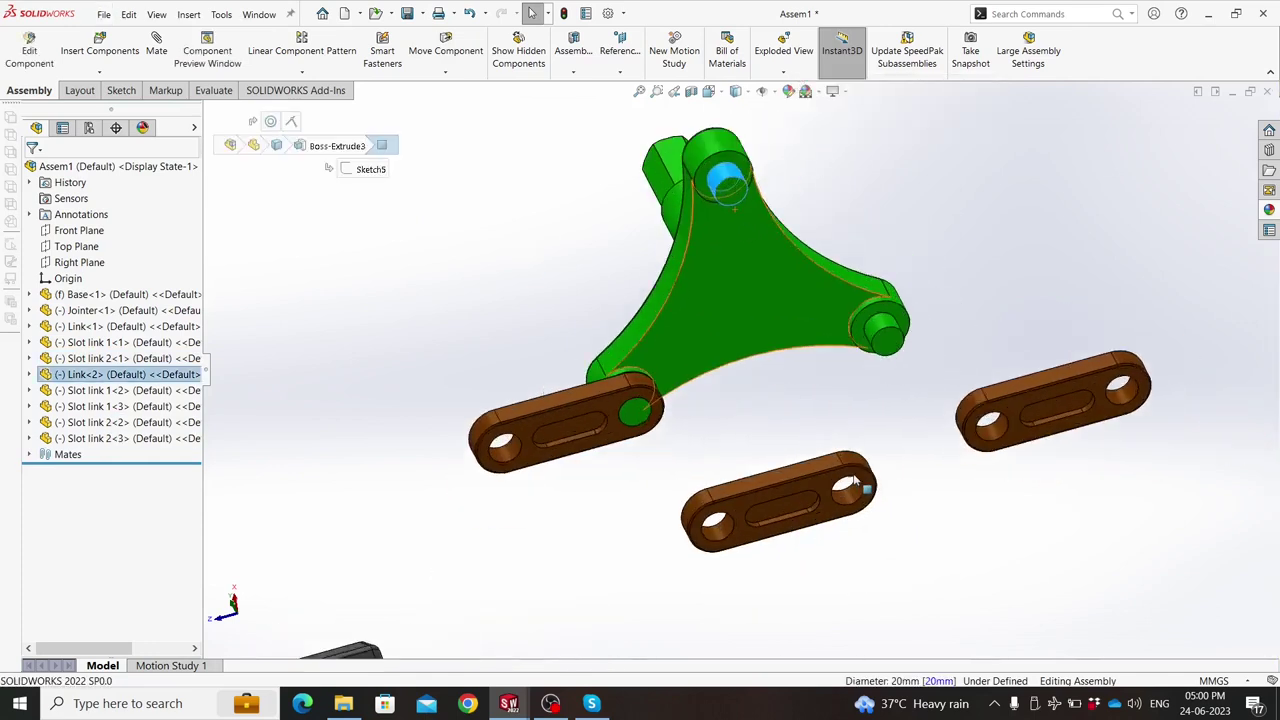
{"action": "scroll", "coordinate": [855, 482], "scroll_direction": "down", "scroll_amount": 2}
{"action": "left_click", "coordinate": [836, 486], "text": "ctrl"}
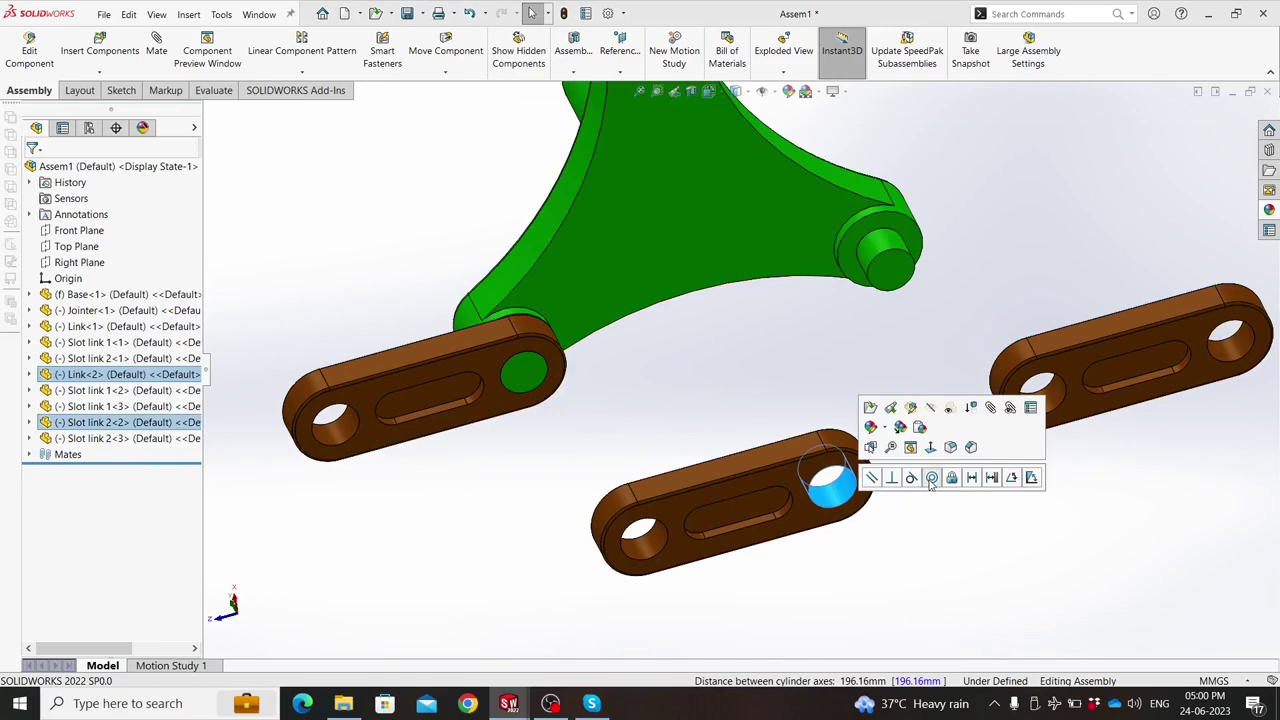
{"action": "left_click", "coordinate": [931, 477]}
{"action": "scroll", "coordinate": [823, 286], "scroll_direction": "up", "scroll_amount": 2}
{"action": "scroll", "coordinate": [660, 183], "scroll_direction": "down", "scroll_amount": 2}
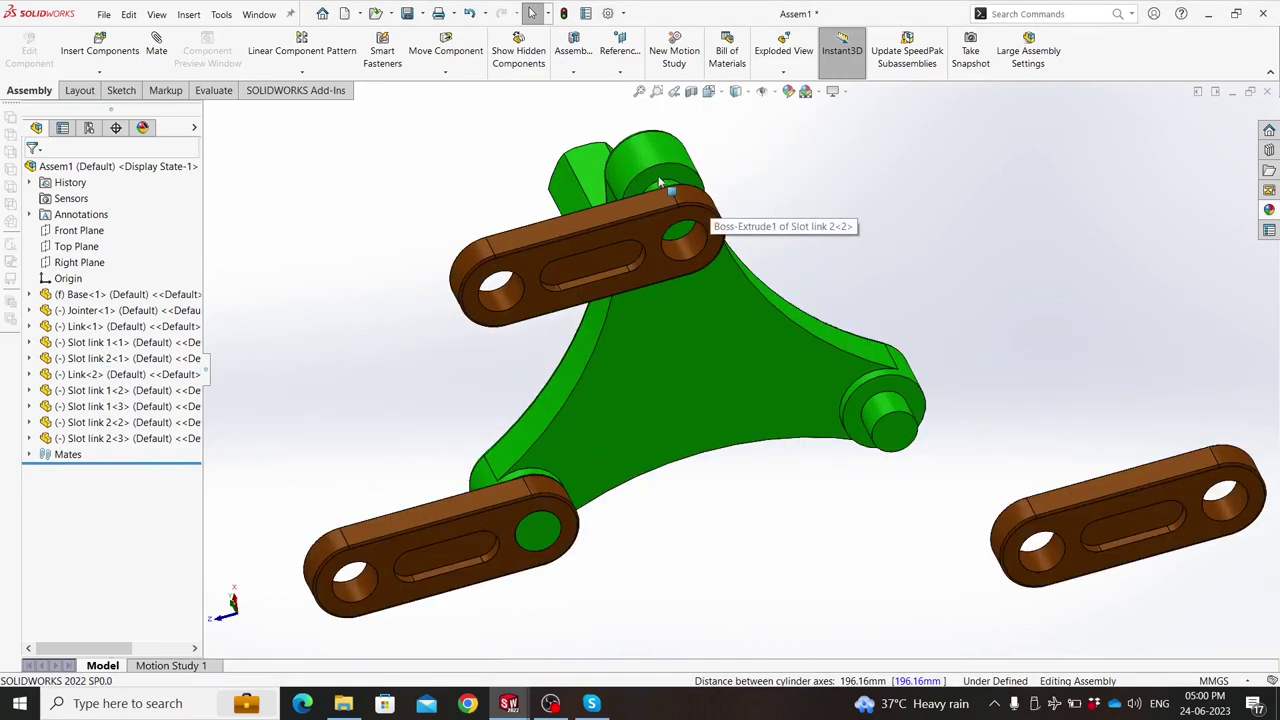
{"action": "left_click", "coordinate": [660, 183]}
{"action": "middle_click_drag", "start_coordinate": [660, 183], "coordinate": [649, 315]}
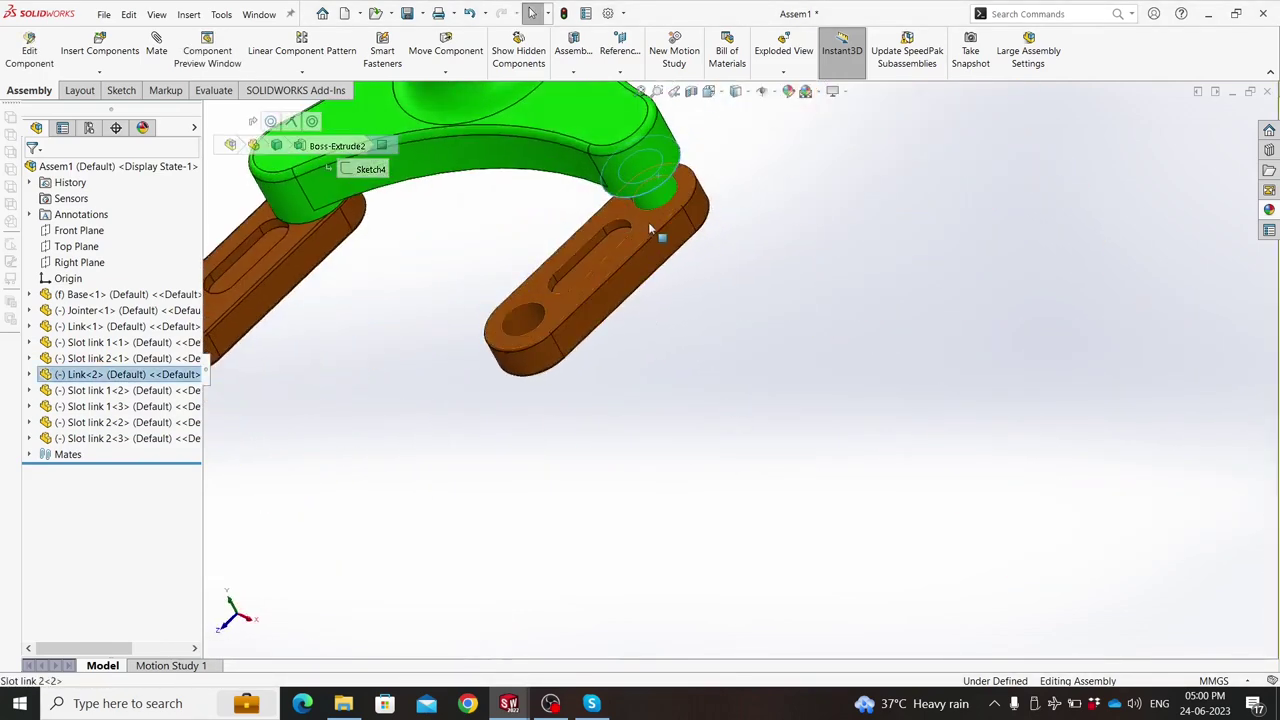
{"action": "left_click", "coordinate": [648, 228], "text": "ctrl"}
{"action": "left_click", "coordinate": [692, 212]}
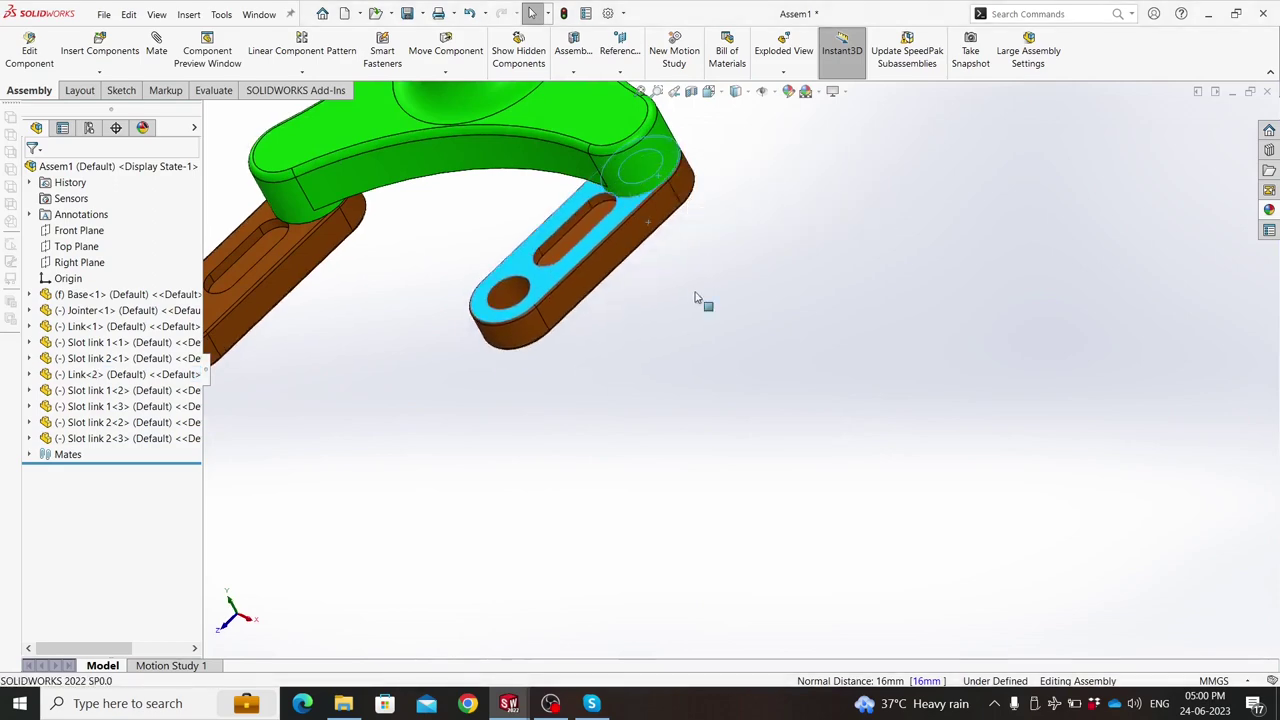
Mate the third slot link concentric with the remaining green boss and flush against it.
{"action": "mouse_move", "coordinate": [697, 299]}
{"action": "middle_mouse_down"}
{"action": "mouse_move", "coordinate": [710, 200]}
{"action": "mouse_move", "coordinate": [697, 185]}
{"action": "middle_mouse_up"}
{"action": "scroll", "coordinate": [713, 192], "scroll_direction": "down", "scroll_amount": 2}
{"action": "left_click", "coordinate": [713, 190]}
{"action": "left_click", "coordinate": [687, 208]}
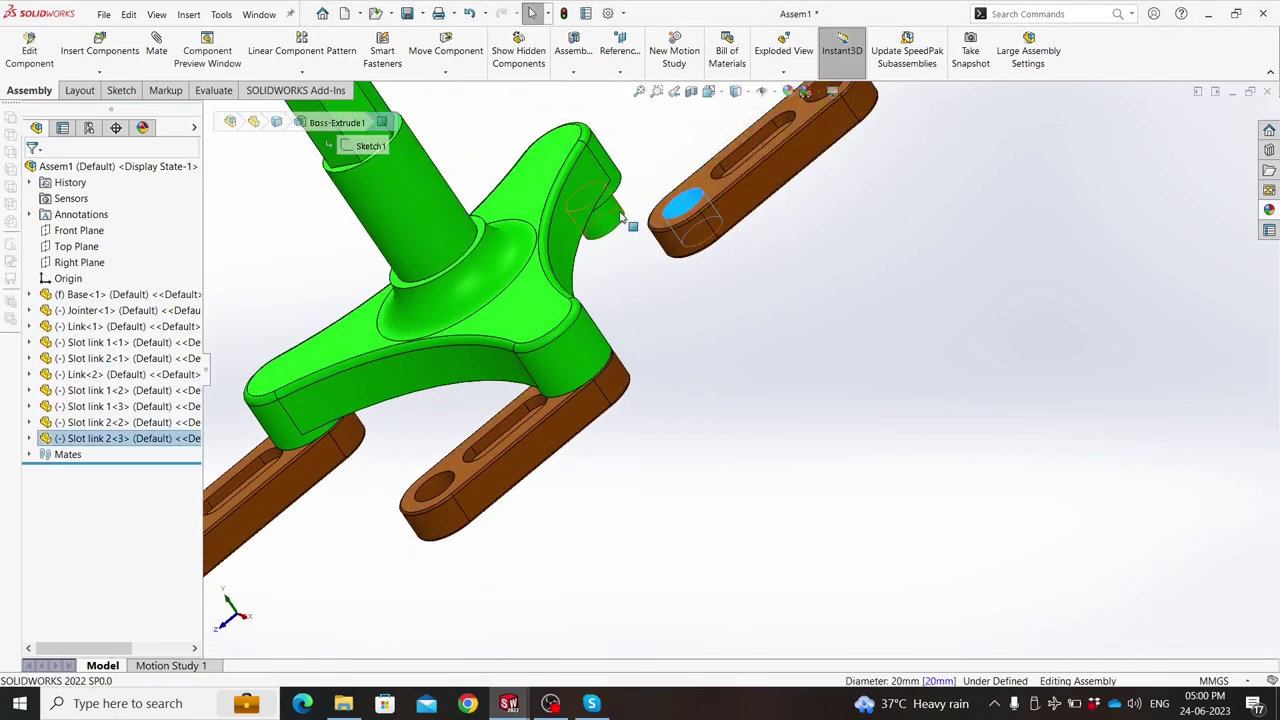
{"action": "left_click", "coordinate": [603, 216], "text": "ctrl"}
{"action": "left_click", "coordinate": [719, 202]}
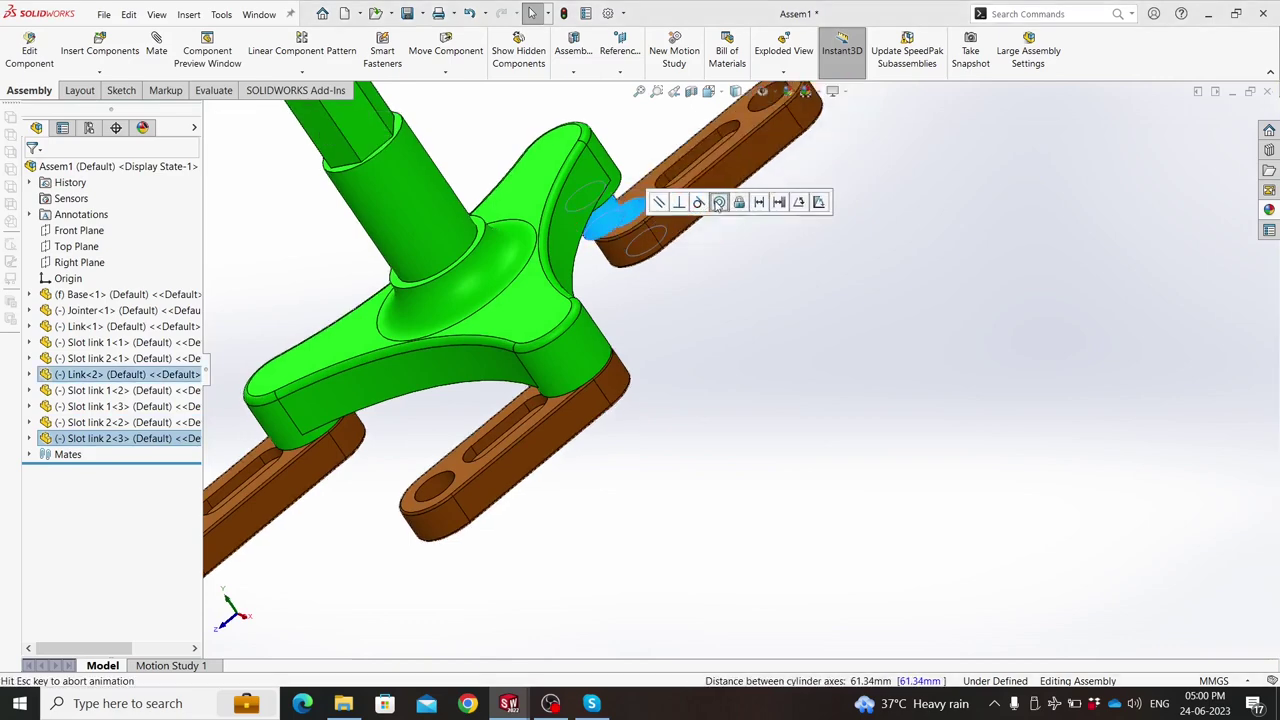
{"action": "left_click", "coordinate": [637, 210]}
{"action": "middle_click_drag", "start_coordinate": [637, 210], "coordinate": [603, 178]}
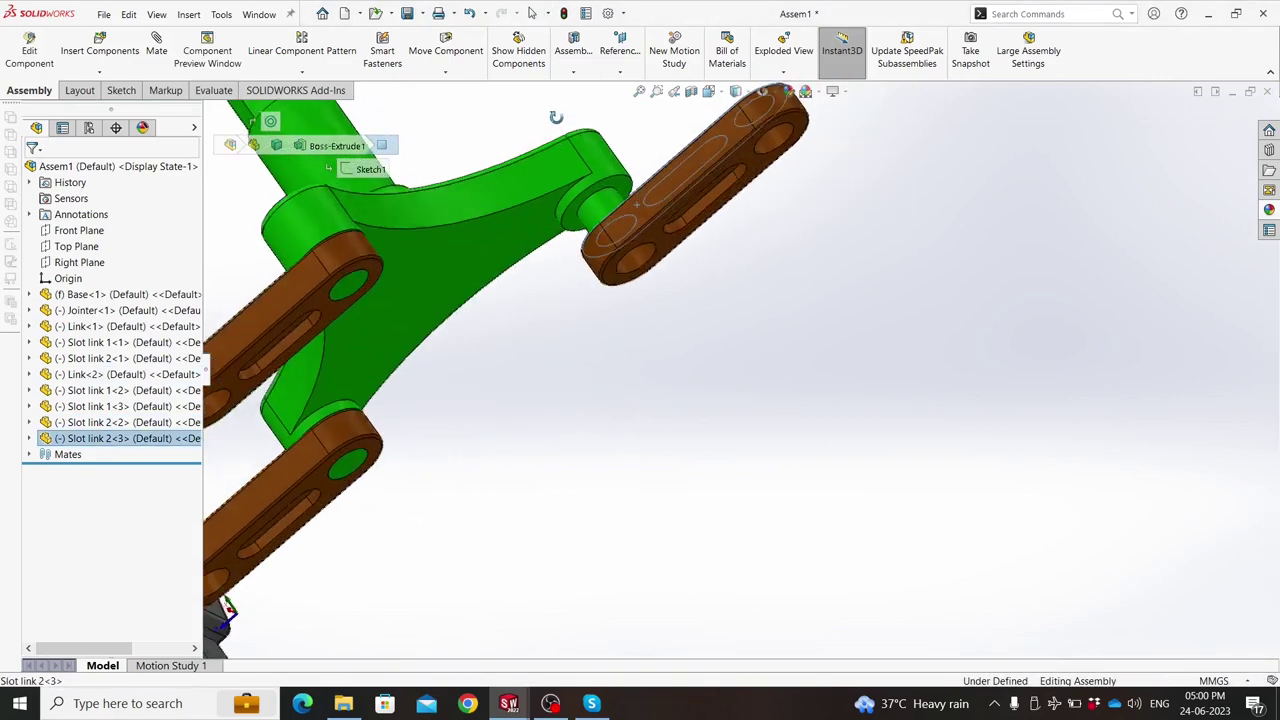
{"action": "left_click", "coordinate": [620, 191], "text": "ctrl"}
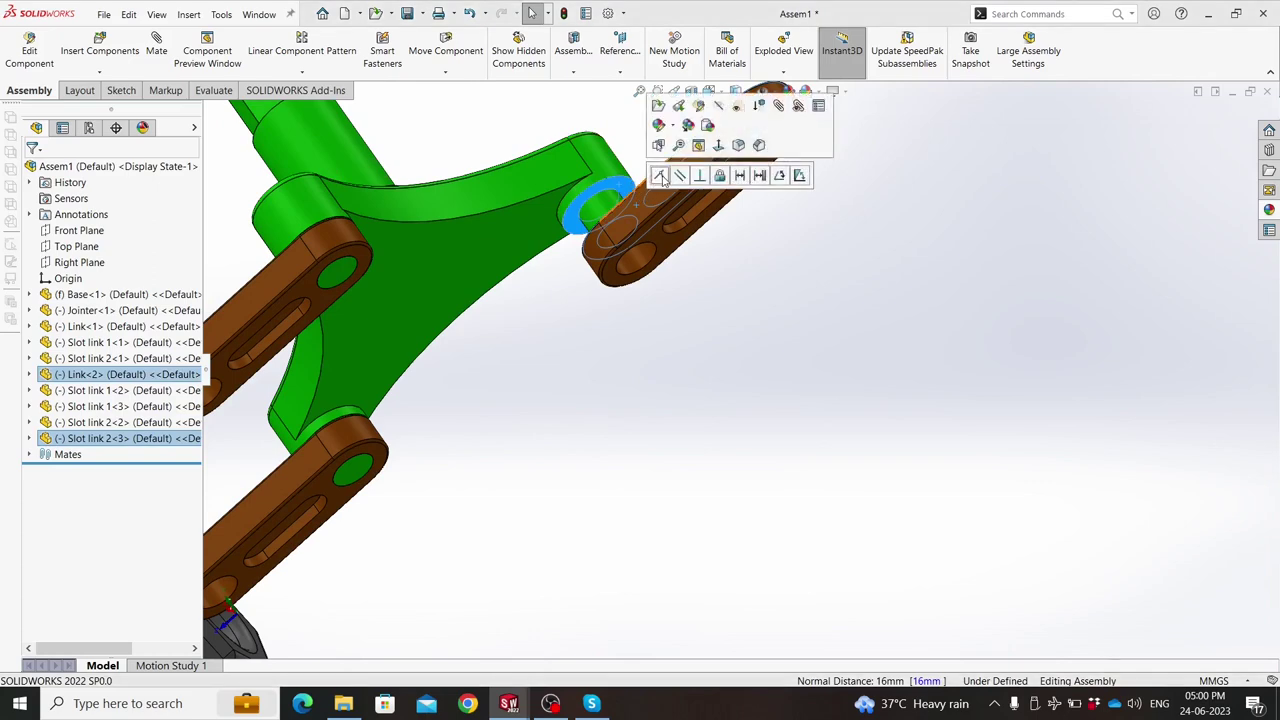
{"action": "left_click", "coordinate": [660, 174]}
{"action": "scroll", "coordinate": [628, 311], "scroll_direction": "up", "scroll_amount": 5}
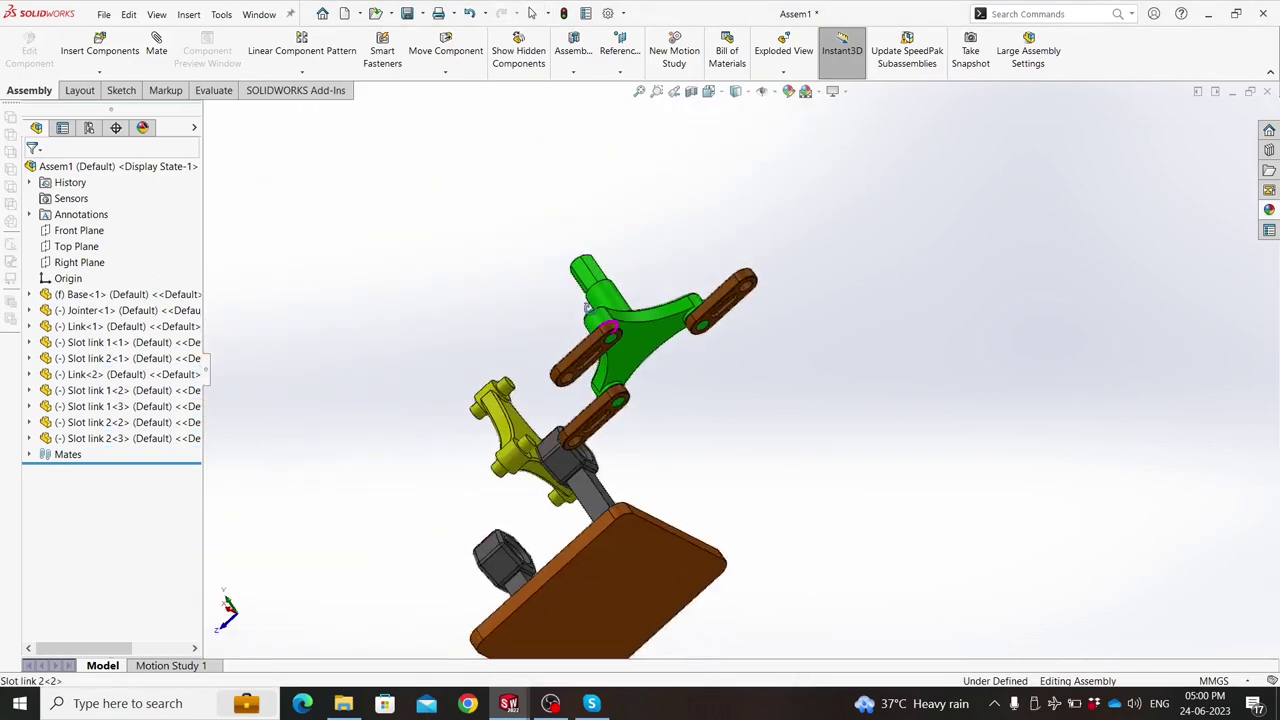
{"action": "middle_click_drag", "start_coordinate": [620, 330], "coordinate": [654, 386]}
{"action": "mouse_move", "coordinate": [536, 368]}
{"action": "middle_mouse_down"}
{"action": "mouse_move", "coordinate": [527, 418]}
{"action": "mouse_move", "coordinate": [597, 347]}
{"action": "middle_mouse_up"}
{"action": "scroll", "coordinate": [527, 418], "scroll_direction": "down", "scroll_amount": 5}
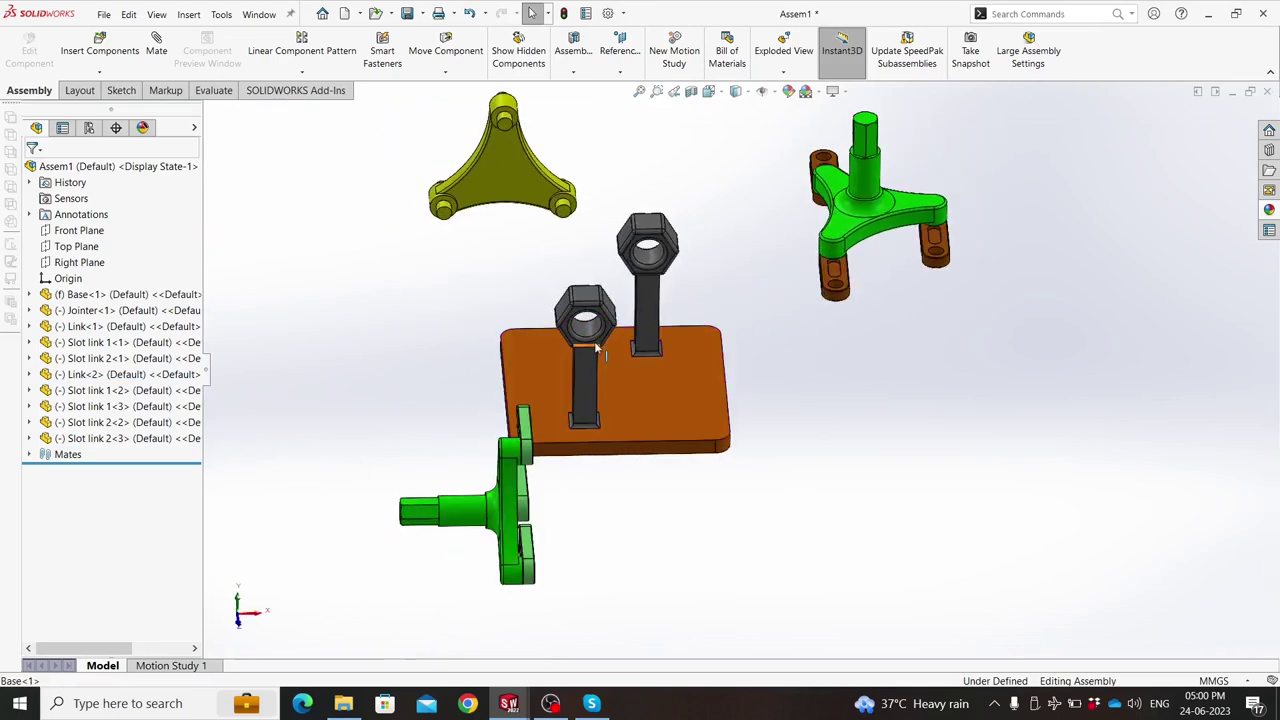
Rotate the lower-left green Link<1> into a new orientation.
{"action": "left_click", "coordinate": [475, 512]}
{"action": "left_click", "coordinate": [393, 225]}
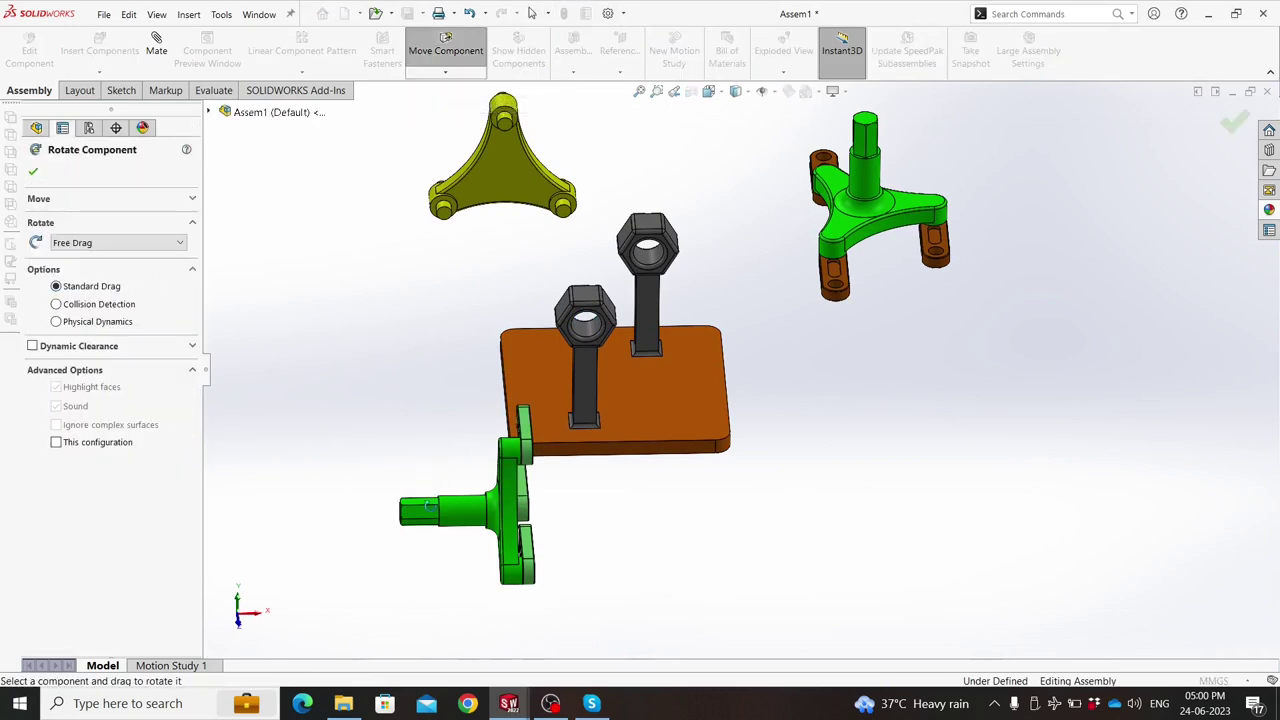
{"action": "mouse_move", "coordinate": [420, 515]}
{"action": "left_mouse_down"}
{"action": "mouse_move", "coordinate": [519, 646]}
{"action": "mouse_move", "coordinate": [517, 628]}
{"action": "left_mouse_up"}
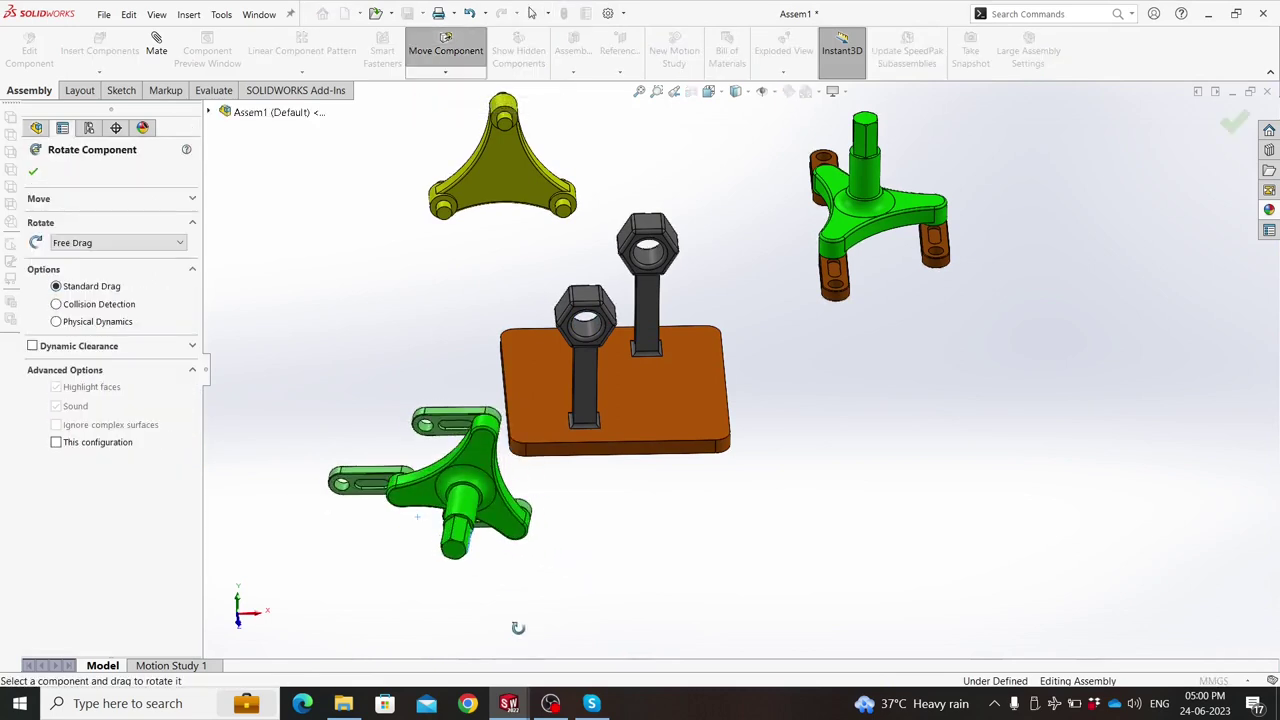
Rotate the upper-right Link<2> with its slot links into a new orientation.
{"action": "left_click_drag", "start_coordinate": [862, 158], "coordinate": [873, 142]}
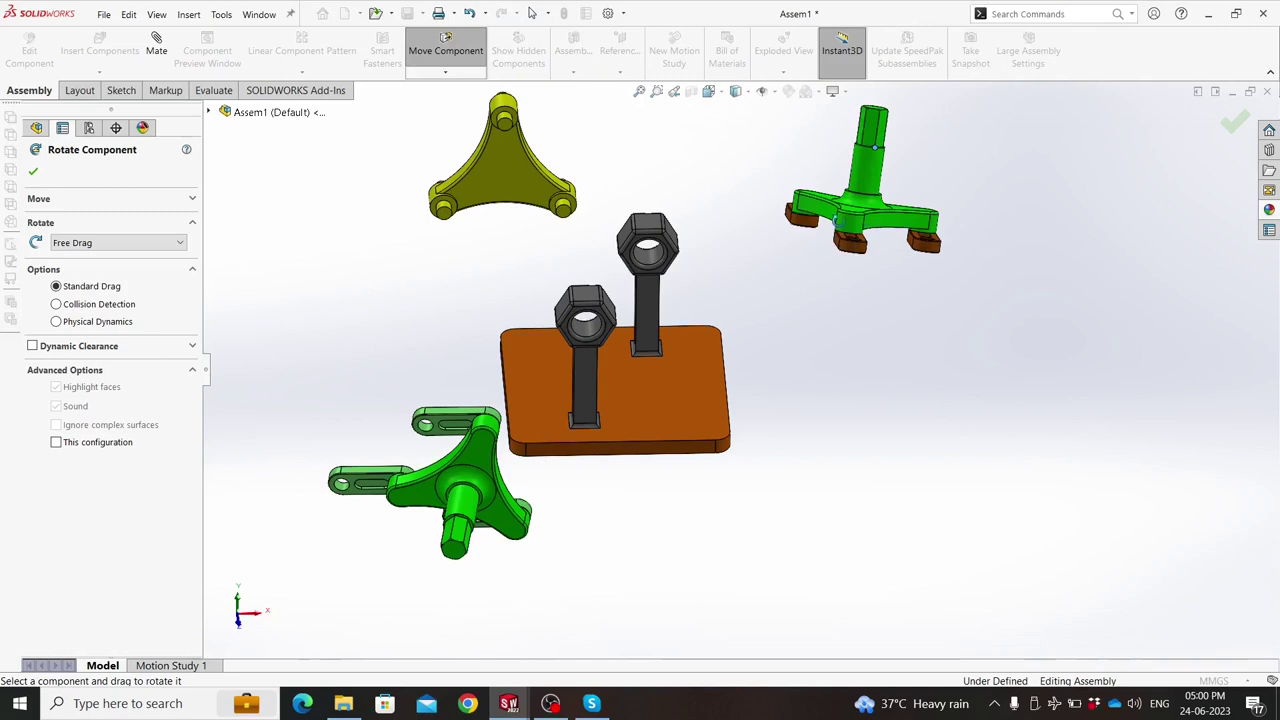
{"action": "left_click_drag", "start_coordinate": [839, 220], "coordinate": [866, 202]}
{"action": "left_click_drag", "start_coordinate": [877, 138], "coordinate": [876, 168]}
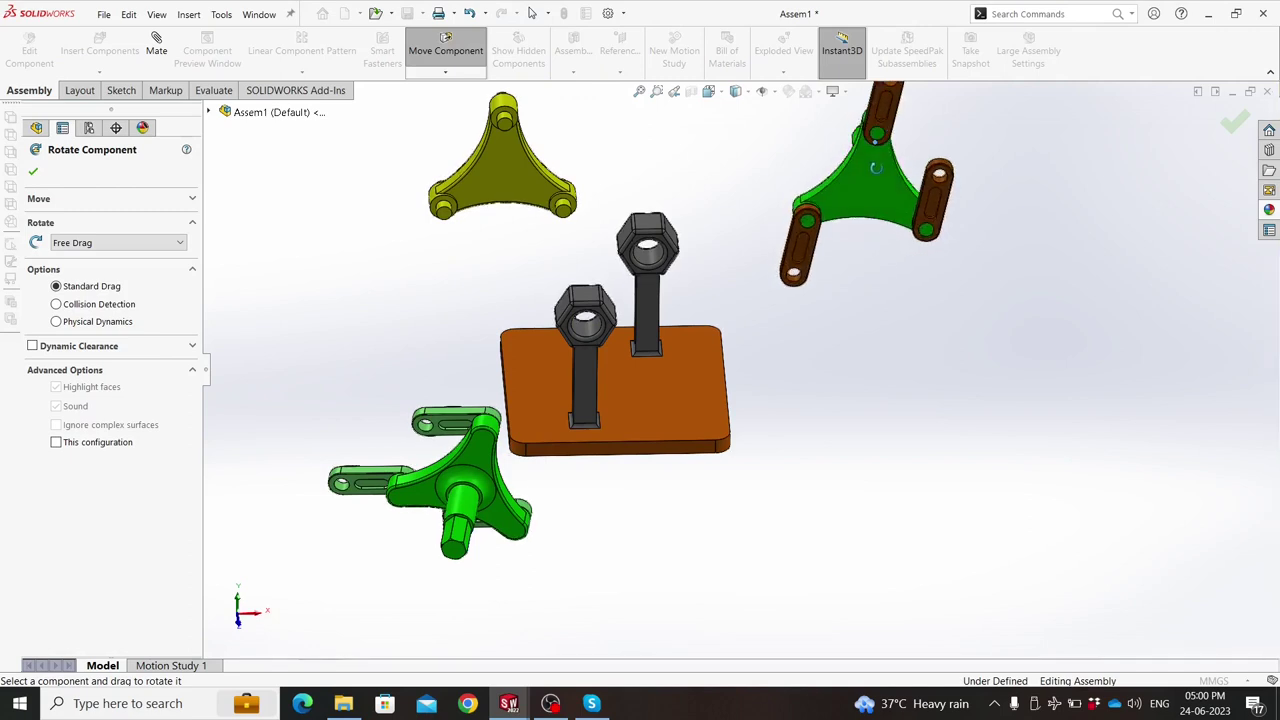
{"action": "left_click", "coordinate": [34, 172]}
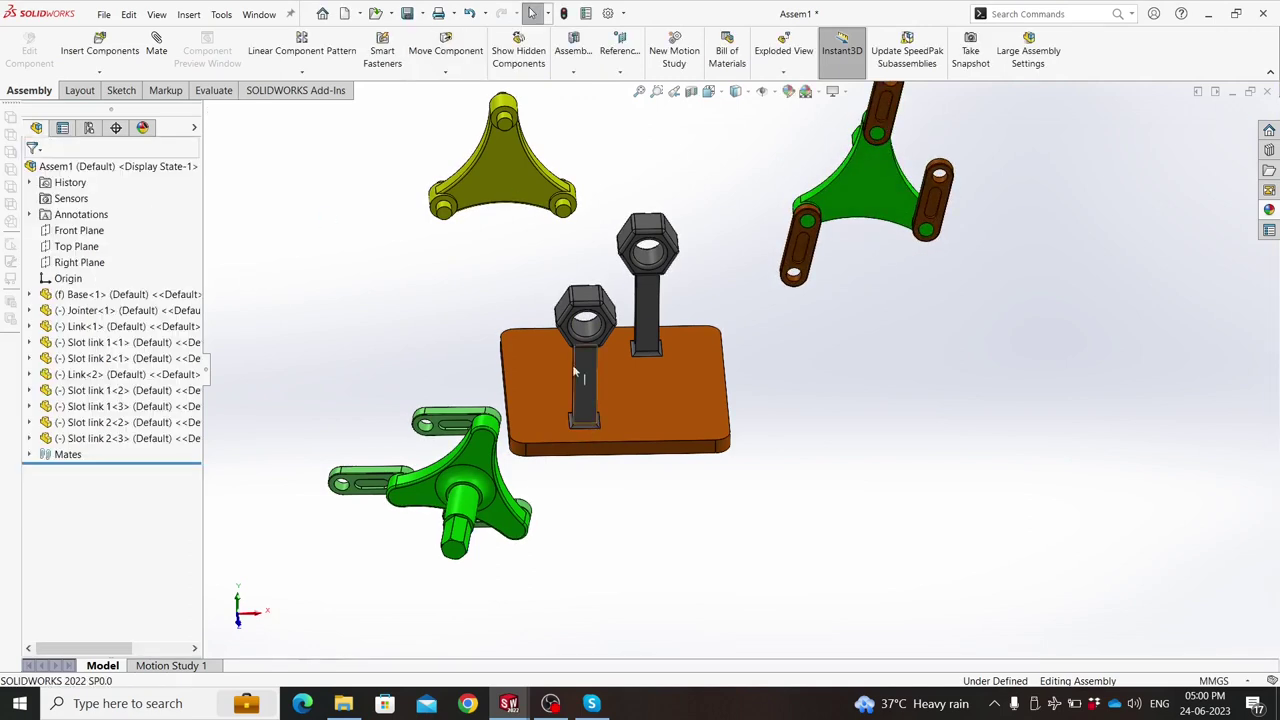
Orbit and zoom around the base to bring the second green link and upper hex block into view.
{"action": "left_click", "coordinate": [587, 332]}
{"action": "middle_click_drag", "start_coordinate": [587, 332], "coordinate": [573, 341]}
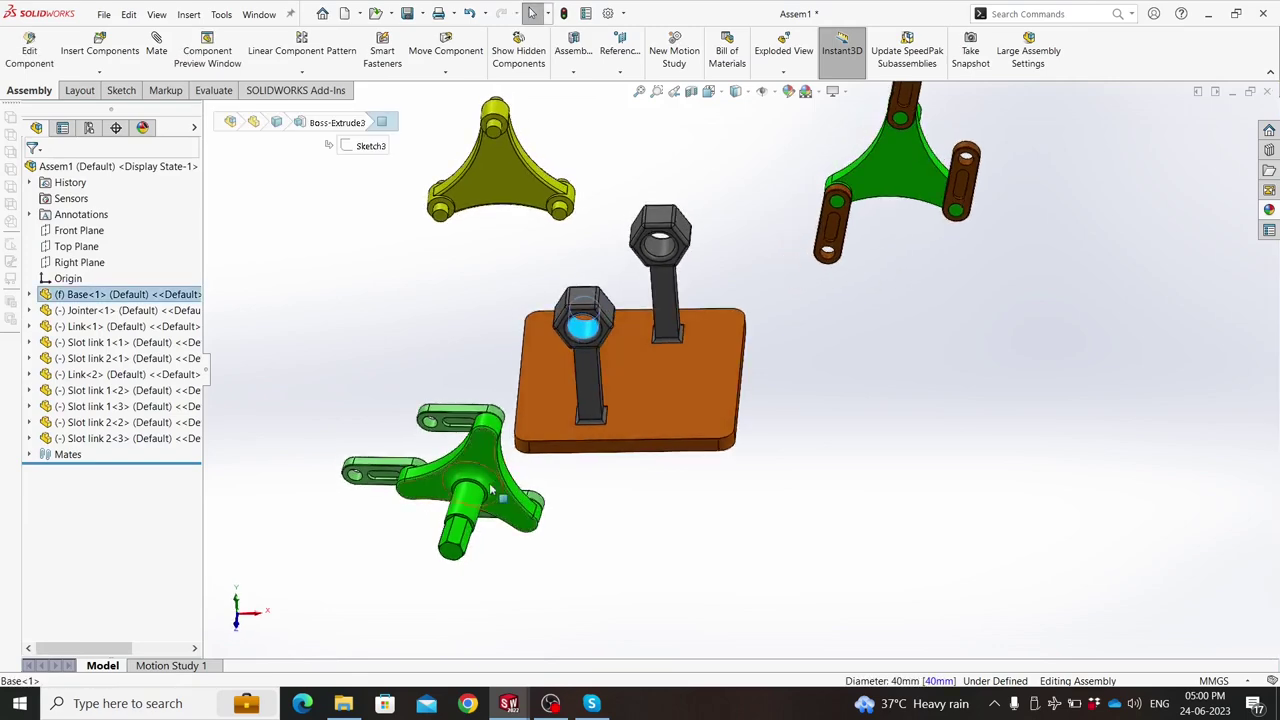
{"action": "middle_click_drag", "start_coordinate": [490, 490], "coordinate": [482, 508]}
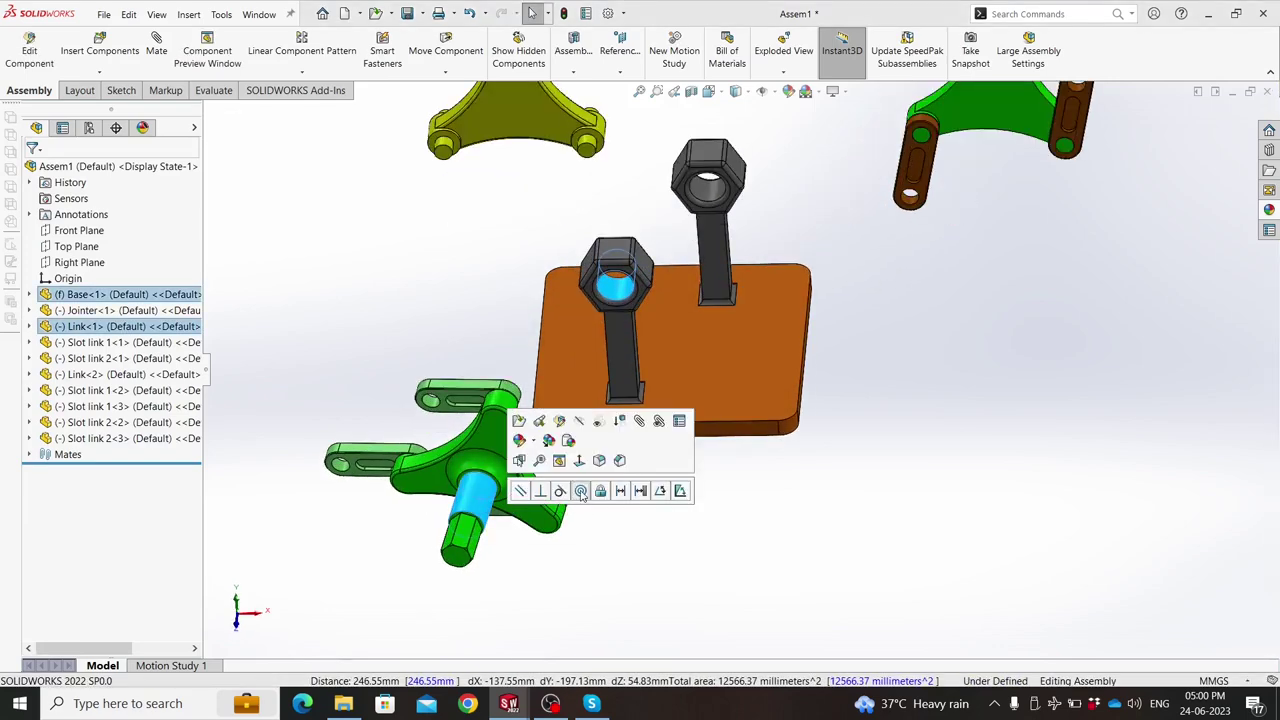
{"action": "middle_click_drag", "start_coordinate": [581, 495], "coordinate": [700, 400]}
{"action": "left_click", "coordinate": [806, 307]}
{"action": "scroll", "coordinate": [806, 307], "scroll_direction": "up", "scroll_amount": 3}
{"action": "scroll", "coordinate": [828, 253], "scroll_direction": "down", "scroll_amount": 2}
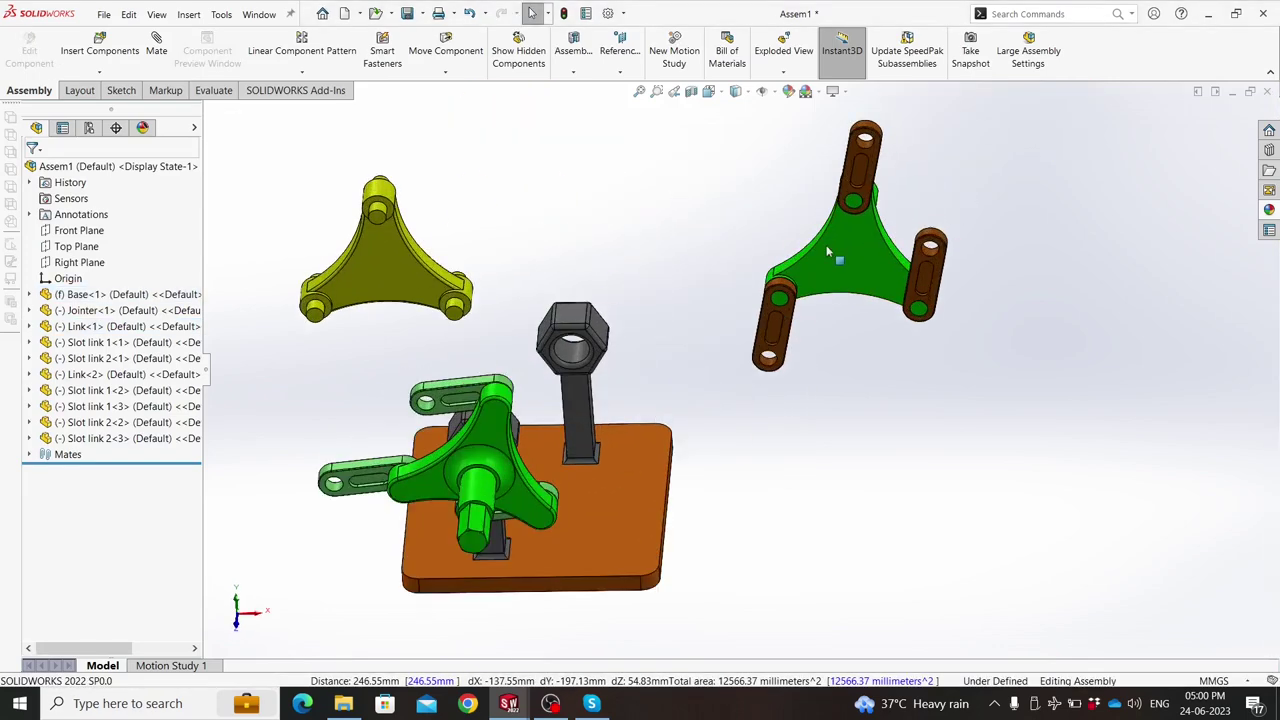
{"action": "middle_click_drag", "start_coordinate": [828, 253], "coordinate": [540, 392]}
{"action": "scroll", "coordinate": [540, 392], "scroll_direction": "down", "scroll_amount": 2}
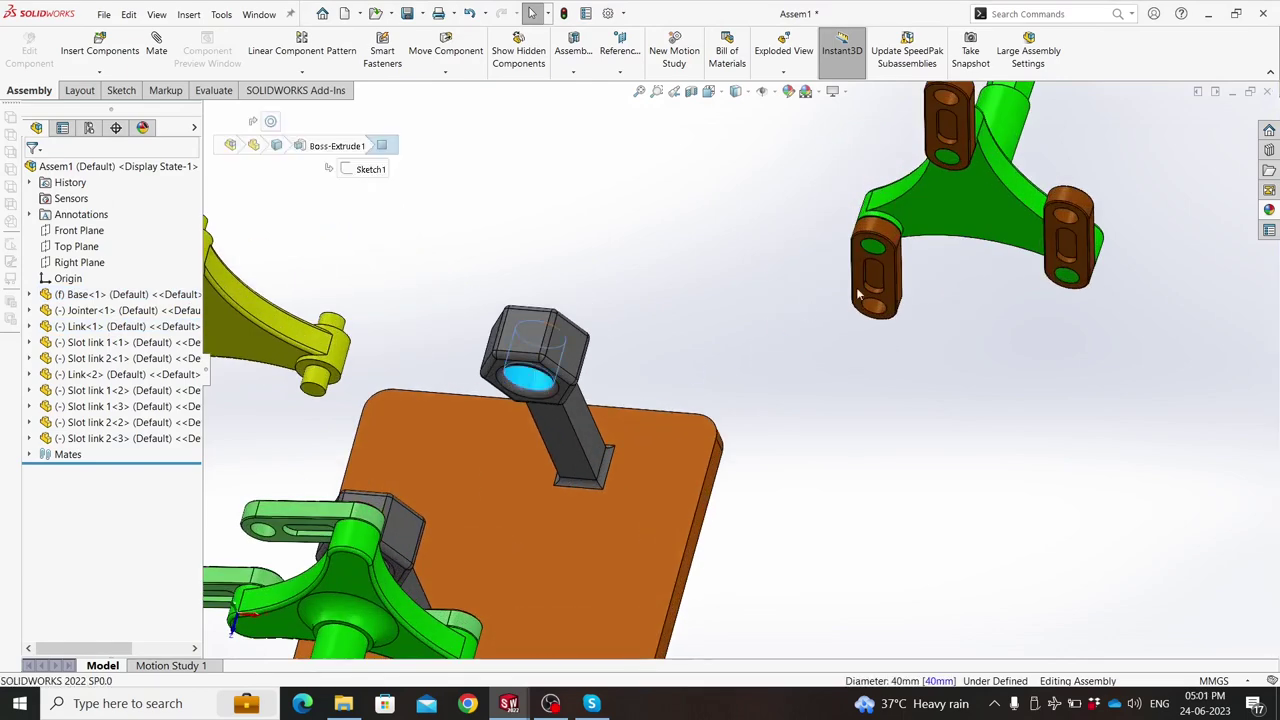
{"action": "scroll", "coordinate": [960, 194], "scroll_direction": "up", "scroll_amount": 2}
{"action": "scroll", "coordinate": [900, 215], "scroll_direction": "down", "scroll_amount": 3}
Drag the second green link by its round face over the upper hex block.
{"action": "left_click", "coordinate": [884, 215], "text": "ctrl"}
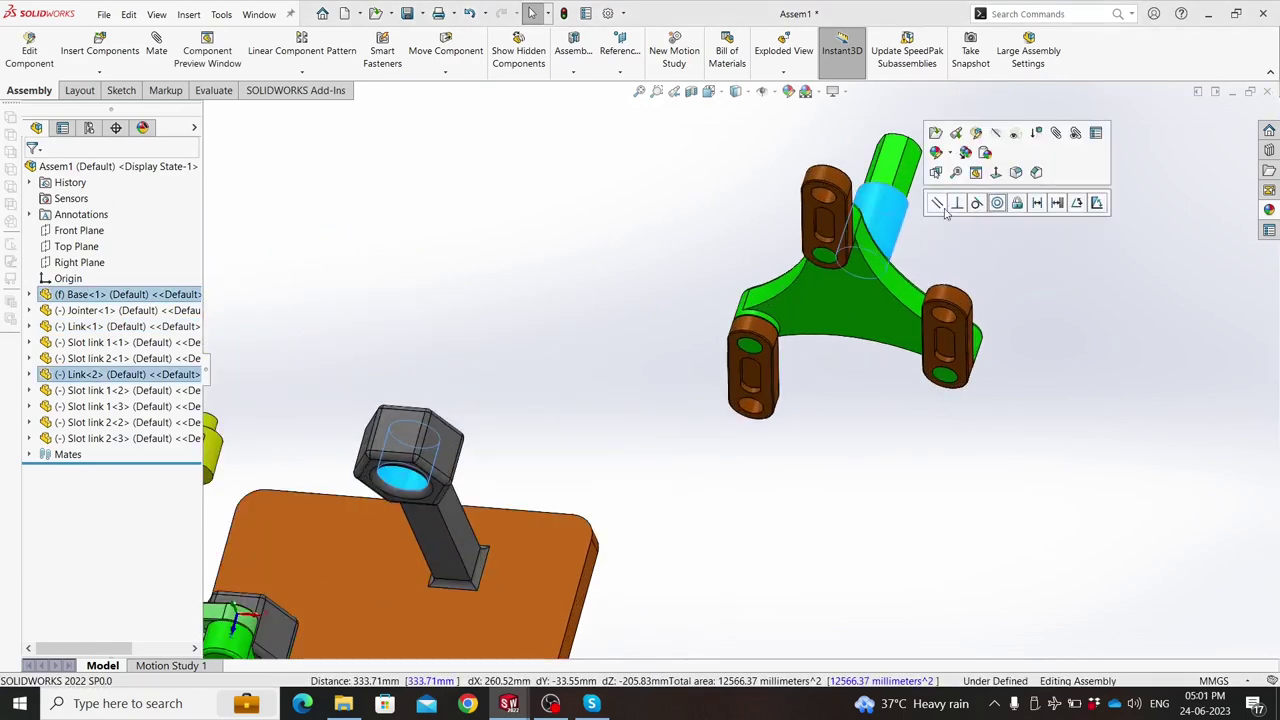
{"action": "mouse_move", "coordinate": [860, 290]}
{"action": "left_mouse_down"}
{"action": "mouse_move", "coordinate": [640, 330]}
{"action": "mouse_move", "coordinate": [459, 400]}
{"action": "mouse_move", "coordinate": [414, 500]}
{"action": "left_mouse_up"}
{"action": "left_click", "coordinate": [459, 400]}
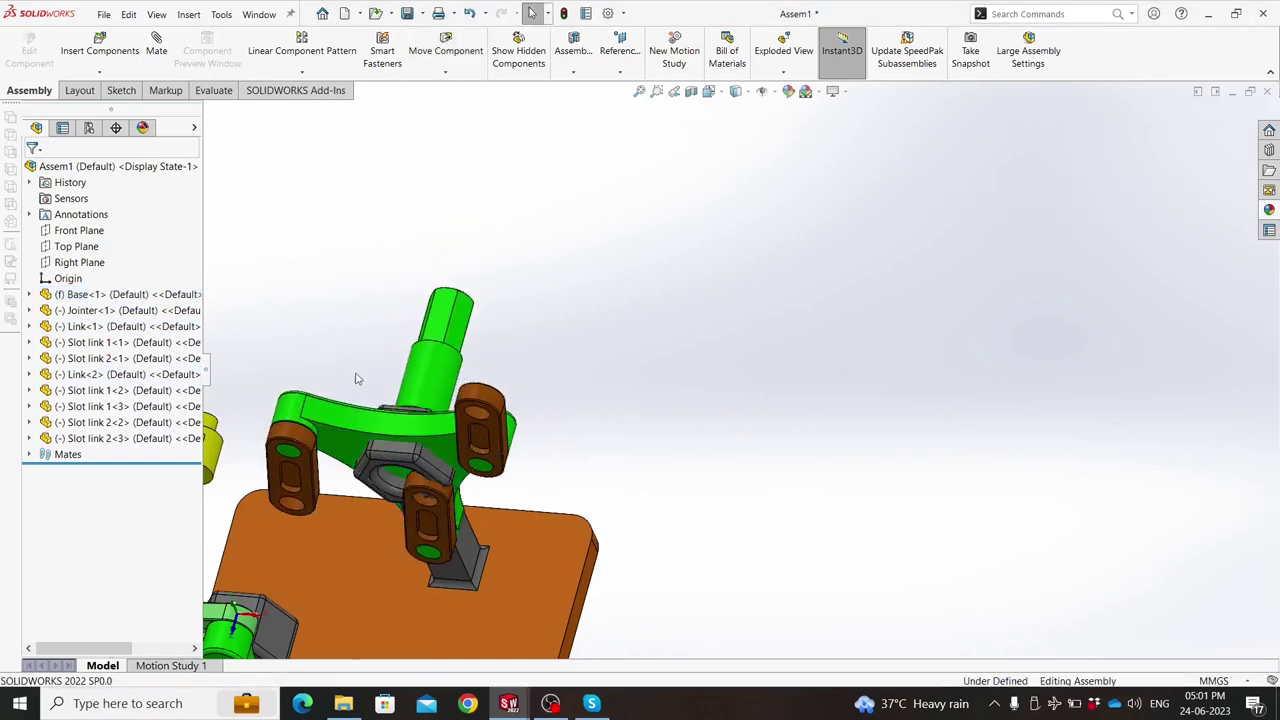
{"action": "scroll", "coordinate": [356, 379], "scroll_direction": "up", "scroll_amount": 3}
{"action": "scroll", "coordinate": [596, 346], "scroll_direction": "down", "scroll_amount": 4}
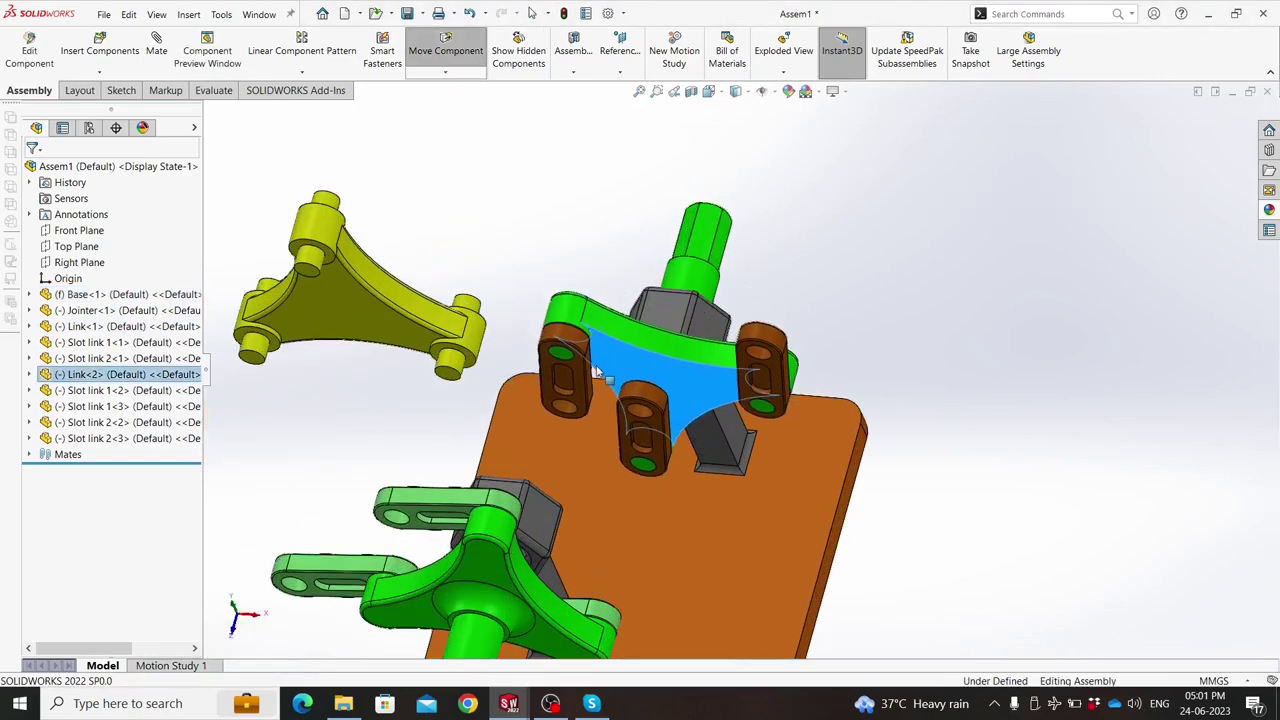
{"action": "scroll", "coordinate": [506, 300], "scroll_direction": "up", "scroll_amount": 2}
Drag the yellow jointer down onto the base plate.
{"action": "middle_click_drag", "start_coordinate": [506, 302], "coordinate": [563, 289]}
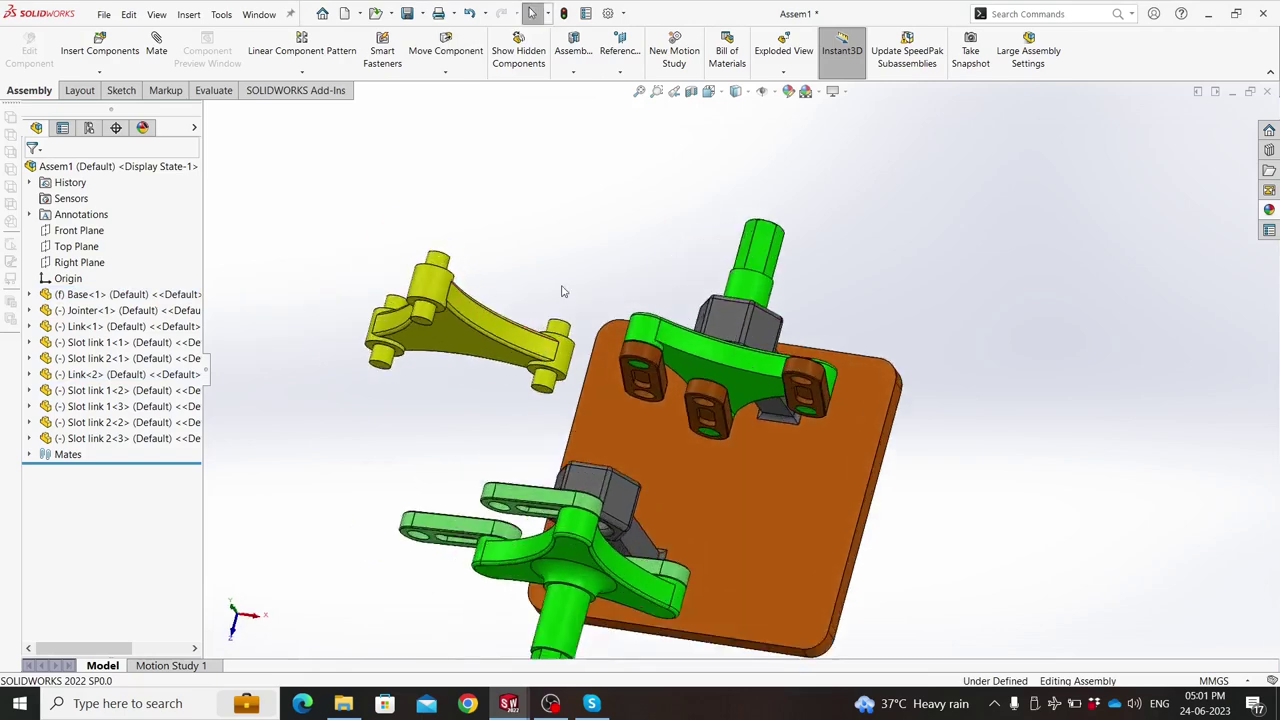
{"action": "scroll", "coordinate": [560, 285], "scroll_direction": "down", "scroll_amount": 2}
{"action": "mouse_move", "coordinate": [560, 283]}
{"action": "left_mouse_down"}
{"action": "mouse_move", "coordinate": [657, 452]}
{"action": "mouse_move", "coordinate": [805, 517]}
{"action": "left_mouse_up"}
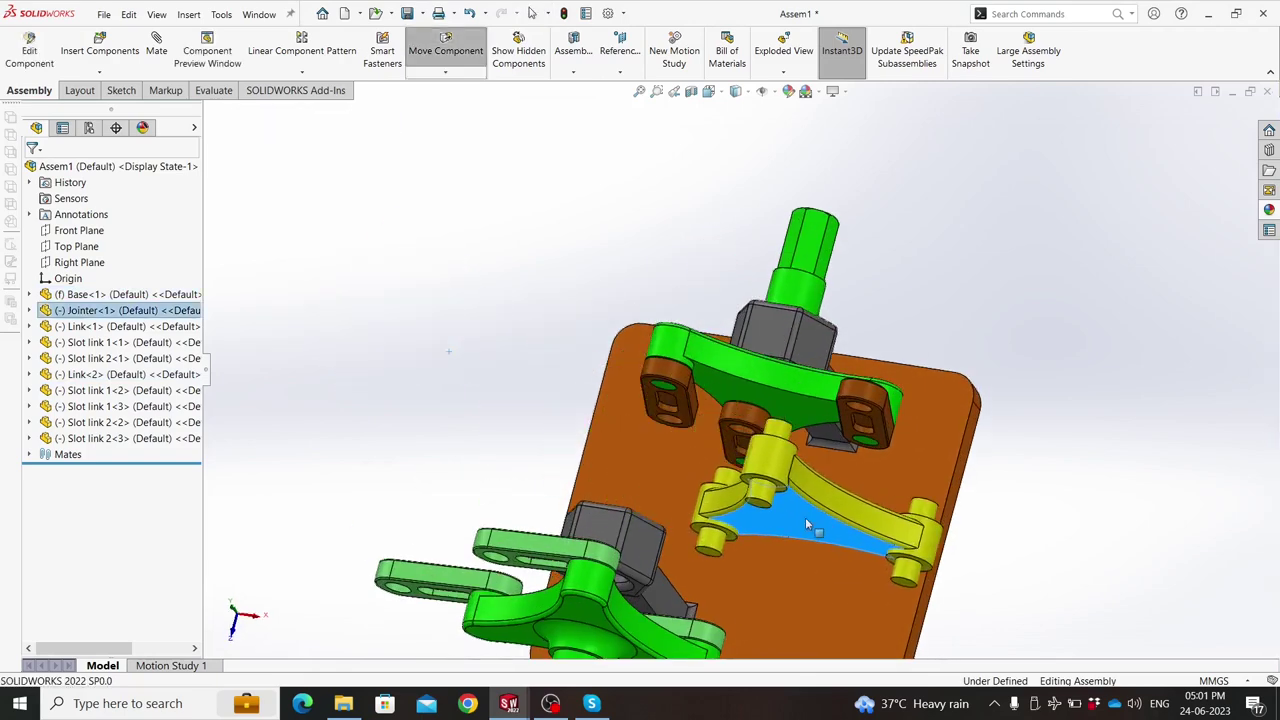
{"action": "scroll", "coordinate": [670, 445], "scroll_direction": "down", "scroll_amount": 2}
{"action": "scroll", "coordinate": [760, 460], "scroll_direction": "down", "scroll_amount": 2}
{"action": "scroll", "coordinate": [824, 455], "scroll_direction": "down", "scroll_amount": 2}
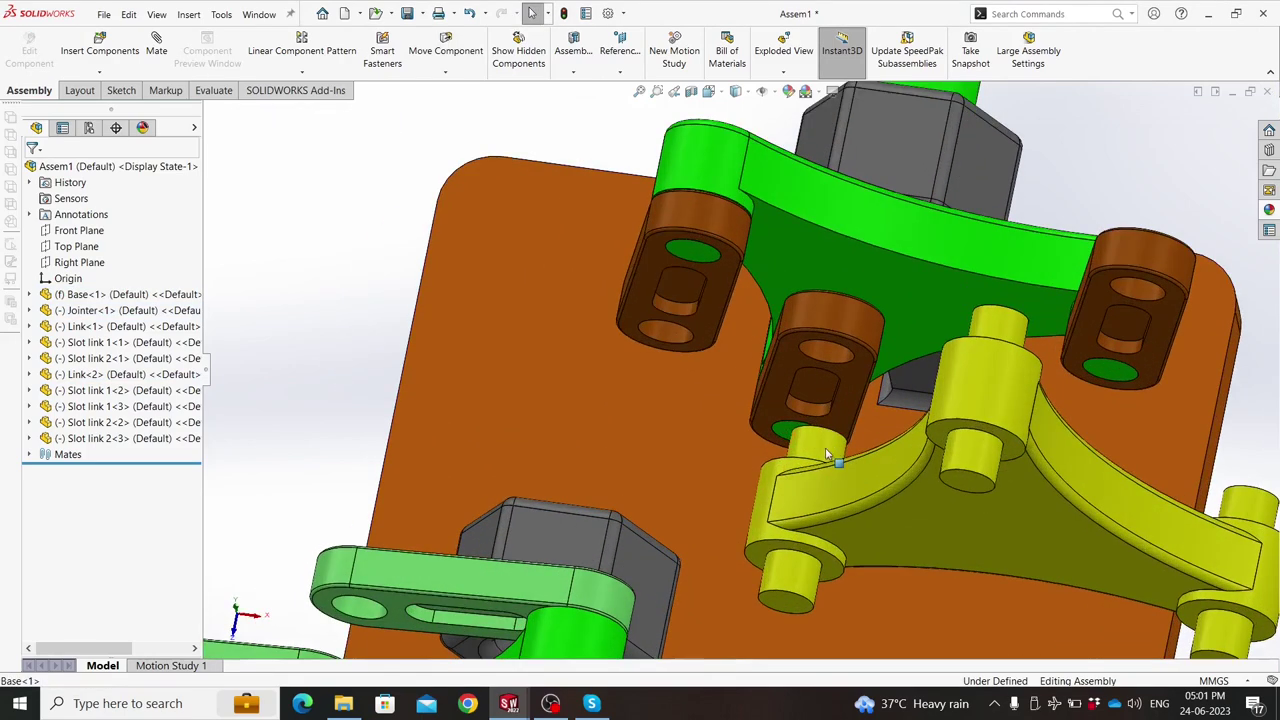
Make a jointer pin concentric with a brown slot link hole, then swing the jointer to test it.
{"action": "left_click", "coordinate": [825, 448]}
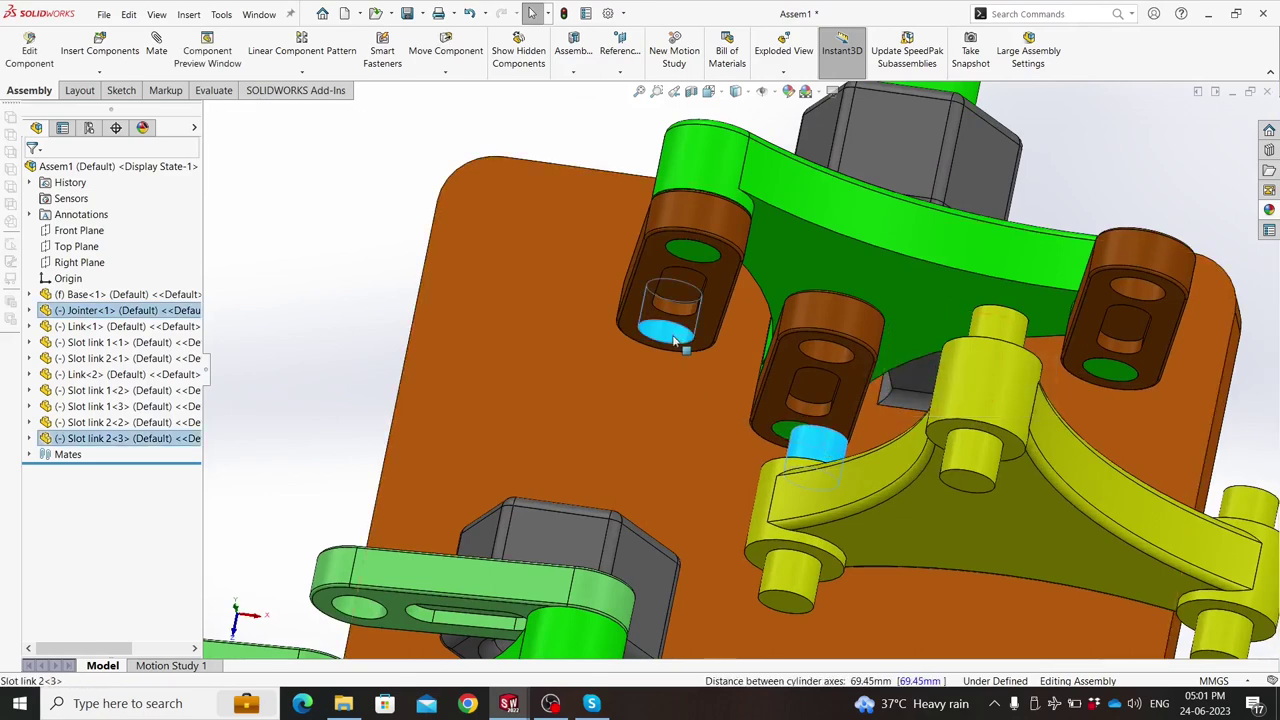
{"action": "left_click", "coordinate": [776, 333]}
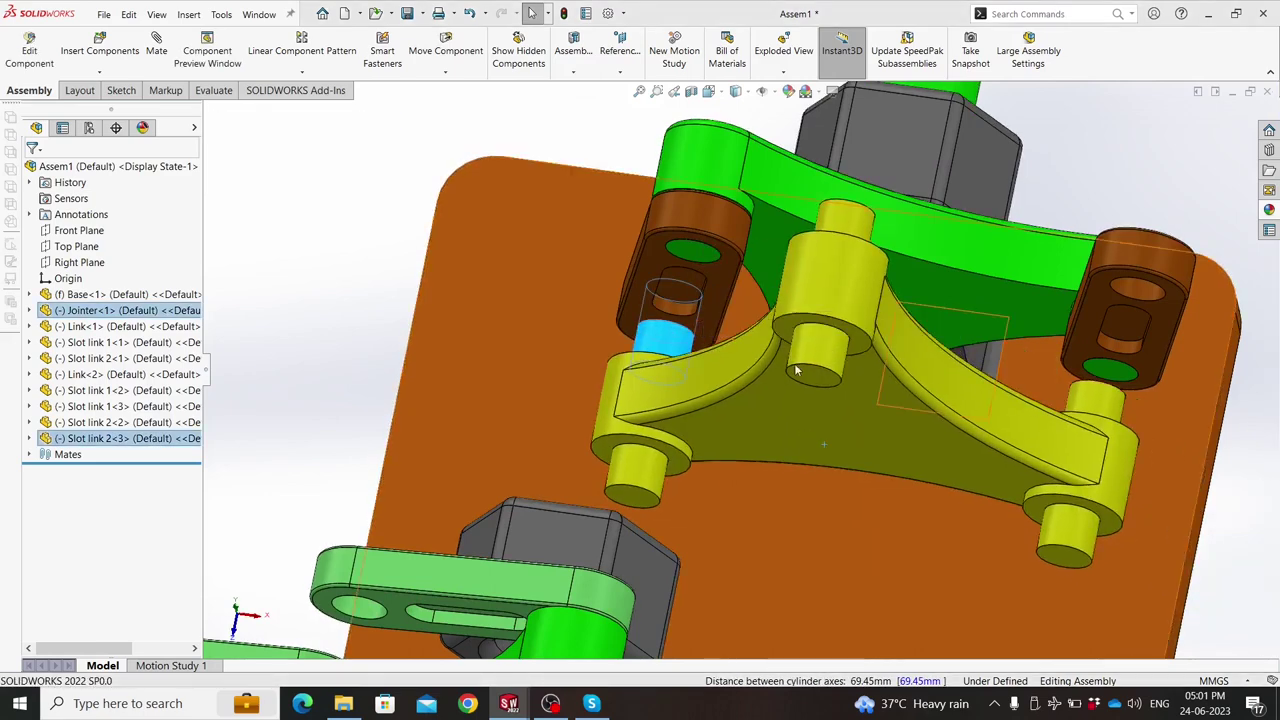
{"action": "mouse_move", "coordinate": [797, 371]}
{"action": "middle_mouse_down"}
{"action": "mouse_move", "coordinate": [843, 452]}
{"action": "mouse_move", "coordinate": [922, 525]}
{"action": "middle_mouse_up"}
{"action": "left_click", "coordinate": [922, 525]}
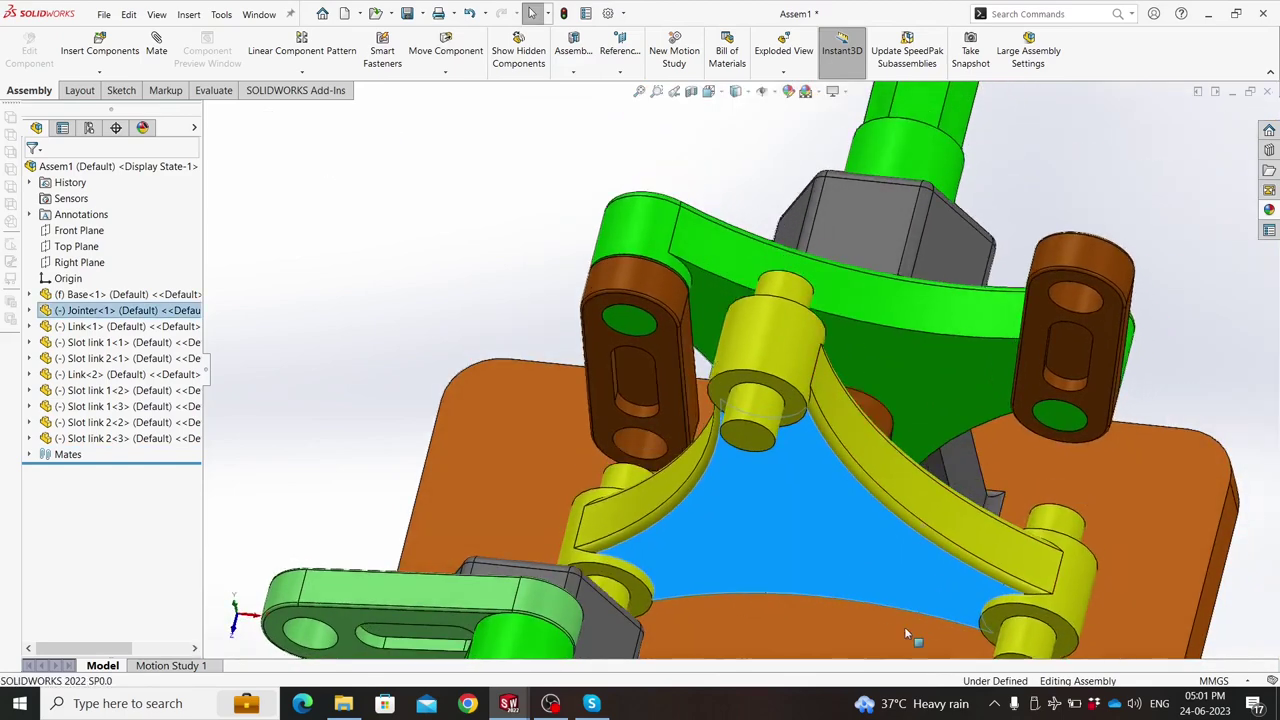
{"action": "mouse_move", "coordinate": [904, 626]}
{"action": "left_mouse_down"}
{"action": "mouse_move", "coordinate": [866, 603]}
{"action": "mouse_move", "coordinate": [854, 628]}
{"action": "mouse_move", "coordinate": [872, 631]}
{"action": "left_mouse_up"}
{"action": "key", "text": "Escape"}
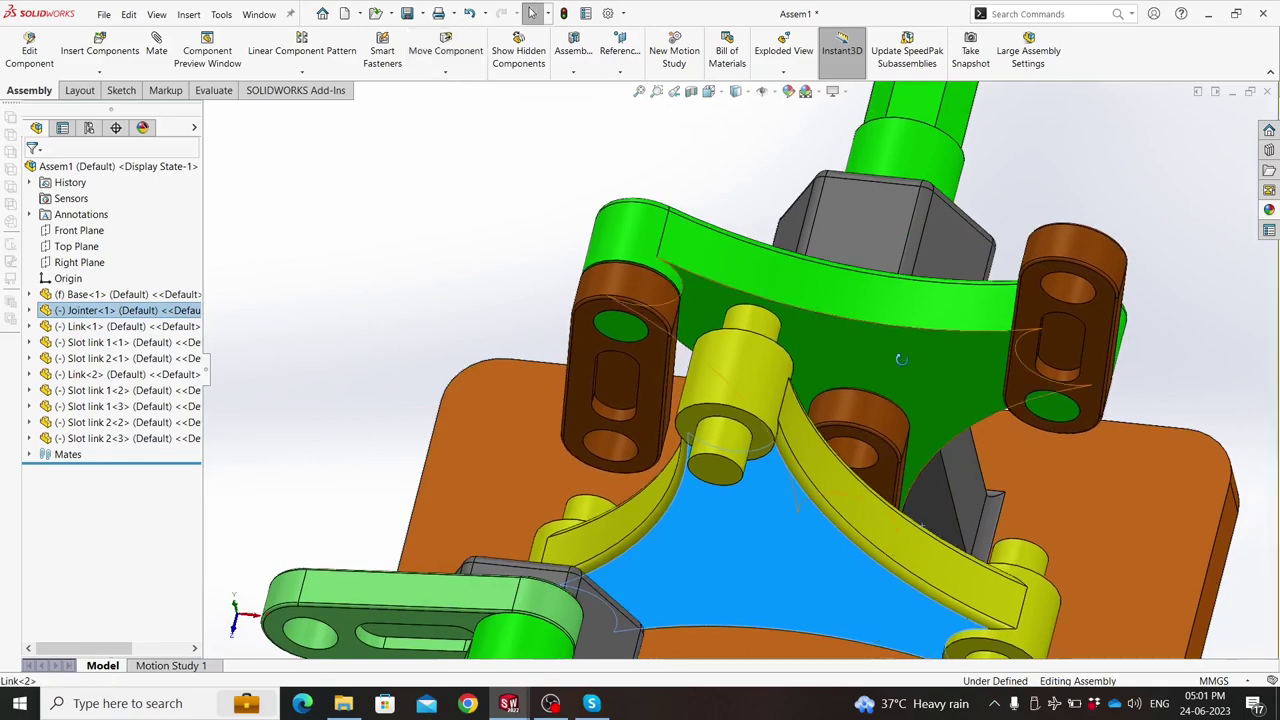
Mate another jointer pin concentric with the hole on Slot link 2<2>.
{"action": "middle_click_drag", "start_coordinate": [900, 359], "coordinate": [866, 398]}
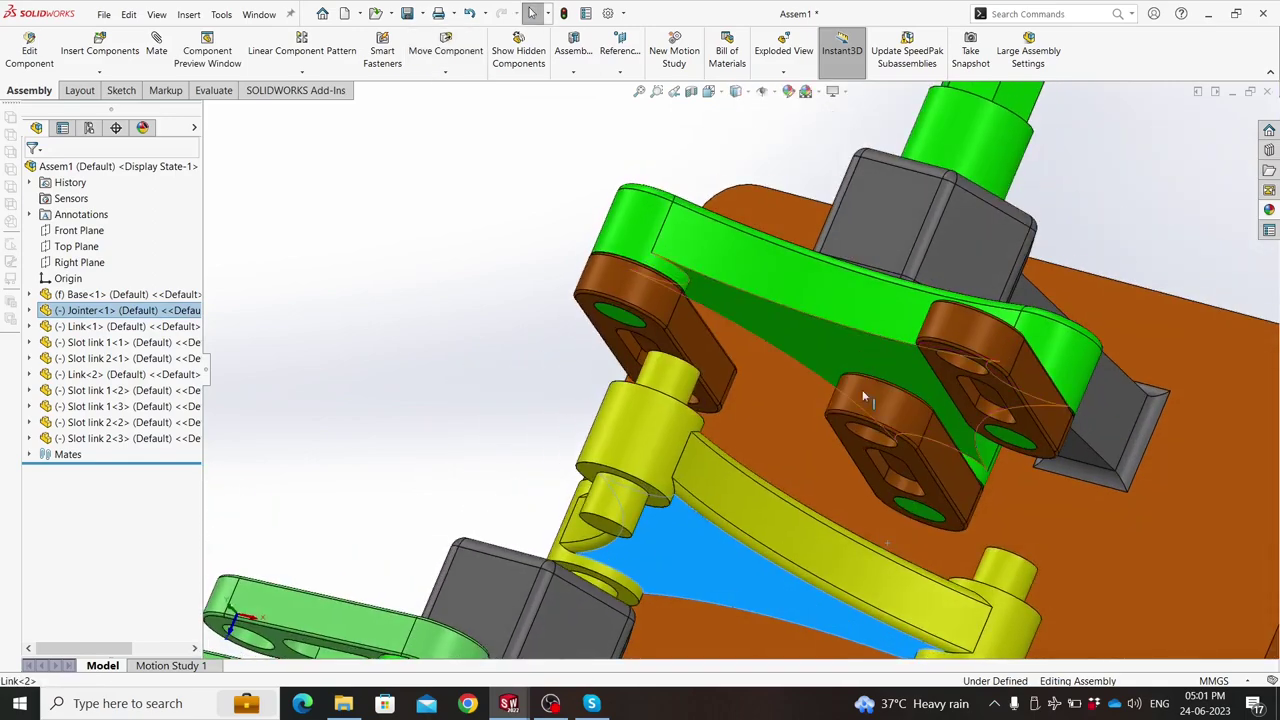
{"action": "left_click", "coordinate": [862, 432]}
{"action": "middle_click_drag", "start_coordinate": [862, 432], "coordinate": [740, 485]}
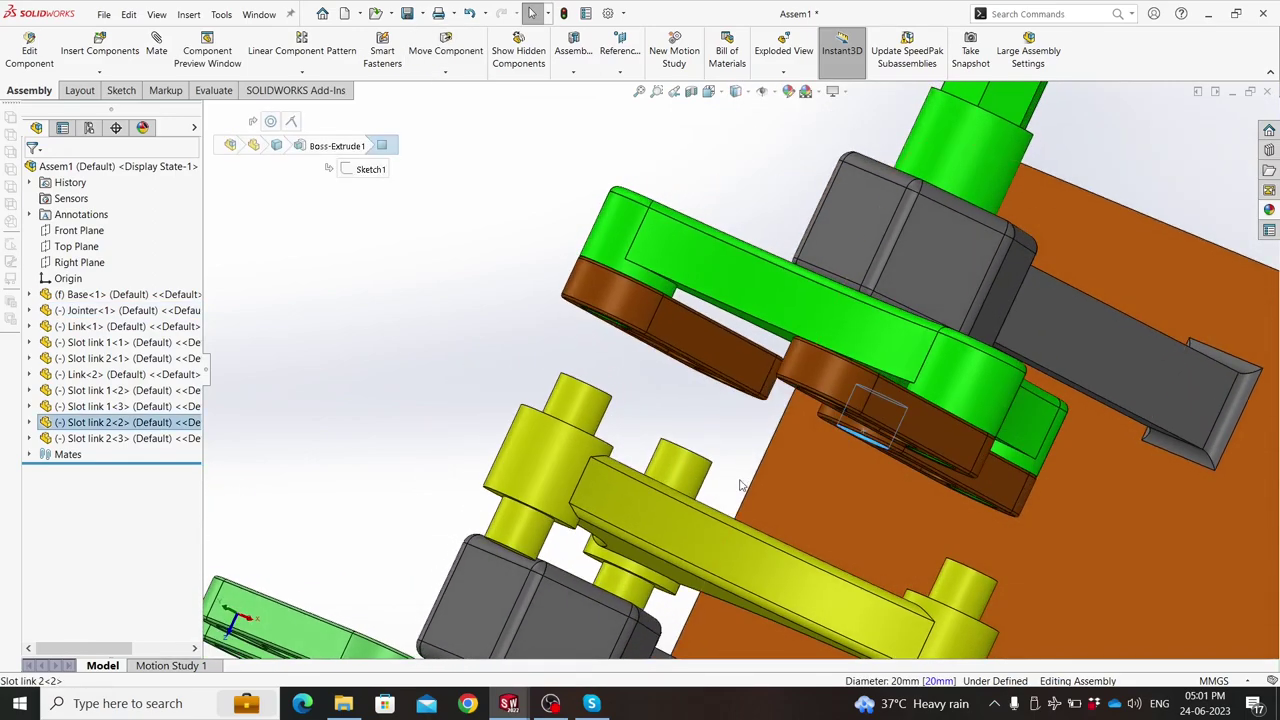
{"action": "left_click", "coordinate": [692, 482], "text": "ctrl"}
{"action": "left_click", "coordinate": [791, 467]}
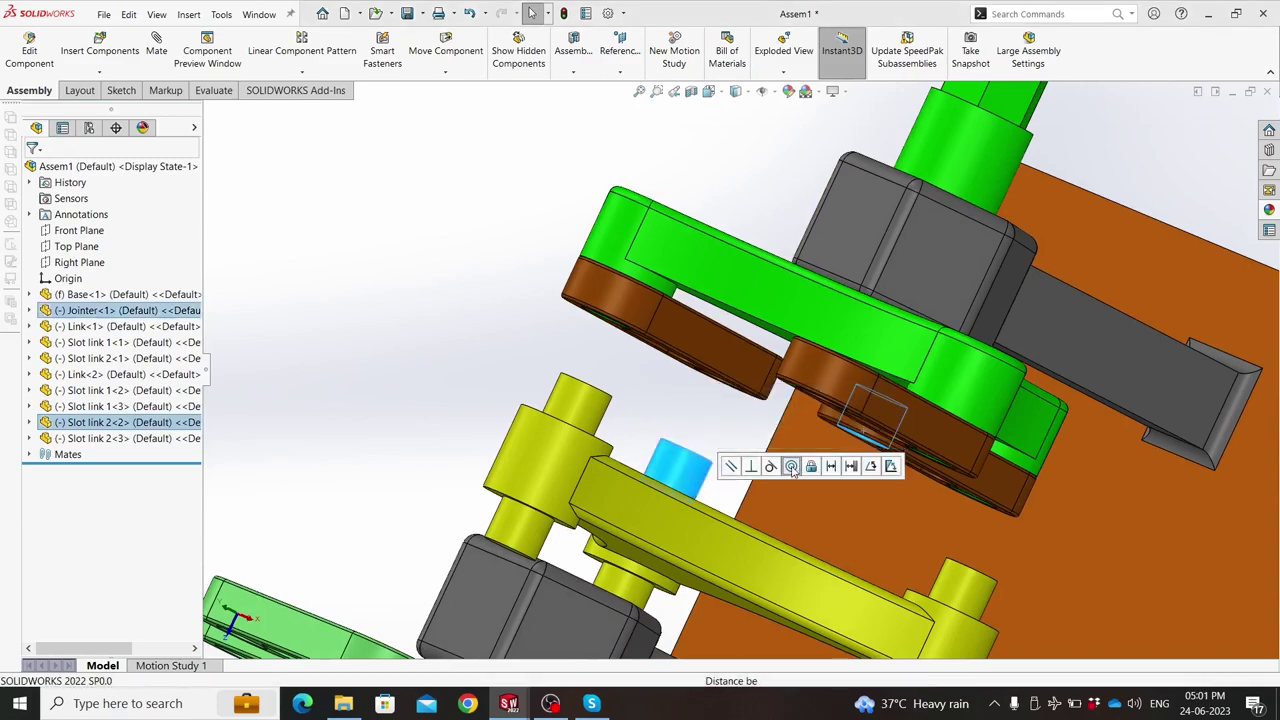
{"action": "mouse_move", "coordinate": [791, 467]}
{"action": "middle_mouse_down"}
{"action": "mouse_move", "coordinate": [820, 434]}
{"action": "mouse_move", "coordinate": [830, 441]}
{"action": "mouse_move", "coordinate": [629, 414]}
{"action": "middle_mouse_up"}
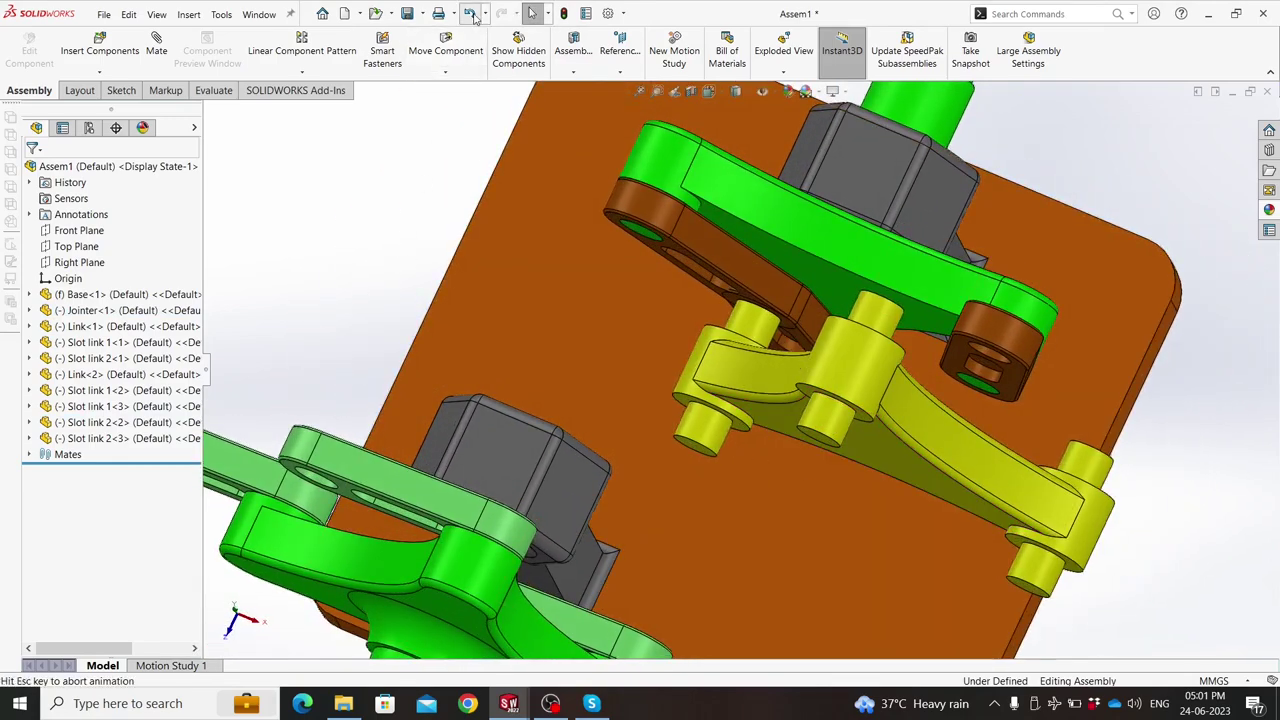
Zoom to fit and swing the yellow jointer to a new position.
{"action": "key", "text": "f"}
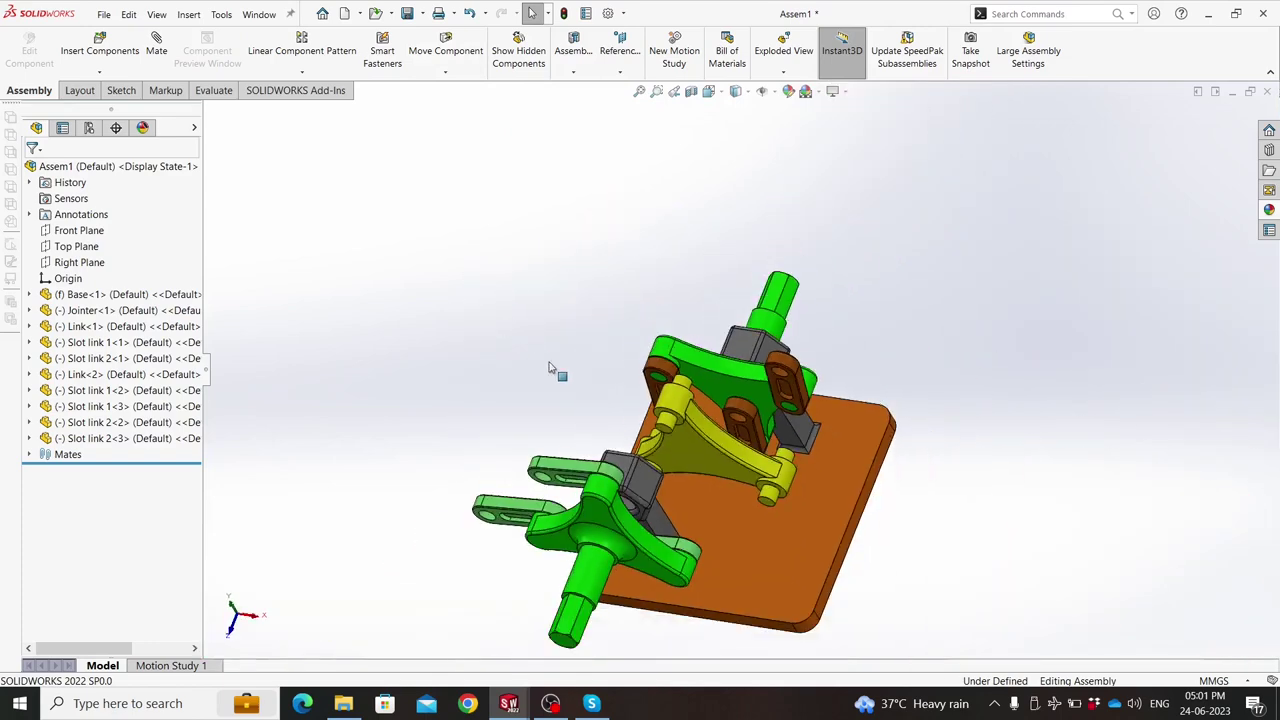
{"action": "mouse_move", "coordinate": [677, 449]}
{"action": "left_mouse_down"}
{"action": "mouse_move", "coordinate": [634, 425]}
{"action": "mouse_move", "coordinate": [662, 447]}
{"action": "left_mouse_up"}
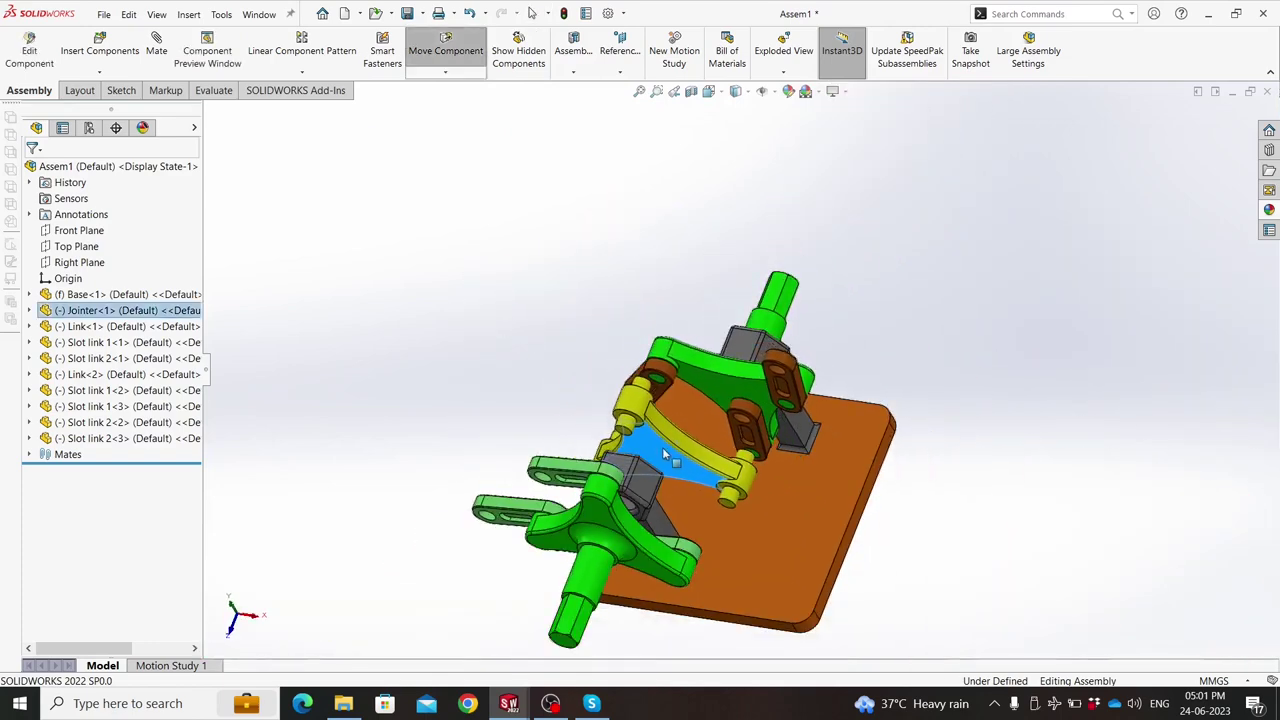
{"action": "left_click", "coordinate": [565, 358]}
{"action": "middle_click_drag", "start_coordinate": [565, 358], "coordinate": [755, 457]}
{"action": "scroll", "coordinate": [769, 339], "scroll_direction": "down", "scroll_amount": 3}
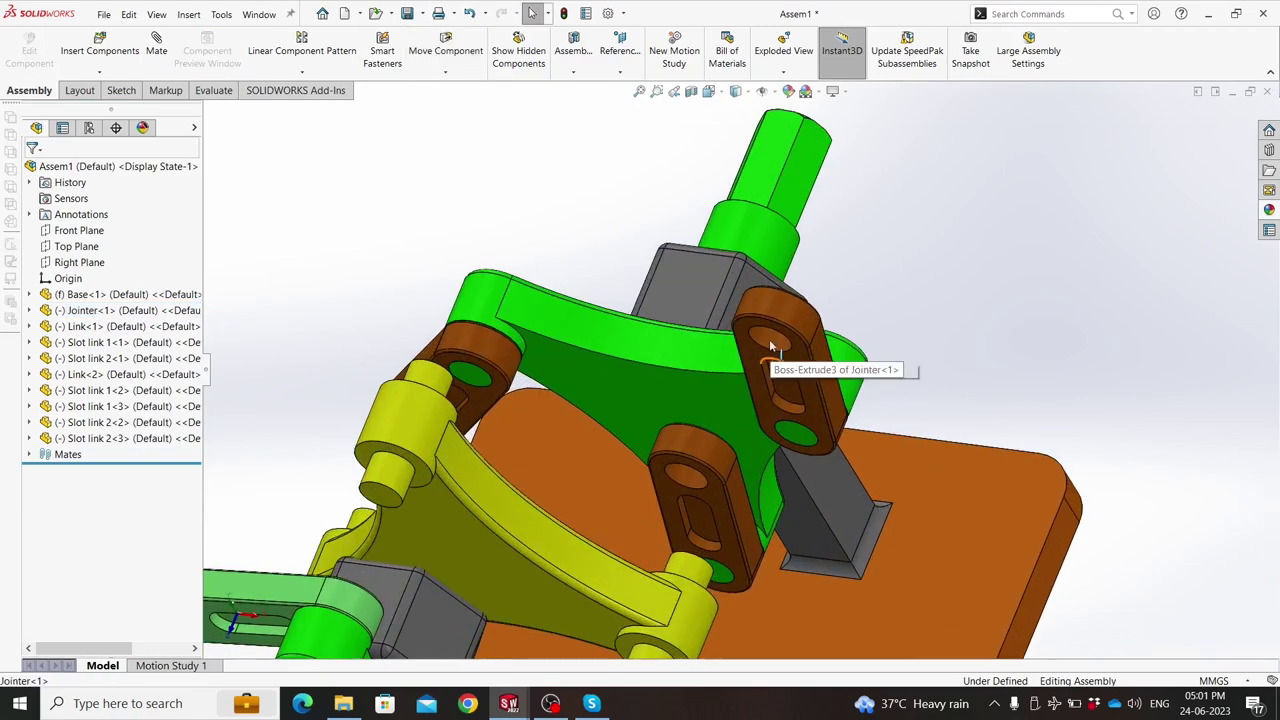
Make a jointer pin concentric with the hole on Slot link 2<1>.
{"action": "left_click", "coordinate": [768, 338]}
{"action": "middle_click_drag", "start_coordinate": [768, 338], "coordinate": [694, 360]}
{"action": "left_click_drag", "start_coordinate": [695, 381], "coordinate": [480, 410]}
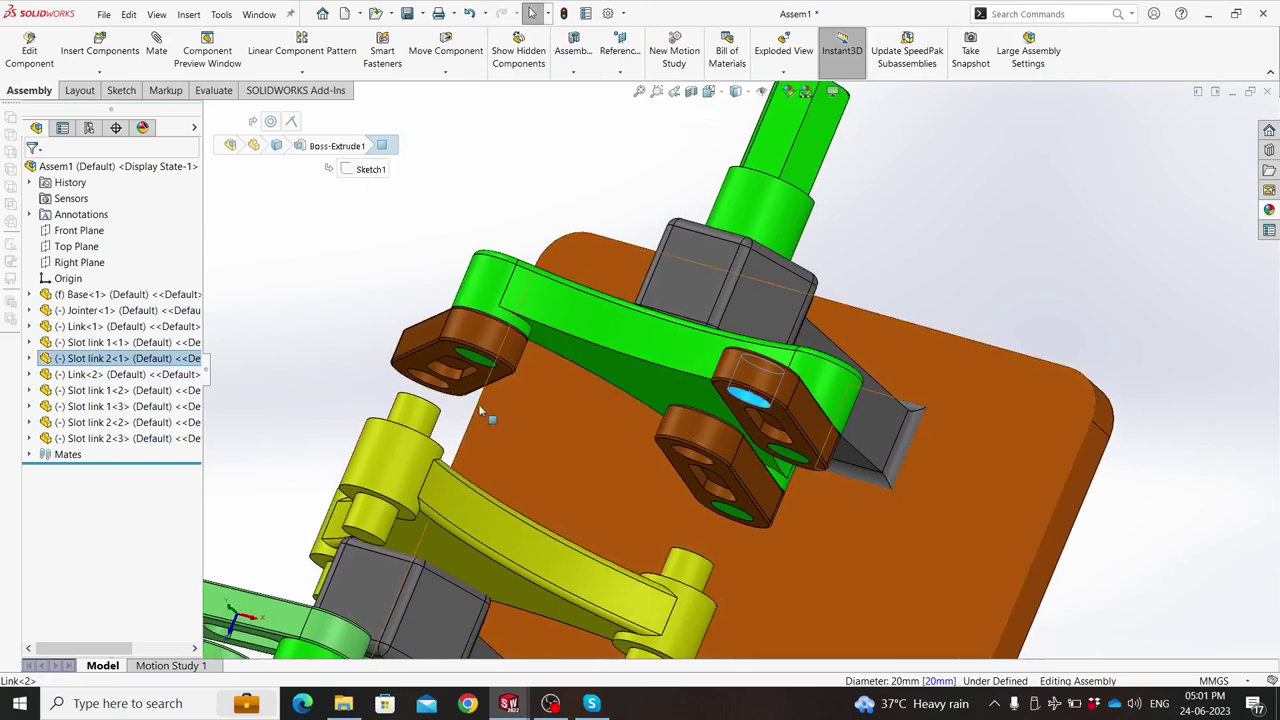
{"action": "left_click", "coordinate": [428, 418], "text": "ctrl"}
{"action": "mouse_move", "coordinate": [485, 445]}
{"action": "middle_mouse_down"}
{"action": "mouse_move", "coordinate": [541, 458]}
{"action": "mouse_move", "coordinate": [553, 436]}
{"action": "middle_mouse_up"}
{"action": "scroll", "coordinate": [988, 481], "scroll_direction": "up", "scroll_amount": 3}
{"action": "scroll", "coordinate": [990, 480], "scroll_direction": "down", "scroll_amount": 3}
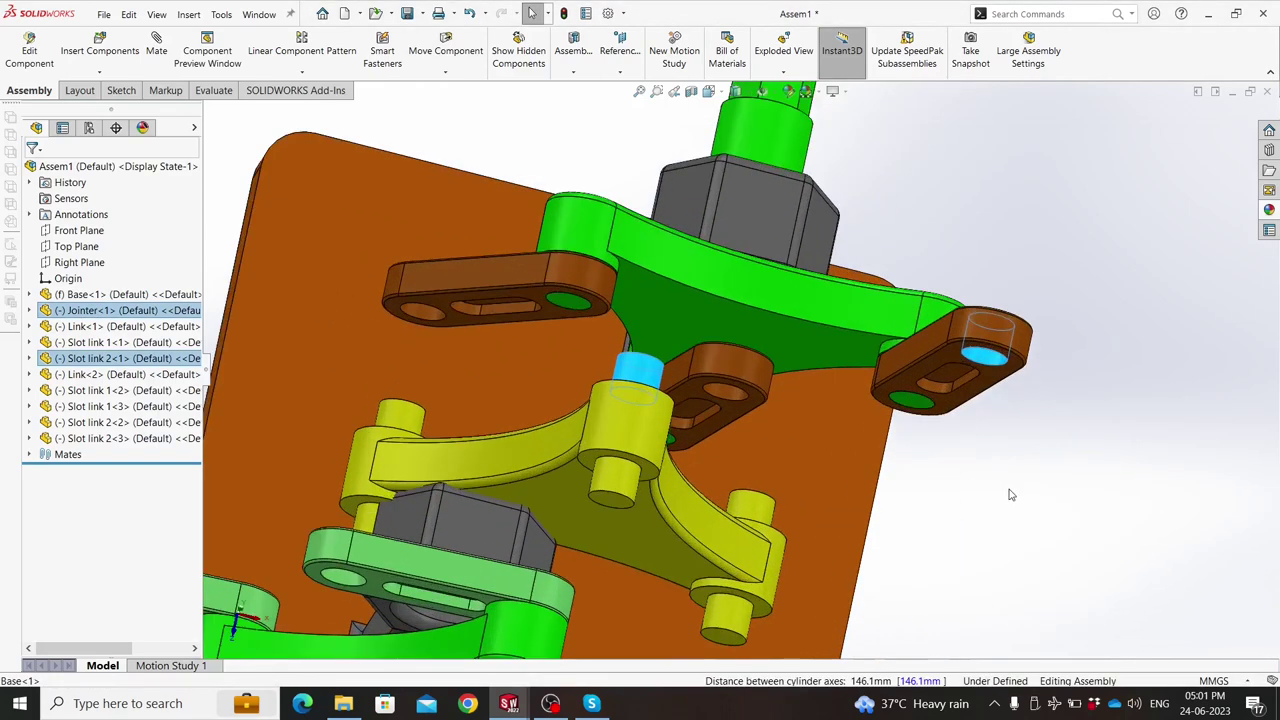
{"action": "left_click", "coordinate": [1000, 482]}
{"action": "scroll", "coordinate": [998, 400], "scroll_direction": "down", "scroll_amount": 2}
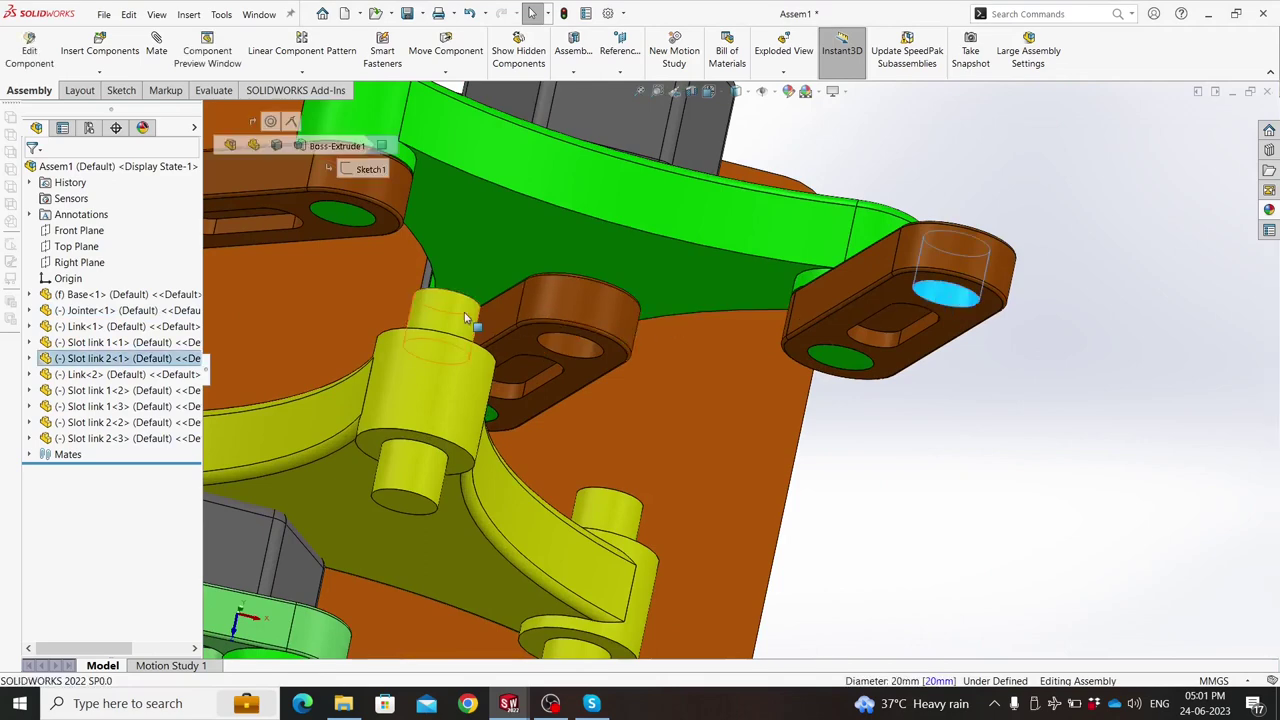
{"action": "left_click", "coordinate": [564, 305]}
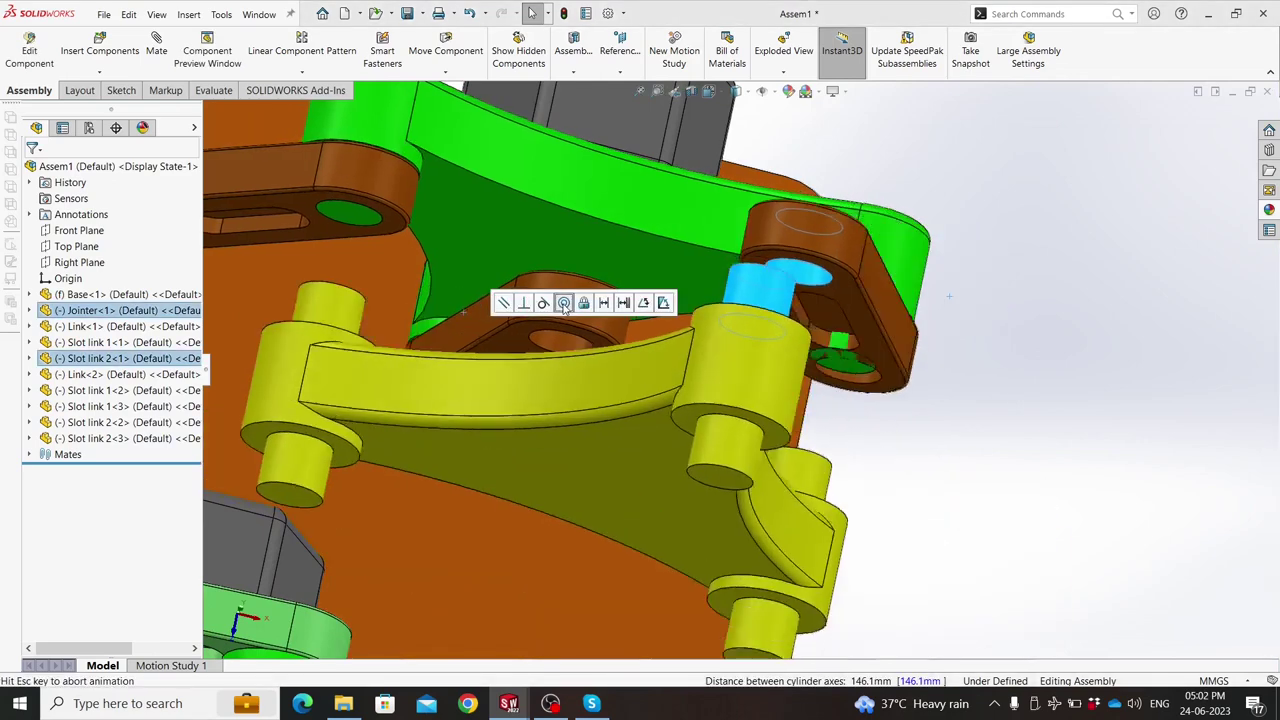
Viewing from below, add another concentric mate between a jointer pin and a brown hole.
{"action": "scroll", "coordinate": [660, 434], "scroll_direction": "up", "scroll_amount": 3}
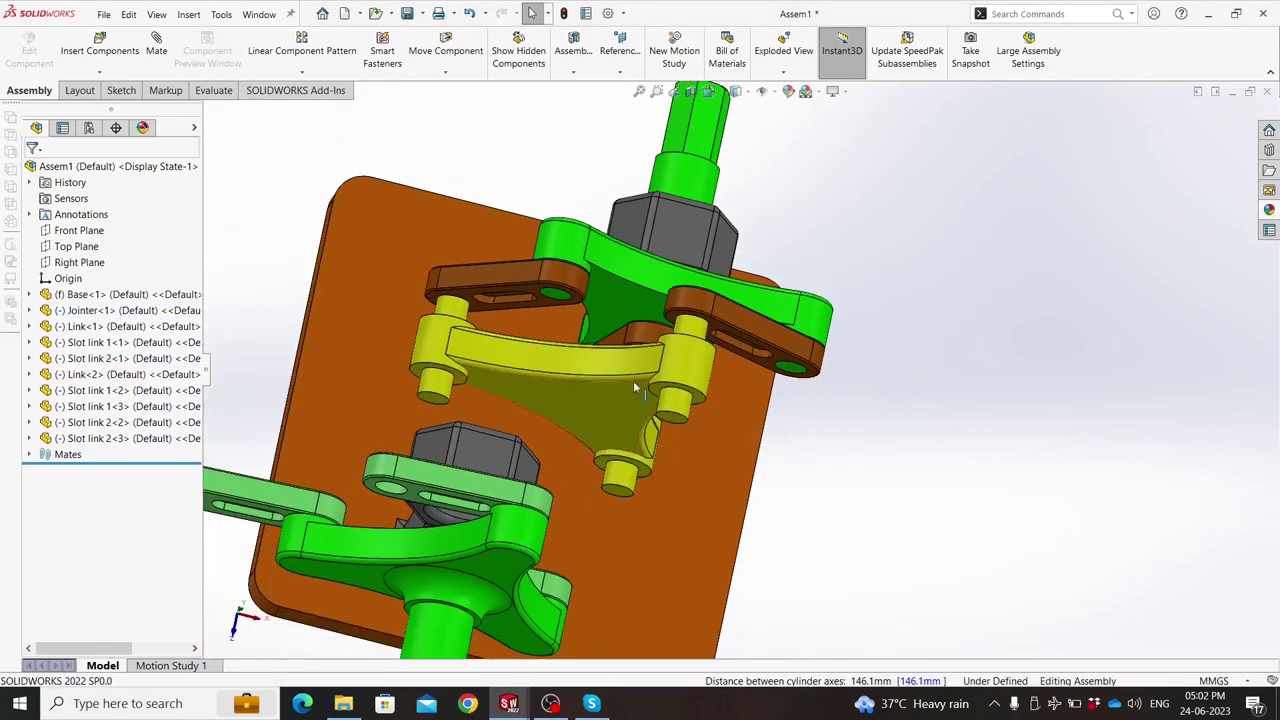
{"action": "mouse_move", "coordinate": [605, 395]}
{"action": "middle_mouse_down"}
{"action": "mouse_move", "coordinate": [523, 263]}
{"action": "mouse_move", "coordinate": [686, 414]}
{"action": "middle_mouse_up"}
{"action": "scroll", "coordinate": [731, 395], "scroll_direction": "down", "scroll_amount": 3}
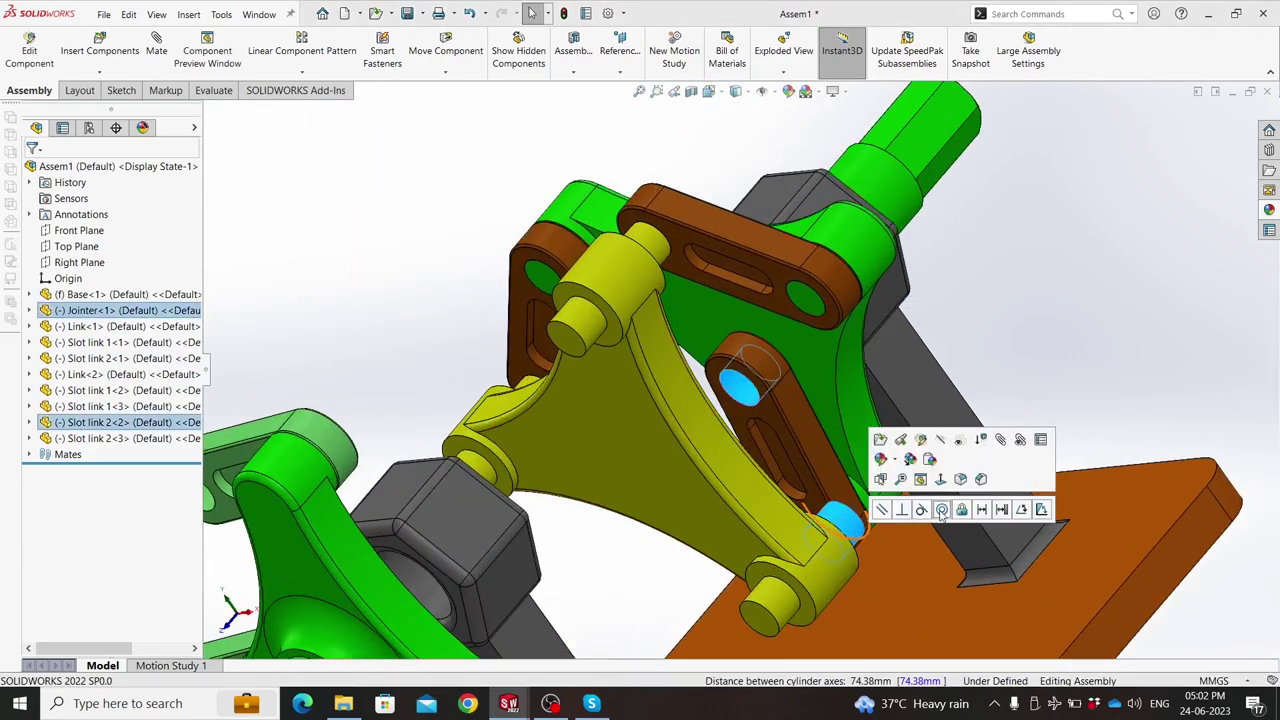
{"action": "left_click", "coordinate": [942, 512]}
Swing Slot link 1<1> upward and mate it concentric with a yellow jointer pin.
{"action": "scroll", "coordinate": [768, 495], "scroll_direction": "up", "scroll_amount": 5}
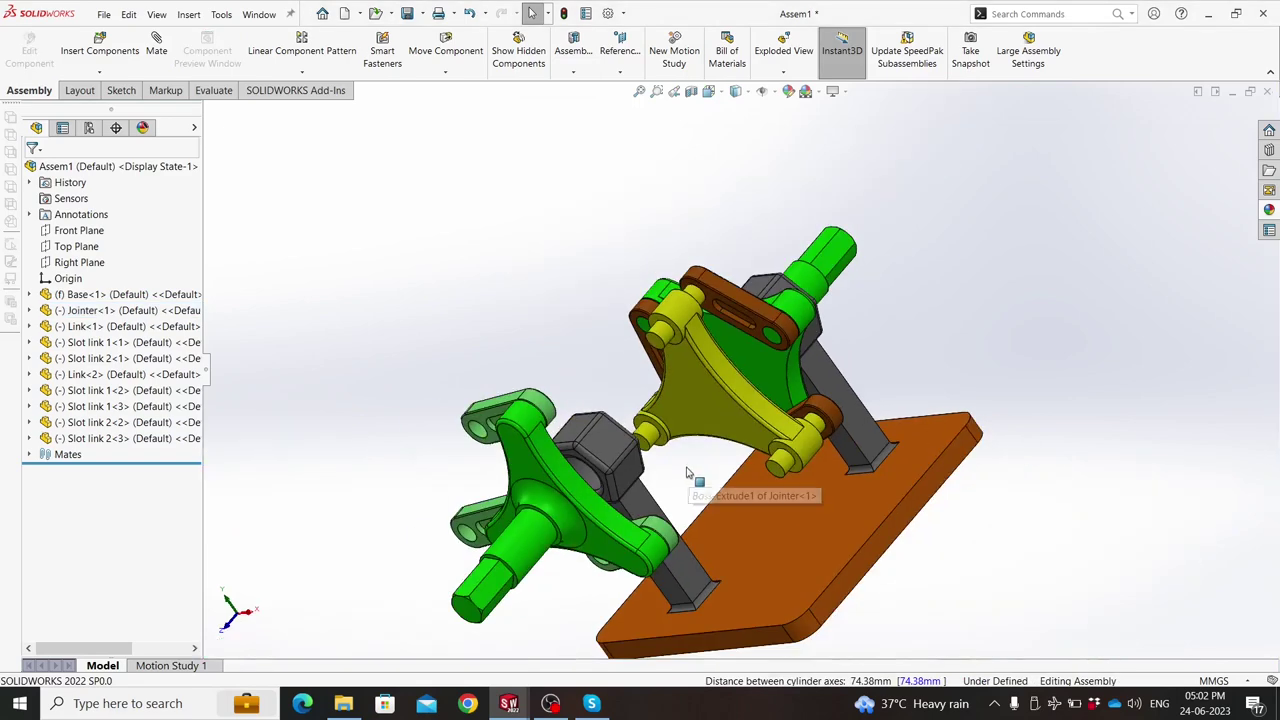
{"action": "mouse_move", "coordinate": [691, 480]}
{"action": "middle_mouse_down"}
{"action": "mouse_move", "coordinate": [638, 410]}
{"action": "mouse_move", "coordinate": [452, 425]}
{"action": "middle_mouse_up"}
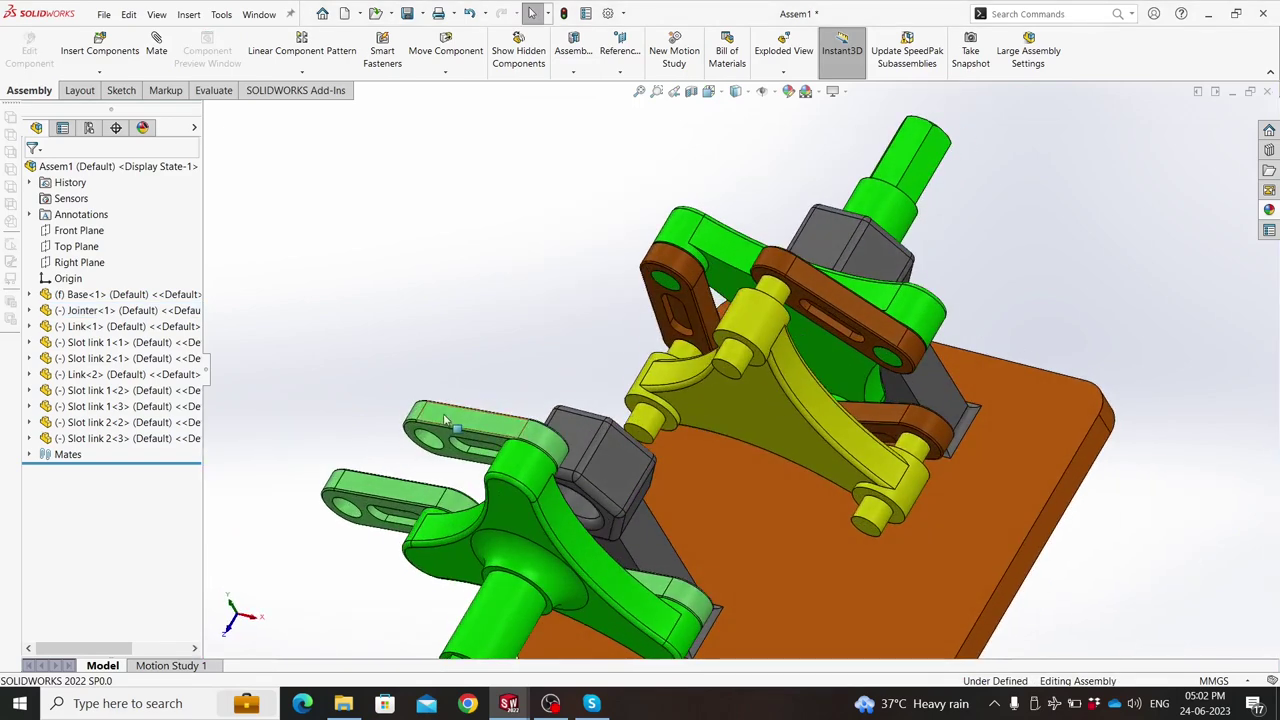
{"action": "mouse_move", "coordinate": [455, 425]}
{"action": "left_mouse_down"}
{"action": "mouse_move", "coordinate": [640, 465]}
{"action": "mouse_move", "coordinate": [777, 580]}
{"action": "left_mouse_up"}
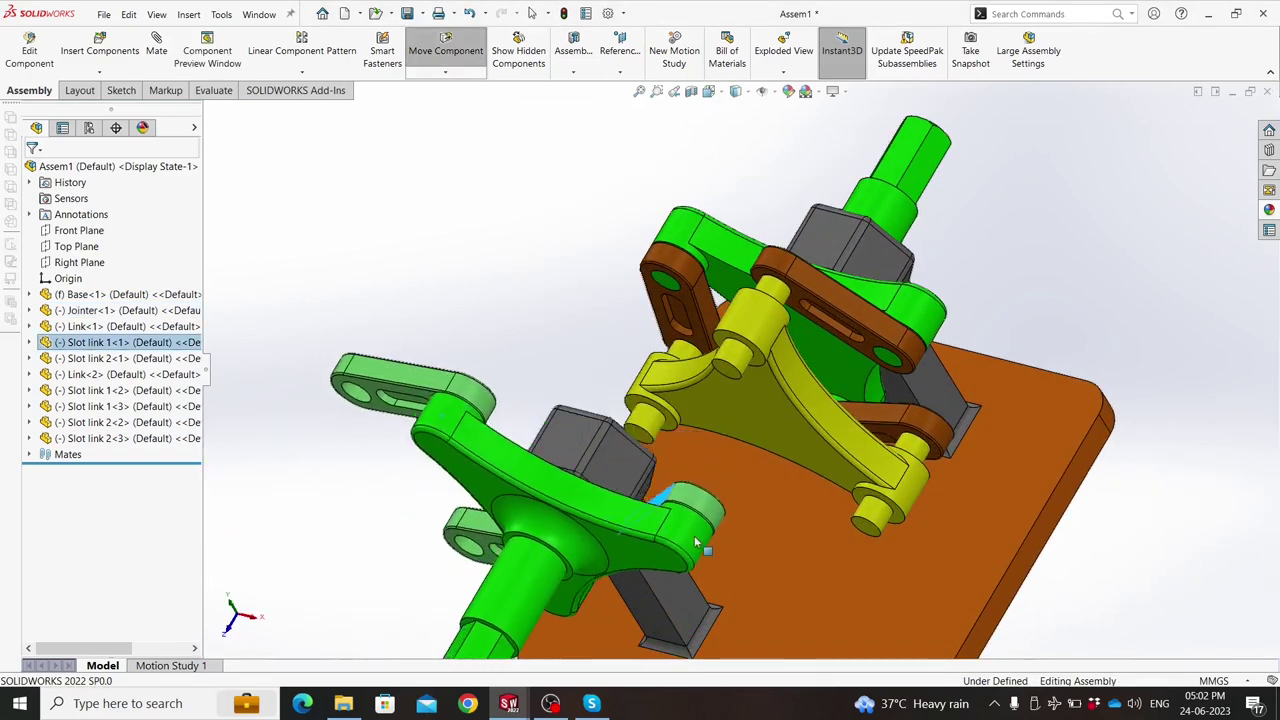
{"action": "scroll", "coordinate": [866, 522], "scroll_direction": "down", "scroll_amount": 2}
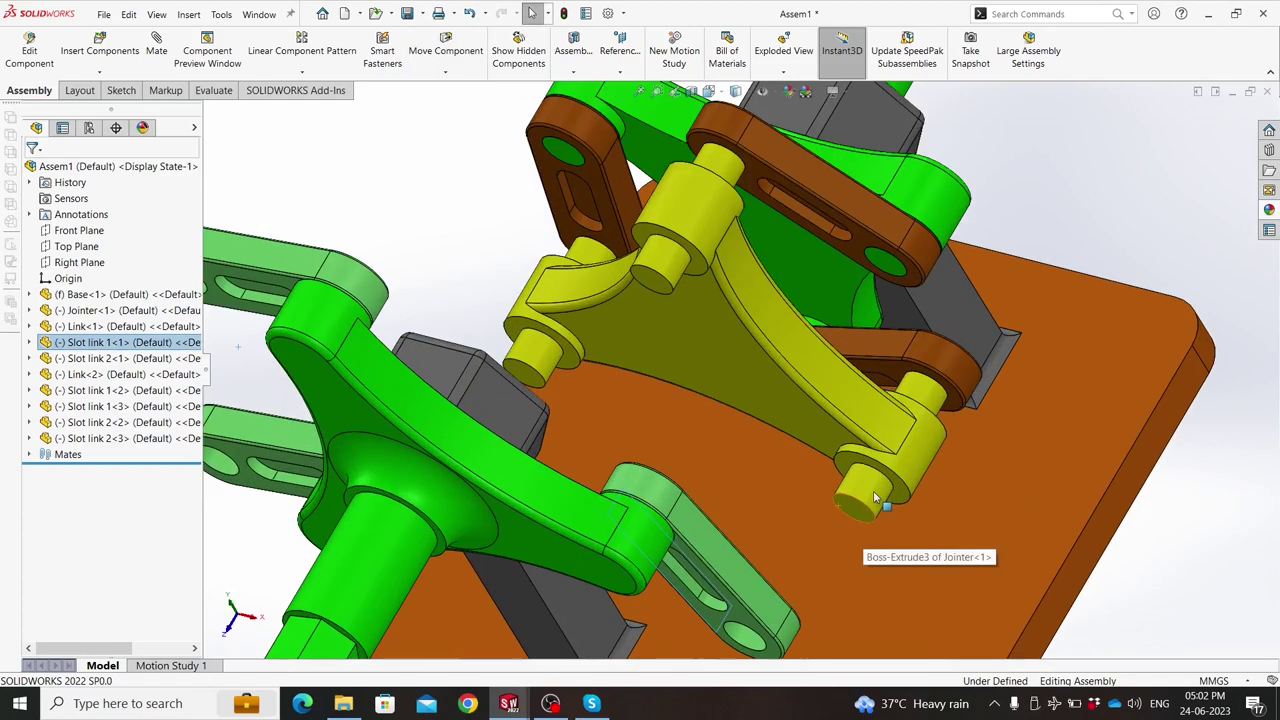
{"action": "left_click", "coordinate": [873, 490]}
{"action": "scroll", "coordinate": [807, 568], "scroll_direction": "up", "scroll_amount": 2}
{"action": "scroll", "coordinate": [807, 568], "scroll_direction": "down", "scroll_amount": 4}
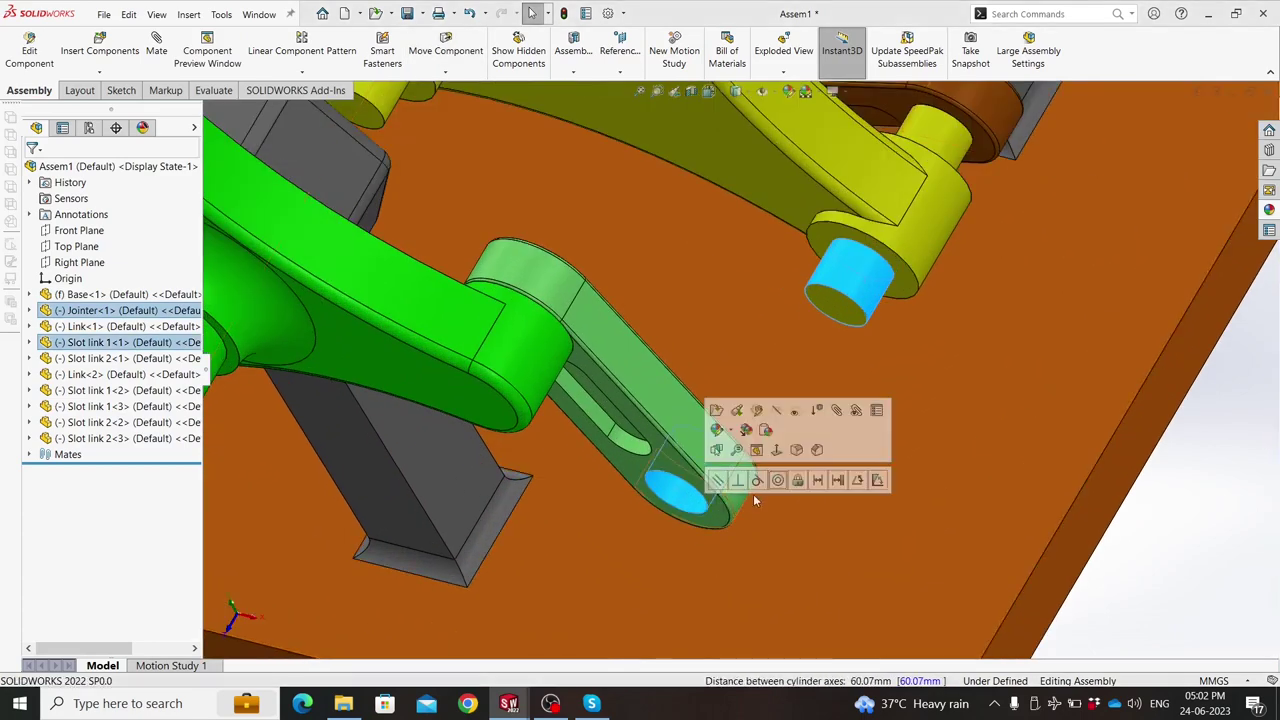
{"action": "left_click", "coordinate": [779, 481]}
Attempt a concentric mate between a jointer pin and a Slot link 1<2> hole, cancelling when it fails.
{"action": "scroll", "coordinate": [739, 378], "scroll_direction": "up", "scroll_amount": 4}
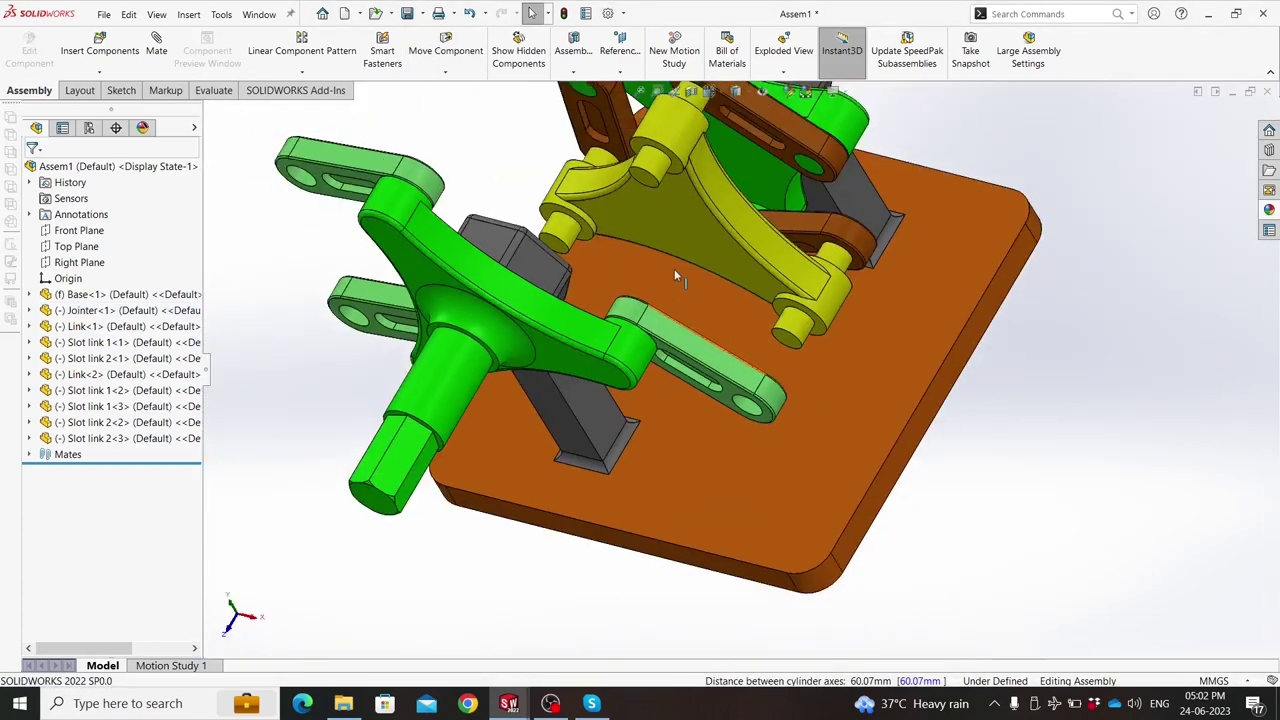
{"action": "scroll", "coordinate": [683, 262], "scroll_direction": "down", "scroll_amount": 1}
{"action": "scroll", "coordinate": [379, 318], "scroll_direction": "down", "scroll_amount": 2}
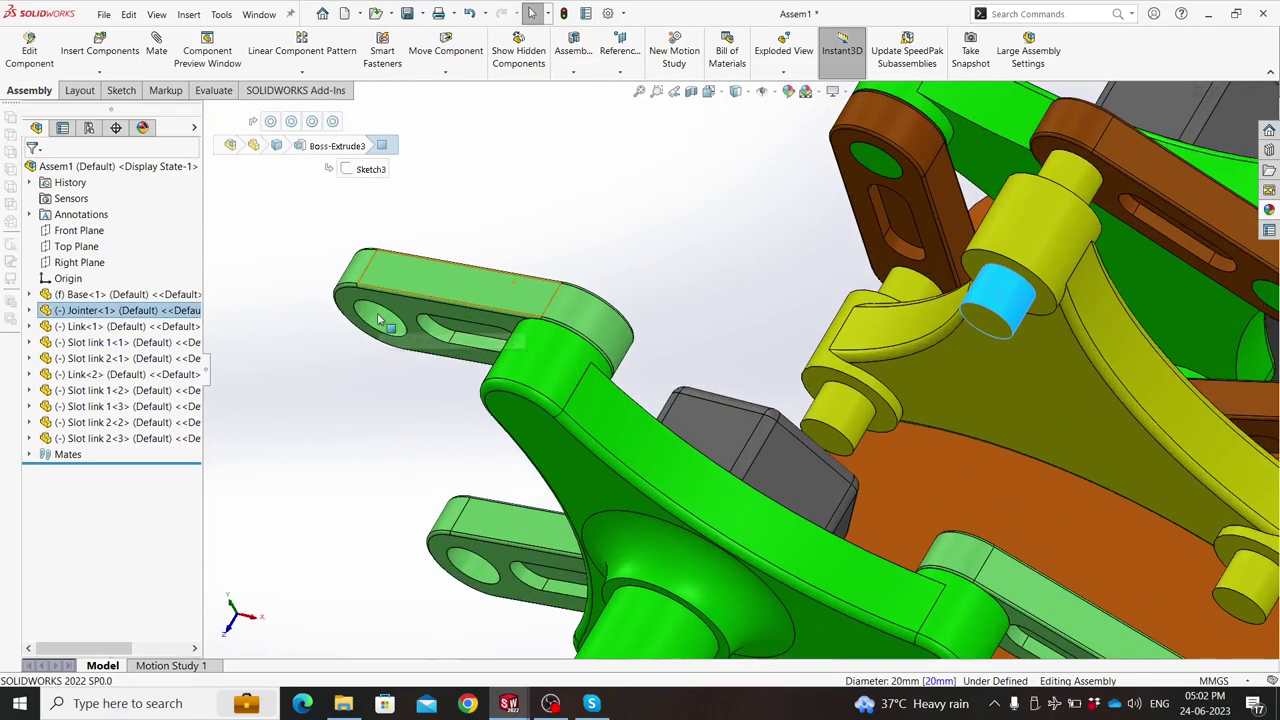
{"action": "left_click", "coordinate": [483, 309]}
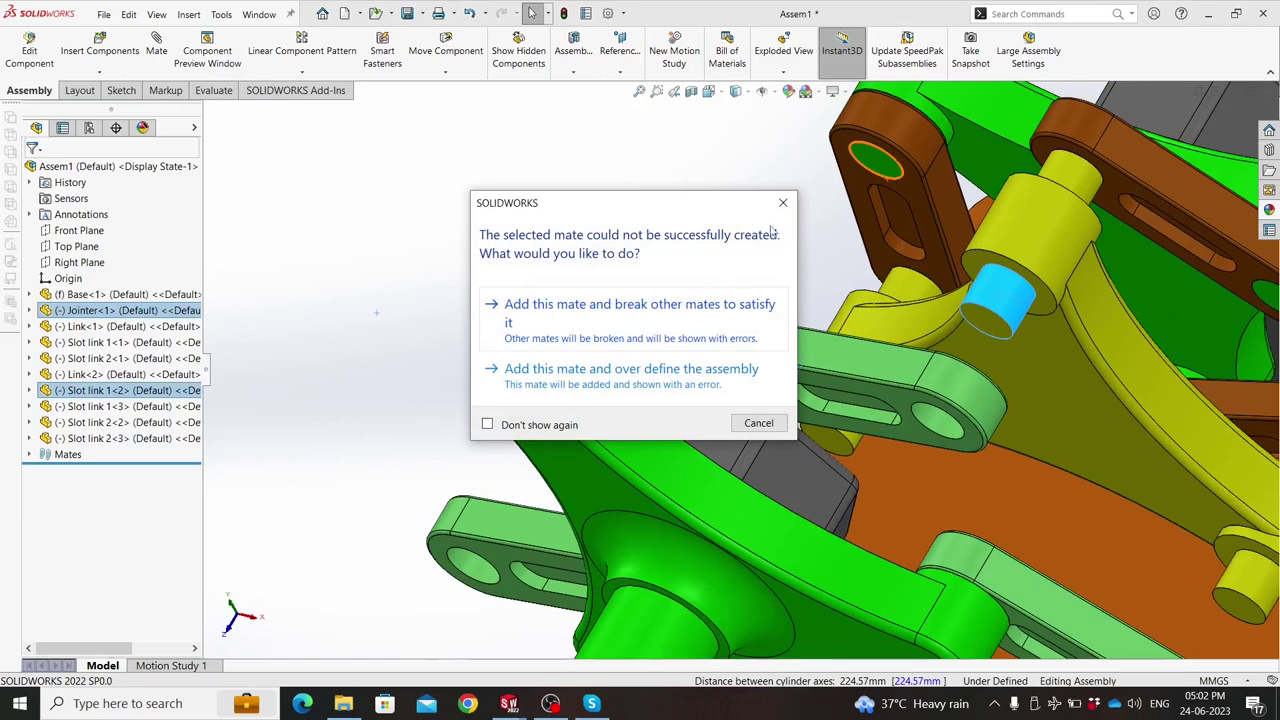
{"action": "left_click", "coordinate": [783, 203]}
{"action": "scroll", "coordinate": [663, 309], "scroll_direction": "up", "scroll_amount": 5}
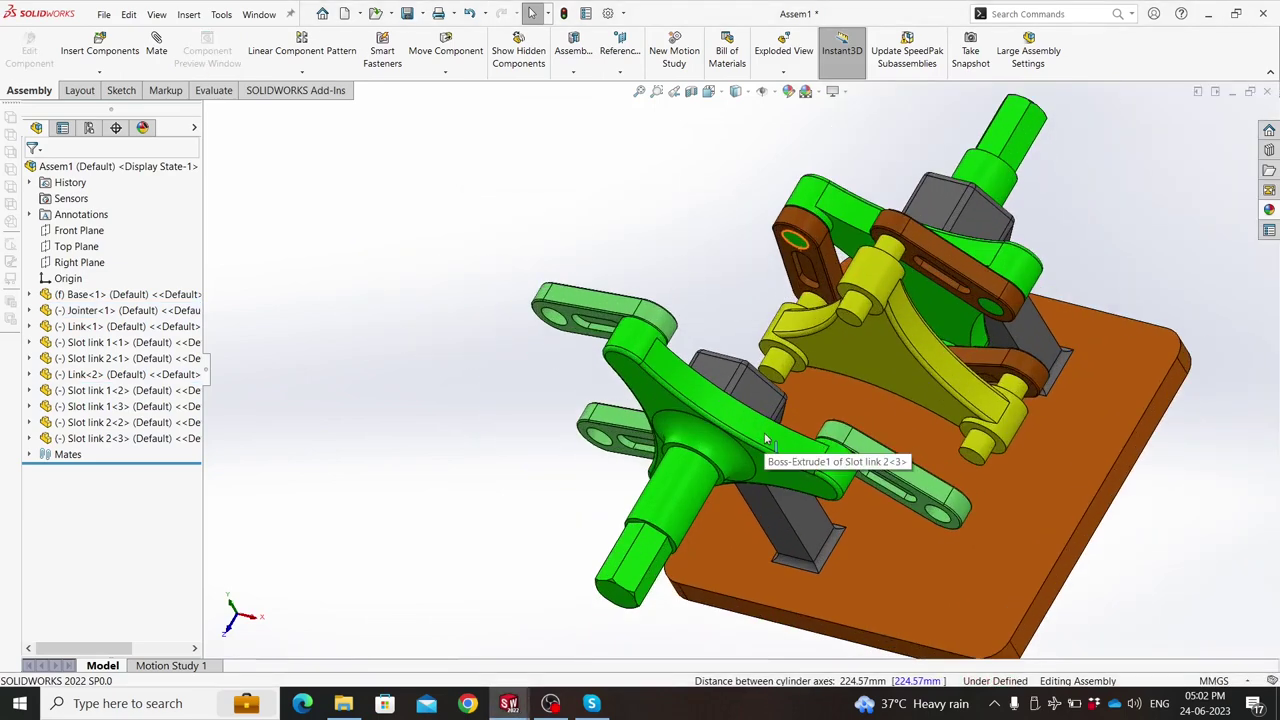
Rotate Link<1> and orbit to watch the mated linkage move around the fixed base.
{"action": "mouse_move", "coordinate": [765, 440]}
{"action": "middle_mouse_down"}
{"action": "mouse_move", "coordinate": [802, 398]}
{"action": "mouse_move", "coordinate": [740, 425]}
{"action": "middle_mouse_up"}
{"action": "mouse_move", "coordinate": [726, 431]}
{"action": "left_mouse_down"}
{"action": "mouse_move", "coordinate": [763, 382]}
{"action": "mouse_move", "coordinate": [757, 425]}
{"action": "left_mouse_up"}
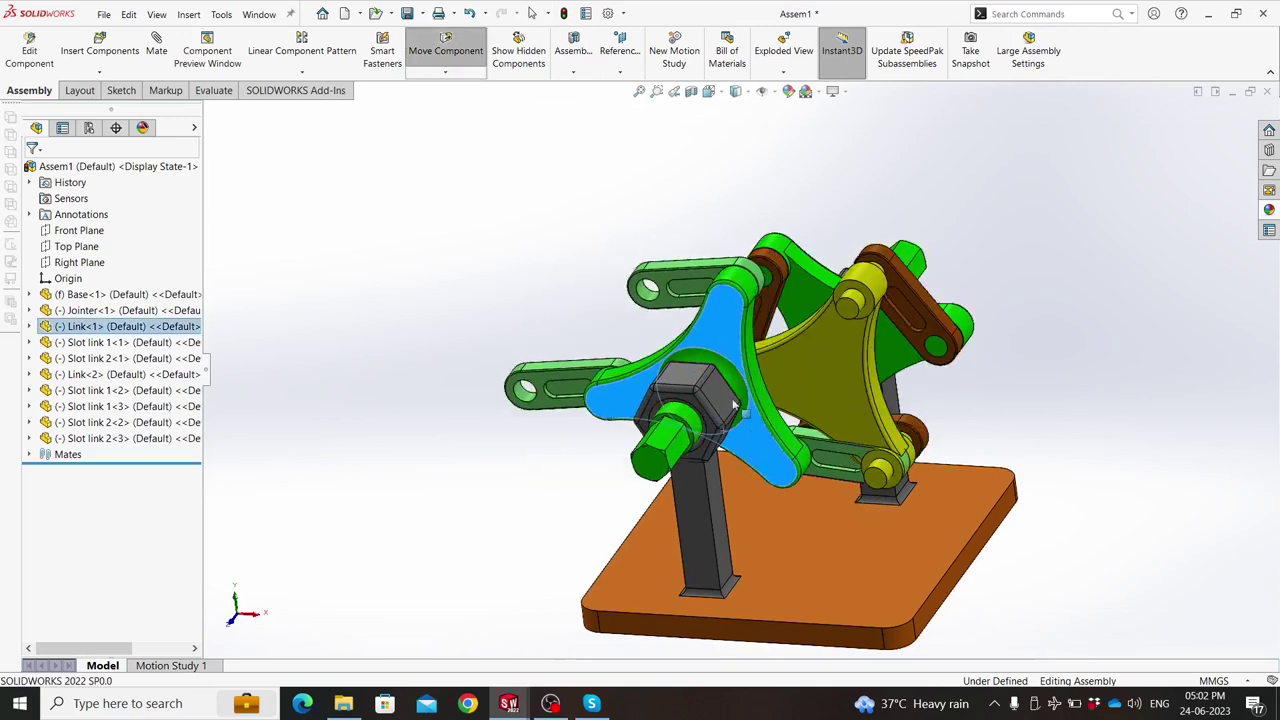
{"action": "mouse_move", "coordinate": [512, 286]}
{"action": "middle_mouse_down"}
{"action": "mouse_move", "coordinate": [451, 343]}
{"action": "mouse_move", "coordinate": [470, 381]}
{"action": "mouse_move", "coordinate": [446, 329]}
{"action": "mouse_move", "coordinate": [451, 291]}
{"action": "mouse_move", "coordinate": [380, 372]}
{"action": "mouse_move", "coordinate": [585, 284]}
{"action": "mouse_move", "coordinate": [620, 340]}
{"action": "mouse_move", "coordinate": [590, 415]}
{"action": "mouse_move", "coordinate": [767, 320]}
{"action": "middle_mouse_up"}
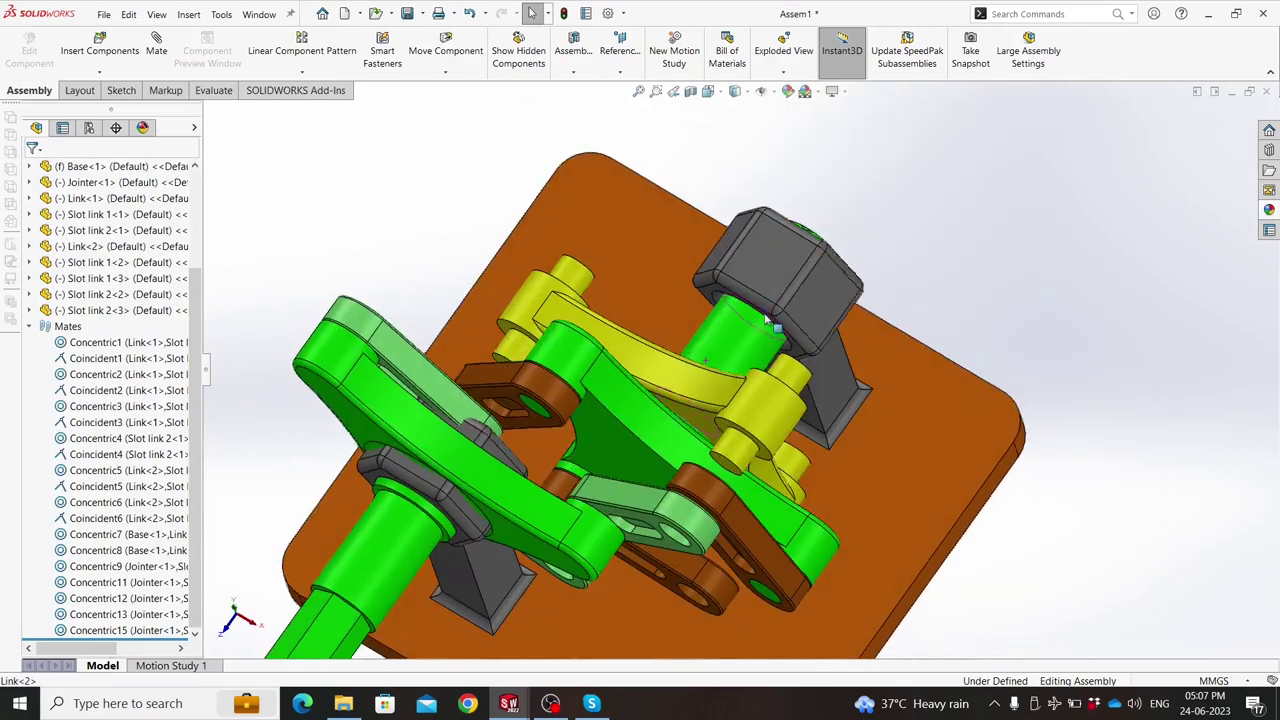
Rotate the second link to test the linkage, then orbit toward the brown slot link.
{"action": "mouse_move", "coordinate": [630, 396]}
{"action": "left_mouse_down"}
{"action": "mouse_move", "coordinate": [658, 350]}
{"action": "mouse_move", "coordinate": [712, 310]}
{"action": "left_mouse_up"}
{"action": "key", "text": "Escape"}
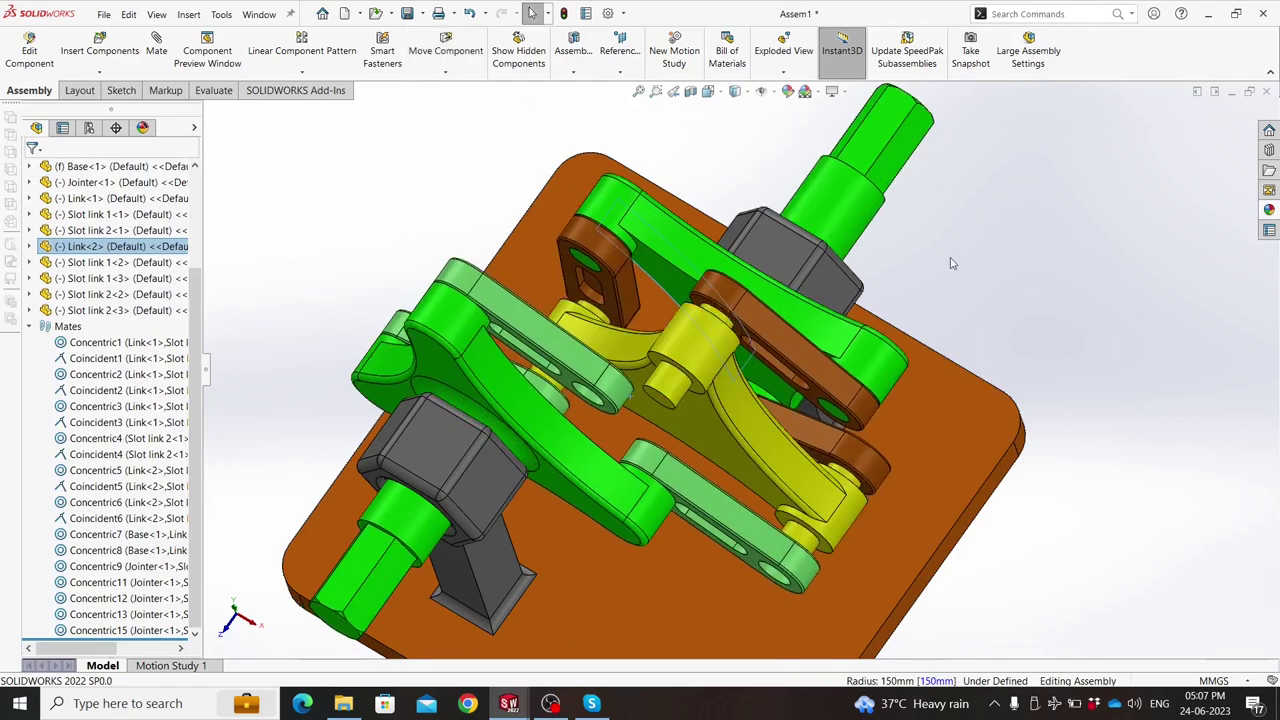
{"action": "left_click", "coordinate": [952, 264]}
{"action": "middle_click_drag", "start_coordinate": [952, 264], "coordinate": [737, 349]}
{"action": "scroll", "coordinate": [769, 302], "scroll_direction": "down", "scroll_amount": 5}
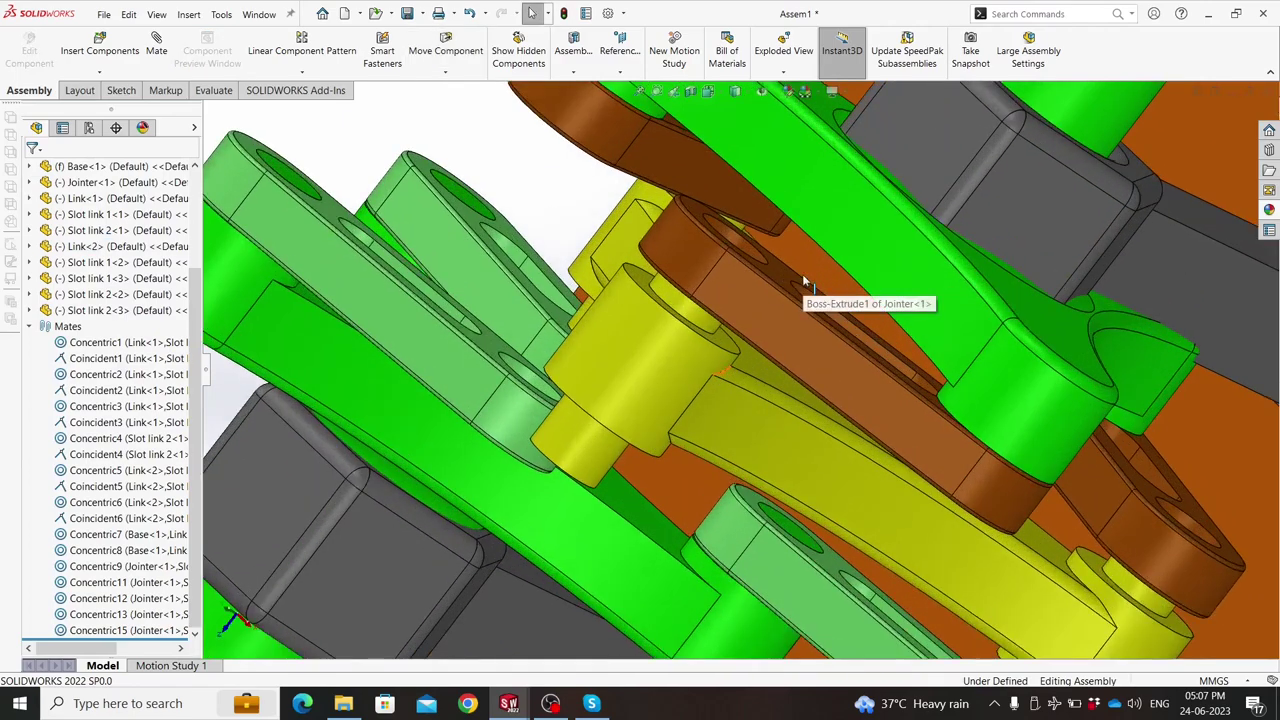
{"action": "scroll", "coordinate": [769, 302], "scroll_direction": "down", "scroll_amount": 3}
{"action": "scroll", "coordinate": [713, 347], "scroll_direction": "down", "scroll_amount": 3}
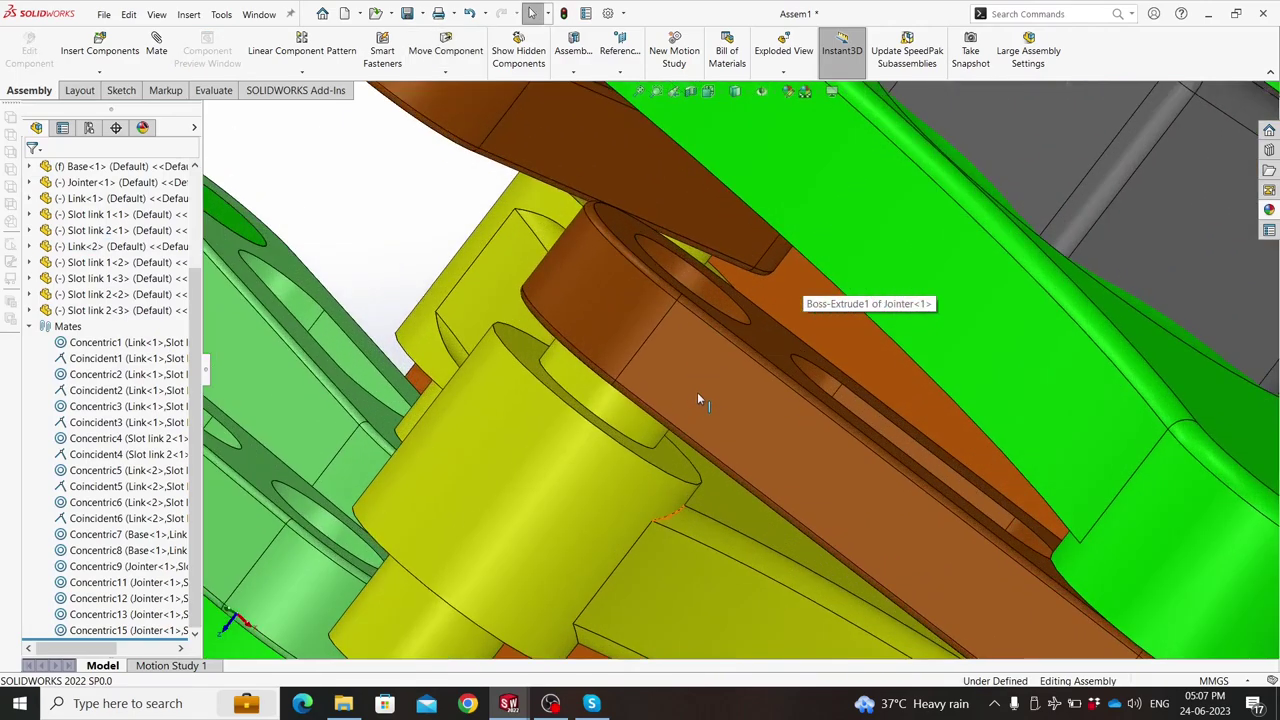
{"action": "middle_click_drag", "start_coordinate": [697, 400], "coordinate": [617, 503]}
Make a Slot link 2<3> face coincident with the jointer's circular edge (Coincident10) and test its motion.
{"action": "left_click", "coordinate": [657, 432]}
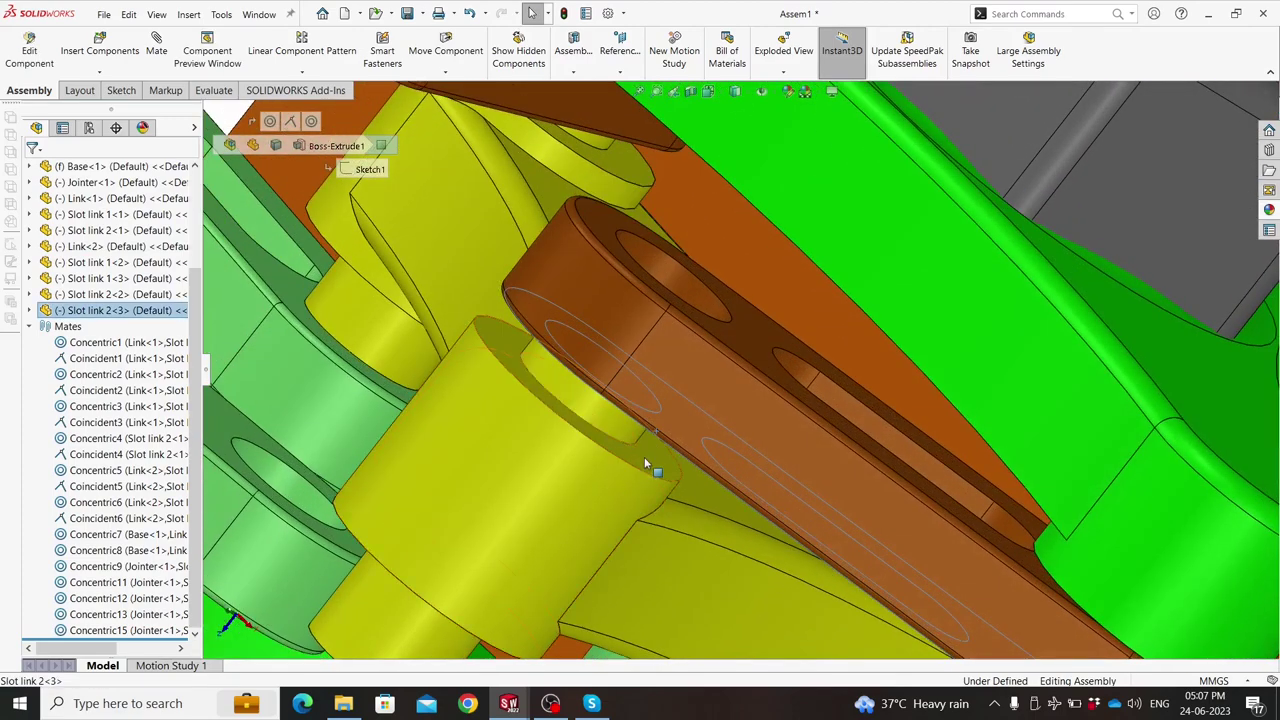
{"action": "left_click", "coordinate": [644, 463], "text": "ctrl"}
{"action": "left_click", "coordinate": [684, 448]}
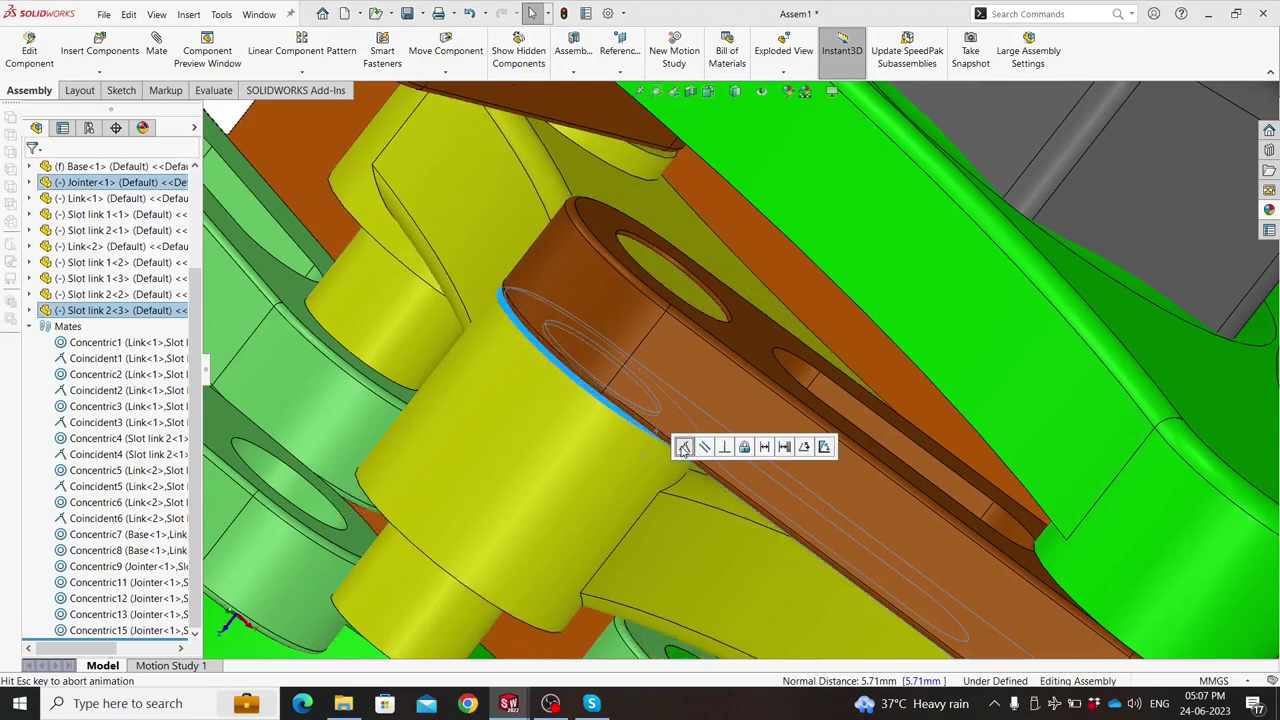
{"action": "key", "text": "f"}
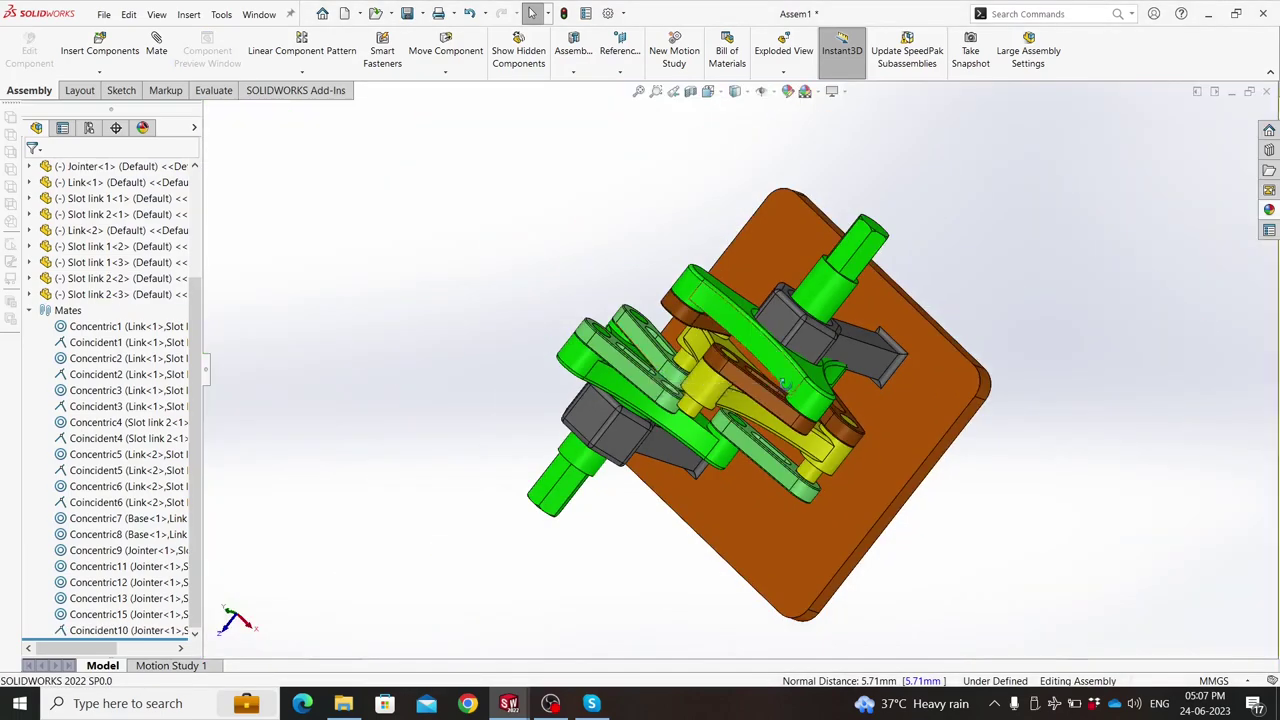
{"action": "scroll", "coordinate": [785, 383], "scroll_direction": "down", "scroll_amount": 3}
{"action": "scroll", "coordinate": [767, 358], "scroll_direction": "down", "scroll_amount": 3}
{"action": "mouse_move", "coordinate": [764, 359]}
{"action": "left_mouse_down"}
{"action": "mouse_move", "coordinate": [717, 411]}
{"action": "mouse_move", "coordinate": [748, 378]}
{"action": "left_mouse_up"}
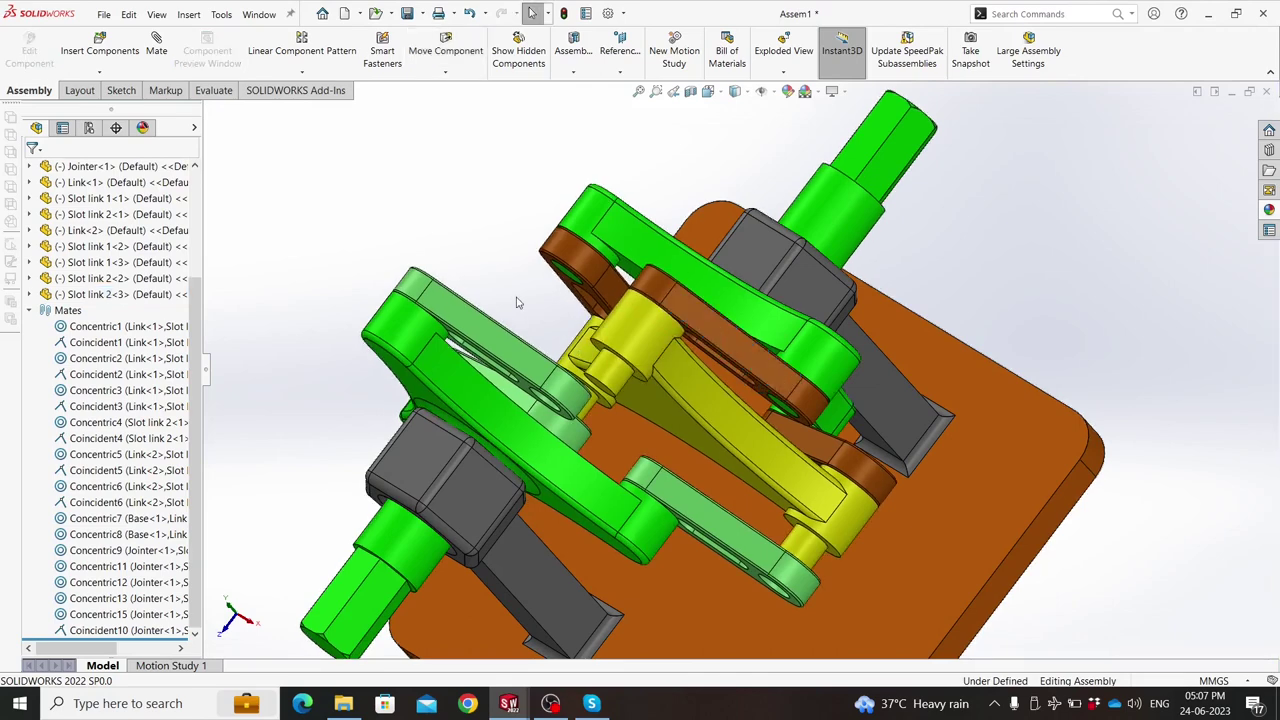
{"action": "mouse_move", "coordinate": [517, 302]}
{"action": "middle_mouse_down"}
{"action": "mouse_move", "coordinate": [508, 208]}
{"action": "mouse_move", "coordinate": [583, 428]}
{"action": "middle_mouse_up"}
{"action": "scroll", "coordinate": [560, 362], "scroll_direction": "down", "scroll_amount": 4}
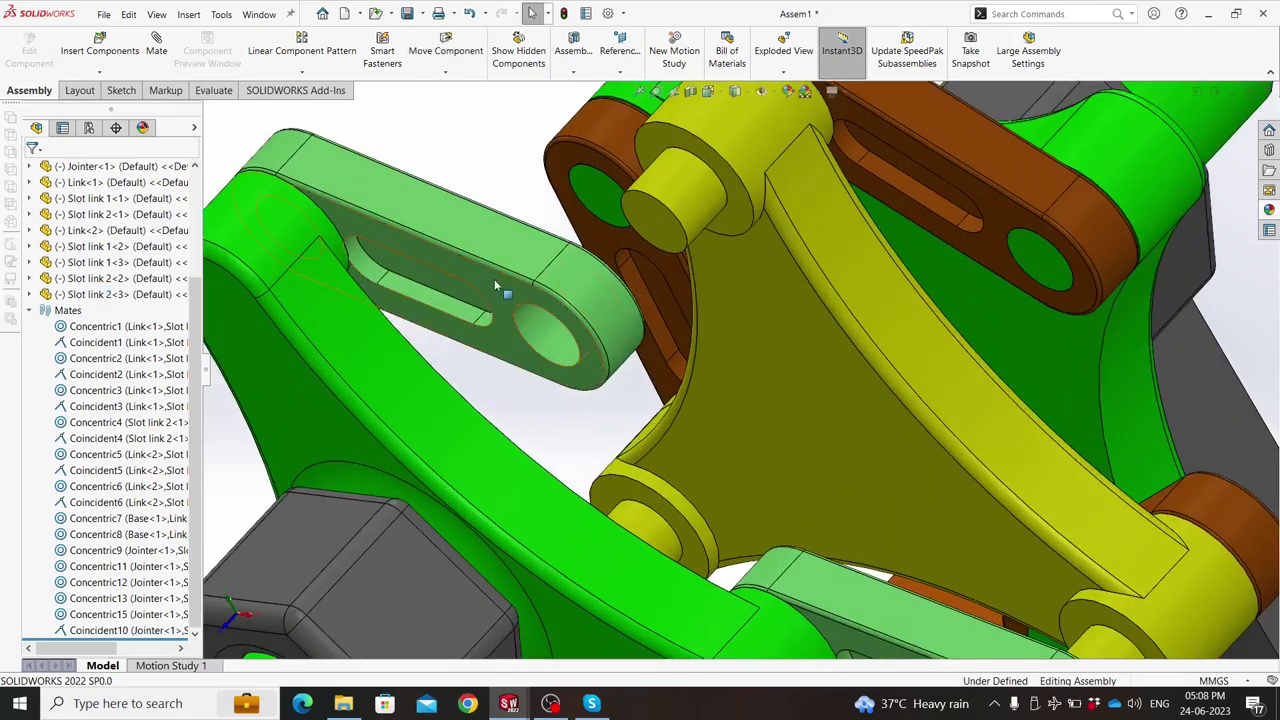
{"action": "left_click_drag", "start_coordinate": [494, 287], "coordinate": [518, 211]}
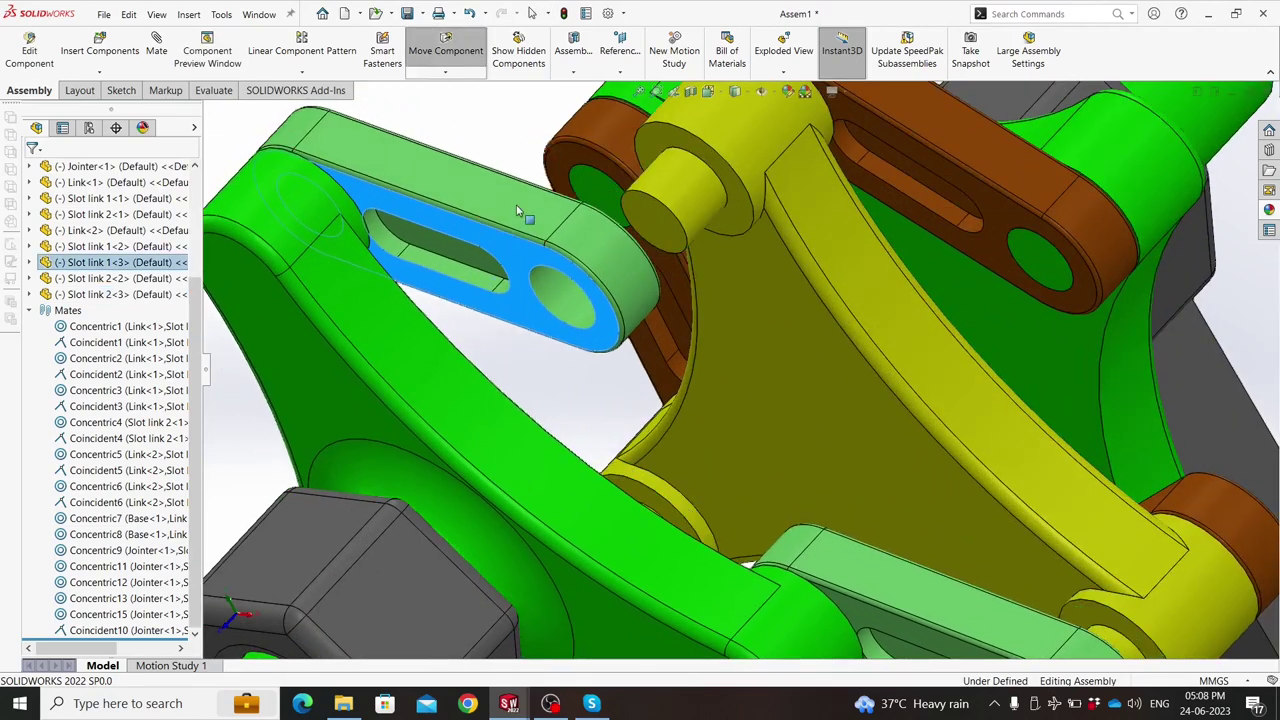
Add Coincident11 between another slot link and the jointer's circular edge.
{"action": "key", "text": "f"}
{"action": "scroll", "coordinate": [968, 461], "scroll_direction": "down", "scroll_amount": 5}
{"action": "scroll", "coordinate": [910, 403], "scroll_direction": "down", "scroll_amount": 3}
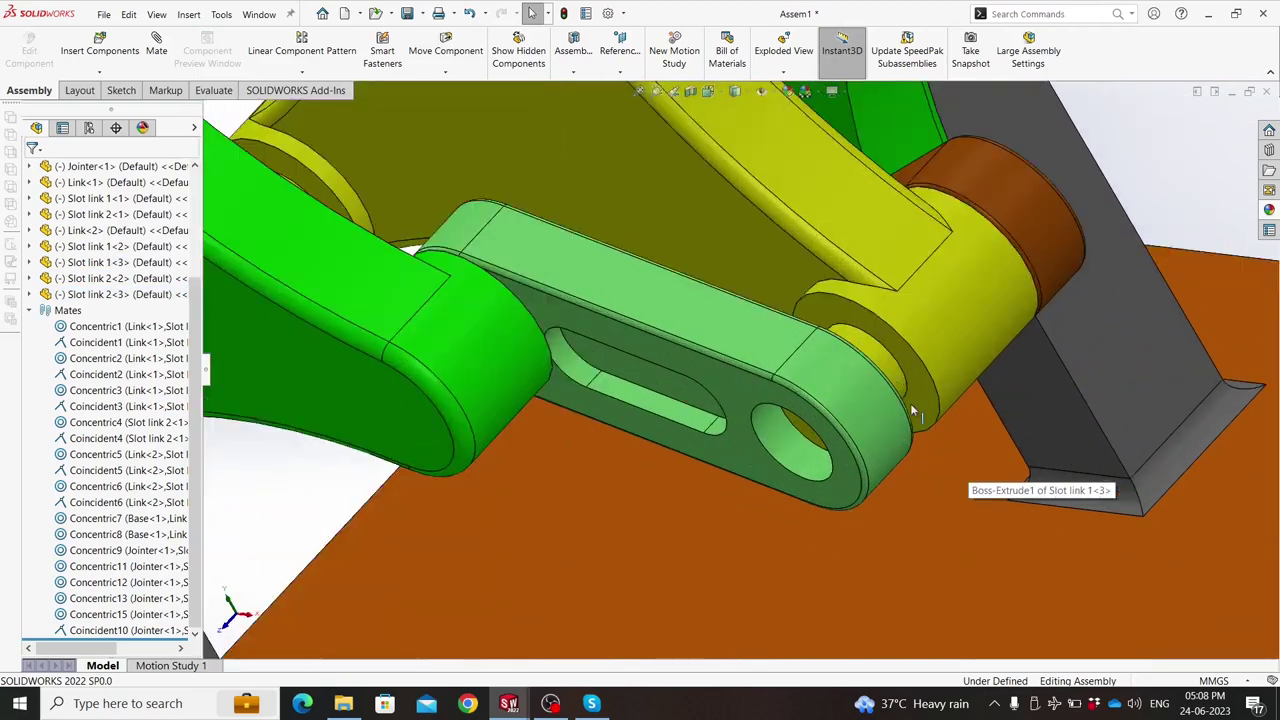
{"action": "left_click", "coordinate": [918, 404]}
{"action": "middle_click_drag", "start_coordinate": [918, 404], "coordinate": [814, 531]}
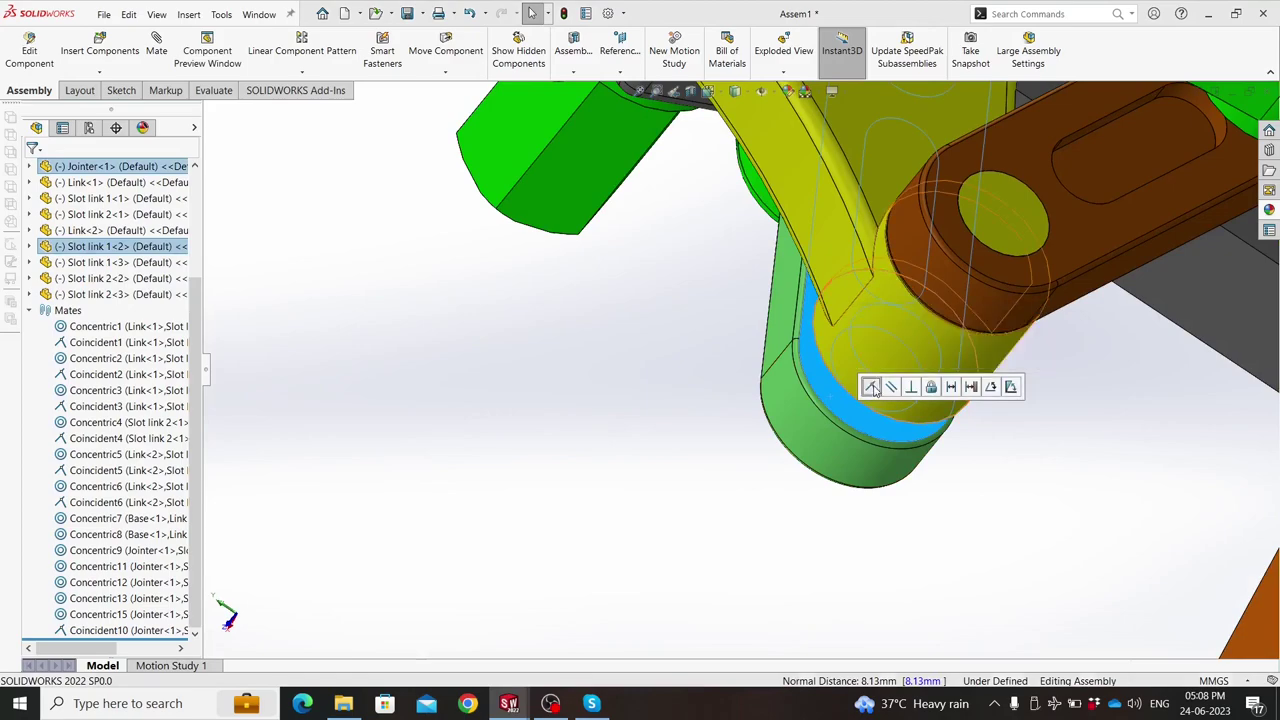
{"action": "left_click", "coordinate": [872, 388]}
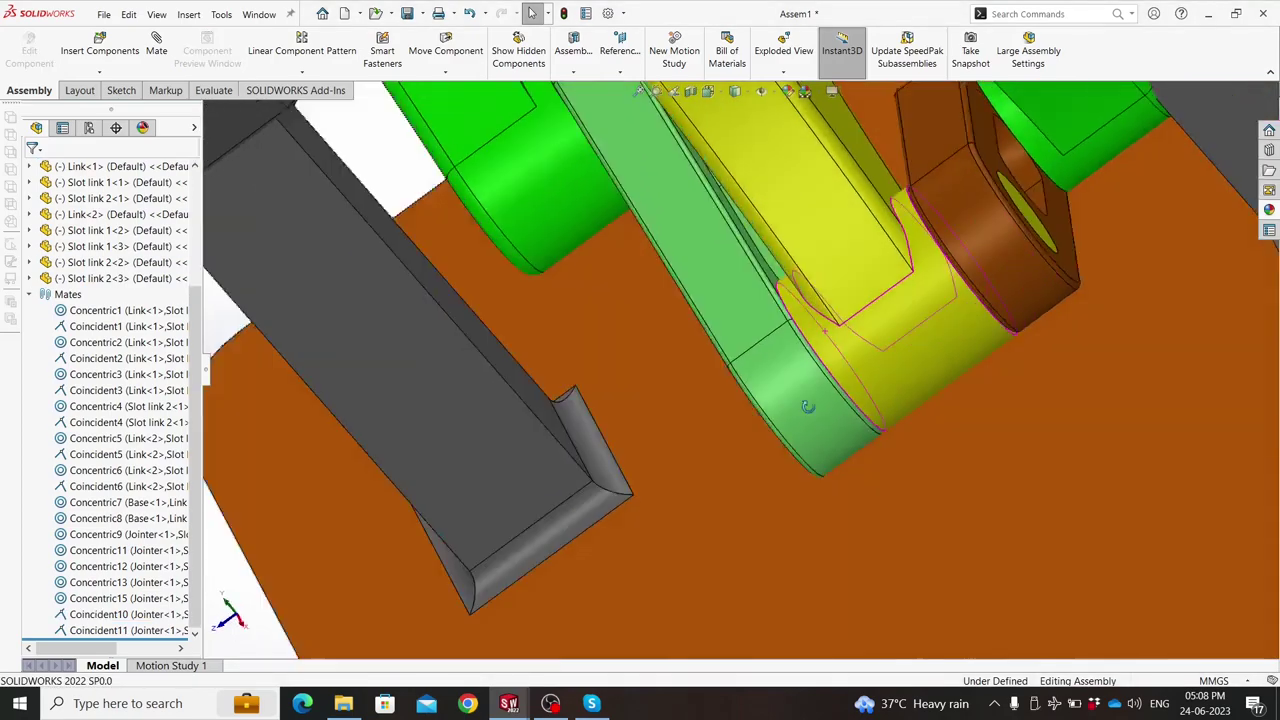
{"action": "scroll", "coordinate": [808, 404], "scroll_direction": "down", "scroll_amount": 5}
{"action": "mouse_move", "coordinate": [808, 404]}
{"action": "middle_mouse_down"}
{"action": "mouse_move", "coordinate": [686, 265]}
{"action": "mouse_move", "coordinate": [771, 381]}
{"action": "mouse_move", "coordinate": [709, 277]}
{"action": "middle_mouse_up"}
Select Slot link 1<3> and orbit around the yellow linkage.
{"action": "scroll", "coordinate": [686, 265], "scroll_direction": "up", "scroll_amount": 6}
{"action": "scroll", "coordinate": [771, 381], "scroll_direction": "down", "scroll_amount": 5}
{"action": "scroll", "coordinate": [709, 277], "scroll_direction": "up", "scroll_amount": 5}
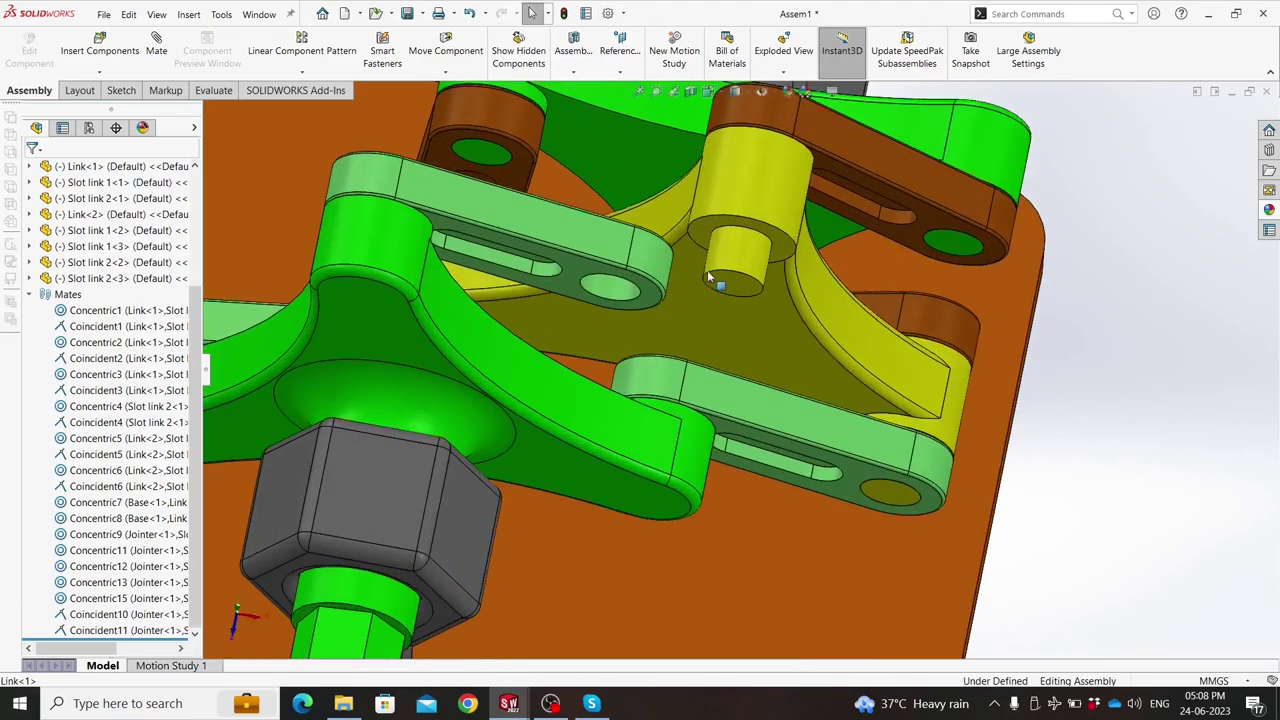
{"action": "scroll", "coordinate": [709, 277], "scroll_direction": "up", "scroll_amount": 2}
{"action": "left_click", "coordinate": [530, 274]}
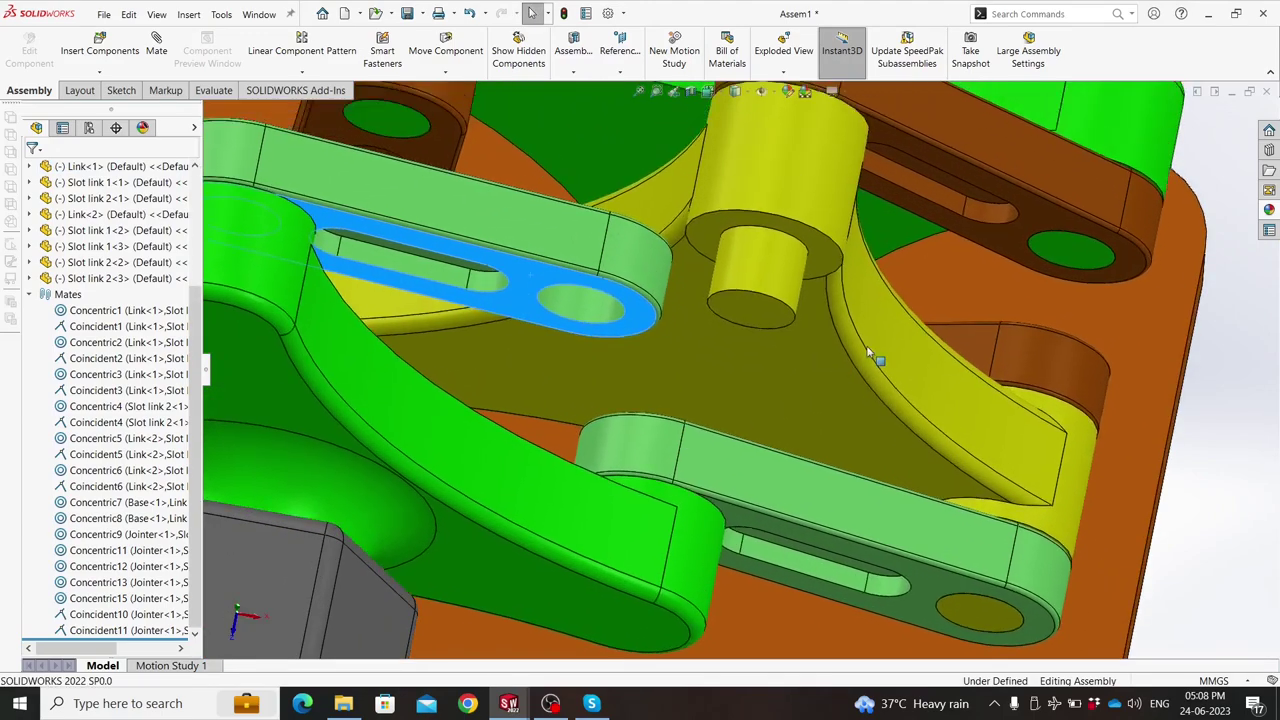
{"action": "scroll", "coordinate": [866, 345], "scroll_direction": "down", "scroll_amount": 4}
{"action": "mouse_move", "coordinate": [849, 360]}
{"action": "middle_mouse_down"}
{"action": "mouse_move", "coordinate": [821, 260]}
{"action": "mouse_move", "coordinate": [1006, 451]}
{"action": "middle_mouse_up"}
{"action": "scroll", "coordinate": [821, 260], "scroll_direction": "up", "scroll_amount": 4}
{"action": "scroll", "coordinate": [821, 264], "scroll_direction": "down", "scroll_amount": 3}
{"action": "scroll", "coordinate": [949, 417], "scroll_direction": "up", "scroll_amount": 2}
Drag Slot link 1<3>, the jointer and the first link to test the mechanism.
{"action": "scroll", "coordinate": [760, 203], "scroll_direction": "down", "scroll_amount": 3}
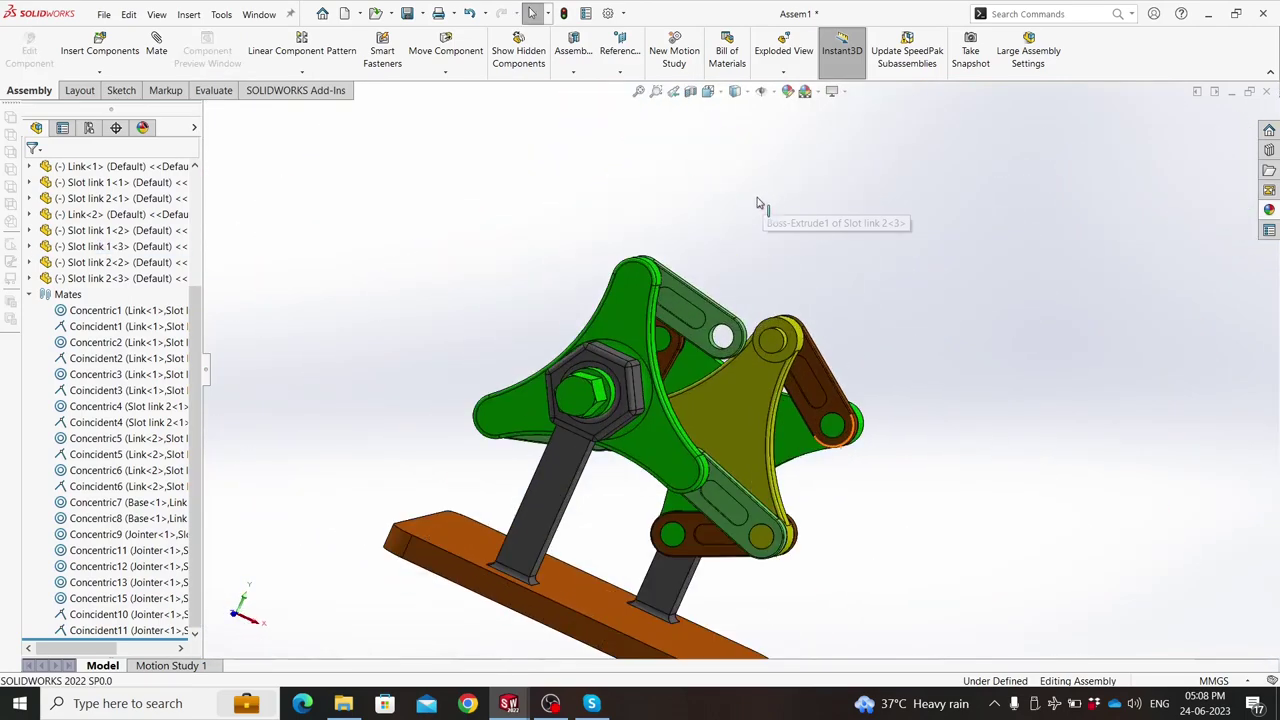
{"action": "mouse_move", "coordinate": [722, 322]}
{"action": "left_mouse_down"}
{"action": "mouse_move", "coordinate": [738, 277]}
{"action": "mouse_move", "coordinate": [728, 287]}
{"action": "left_mouse_up"}
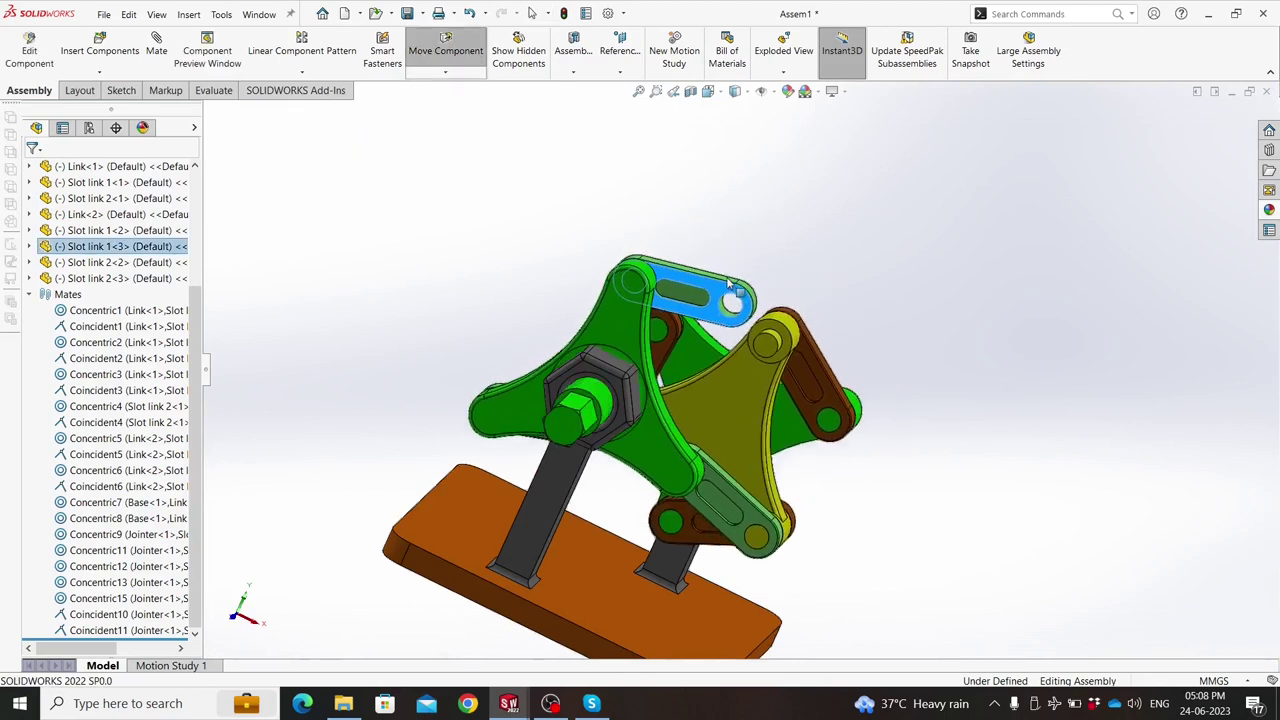
{"action": "middle_click_drag", "start_coordinate": [600, 303], "coordinate": [588, 343]}
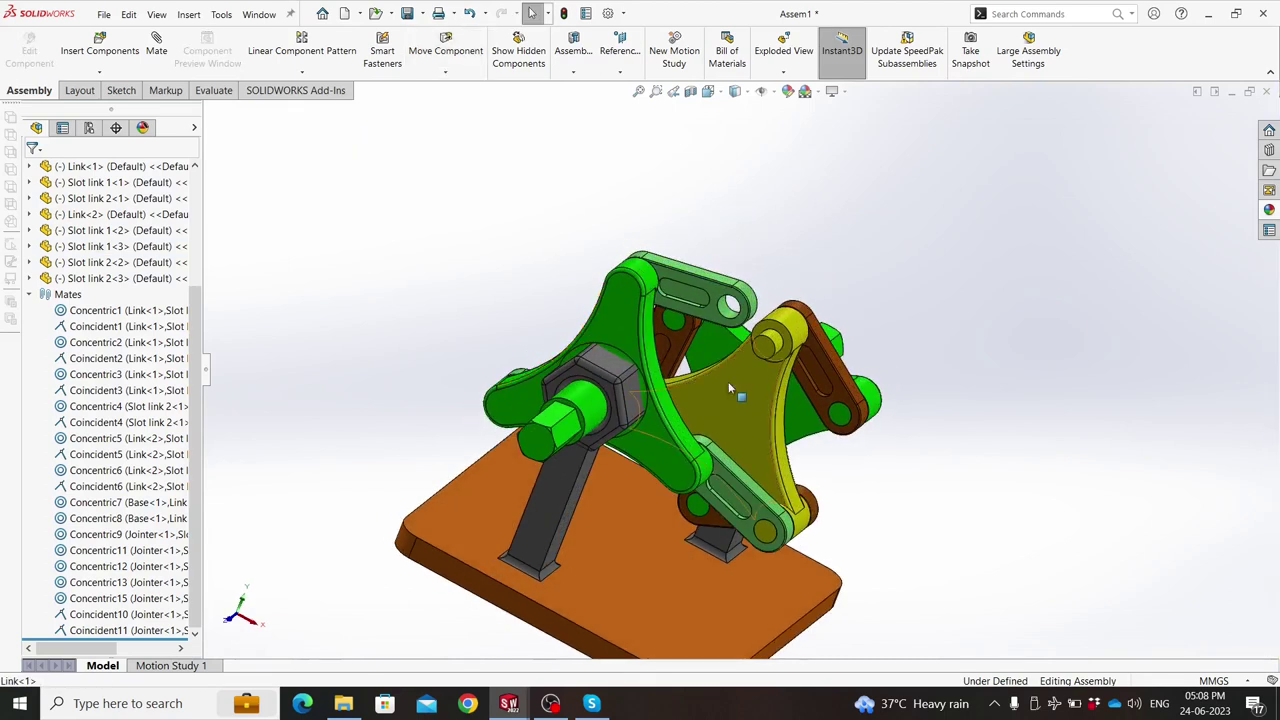
{"action": "left_click_drag", "start_coordinate": [700, 328], "coordinate": [664, 302]}
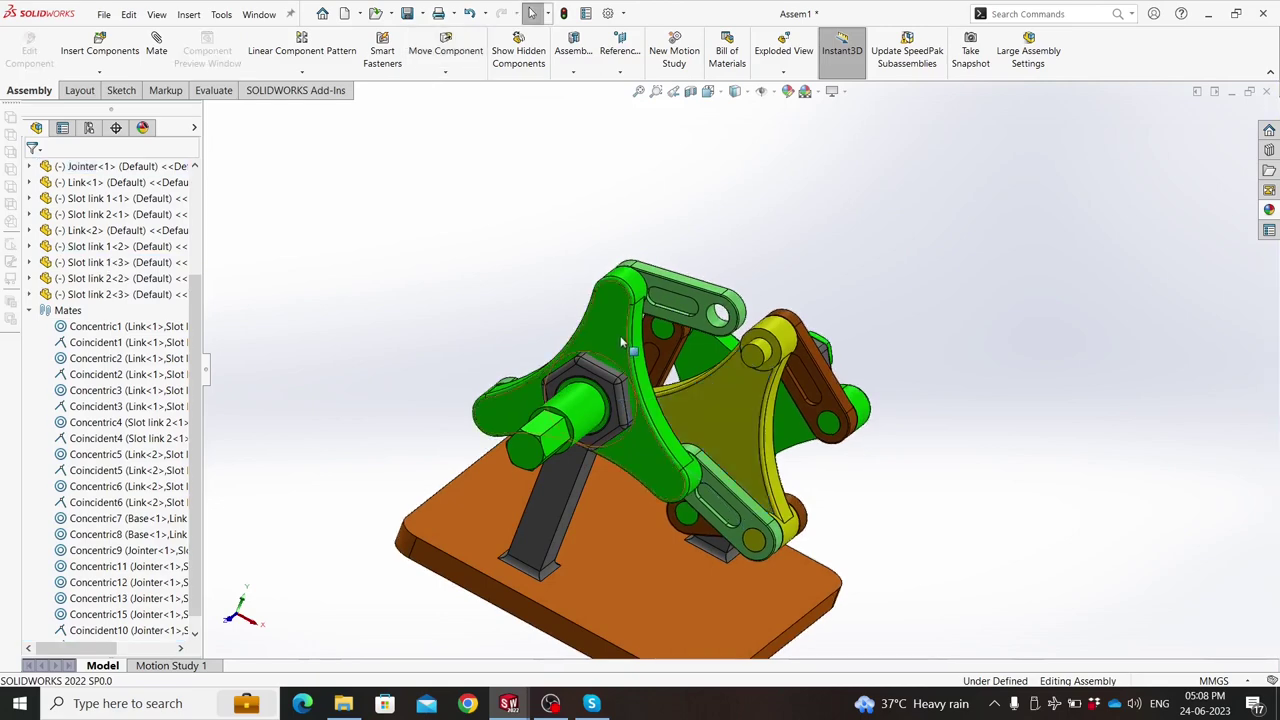
{"action": "left_click_drag", "start_coordinate": [620, 343], "coordinate": [545, 280]}
{"action": "scroll", "coordinate": [628, 366], "scroll_direction": "down", "scroll_amount": 5}
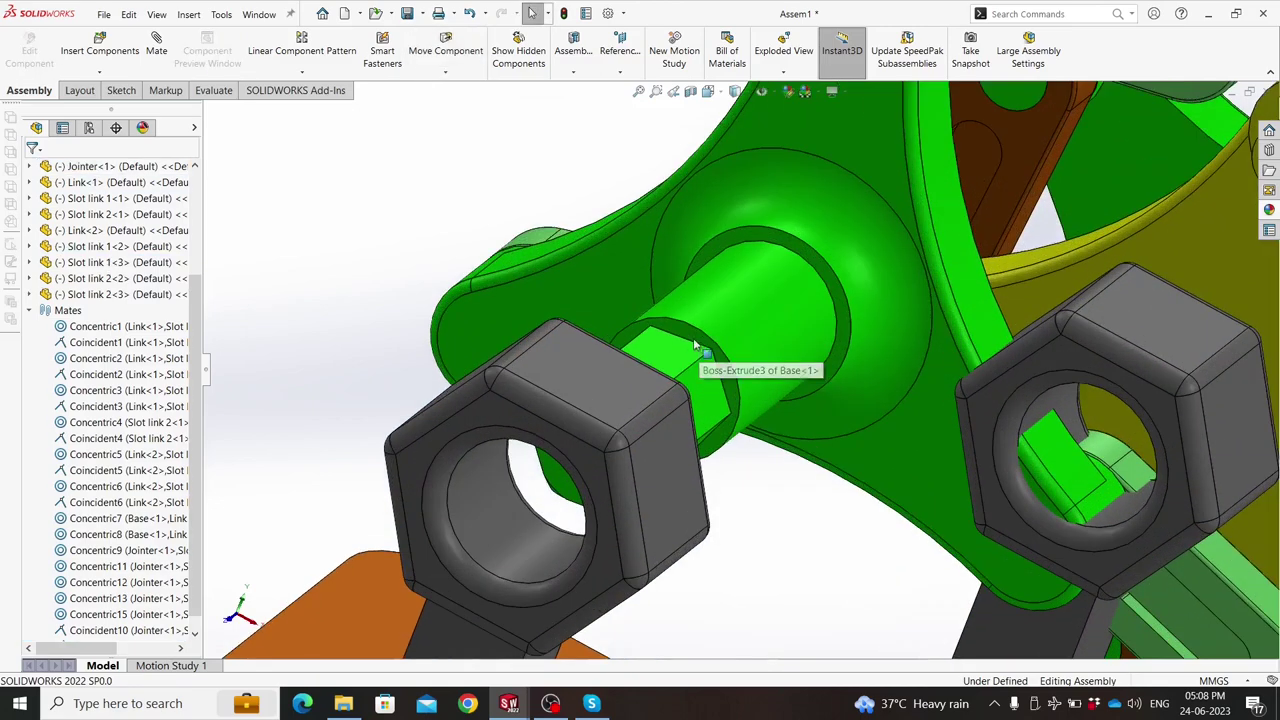
Make the first link's shaft shoulder concentric with the nut on the base support.
{"action": "left_click", "coordinate": [680, 338]}
{"action": "middle_click_drag", "start_coordinate": [680, 338], "coordinate": [550, 320]}
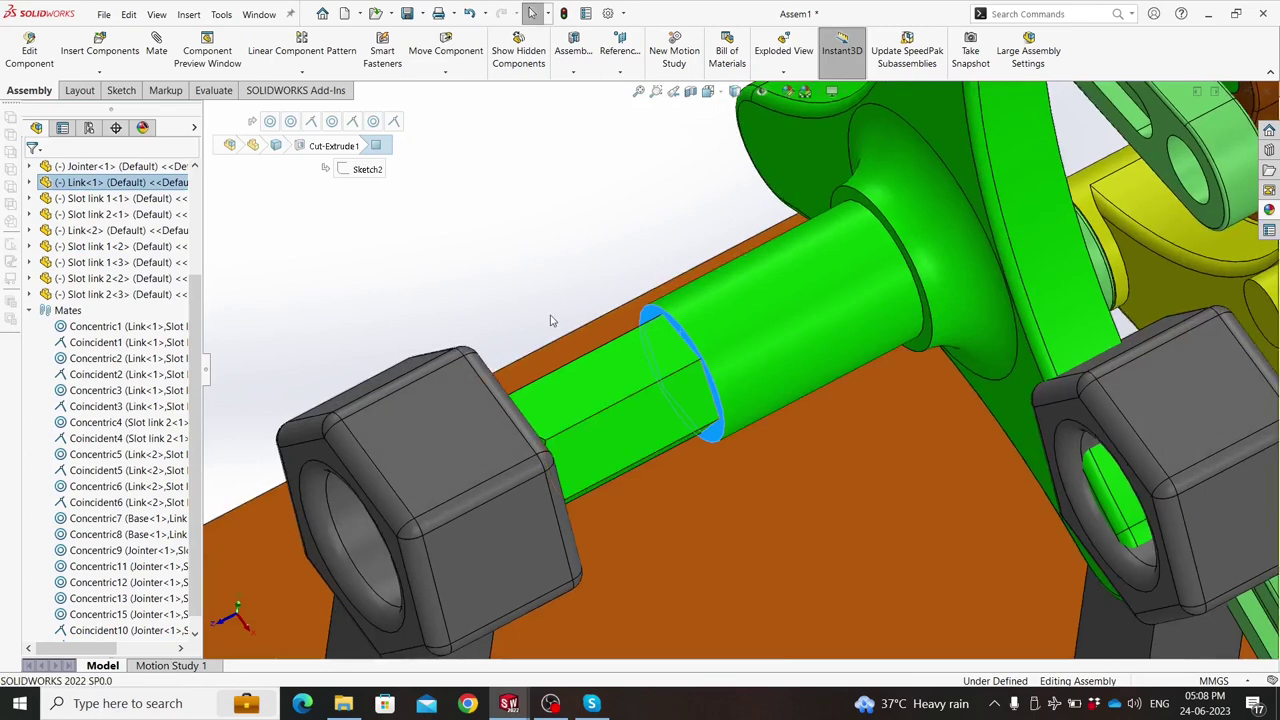
{"action": "left_click", "coordinate": [550, 320]}
{"action": "scroll", "coordinate": [775, 258], "scroll_direction": "down", "scroll_amount": 3}
{"action": "left_click", "coordinate": [868, 185]}
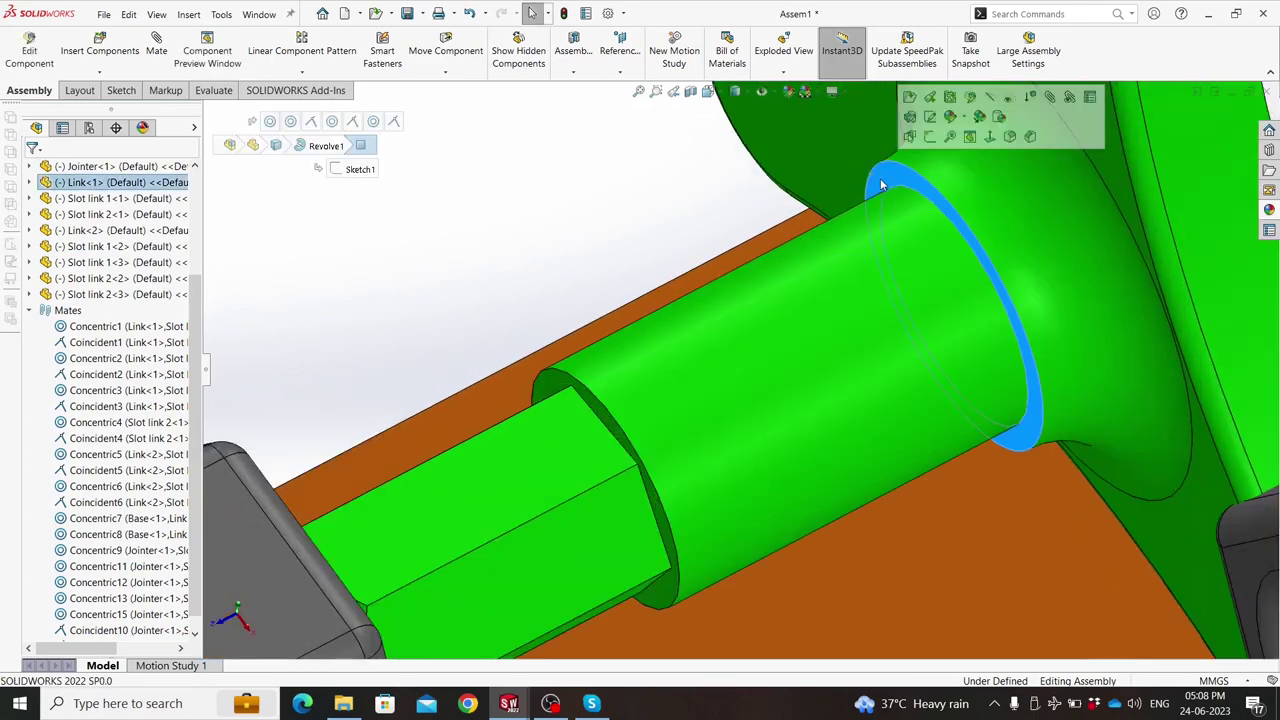
{"action": "scroll", "coordinate": [880, 178], "scroll_direction": "up", "scroll_amount": 3}
{"action": "middle_click_drag", "start_coordinate": [491, 286], "coordinate": [413, 370]}
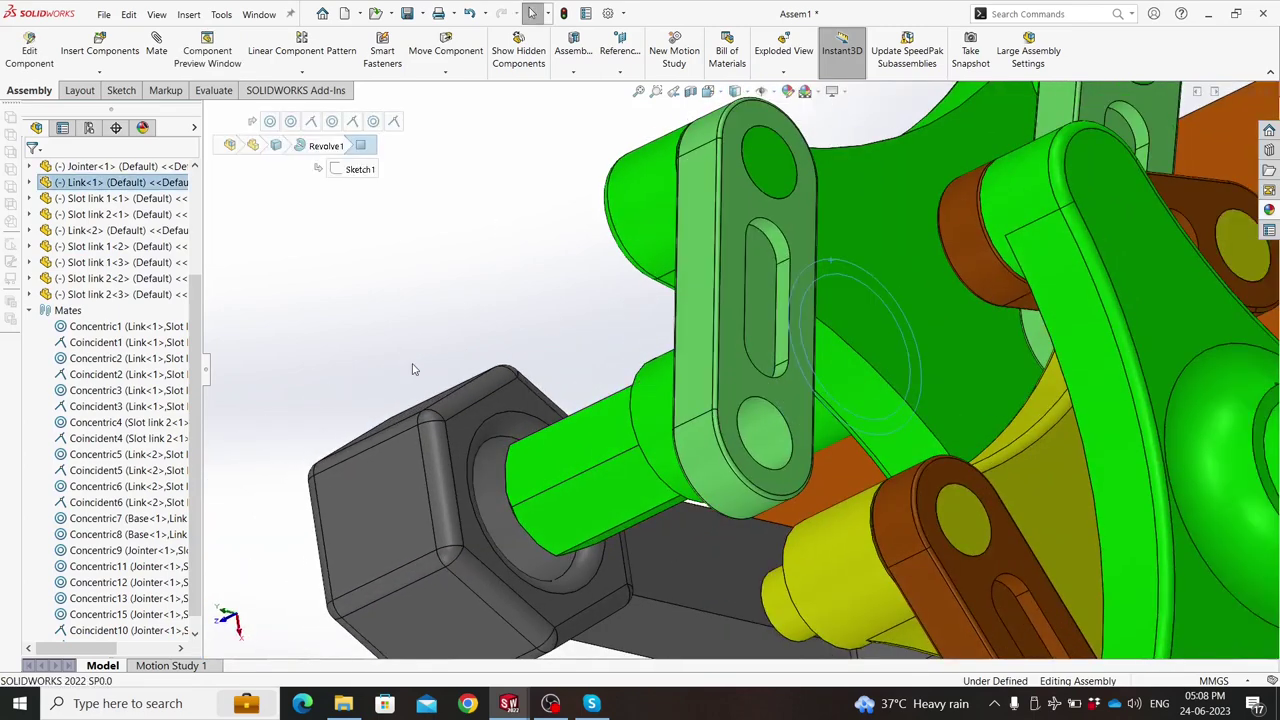
{"action": "left_click", "coordinate": [462, 432], "text": "ctrl"}
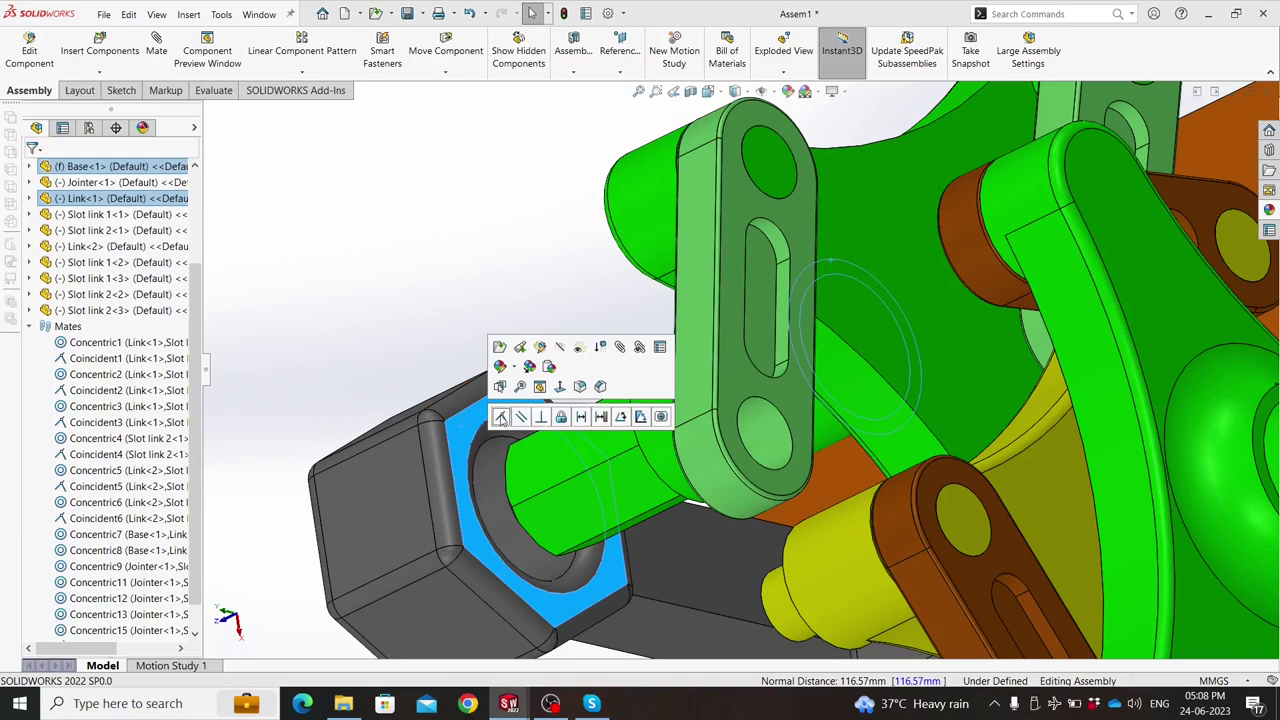
{"action": "left_click", "coordinate": [501, 417]}
Orbit to look down on the whole mechanism and select the second link.
{"action": "left_click", "coordinate": [343, 400]}
{"action": "scroll", "coordinate": [343, 400], "scroll_direction": "up", "scroll_amount": 5}
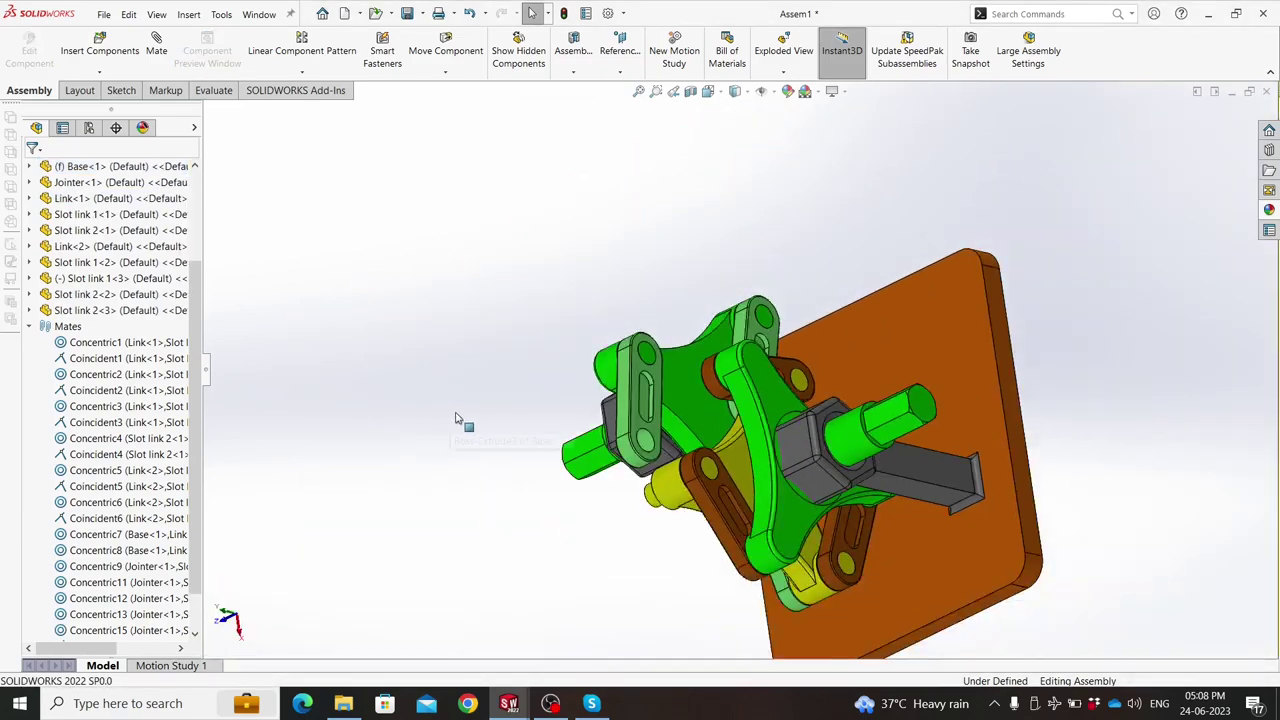
{"action": "mouse_move", "coordinate": [460, 413]}
{"action": "middle_mouse_down"}
{"action": "mouse_move", "coordinate": [671, 281]}
{"action": "mouse_move", "coordinate": [611, 366]}
{"action": "mouse_move", "coordinate": [760, 388]}
{"action": "middle_mouse_up"}
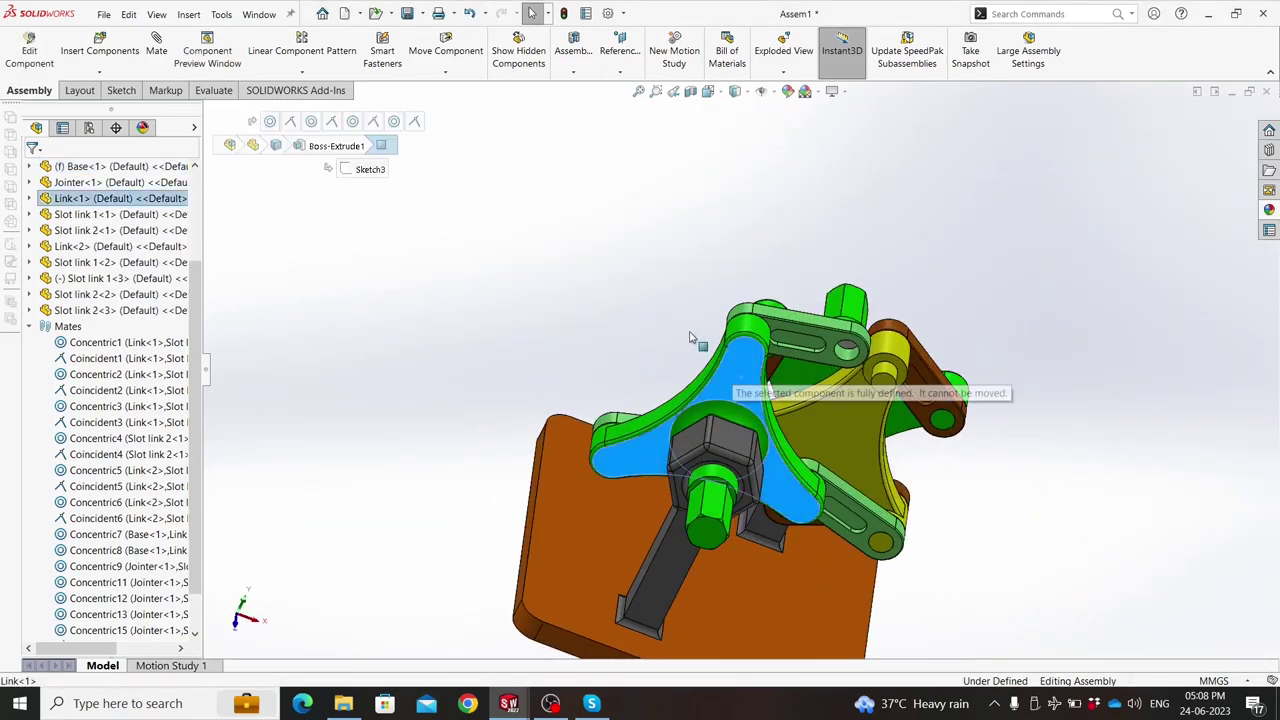
{"action": "left_click", "coordinate": [603, 313]}
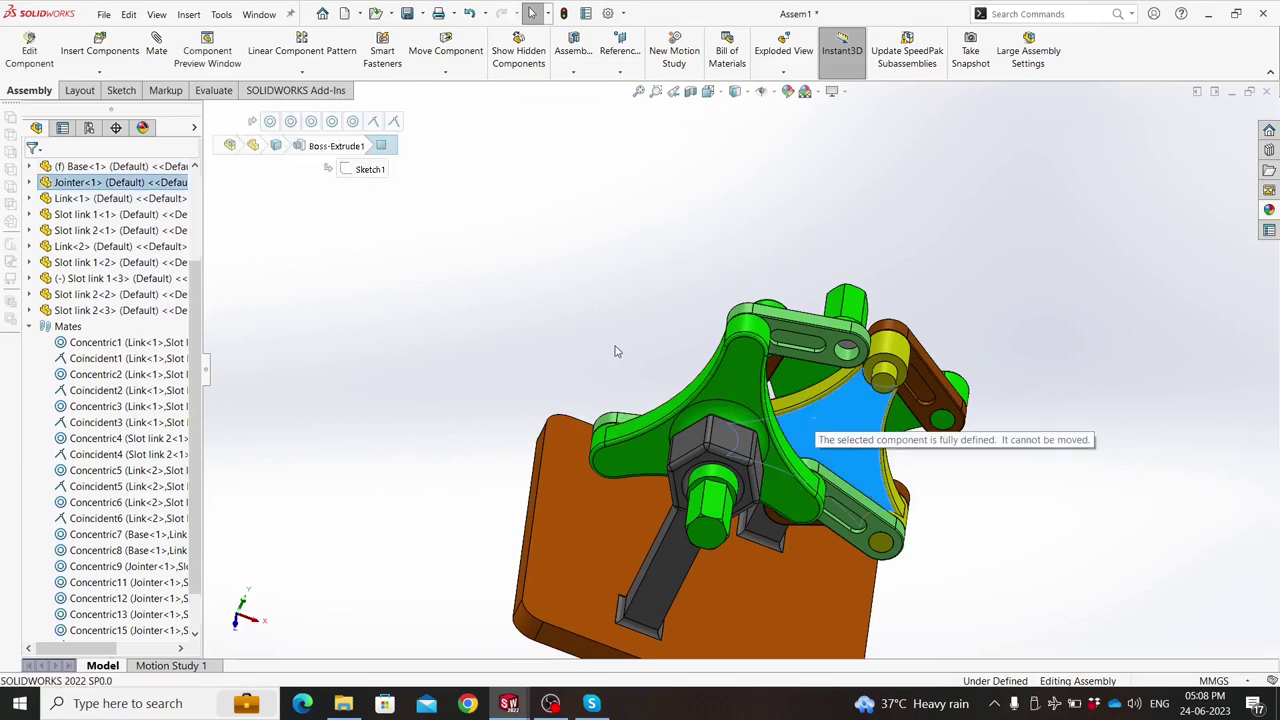
{"action": "left_click", "coordinate": [757, 206]}
{"action": "mouse_move", "coordinate": [594, 344]}
{"action": "middle_mouse_down"}
{"action": "mouse_move", "coordinate": [757, 206]}
{"action": "mouse_move", "coordinate": [857, 247]}
{"action": "mouse_move", "coordinate": [986, 193]}
{"action": "mouse_move", "coordinate": [620, 341]}
{"action": "middle_mouse_up"}
Mate the first slot link's hole concentric with its matching Link<2> pin.
{"action": "left_click", "coordinate": [986, 193]}
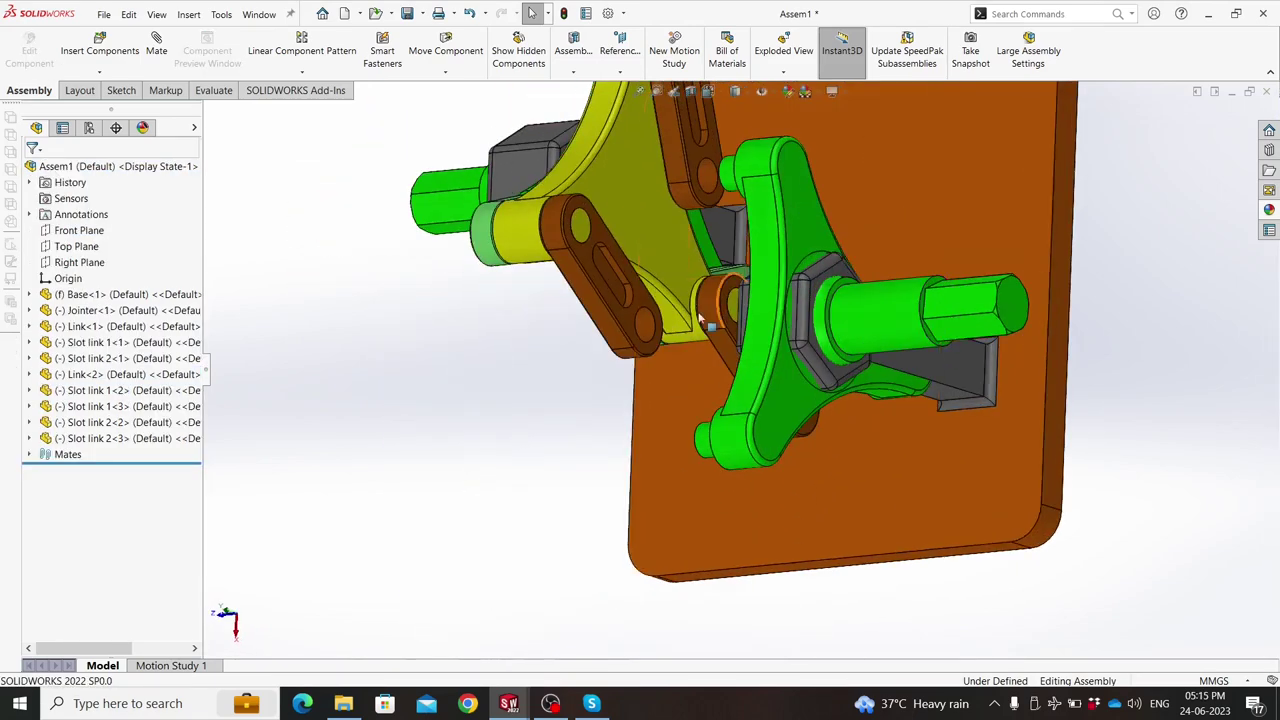
{"action": "scroll", "coordinate": [620, 341], "scroll_direction": "down", "scroll_amount": 3}
{"action": "scroll", "coordinate": [717, 457], "scroll_direction": "down", "scroll_amount": 1}
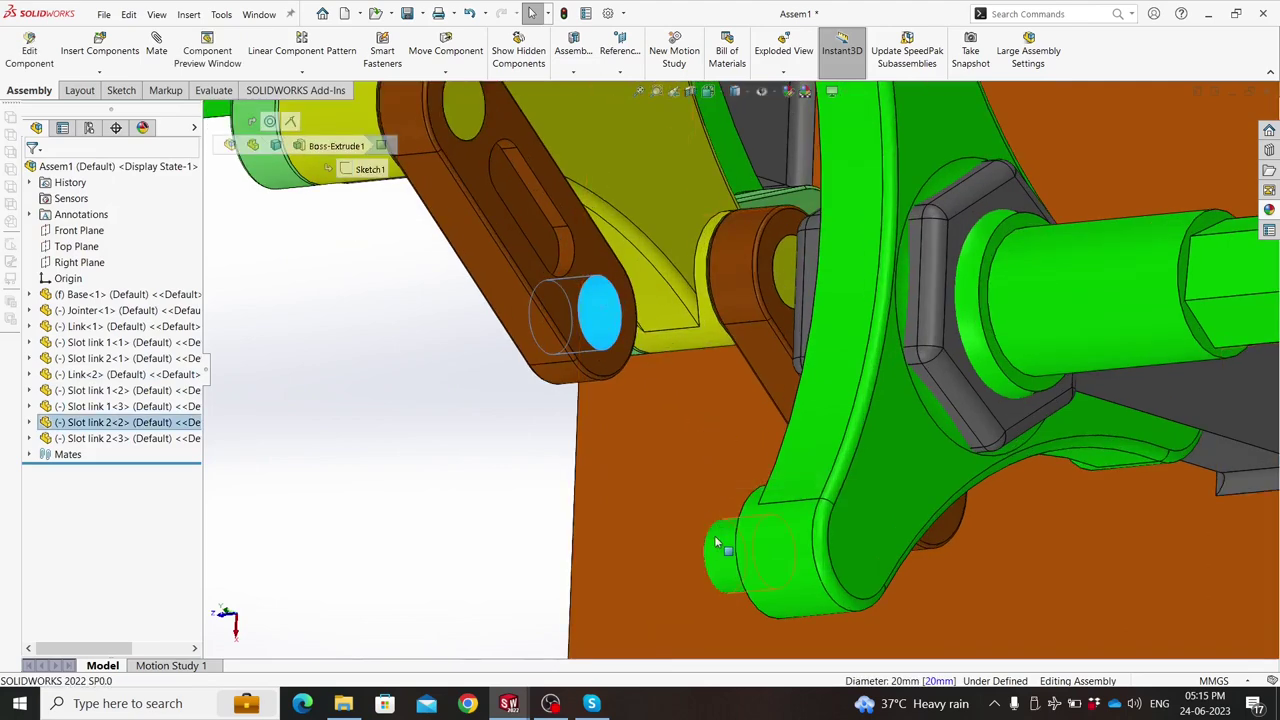
{"action": "left_click", "coordinate": [814, 528]}
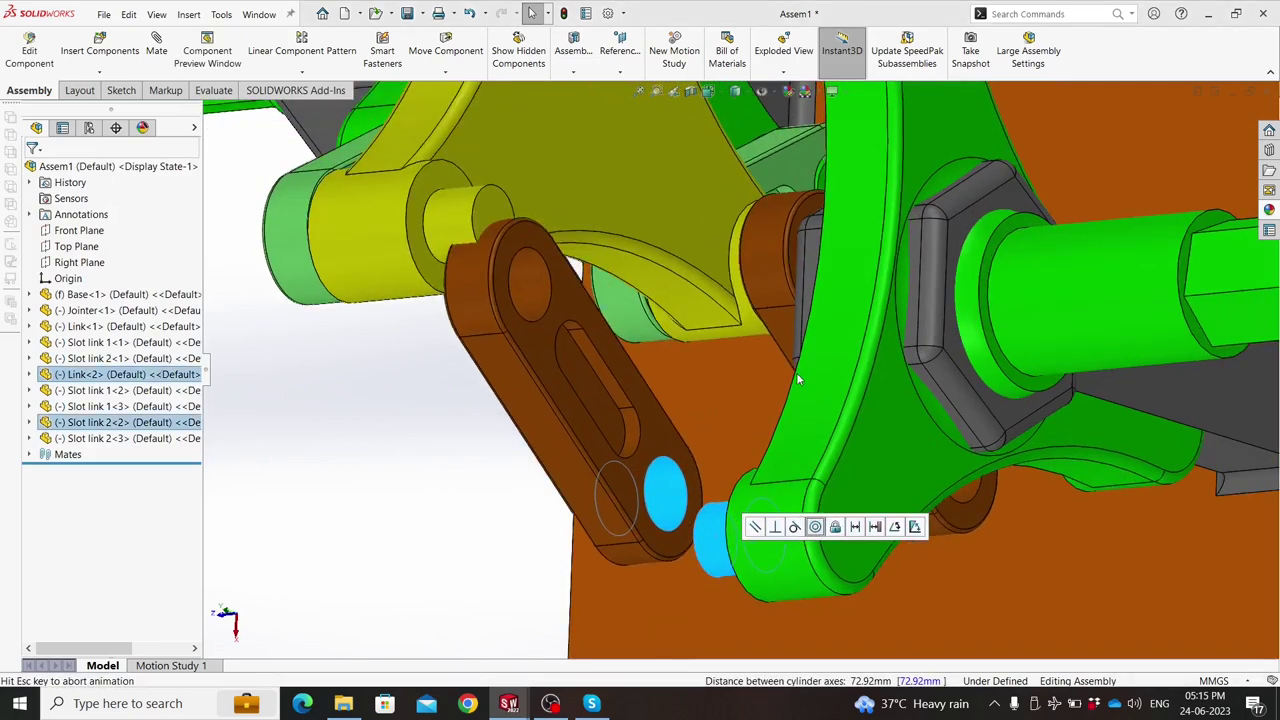
{"action": "middle_click_drag", "start_coordinate": [824, 372], "coordinate": [780, 538]}
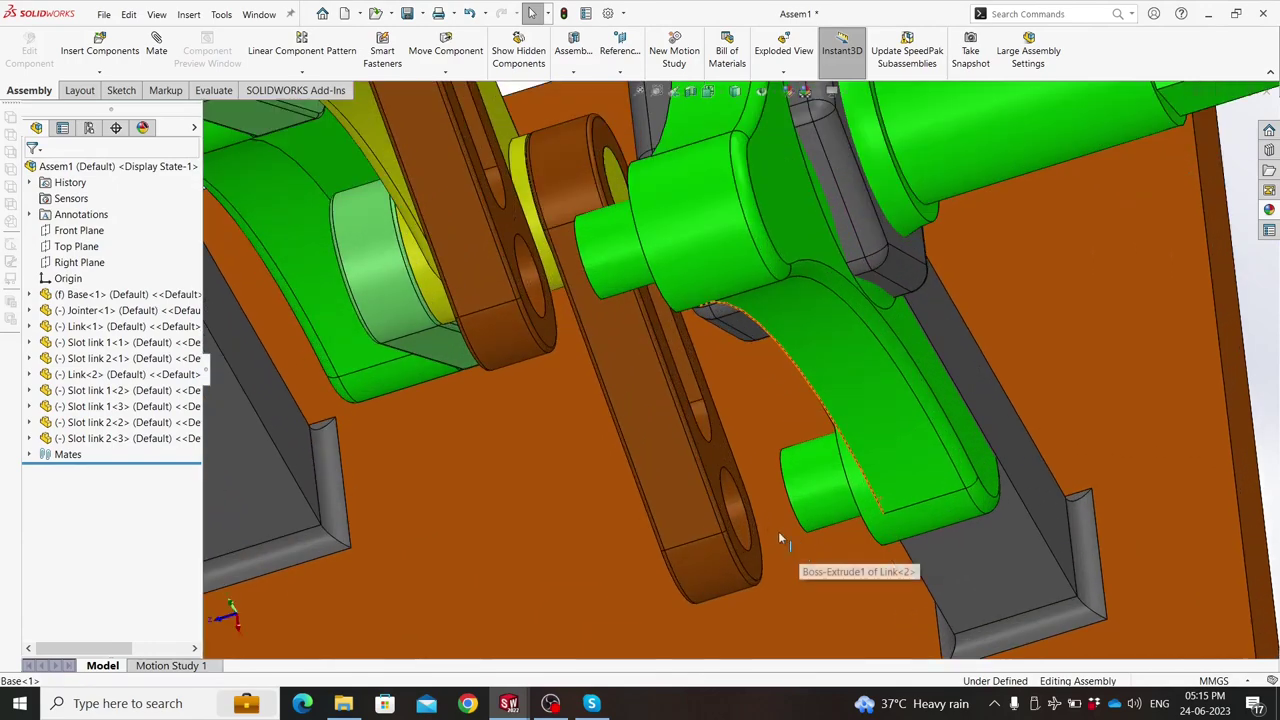
{"action": "left_click", "coordinate": [826, 478]}
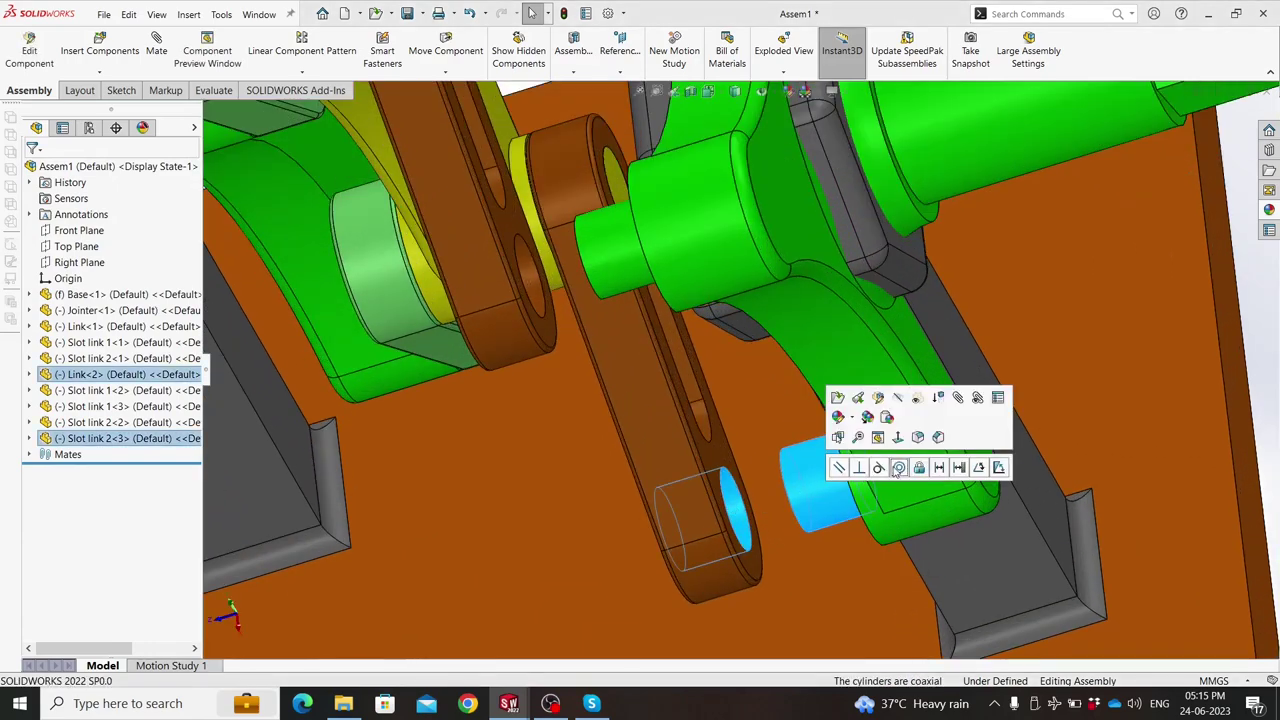
{"action": "left_click", "coordinate": [896, 466]}
Pick the lower and upper slot link faces with their matching second-link faces to mate them.
{"action": "middle_click_drag", "start_coordinate": [767, 474], "coordinate": [997, 387]}
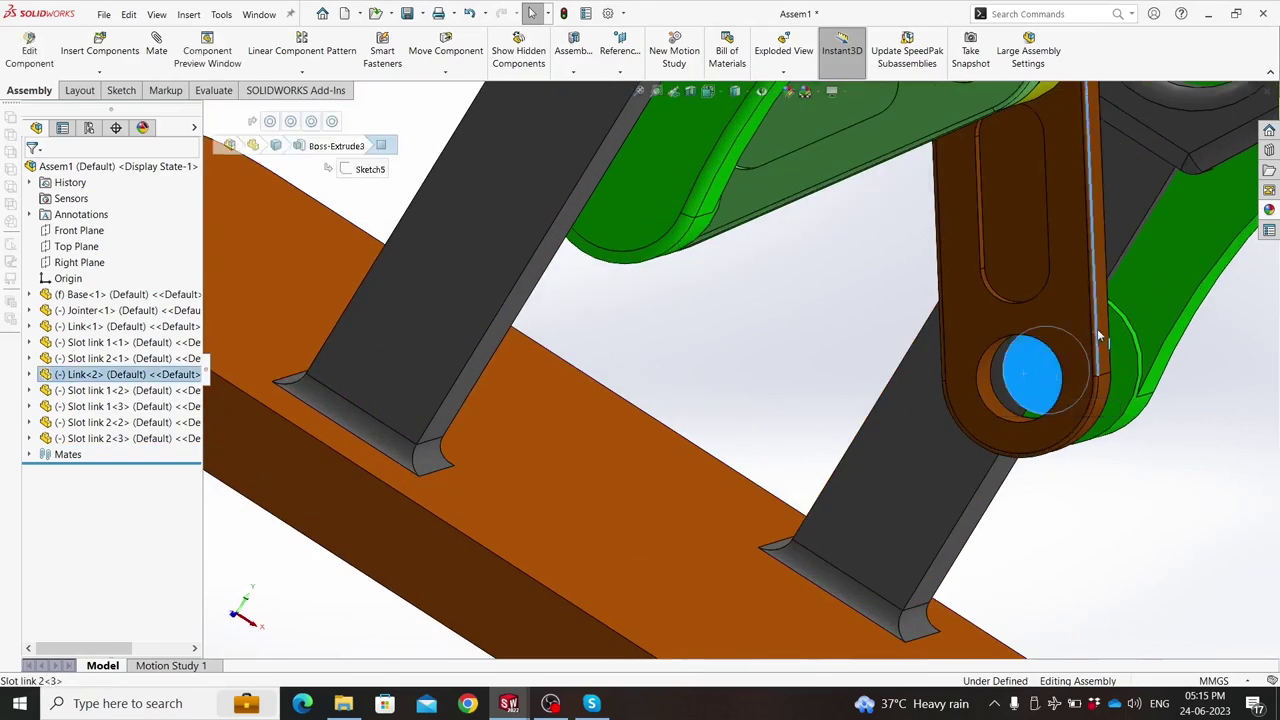
{"action": "left_click", "coordinate": [1050, 342]}
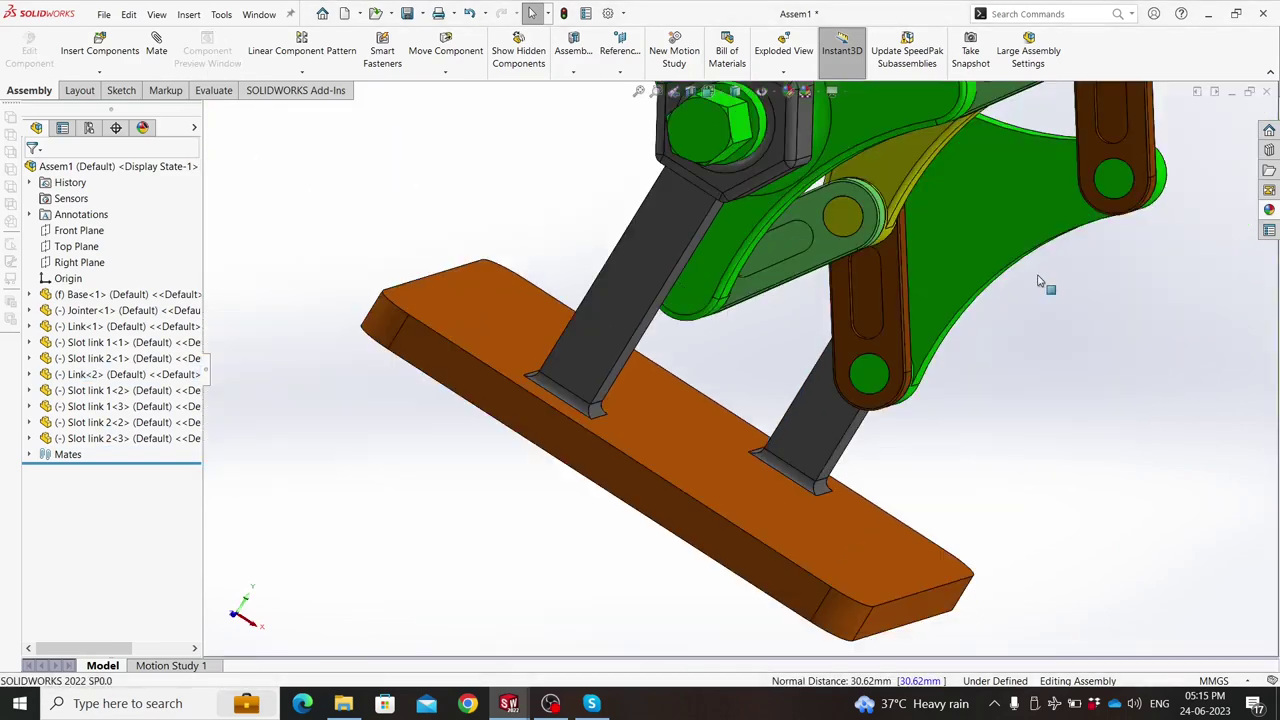
{"action": "left_click", "coordinate": [1058, 190]}
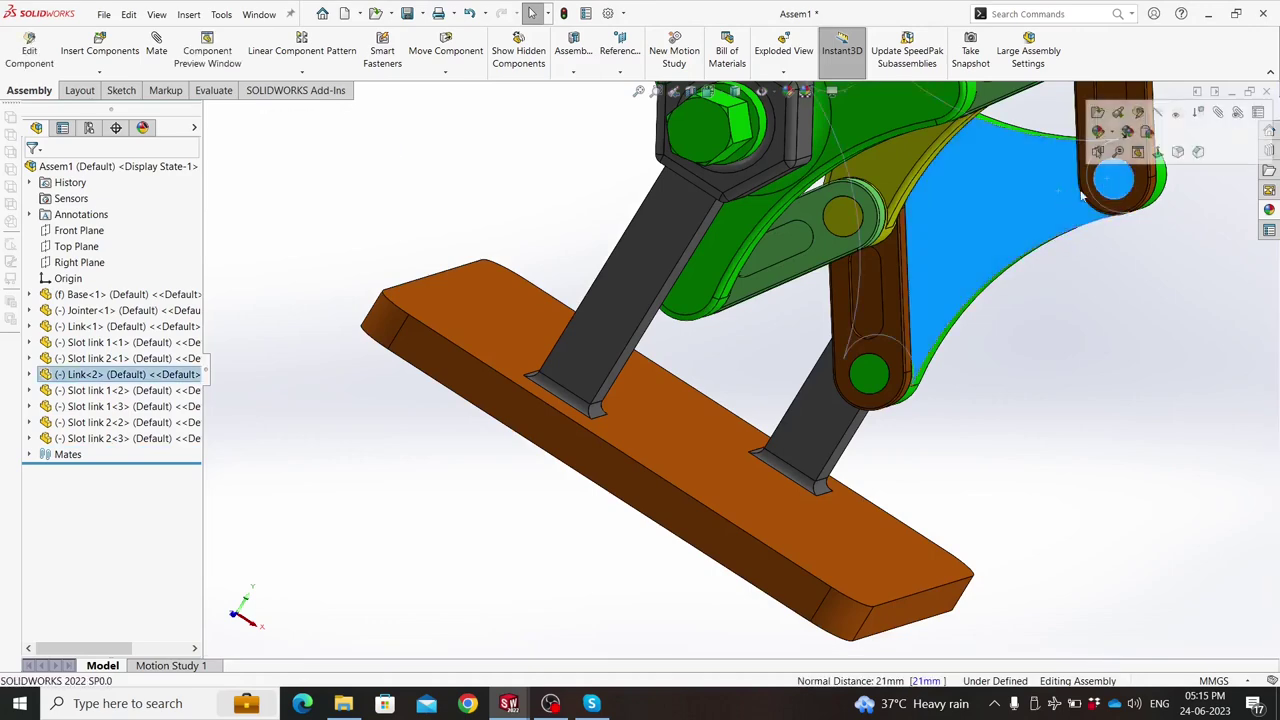
{"action": "left_click", "coordinate": [1133, 213]}
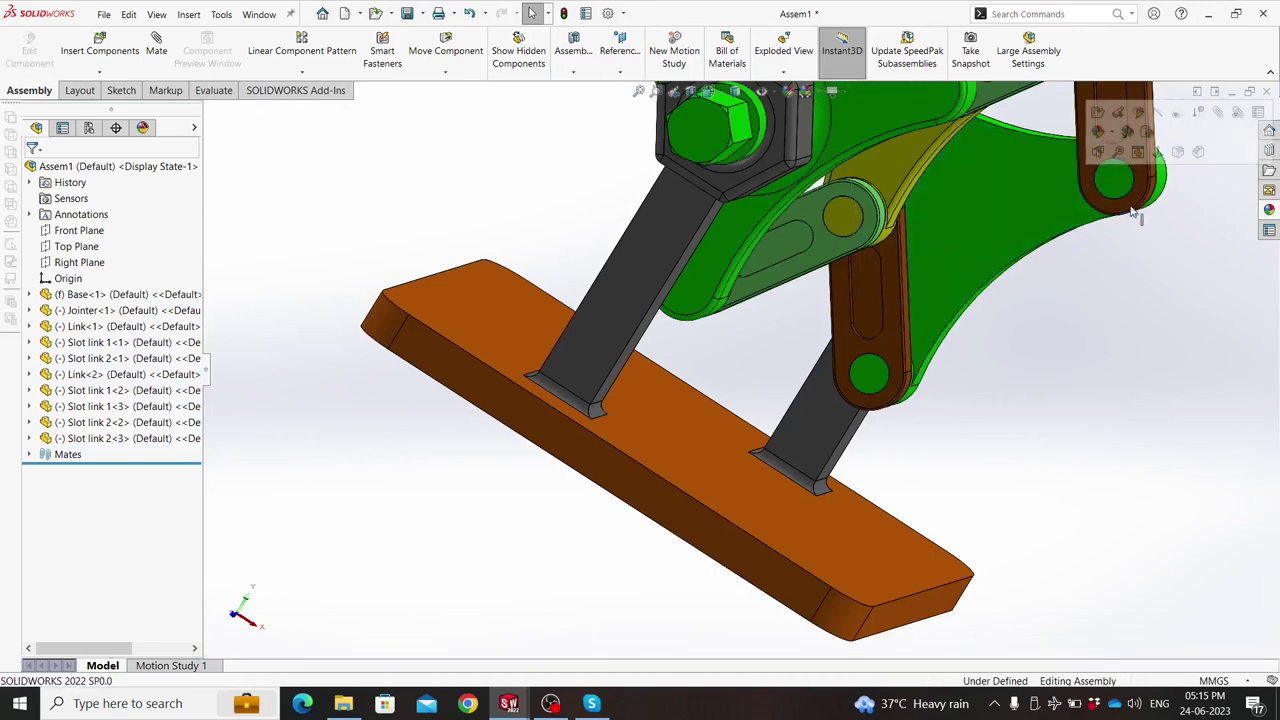
{"action": "scroll", "coordinate": [1124, 198], "scroll_direction": "down", "scroll_amount": 3}
{"action": "left_click", "coordinate": [1062, 160]}
{"action": "left_click", "coordinate": [1030, 188], "text": "ctrl"}
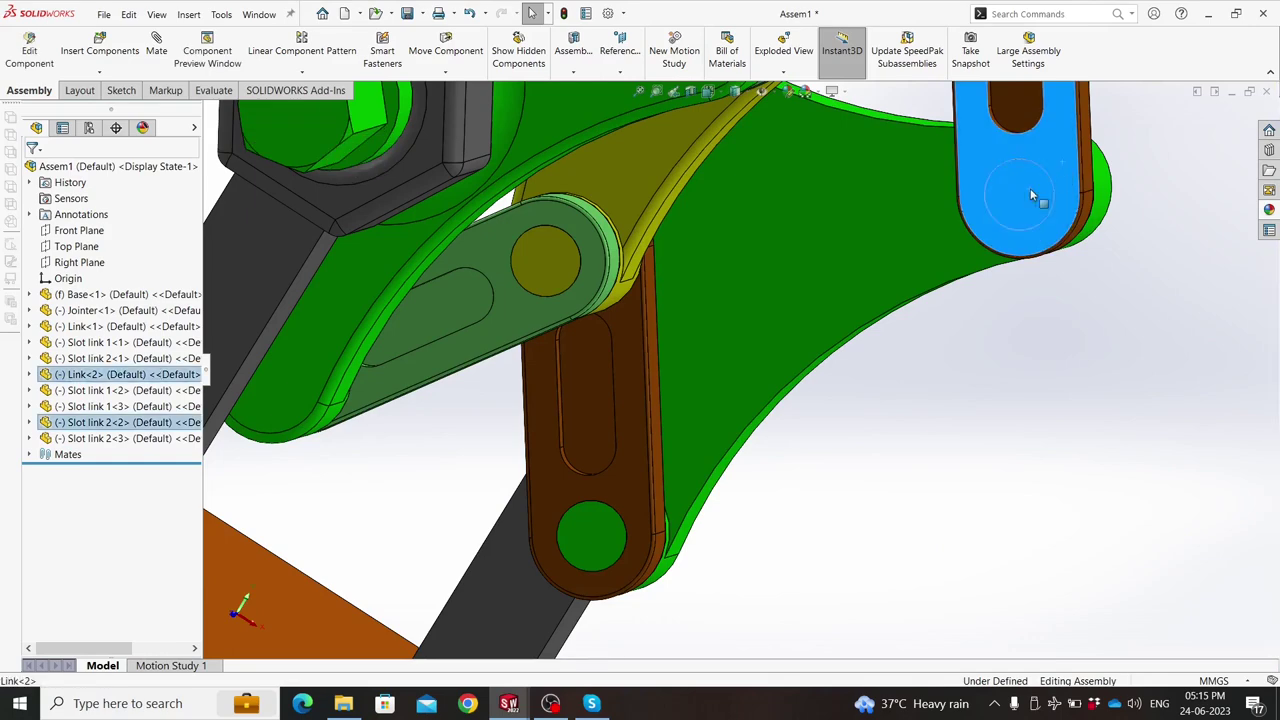
{"action": "key", "text": "Escape"}
{"action": "scroll", "coordinate": [950, 290], "scroll_direction": "up", "scroll_amount": 10}
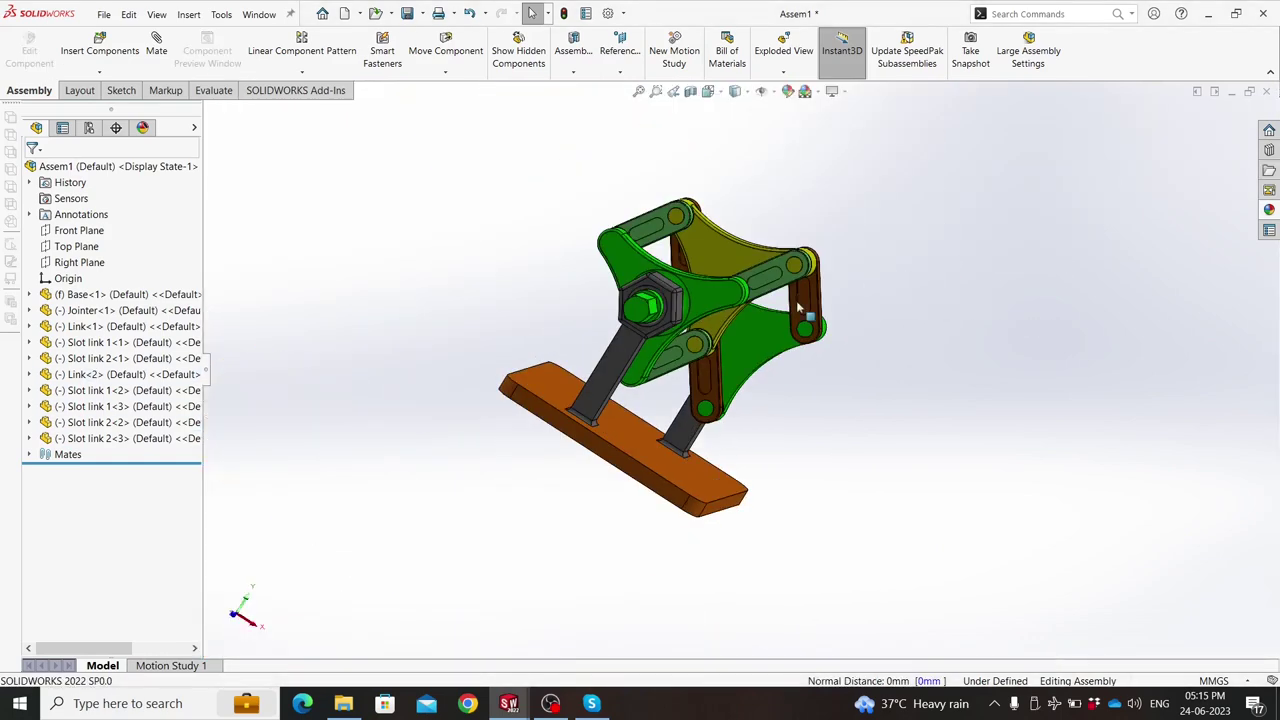
Drag Link<1> to rotate the linkage and confirm the universal joint turns freely.
{"action": "mouse_move", "coordinate": [760, 216]}
{"action": "middle_mouse_down"}
{"action": "mouse_move", "coordinate": [800, 365]}
{"action": "mouse_move", "coordinate": [678, 278]}
{"action": "middle_mouse_up"}
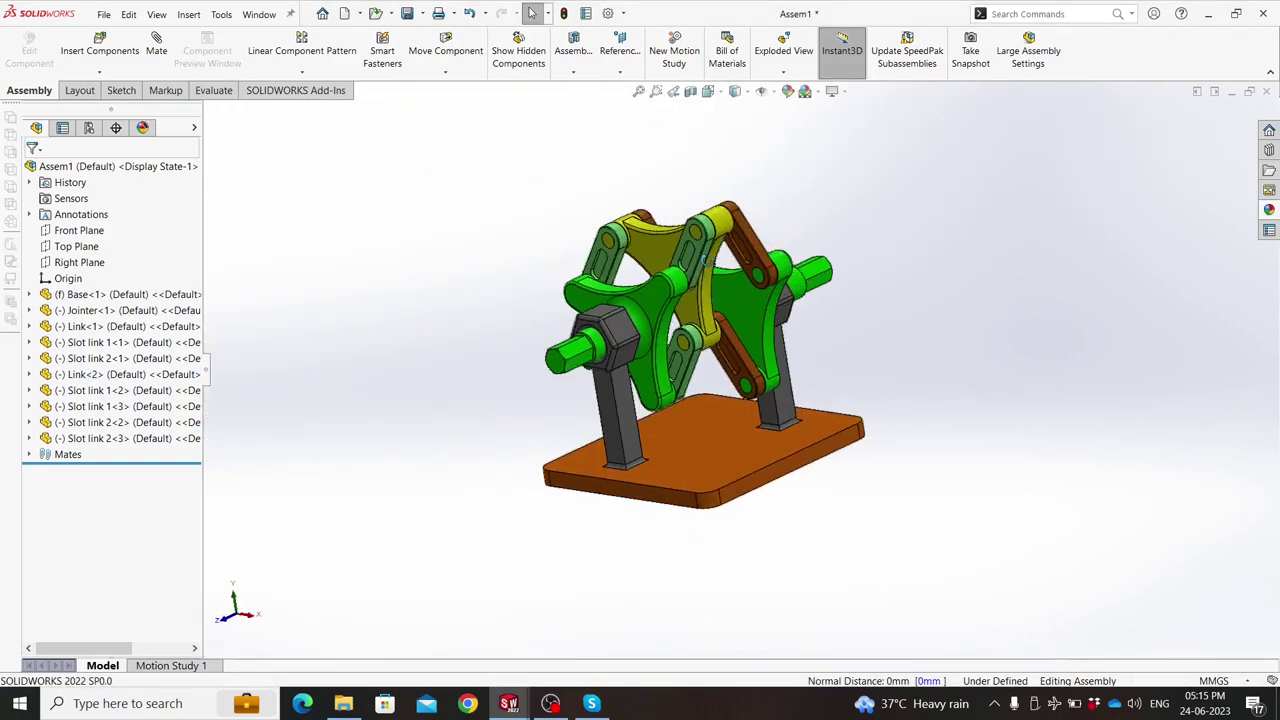
{"action": "mouse_move", "coordinate": [624, 298]}
{"action": "left_mouse_down"}
{"action": "mouse_move", "coordinate": [527, 237]}
{"action": "mouse_move", "coordinate": [629, 443]}
{"action": "mouse_move", "coordinate": [486, 466]}
{"action": "left_mouse_up"}
{"action": "left_click", "coordinate": [436, 358]}
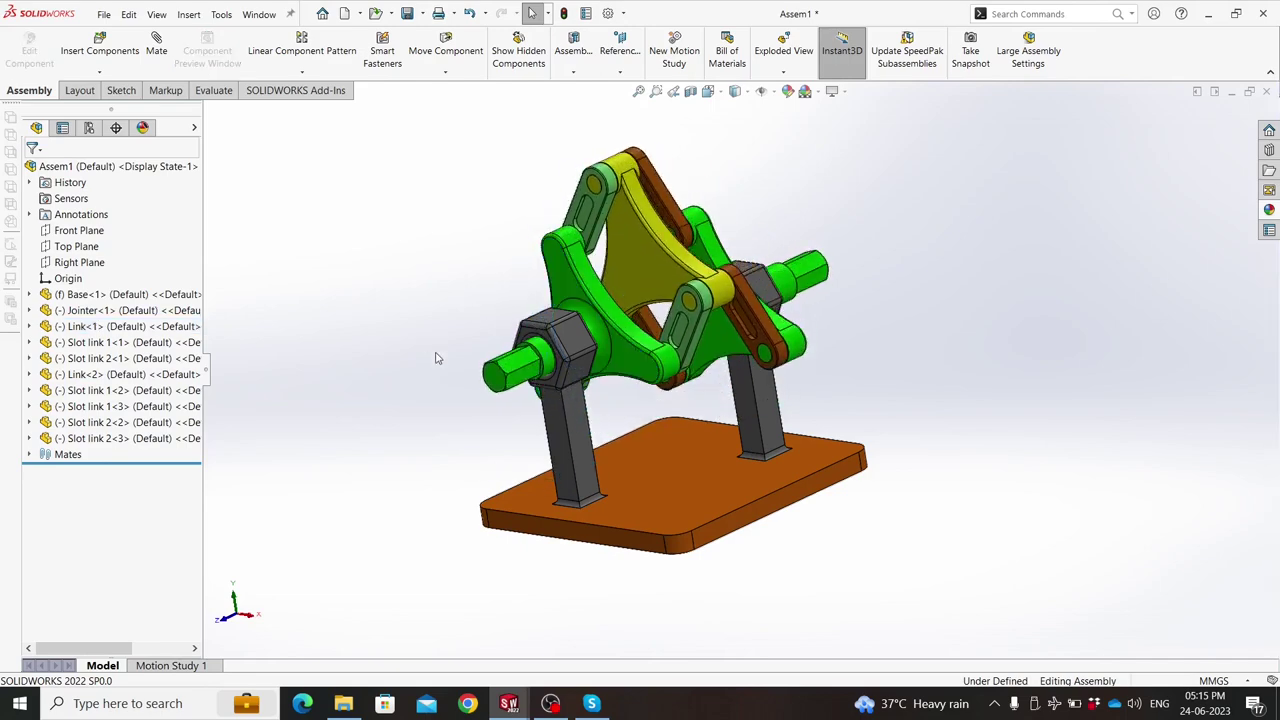
Switch to the Isometric view (Ctrl+7) and bring up the Motion Study 1 timeline.
{"action": "key", "text": "ctrl+7"}
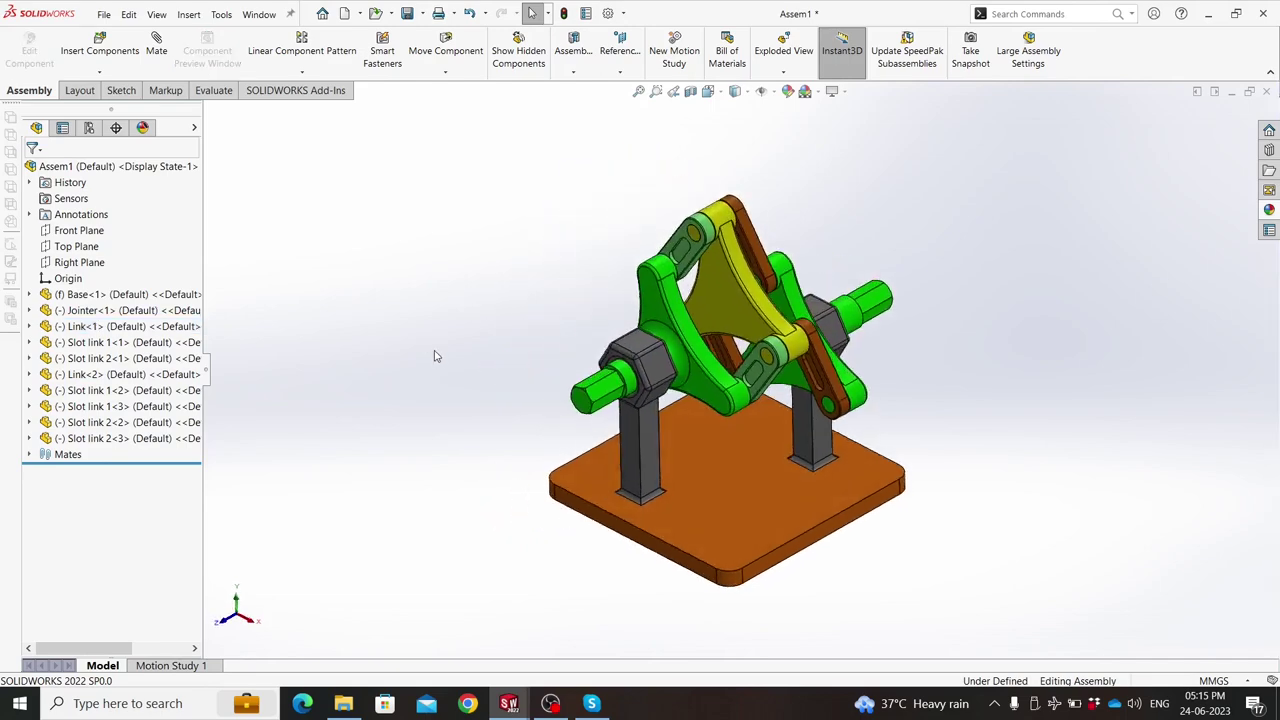
{"action": "scroll", "coordinate": [851, 477], "scroll_direction": "down", "scroll_amount": 5}
{"action": "scroll", "coordinate": [646, 411], "scroll_direction": "up", "scroll_amount": 5}
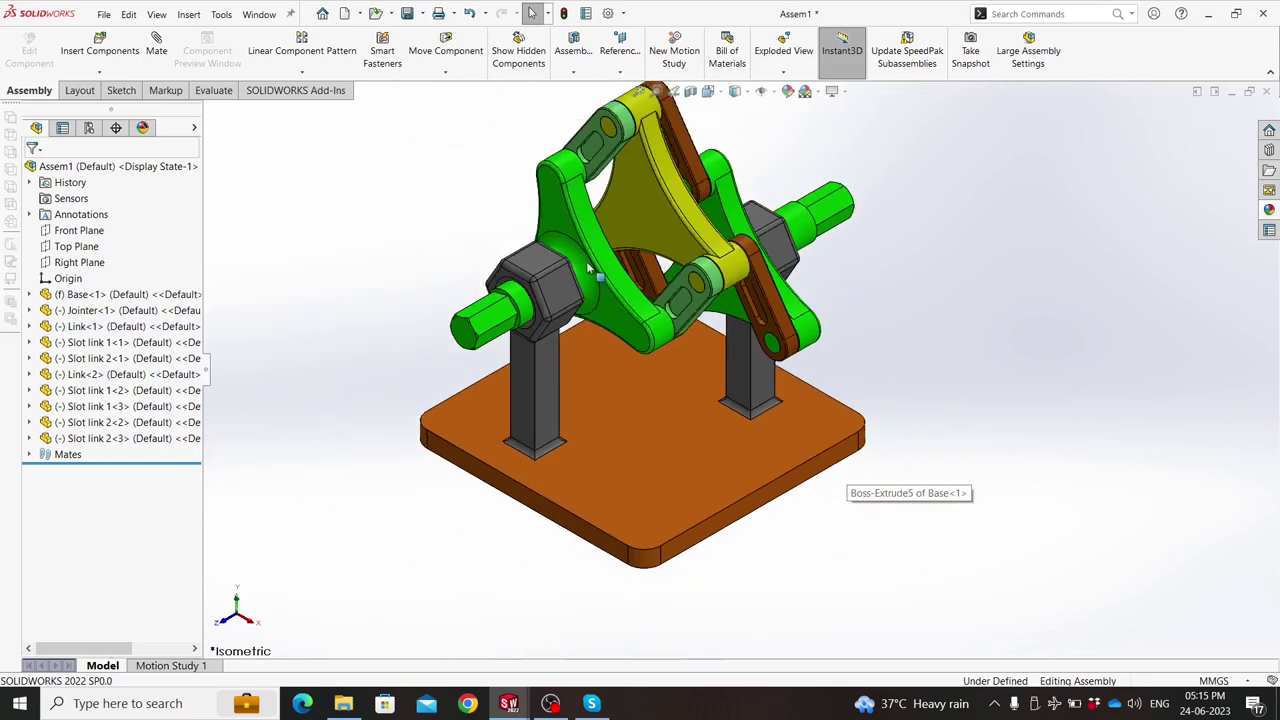
{"action": "scroll", "coordinate": [686, 405], "scroll_direction": "down", "scroll_amount": 2}
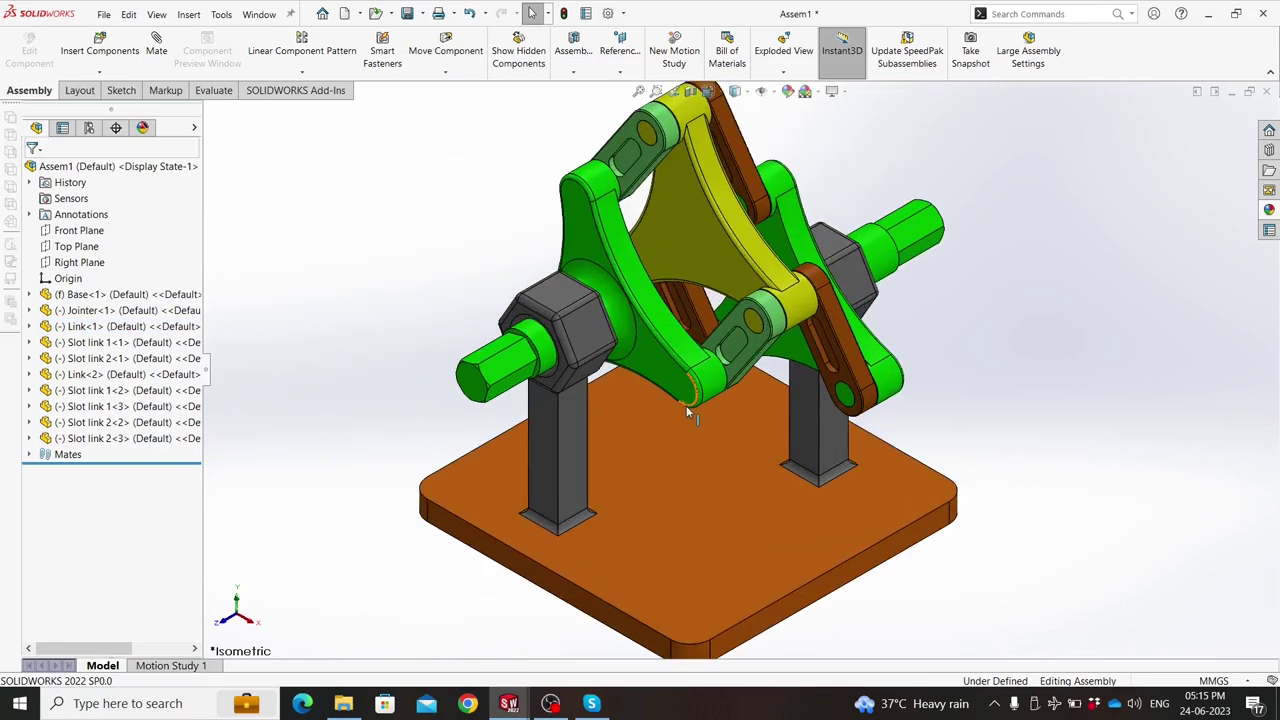
{"action": "scroll", "coordinate": [686, 405], "scroll_direction": "up", "scroll_amount": 2}
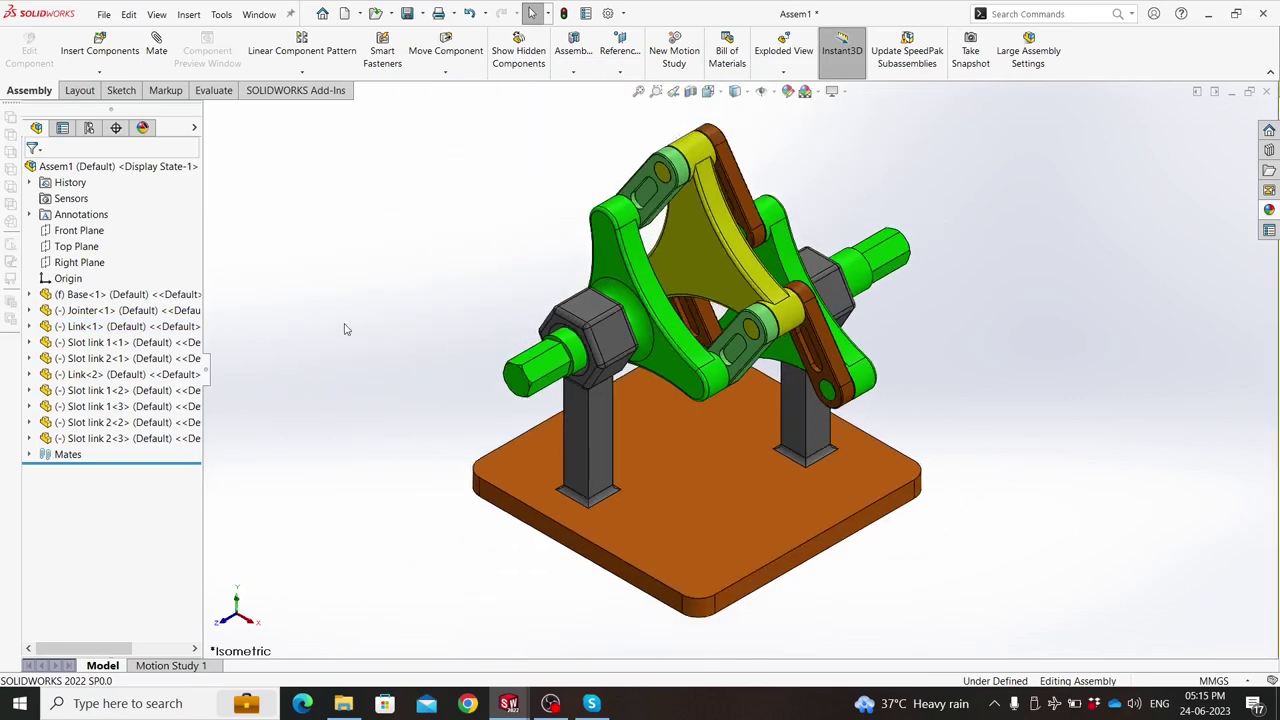
{"action": "left_click", "coordinate": [172, 666]}
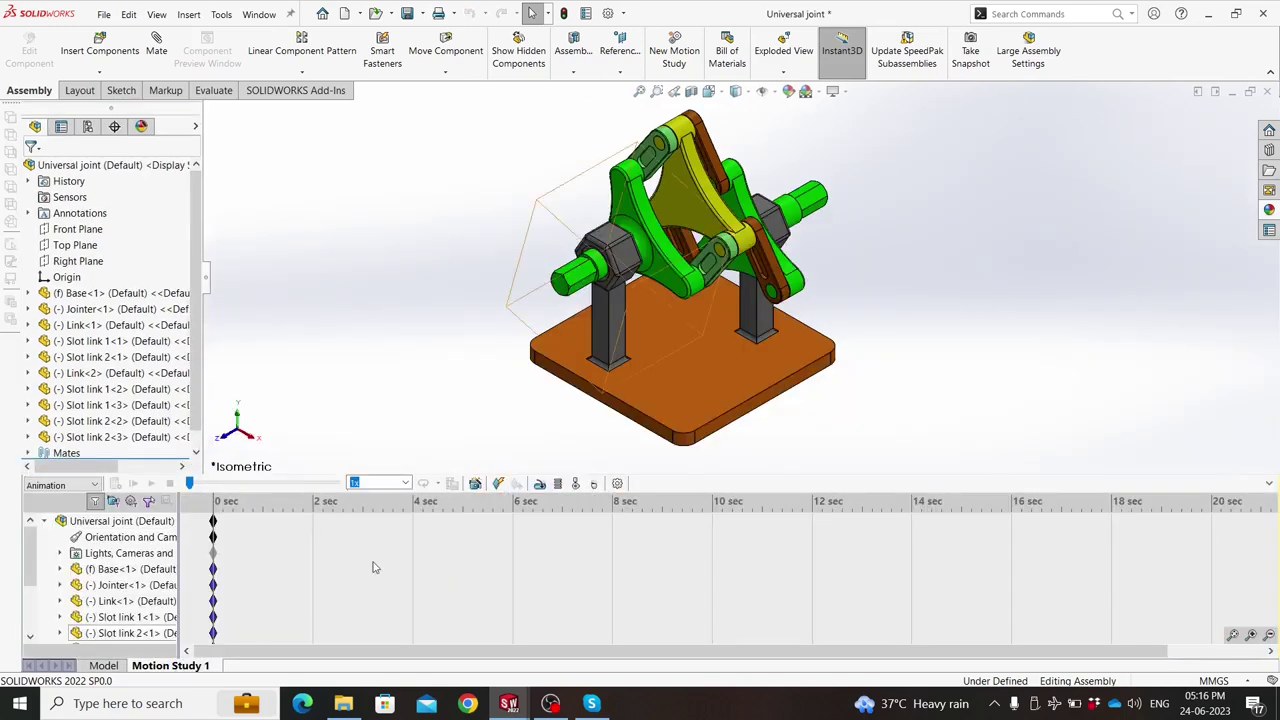
Add RotaryMotor1 on Link<1> at constant speed 20 and calculate the motion study.
{"action": "left_click", "coordinate": [538, 484]}
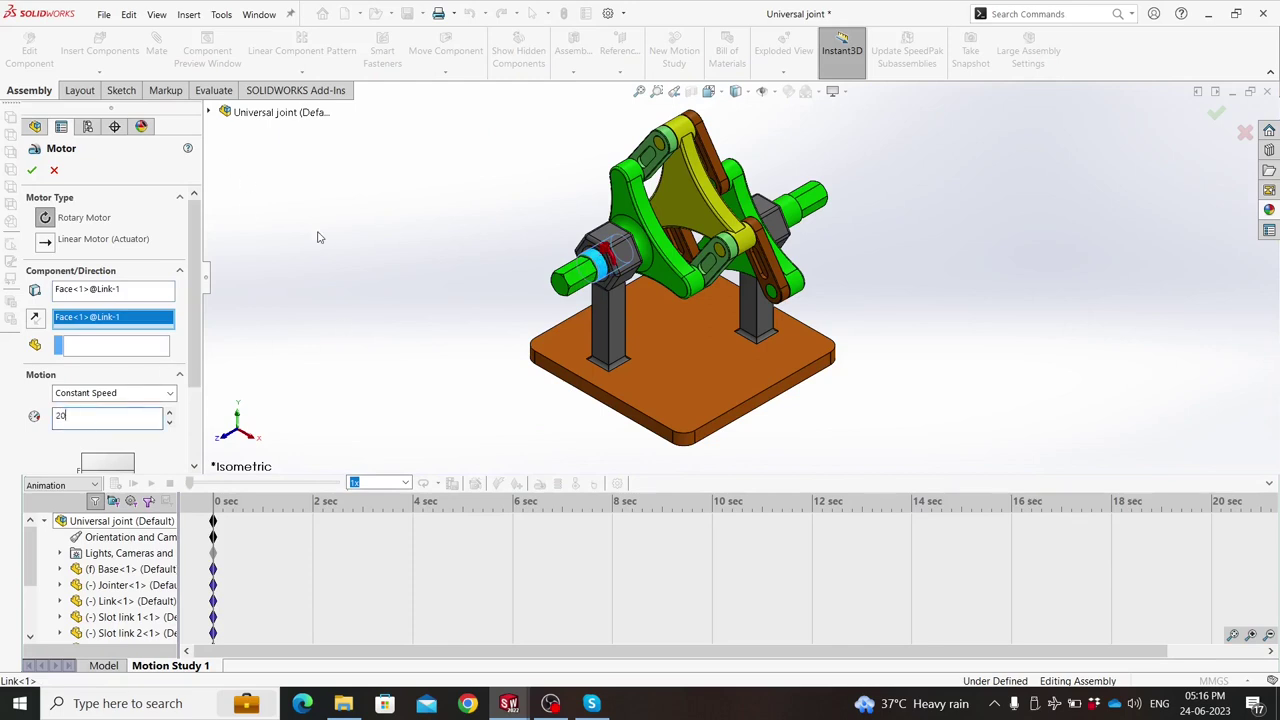
{"action": "key", "text": "Return"}
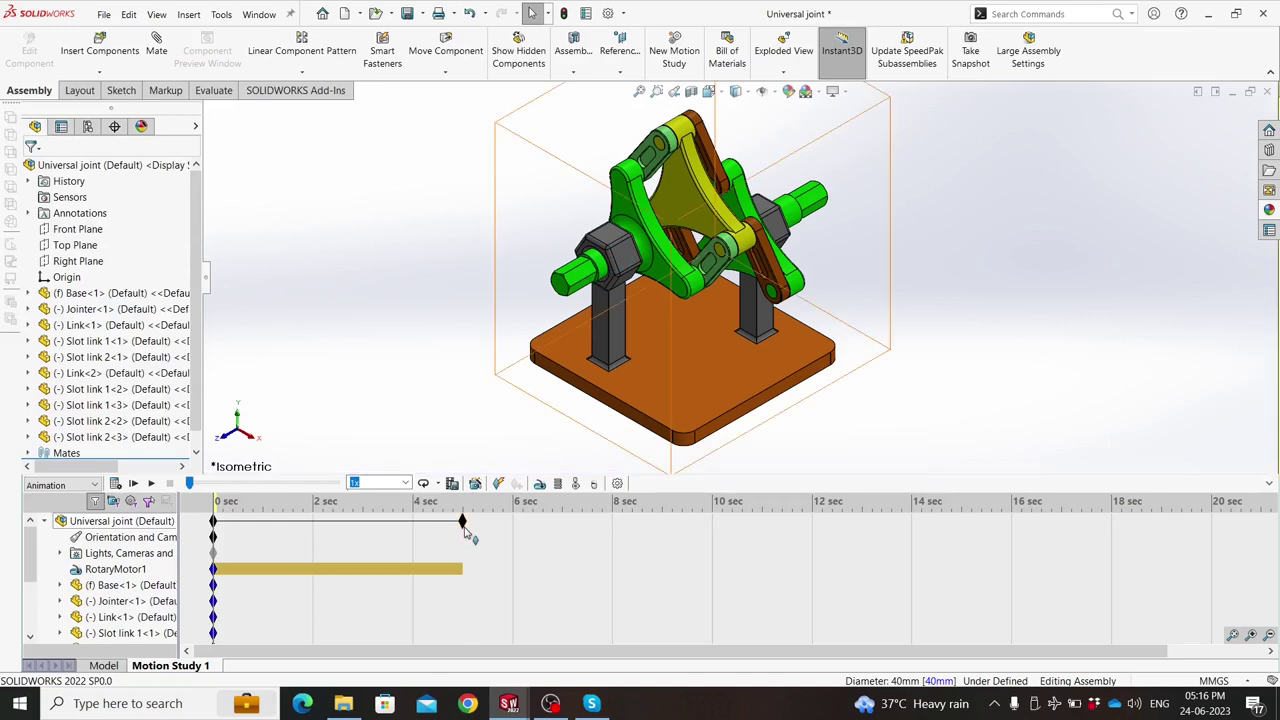
{"action": "left_click", "coordinate": [116, 484]}
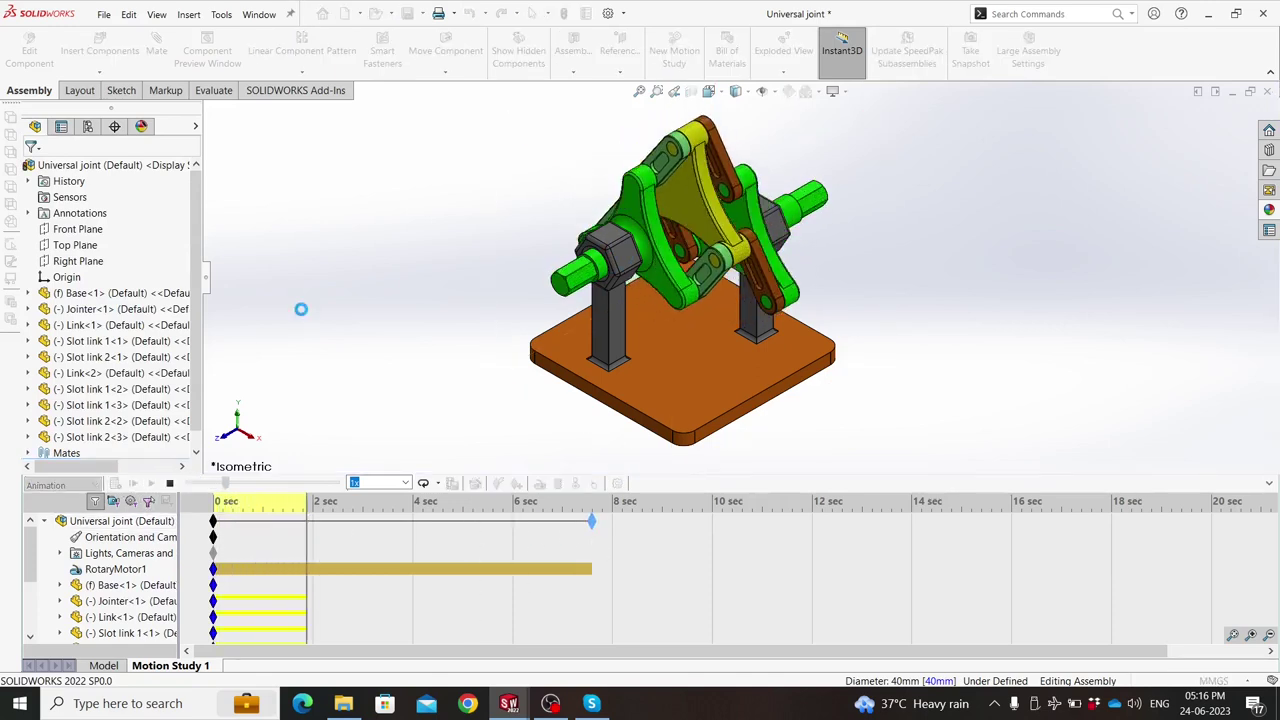